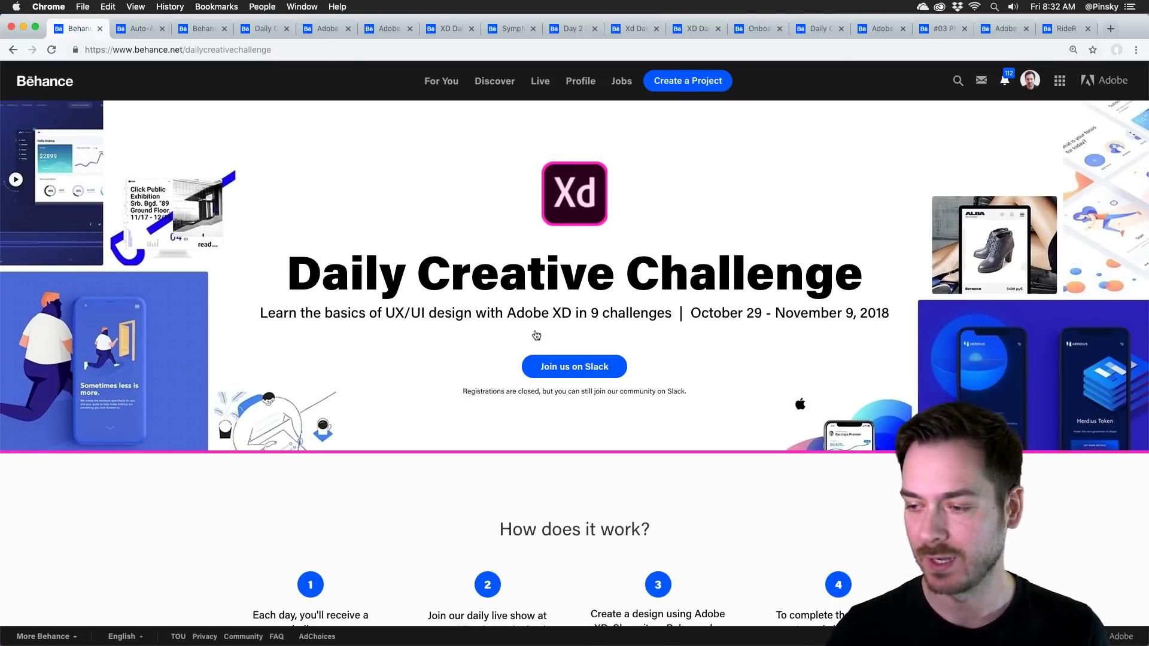
Switch to Slack and review the introductions, help_general, design_feedback and announcements channels of the Adobe XD workspace.
{"action": "key", "text": "super+Tab"}
{"action": "left_click_drag", "start_coordinate": [748, 91], "coordinate": [641, 94]}
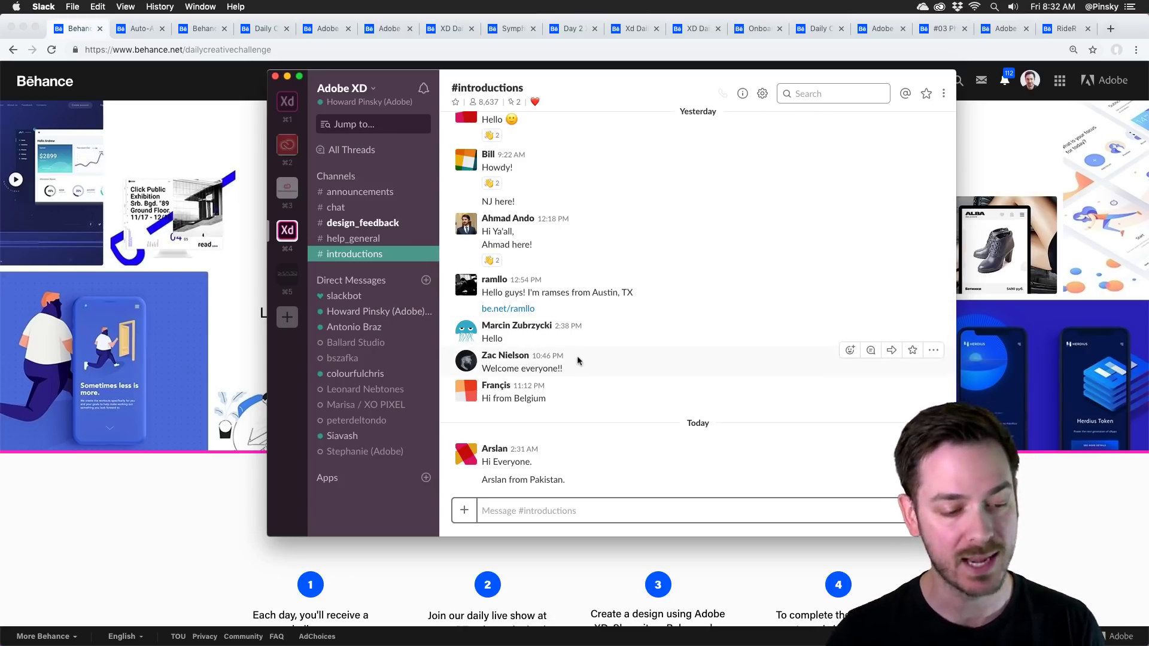
{"action": "scroll", "coordinate": [578, 361], "scroll_direction": "up", "scroll_amount": 3}
{"action": "scroll", "coordinate": [578, 360], "scroll_direction": "up", "scroll_amount": 10}
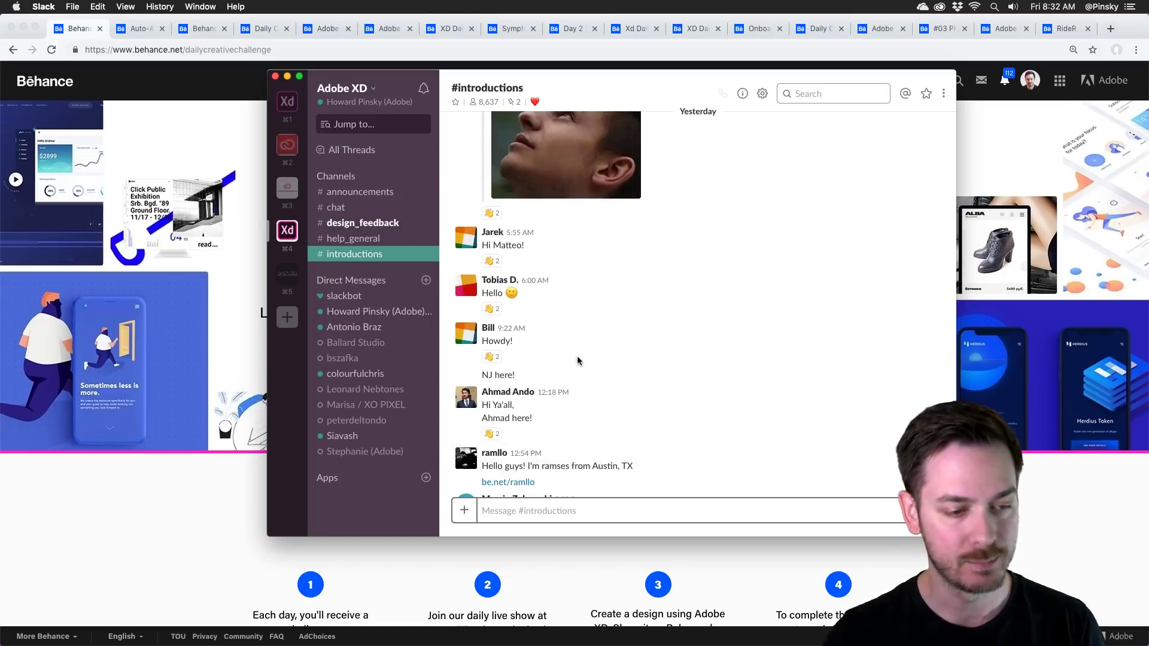
{"action": "scroll", "coordinate": [577, 360], "scroll_direction": "down", "scroll_amount": 12}
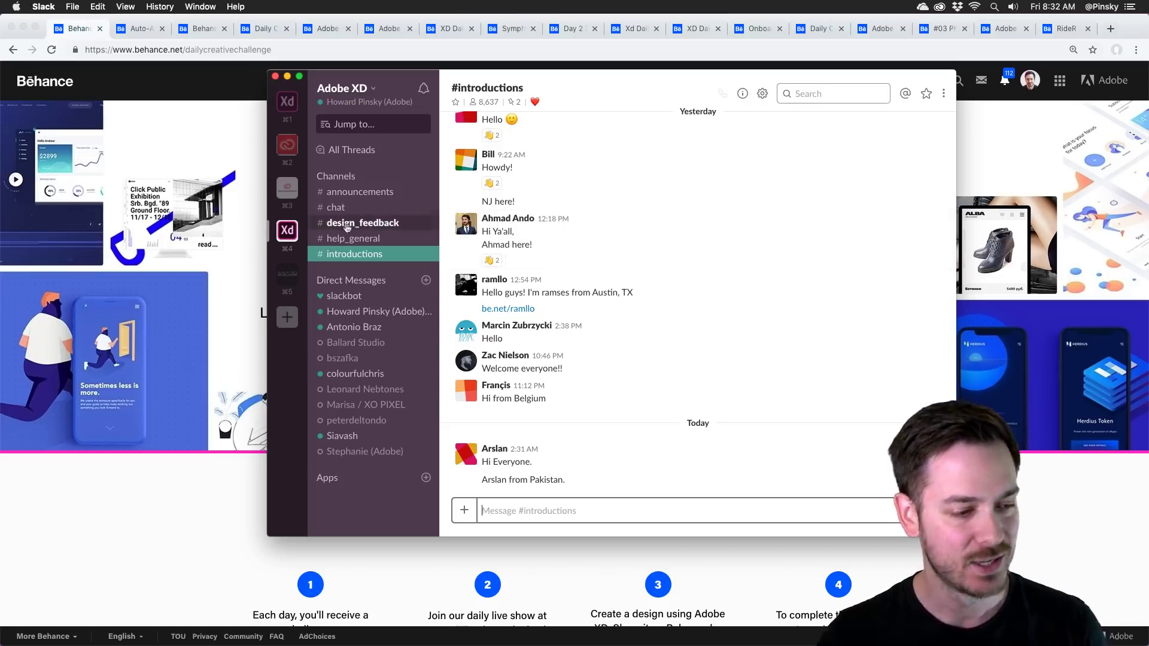
{"action": "left_click", "coordinate": [378, 241]}
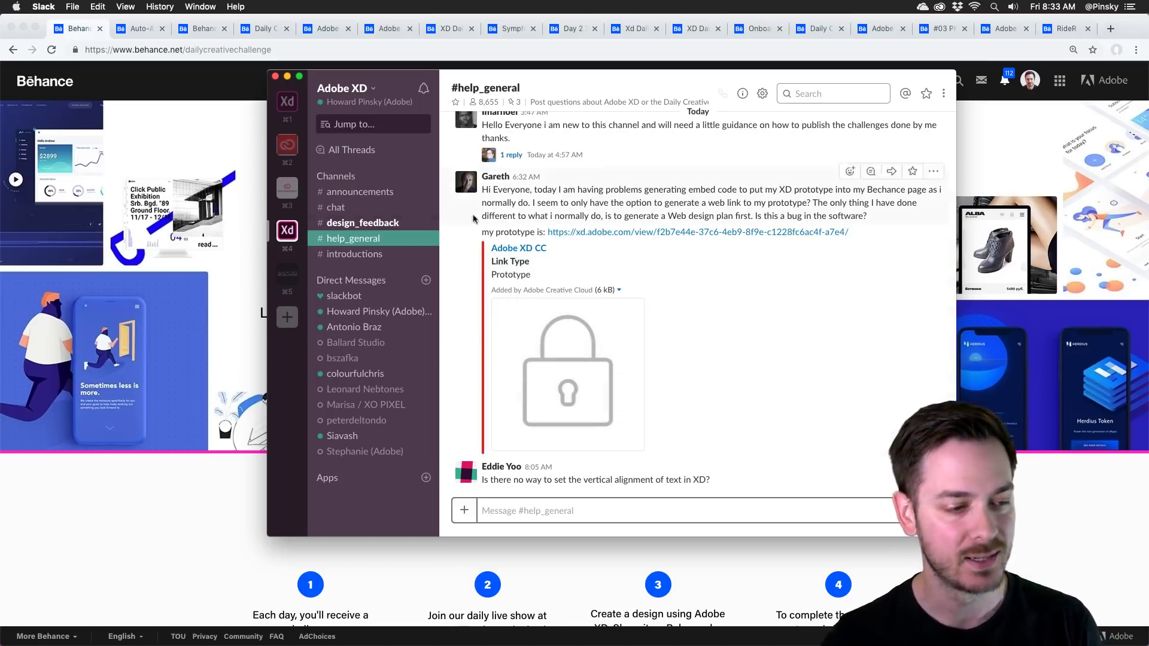
{"action": "left_click", "coordinate": [371, 222]}
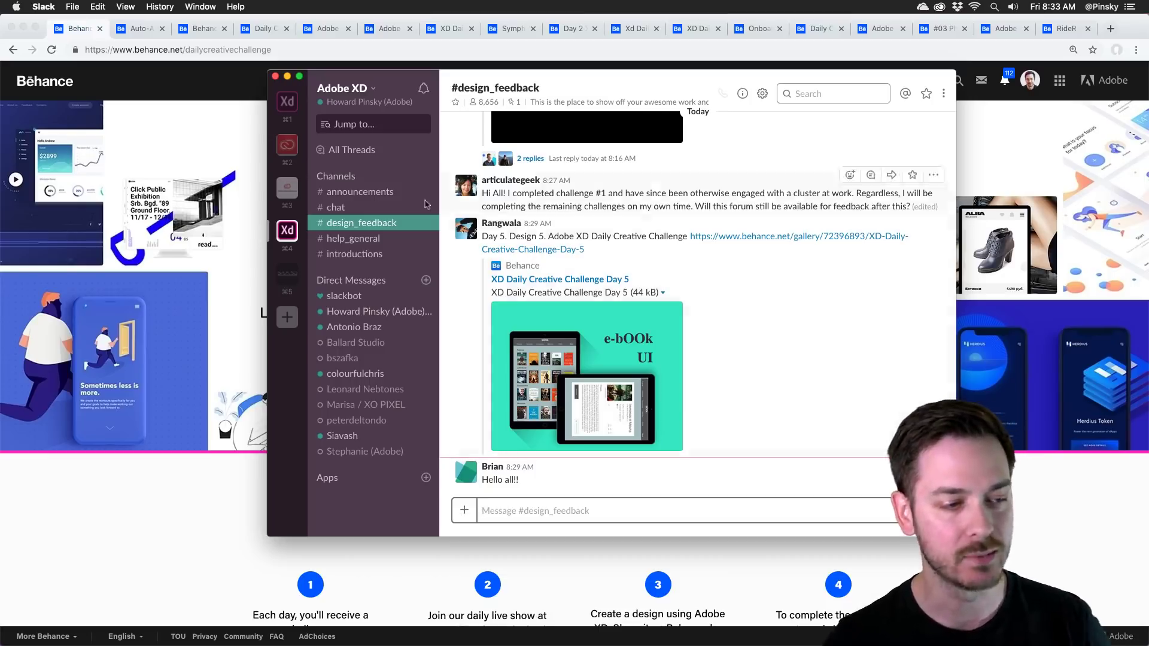
{"action": "left_click", "coordinate": [359, 192]}
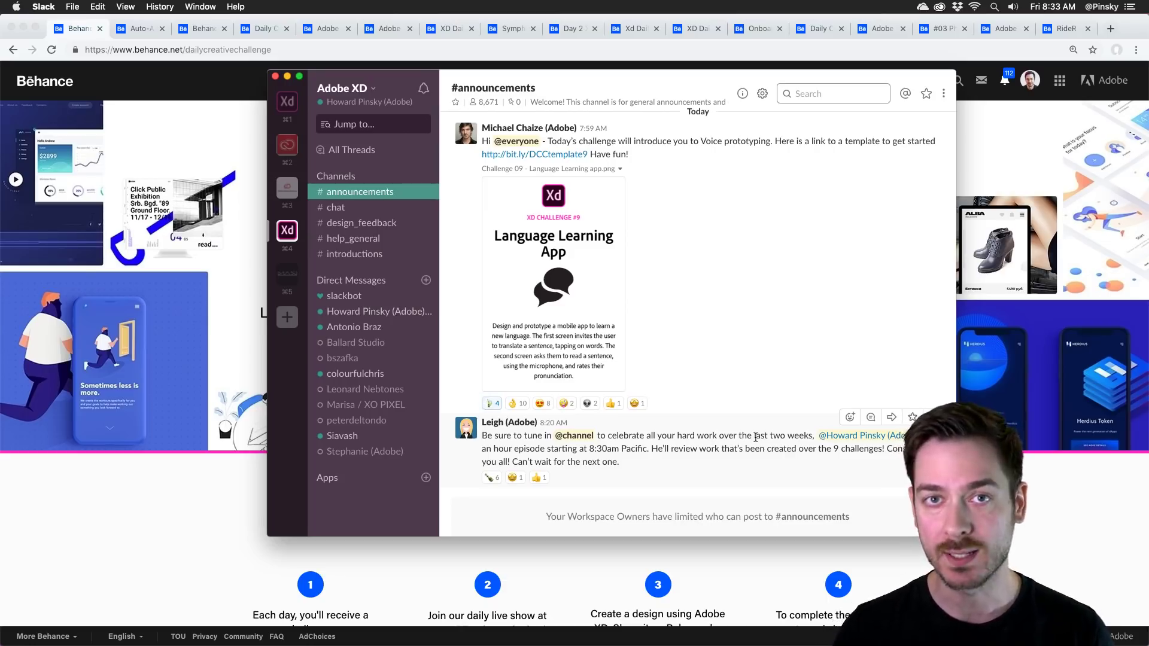
Return to the browser and review the daily challenge cards and their templates on the Daily Creative Challenge page.
{"action": "key", "text": "super+Tab"}
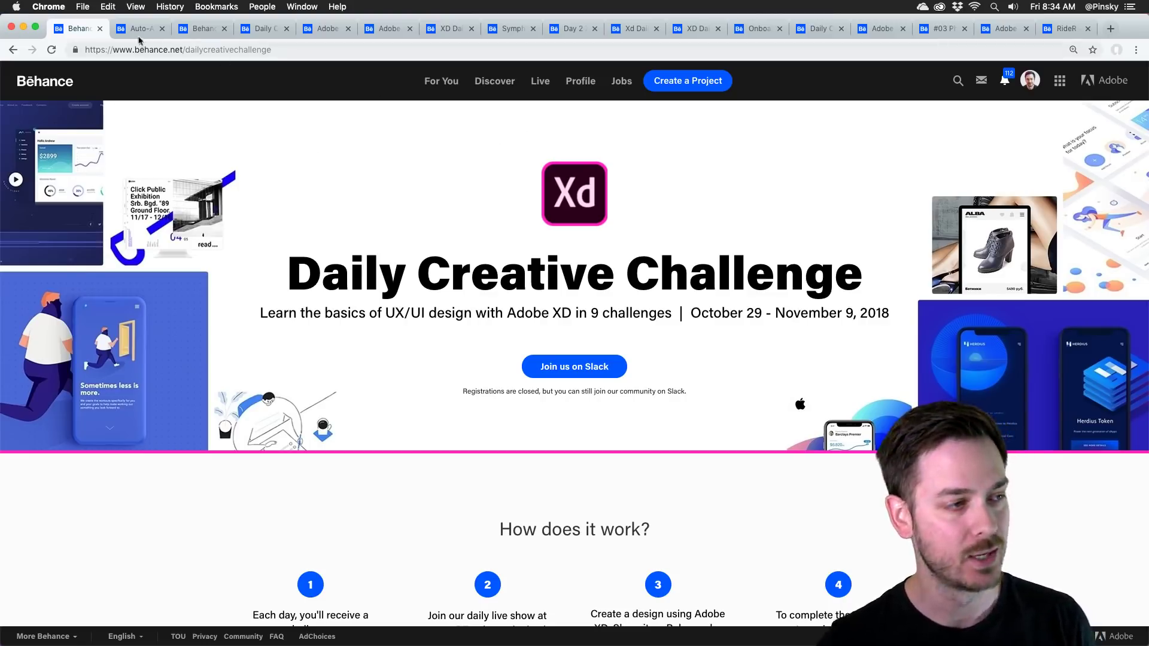
{"action": "scroll", "coordinate": [549, 254], "scroll_direction": "down", "scroll_amount": 20}
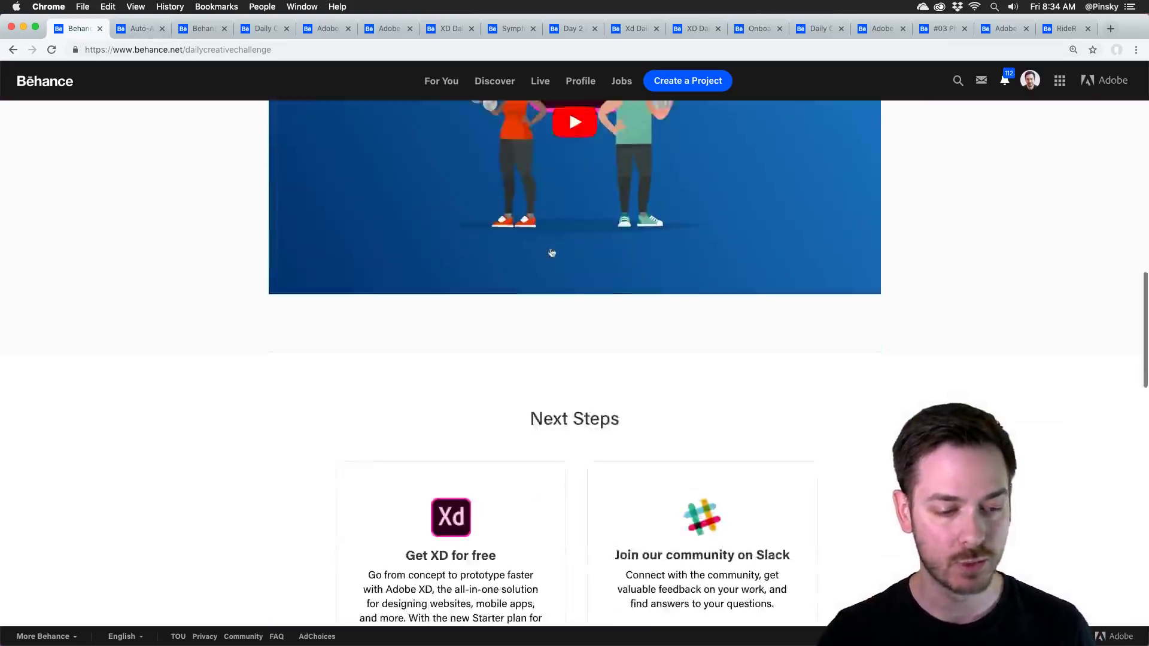
{"action": "scroll", "coordinate": [552, 250], "scroll_direction": "down", "scroll_amount": 3}
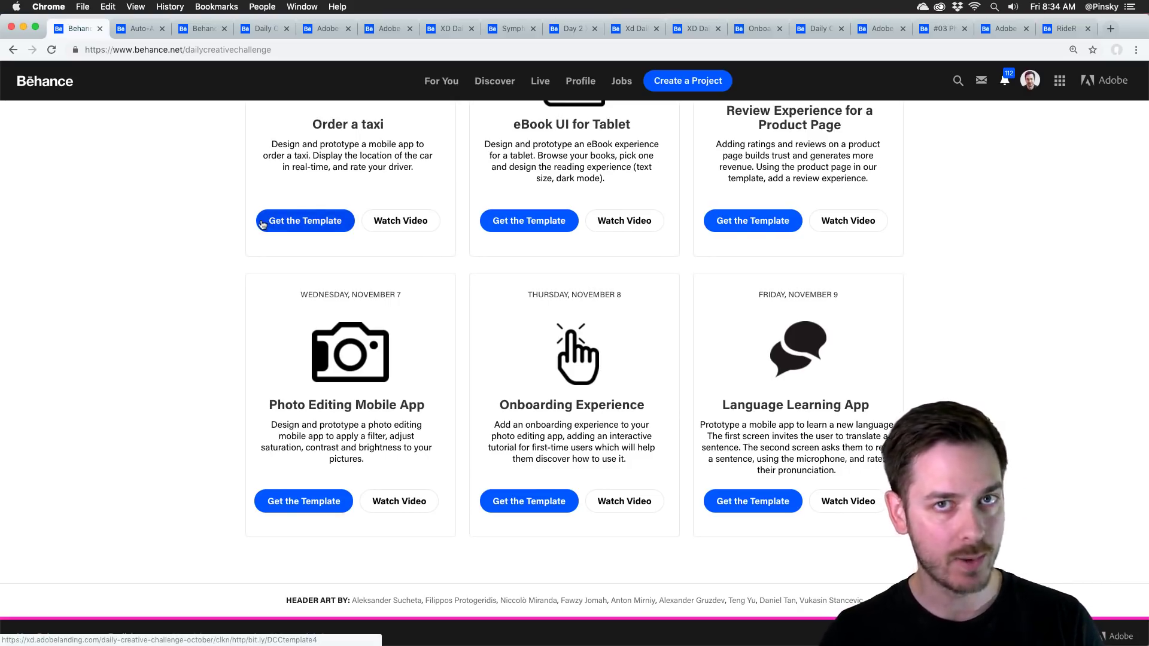
Open the Auto-Animate UI Kit project on Behance and examine its introduction, animation previews and embedded video.
{"action": "left_click", "coordinate": [135, 29]}
{"action": "scroll", "coordinate": [353, 239], "scroll_direction": "down", "scroll_amount": 2}
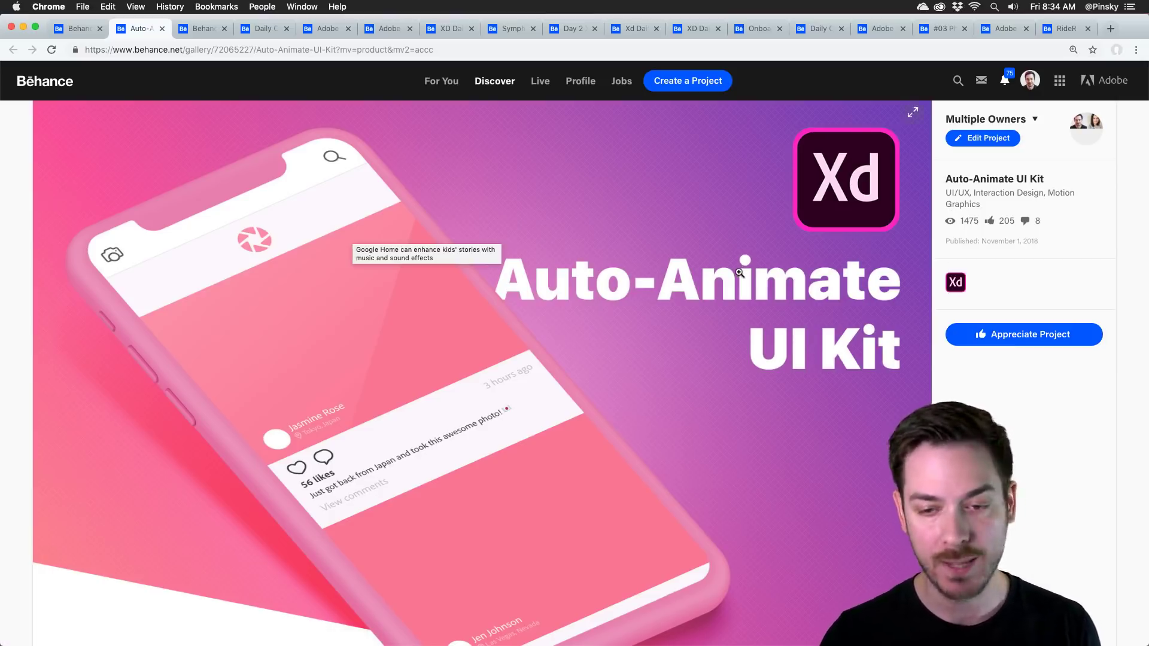
{"action": "scroll", "coordinate": [739, 273], "scroll_direction": "down", "scroll_amount": 5}
{"action": "scroll", "coordinate": [739, 273], "scroll_direction": "down", "scroll_amount": 3}
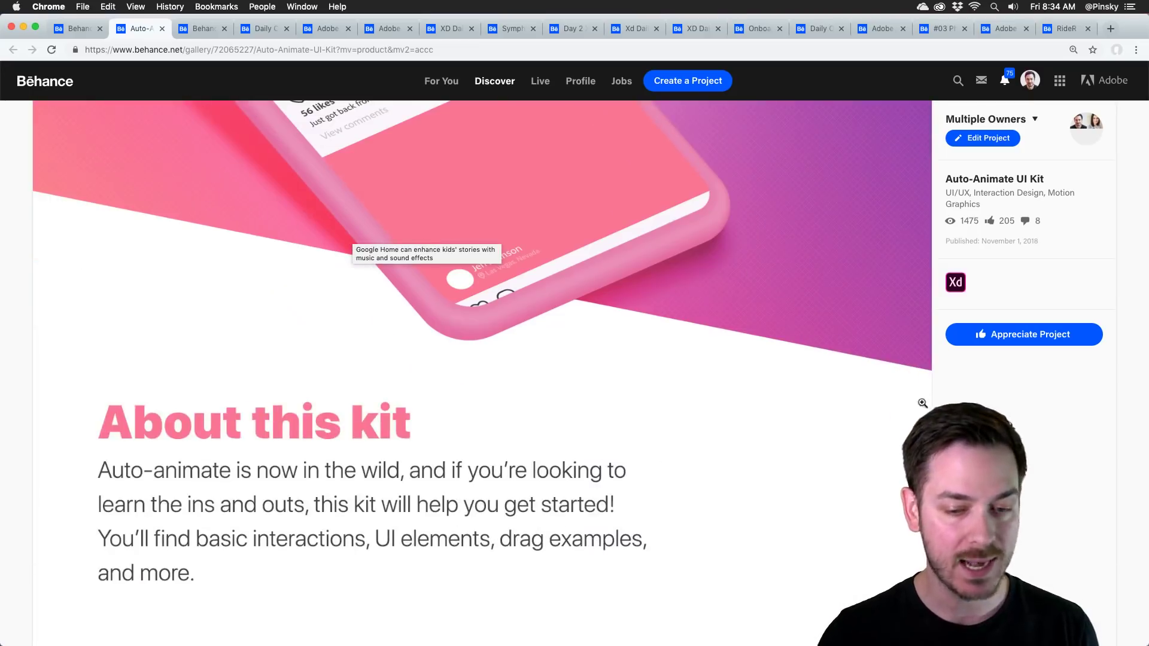
{"action": "scroll", "coordinate": [678, 381], "scroll_direction": "down", "scroll_amount": 5}
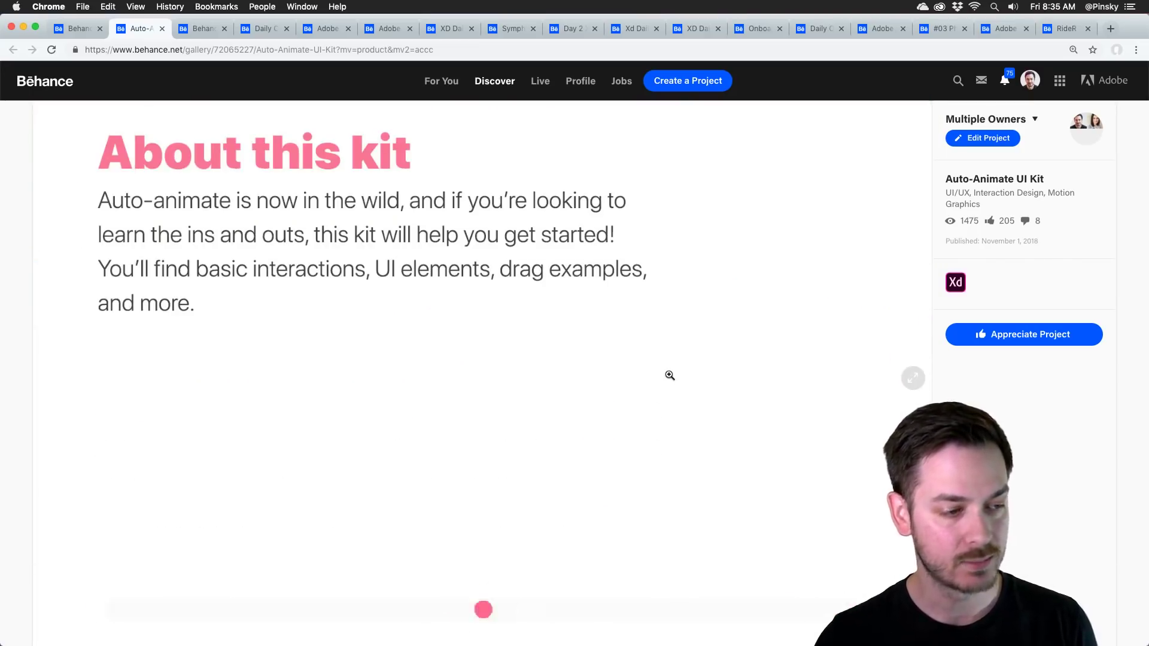
{"action": "scroll", "coordinate": [673, 377], "scroll_direction": "down", "scroll_amount": 4}
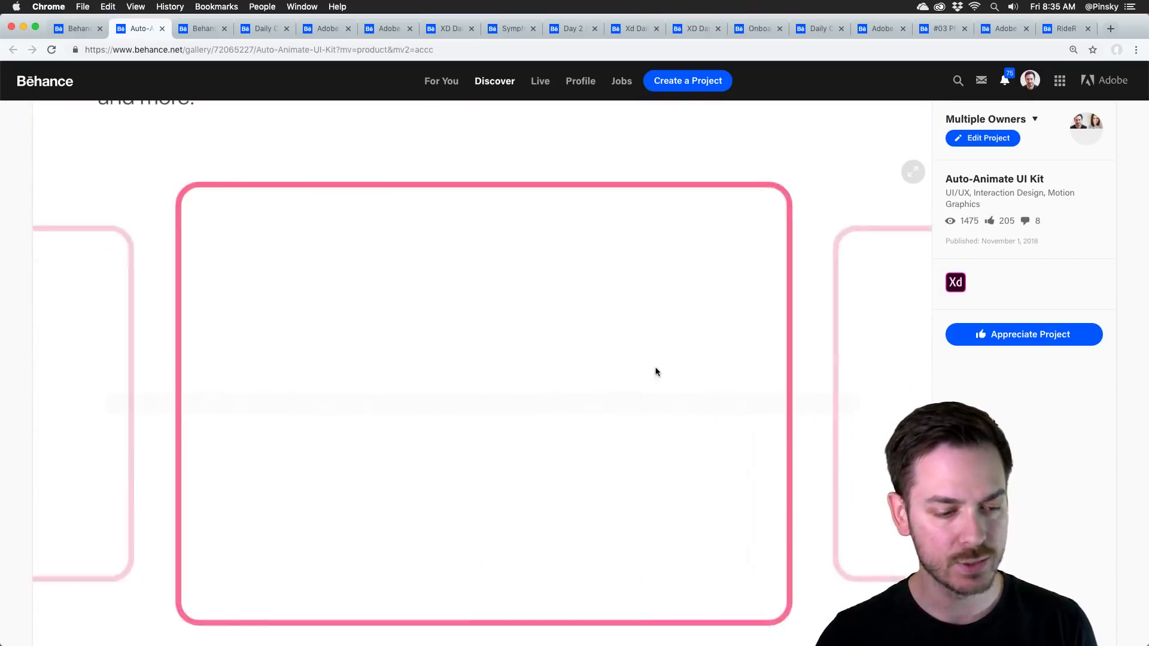
{"action": "scroll", "coordinate": [640, 371], "scroll_direction": "down", "scroll_amount": 8}
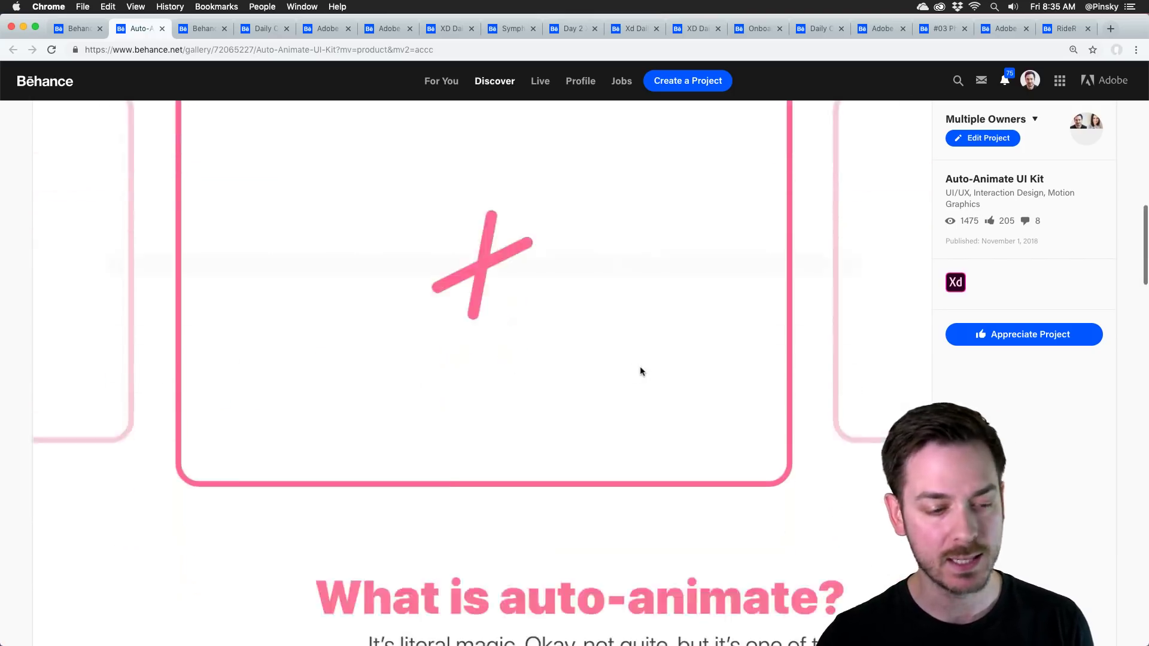
{"action": "scroll", "coordinate": [641, 371], "scroll_direction": "down", "scroll_amount": 6}
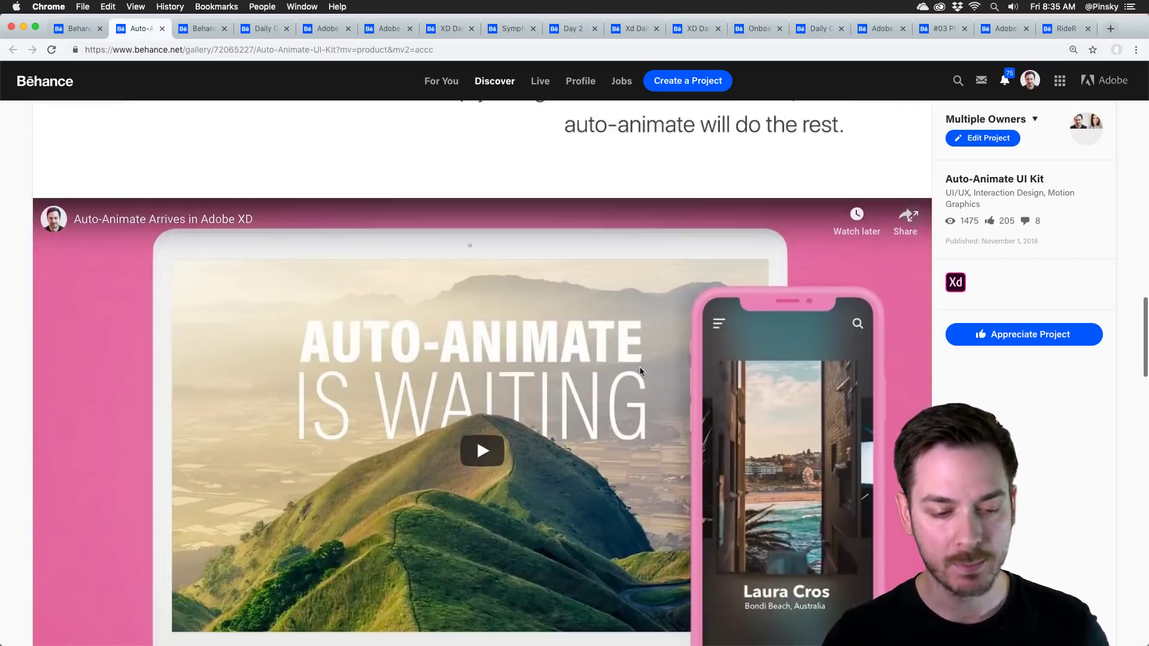
{"action": "scroll", "coordinate": [515, 419], "scroll_direction": "down", "scroll_amount": 2}
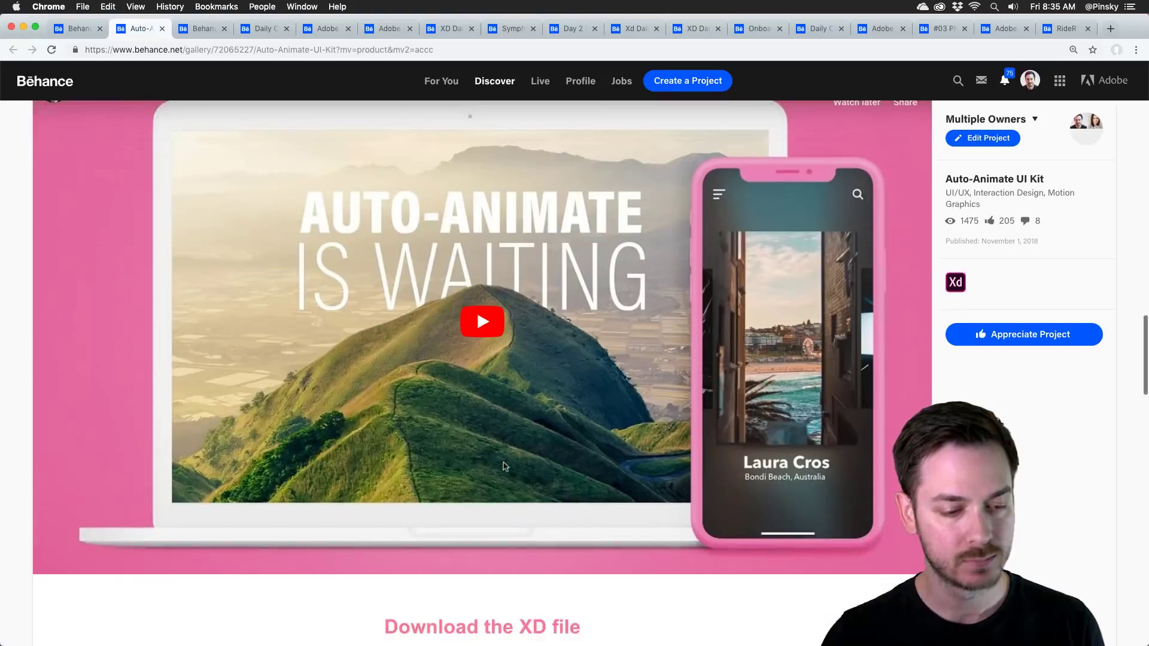
{"action": "scroll", "coordinate": [503, 466], "scroll_direction": "up", "scroll_amount": 1}
{"action": "scroll", "coordinate": [503, 463], "scroll_direction": "up", "scroll_amount": 1}
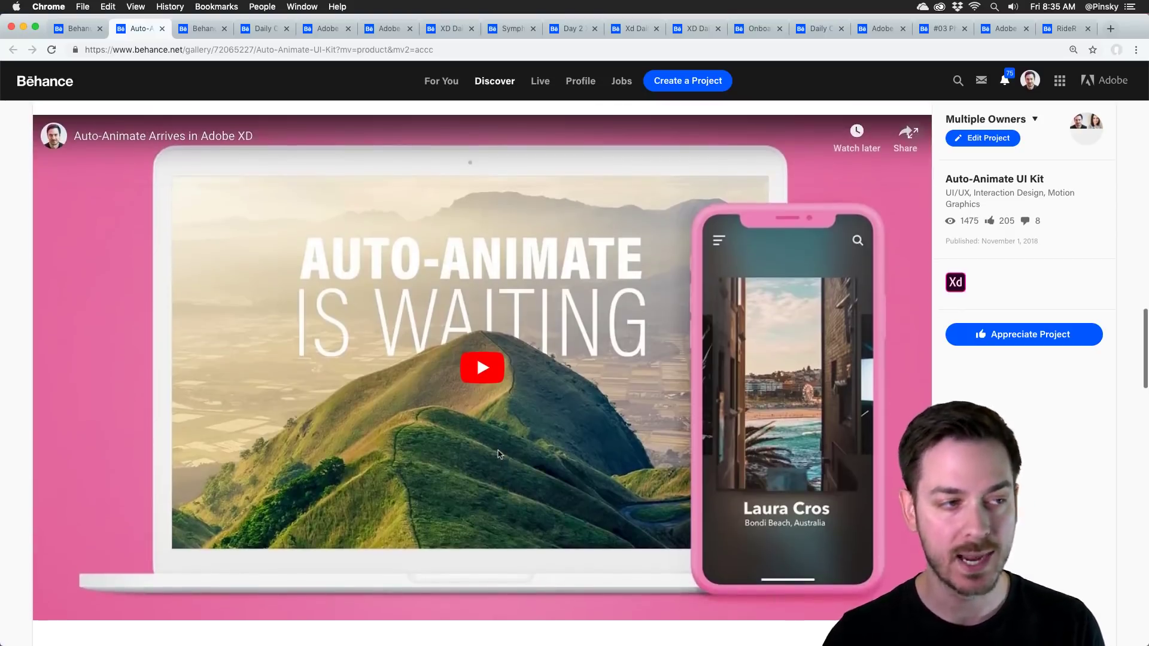
{"action": "scroll", "coordinate": [582, 399], "scroll_direction": "up", "scroll_amount": 15}
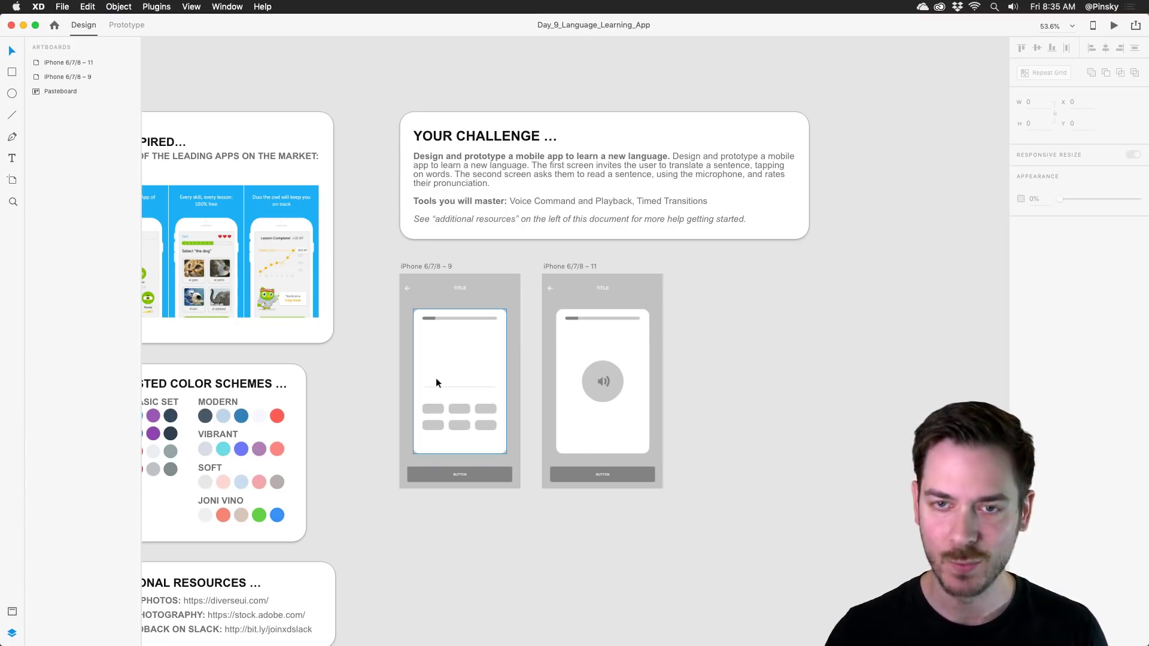
Examine the language learning challenge brief and the two iPhone 6/7/8 template artboards below it.
{"action": "scroll", "coordinate": [436, 383], "scroll_direction": "up", "scroll_amount": 5}
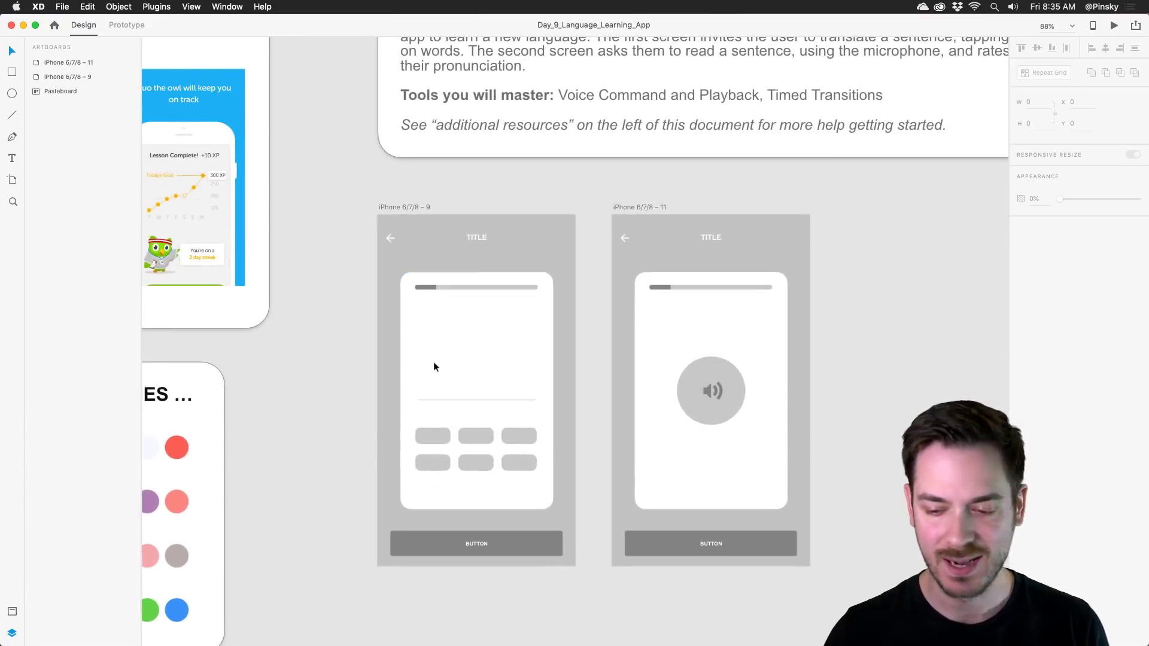
{"action": "scroll", "coordinate": [526, 364], "scroll_direction": "right", "scroll_amount": 3}
{"action": "left_click_drag", "start_coordinate": [539, 367], "coordinate": [435, 442]}
{"action": "scroll", "coordinate": [432, 416], "scroll_direction": "down", "scroll_amount": 3}
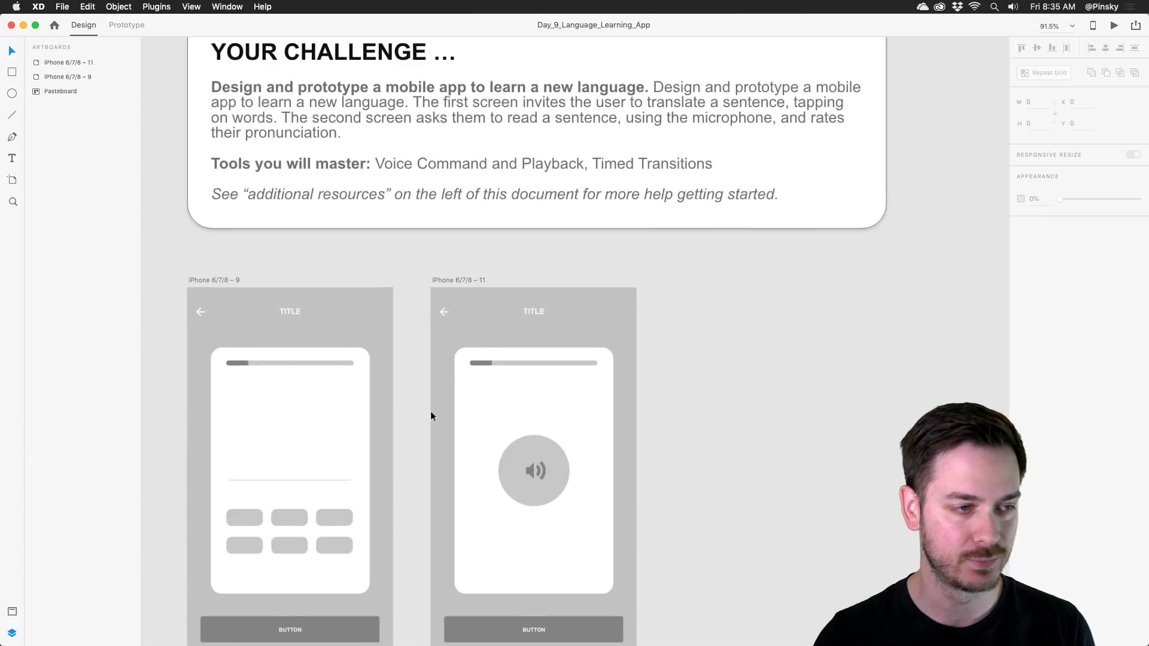
{"action": "left_click_drag", "start_coordinate": [418, 403], "coordinate": [374, 363]}
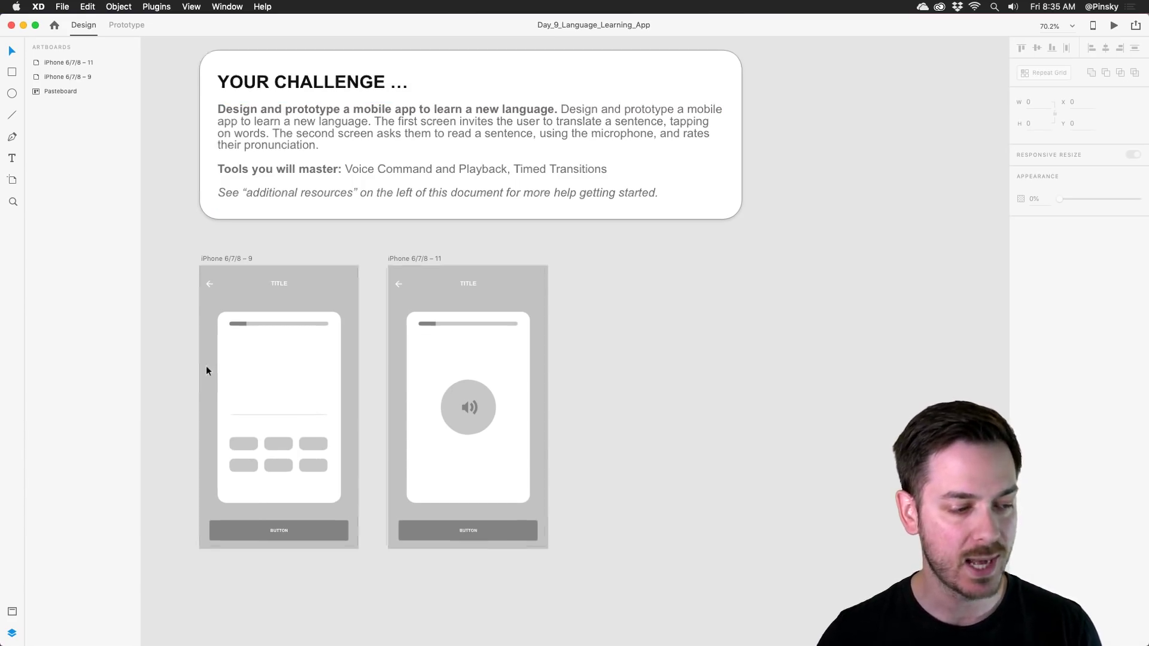
{"action": "scroll", "coordinate": [206, 366], "scroll_direction": "up", "scroll_amount": 3}
{"action": "left_click_drag", "start_coordinate": [206, 368], "coordinate": [351, 285]}
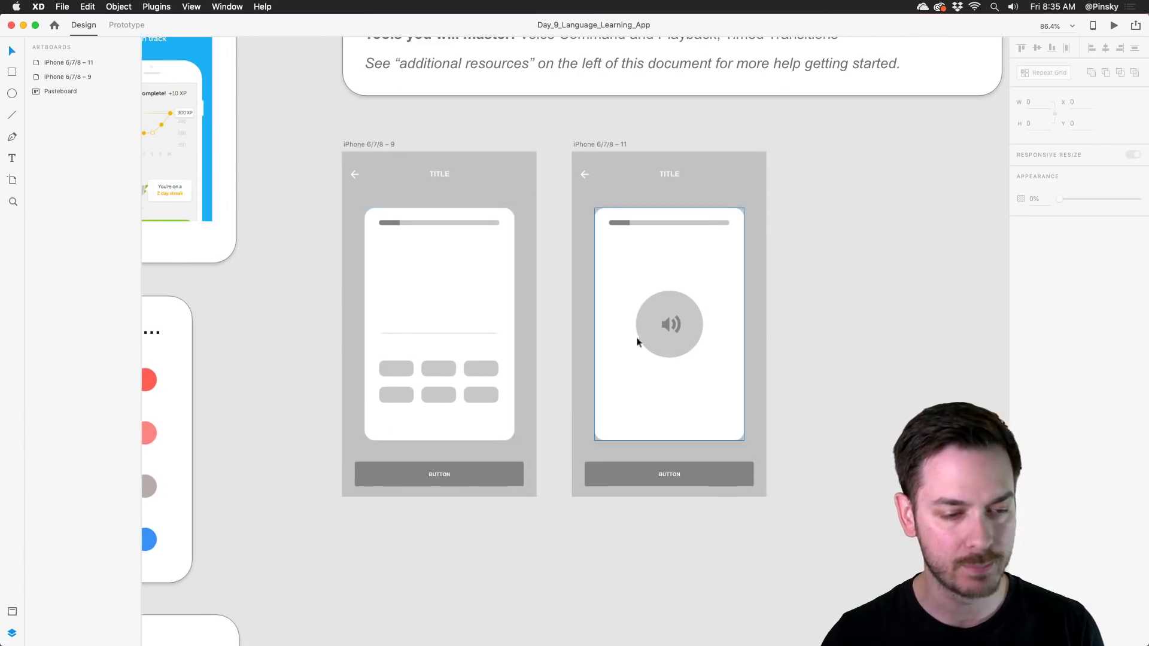
Examine the Duolingo reference screens in the Get Inspired card.
{"action": "scroll", "coordinate": [636, 339], "scroll_direction": "left", "scroll_amount": 15}
{"action": "scroll", "coordinate": [636, 339], "scroll_direction": "up", "scroll_amount": 5}
{"action": "scroll", "coordinate": [639, 301], "scroll_direction": "right", "scroll_amount": 5}
{"action": "scroll", "coordinate": [639, 301], "scroll_direction": "up", "scroll_amount": 2}
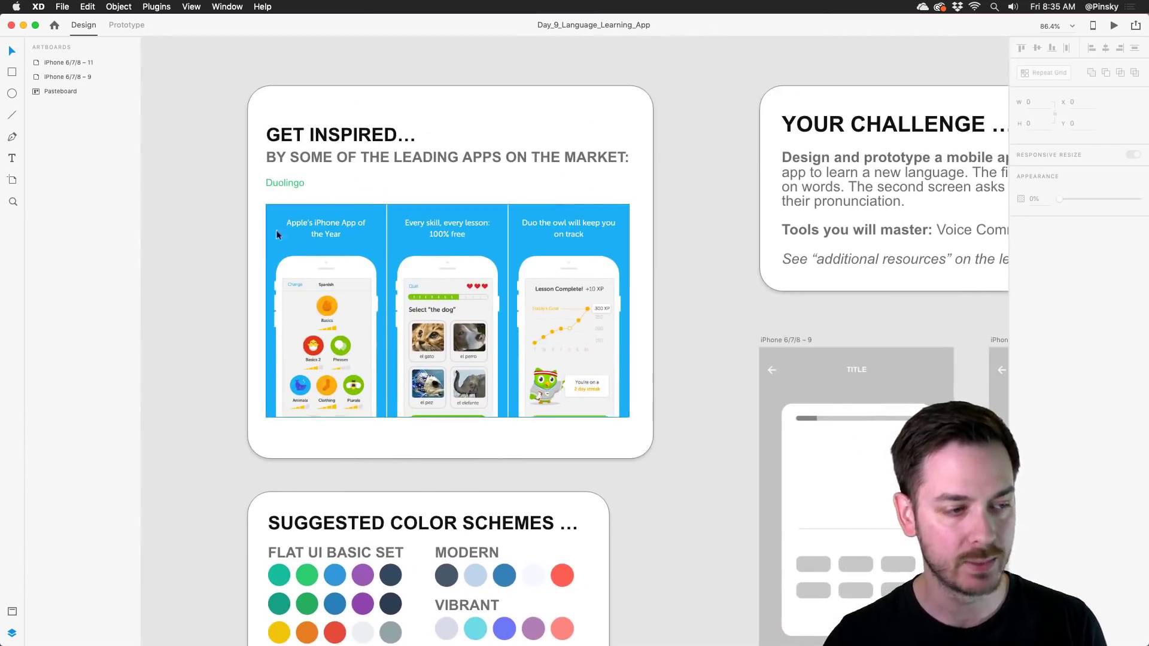
{"action": "scroll", "coordinate": [299, 190], "scroll_direction": "down", "scroll_amount": 1}
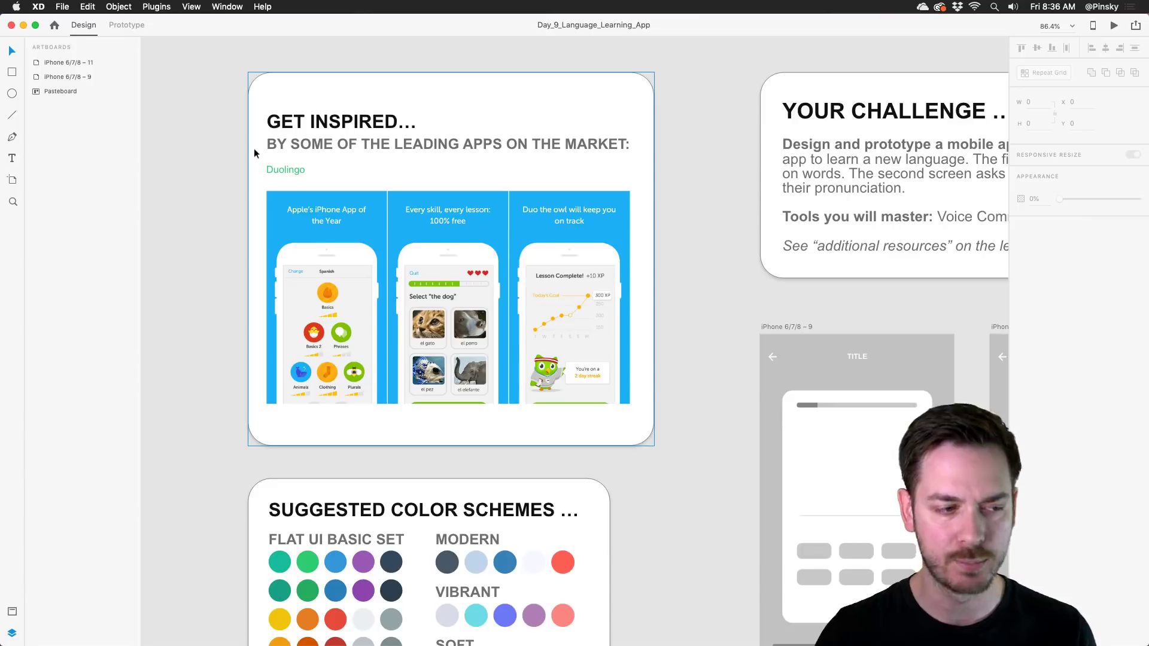
{"action": "scroll", "coordinate": [254, 153], "scroll_direction": "up", "scroll_amount": 3}
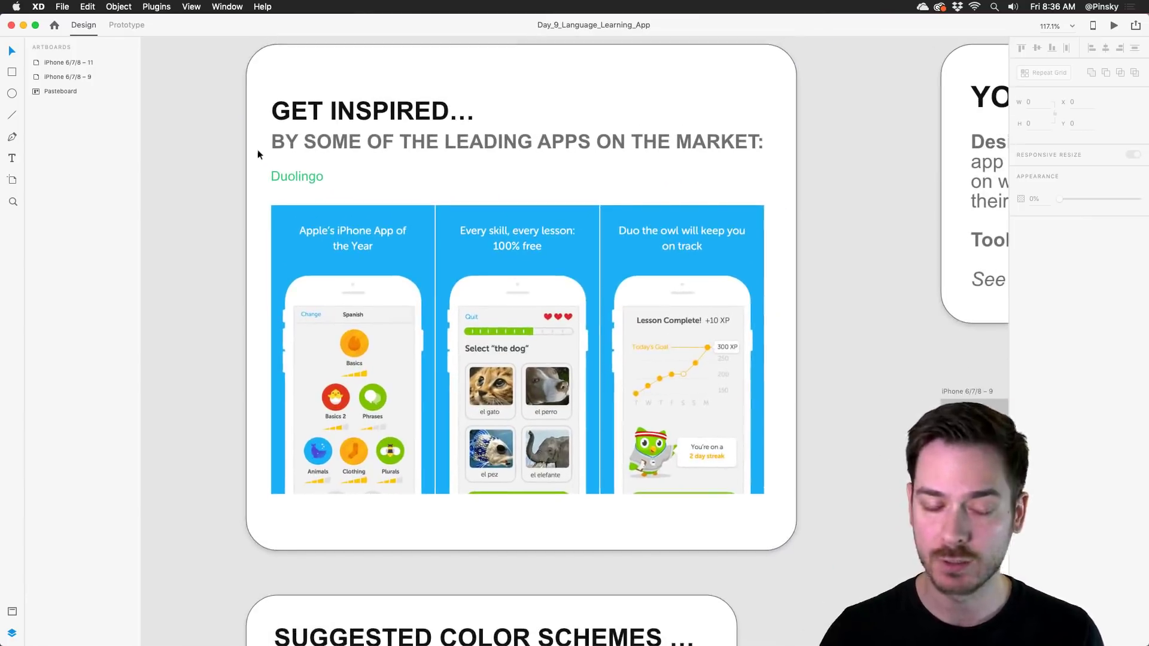
{"action": "left_click_drag", "start_coordinate": [258, 154], "coordinate": [215, 183]}
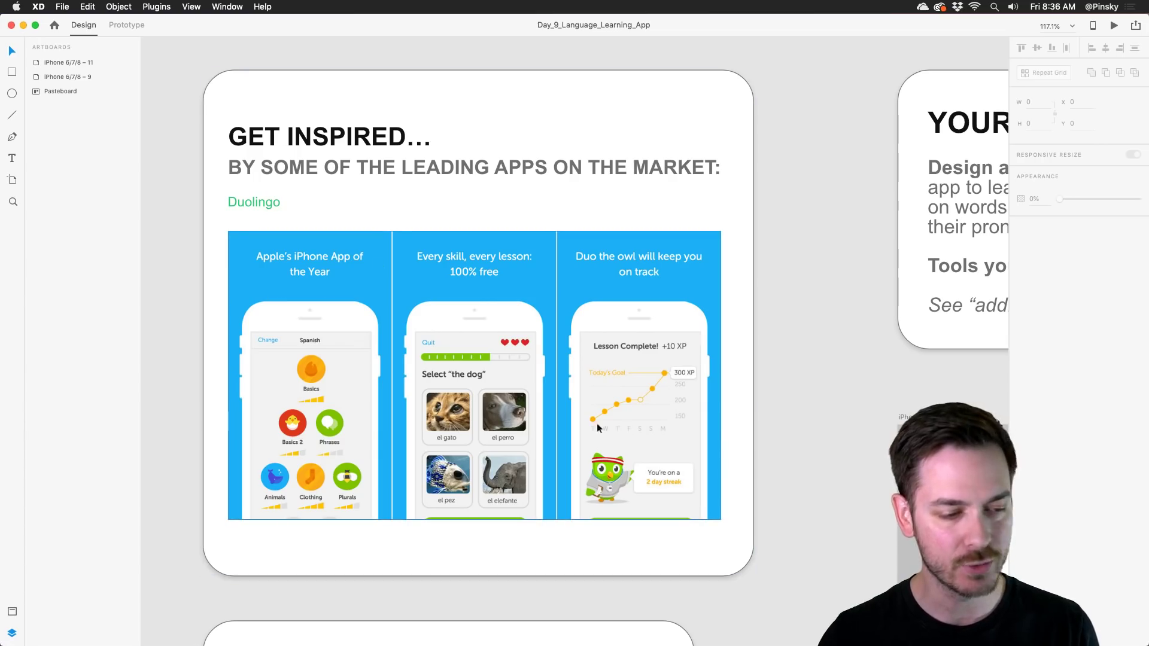
Add the five colors of the last scheme in the Suggested Color Schemes card, light gray through blue, to the document's color assets.
{"action": "scroll", "coordinate": [421, 329], "scroll_direction": "down", "scroll_amount": 8}
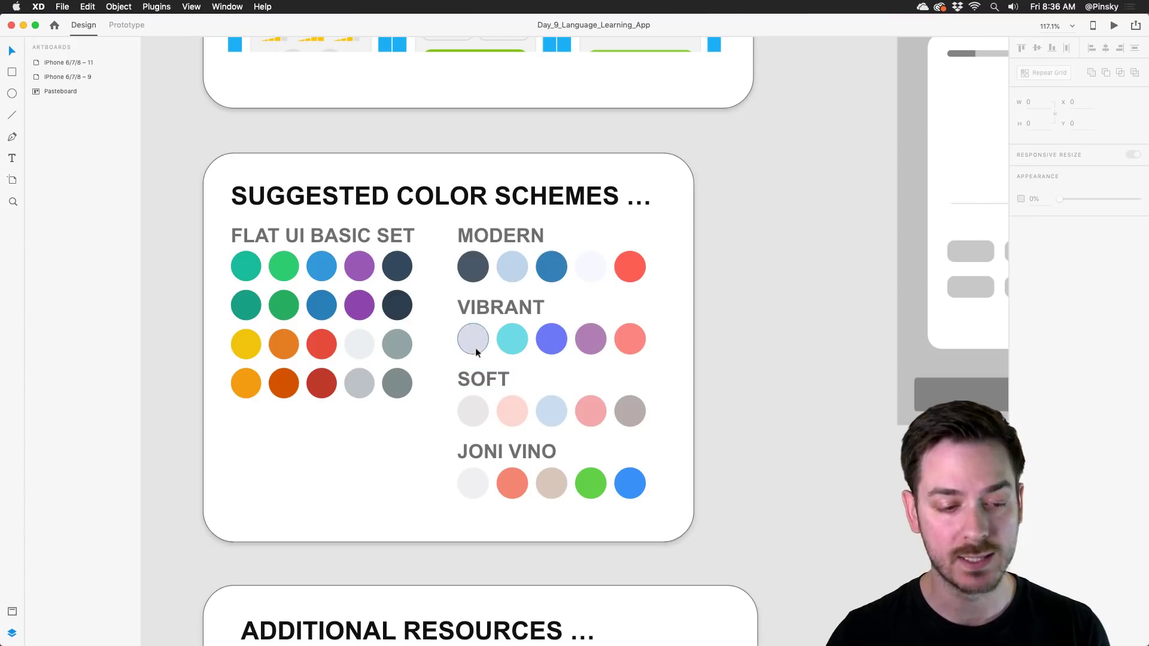
{"action": "left_click", "coordinate": [472, 483]}
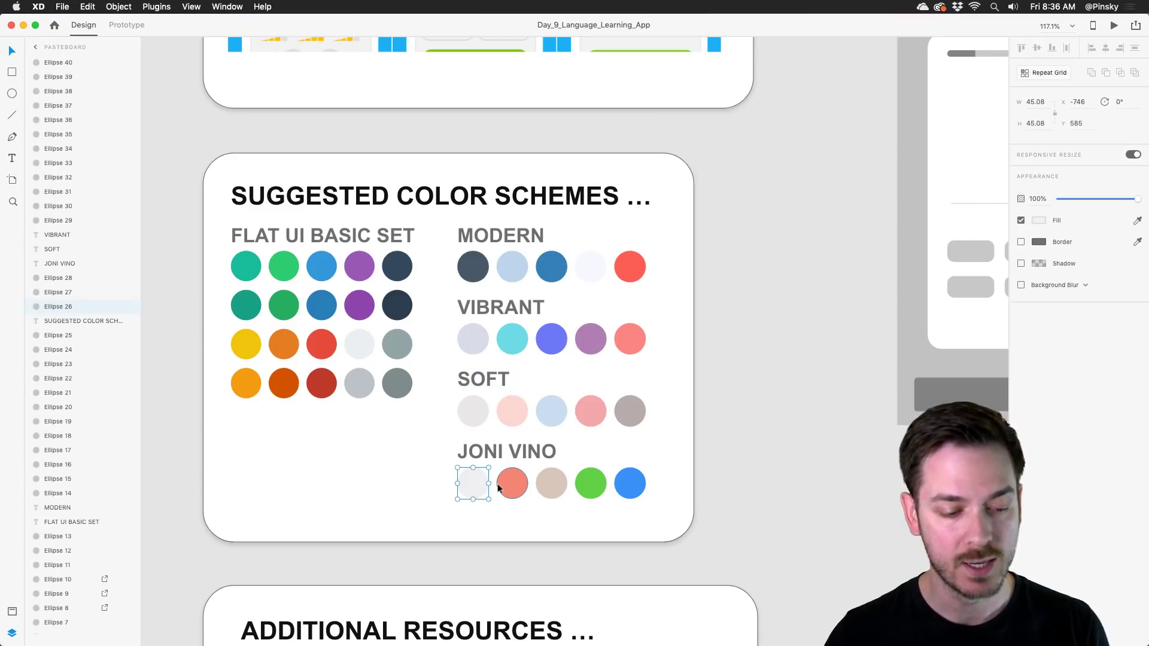
{"action": "left_click", "coordinate": [504, 487], "text": "shift"}
{"action": "left_click", "coordinate": [551, 482], "text": "shift"}
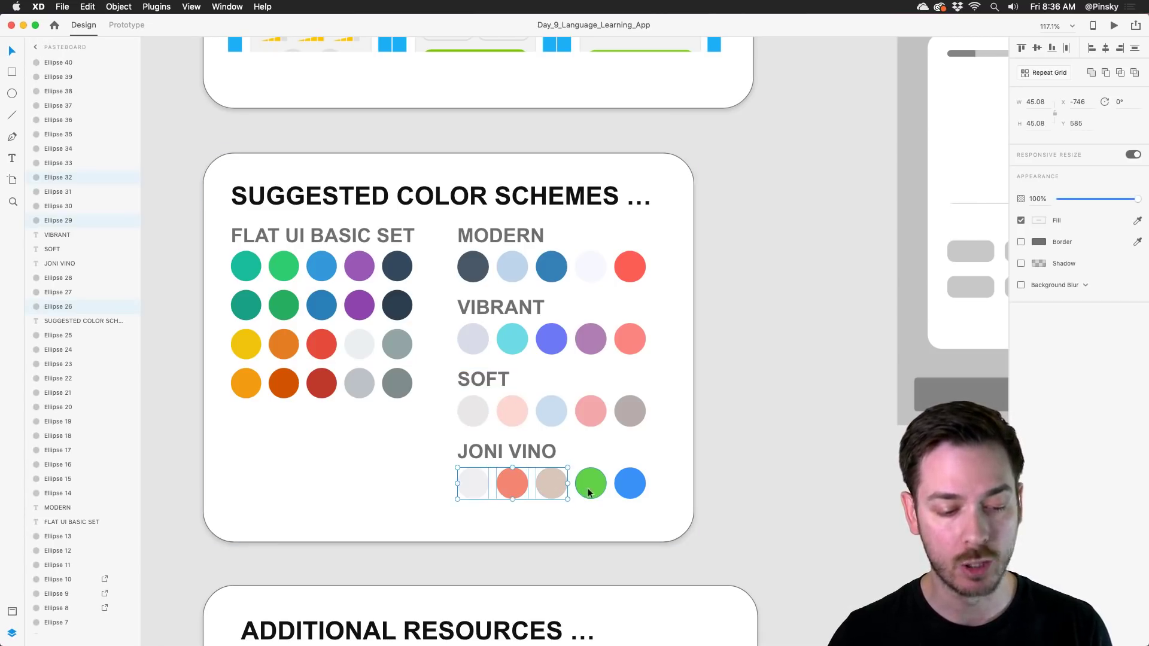
{"action": "left_click", "coordinate": [643, 482], "text": "shift"}
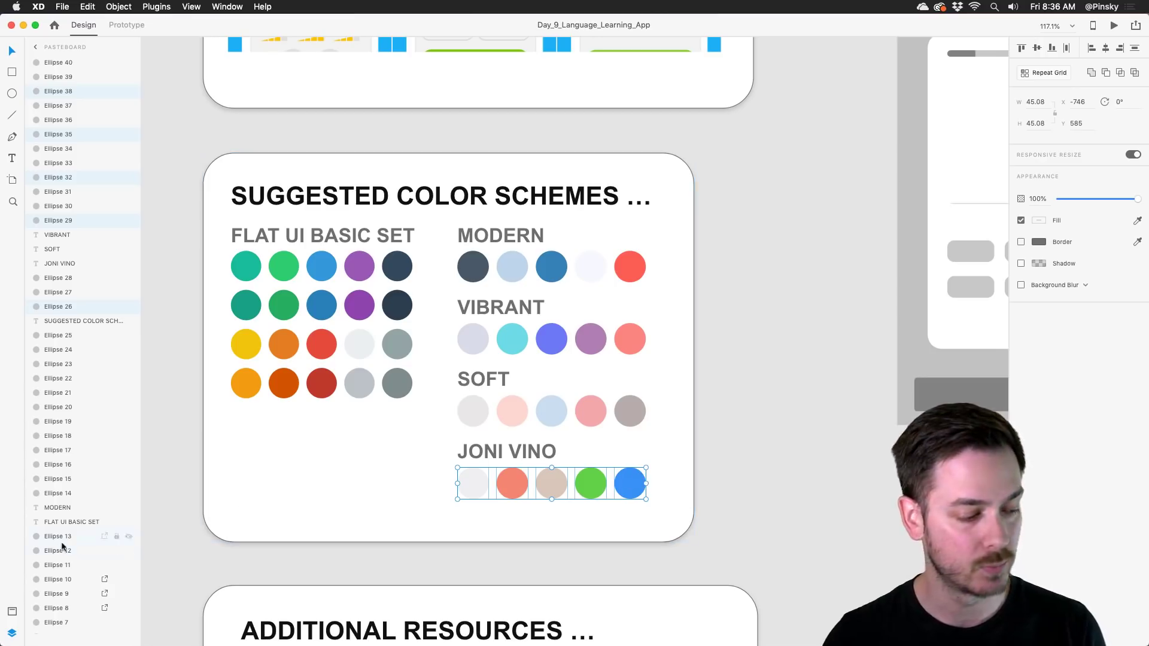
{"action": "left_click", "coordinate": [12, 611]}
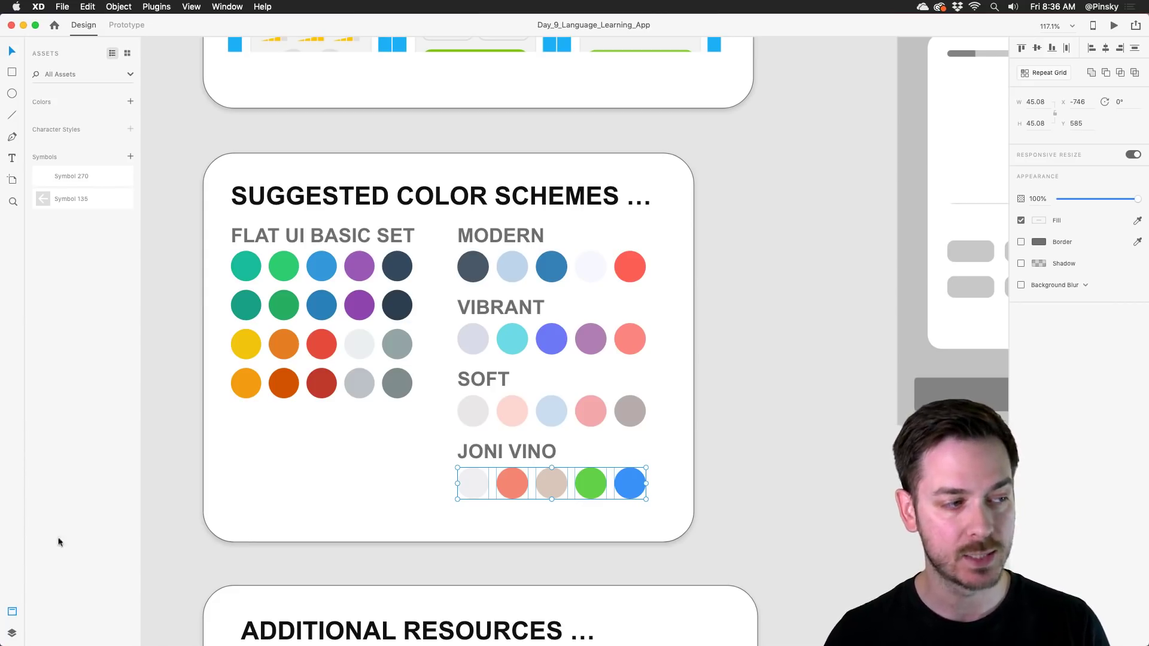
{"action": "left_click", "coordinate": [131, 101]}
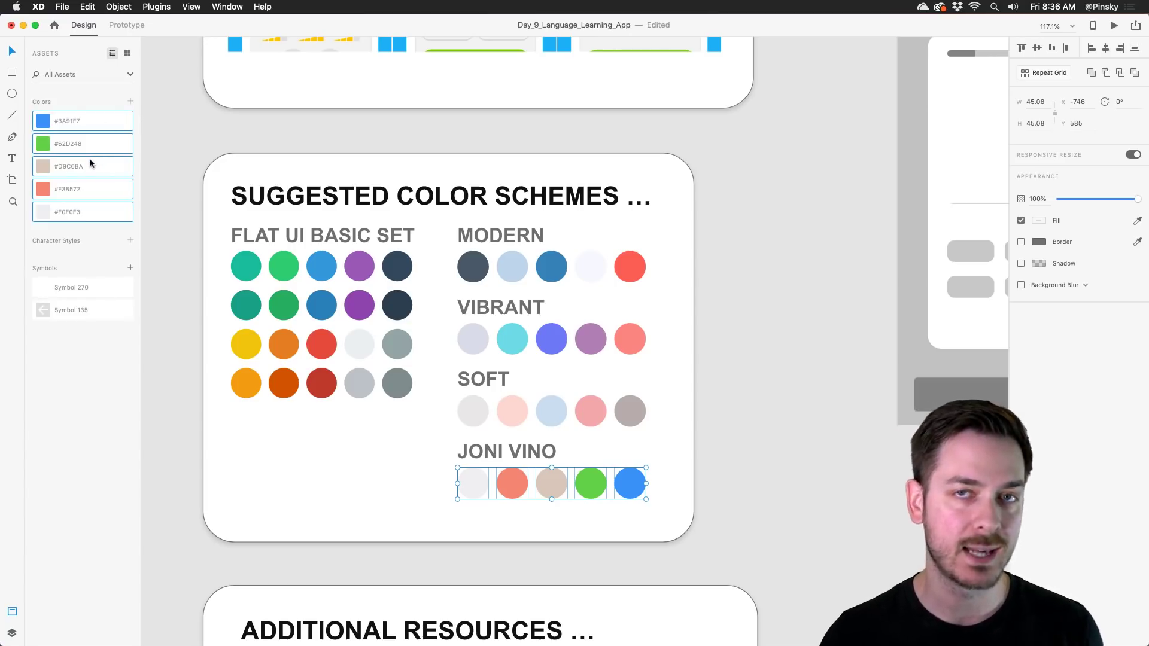
Place four copies of the last scheme's blue circle across the three reference cards and the first iPhone artboard.
{"action": "left_click", "coordinate": [456, 449]}
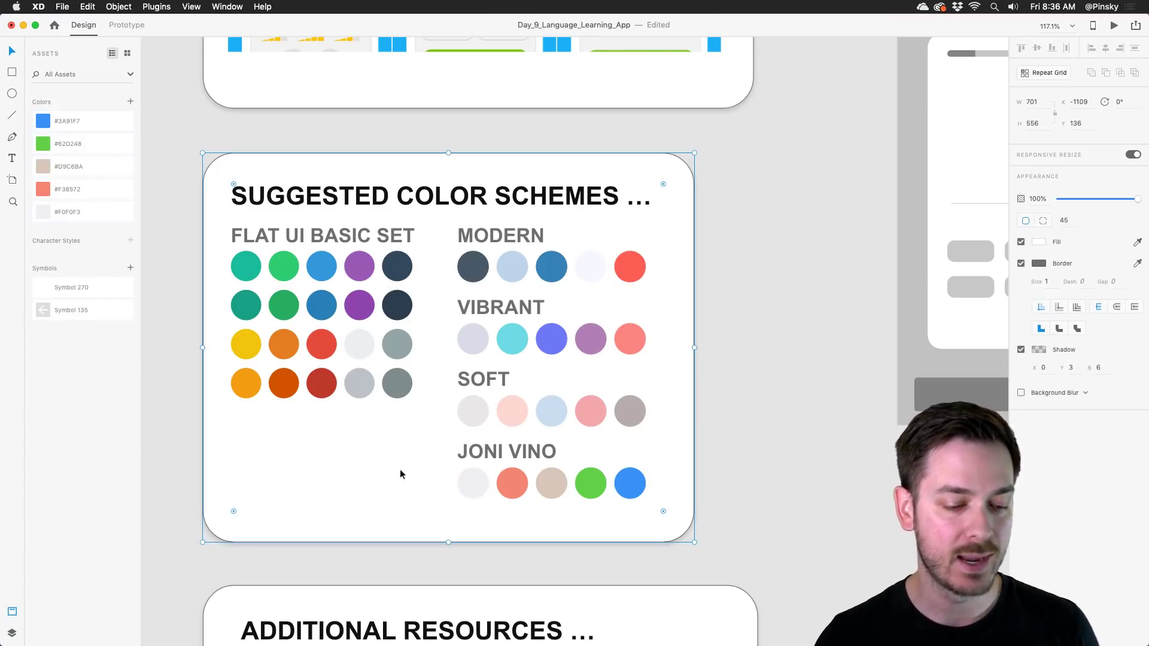
{"action": "double_click", "coordinate": [631, 481]}
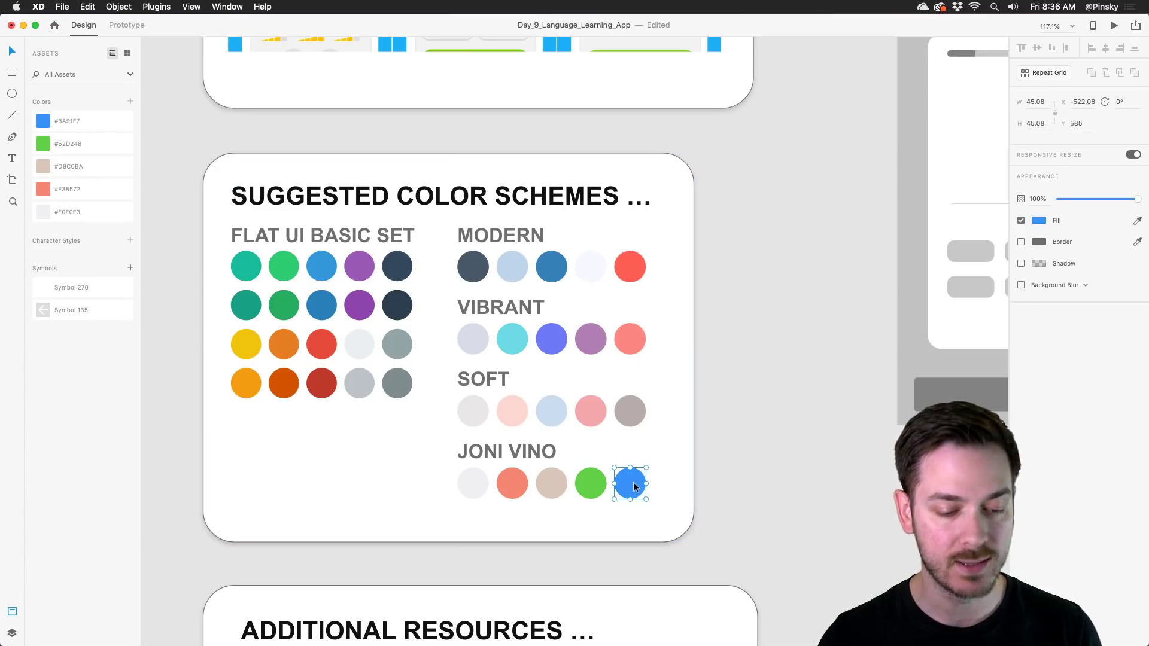
{"action": "left_click_drag", "start_coordinate": [634, 487], "coordinate": [731, 618]}
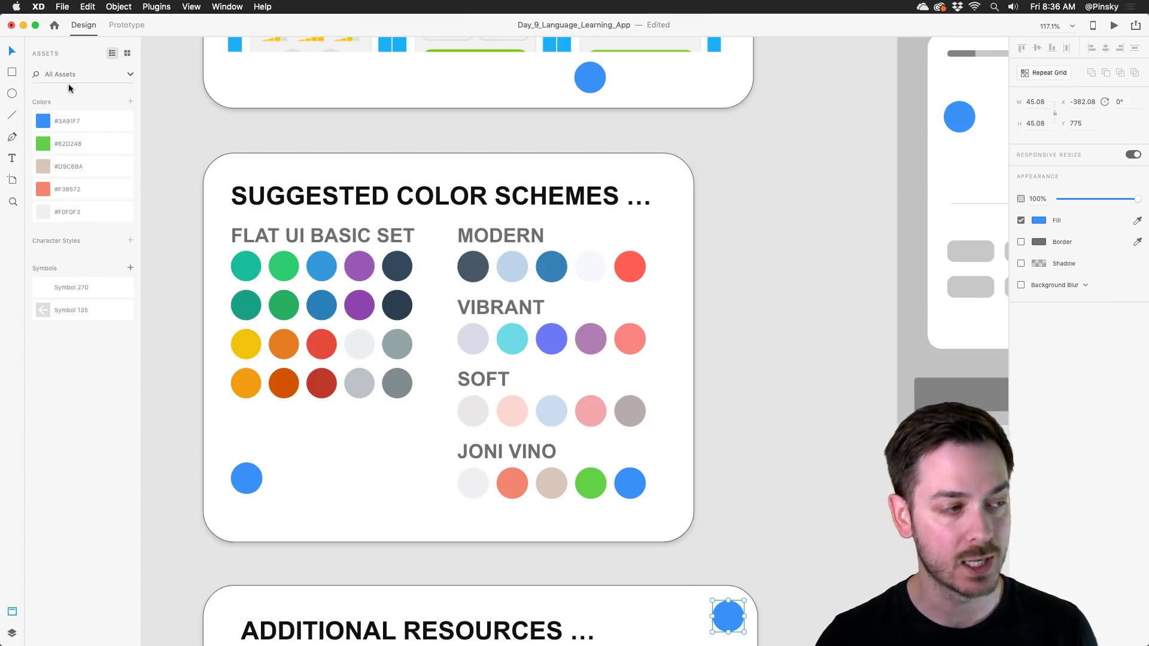
Try recoloring the blue color asset to a dark brown so every circle using it updates.
{"action": "right_click", "coordinate": [40, 120]}
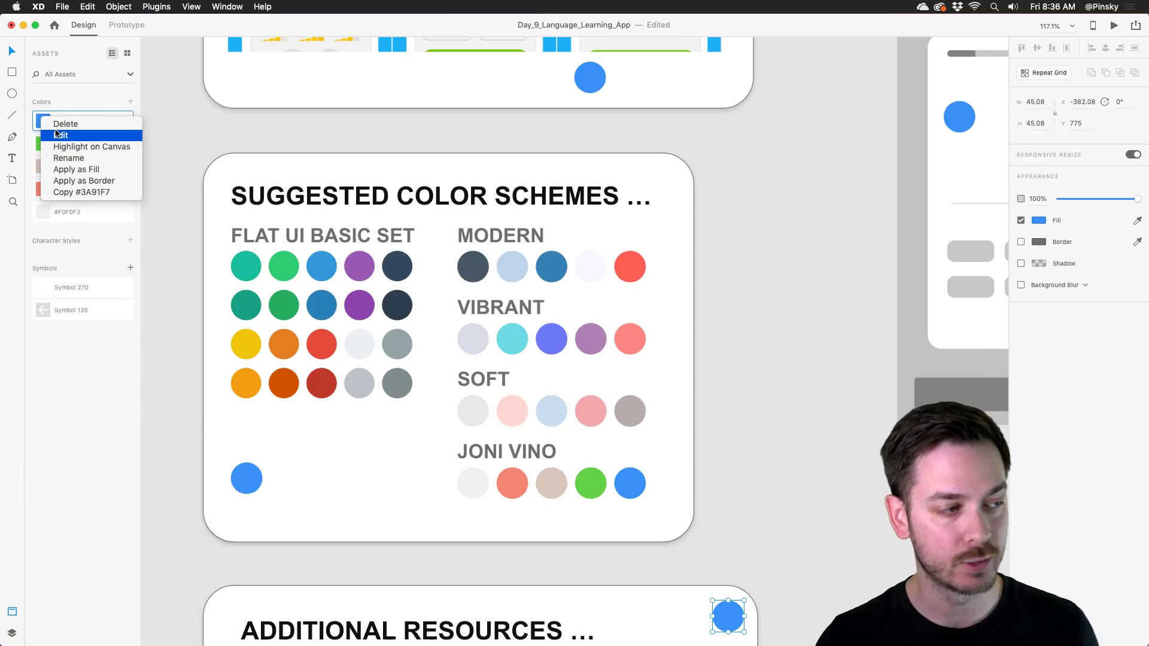
{"action": "left_click", "coordinate": [60, 135]}
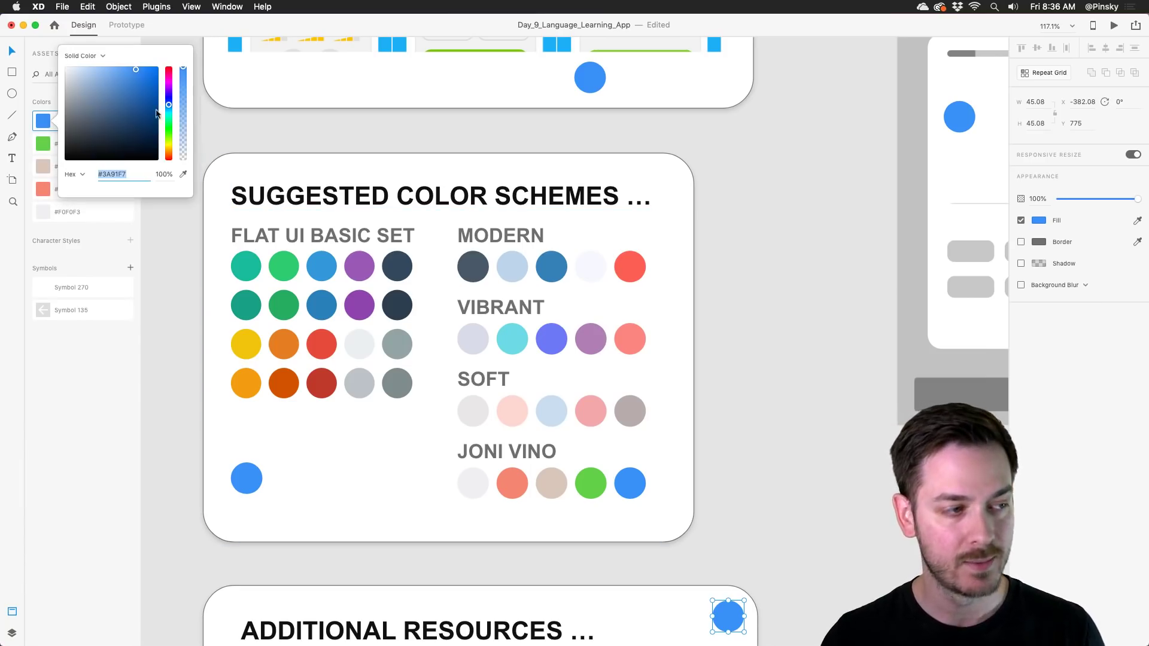
{"action": "left_click", "coordinate": [108, 131]}
{"action": "left_click_drag", "start_coordinate": [169, 105], "coordinate": [168, 156]}
{"action": "left_click_drag", "start_coordinate": [137, 84], "coordinate": [158, 66]}
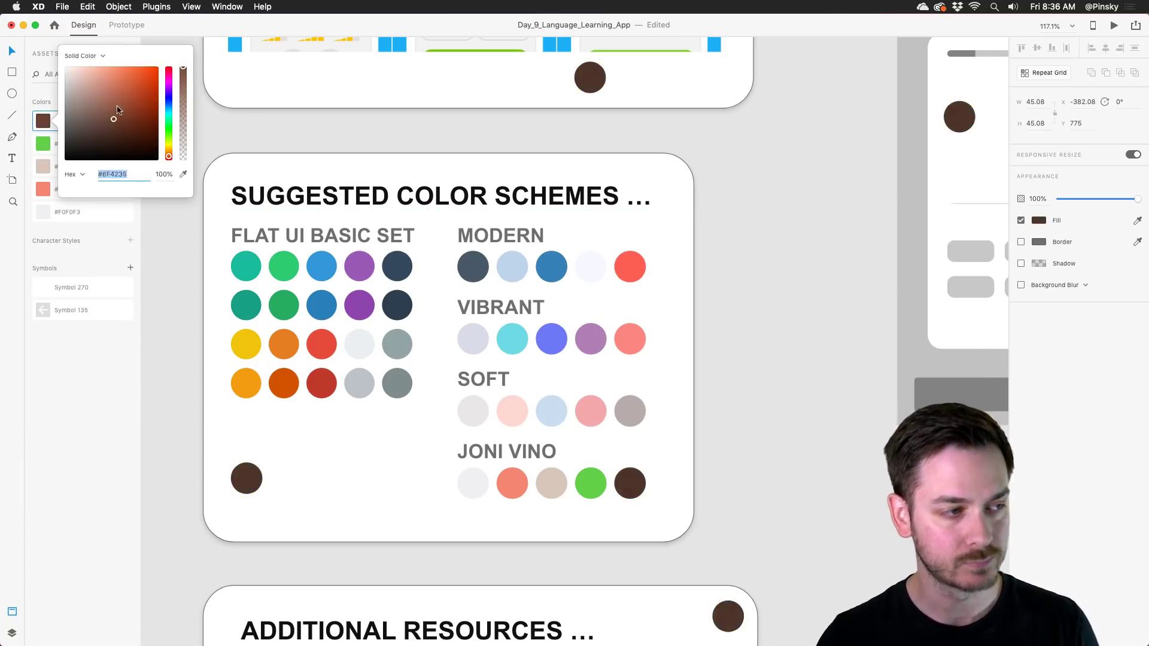
Undo the blue asset's color edit and the placement of the four extra blue circles.
{"action": "left_click", "coordinate": [699, 21]}
{"action": "key", "text": "super+z"}
{"action": "key", "text": "super+z"}
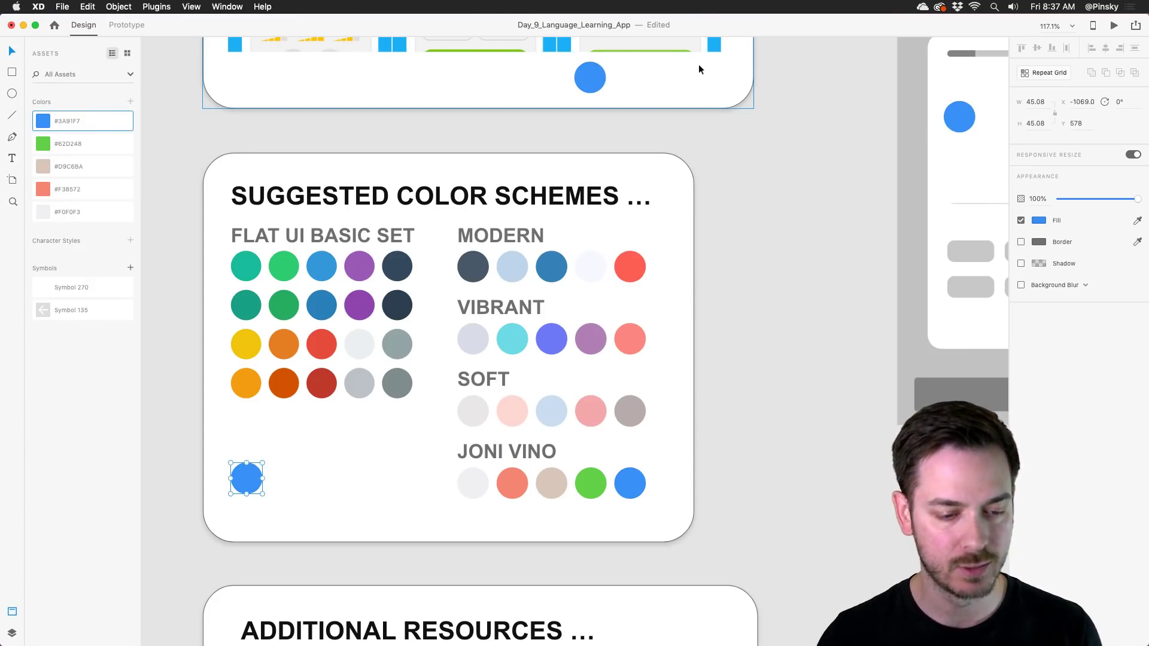
{"action": "key", "text": "super+z"}
{"action": "key", "text": "super+z"}
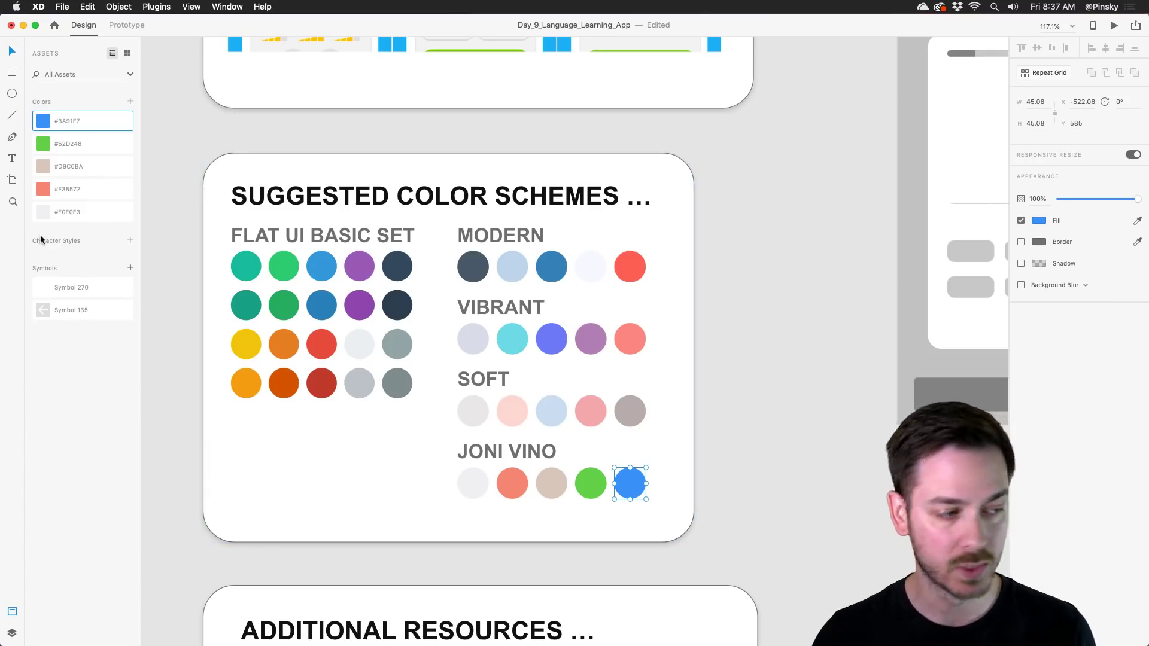
Duplicate the first iPhone 6/7/8 artboard directly below the original, at about X -118, Y 745.
{"action": "scroll", "coordinate": [538, 302], "scroll_direction": "down", "scroll_amount": 5}
{"action": "scroll", "coordinate": [531, 316], "scroll_direction": "right", "scroll_amount": 6}
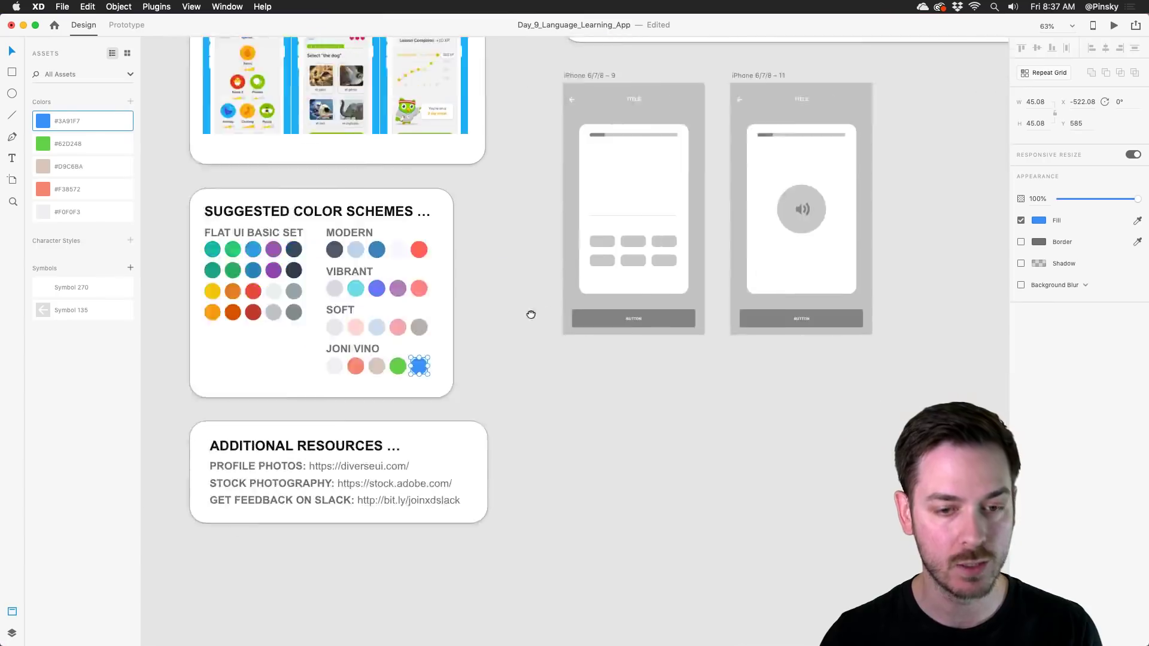
{"action": "scroll", "coordinate": [569, 287], "scroll_direction": "up", "scroll_amount": 3}
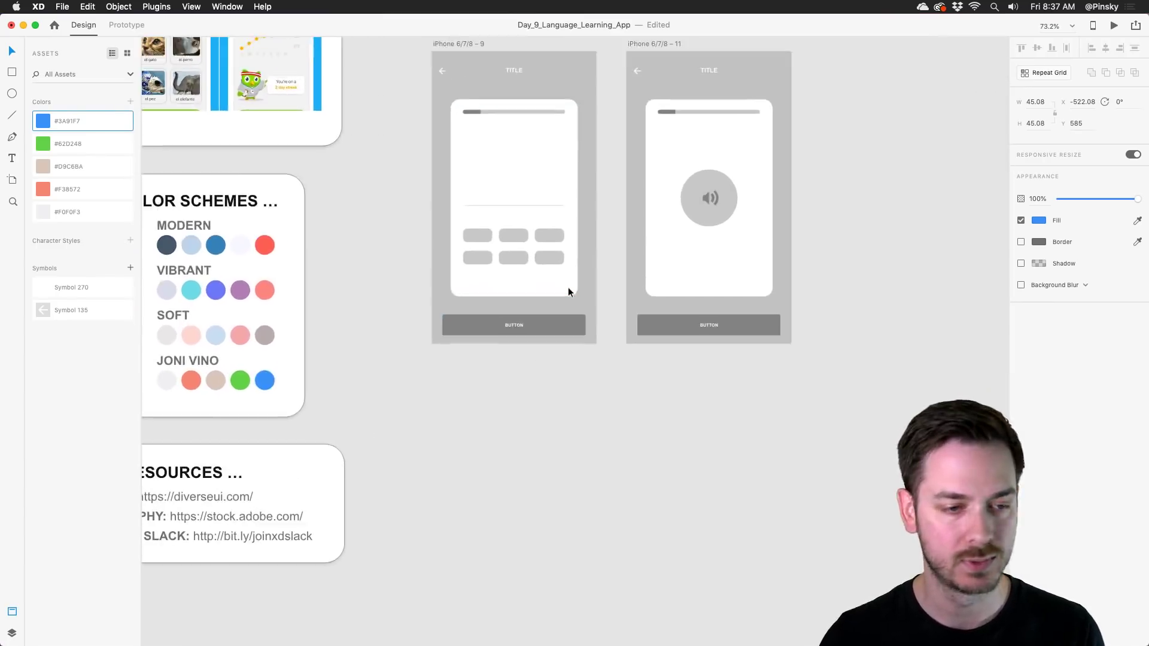
{"action": "scroll", "coordinate": [596, 325], "scroll_direction": "down", "scroll_amount": 3}
{"action": "scroll", "coordinate": [595, 325], "scroll_direction": "left", "scroll_amount": 1}
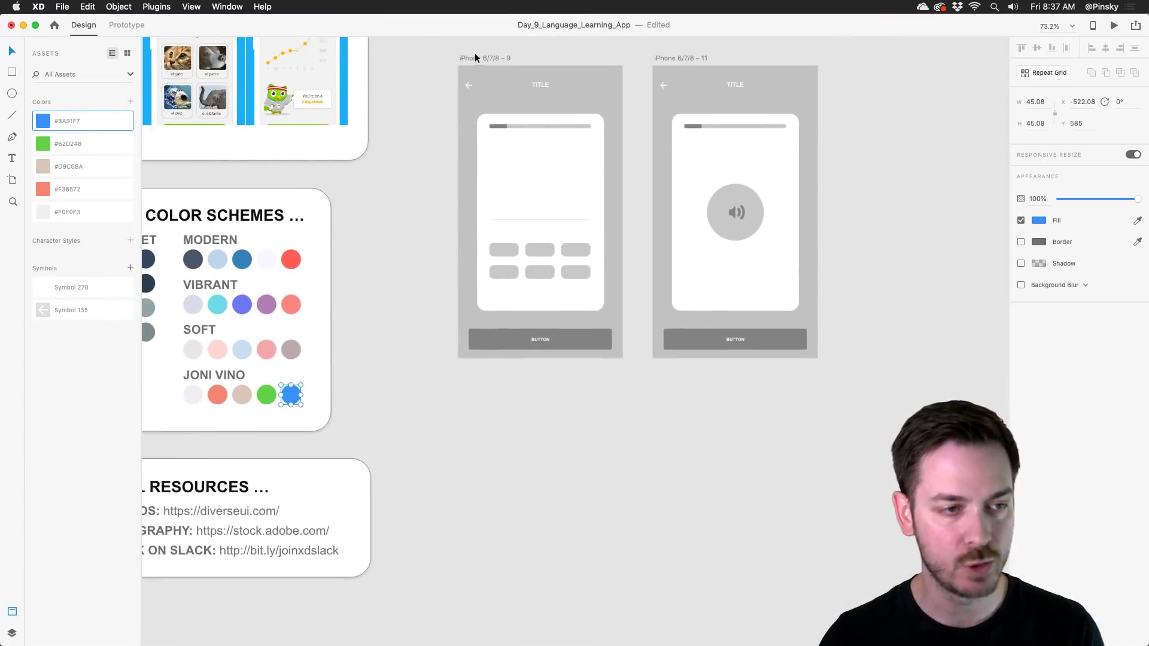
{"action": "left_click_drag", "start_coordinate": [475, 58], "coordinate": [475, 446]}
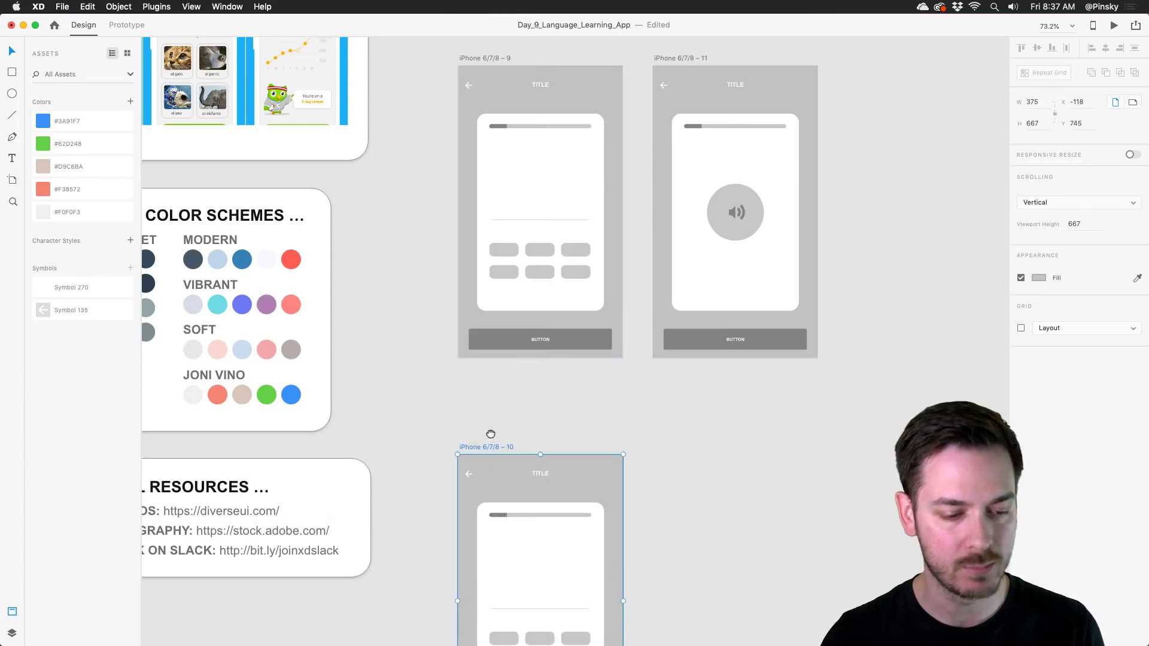
Change the duplicated artboard's title text to FRENCH.
{"action": "scroll", "coordinate": [535, 301], "scroll_direction": "down", "scroll_amount": 8}
{"action": "scroll", "coordinate": [536, 301], "scroll_direction": "left", "scroll_amount": 1}
{"action": "scroll", "coordinate": [572, 325], "scroll_direction": "up", "scroll_amount": 3}
{"action": "scroll", "coordinate": [573, 331], "scroll_direction": "down", "scroll_amount": 2}
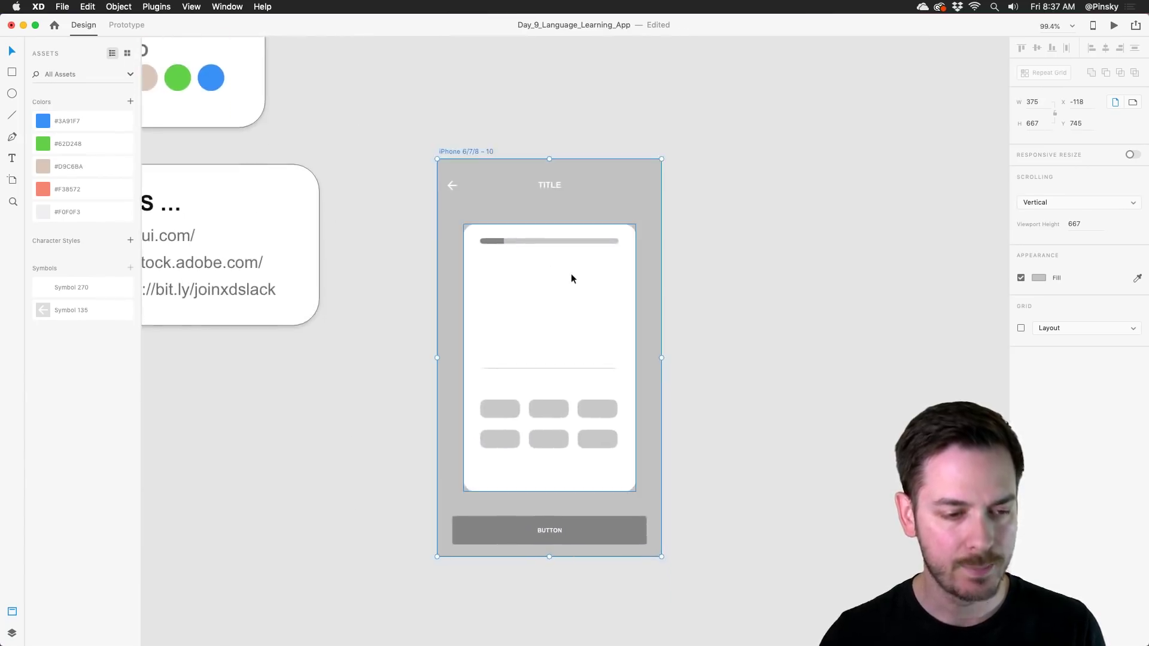
{"action": "scroll", "coordinate": [572, 279], "scroll_direction": "up", "scroll_amount": 2}
{"action": "scroll", "coordinate": [538, 118], "scroll_direction": "down", "scroll_amount": 1}
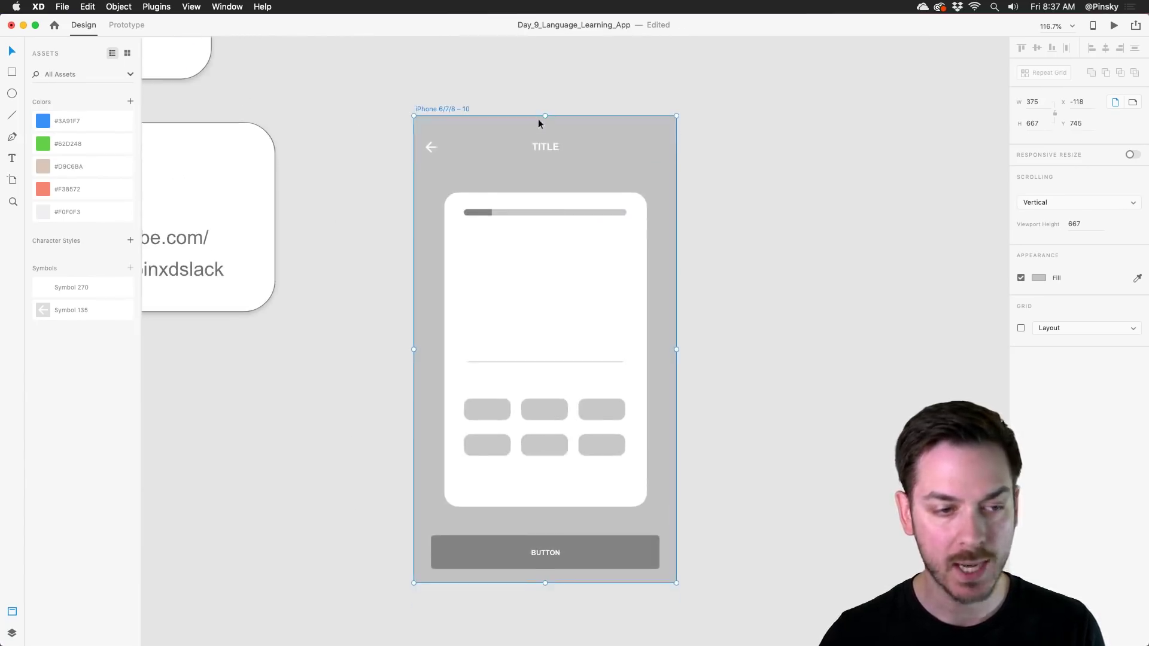
{"action": "left_click", "coordinate": [546, 148]}
{"action": "double_click", "coordinate": [544, 151]}
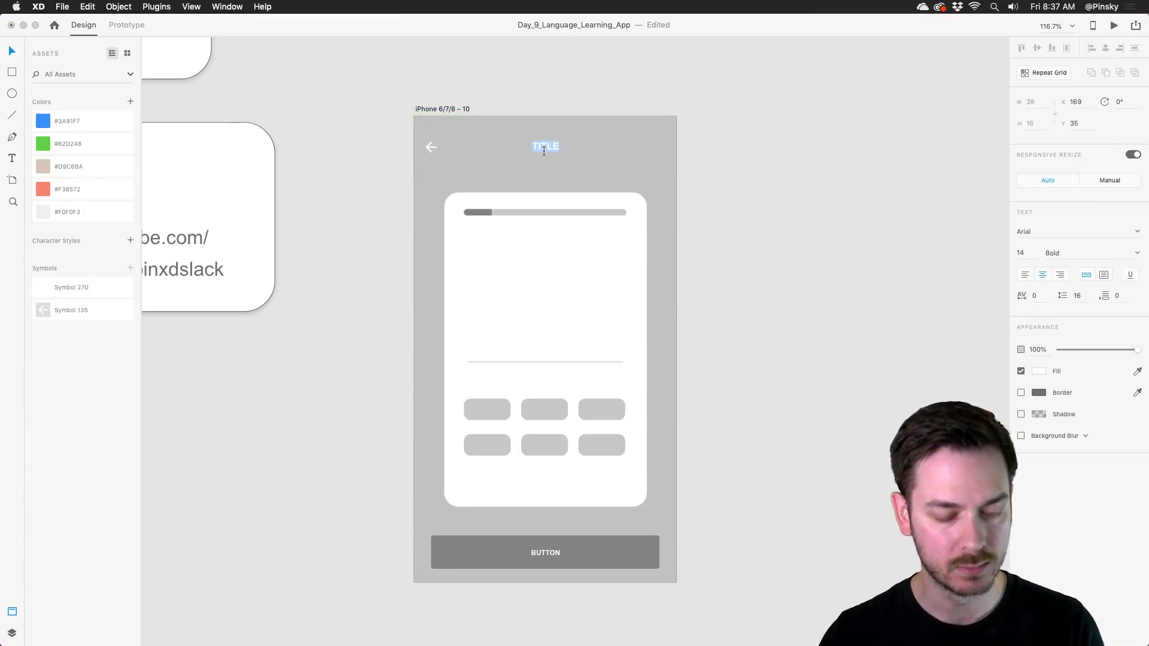
{"action": "type", "text": "FREN"}
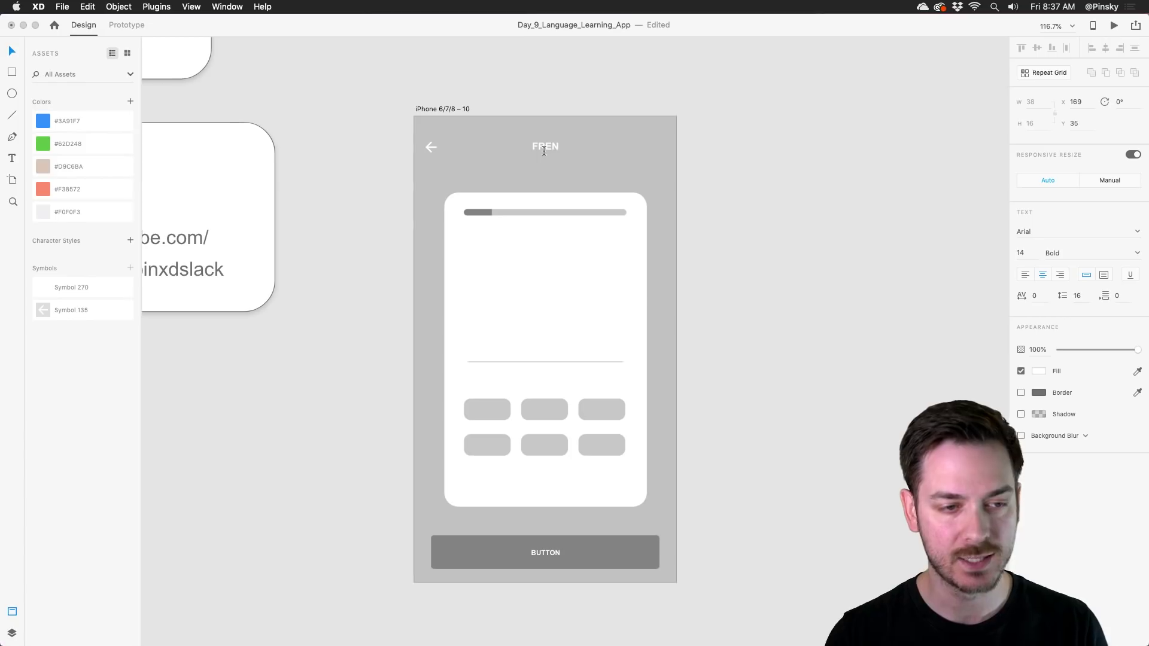
{"action": "type", "text": "CH"}
{"action": "key", "text": "Escape"}
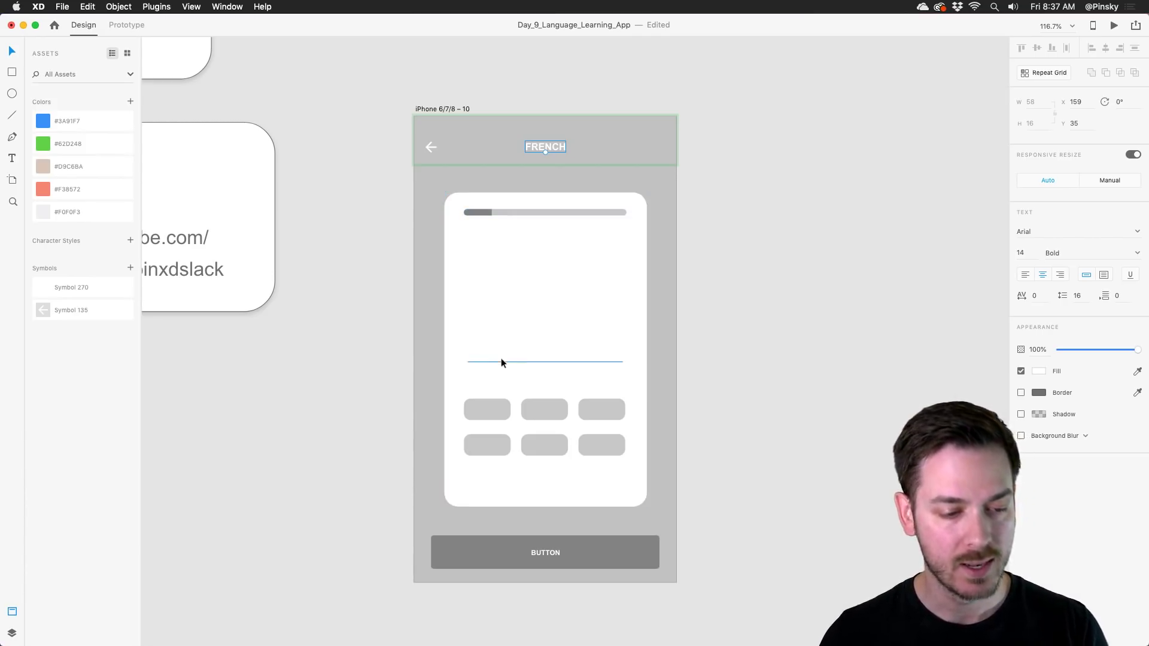
Widen the white card symmetrically to about 326 and lengthen its divider line on both ends to suit.
{"action": "scroll", "coordinate": [515, 358], "scroll_direction": "up", "scroll_amount": 3}
{"action": "scroll", "coordinate": [518, 361], "scroll_direction": "down", "scroll_amount": 2}
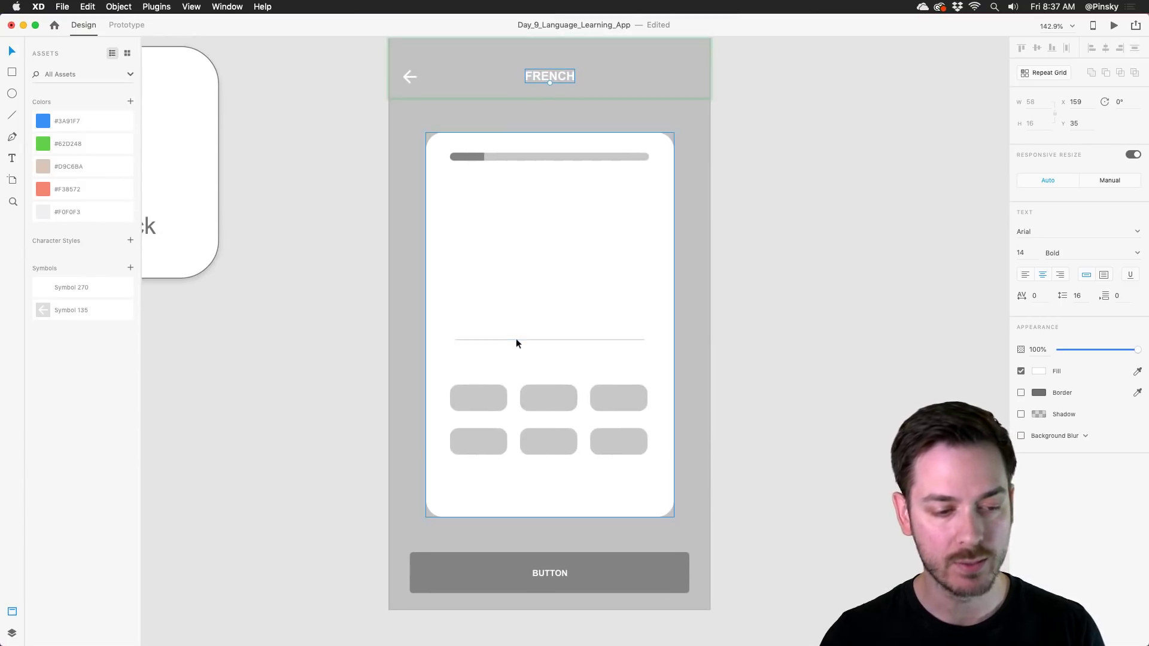
{"action": "left_click", "coordinate": [516, 340]}
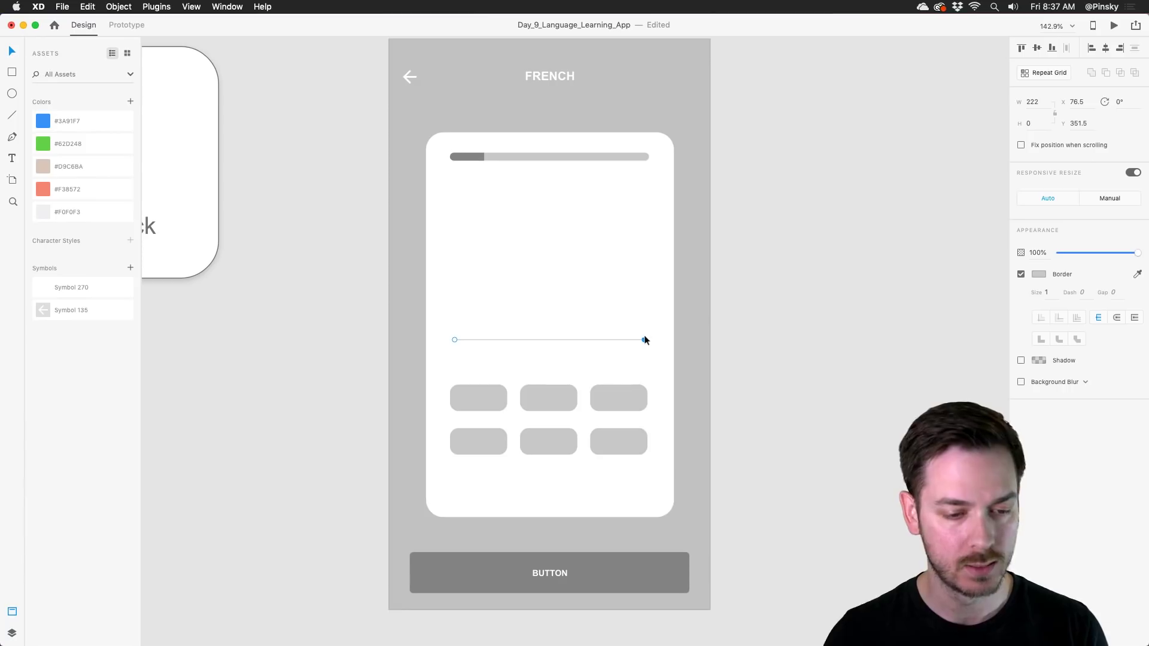
{"action": "left_click", "coordinate": [536, 259]}
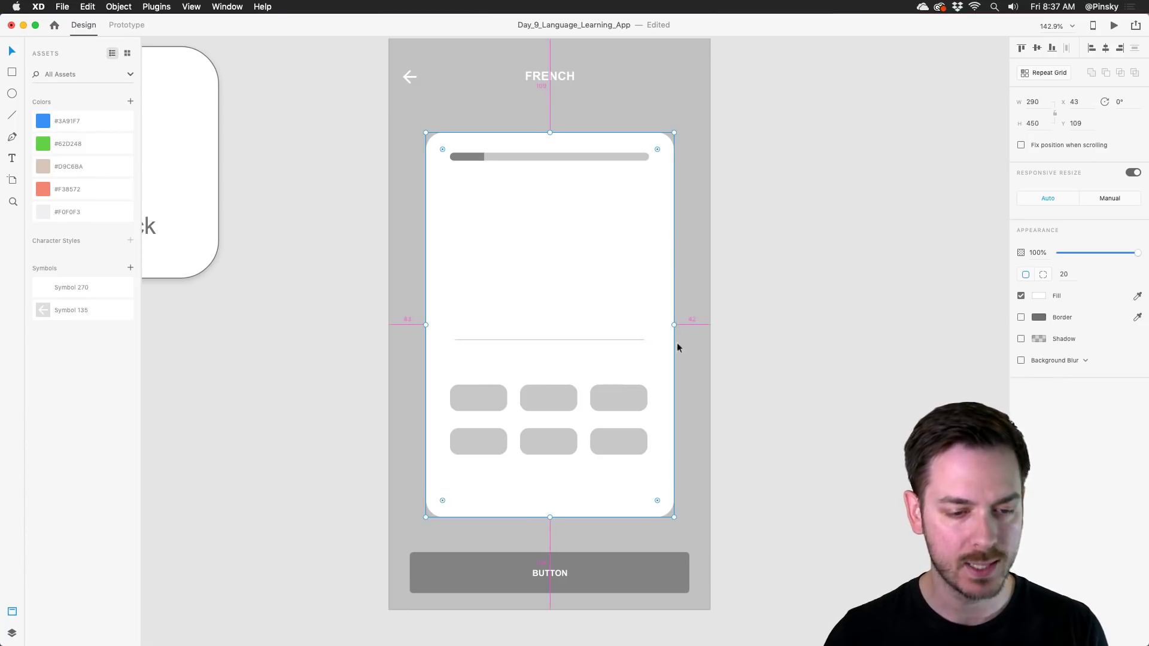
{"action": "mouse_move", "coordinate": [675, 321]}
{"action": "left_mouse_down"}
{"action": "mouse_move", "coordinate": [691, 327]}
{"action": "mouse_move", "coordinate": [644, 336]}
{"action": "mouse_move", "coordinate": [653, 339]}
{"action": "mouse_move", "coordinate": [674, 341]}
{"action": "mouse_move", "coordinate": [612, 318]}
{"action": "mouse_move", "coordinate": [688, 309]}
{"action": "left_mouse_up"}
{"action": "left_click", "coordinate": [619, 338]}
{"action": "left_click", "coordinate": [658, 264]}
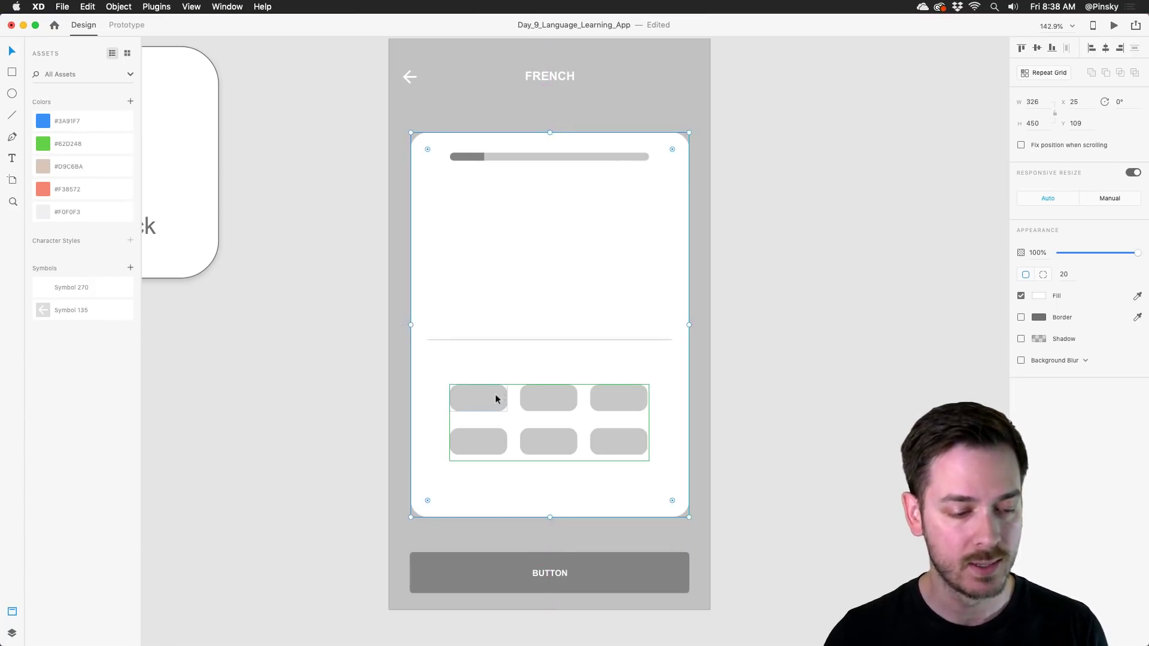
Ungroup the repeat grid of six gray word tiles into individual rectangles.
{"action": "left_click", "coordinate": [489, 429]}
{"action": "double_click", "coordinate": [487, 439]}
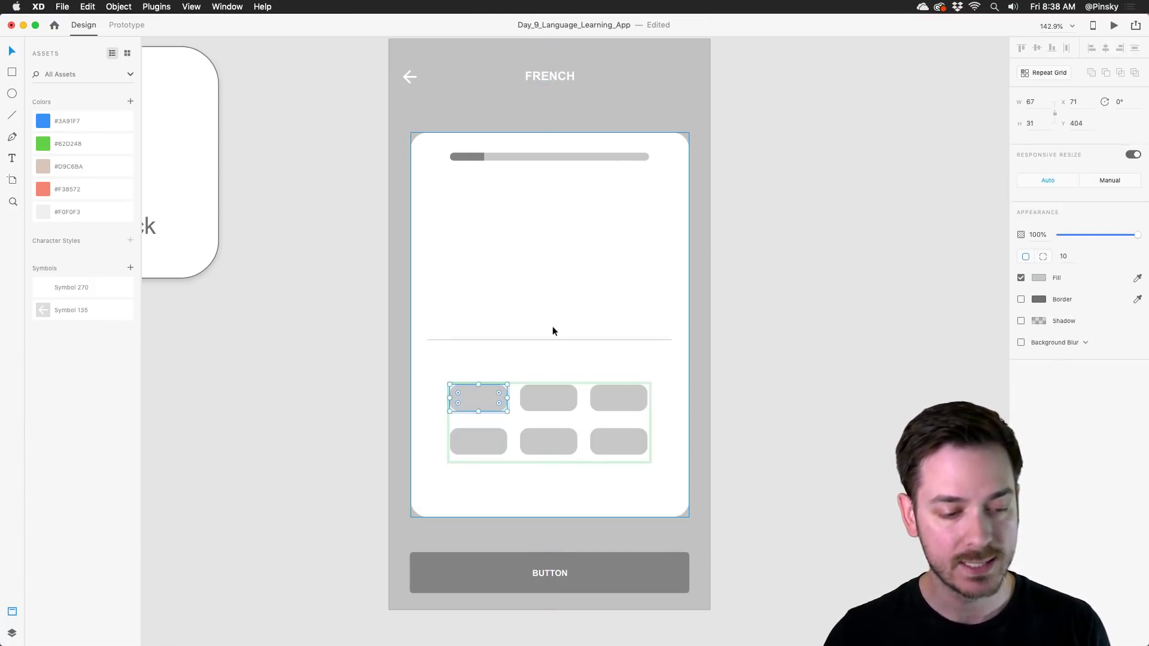
{"action": "left_click", "coordinate": [551, 328]}
{"action": "left_click", "coordinate": [478, 402]}
{"action": "right_click", "coordinate": [478, 405]}
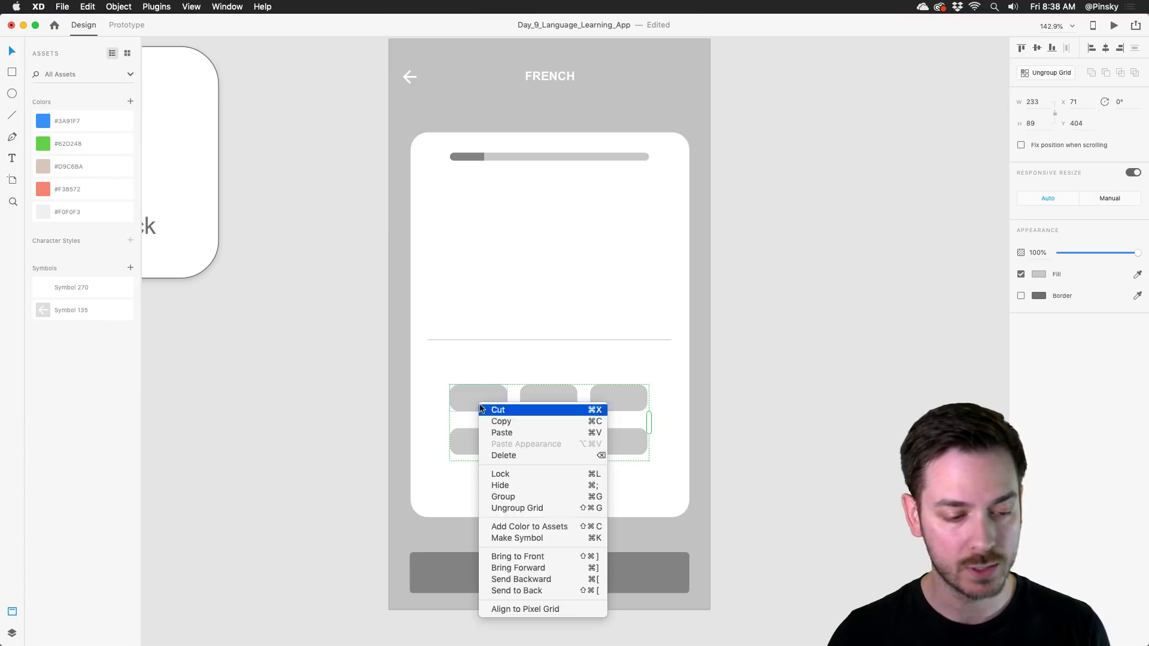
{"action": "left_click", "coordinate": [530, 507]}
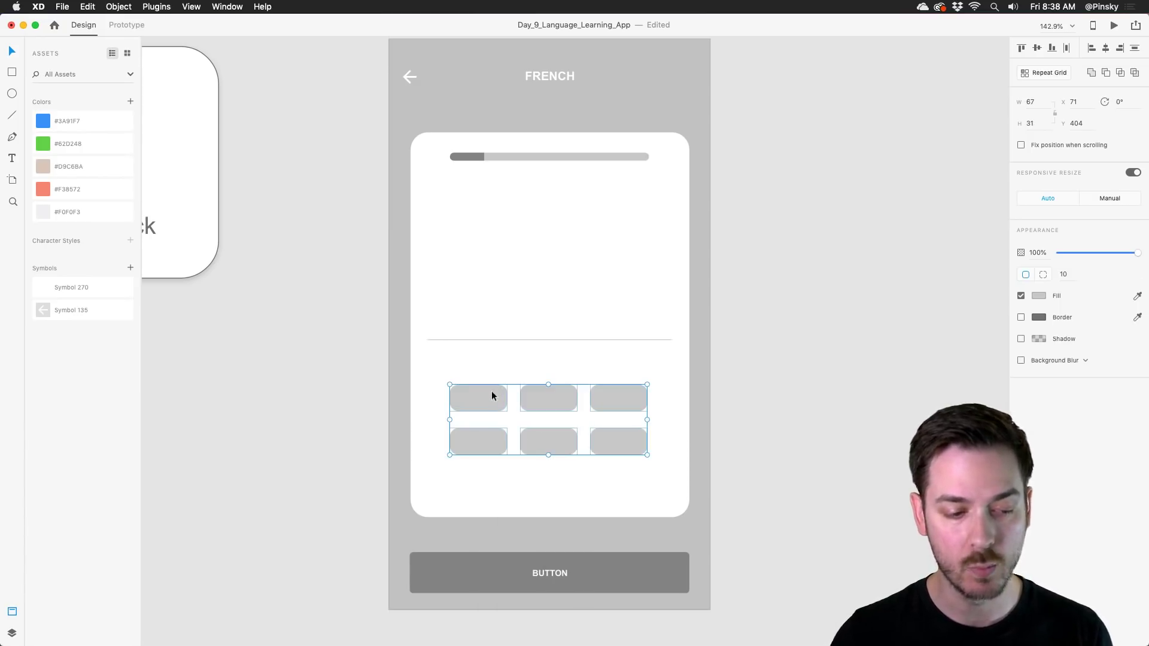
{"action": "left_click", "coordinate": [500, 372]}
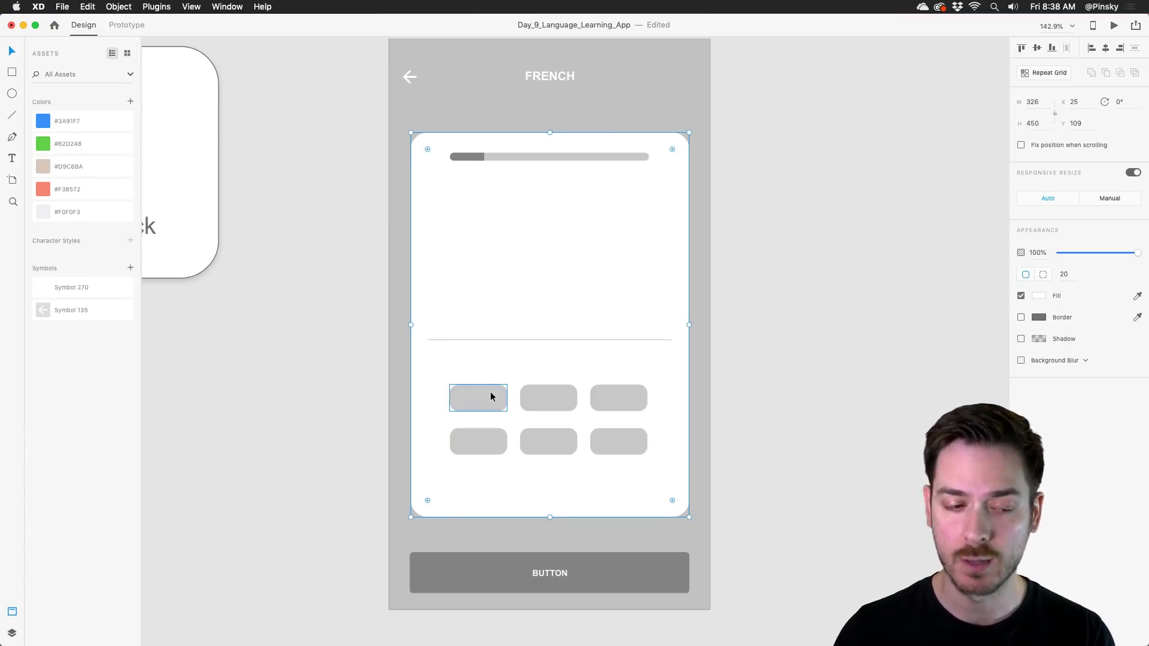
Try moving the first gray word tile to just above the divider line, at about X 41, Y 310.
{"action": "left_click_drag", "start_coordinate": [490, 395], "coordinate": [465, 314]}
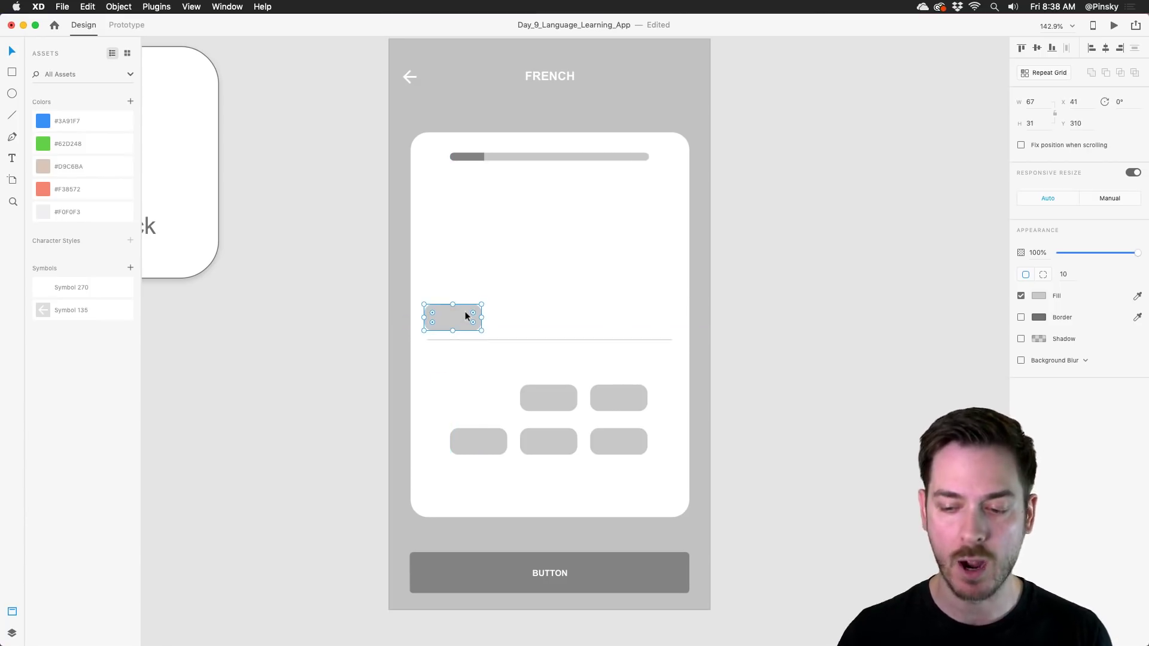
{"action": "key", "text": "super+z"}
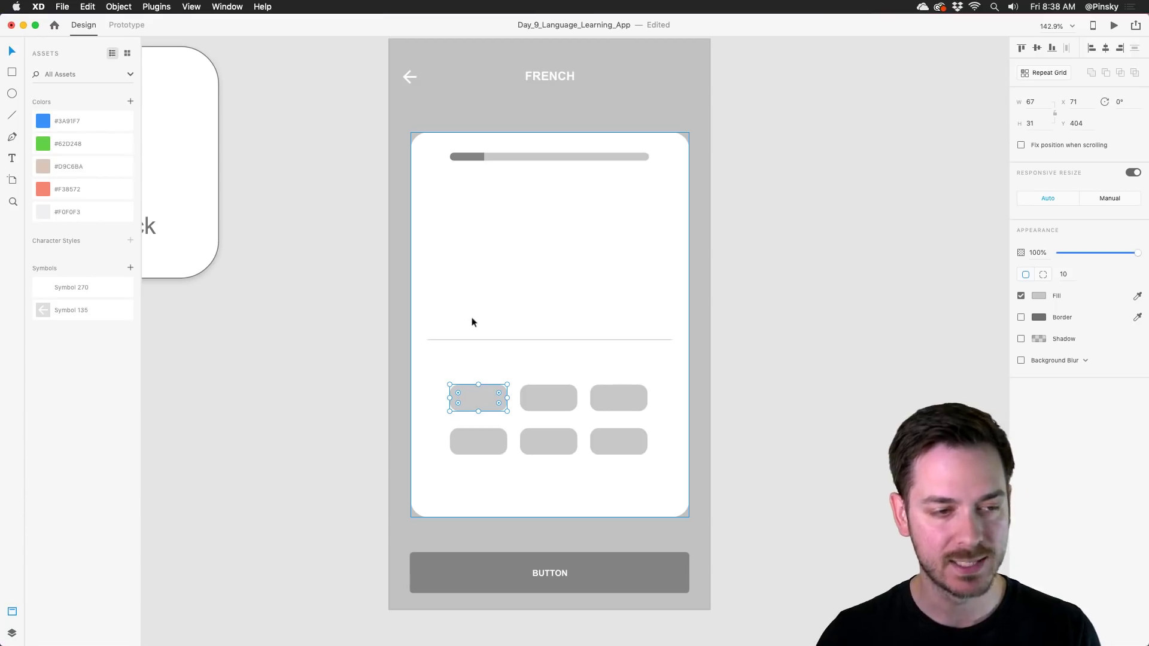
{"action": "left_click", "coordinate": [480, 322]}
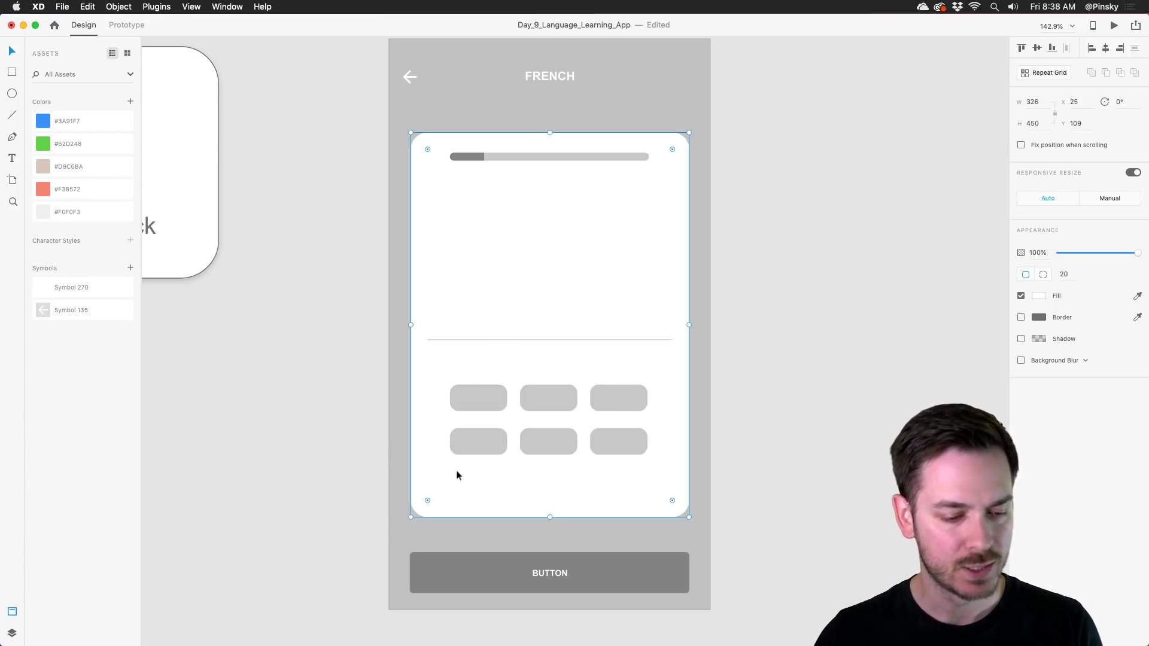
Change the label of the large button below the card to CHECK and enlarge its text to size 16.
{"action": "left_click", "coordinate": [546, 565]}
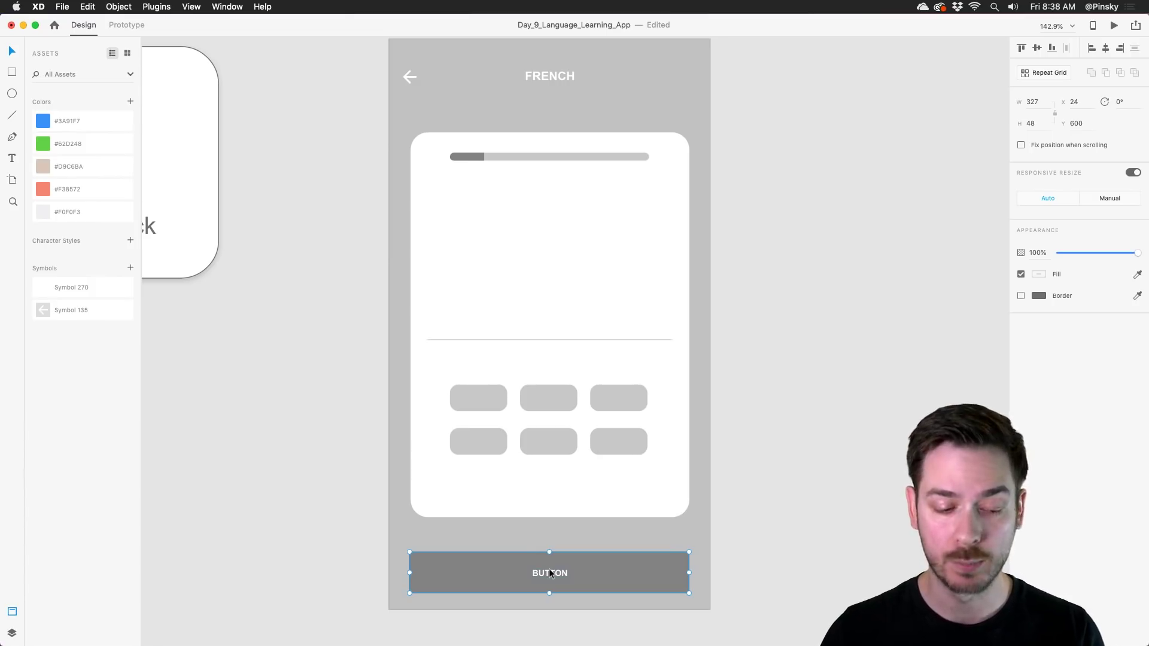
{"action": "double_click", "coordinate": [550, 573]}
{"action": "double_click", "coordinate": [549, 572]}
{"action": "type", "text": "c"}
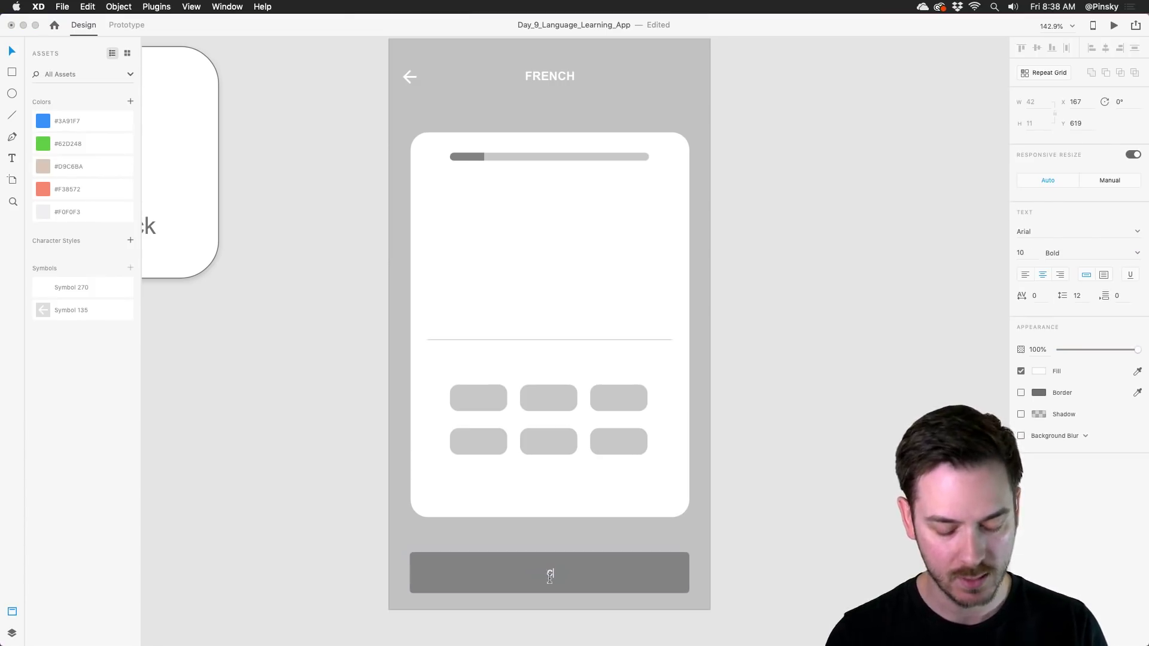
{"action": "type", "text": "HECK"}
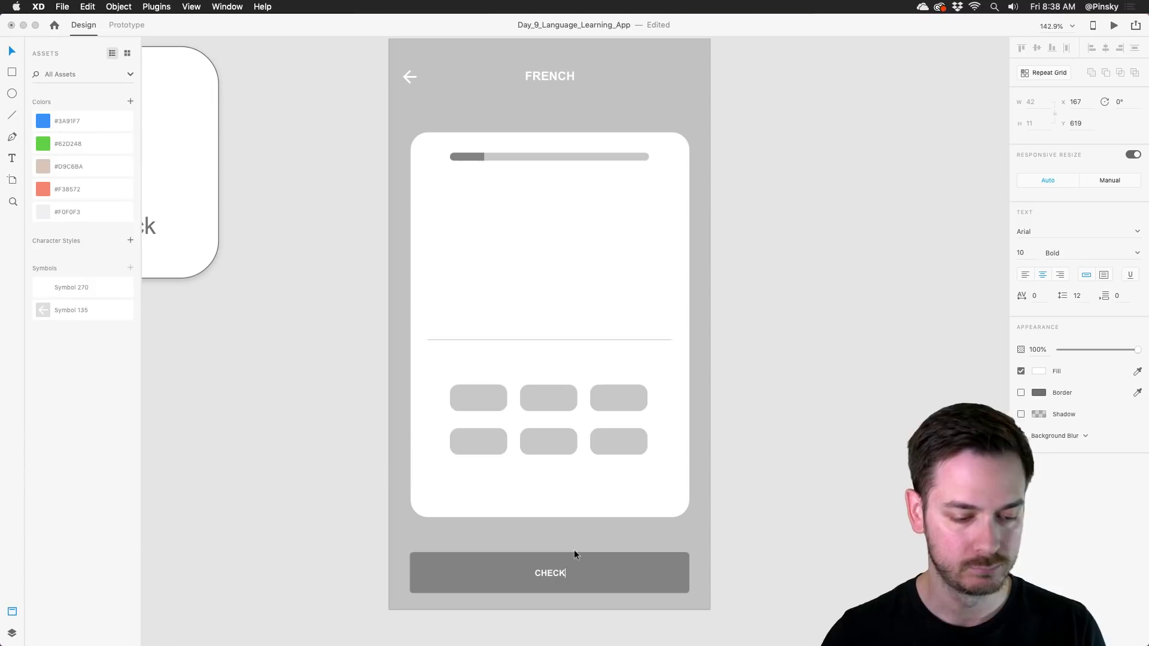
{"action": "key", "text": "Escape"}
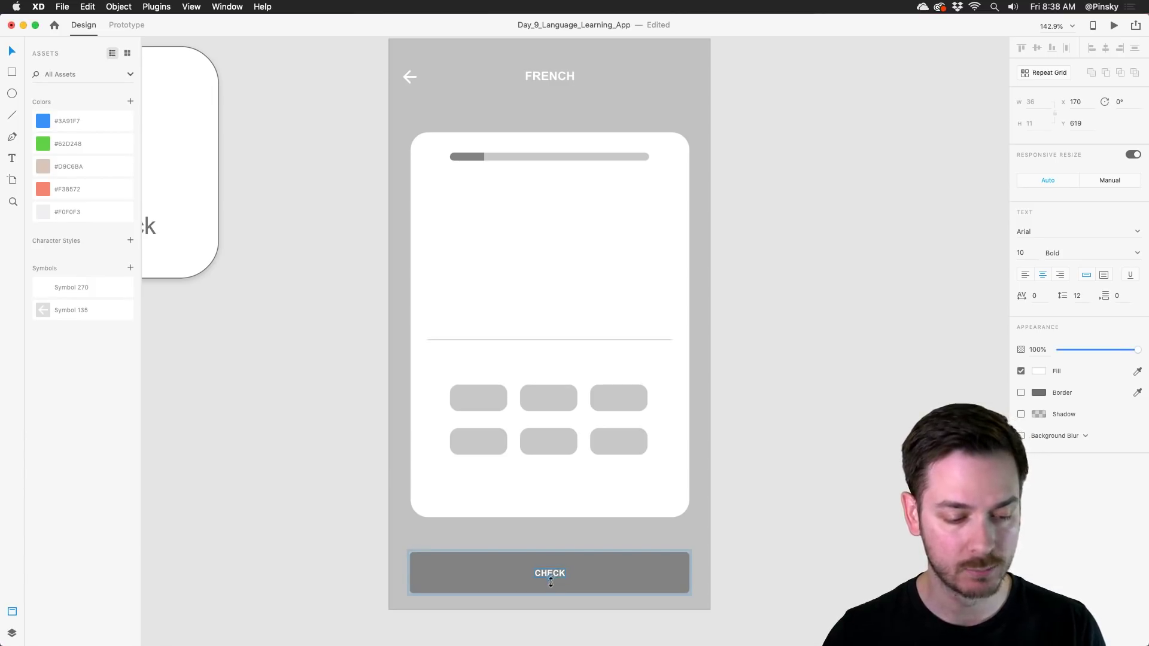
{"action": "left_click_drag", "start_coordinate": [550, 582], "coordinate": [553, 569]}
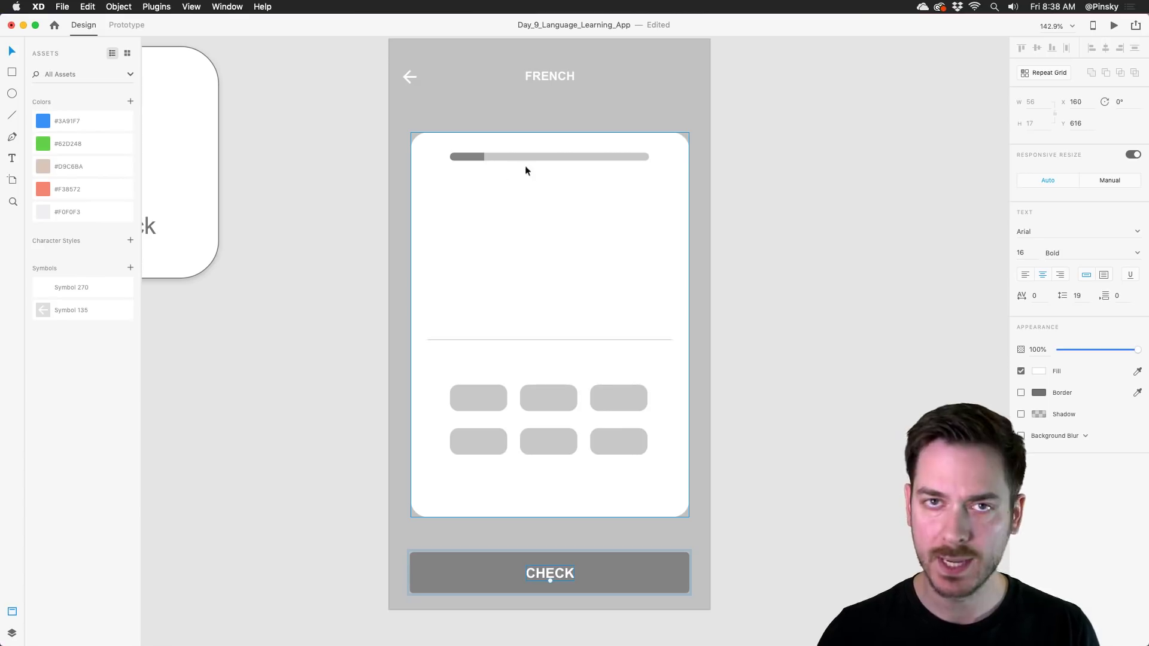
Draw a rectangle about 380 by 667 from the duplicated artboard's upper-left corner, covering the whole artboard.
{"action": "scroll", "coordinate": [581, 140], "scroll_direction": "down", "scroll_amount": 3}
{"action": "scroll", "coordinate": [583, 142], "scroll_direction": "up", "scroll_amount": 3}
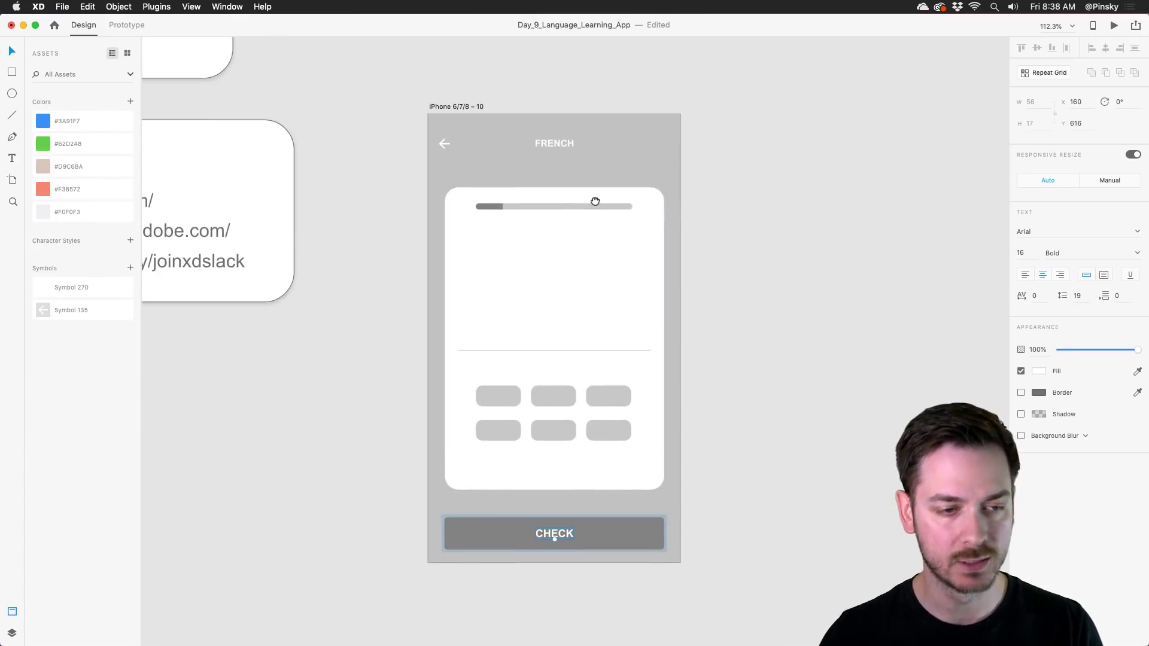
{"action": "left_click", "coordinate": [472, 157]}
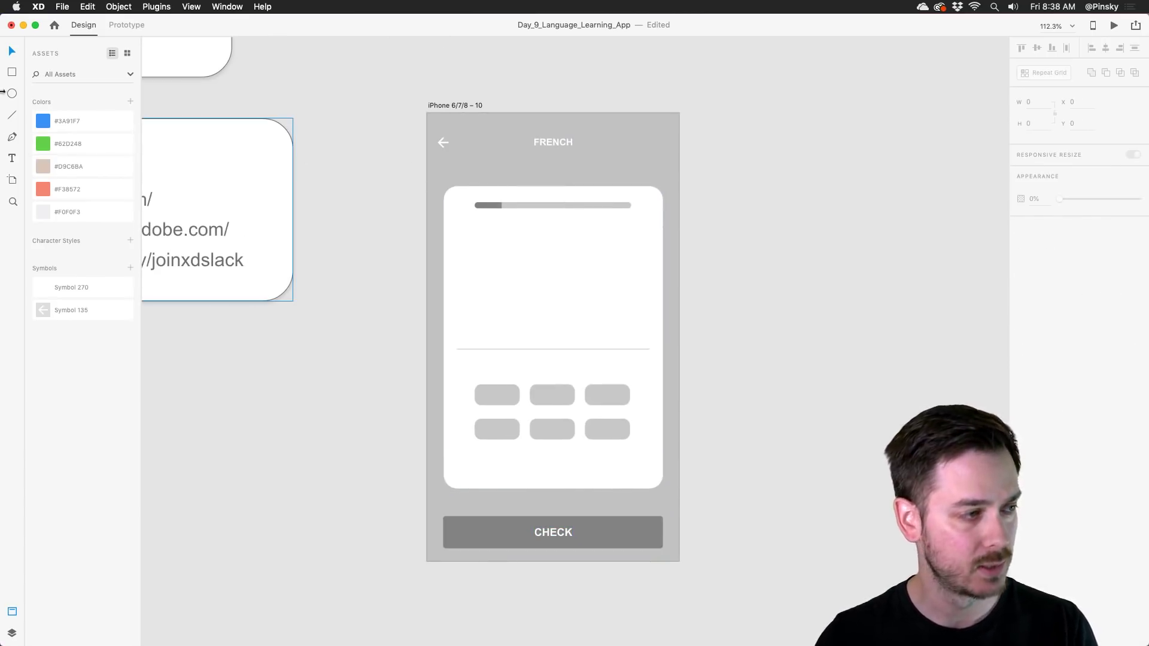
{"action": "left_click", "coordinate": [12, 73]}
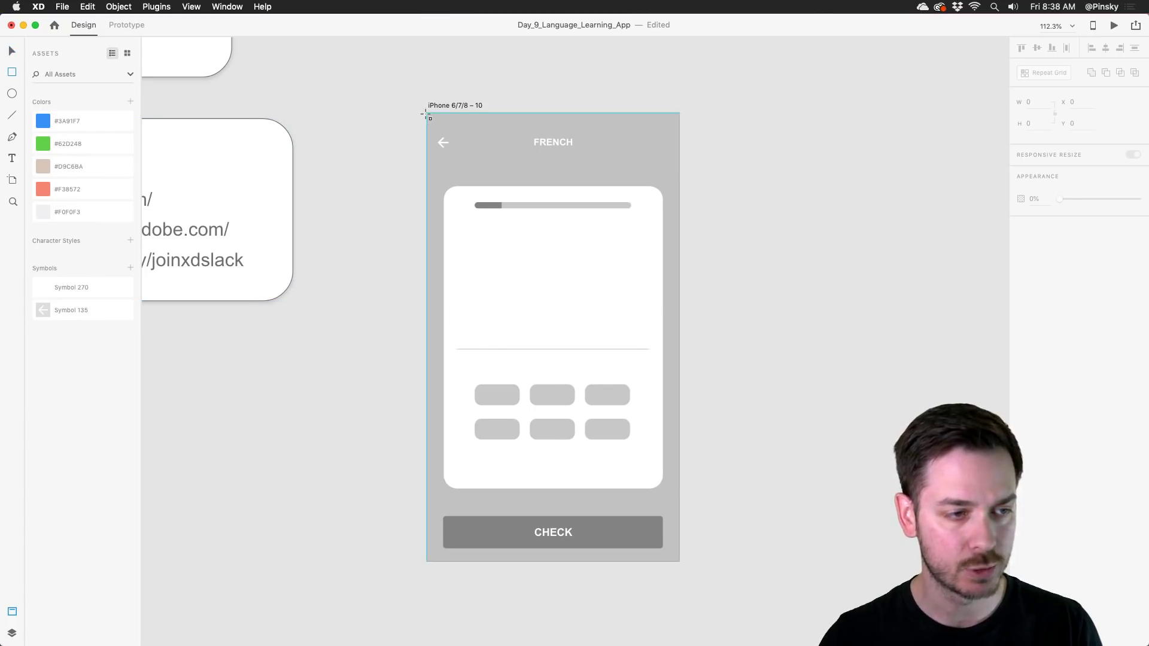
{"action": "left_click_drag", "start_coordinate": [426, 113], "coordinate": [683, 565]}
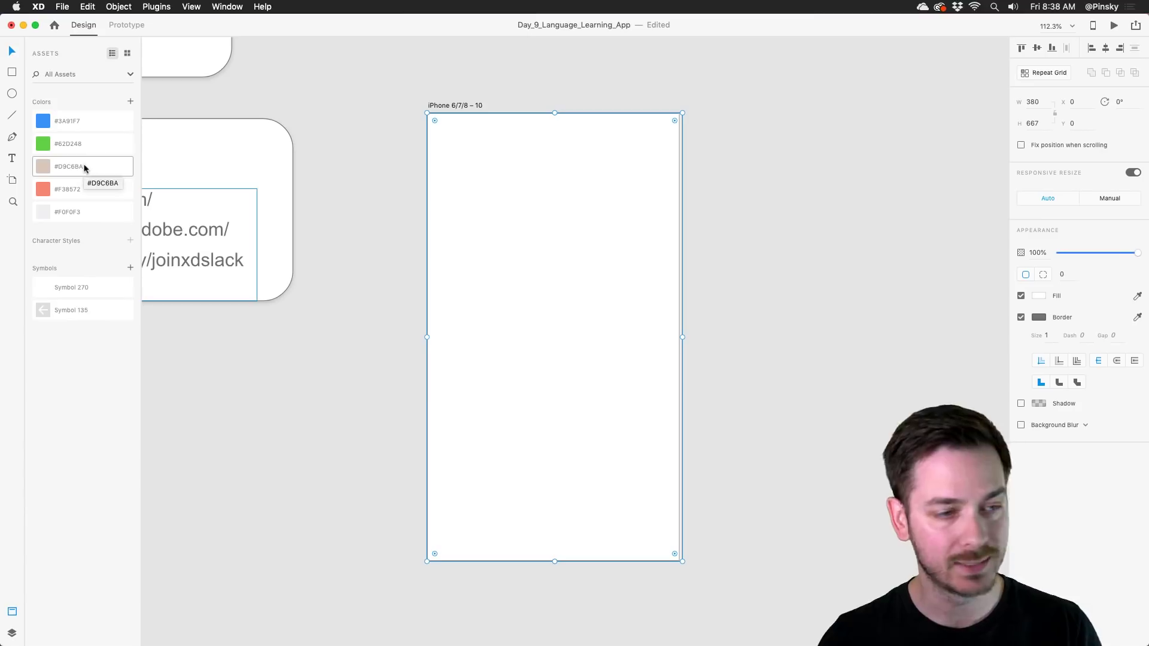
Send the full-artboard rectangle behind all other layers and fill it with the image 35. Ronchi.jpg from the Finder JPG folder.
{"action": "key", "text": "super+y"}
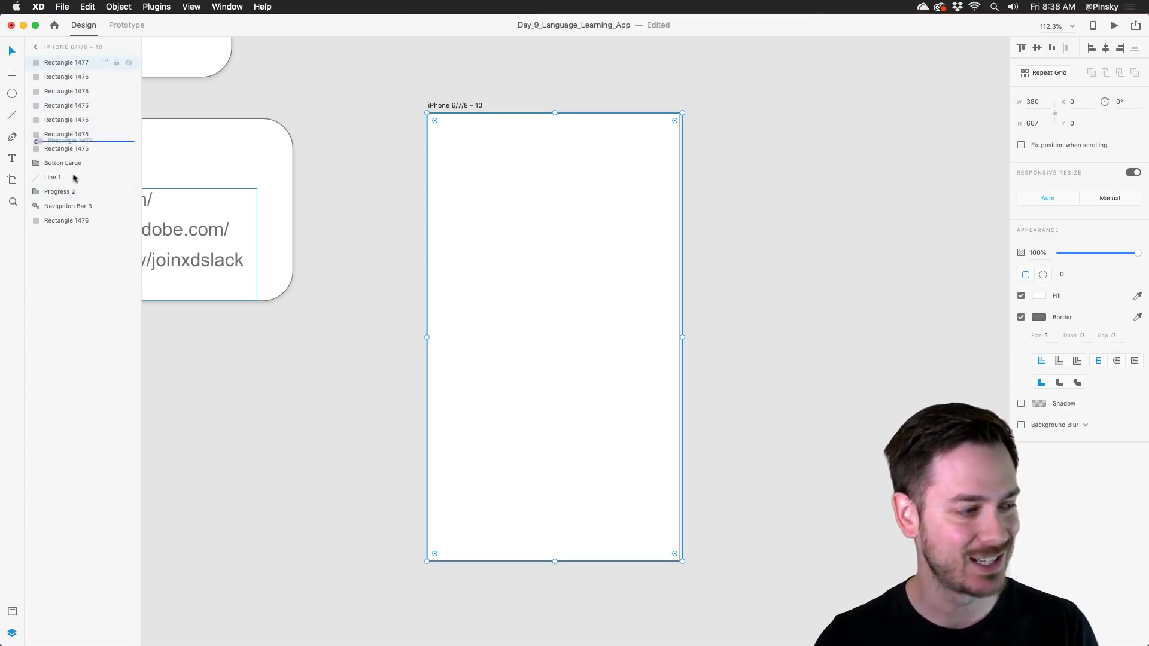
{"action": "left_click_drag", "start_coordinate": [74, 179], "coordinate": [75, 230]}
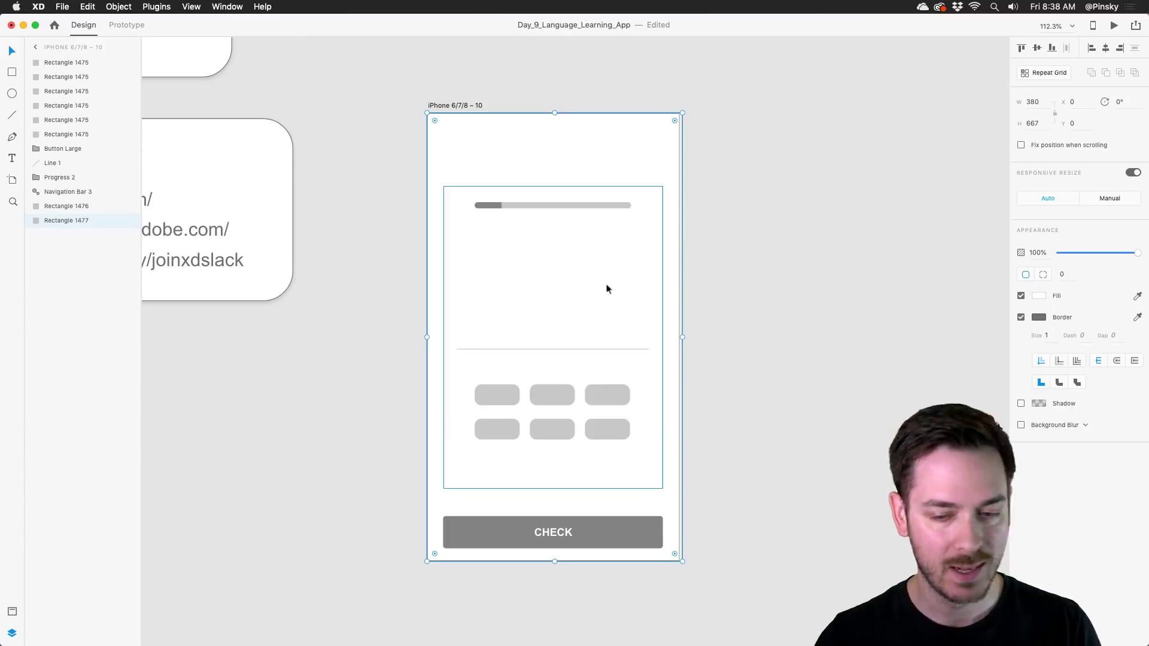
{"action": "key", "text": "super+Tab"}
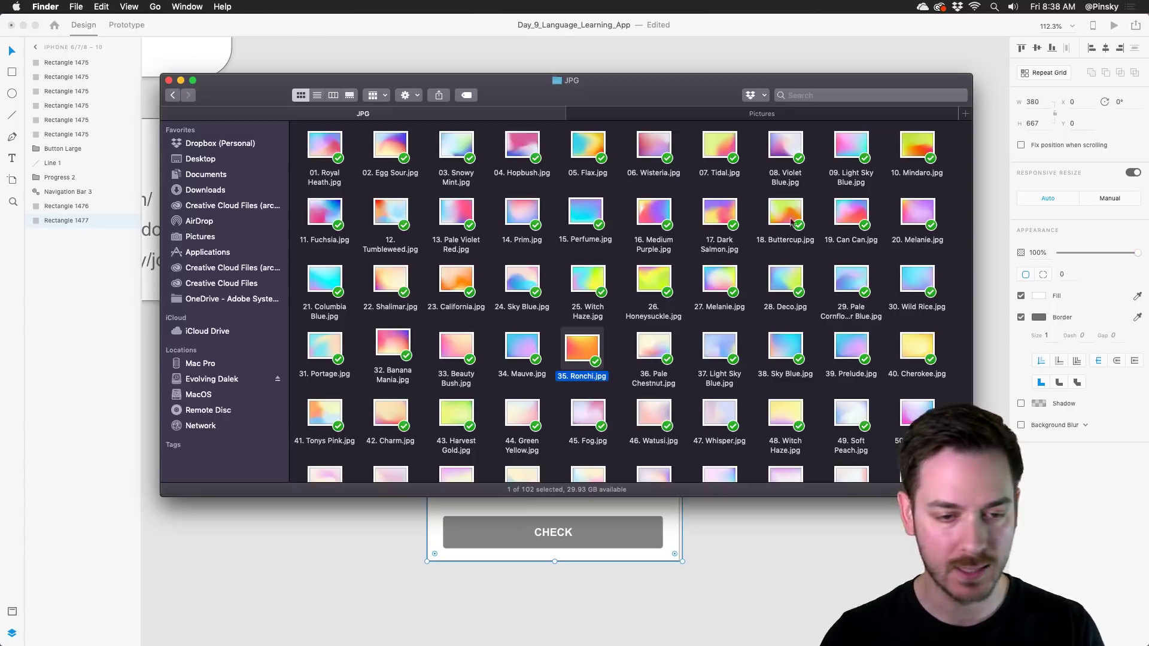
{"action": "left_click_drag", "start_coordinate": [576, 345], "coordinate": [437, 169]}
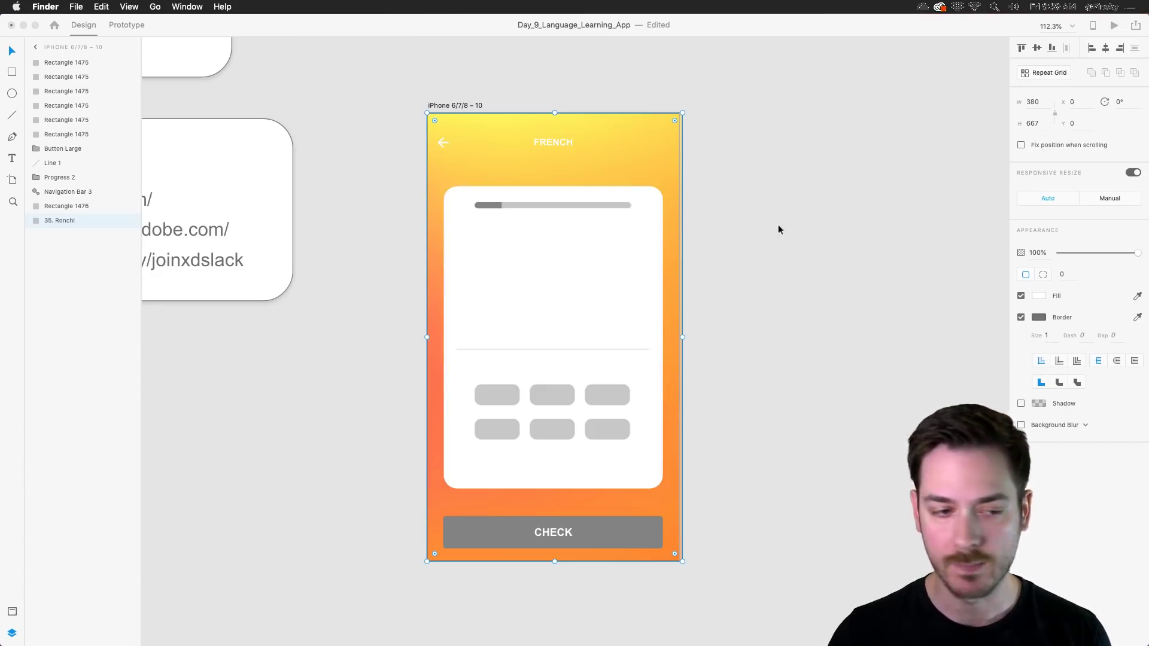
{"action": "left_click", "coordinate": [488, 233]}
Add the text "Translate this sentence." in the white card just below the progress bar, aligned with the bar's start.
{"action": "scroll", "coordinate": [544, 256], "scroll_direction": "up", "scroll_amount": 2}
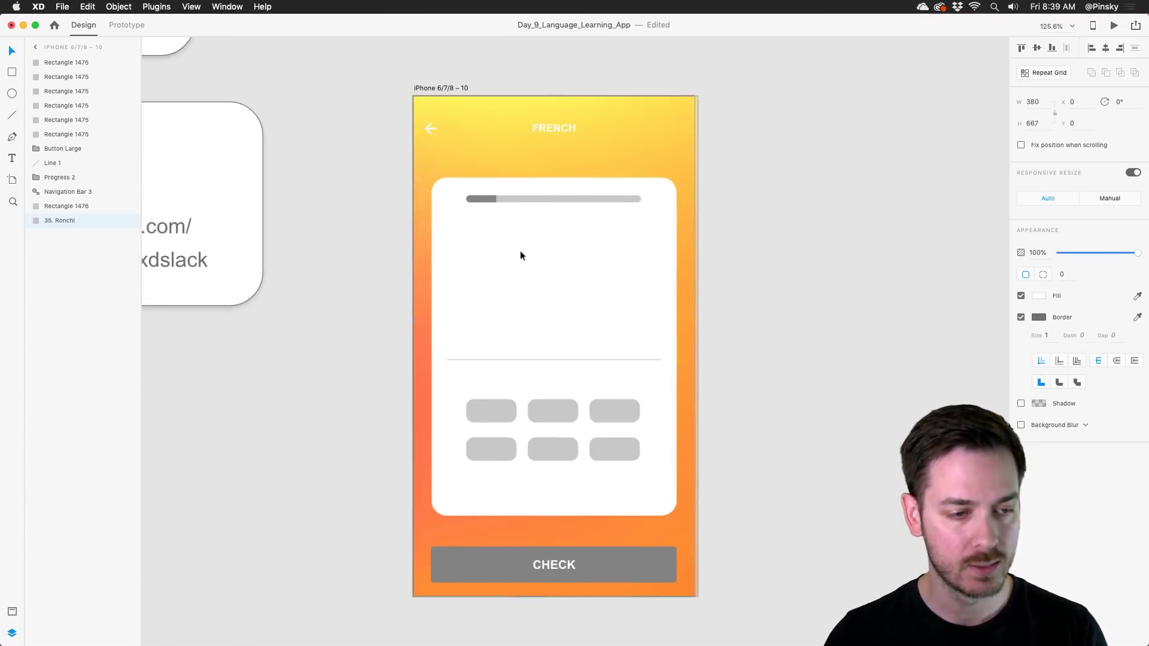
{"action": "scroll", "coordinate": [520, 256], "scroll_direction": "down", "scroll_amount": 2}
{"action": "scroll", "coordinate": [519, 256], "scroll_direction": "right", "scroll_amount": 2}
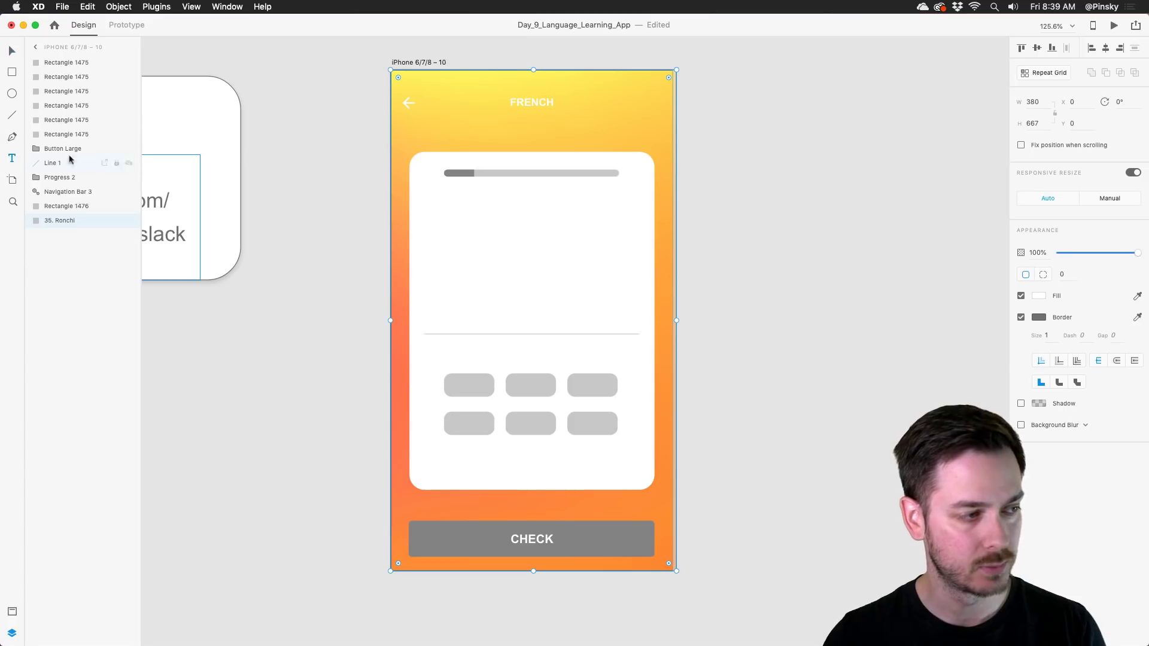
{"action": "left_click", "coordinate": [444, 204]}
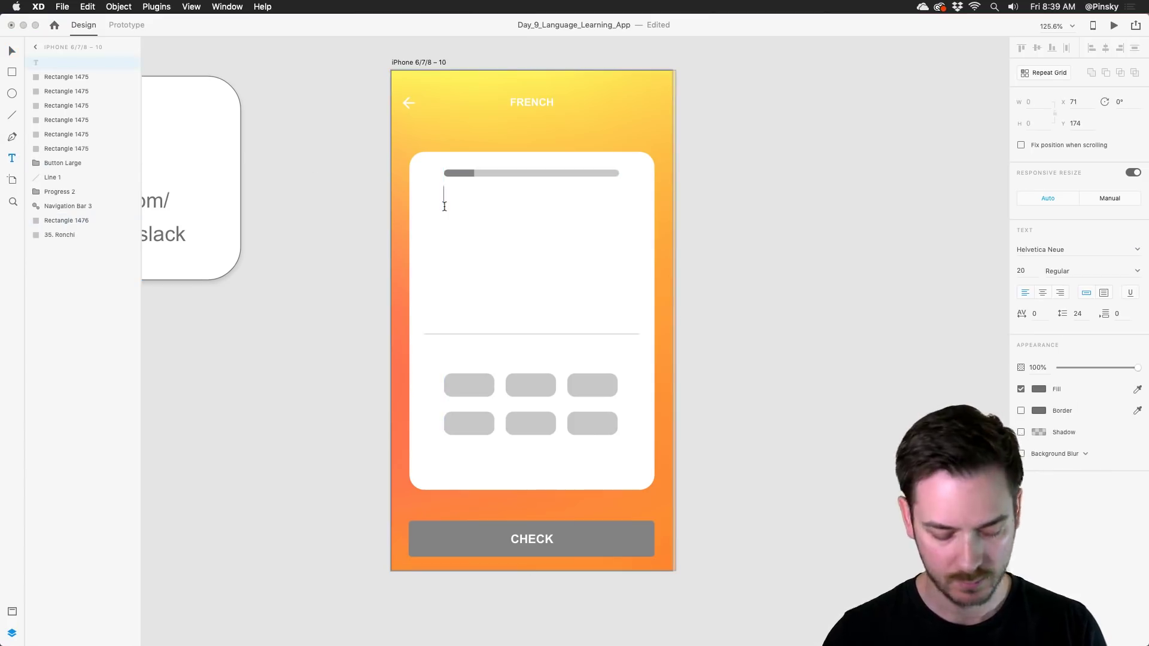
{"action": "type", "text": "Transla"}
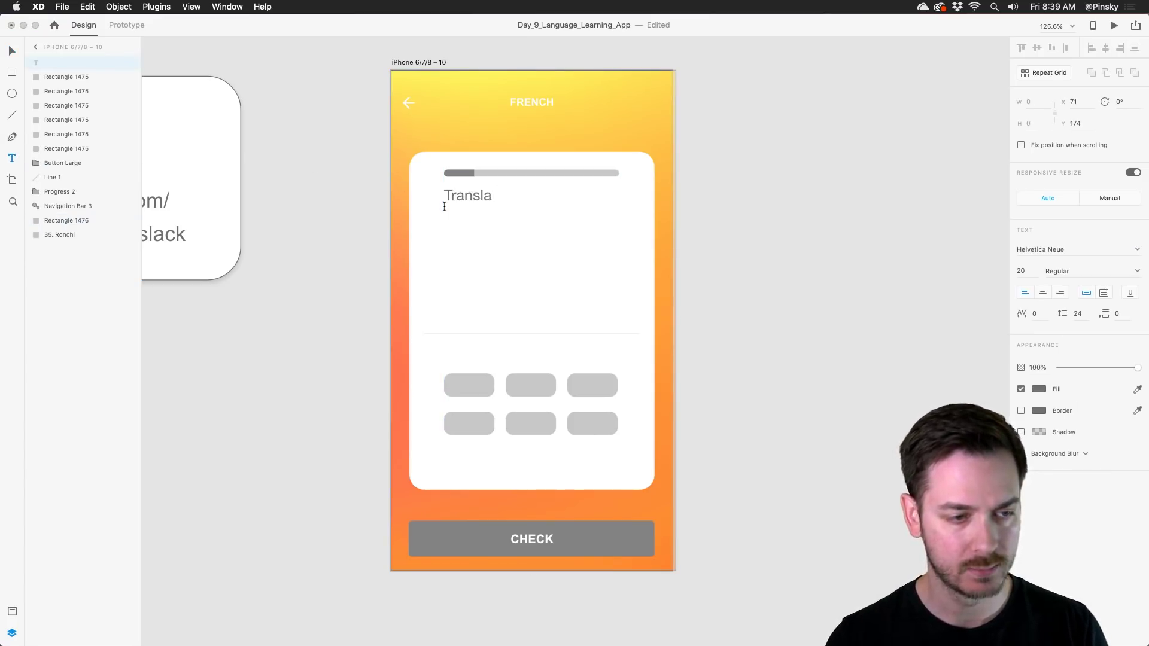
{"action": "type", "text": "te this sen"}
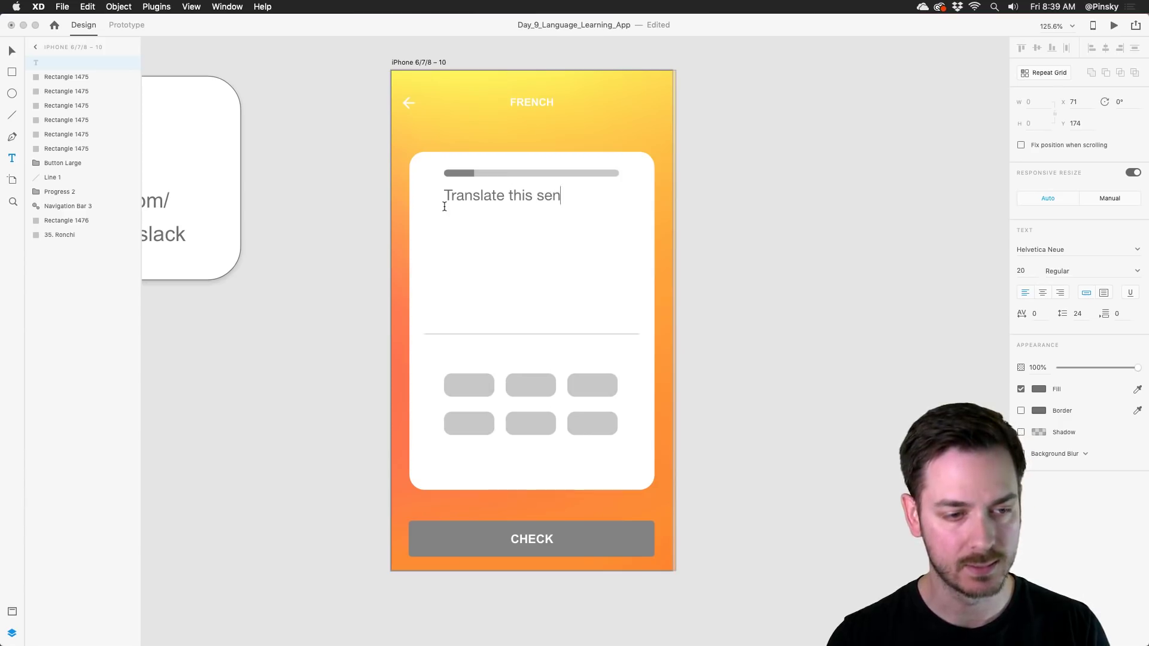
{"action": "type", "text": "tense"}
{"action": "key", "text": "BackSpace"}
{"action": "key", "text": "BackSpace"}
{"action": "type", "text": "ce"}
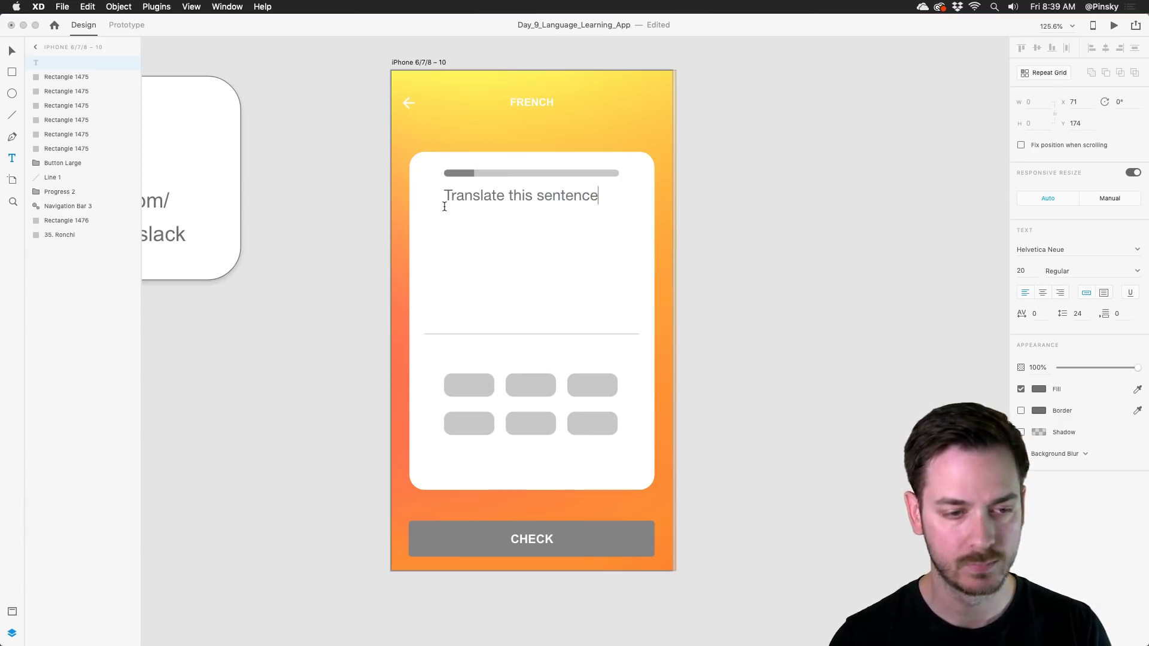
{"action": "type", "text": "."}
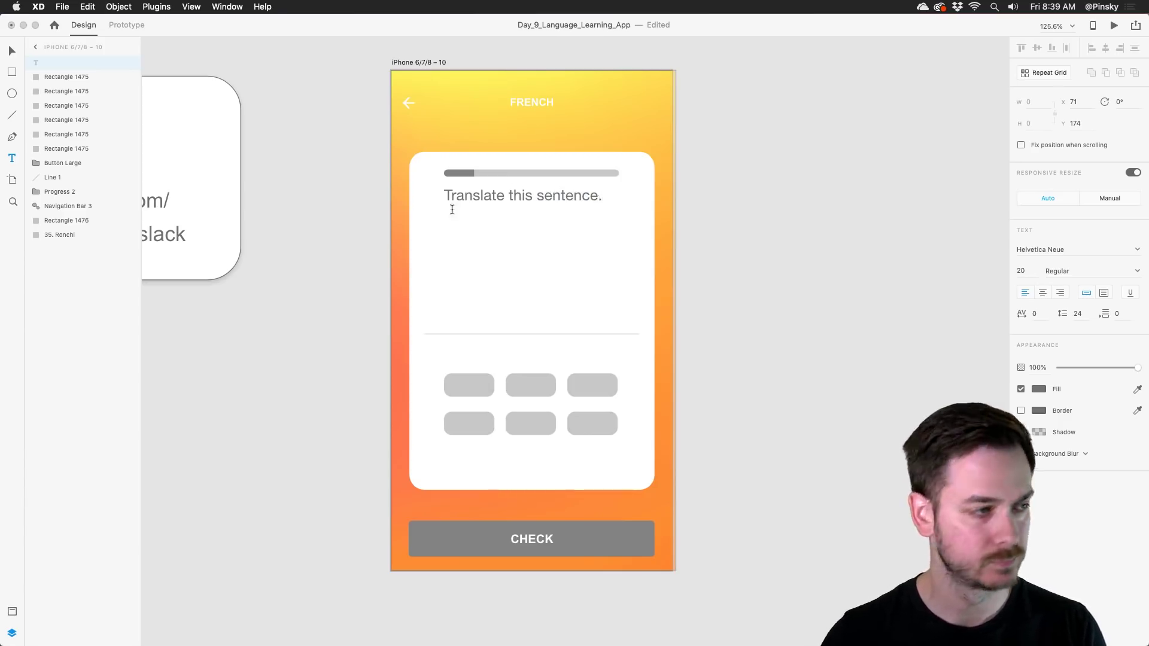
{"action": "key", "text": "Escape"}
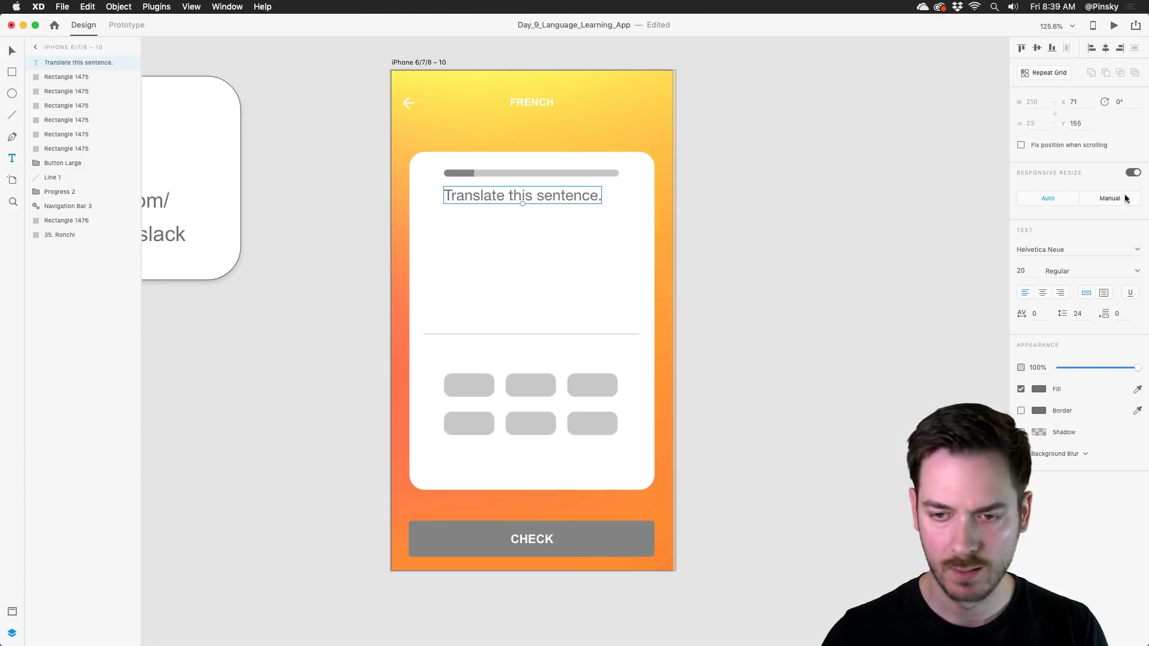
Set the "Translate this sentence." heading to the Bold weight.
{"action": "left_click", "coordinate": [1137, 271]}
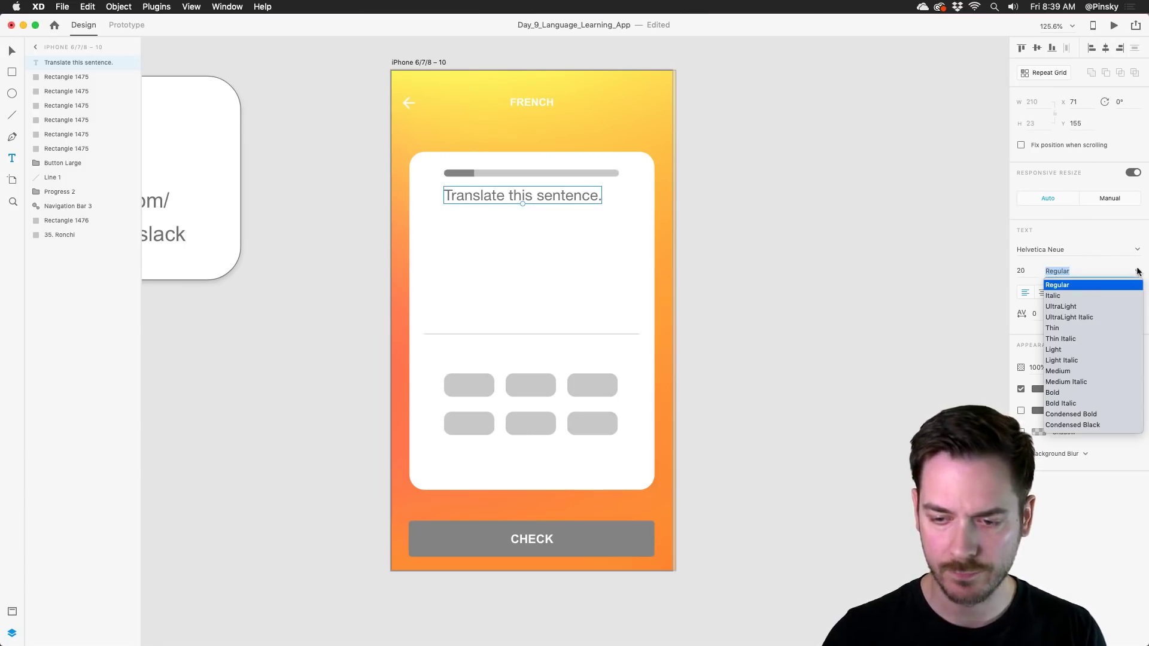
{"action": "left_click", "coordinate": [1053, 393]}
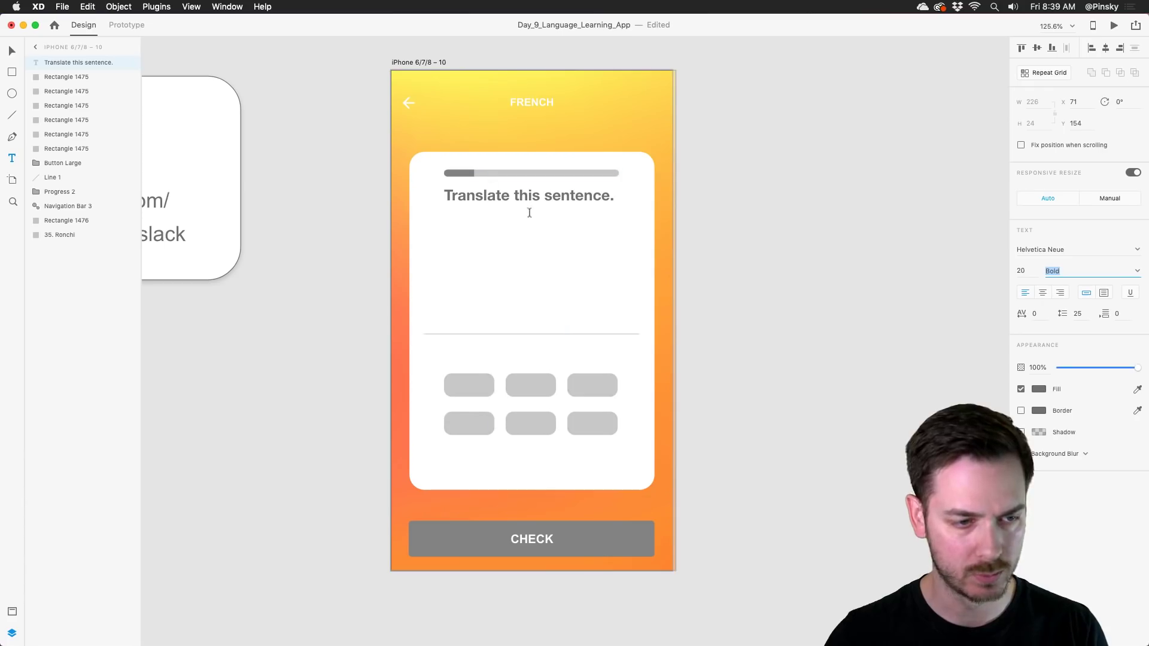
{"action": "key", "text": "v"}
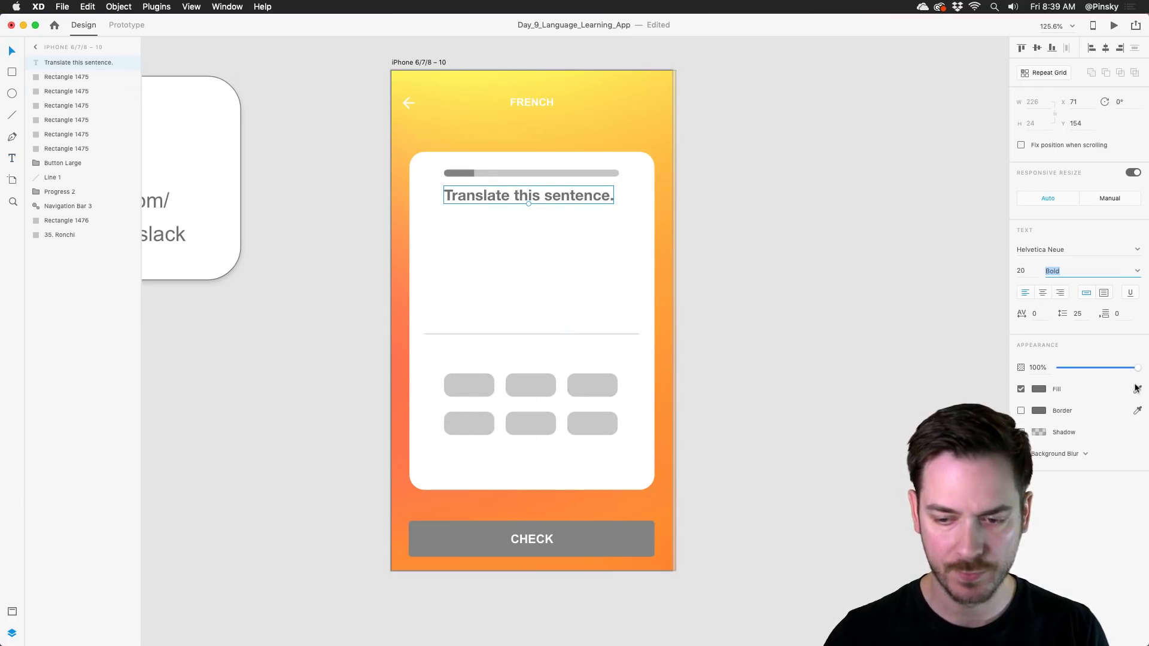
Fill the heading with orange sampled from the gradient background beside the card and add that color to the assets.
{"action": "key", "text": "i"}
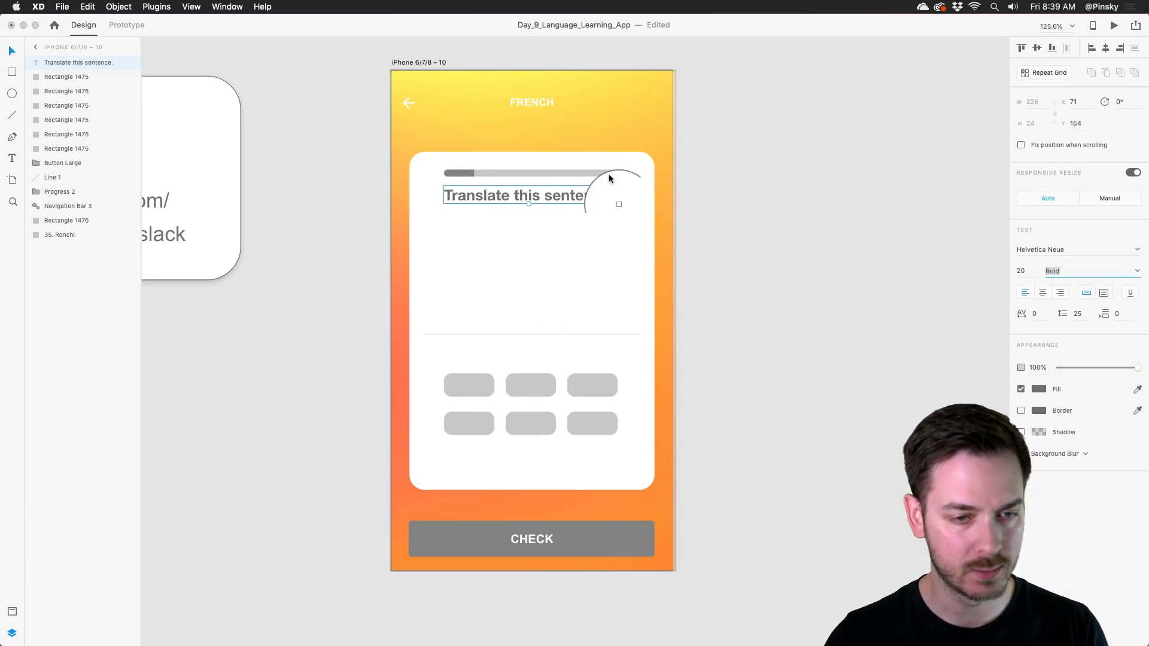
{"action": "left_click", "coordinate": [663, 192]}
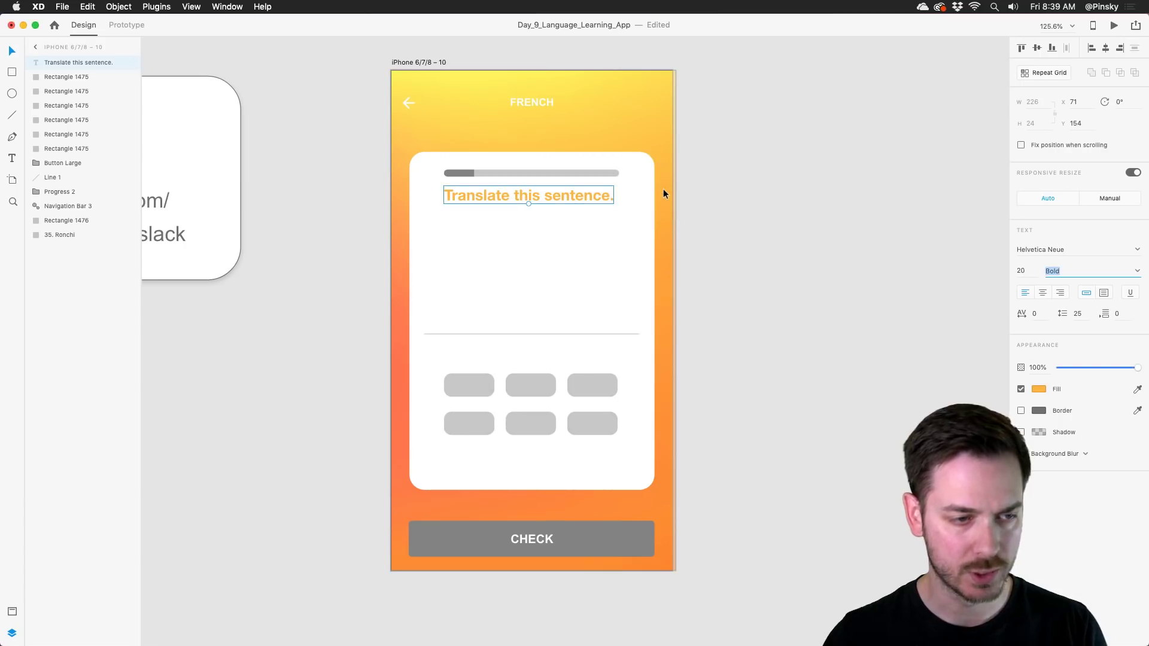
{"action": "left_click", "coordinate": [1137, 390]}
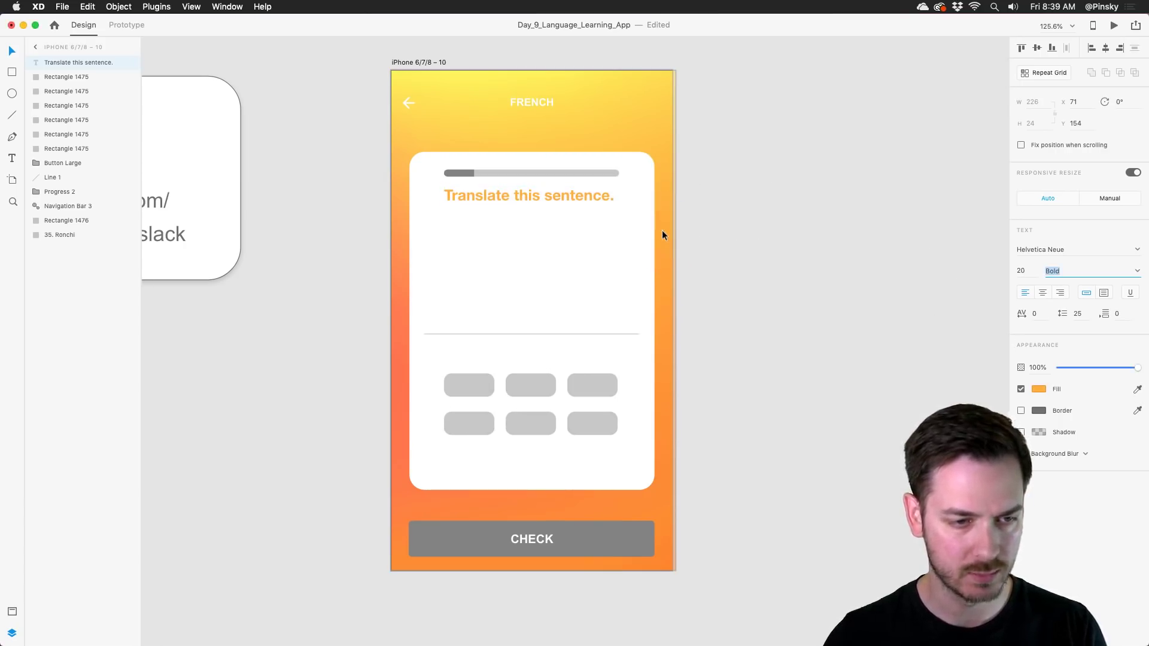
{"action": "right_click", "coordinate": [496, 198]}
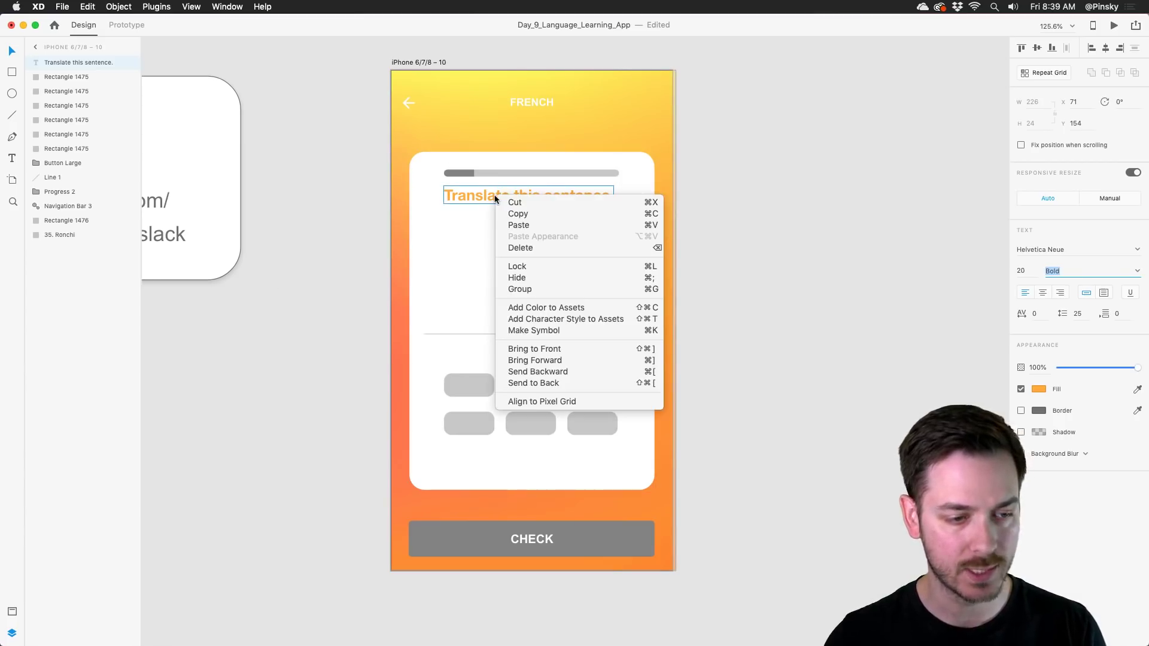
{"action": "left_click", "coordinate": [528, 311]}
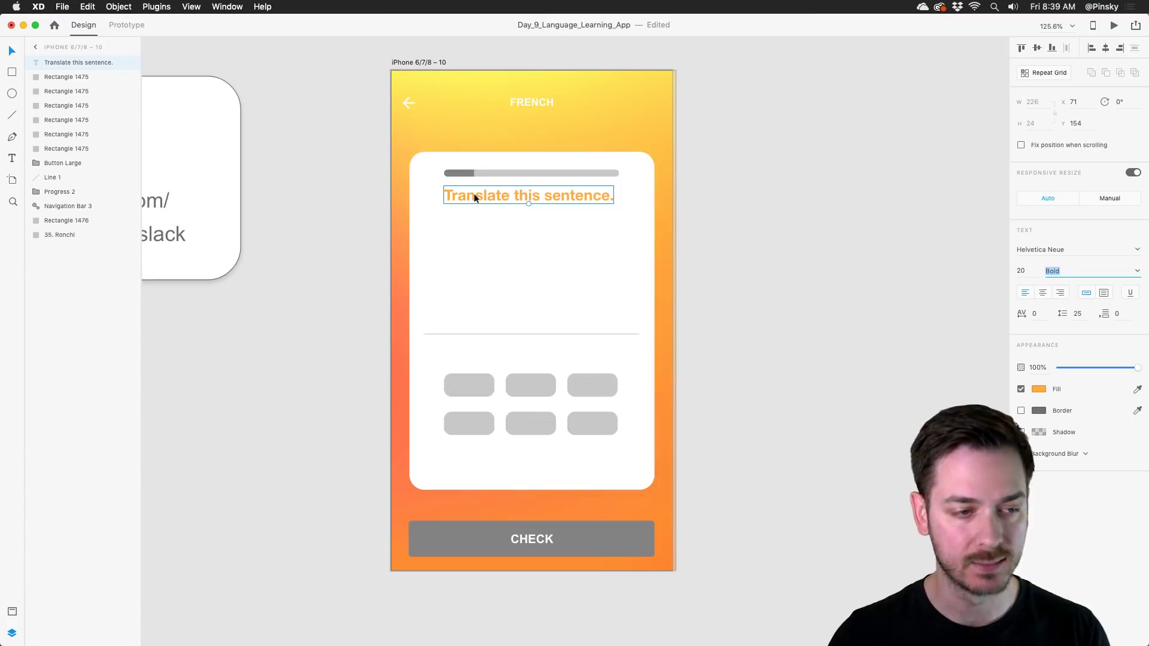
Duplicate the orange heading directly below itself at Y 190 and change the copy's text to "parlez-vous anglais?".
{"action": "left_click_drag", "start_coordinate": [470, 198], "coordinate": [469, 221]}
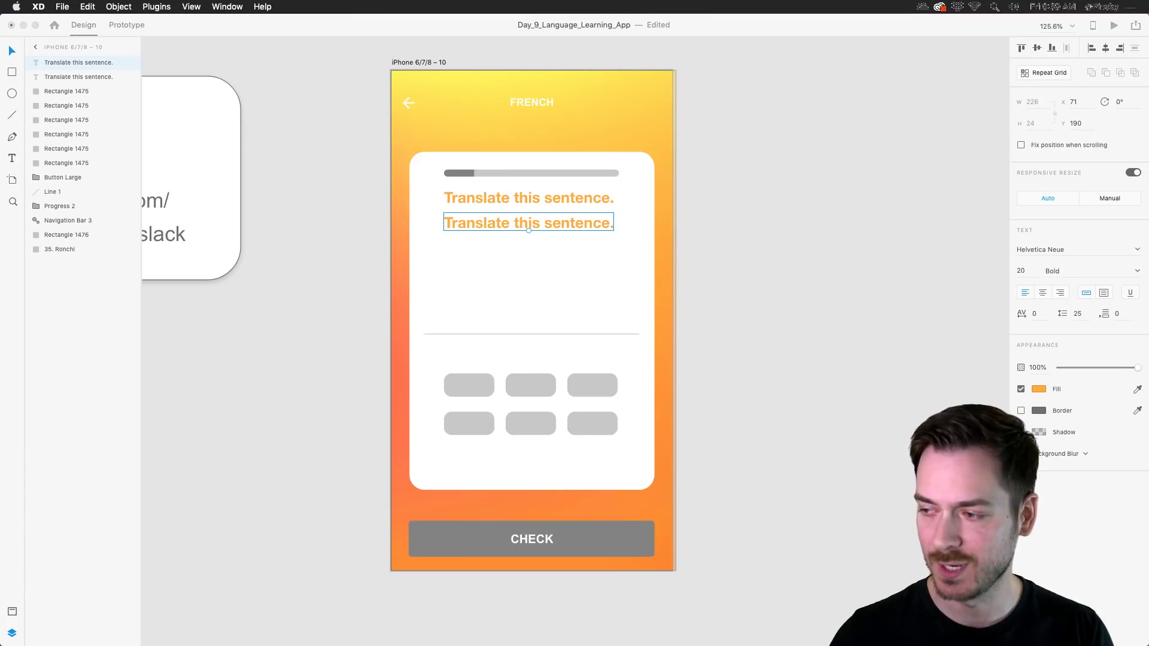
{"action": "left_click", "coordinate": [463, 225]}
{"action": "double_click", "coordinate": [462, 223]}
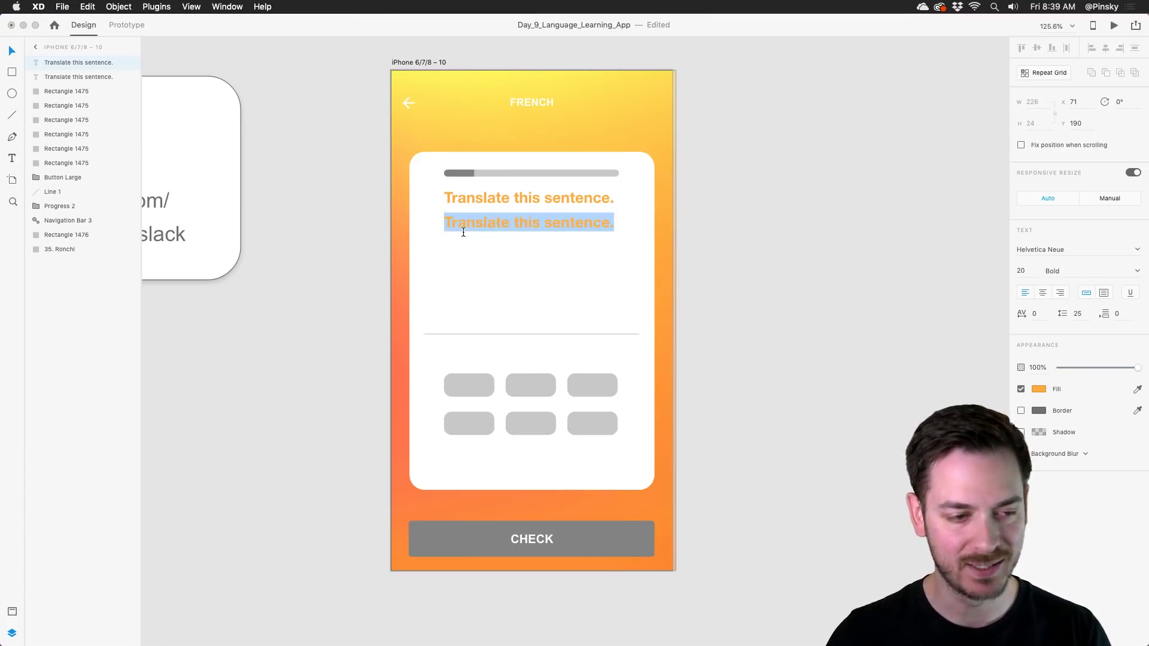
{"action": "type", "text": "parlez-vous anglais?"}
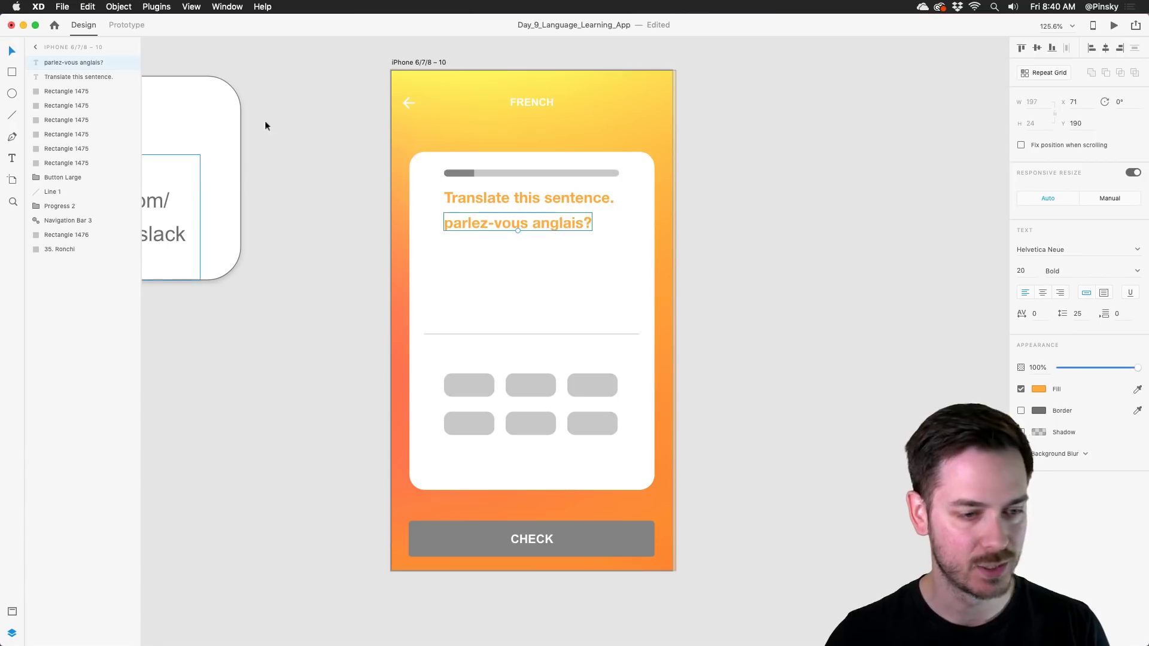
{"action": "key", "text": "Escape"}
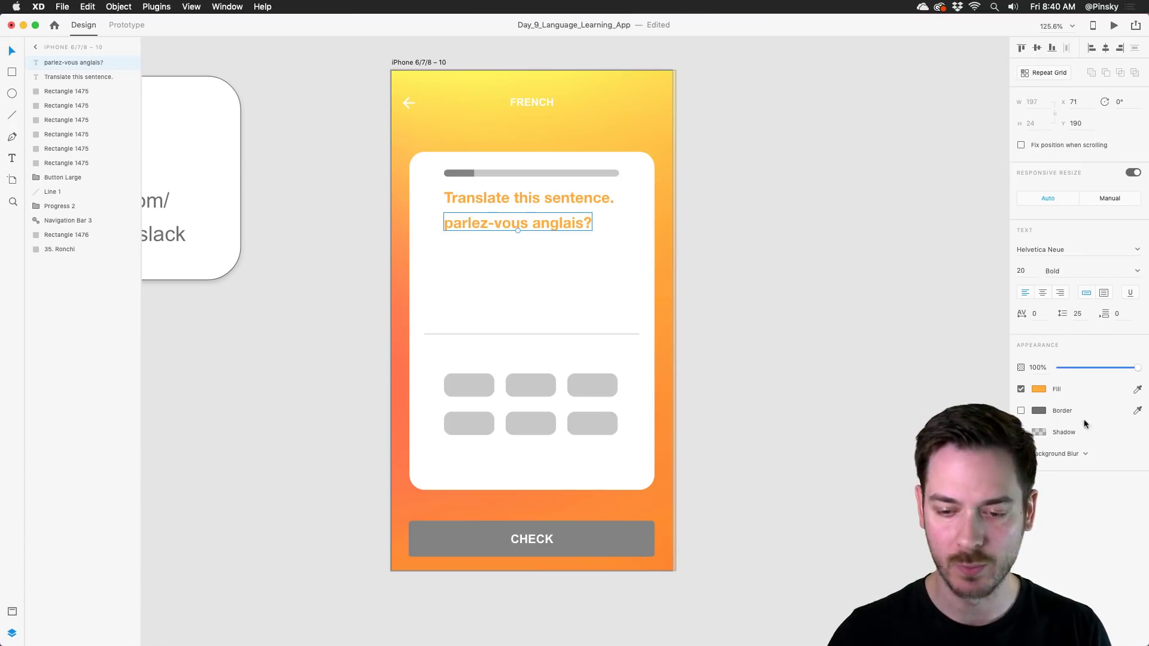
Recolor the "parlez-vous anglais?" line near-black and move it up slightly to Y 187.
{"action": "left_click", "coordinate": [1040, 390]}
{"action": "left_click_drag", "start_coordinate": [907, 395], "coordinate": [886, 401]}
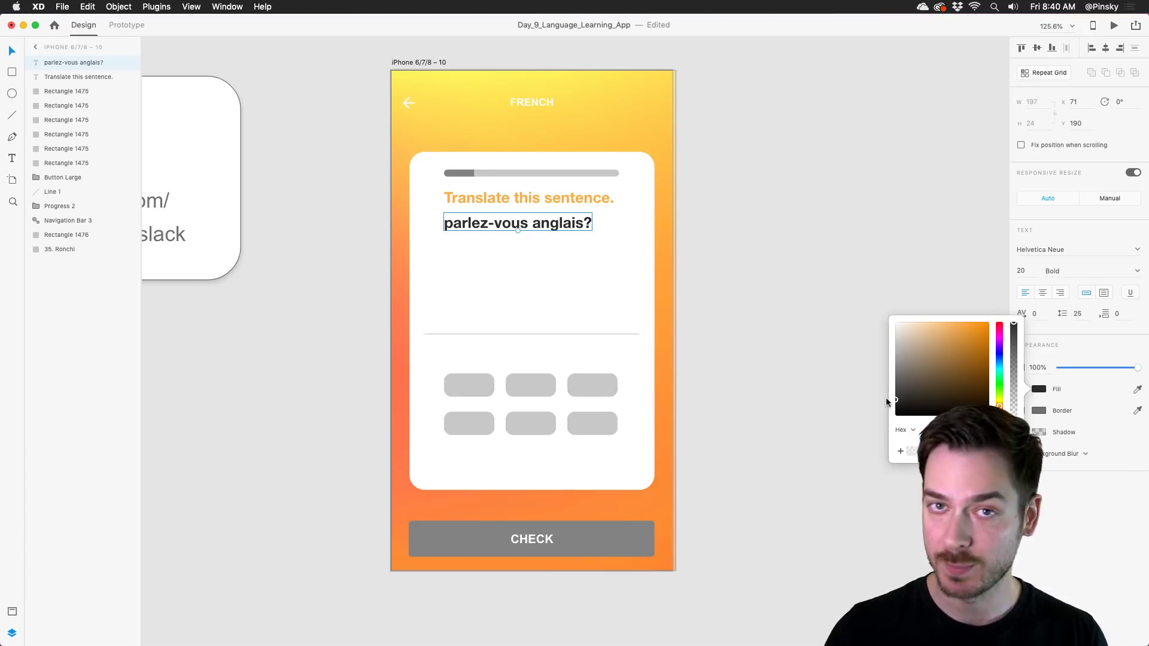
{"action": "left_click", "coordinate": [885, 397]}
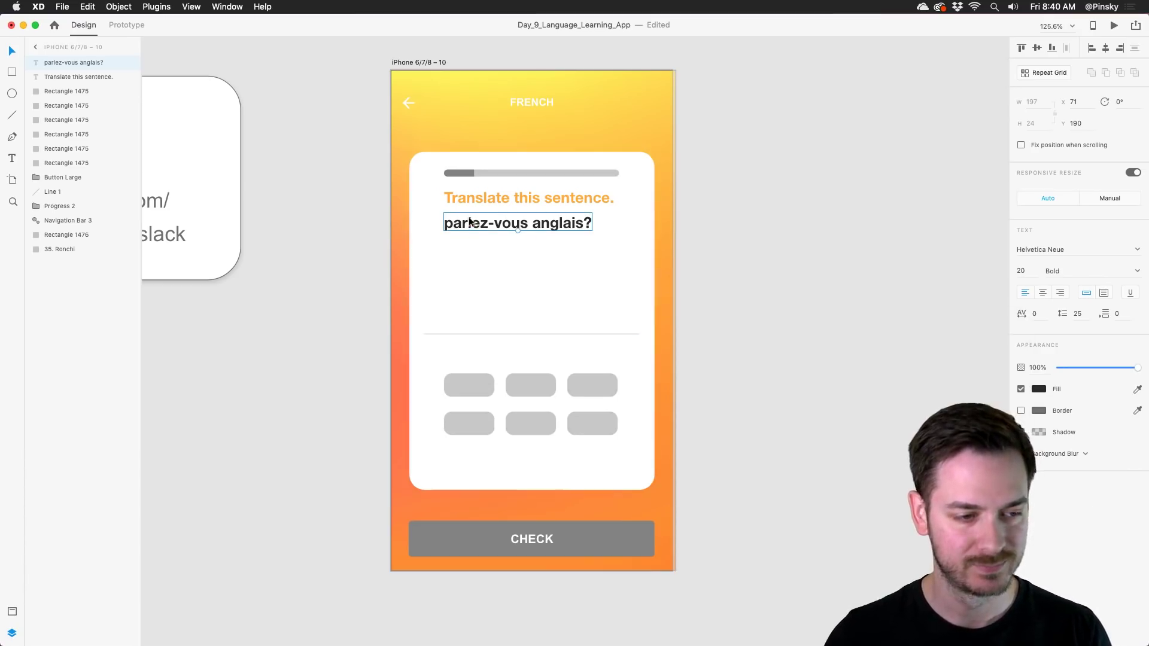
{"action": "left_click_drag", "start_coordinate": [469, 221], "coordinate": [470, 220]}
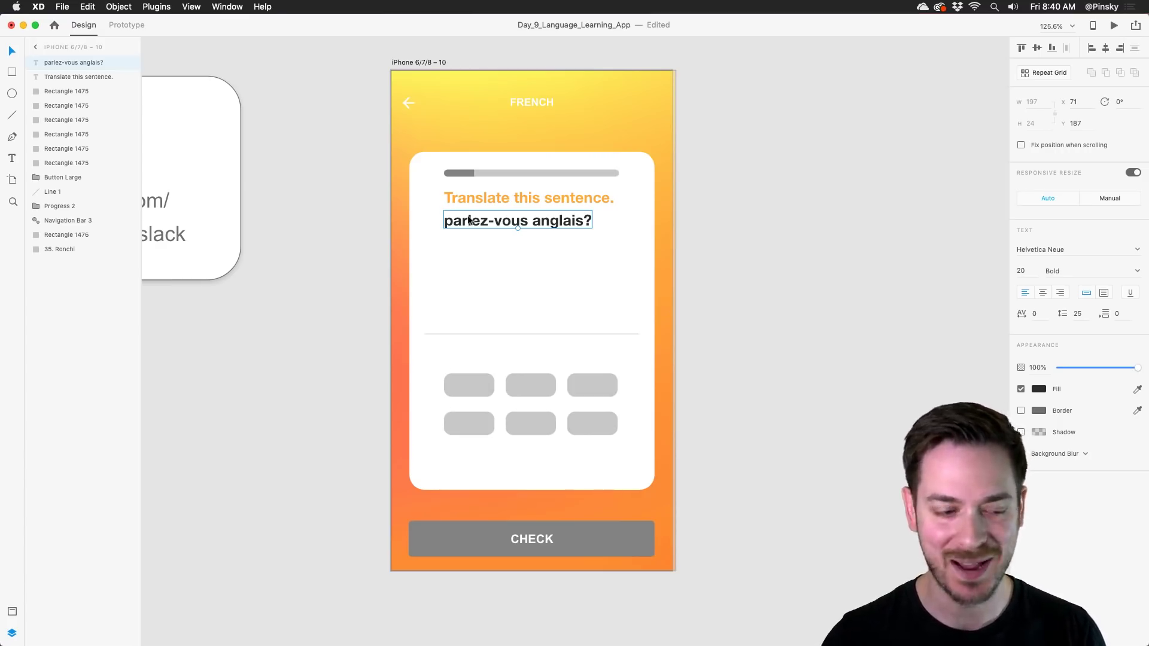
Try adding a bold "speak" label at size 15, centered in the first gray word tile.
{"action": "scroll", "coordinate": [536, 444], "scroll_direction": "up", "scroll_amount": 5}
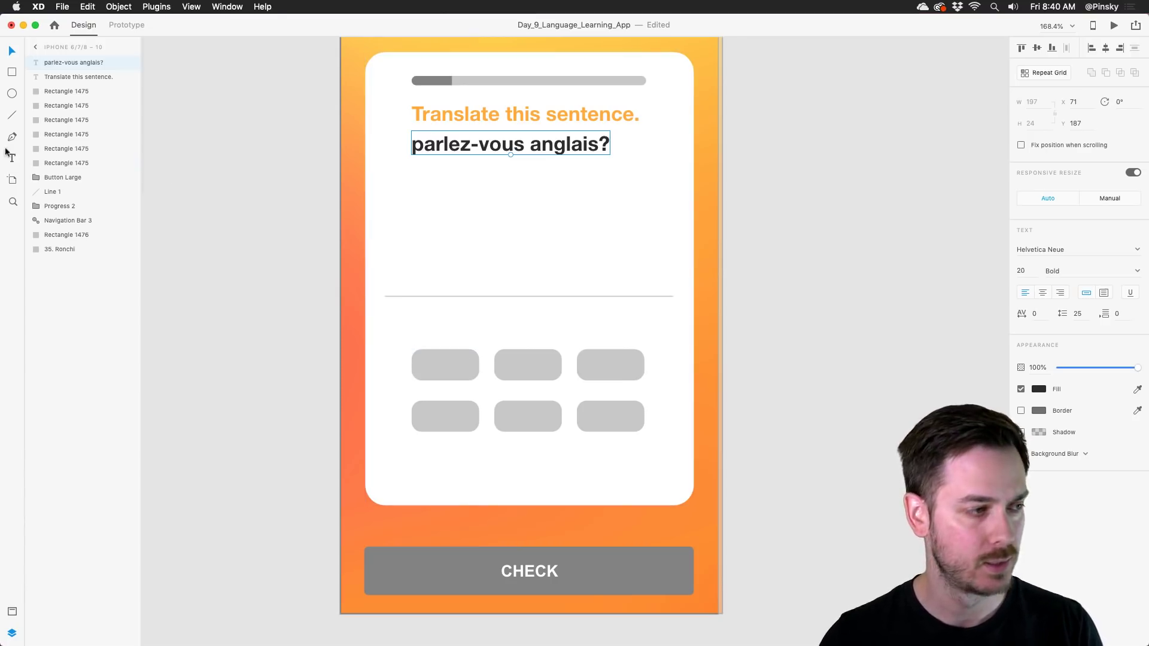
{"action": "left_click", "coordinate": [444, 372]}
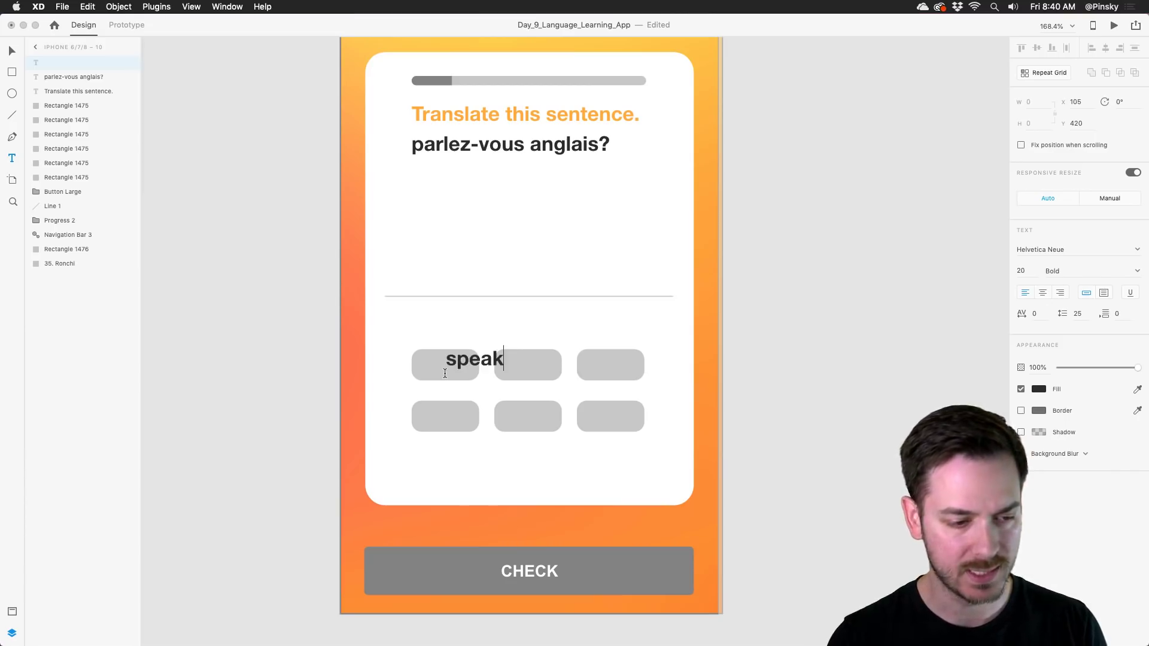
{"action": "key", "text": "Escape"}
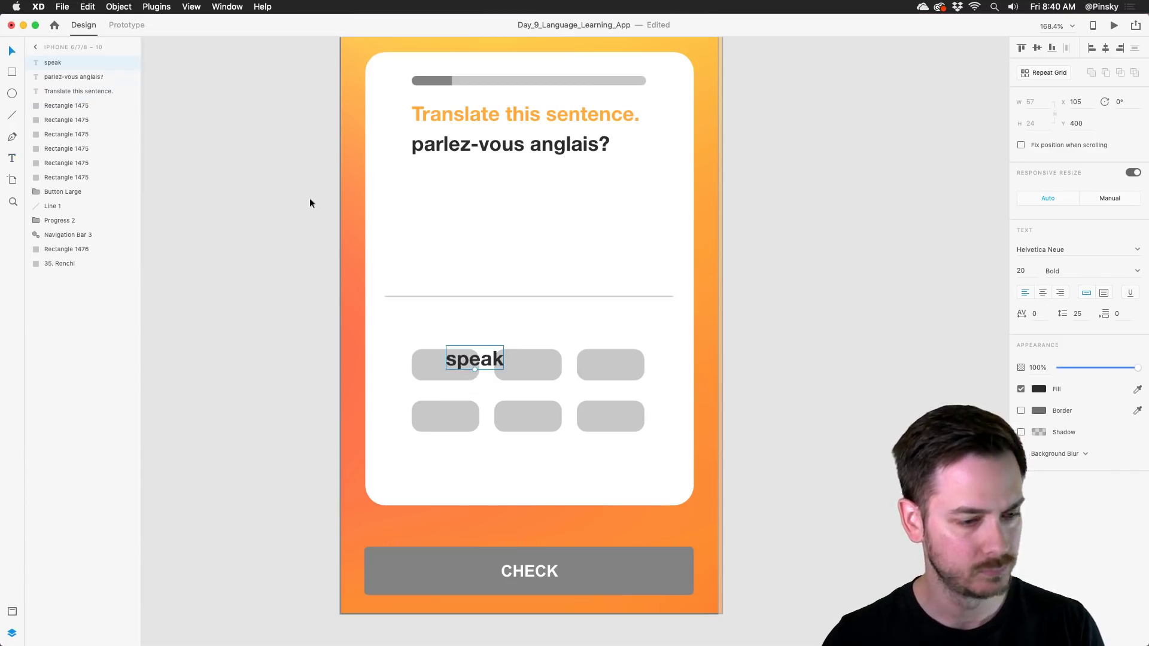
{"action": "left_click_drag", "start_coordinate": [474, 370], "coordinate": [448, 366]}
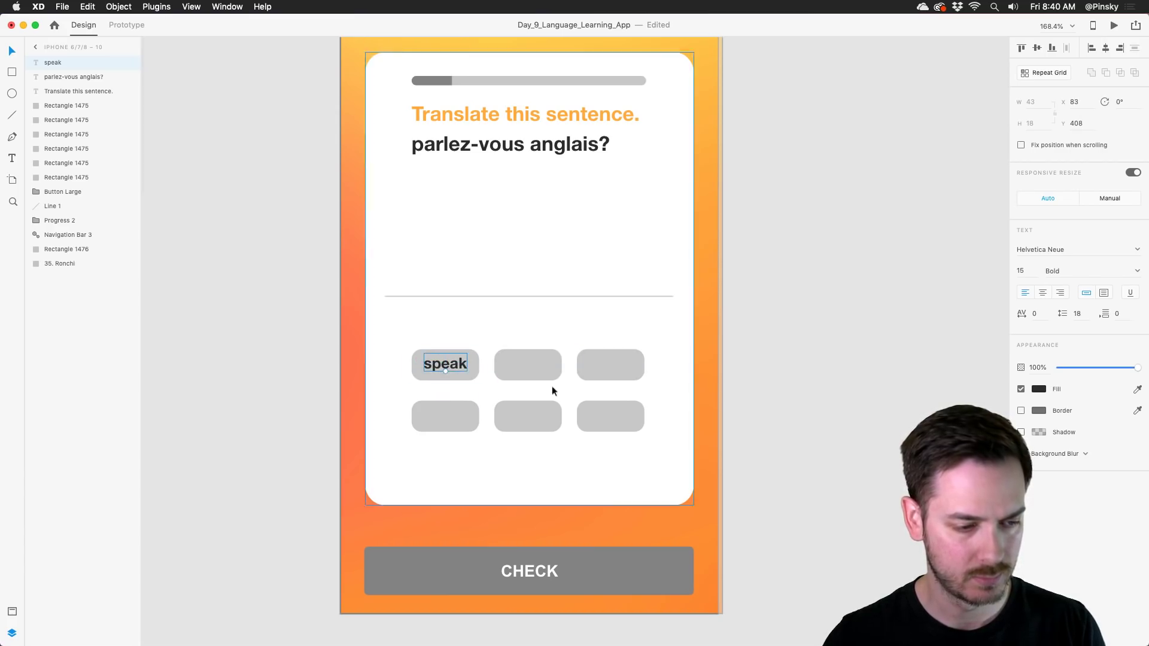
Copy the tile repeat grid from the gray wireframe artboard above and delete the "speak" label and all six loose tiles on the French screen.
{"action": "scroll", "coordinate": [485, 371], "scroll_direction": "right", "scroll_amount": 3}
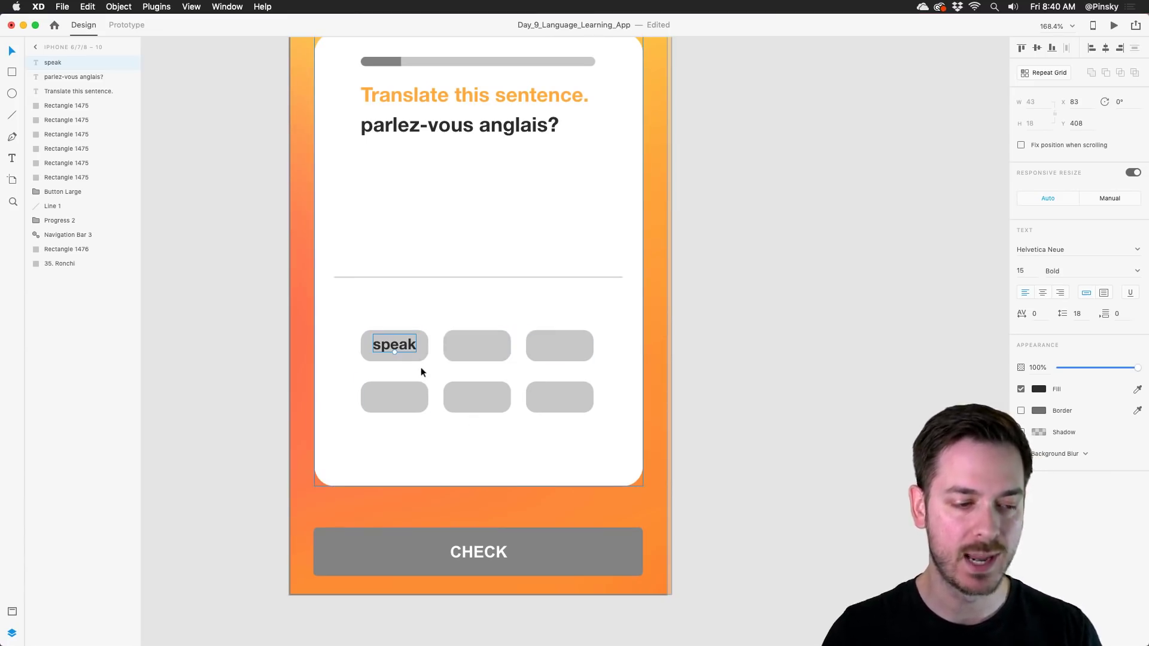
{"action": "scroll", "coordinate": [478, 376], "scroll_direction": "down", "scroll_amount": 5}
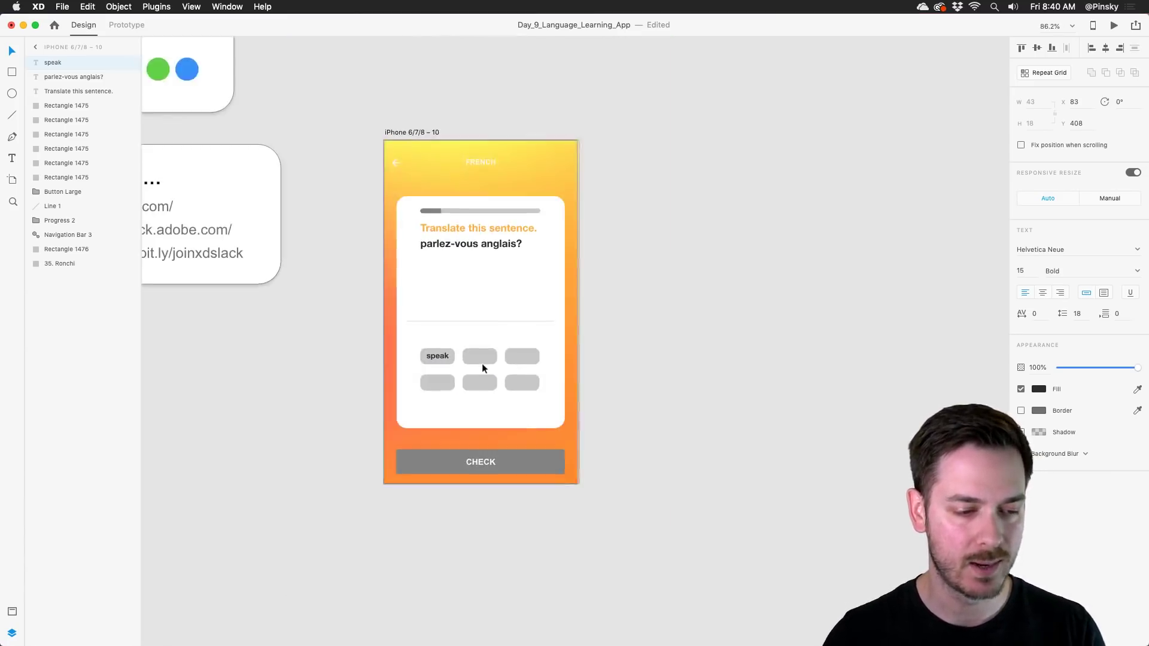
{"action": "scroll", "coordinate": [482, 364], "scroll_direction": "up", "scroll_amount": 5}
{"action": "left_click", "coordinate": [532, 60]}
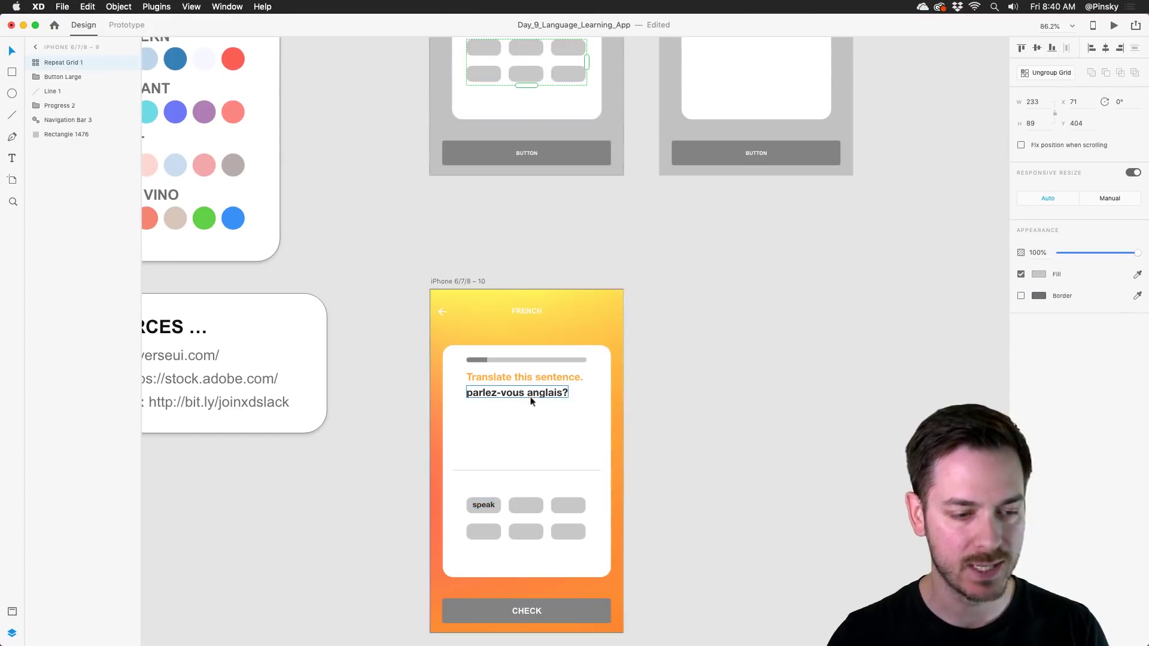
{"action": "scroll", "coordinate": [531, 403], "scroll_direction": "down", "scroll_amount": 3}
{"action": "key", "text": "super+shift+g"}
{"action": "left_click", "coordinate": [466, 342]}
{"action": "key", "text": "Delete"}
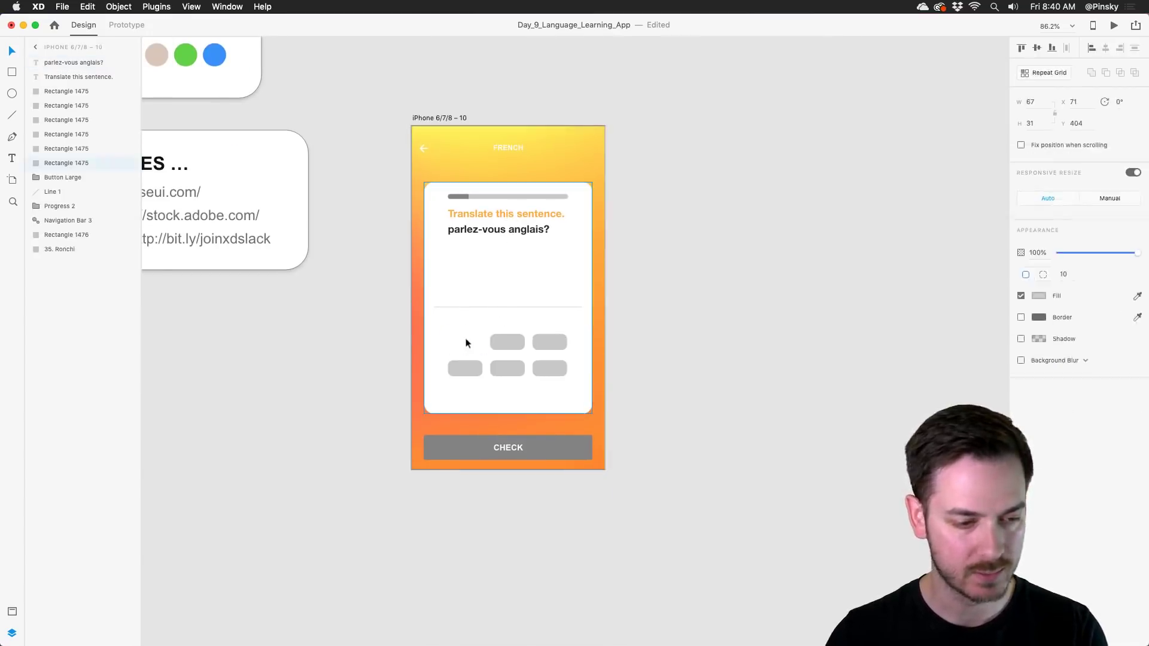
{"action": "left_click", "coordinate": [507, 342]}
{"action": "left_click", "coordinate": [549, 345], "text": "shift"}
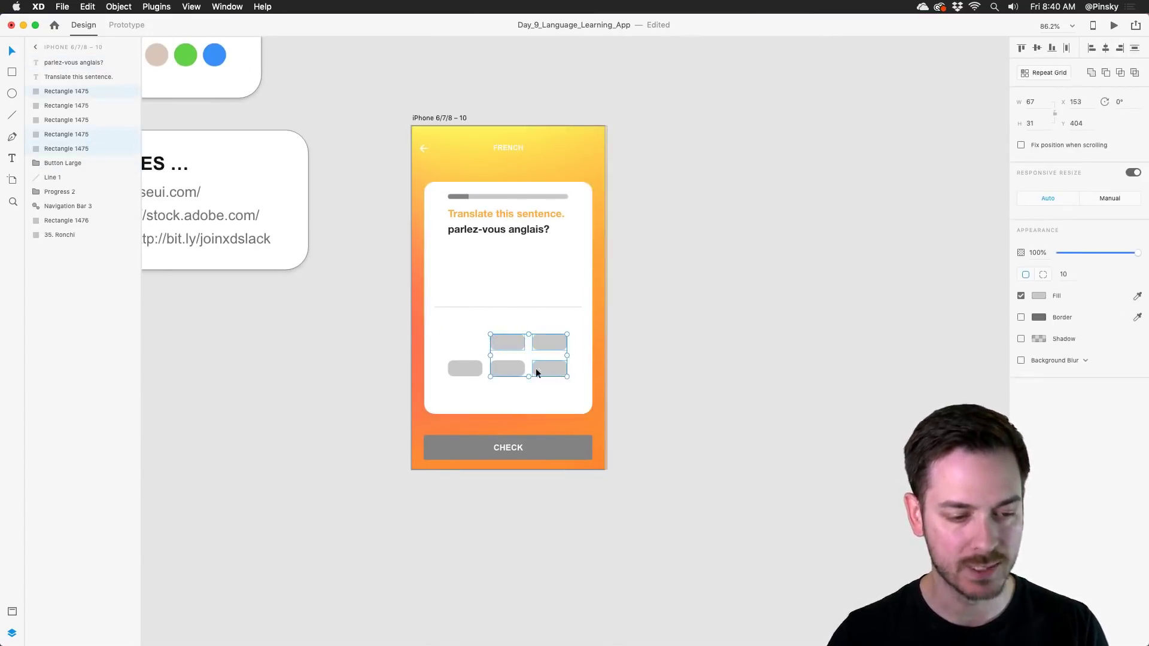
{"action": "key", "text": "Delete"}
Paste the copied repeat grid of six tiles into the emptied area below the divider line on the French screen.
{"action": "key", "text": "super+z"}
{"action": "key", "text": "super+z"}
{"action": "key", "text": "super+z"}
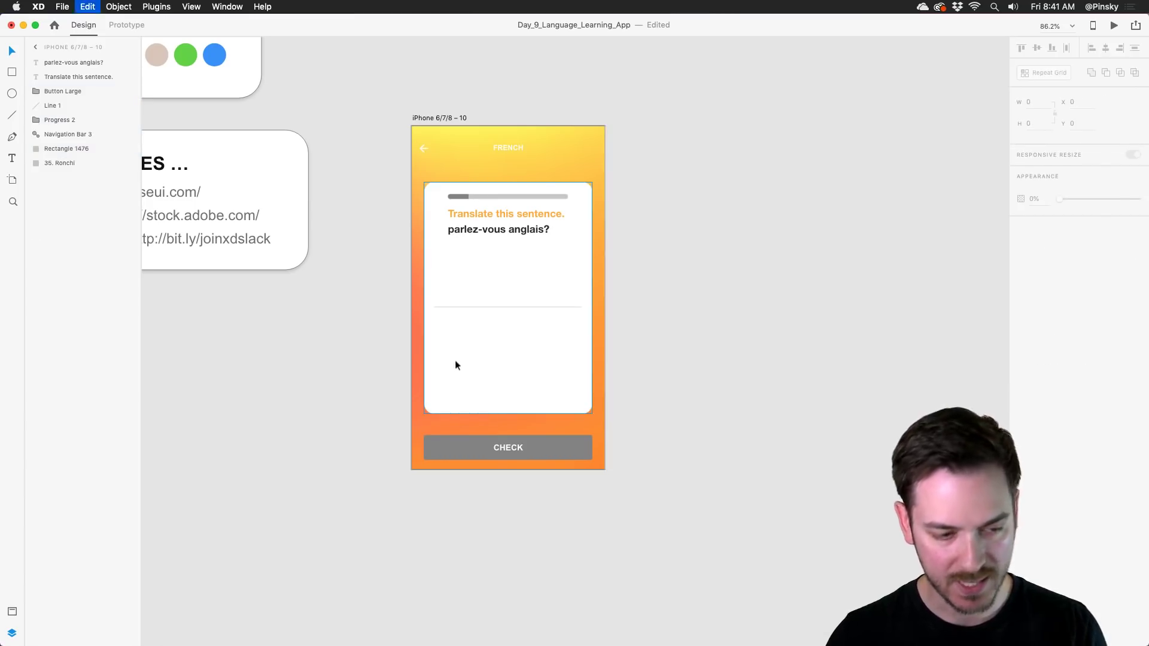
Reduce the corner radius of the tiles inside the repeat grid to 4.
{"action": "scroll", "coordinate": [460, 359], "scroll_direction": "up", "scroll_amount": 5}
{"action": "scroll", "coordinate": [480, 358], "scroll_direction": "up", "scroll_amount": 4}
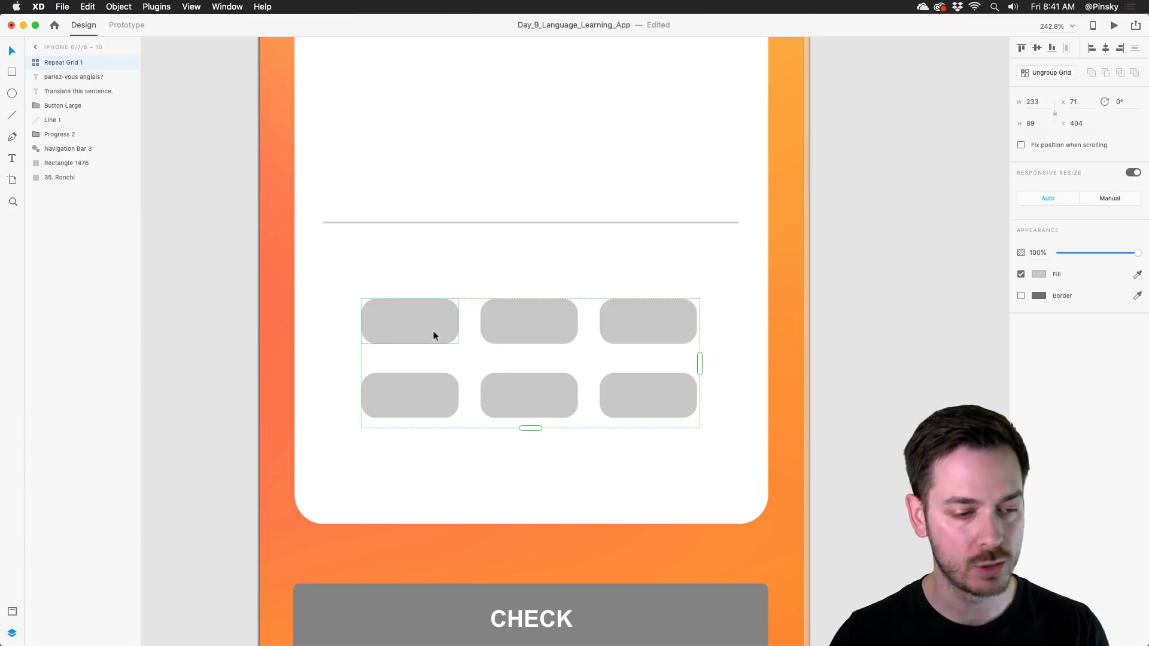
{"action": "double_click", "coordinate": [432, 330]}
{"action": "scroll", "coordinate": [479, 321], "scroll_direction": "up", "scroll_amount": 2}
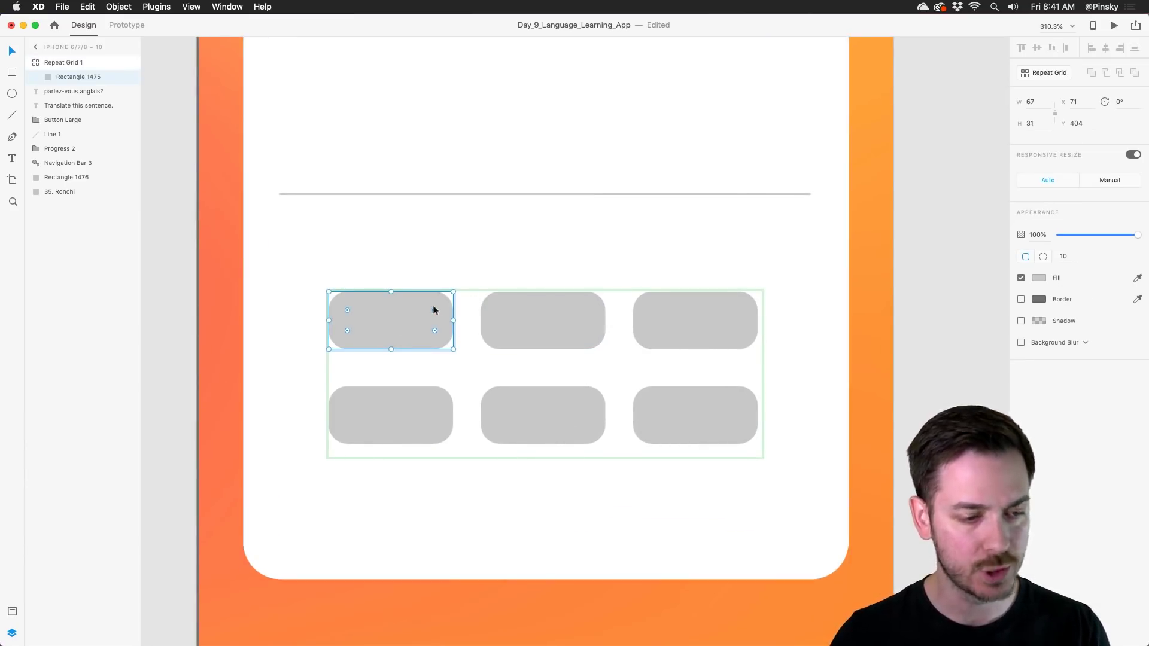
{"action": "left_click_drag", "start_coordinate": [434, 310], "coordinate": [445, 296]}
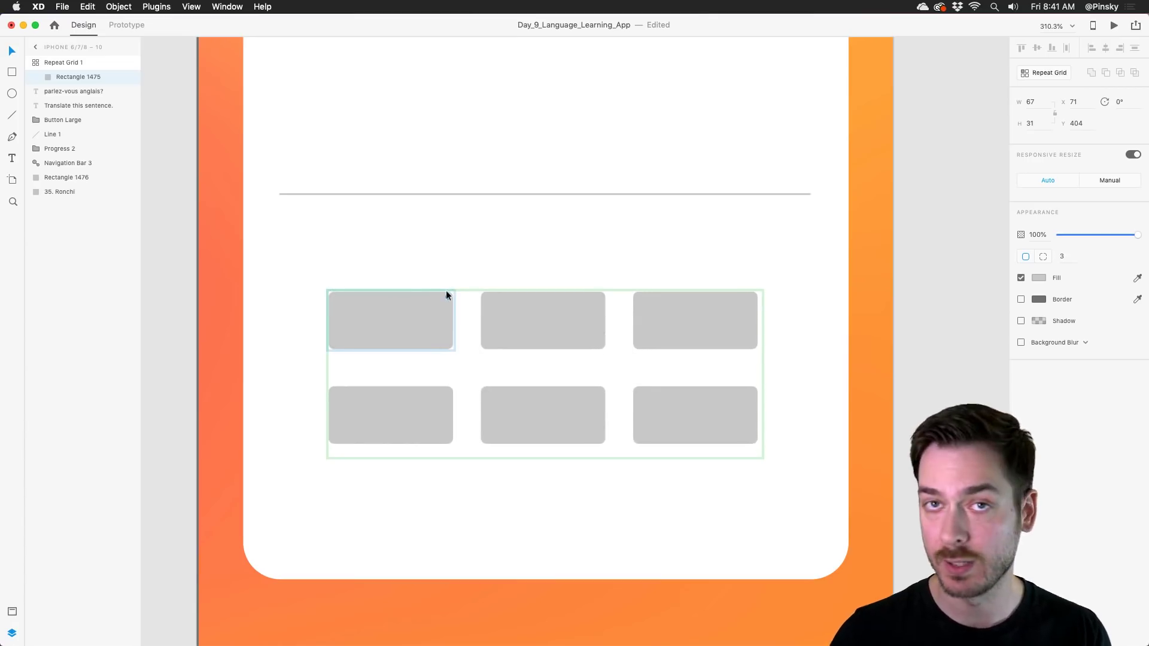
{"action": "left_click_drag", "start_coordinate": [445, 294], "coordinate": [445, 296]}
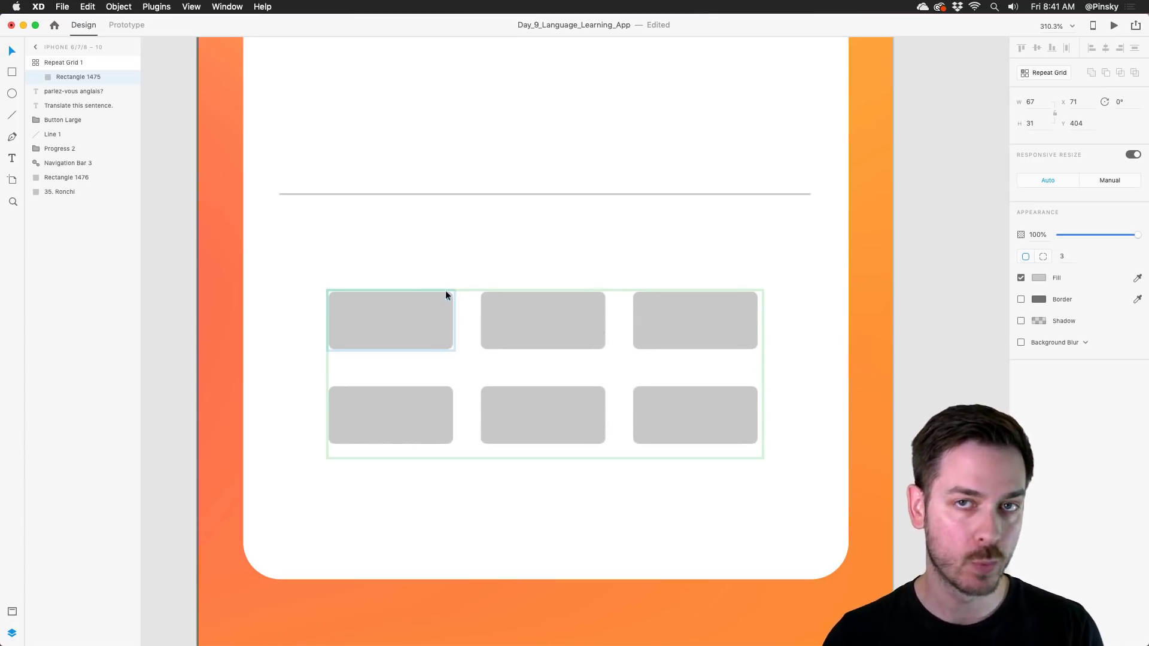
{"action": "left_click", "coordinate": [444, 293]}
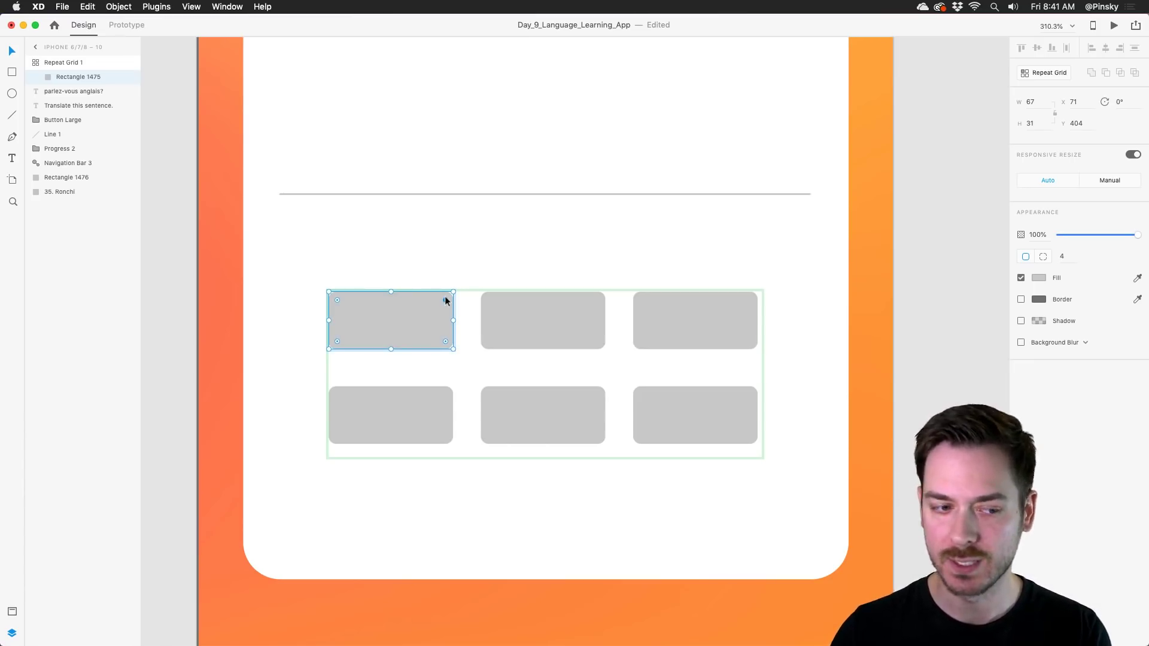
Give the repeat grid tiles a light gray #F4F4F4 fill and a #E6E6E6 border.
{"action": "left_click", "coordinate": [1038, 278]}
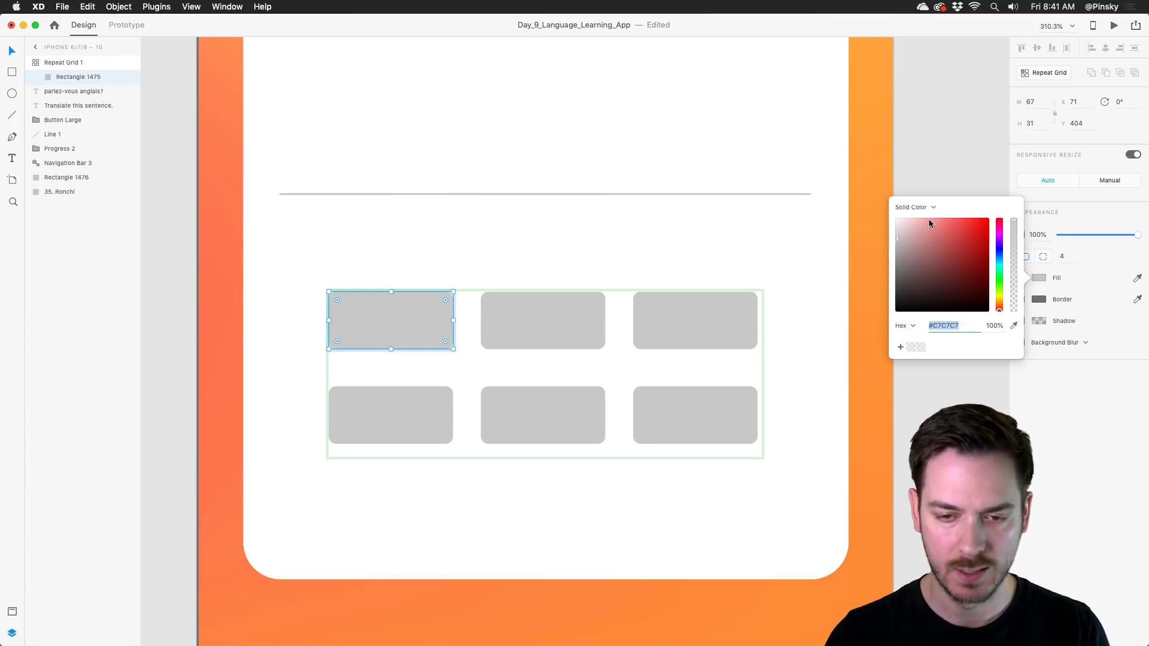
{"action": "type", "text": "F4F4F4"}
{"action": "key", "text": "Return"}
{"action": "key", "text": "Escape"}
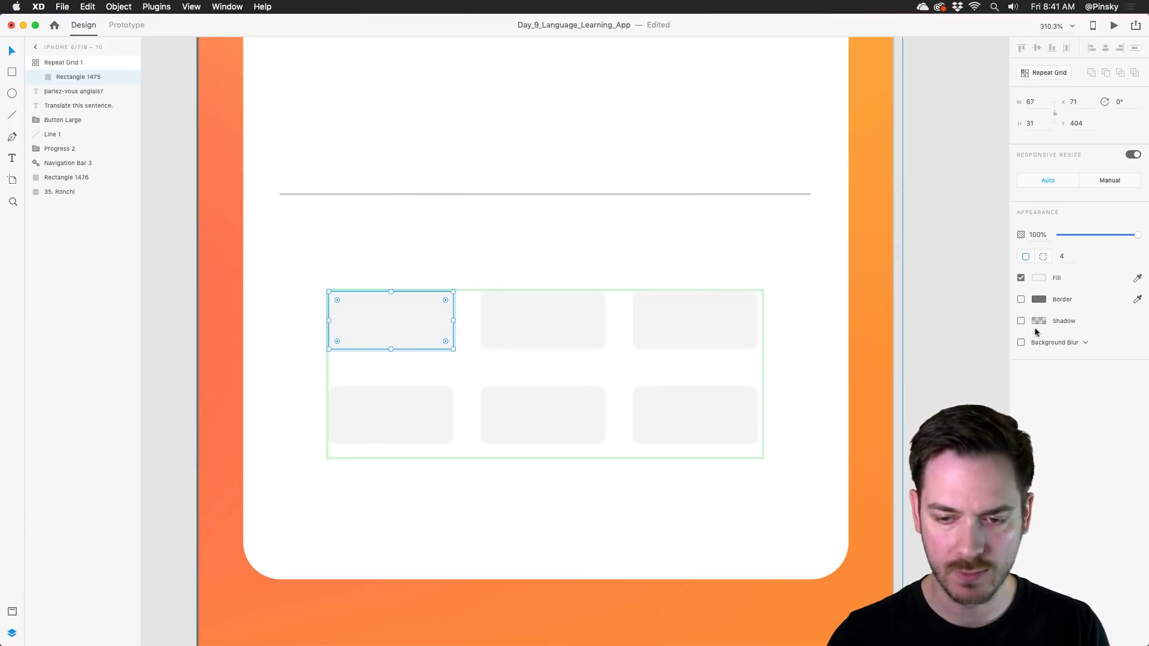
{"action": "left_click", "coordinate": [1038, 299]}
{"action": "left_click", "coordinate": [1039, 299]}
{"action": "left_click_drag", "start_coordinate": [933, 263], "coordinate": [861, 246]}
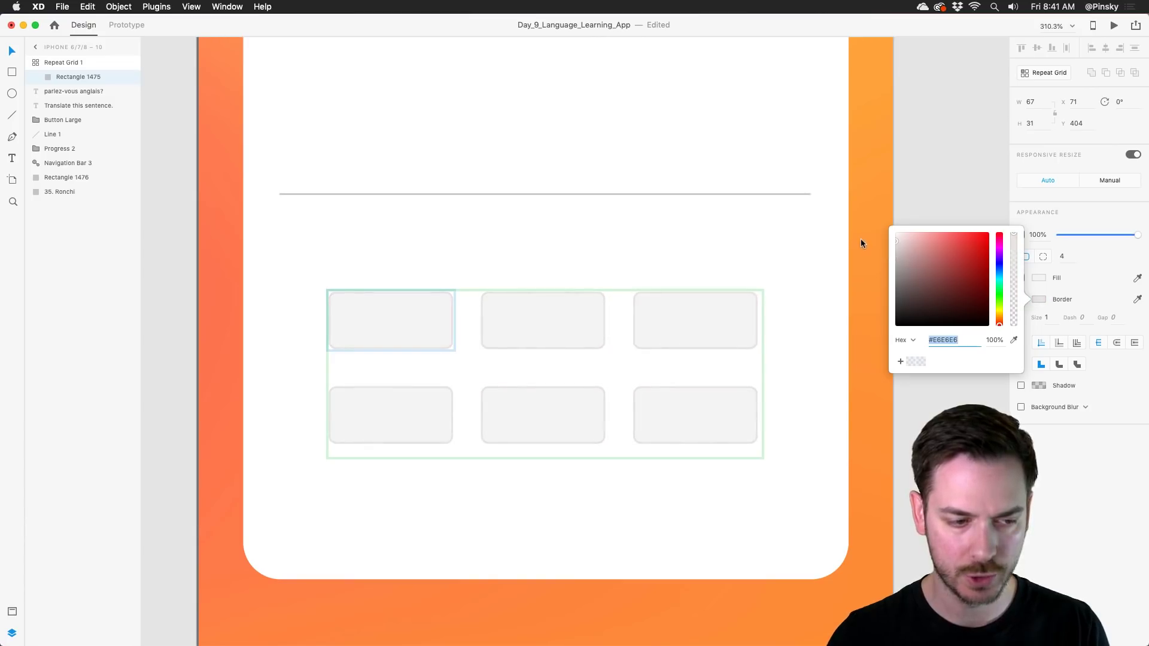
{"action": "key", "text": "Escape"}
Add a faint shadow with lowered opacity to the tiles, using X 0, Y 1 and blur 1.
{"action": "left_click", "coordinate": [1021, 386]}
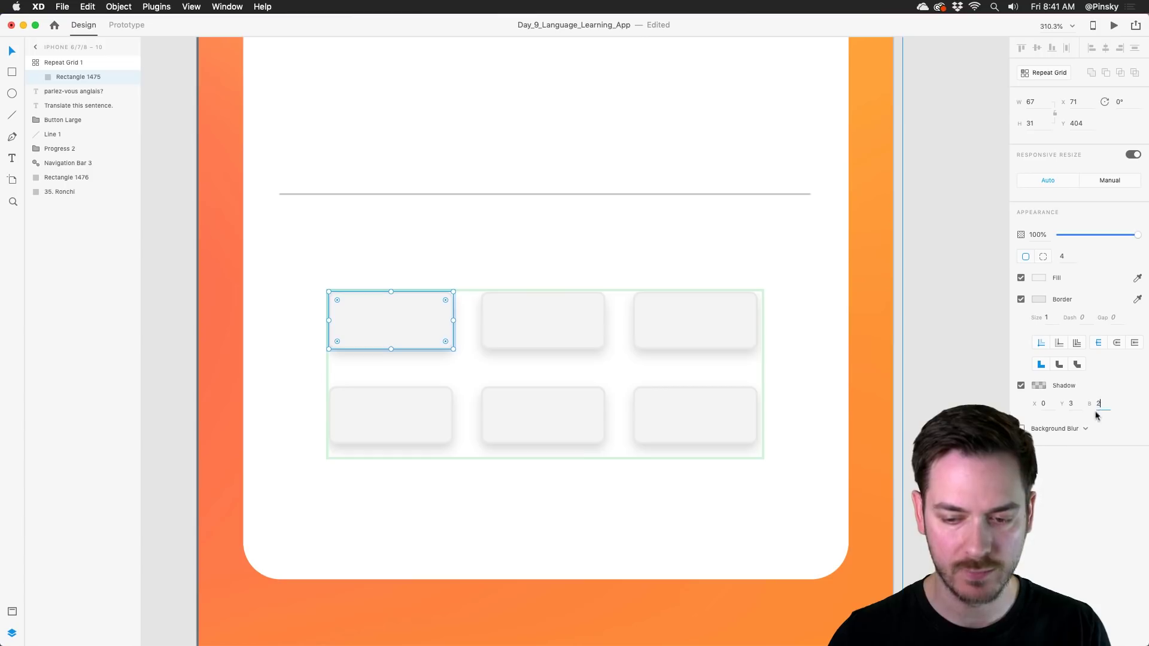
{"action": "left_click", "coordinate": [1071, 404]}
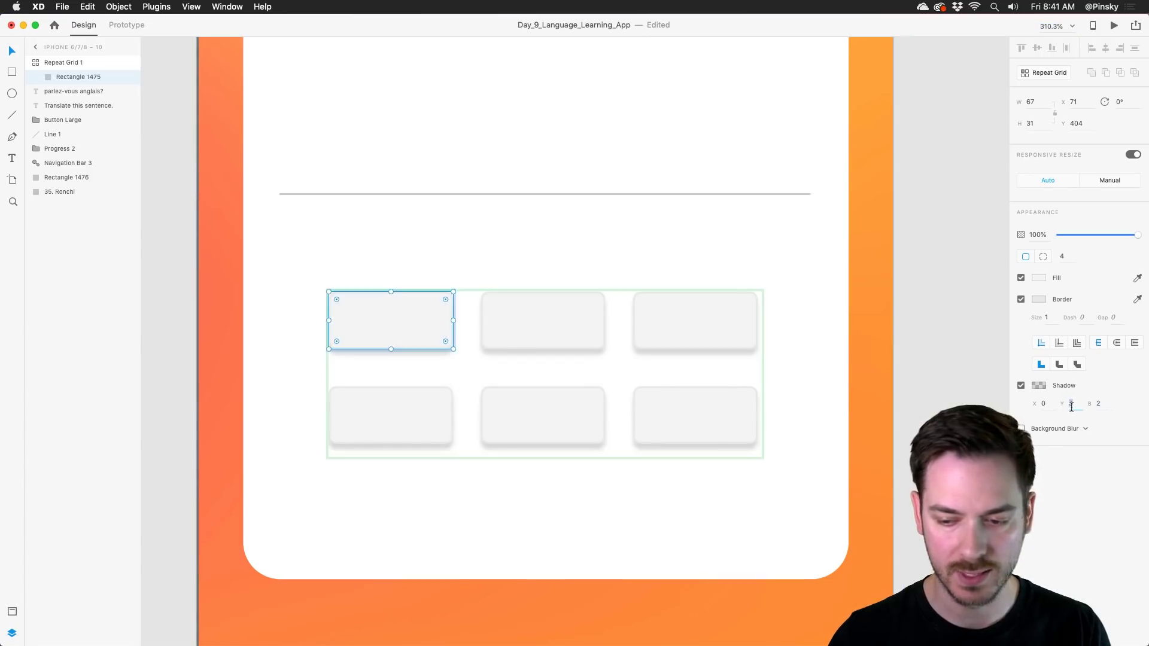
{"action": "type", "text": "2"}
{"action": "key", "text": "Tab"}
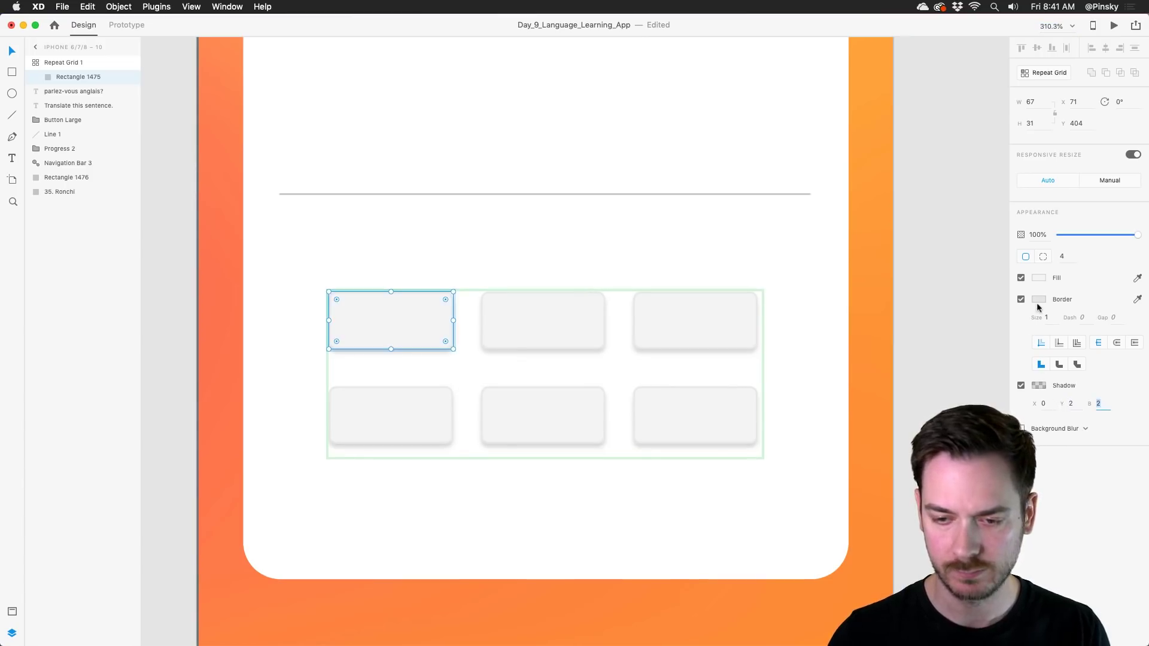
{"action": "left_click", "coordinate": [1038, 384]}
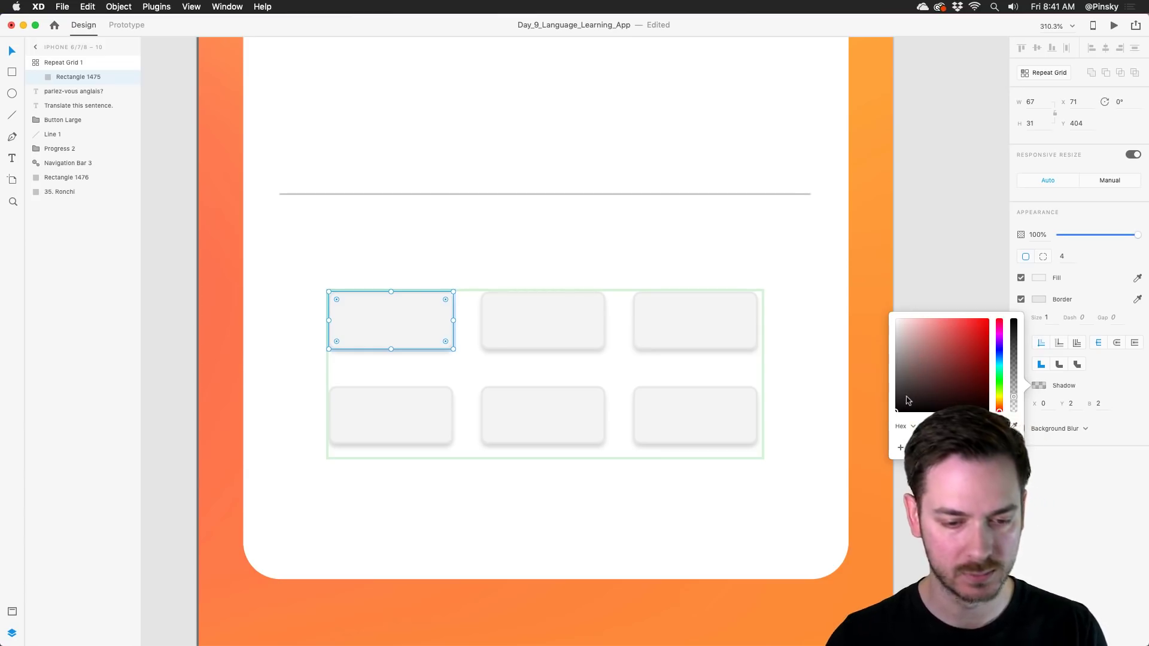
{"action": "left_click_drag", "start_coordinate": [1013, 397], "coordinate": [1052, 466]}
{"action": "left_click", "coordinate": [1099, 403]}
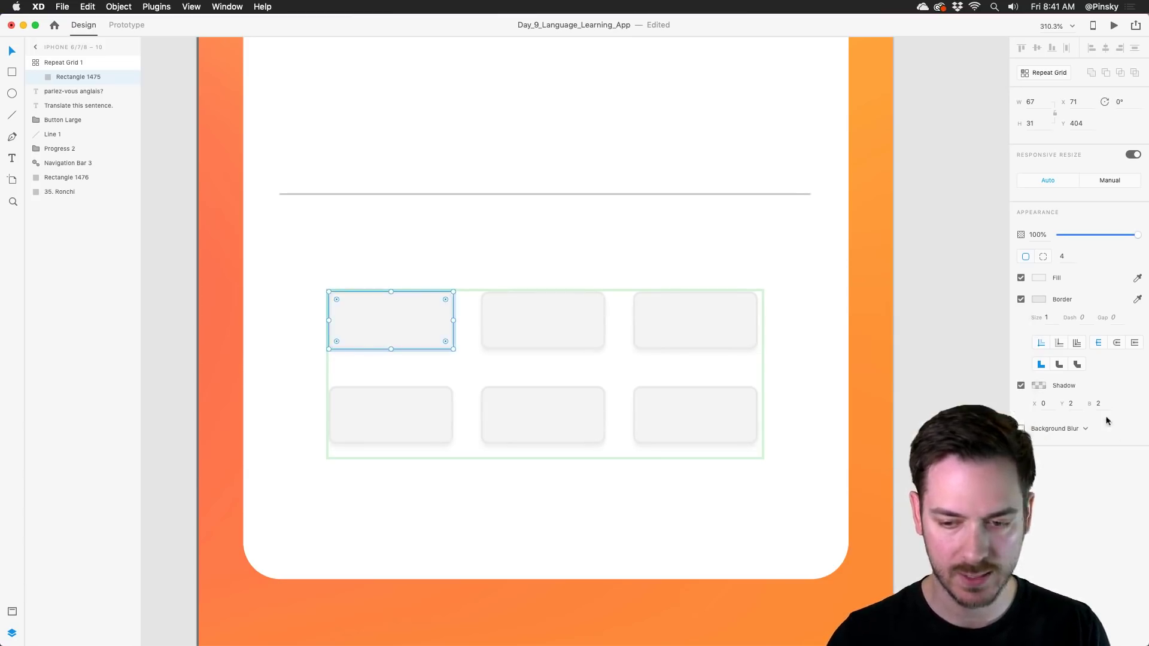
{"action": "type", "text": "1"}
{"action": "key", "text": "Tab"}
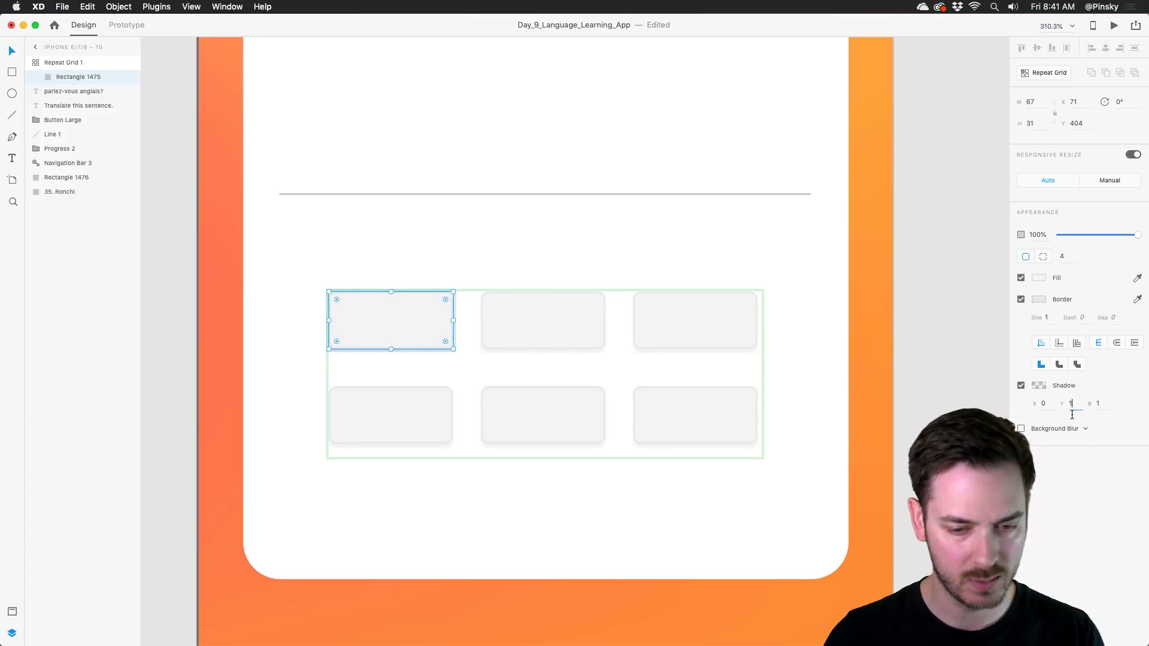
{"action": "left_click", "coordinate": [509, 240]}
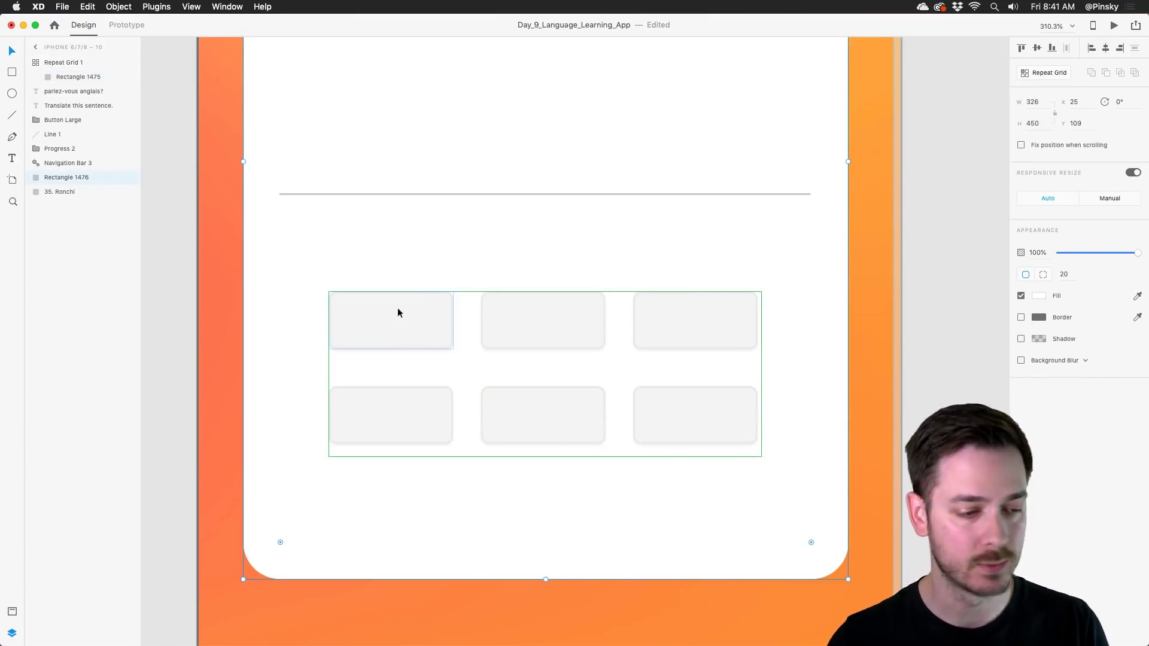
{"action": "key", "text": "t"}
{"action": "left_click", "coordinate": [385, 330]}
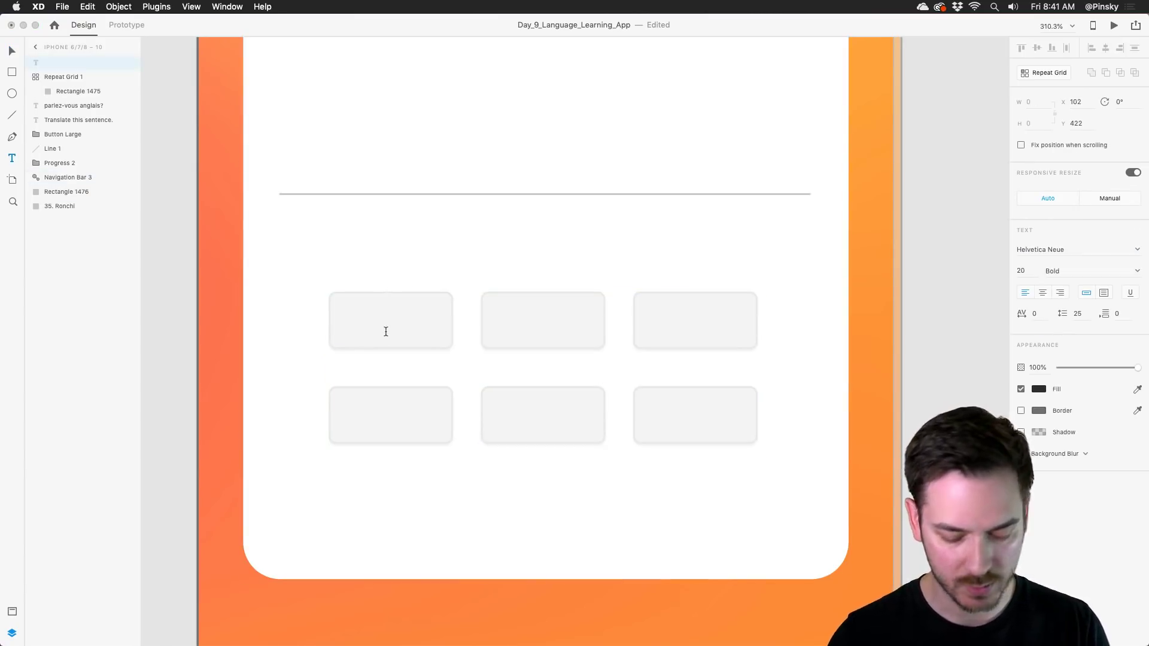
{"action": "type", "text": "speak"}
{"action": "left_click", "coordinate": [9, 50]}
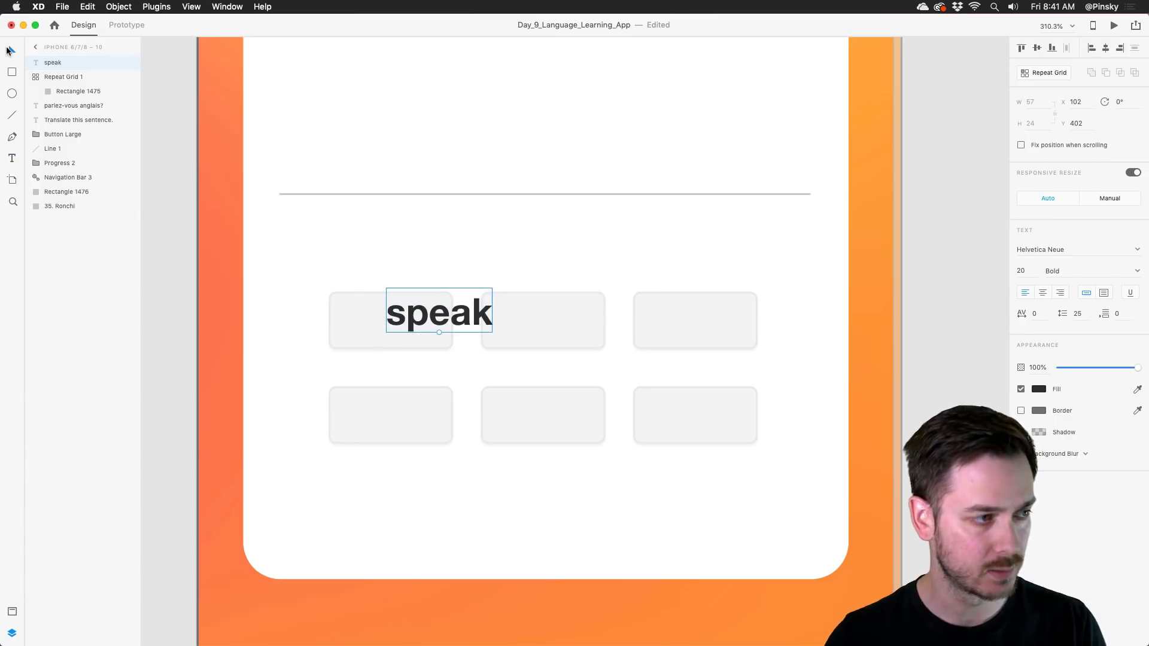
{"action": "left_click_drag", "start_coordinate": [72, 63], "coordinate": [174, 157]}
Add a bold "speak" label at size 15 to the first tile inside the repeat grid.
{"action": "key", "text": "t"}
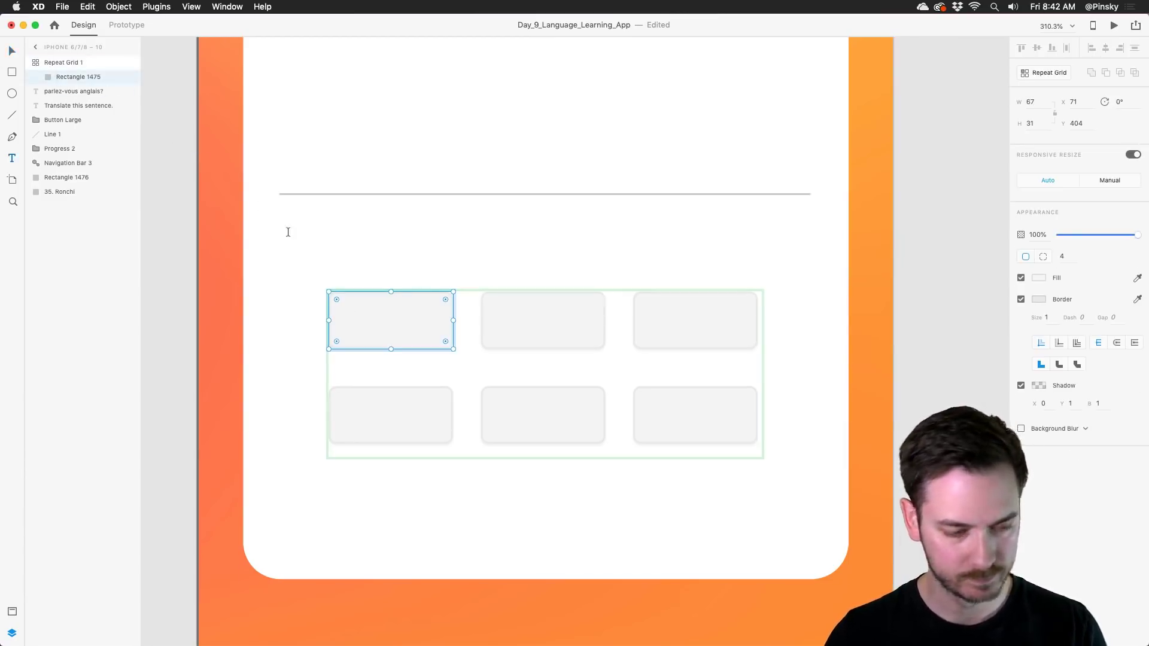
{"action": "left_click", "coordinate": [375, 331]}
{"action": "type", "text": "speak"}
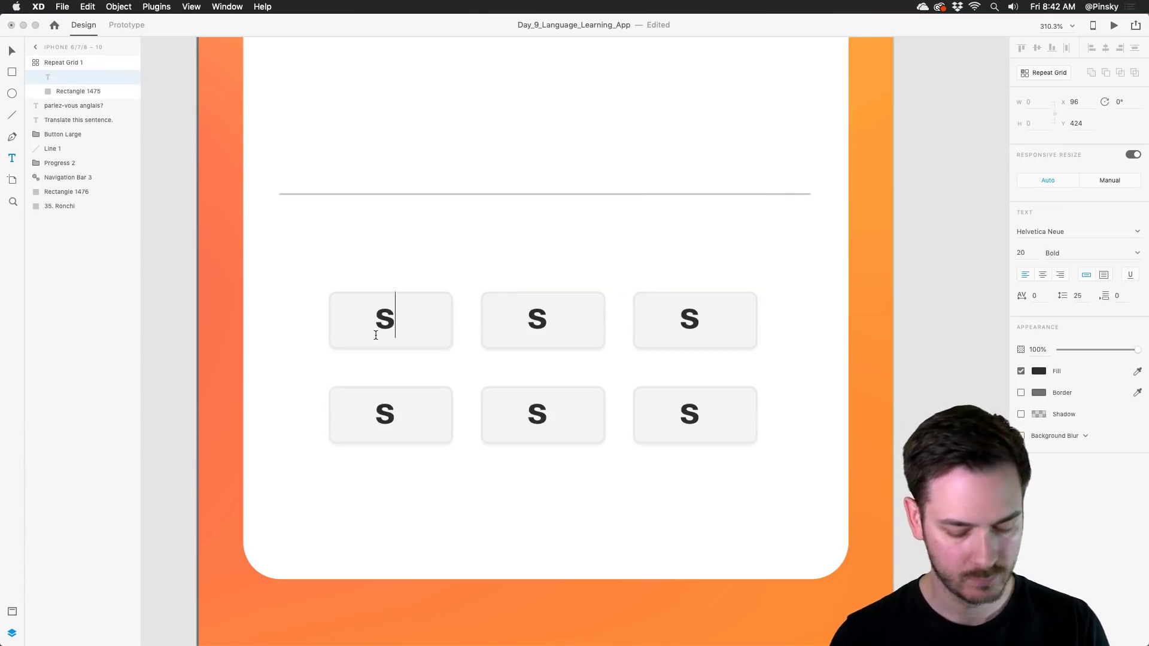
{"action": "left_click", "coordinate": [12, 52]}
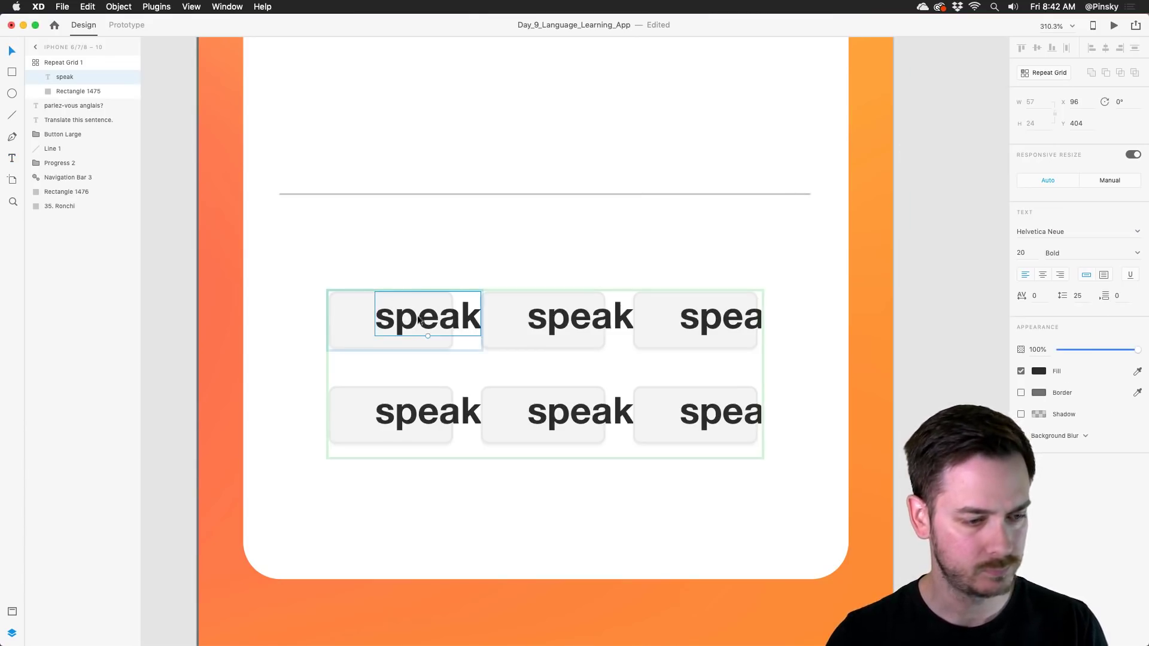
{"action": "key", "text": "super+shift+comma"}
{"action": "key", "text": "super+shift+comma"}
{"action": "key", "text": "super+shift+comma"}
{"action": "key", "text": "super+shift+comma"}
{"action": "key", "text": "super+shift+comma"}
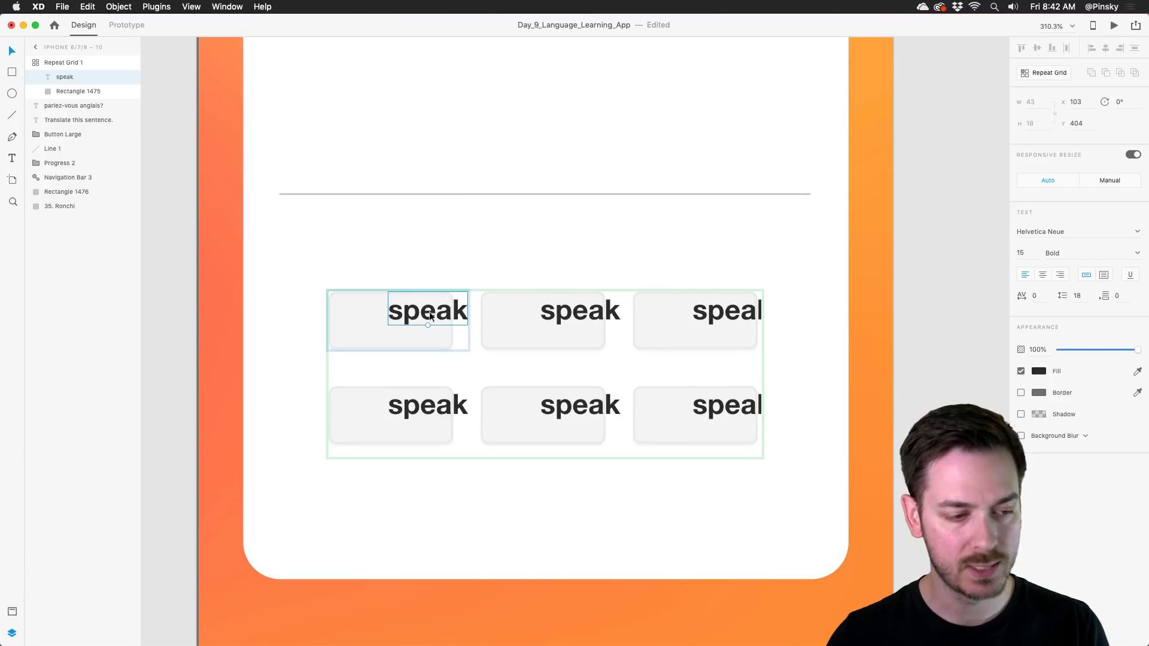
Center the "speak" label within its tile, with centered text alignment and the size reduced to 13.
{"action": "left_click_drag", "start_coordinate": [426, 327], "coordinate": [388, 321]}
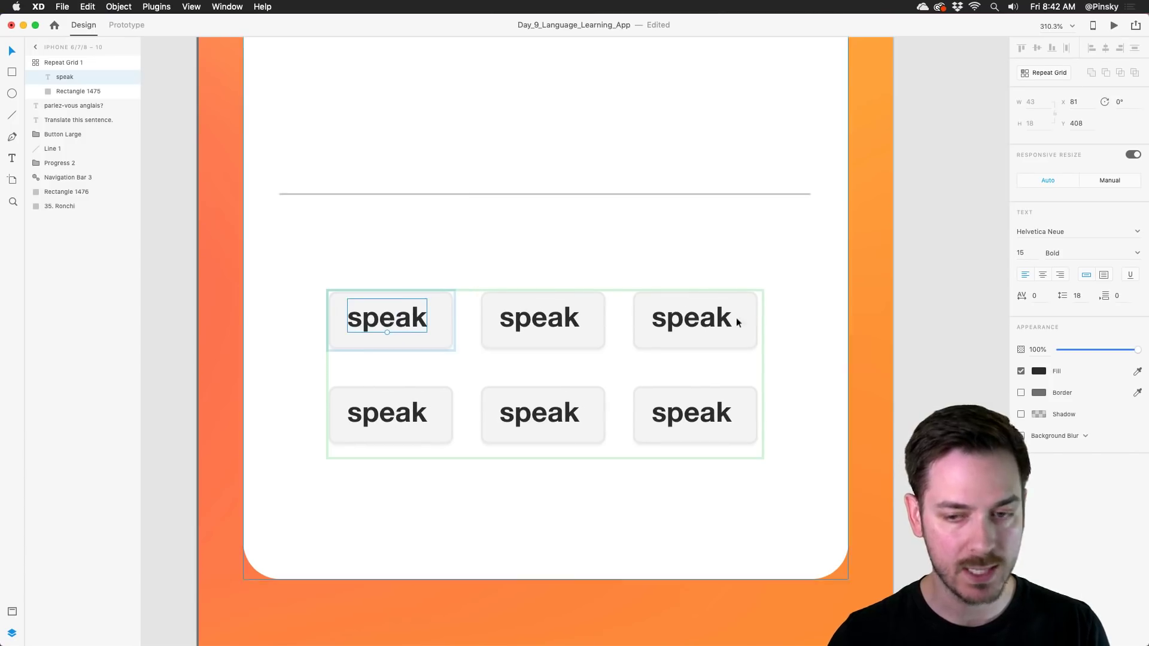
{"action": "left_click", "coordinate": [1044, 273]}
{"action": "key", "text": "super+shift+comma"}
{"action": "key", "text": "super+shift+comma"}
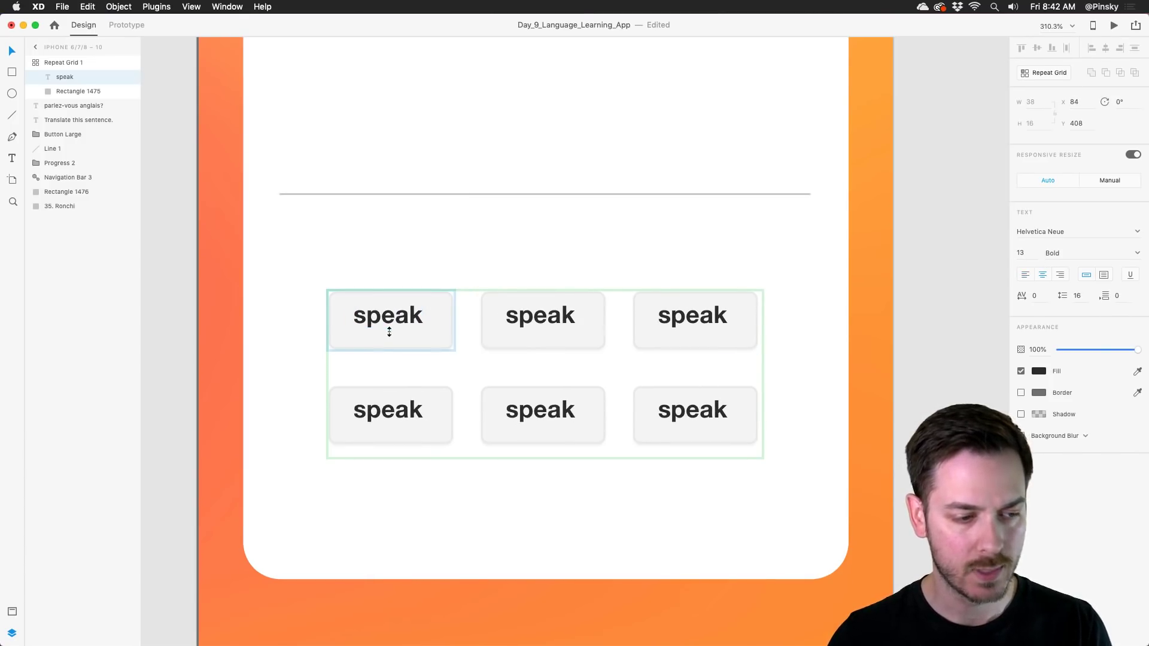
{"action": "left_click_drag", "start_coordinate": [393, 319], "coordinate": [393, 320]}
Relabel the second and third tiles in the upper row of the repeat grid as "man" and "you".
{"action": "double_click", "coordinate": [559, 323]}
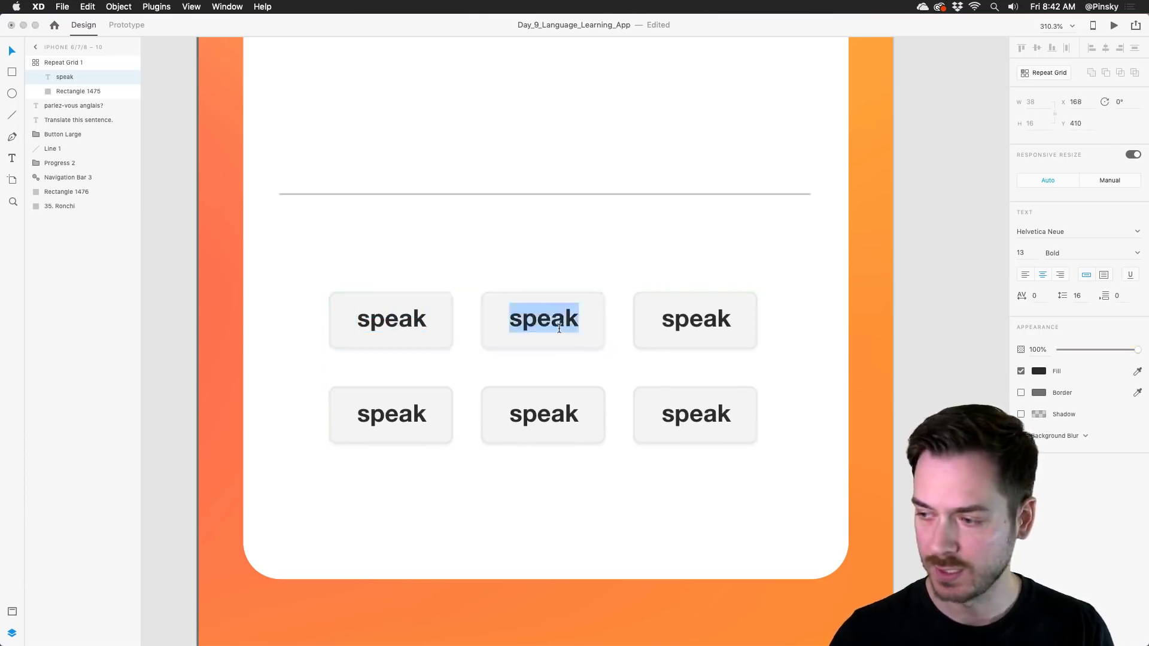
{"action": "type", "text": "man"}
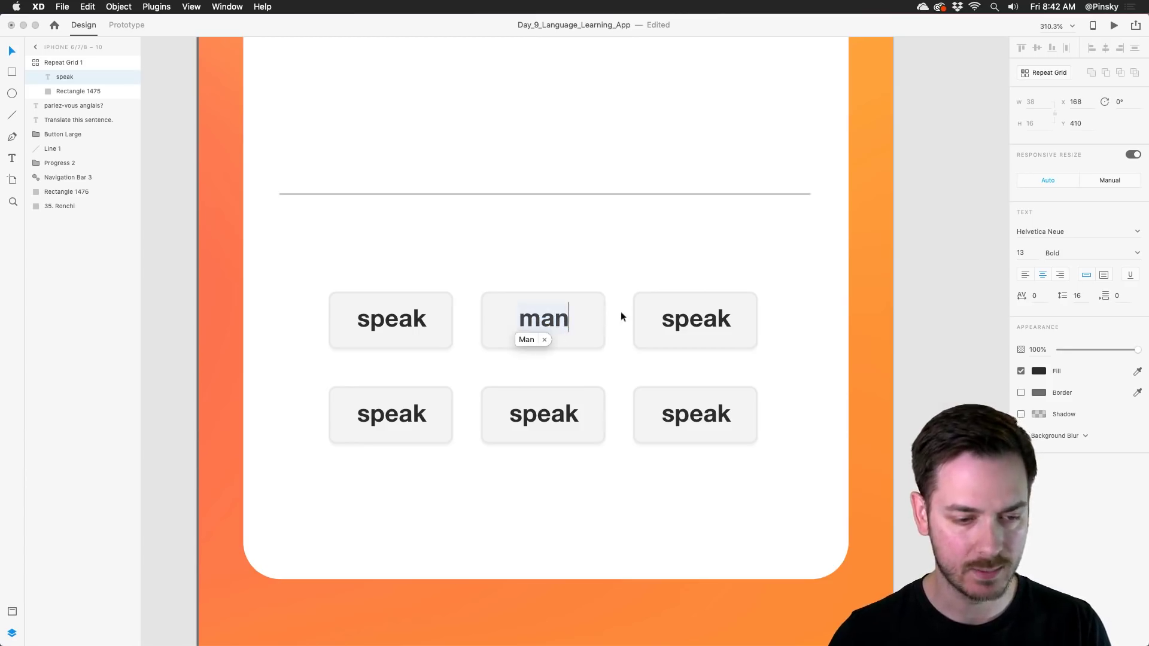
{"action": "double_click", "coordinate": [697, 317]}
{"action": "type", "text": "you"}
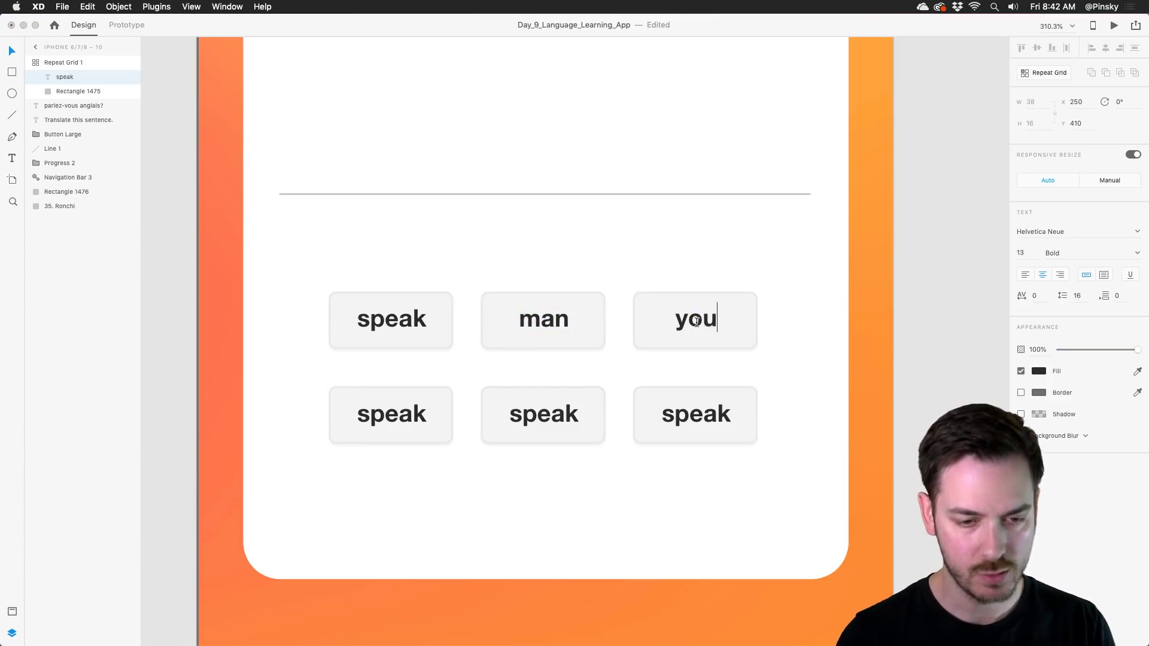
Relabel the three tiles in the lower row of the repeat grid as "turkey", "Do" and "English".
{"action": "double_click", "coordinate": [392, 414]}
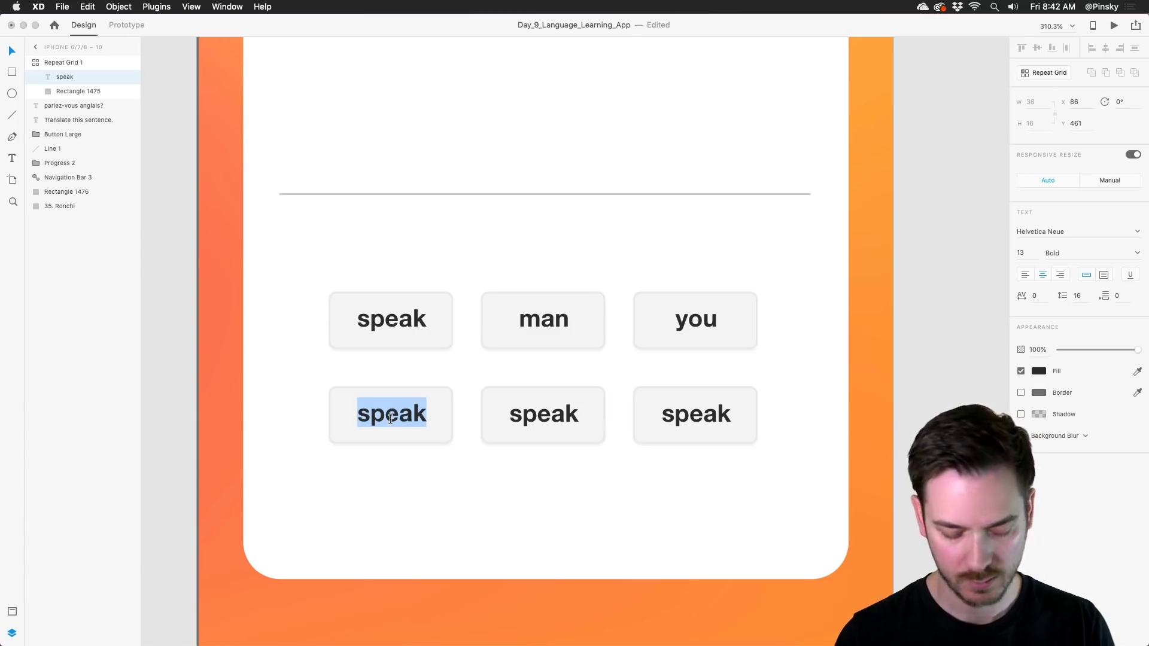
{"action": "type", "text": "turkey"}
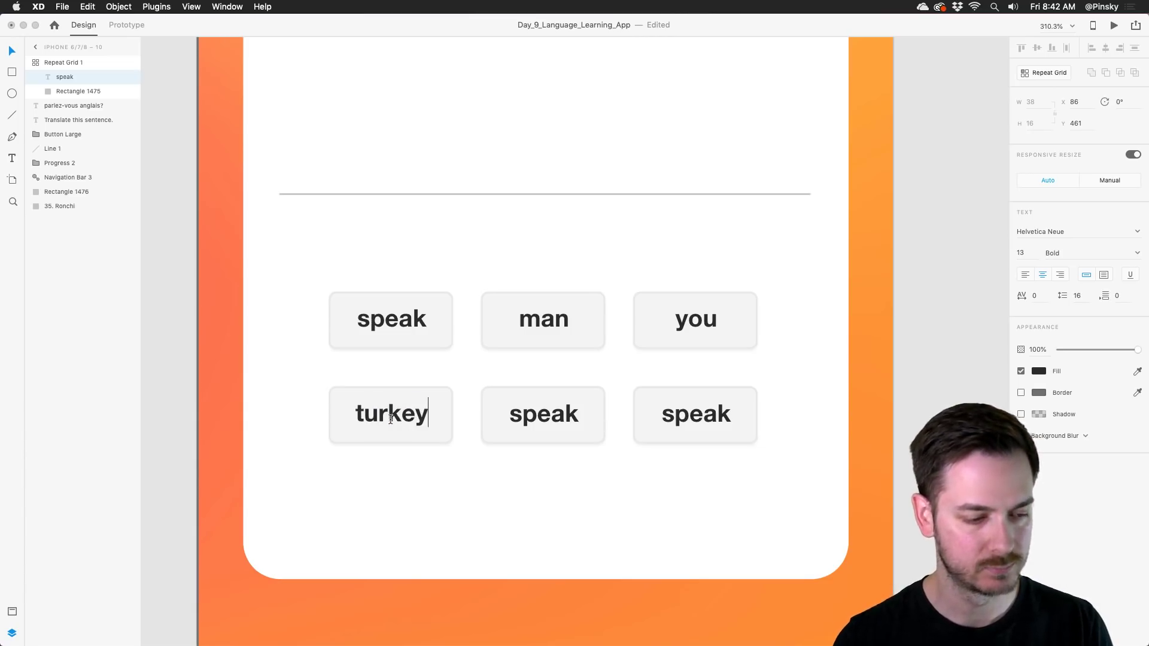
{"action": "double_click", "coordinate": [523, 420]}
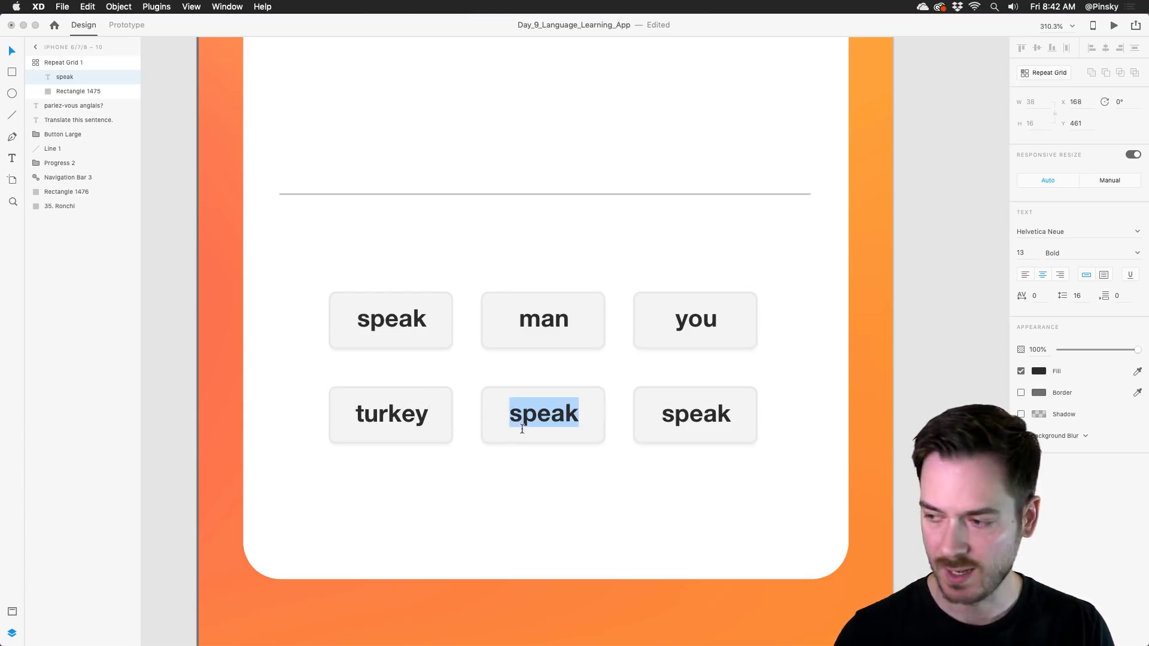
{"action": "type", "text": "Do"}
{"action": "key", "text": "Escape"}
{"action": "double_click", "coordinate": [707, 418]}
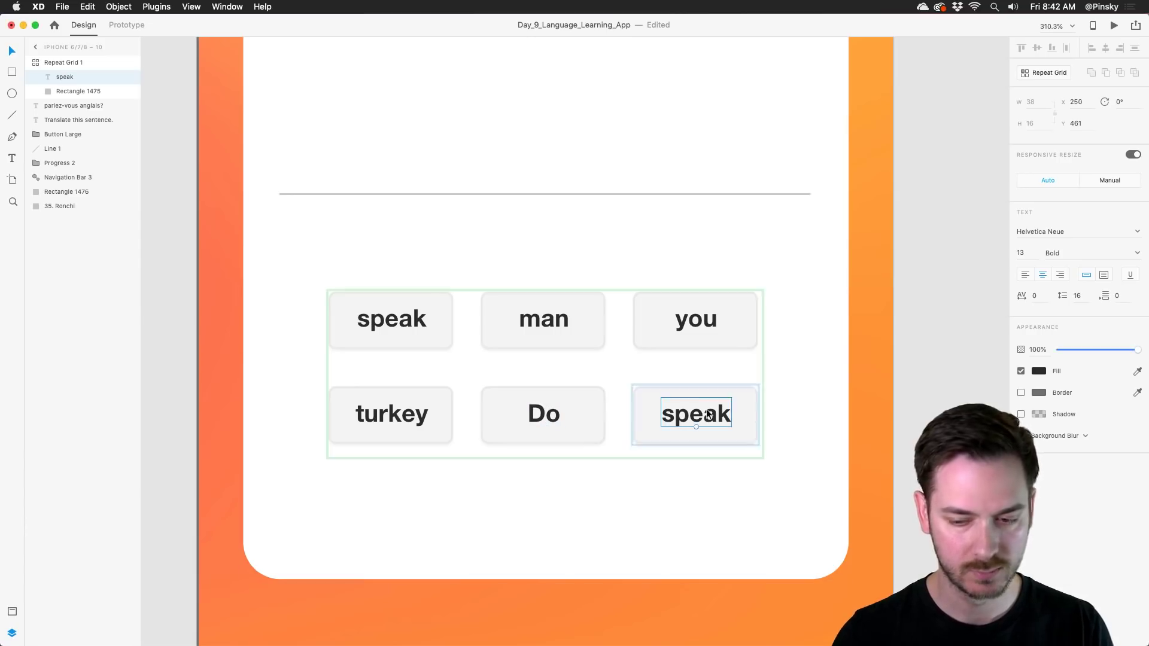
{"action": "type", "text": "English"}
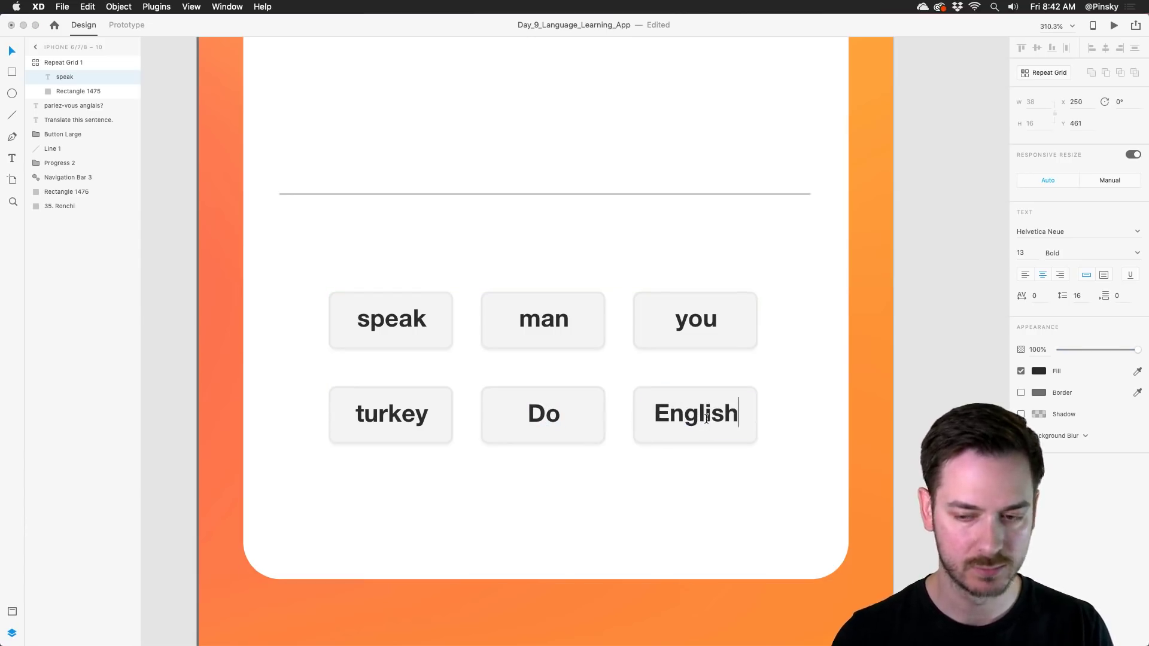
{"action": "key", "text": "Escape"}
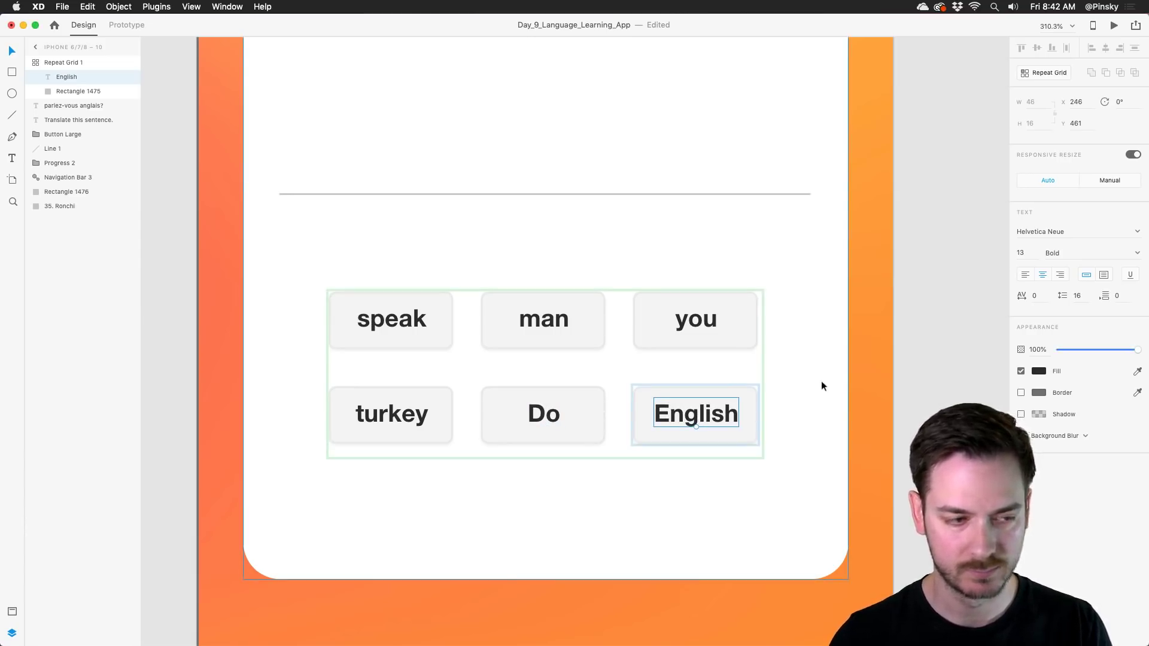
{"action": "left_click", "coordinate": [821, 380]}
Fill the completed segment of the progress bar with an orange sampled from the gradient background.
{"action": "left_click", "coordinate": [440, 298]}
{"action": "scroll", "coordinate": [440, 299], "scroll_direction": "down", "scroll_amount": 5}
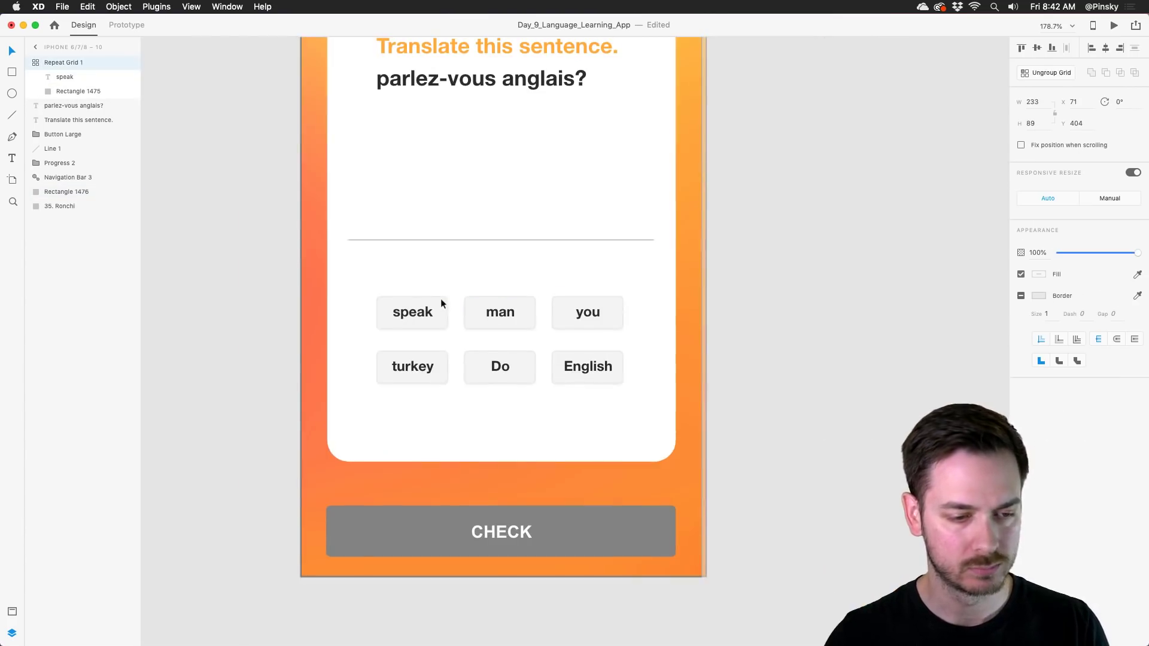
{"action": "left_click_drag", "start_coordinate": [459, 298], "coordinate": [529, 381]}
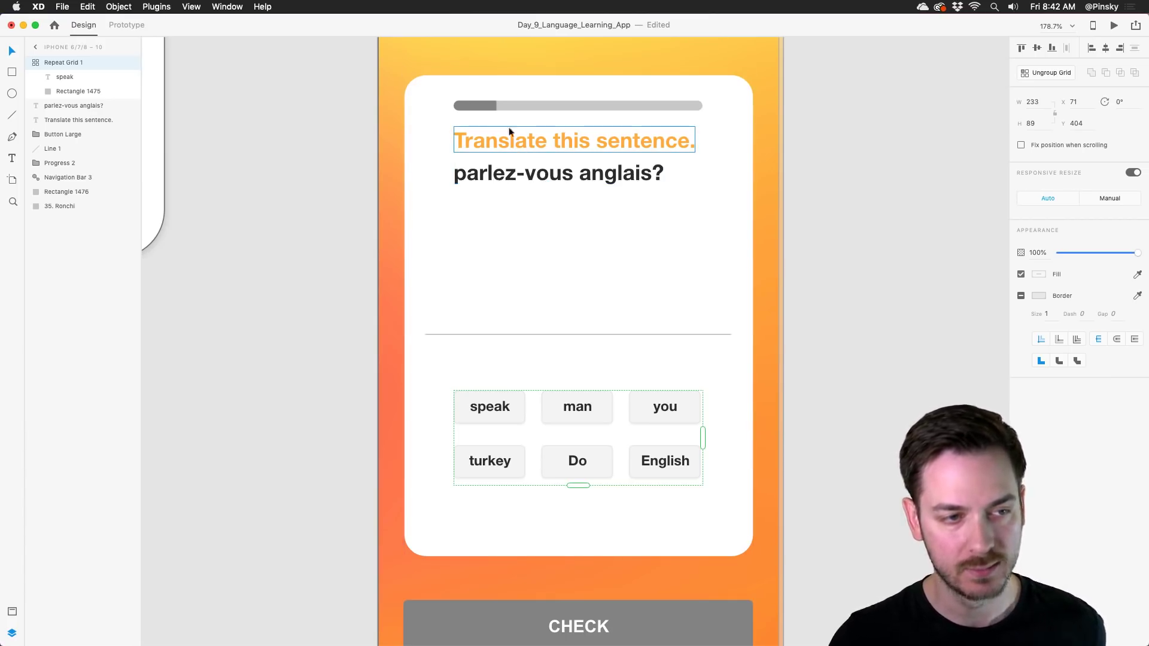
{"action": "left_click", "coordinate": [482, 101]}
{"action": "left_click", "coordinate": [482, 101]}
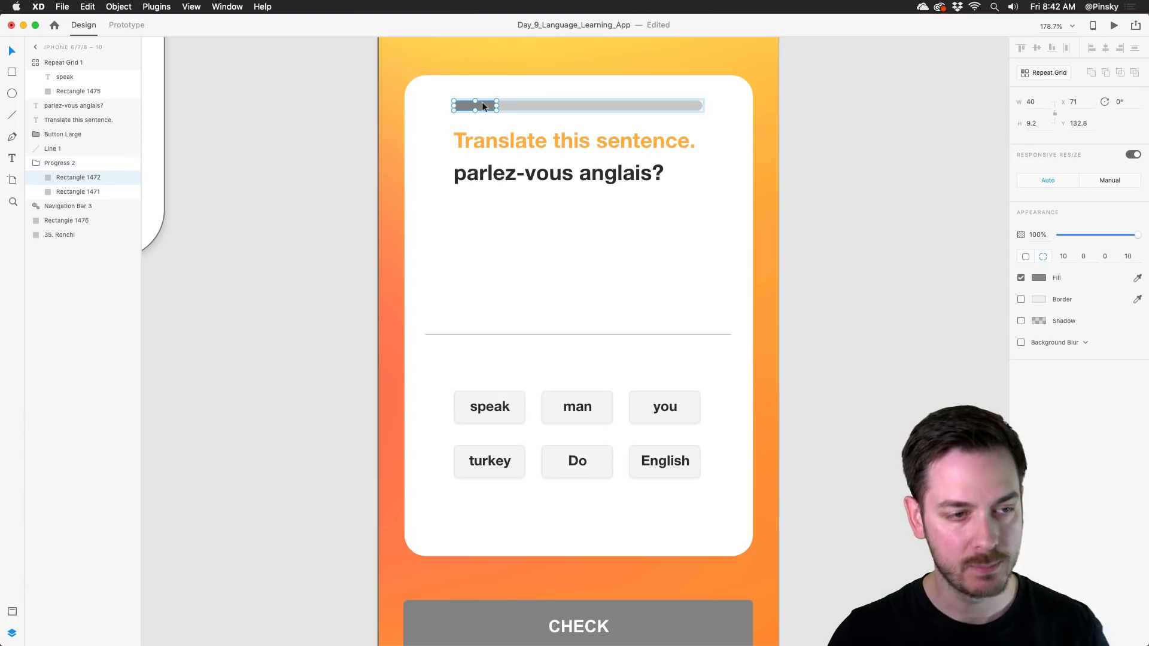
{"action": "left_click", "coordinate": [1137, 279]}
{"action": "left_click", "coordinate": [765, 204]}
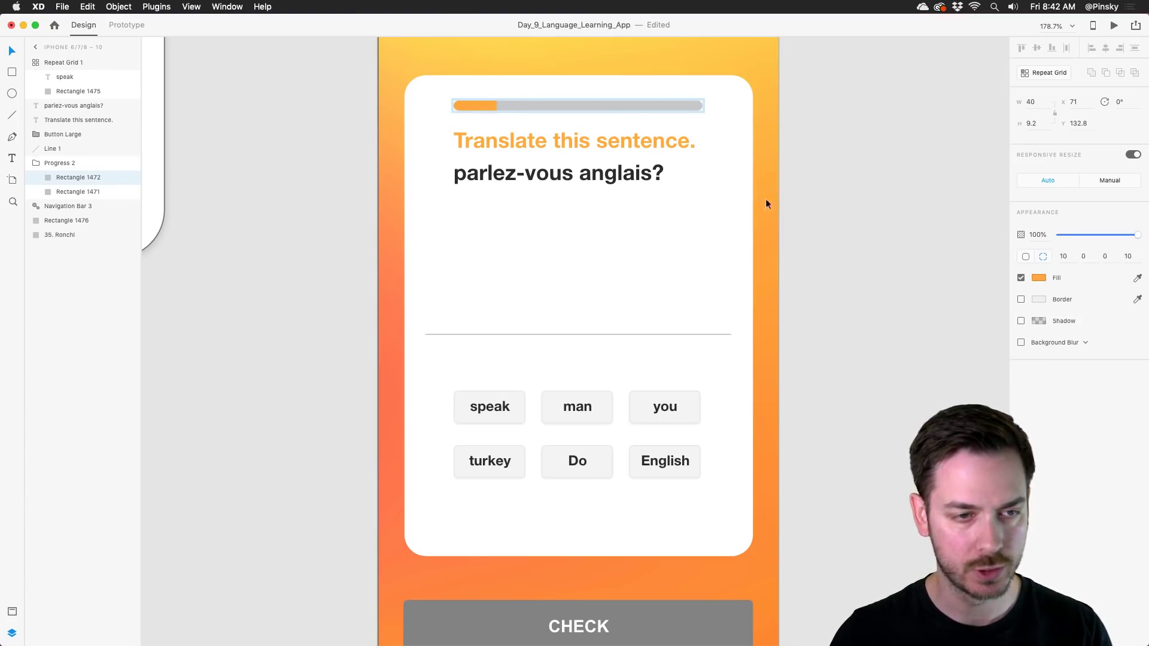
Recolor the progress bar's track to a dark brown based on the sampled background orange and lower its opacity to 16%.
{"action": "left_click", "coordinate": [628, 110]}
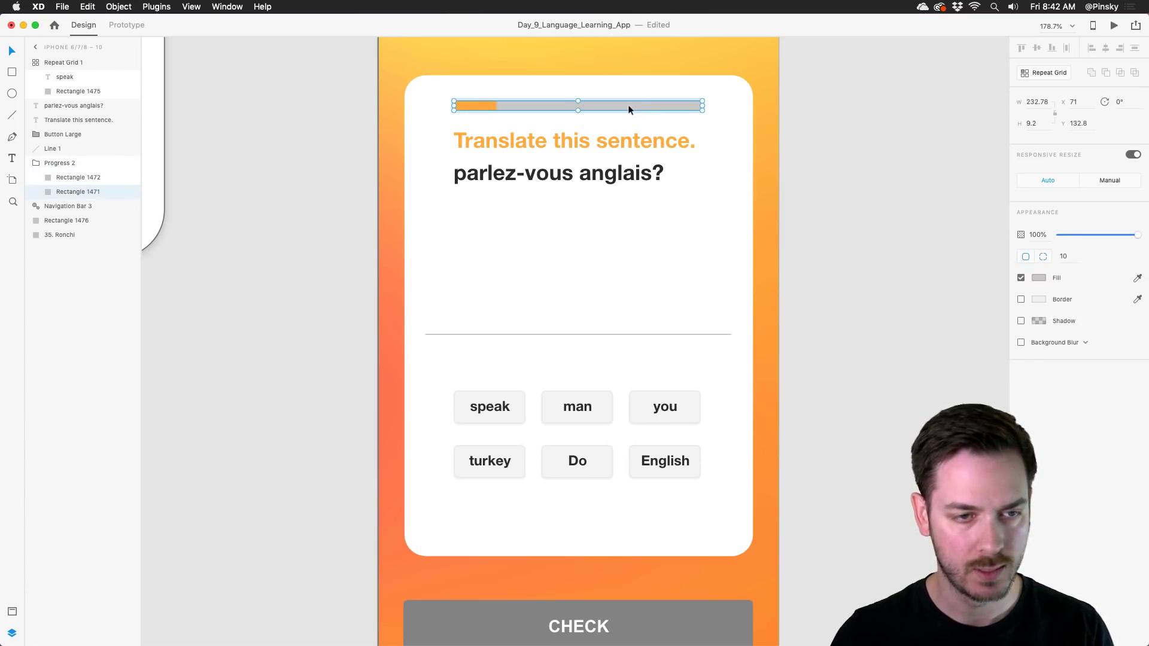
{"action": "left_click", "coordinate": [1136, 280]}
{"action": "left_click", "coordinate": [759, 225]}
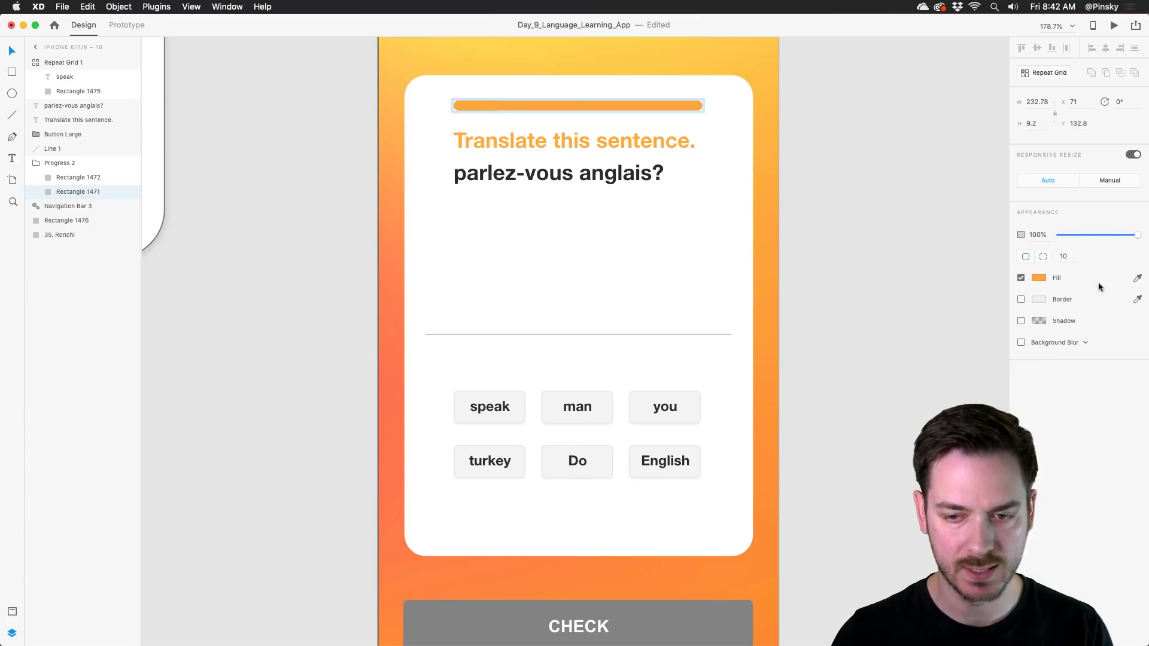
{"action": "left_click", "coordinate": [1036, 278]}
{"action": "left_click", "coordinate": [965, 272]}
{"action": "left_click_drag", "start_coordinate": [953, 277], "coordinate": [985, 273]}
{"action": "left_click", "coordinate": [1068, 283]}
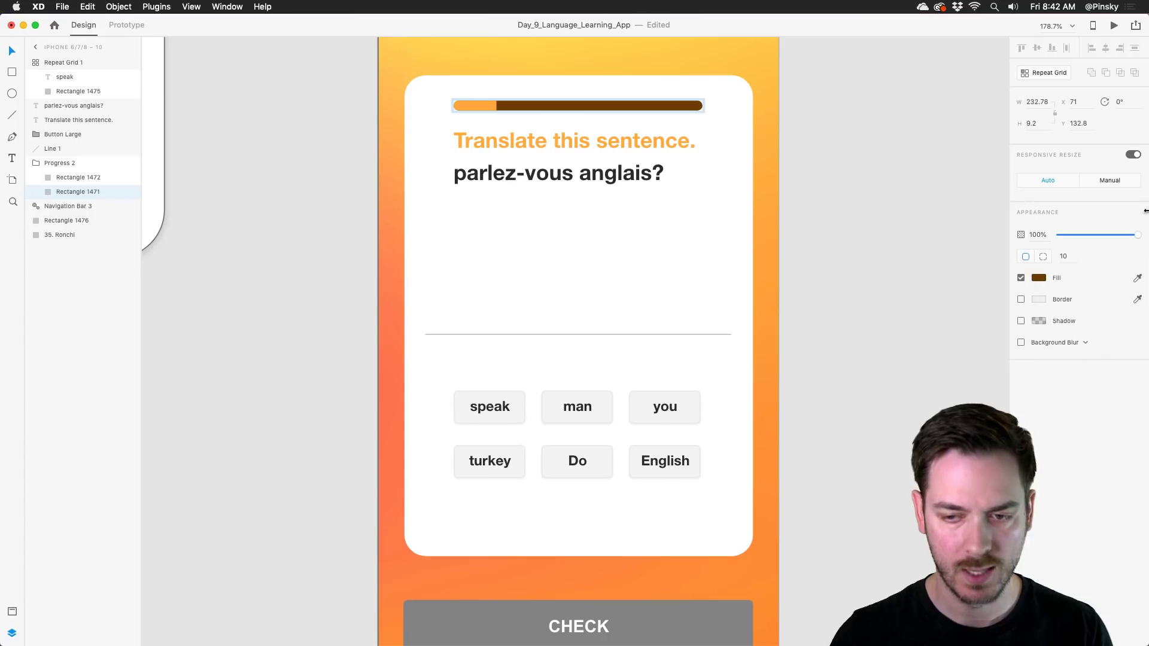
{"action": "left_click_drag", "start_coordinate": [1137, 234], "coordinate": [1071, 229]}
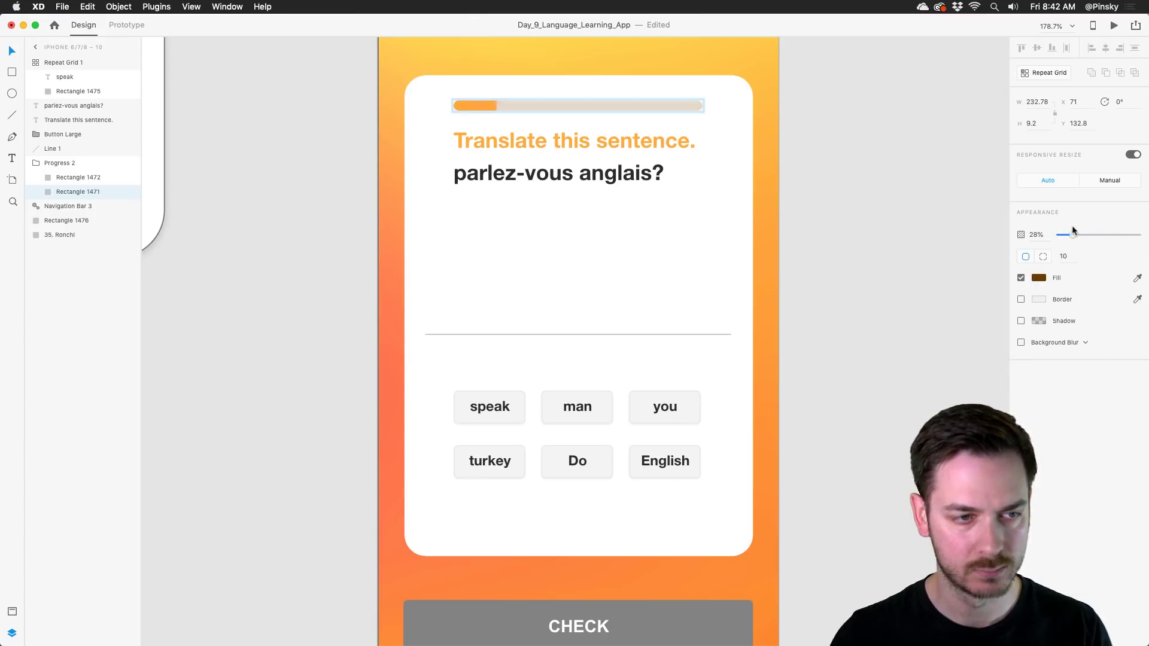
{"action": "left_click", "coordinate": [766, 287]}
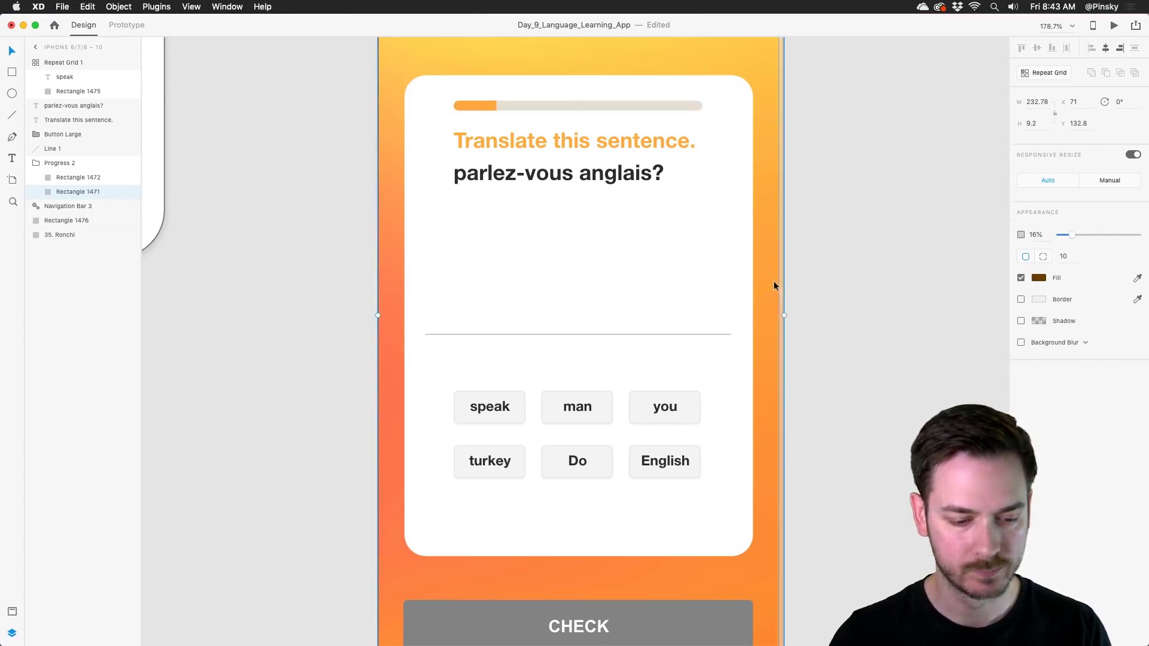
Fill the CHECK button's rectangle with white #FFFFFF and reduce its opacity to 17%.
{"action": "scroll", "coordinate": [765, 289], "scroll_direction": "down", "scroll_amount": 2}
{"action": "left_click", "coordinate": [690, 565]}
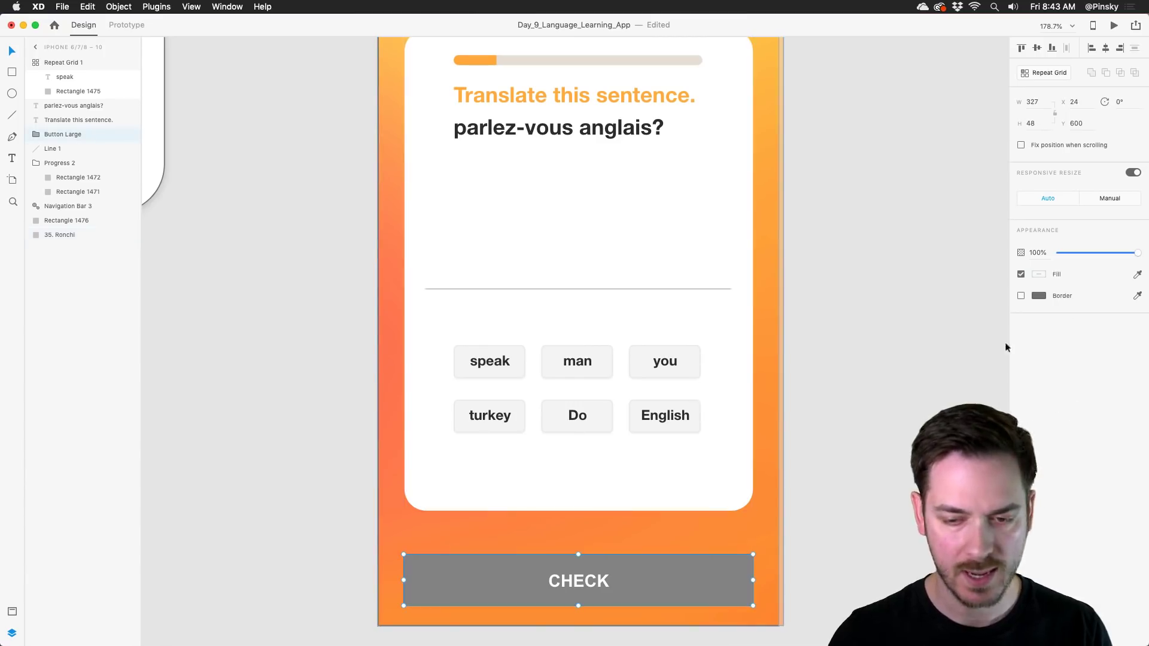
{"action": "double_click", "coordinate": [742, 573]}
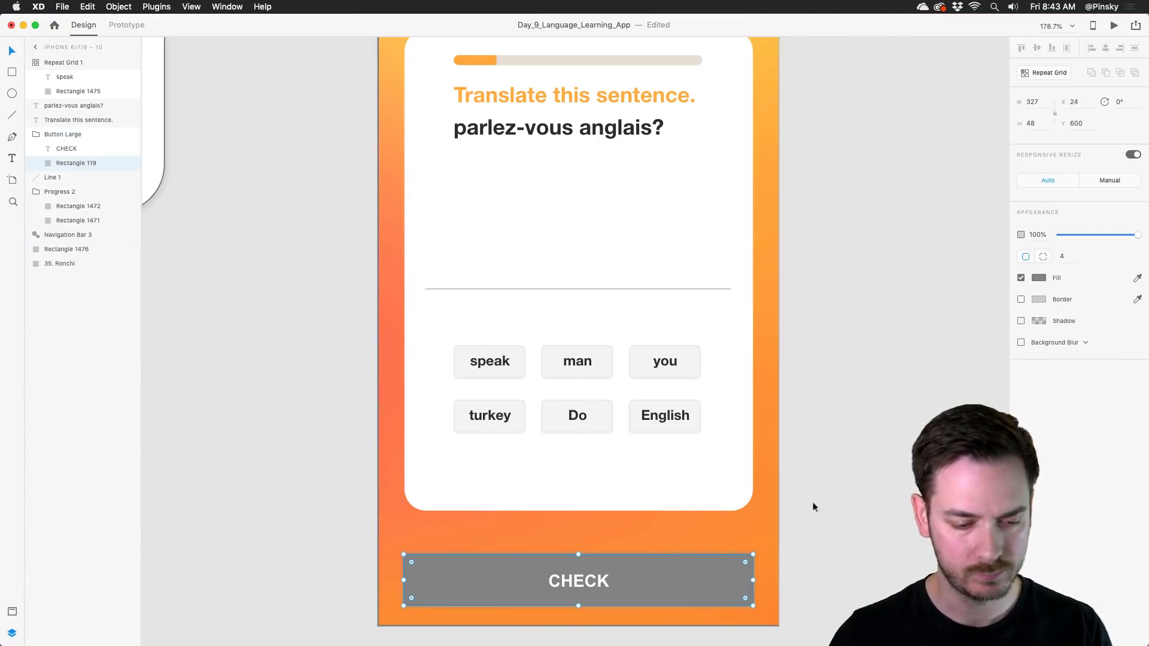
{"action": "left_click", "coordinate": [1041, 278]}
{"action": "left_click_drag", "start_coordinate": [894, 249], "coordinate": [860, 174]}
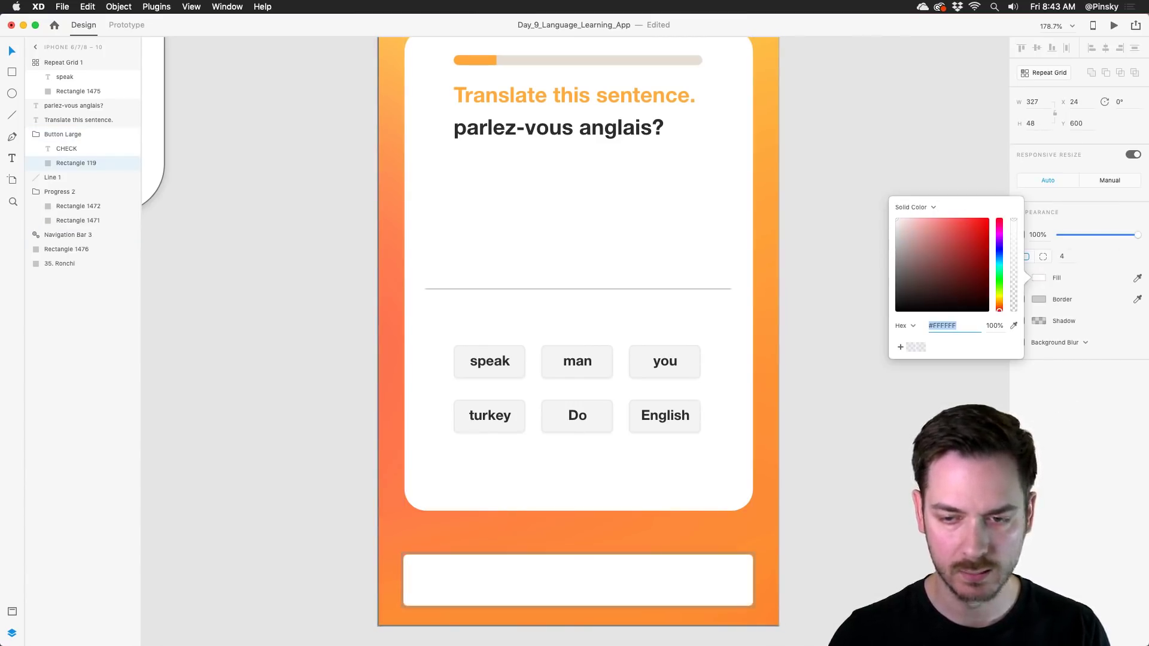
{"action": "left_click_drag", "start_coordinate": [1137, 235], "coordinate": [1069, 224]}
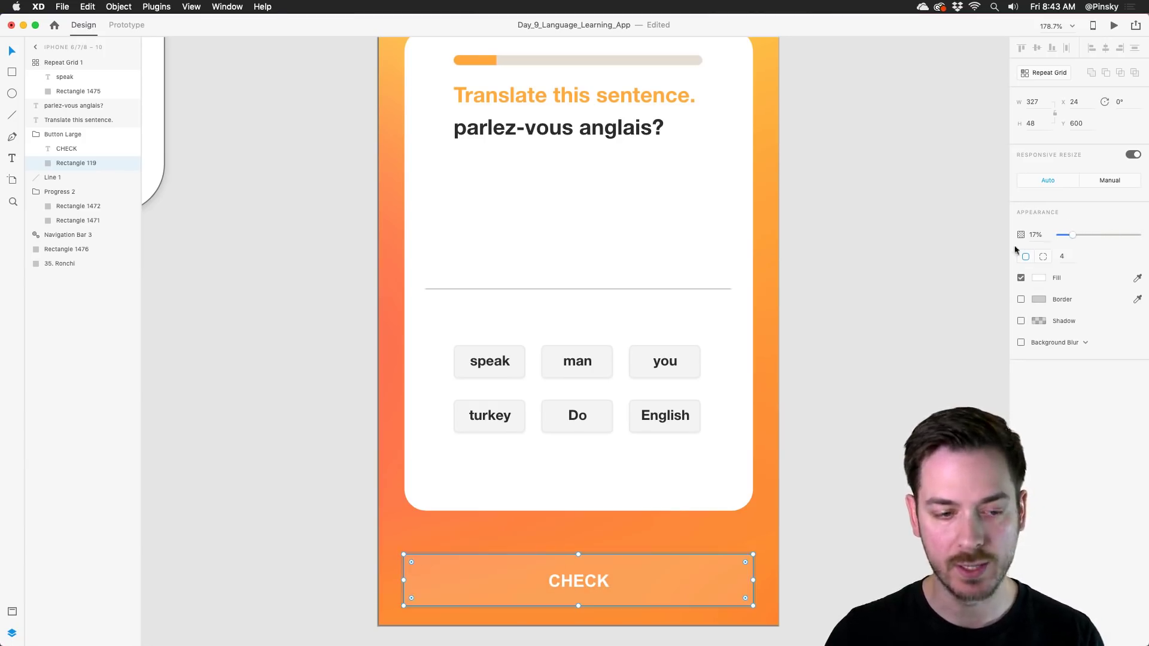
{"action": "left_click", "coordinate": [751, 360]}
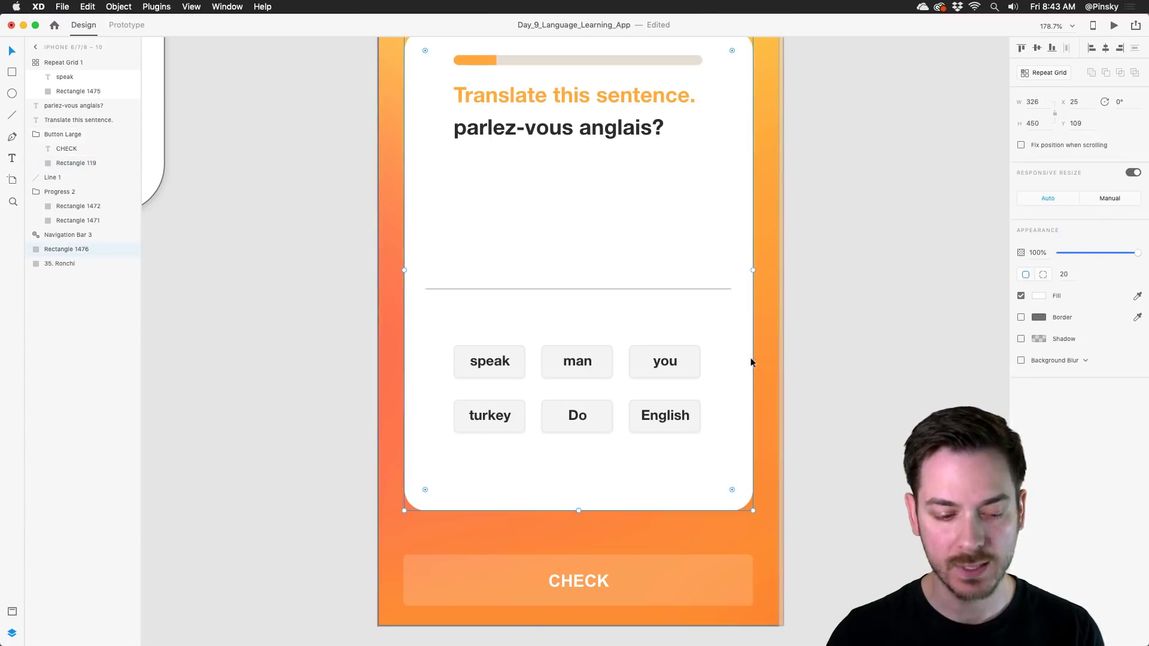
Ungroup the word tile repeat grid so each tile becomes a separate group.
{"action": "scroll", "coordinate": [751, 358], "scroll_direction": "down", "scroll_amount": 5}
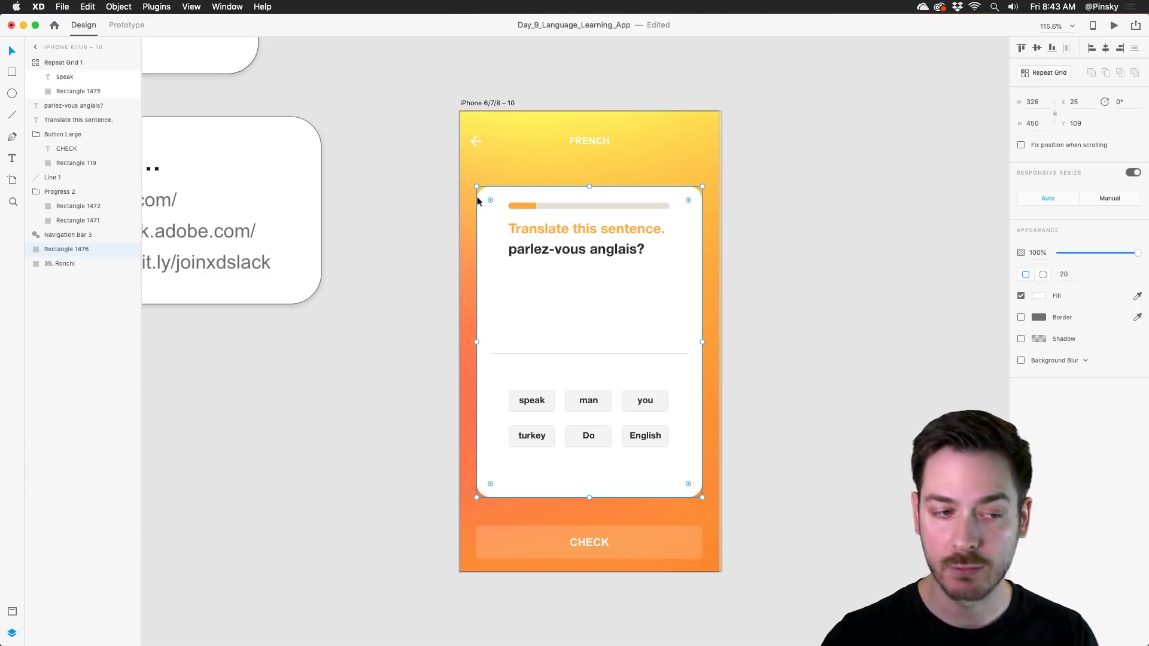
{"action": "left_click", "coordinate": [553, 404]}
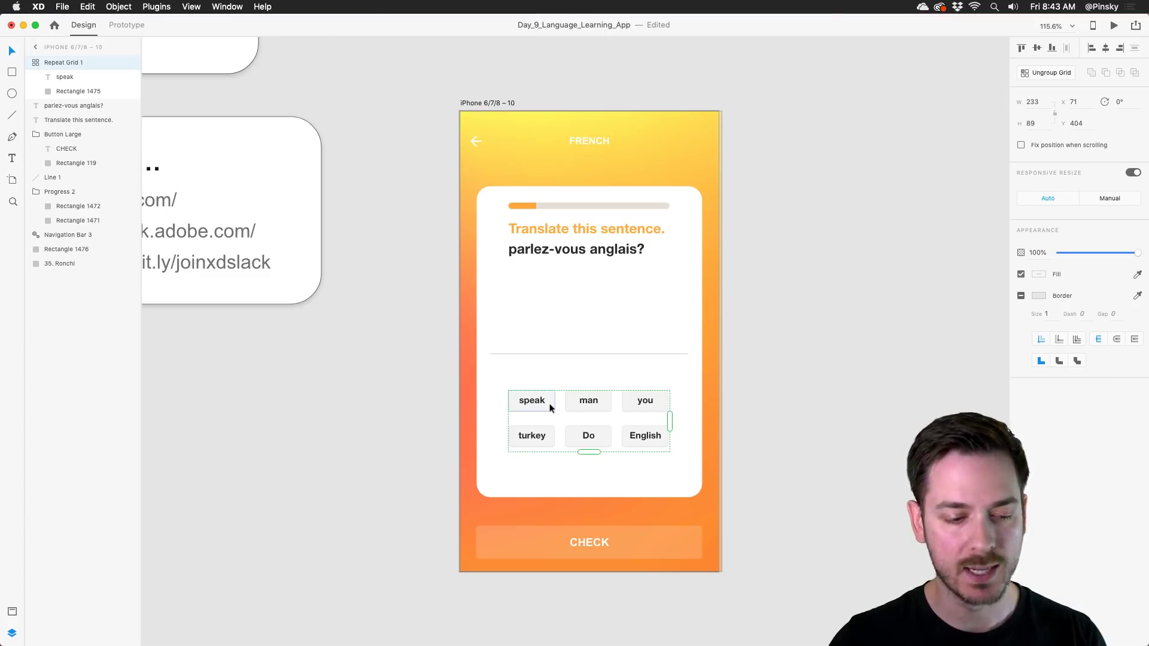
{"action": "right_click", "coordinate": [548, 407]}
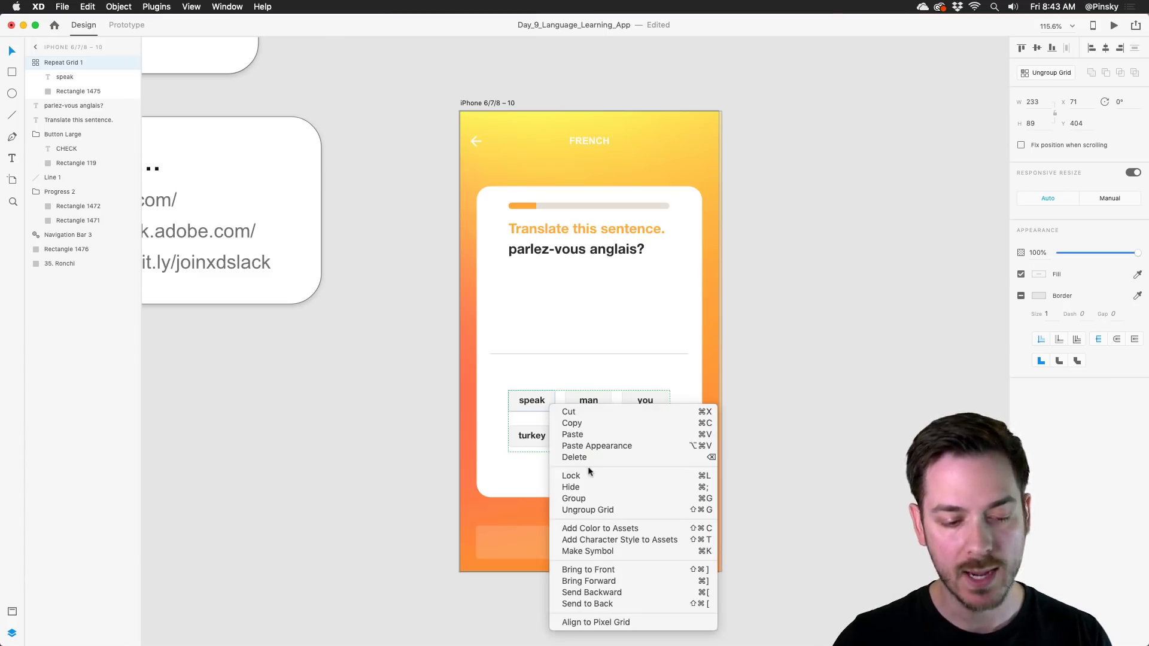
{"action": "left_click", "coordinate": [589, 509]}
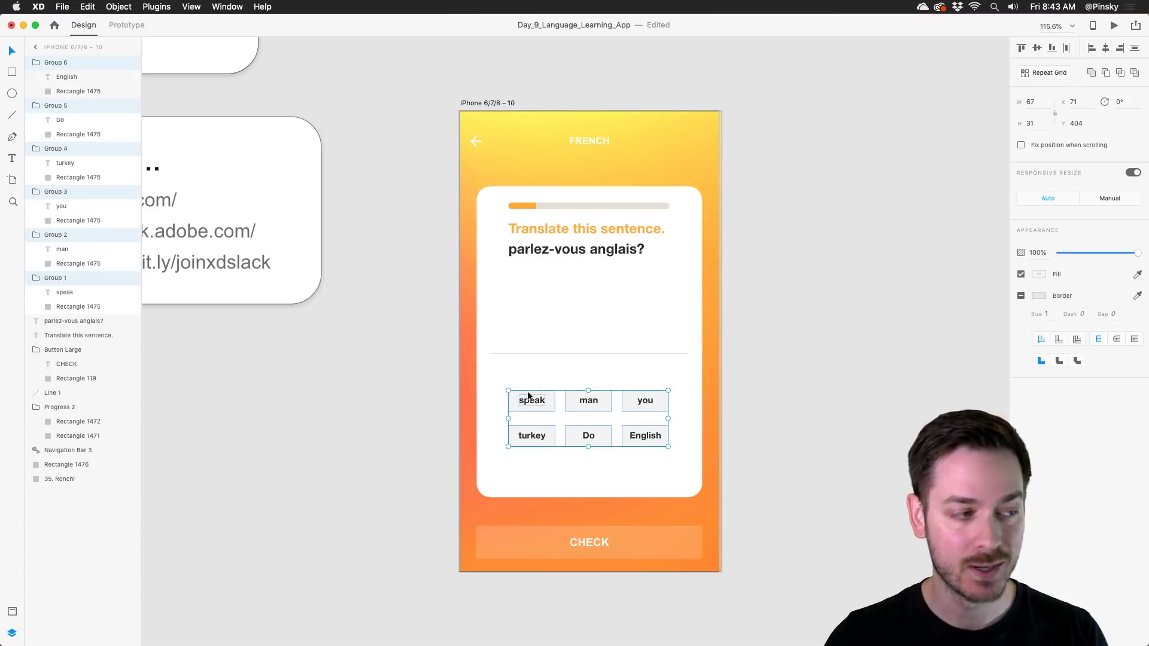
Collapse the six word tile groups in the layer list.
{"action": "left_click", "coordinate": [70, 148]}
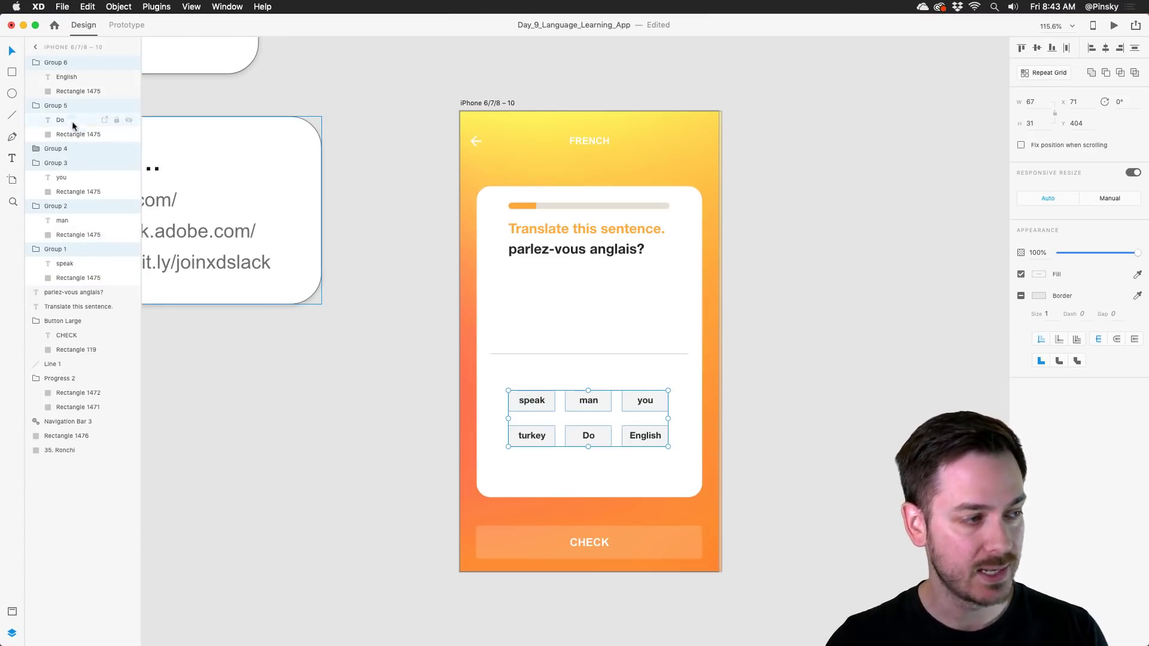
{"action": "left_click", "coordinate": [70, 107]}
{"action": "left_click", "coordinate": [70, 64]}
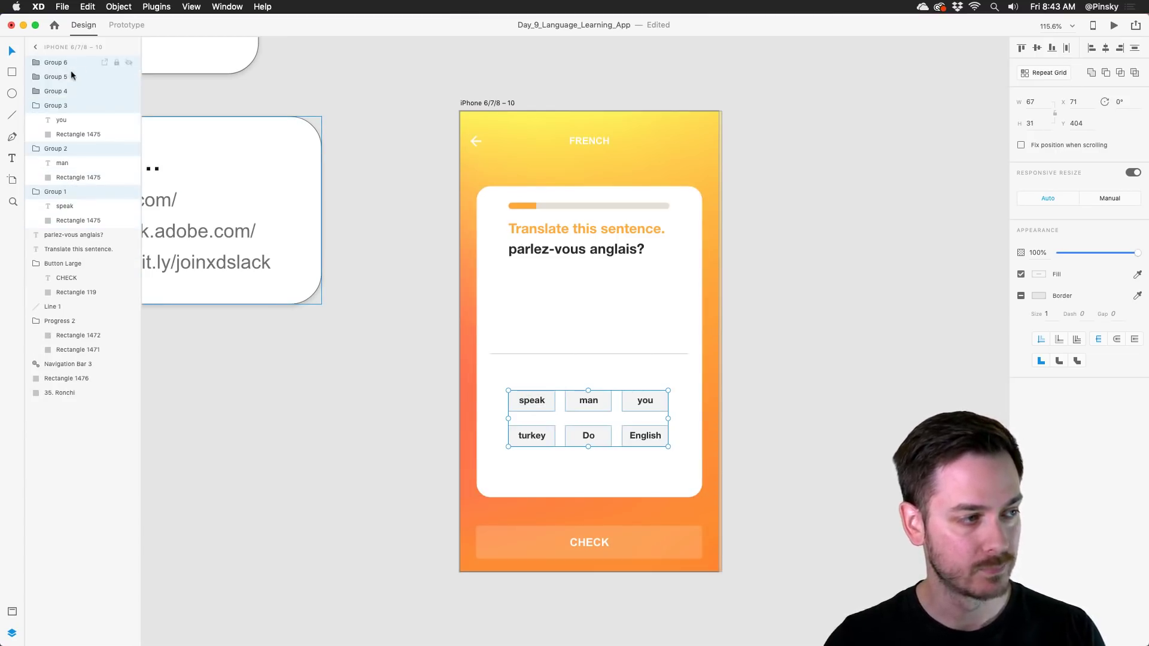
{"action": "left_click", "coordinate": [70, 106]}
{"action": "left_click", "coordinate": [74, 120]}
{"action": "left_click", "coordinate": [75, 134]}
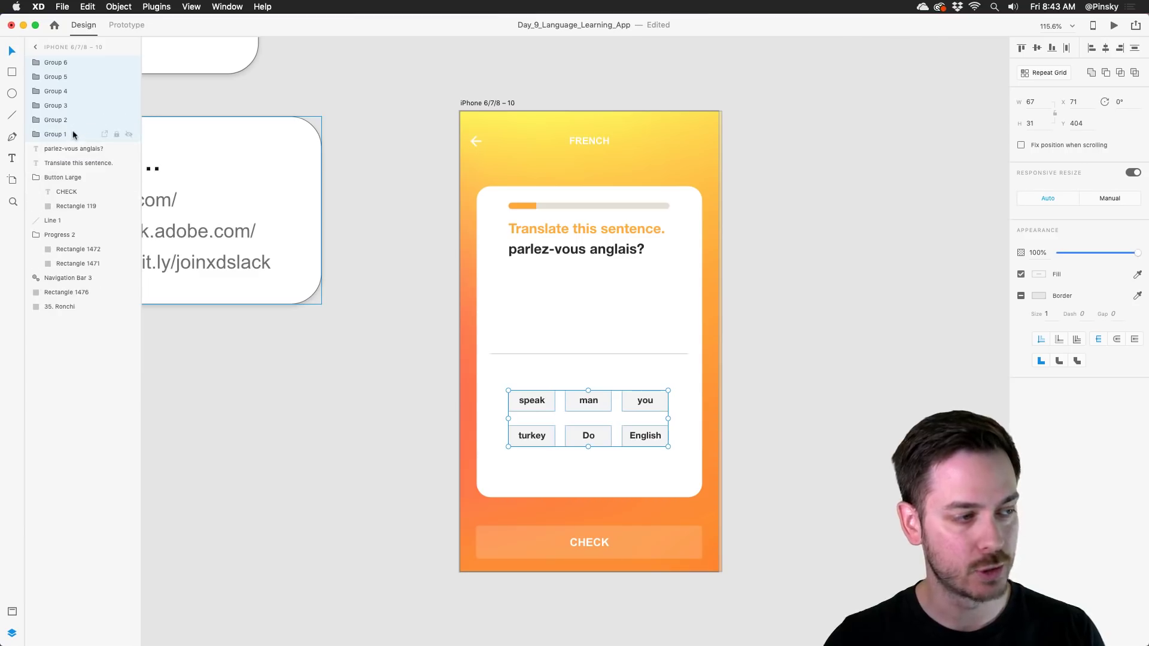
Rename the bottom-row word tile groups Group 6, Group 5 and Group 4 as English, Do and turkey.
{"action": "left_click", "coordinate": [72, 64]}
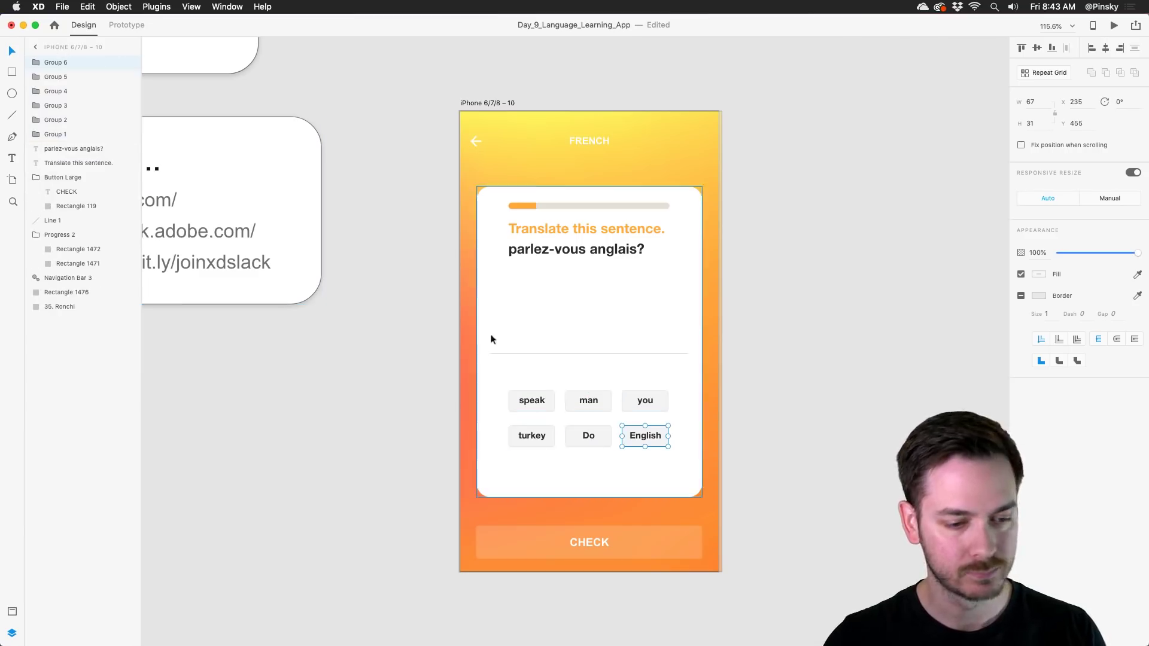
{"action": "double_click", "coordinate": [56, 64]}
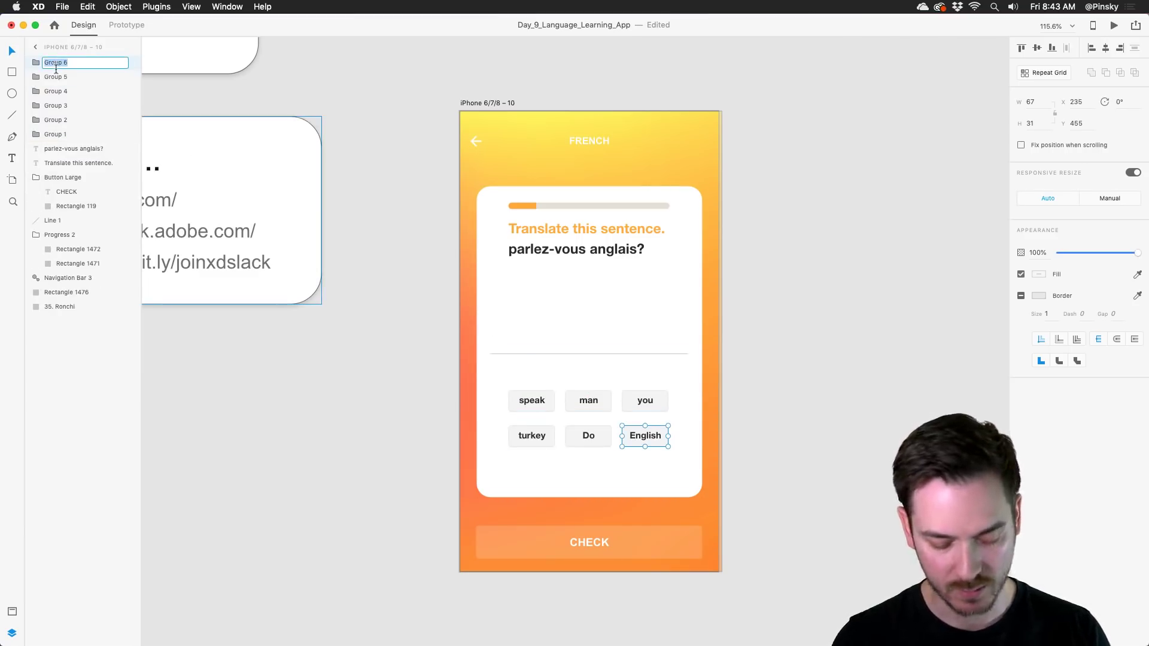
{"action": "type", "text": "English"}
{"action": "key", "text": "Tab"}
{"action": "type", "text": "Do"}
{"action": "key", "text": "Tab"}
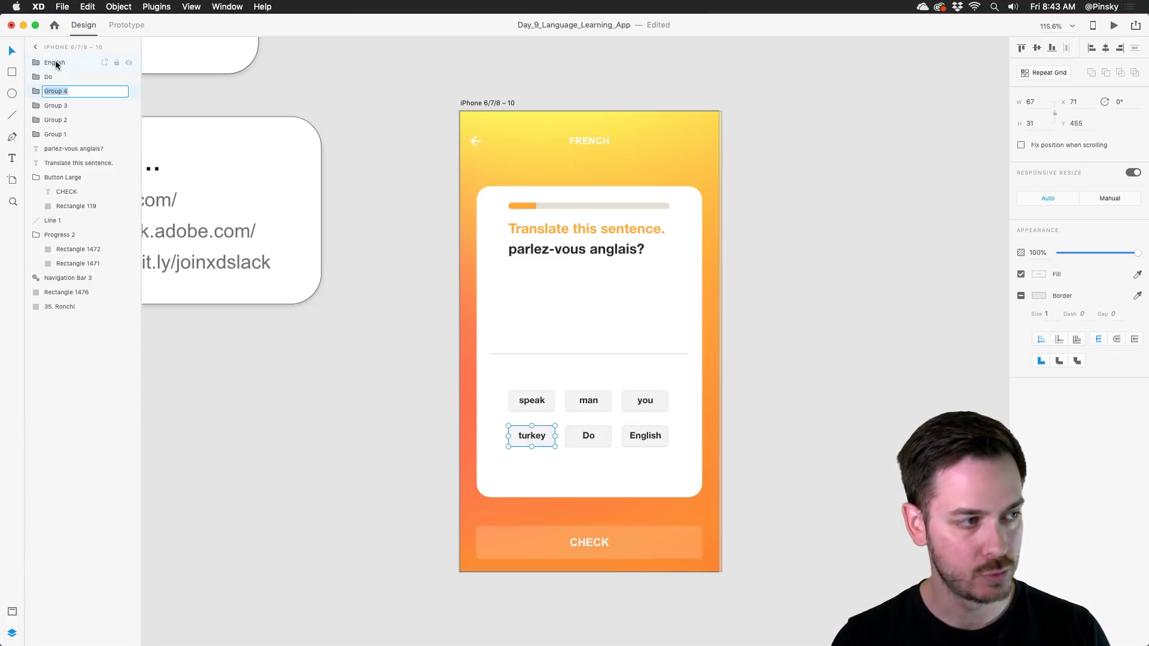
{"action": "type", "text": "turkey"}
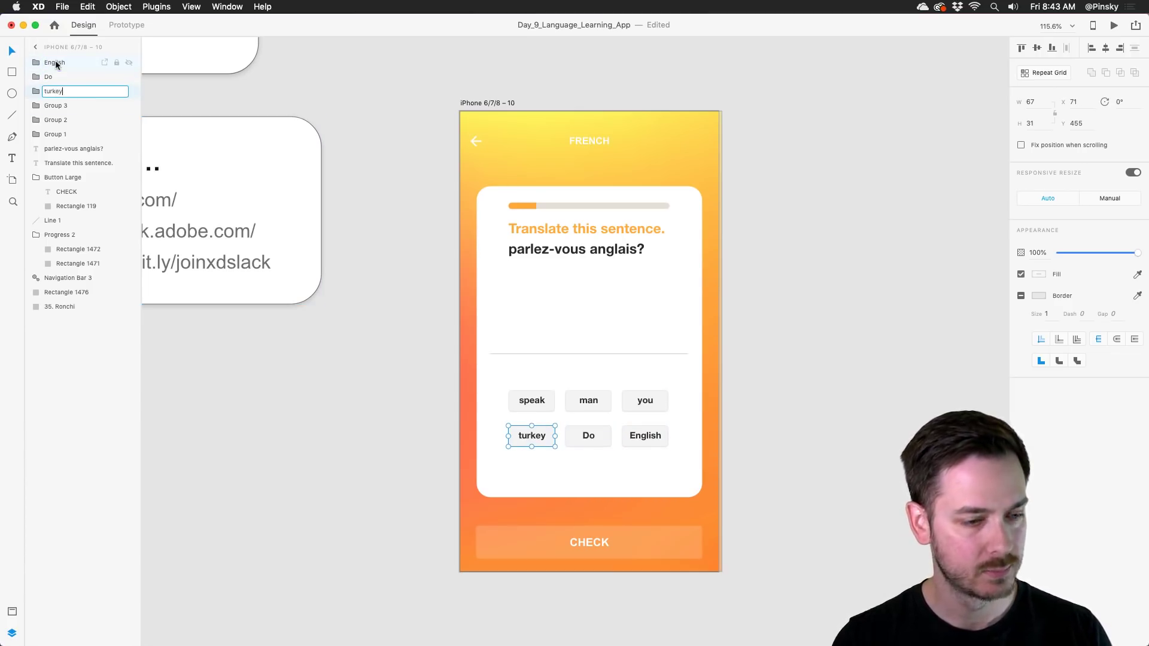
{"action": "key", "text": "Tab"}
Rename the top-row word tile groups Group 3, Group 2 and Group 1 as you, man and speak.
{"action": "type", "text": "you"}
{"action": "key", "text": "Tab"}
{"action": "type", "text": "man"}
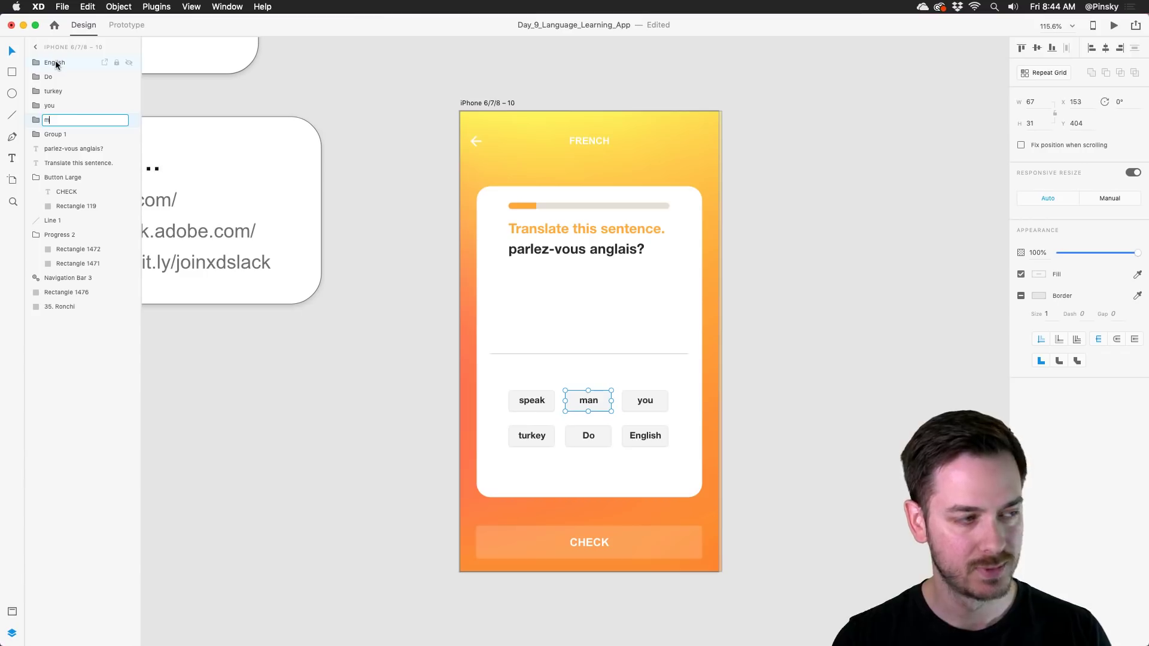
{"action": "key", "text": "Tab"}
{"action": "type", "text": "speak"}
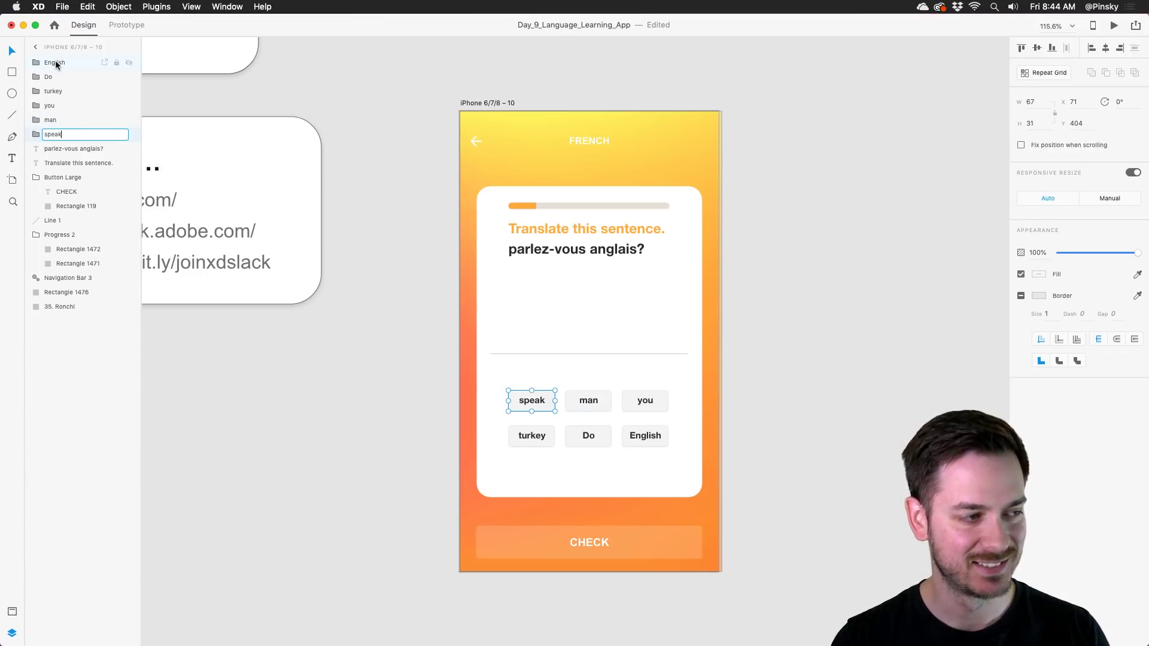
{"action": "key", "text": "Return"}
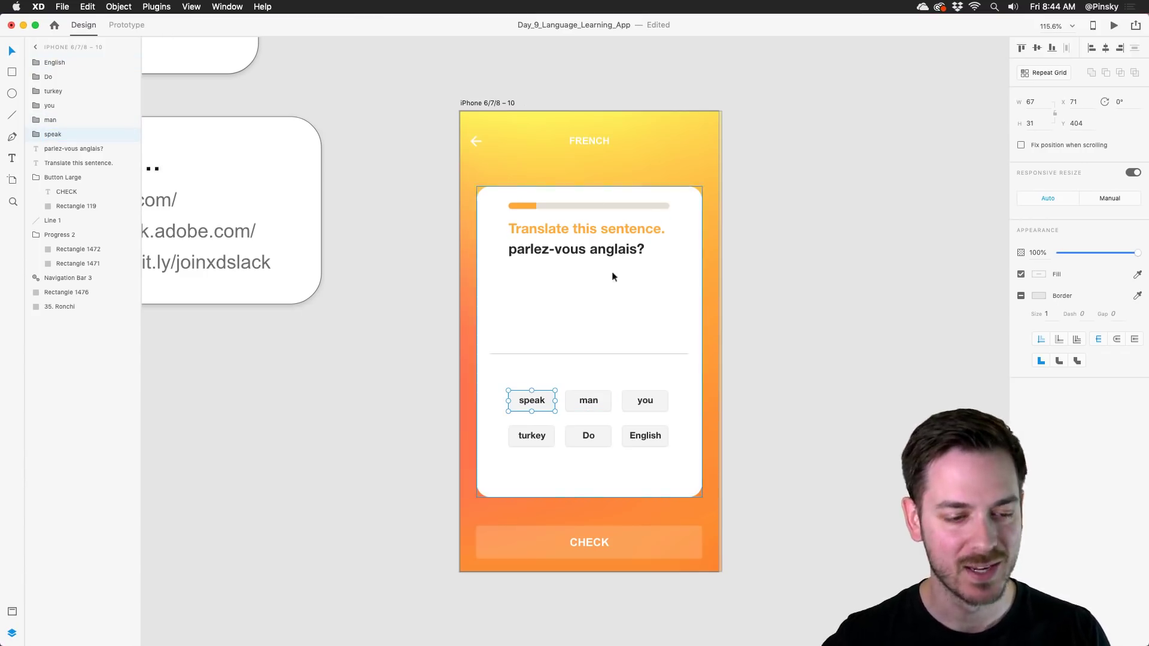
Duplicate the exercise artboard beside the original and move the copy's Do tile onto the start of the answer line.
{"action": "left_click", "coordinate": [602, 293]}
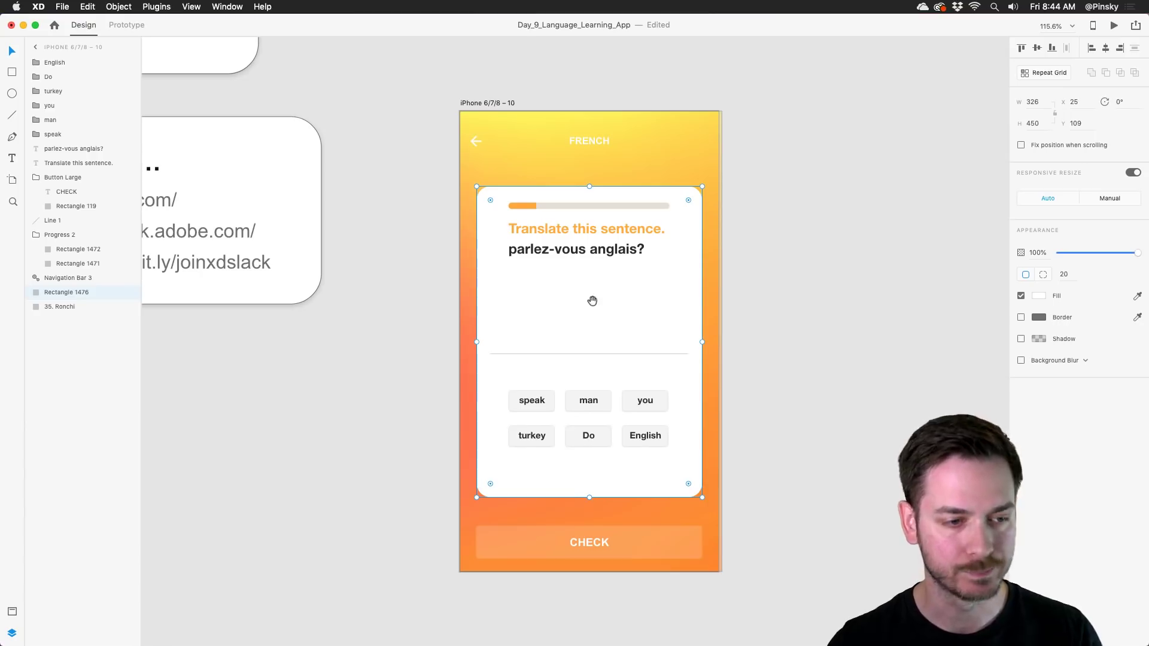
{"action": "left_click_drag", "start_coordinate": [593, 300], "coordinate": [469, 285]}
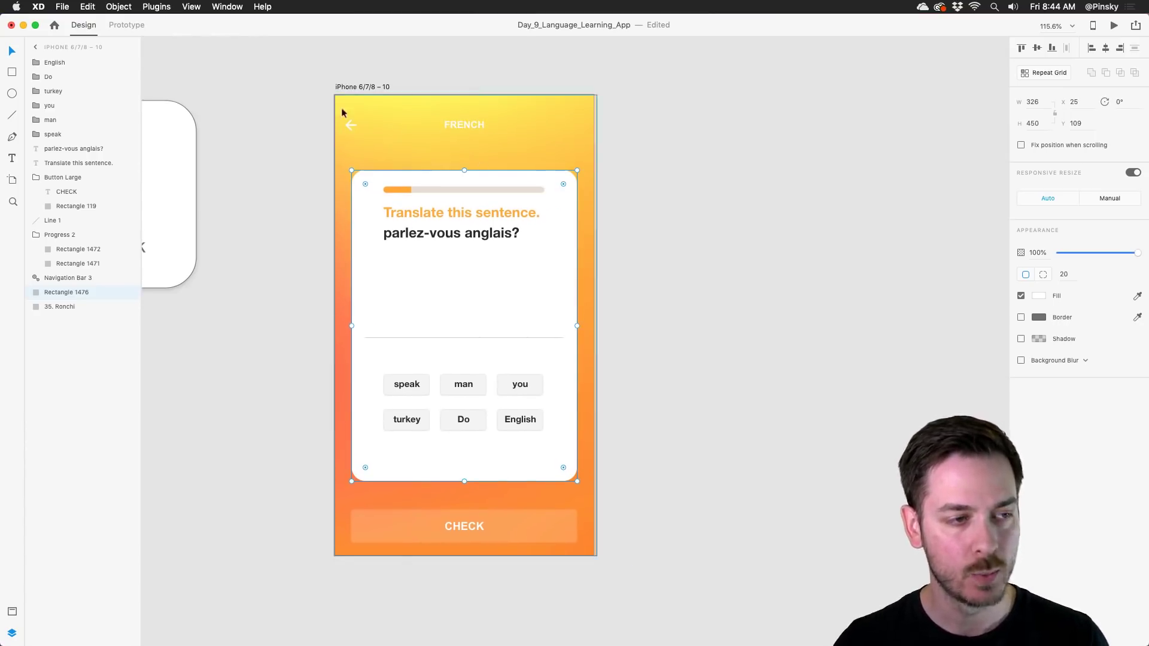
{"action": "left_click_drag", "start_coordinate": [351, 87], "coordinate": [637, 72]}
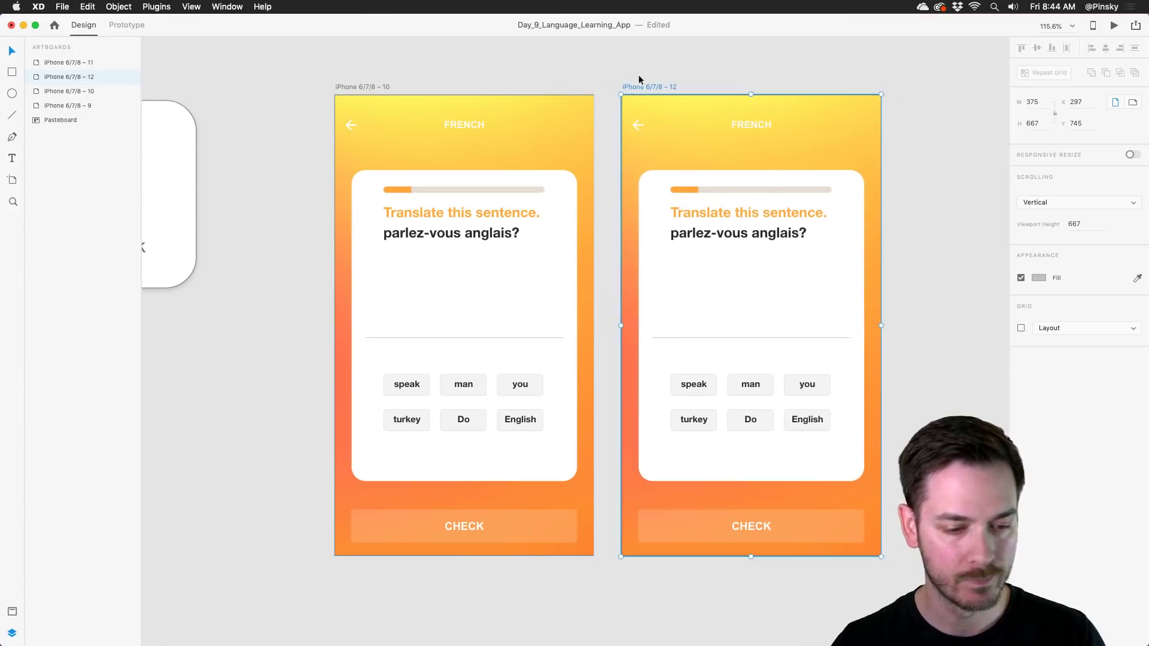
{"action": "left_click_drag", "start_coordinate": [767, 424], "coordinate": [693, 326]}
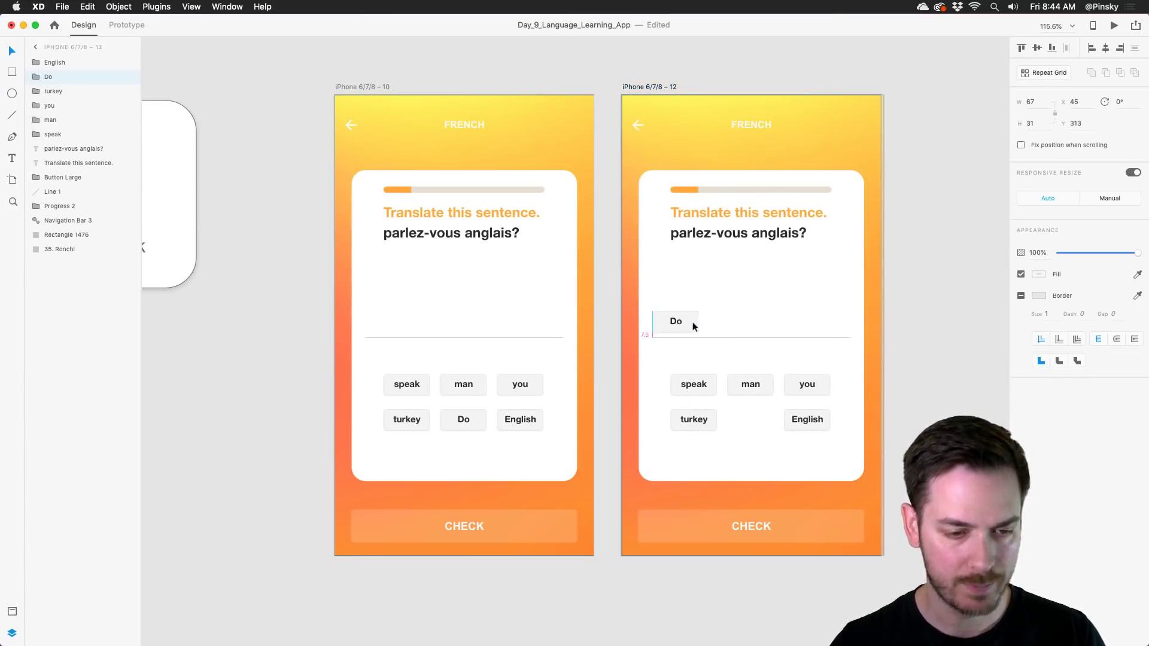
Duplicate the artboard with the placed Do tile and move the copy's you tile next to Do on the answer line.
{"action": "scroll", "coordinate": [694, 326], "scroll_direction": "down", "scroll_amount": 5}
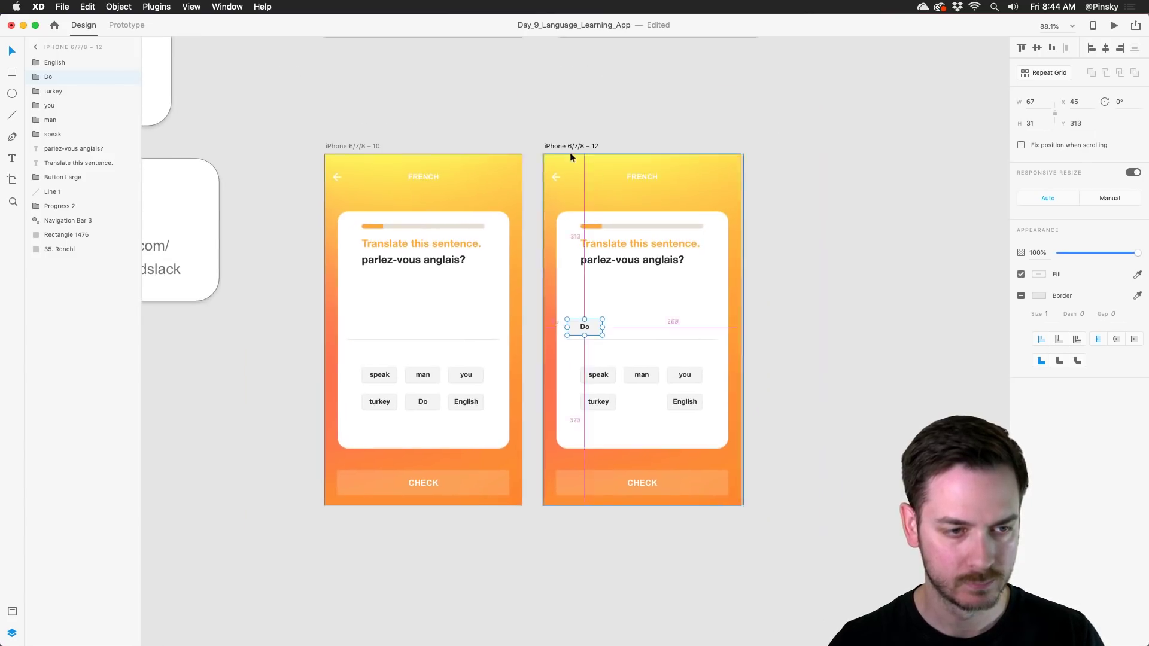
{"action": "left_click_drag", "start_coordinate": [569, 157], "coordinate": [785, 157]}
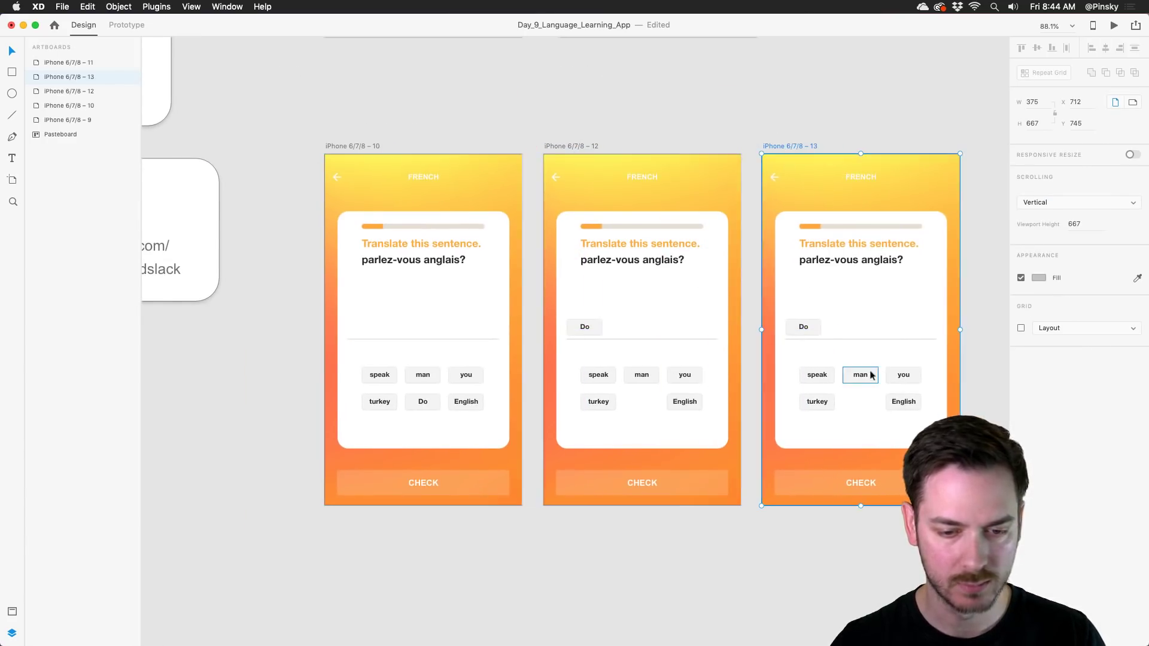
{"action": "left_click_drag", "start_coordinate": [888, 375], "coordinate": [826, 321]}
Duplicate the "Do you" artboard and move the copy's speak tile after you on the answer line.
{"action": "scroll", "coordinate": [827, 322], "scroll_direction": "right", "scroll_amount": 5}
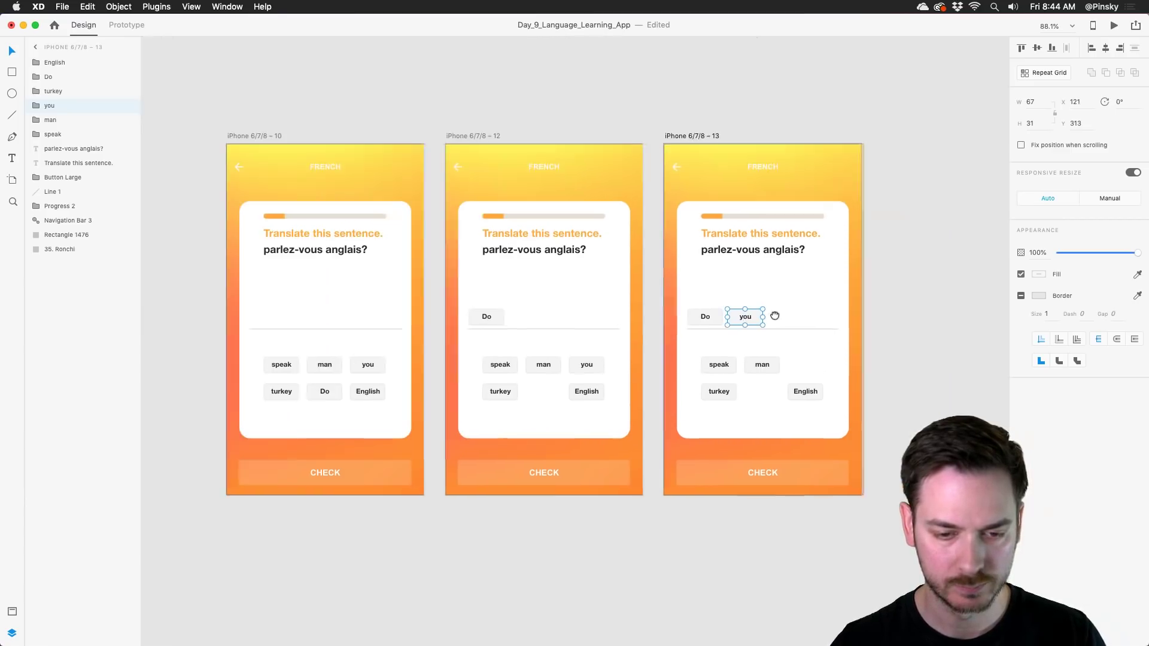
{"action": "left_click_drag", "start_coordinate": [610, 141], "coordinate": [828, 145]}
{"action": "left_click_drag", "start_coordinate": [877, 368], "coordinate": [945, 307]}
Duplicate the "Do you speak" artboard and move the copy's English tile to the end of the answer line.
{"action": "scroll", "coordinate": [945, 307], "scroll_direction": "right", "scroll_amount": 5}
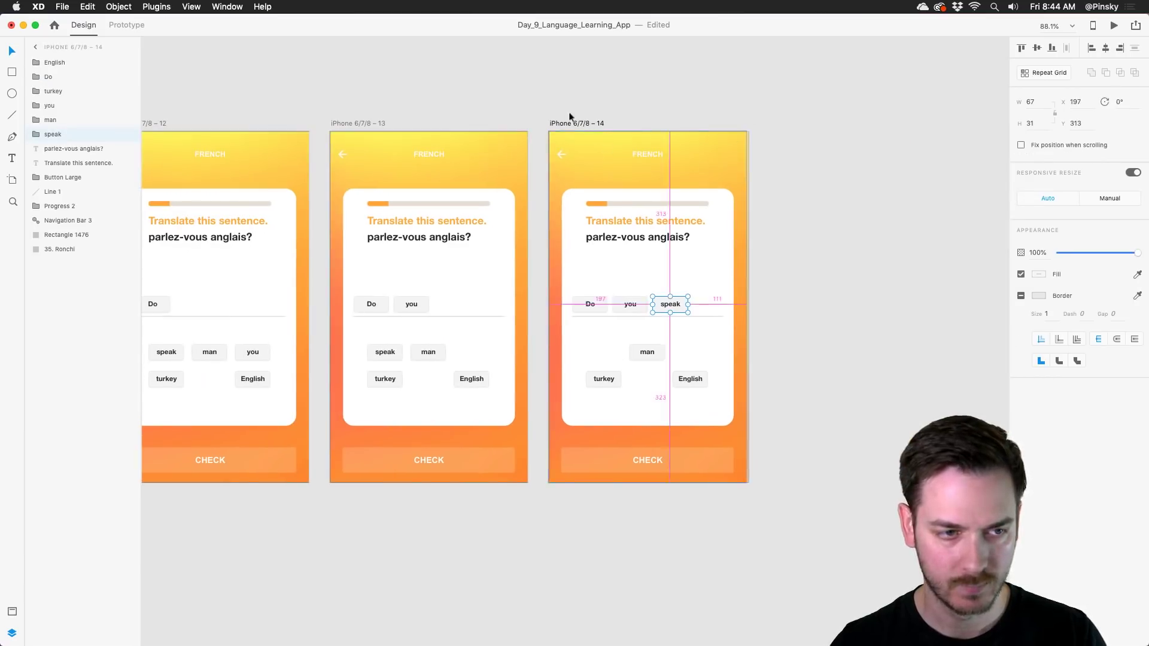
{"action": "left_click_drag", "start_coordinate": [569, 120], "coordinate": [787, 142]}
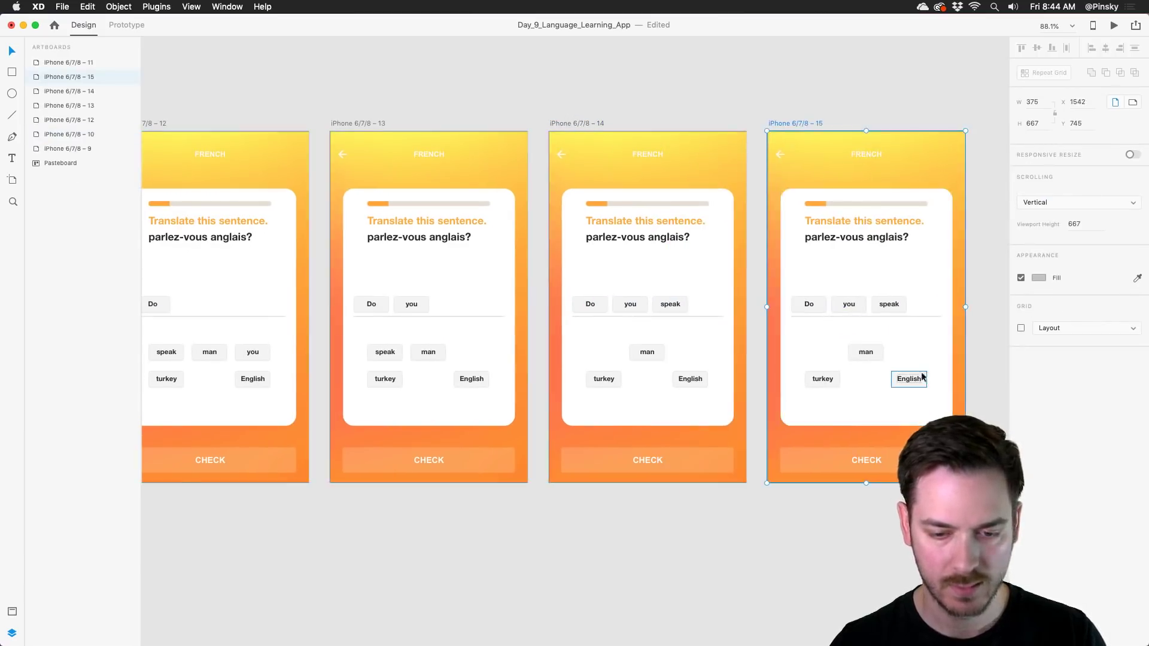
{"action": "left_click_drag", "start_coordinate": [925, 375], "coordinate": [941, 303]}
{"action": "left_click", "coordinate": [918, 361]}
{"action": "left_click", "coordinate": [913, 300]}
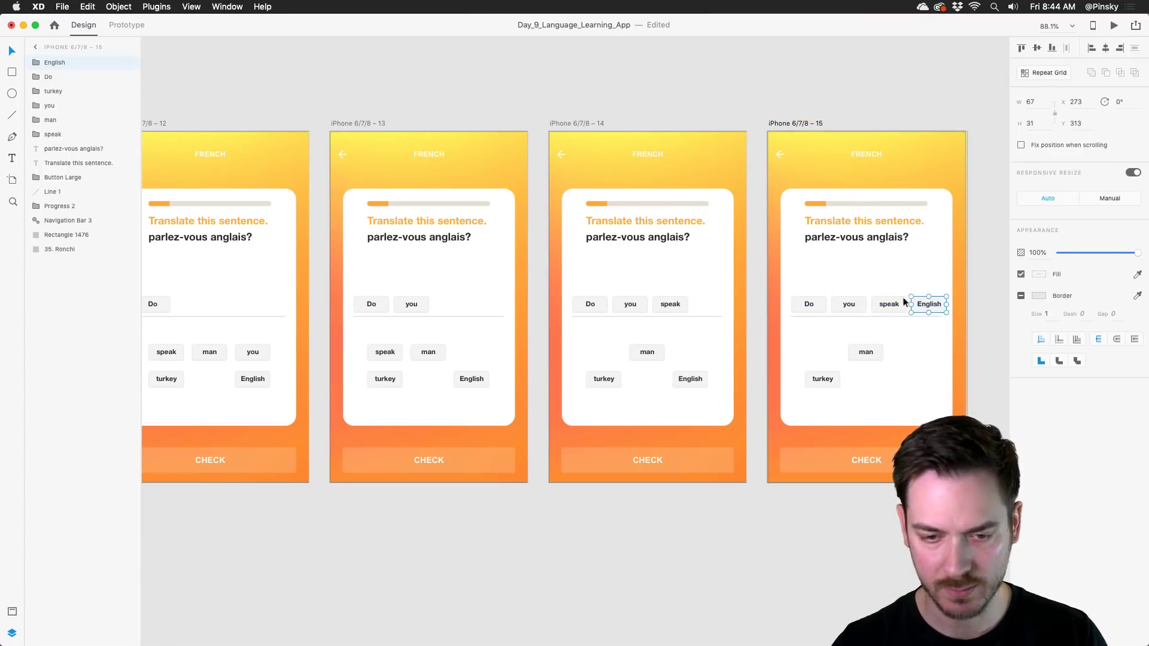
Try to shift the four answer tiles Do, you, speak and English together along the answer line.
{"action": "left_click", "coordinate": [888, 304], "text": "shift"}
{"action": "left_click", "coordinate": [849, 304], "text": "shift"}
{"action": "left_click", "coordinate": [810, 304], "text": "shift"}
{"action": "key", "text": "shift+Left"}
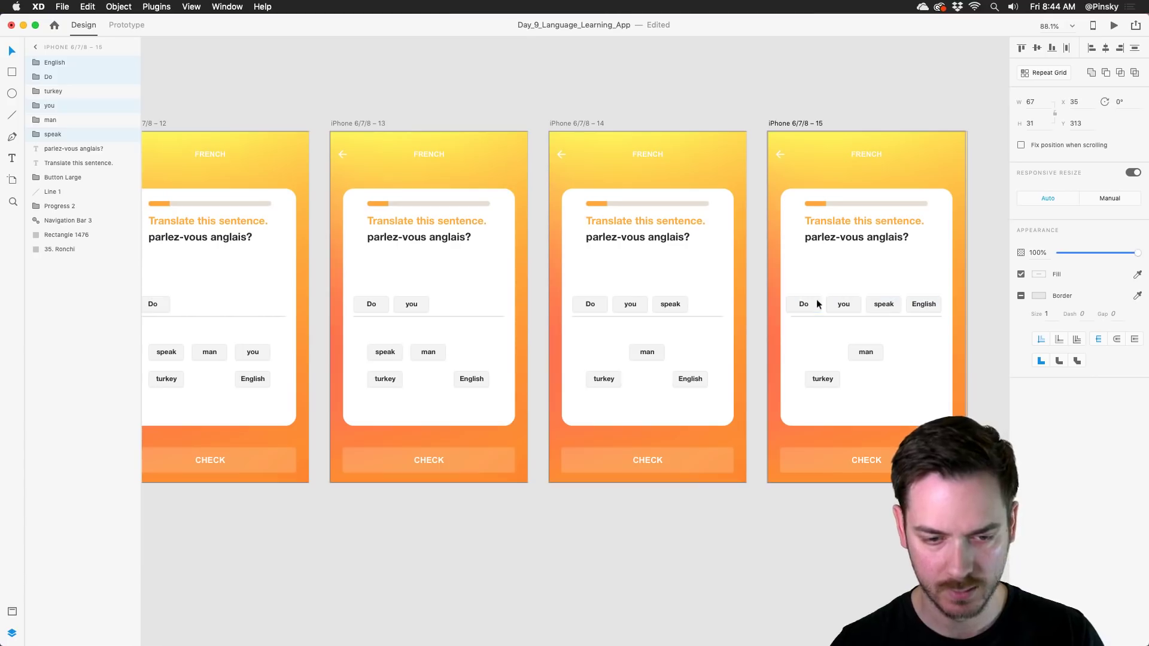
{"action": "key", "text": "shift+Right"}
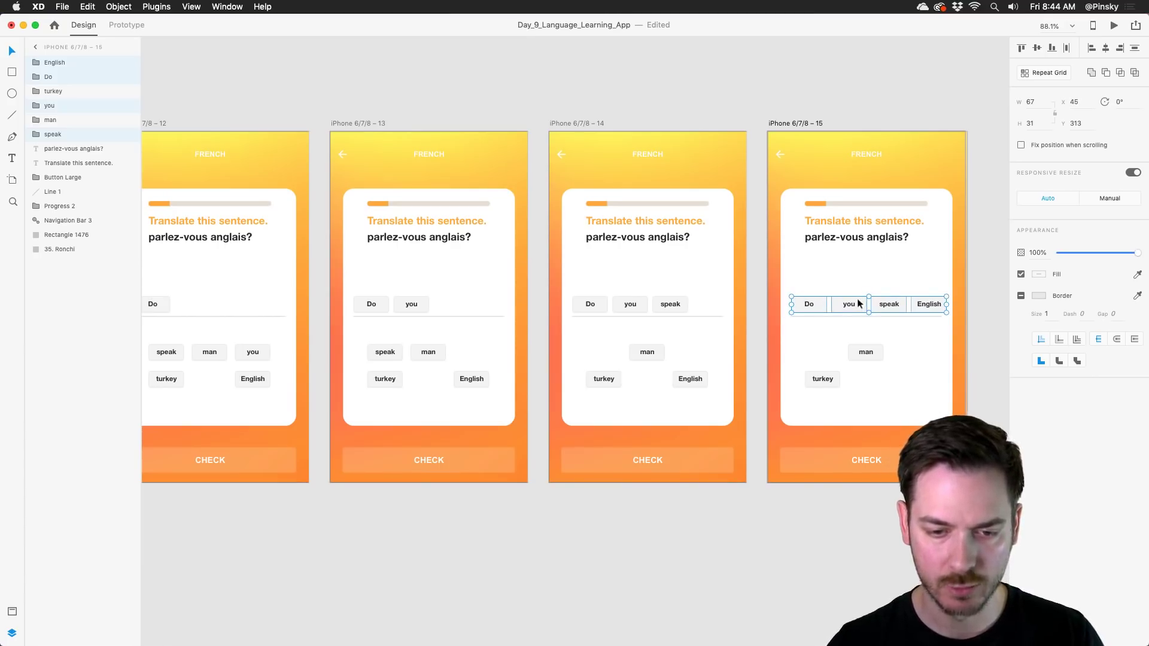
{"action": "left_click_drag", "start_coordinate": [858, 303], "coordinate": [854, 302]}
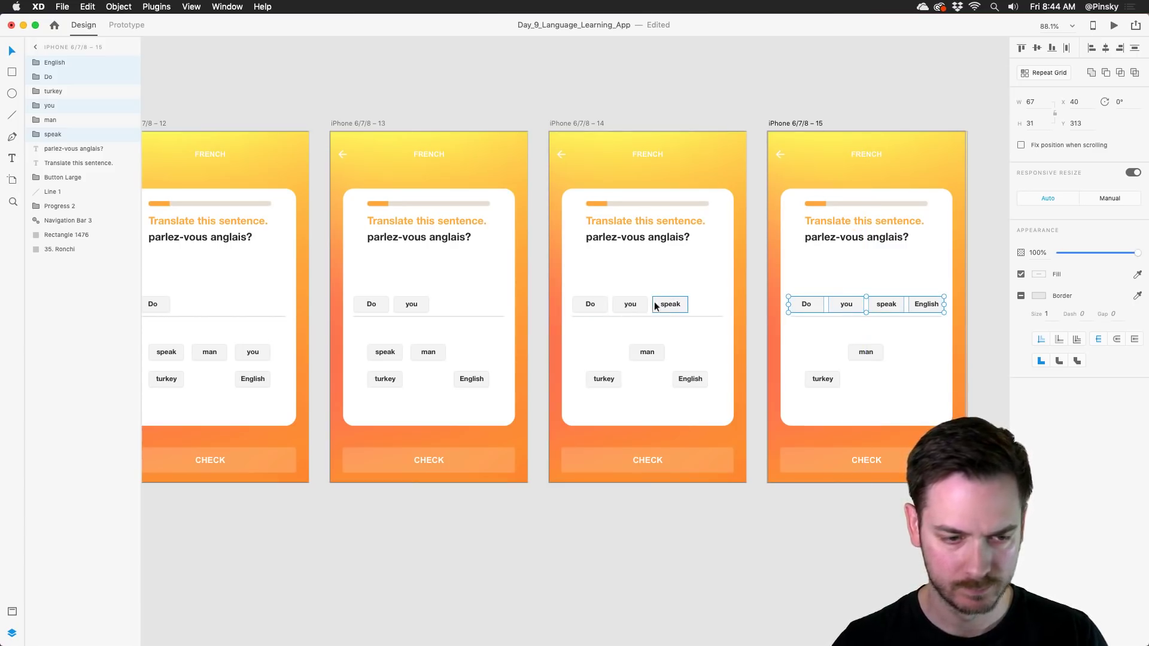
{"action": "left_click", "coordinate": [933, 376]}
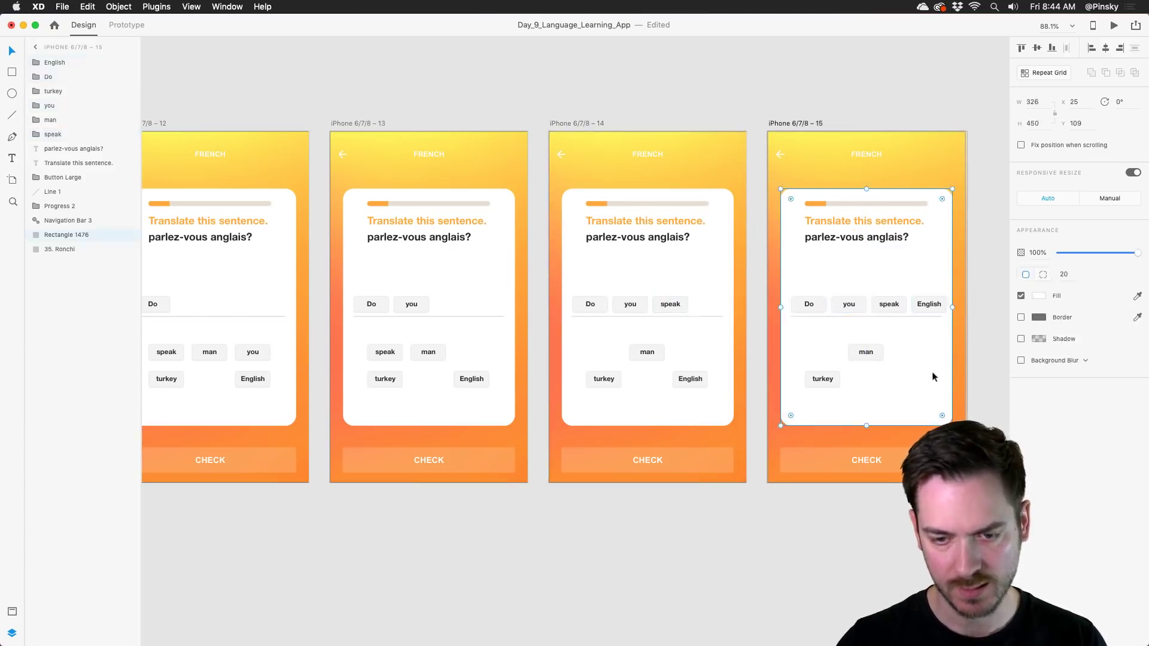
Set the CHECK button rectangle's opacity to 100% on the artboard where only Do is placed.
{"action": "scroll", "coordinate": [815, 303], "scroll_direction": "right", "scroll_amount": 3}
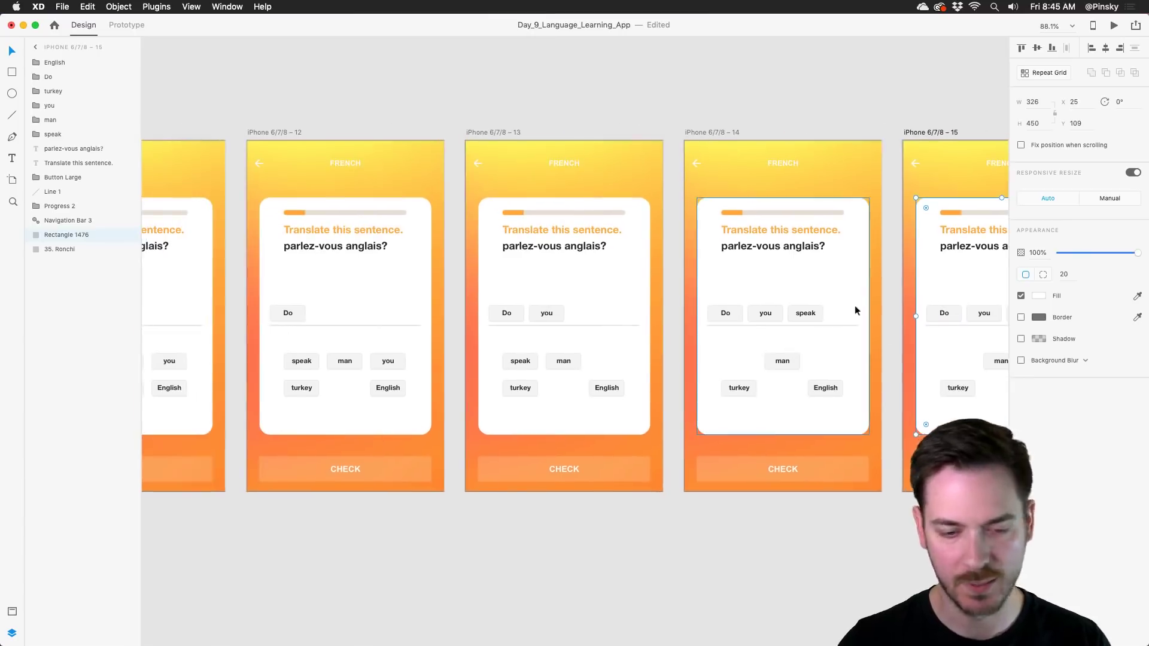
{"action": "scroll", "coordinate": [448, 303], "scroll_direction": "left", "scroll_amount": 5}
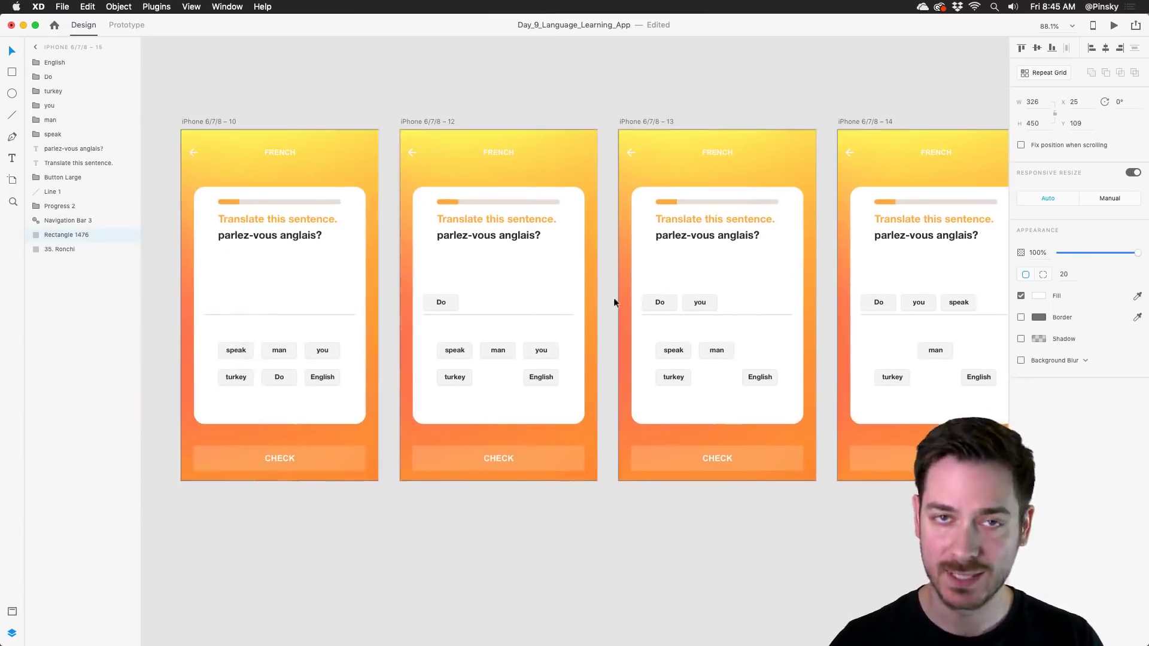
{"action": "scroll", "coordinate": [615, 307], "scroll_direction": "left", "scroll_amount": 2}
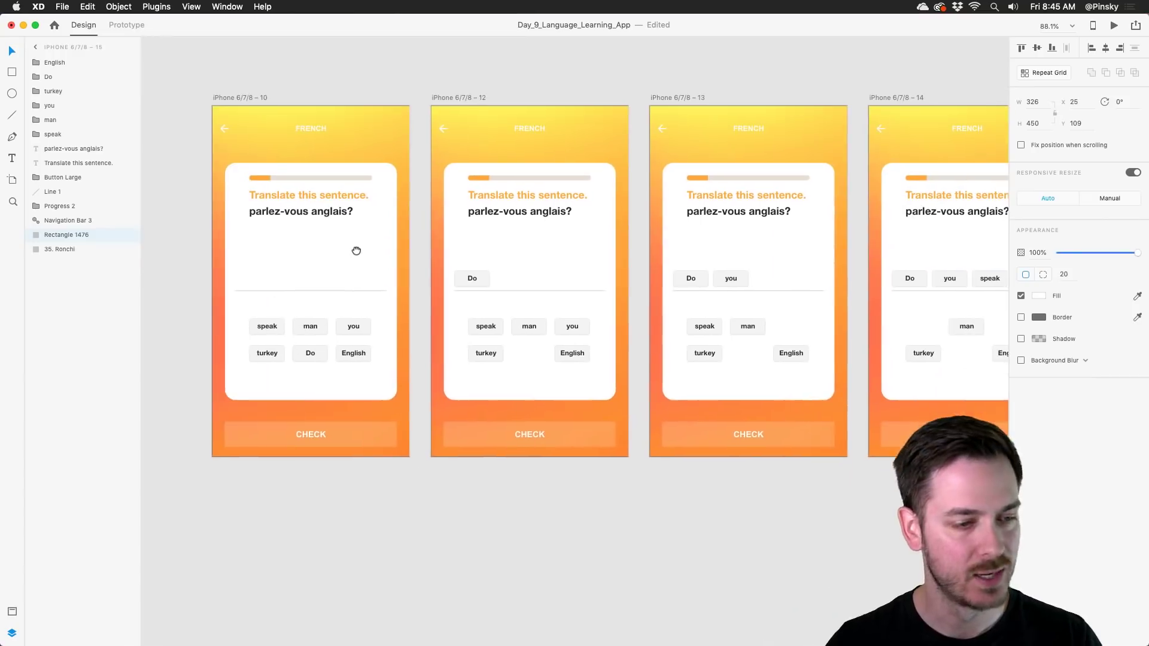
{"action": "scroll", "coordinate": [463, 269], "scroll_direction": "right", "scroll_amount": 3}
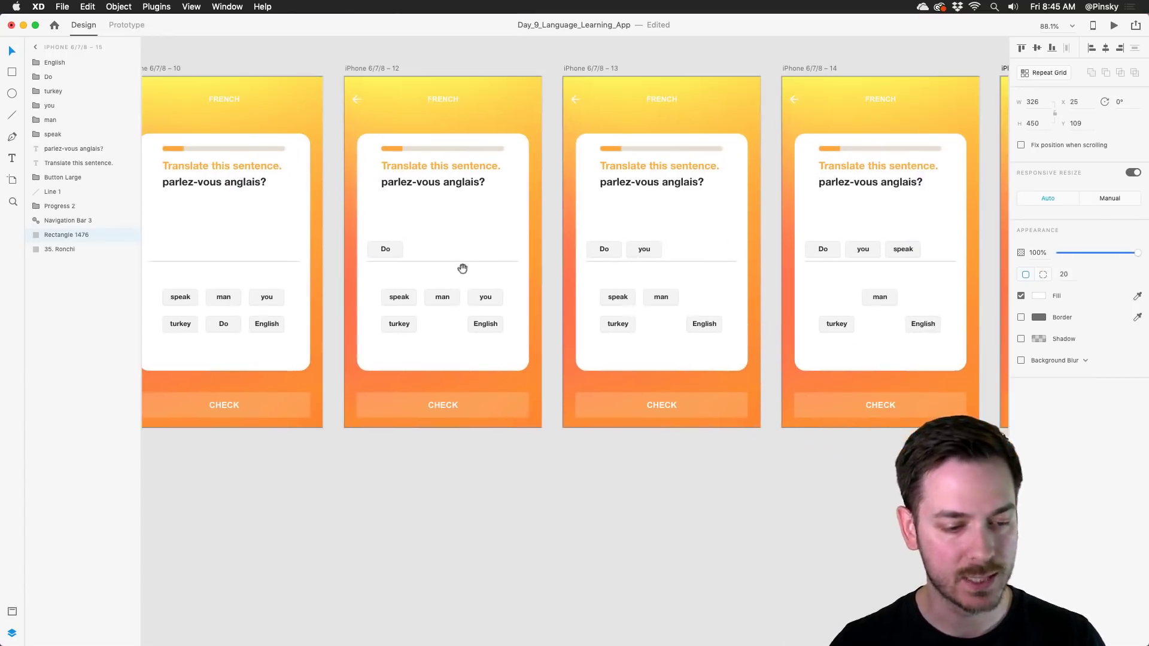
{"action": "left_click", "coordinate": [390, 406]}
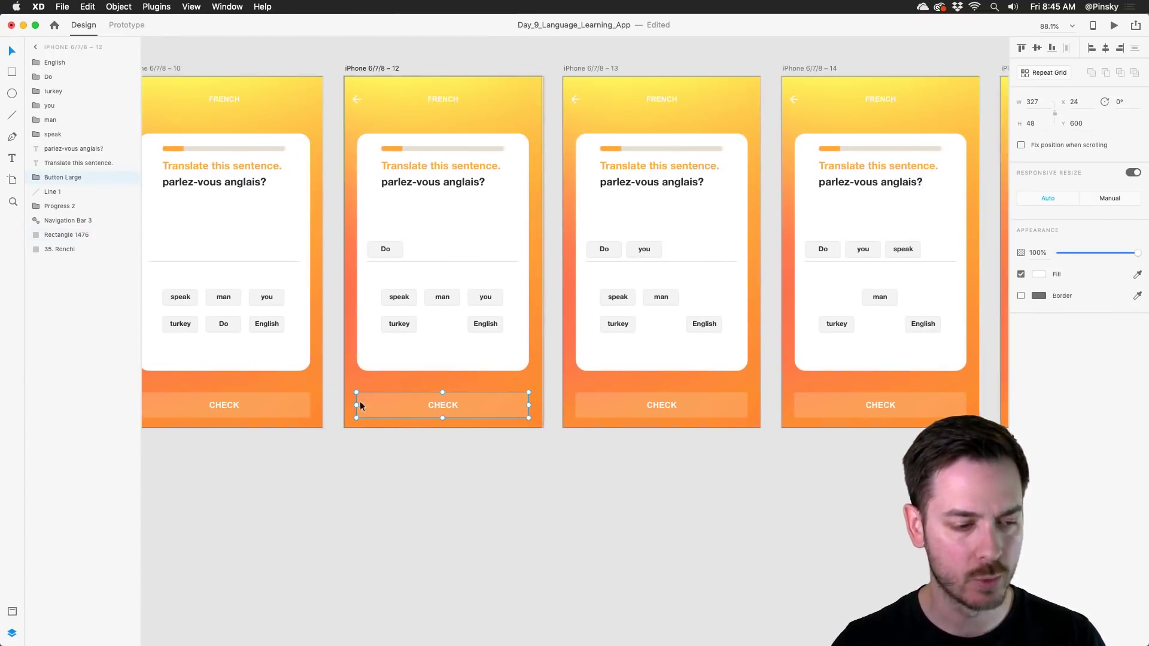
{"action": "scroll", "coordinate": [360, 405], "scroll_direction": "left", "scroll_amount": 2}
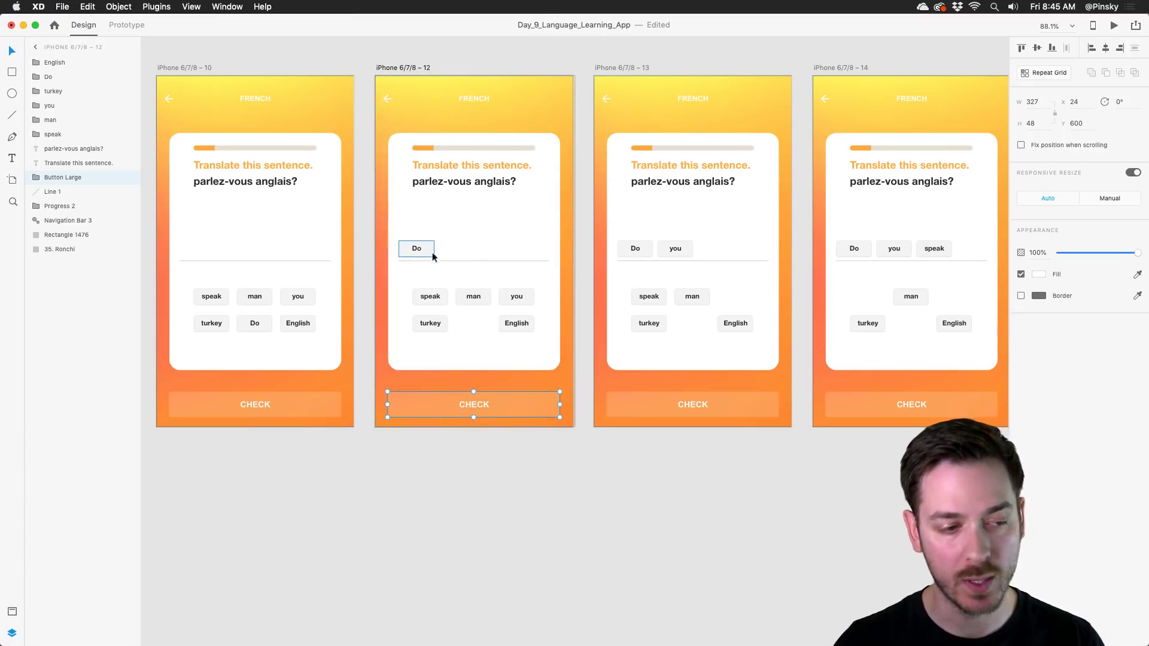
{"action": "double_click", "coordinate": [522, 404]}
{"action": "key", "text": "0"}
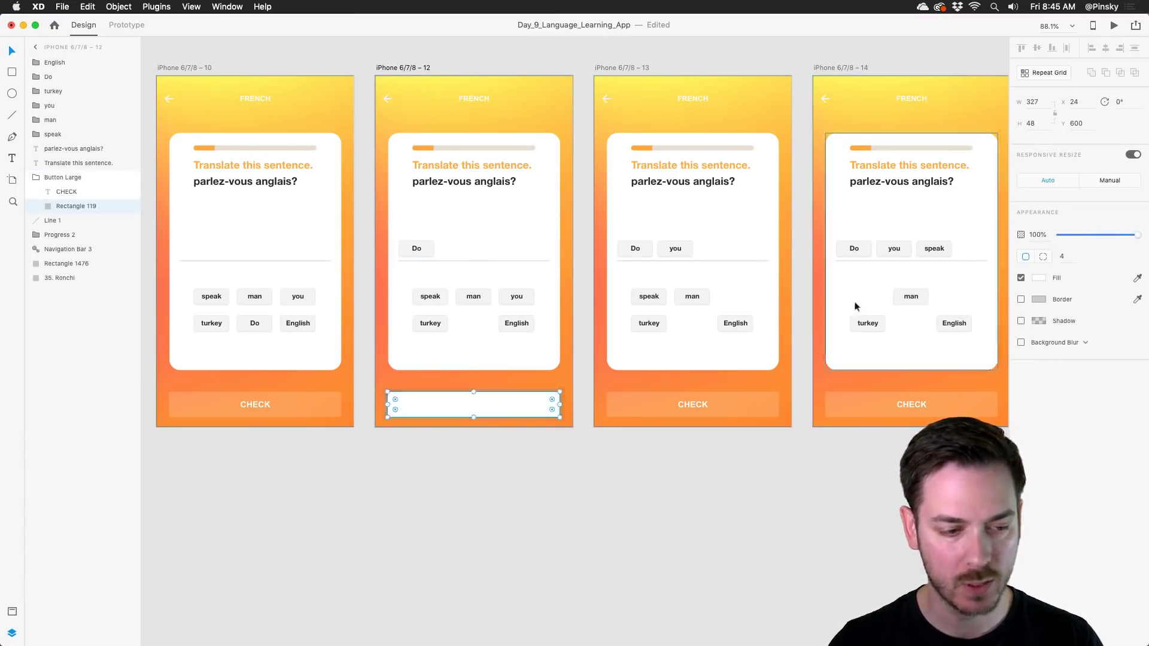
Recolor the CHECK text on the white button with orange sampled from the artboard background.
{"action": "left_click", "coordinate": [475, 407]}
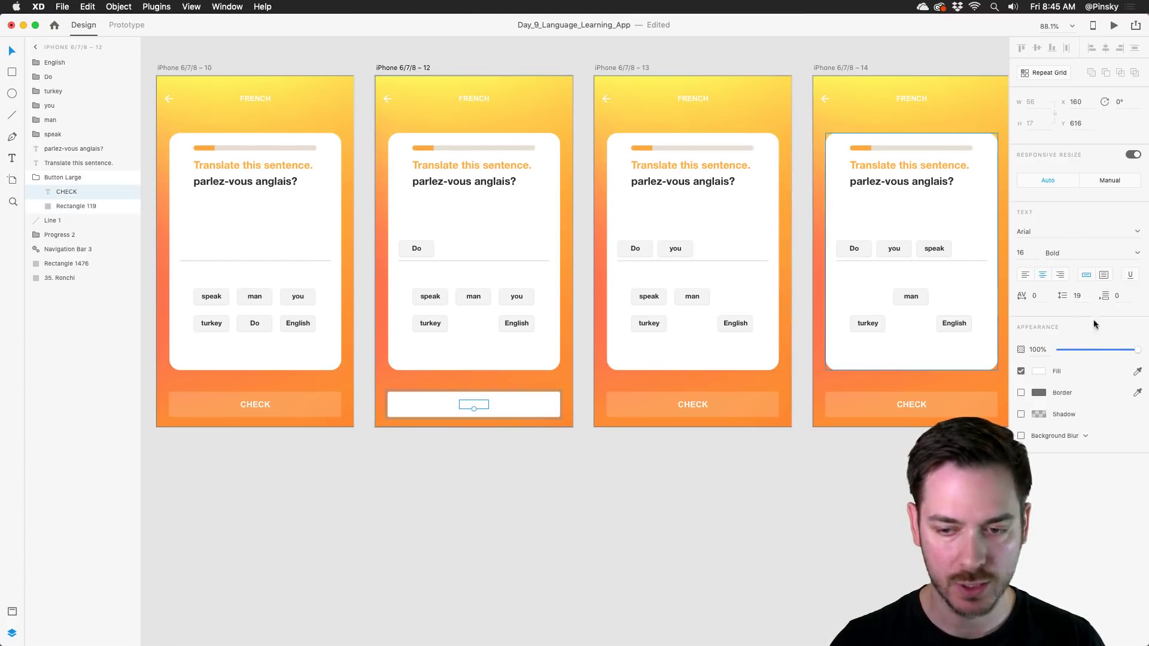
{"action": "left_click", "coordinate": [1136, 371]}
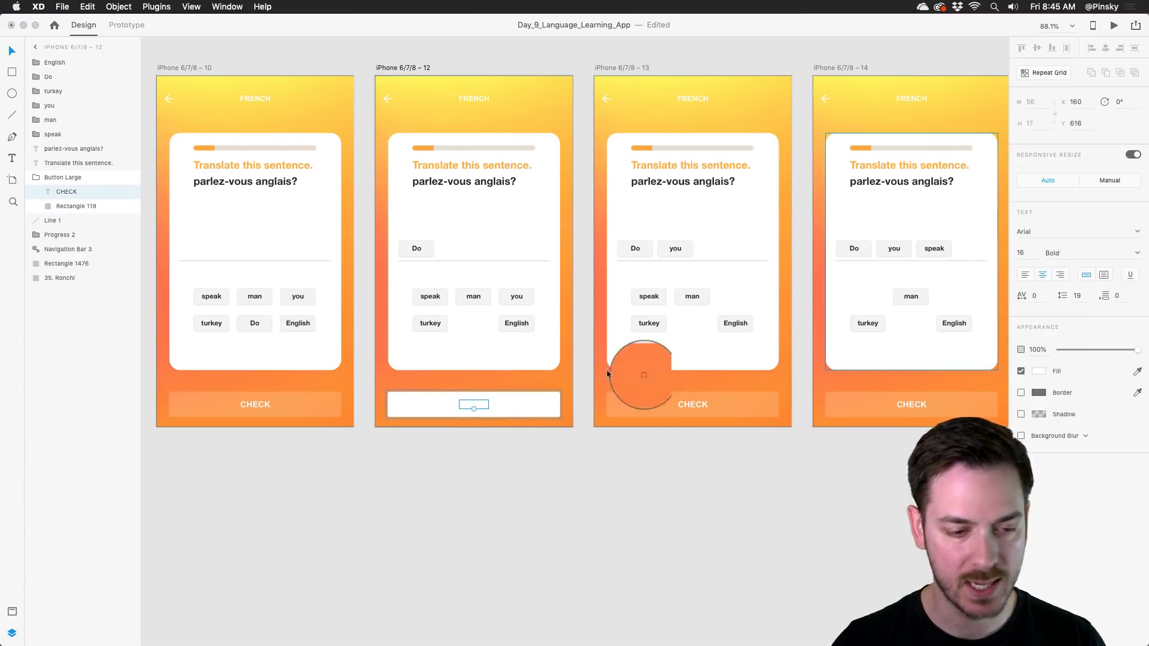
{"action": "left_click", "coordinate": [519, 377]}
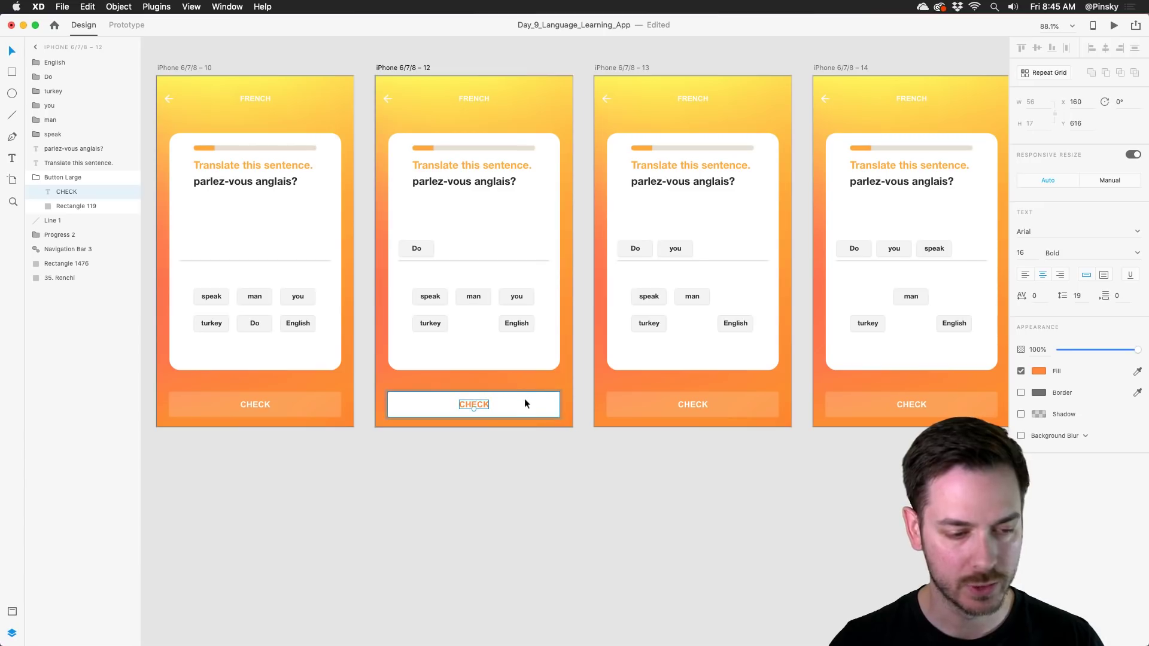
Copy the white CHECK button and replace the faded CHECK buttons on the "Do you" and "Do you speak" artboards with it.
{"action": "left_click", "coordinate": [524, 399], "text": "shift"}
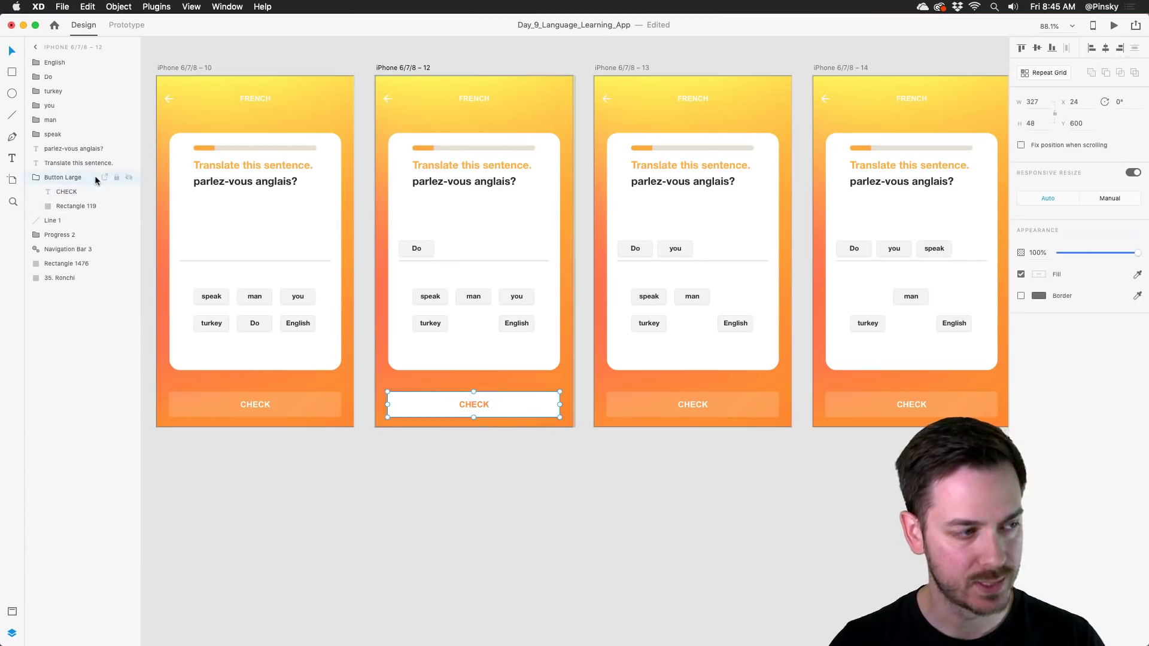
{"action": "left_click", "coordinate": [666, 404]}
{"action": "key", "text": "Delete"}
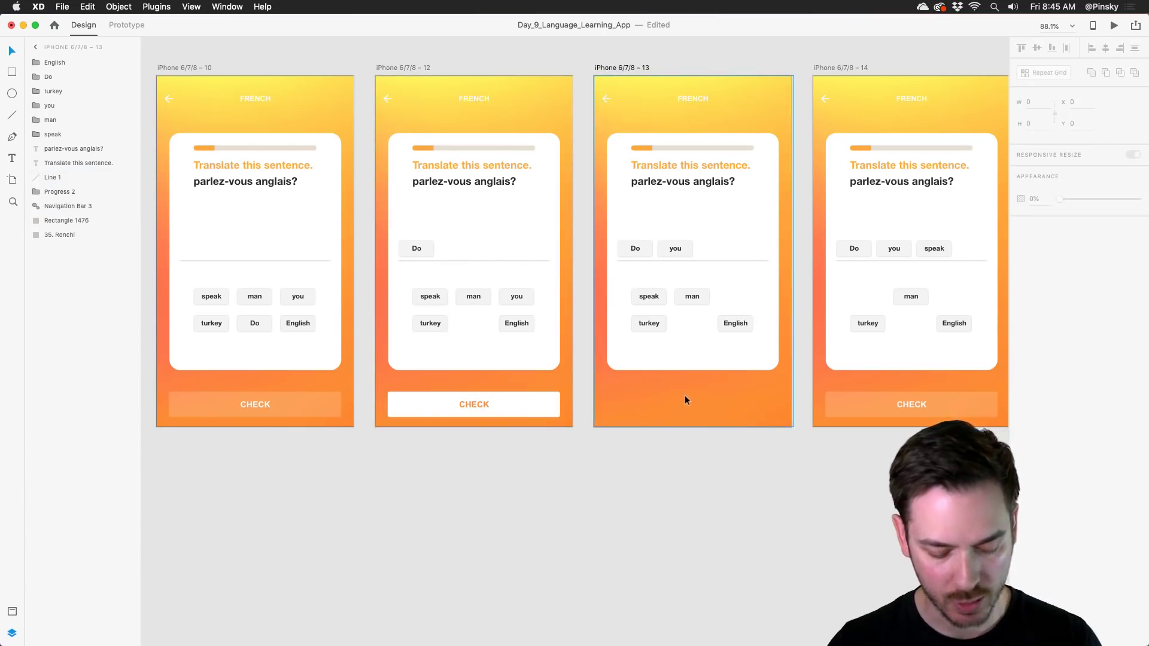
{"action": "key", "text": "super+v"}
{"action": "left_click", "coordinate": [871, 406]}
{"action": "key", "text": "Delete"}
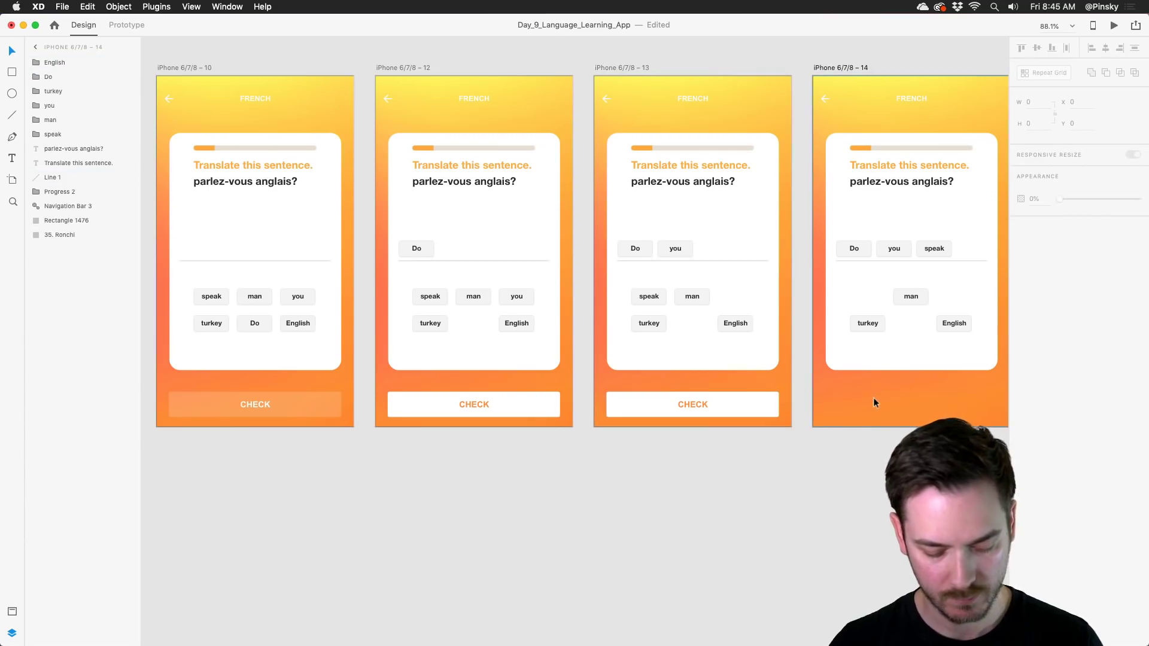
{"action": "key", "text": "super+v"}
Replace the faded CHECK button on the "Do you speak English" artboard with the copied white CHECK button.
{"action": "scroll", "coordinate": [862, 379], "scroll_direction": "right", "scroll_amount": 5}
{"action": "left_click", "coordinate": [892, 378]}
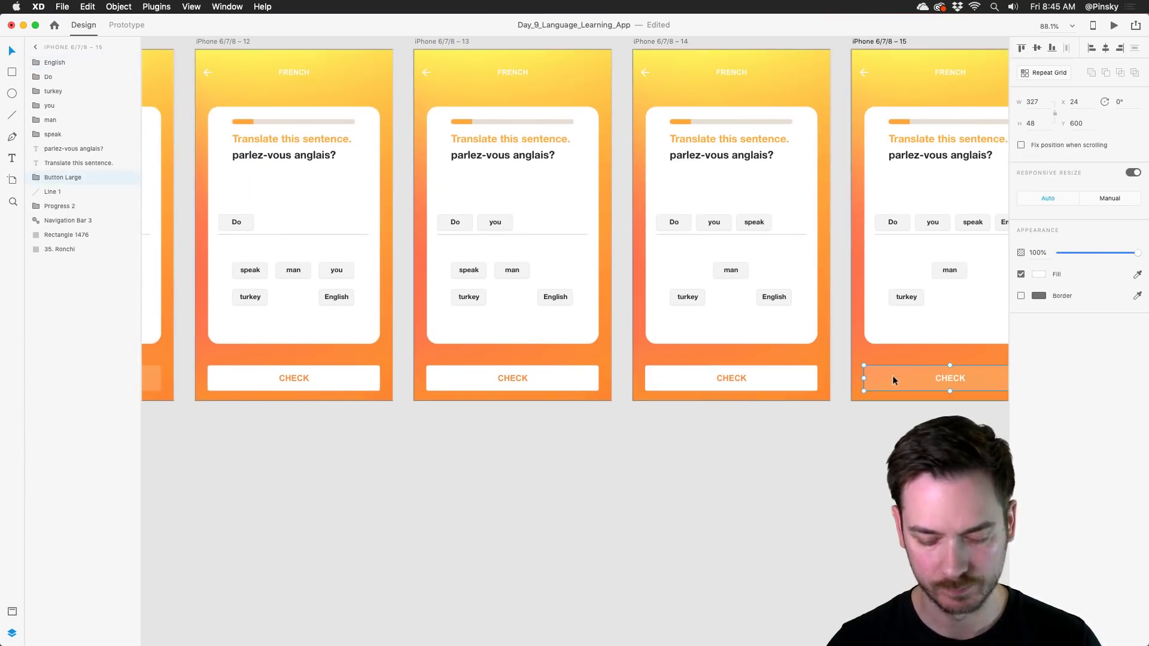
{"action": "key", "text": "Delete"}
{"action": "key", "text": "super+v"}
Switch to prototyping and link the Do tile on the empty-answer artboard to the artboard where only Do is placed.
{"action": "left_click_drag", "start_coordinate": [623, 302], "coordinate": [424, 286]}
{"action": "scroll", "coordinate": [444, 264], "scroll_direction": "left", "scroll_amount": 5}
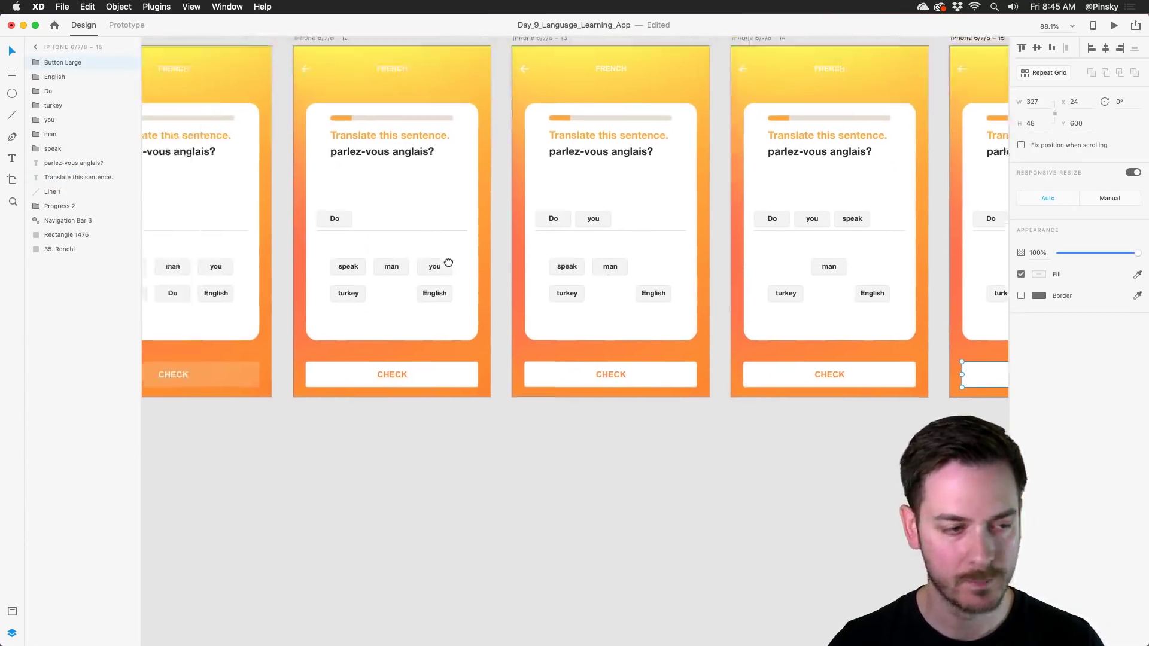
{"action": "scroll", "coordinate": [469, 310], "scroll_direction": "down", "scroll_amount": 5}
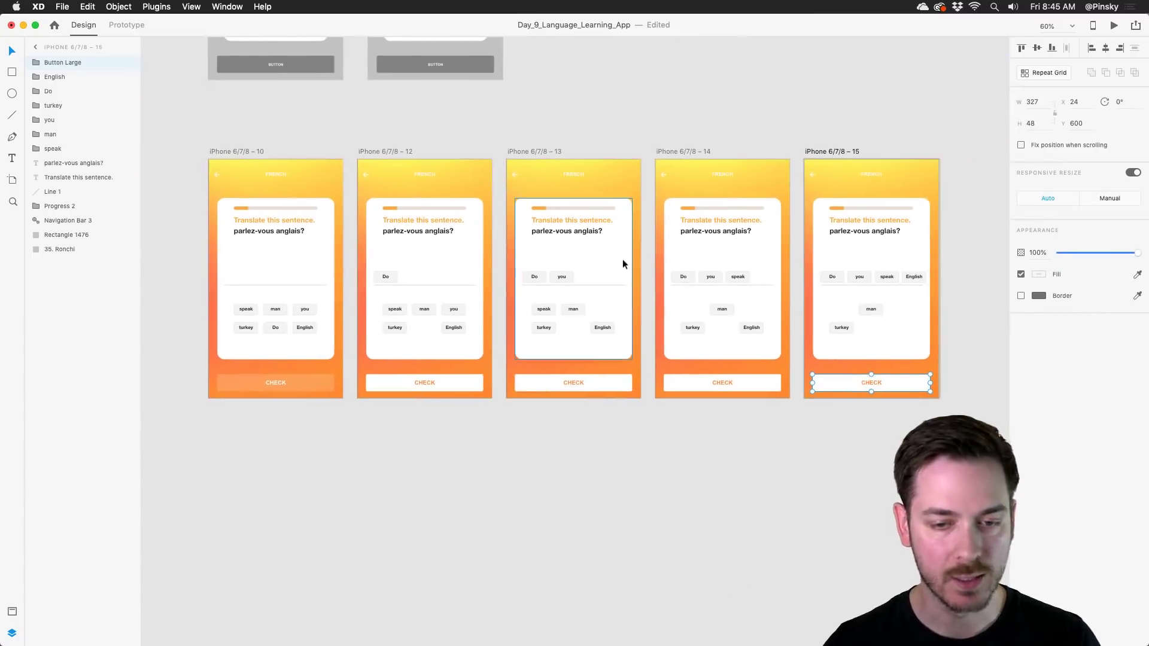
{"action": "left_click_drag", "start_coordinate": [441, 249], "coordinate": [492, 237]}
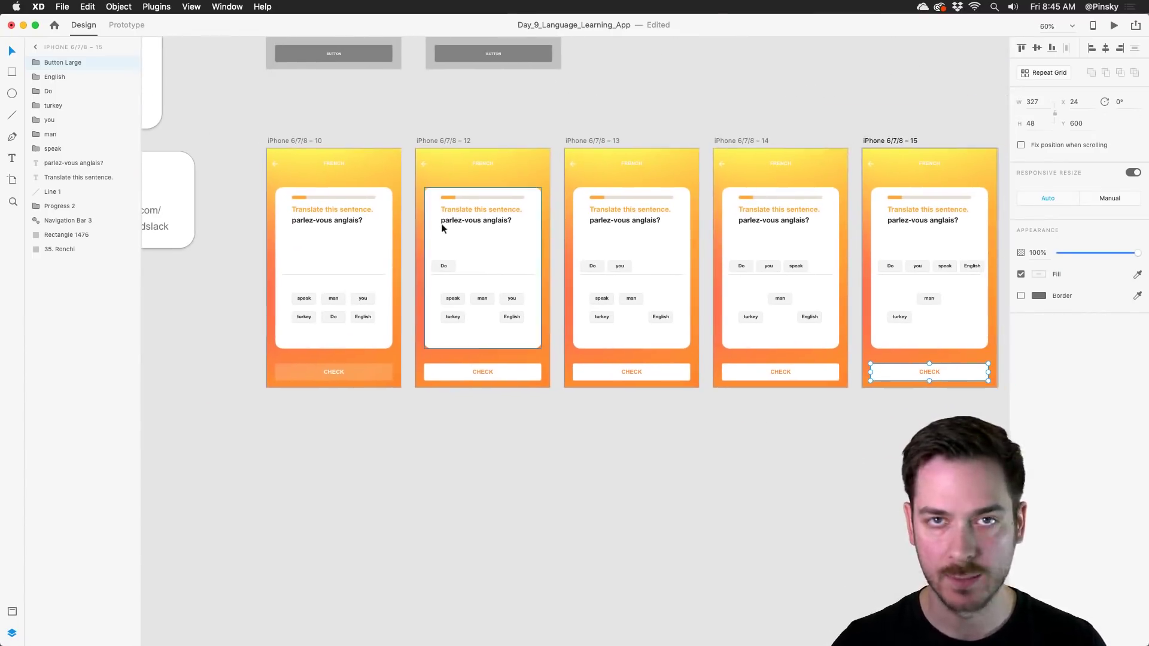
{"action": "left_click", "coordinate": [136, 25]}
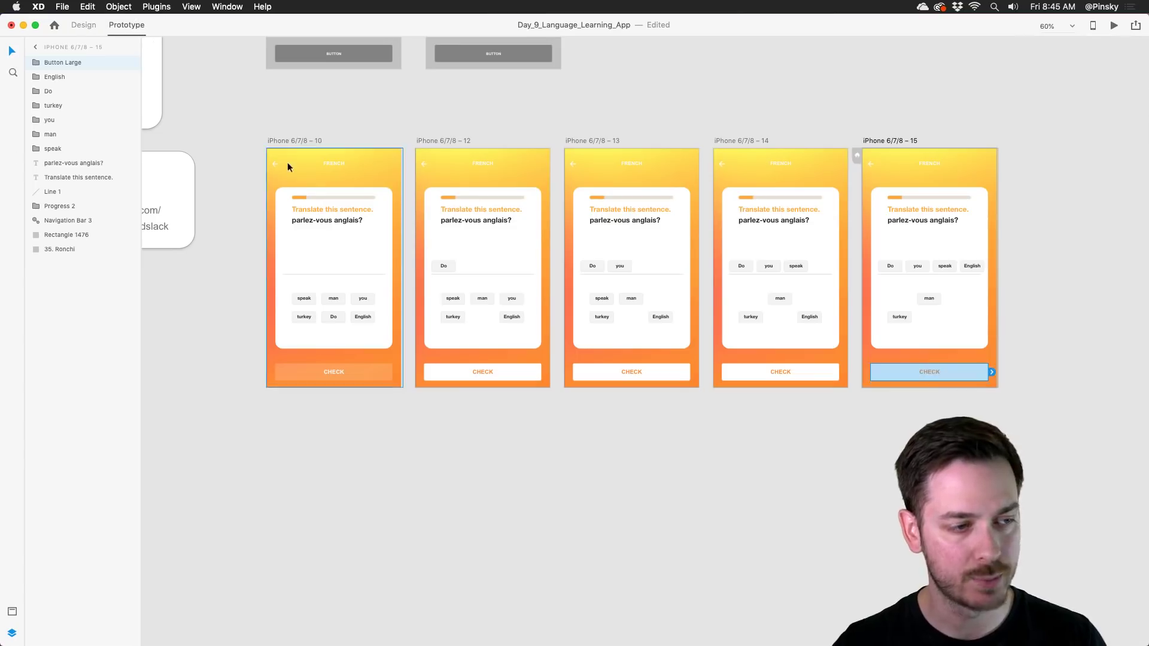
{"action": "scroll", "coordinate": [291, 162], "scroll_direction": "up", "scroll_amount": 5}
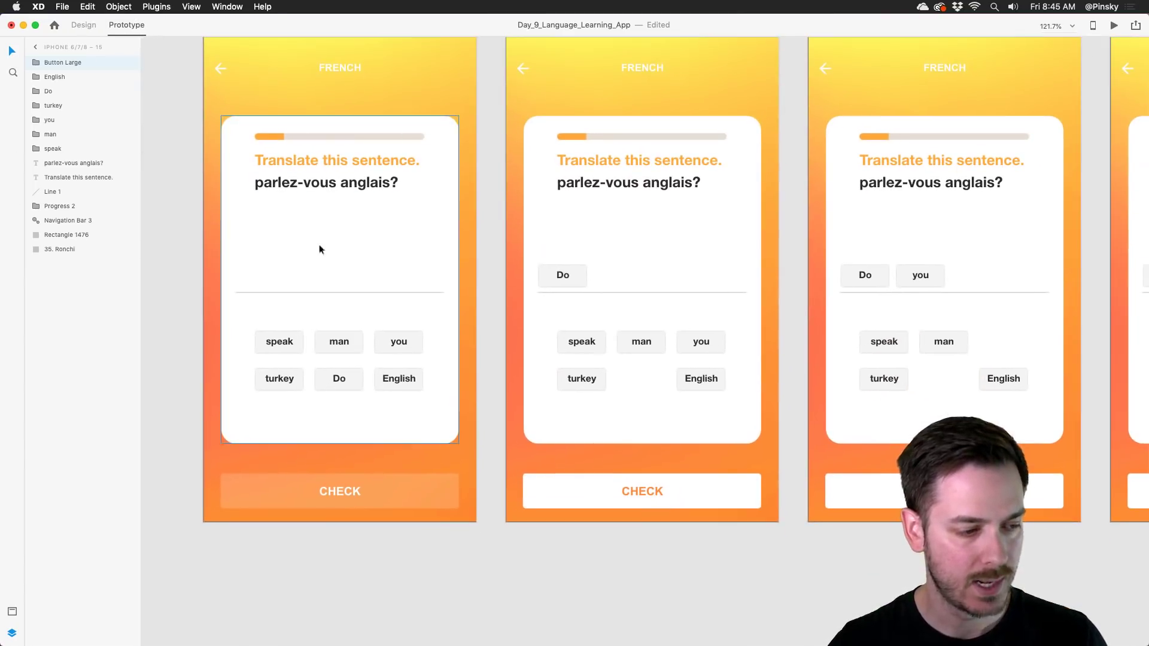
{"action": "left_click", "coordinate": [354, 381]}
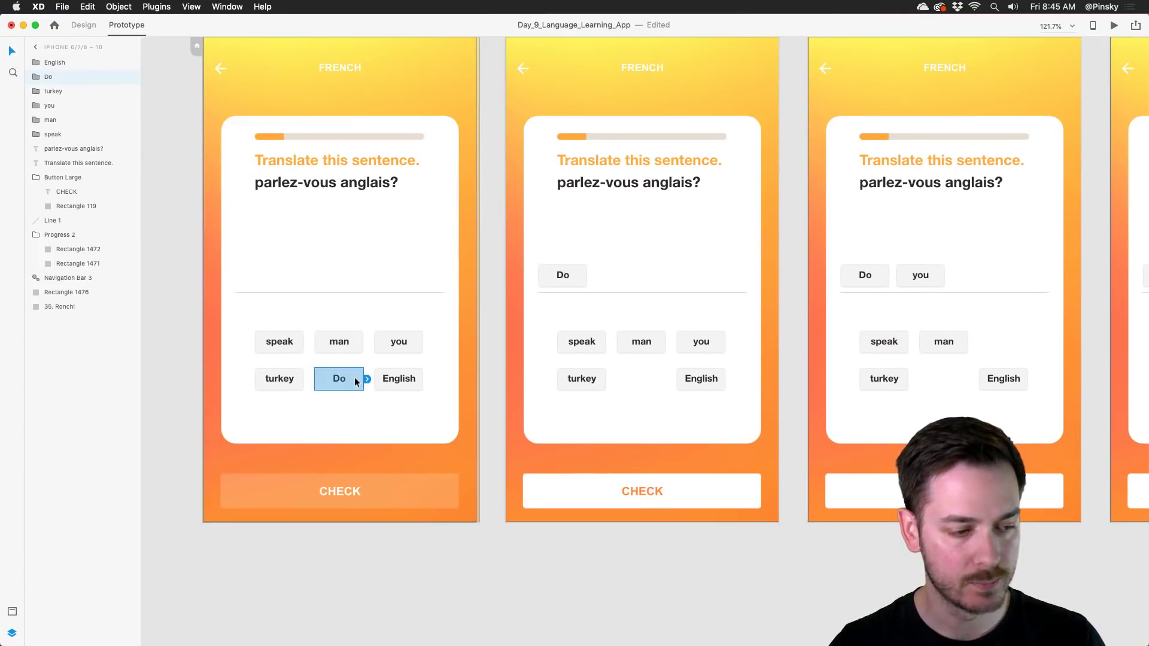
{"action": "left_click_drag", "start_coordinate": [367, 378], "coordinate": [551, 249]}
Set the Do link to a Tap trigger with Auto-Animate, Snap easing and a 0.4 s duration.
{"action": "left_click", "coordinate": [464, 76]}
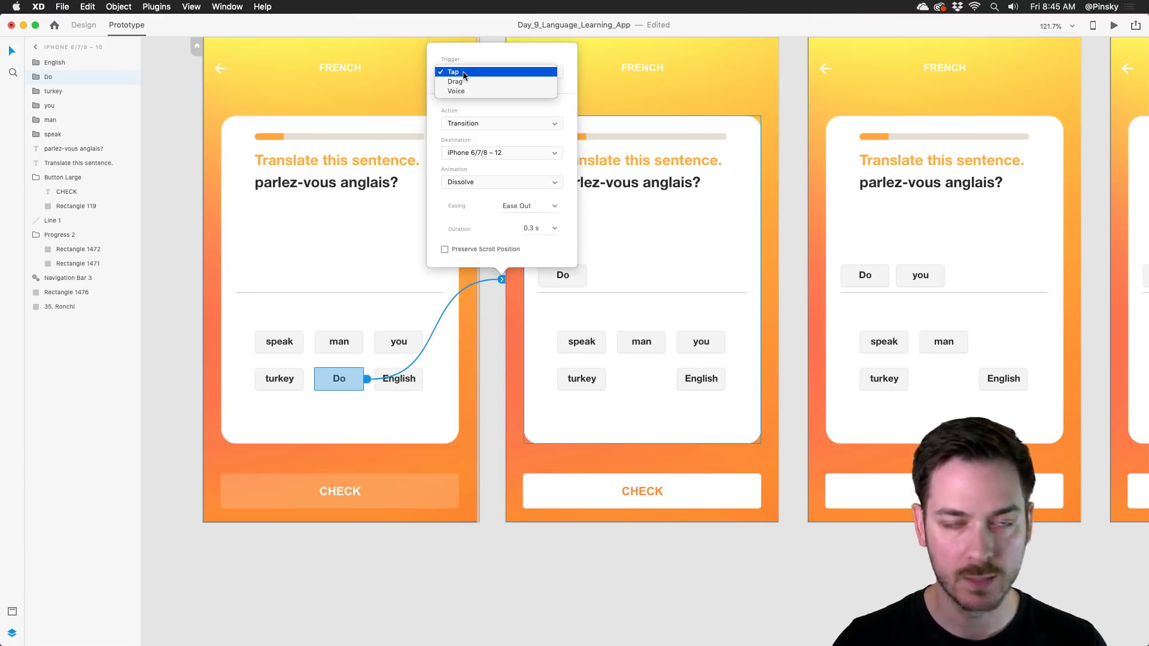
{"action": "left_click", "coordinate": [478, 125]}
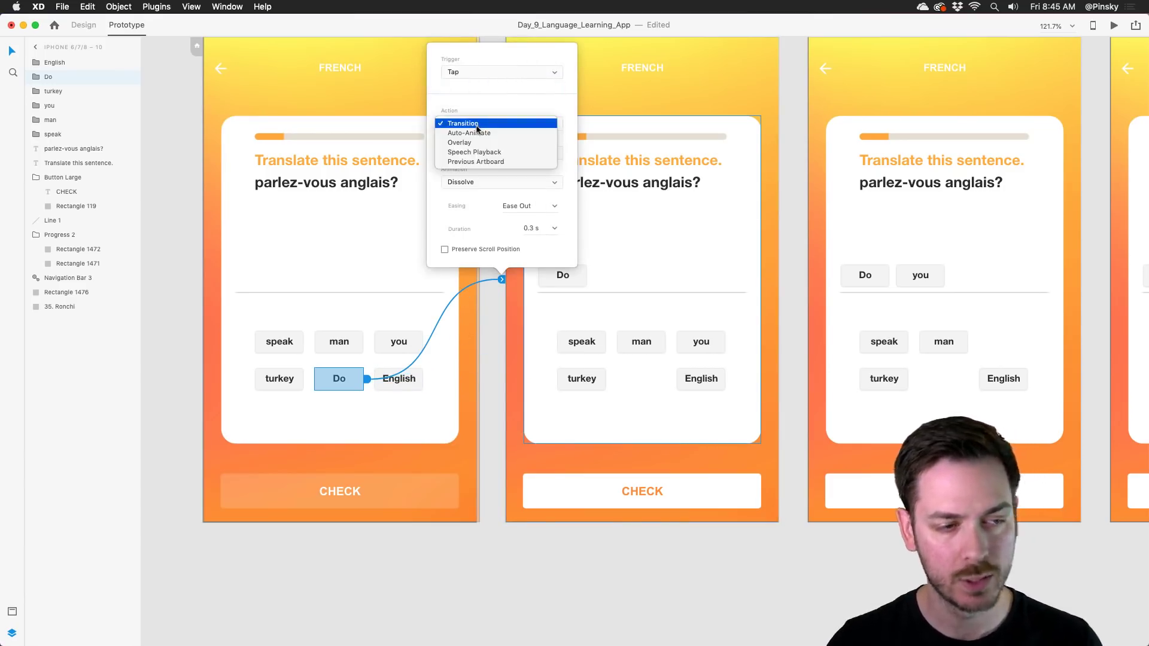
{"action": "left_click", "coordinate": [478, 133]}
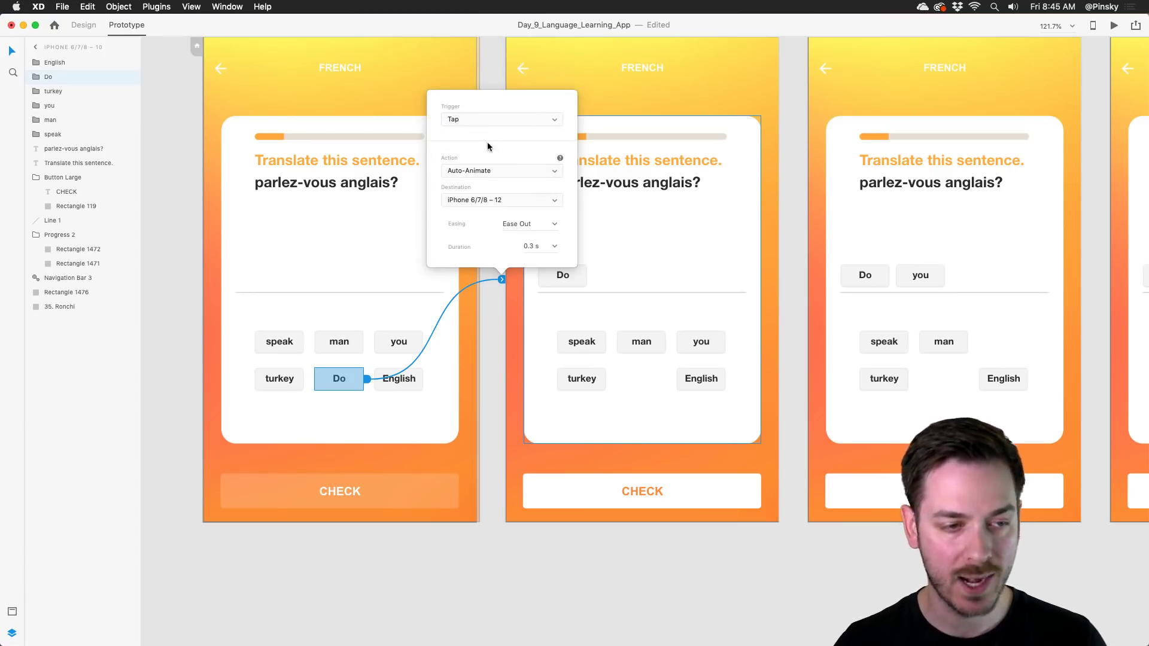
{"action": "left_click", "coordinate": [553, 225]}
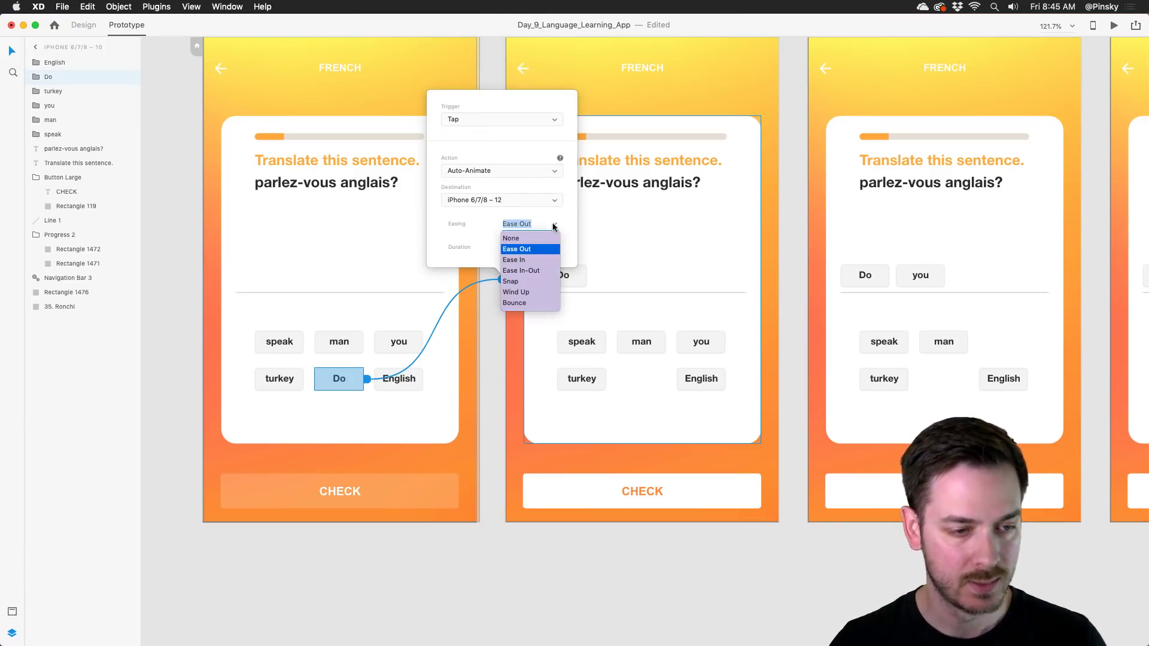
{"action": "left_click", "coordinate": [520, 281]}
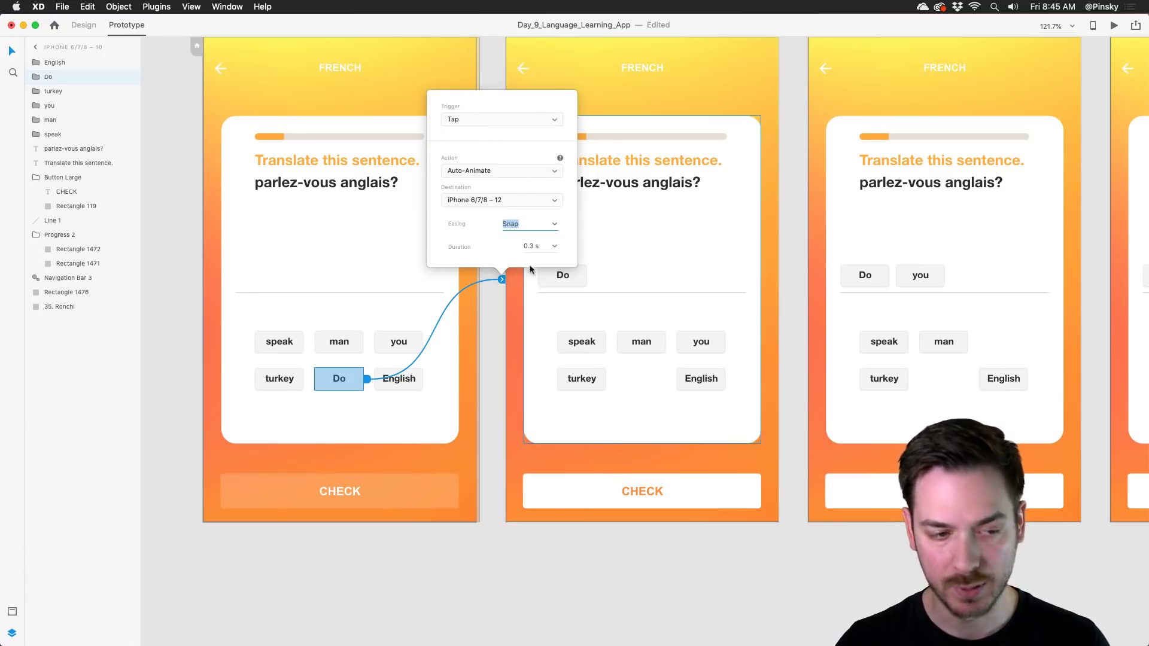
{"action": "left_click", "coordinate": [555, 248]}
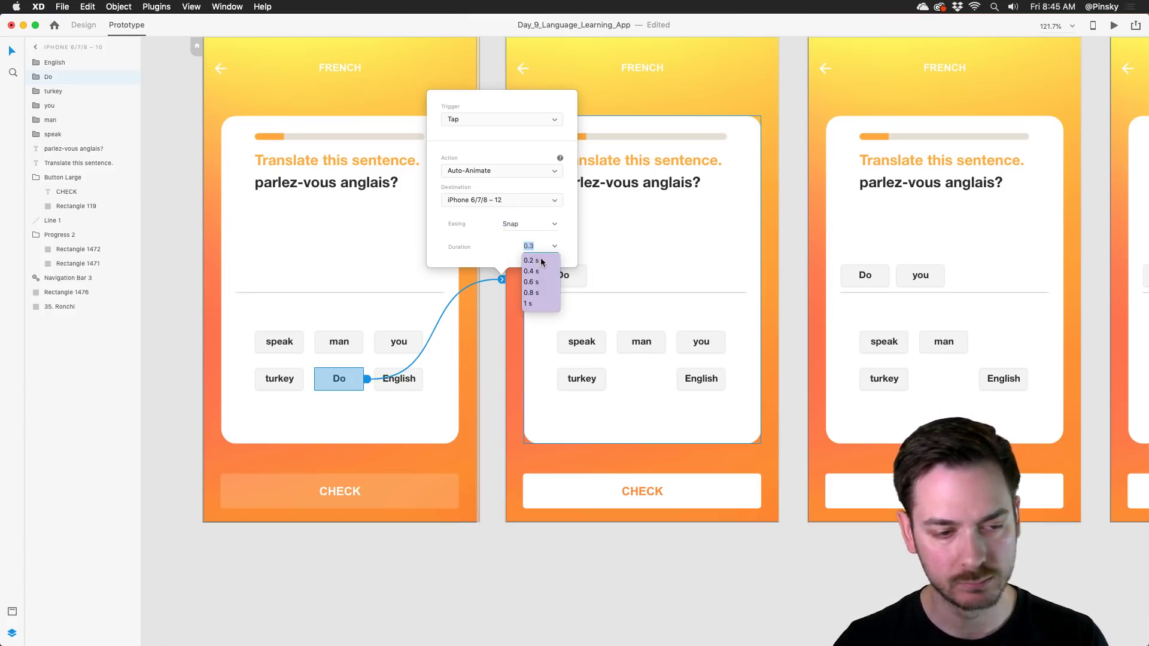
{"action": "left_click", "coordinate": [538, 273]}
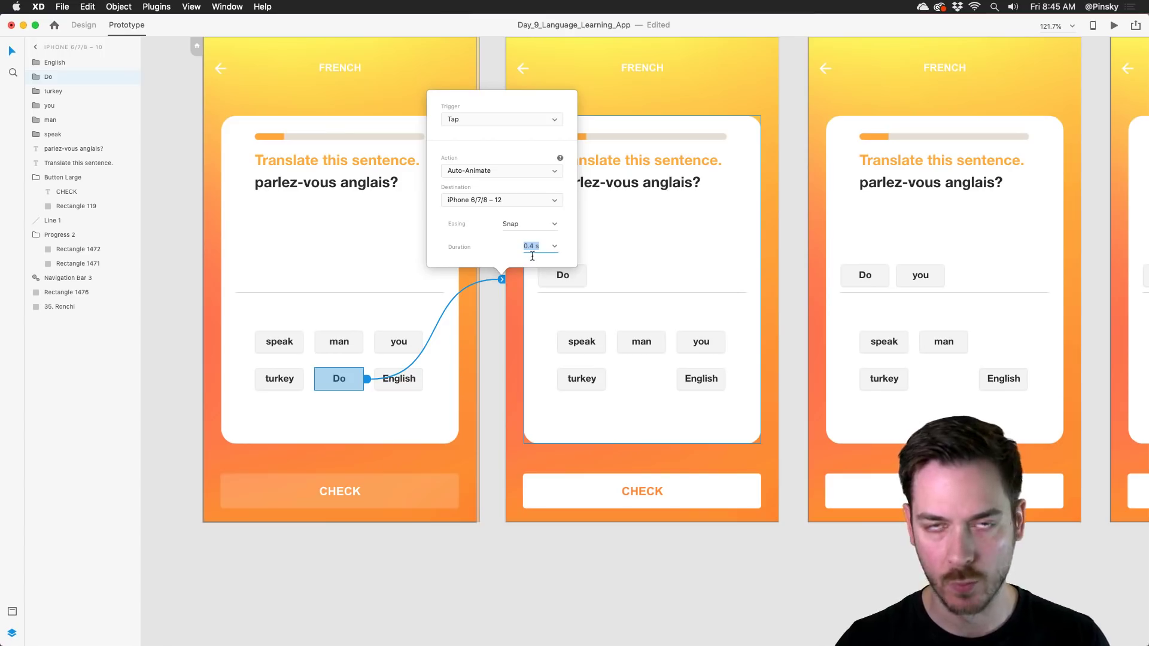
Preview the empty-answer artboard and tap Do to test its transition.
{"action": "left_click", "coordinate": [333, 67]}
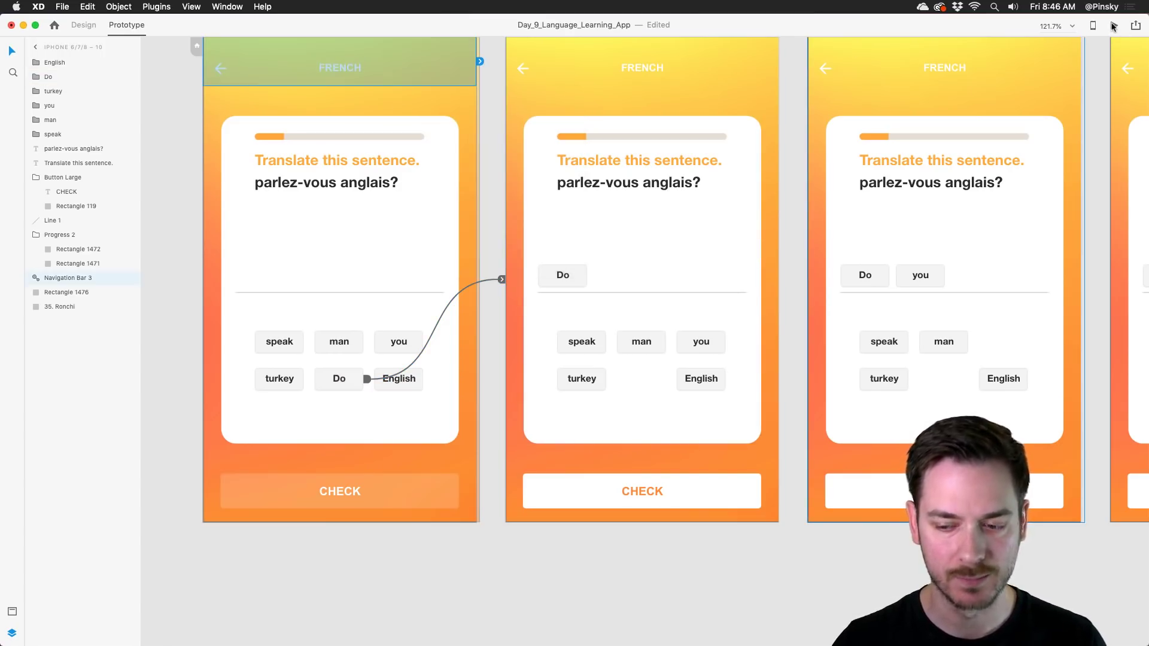
{"action": "left_click", "coordinate": [1114, 26]}
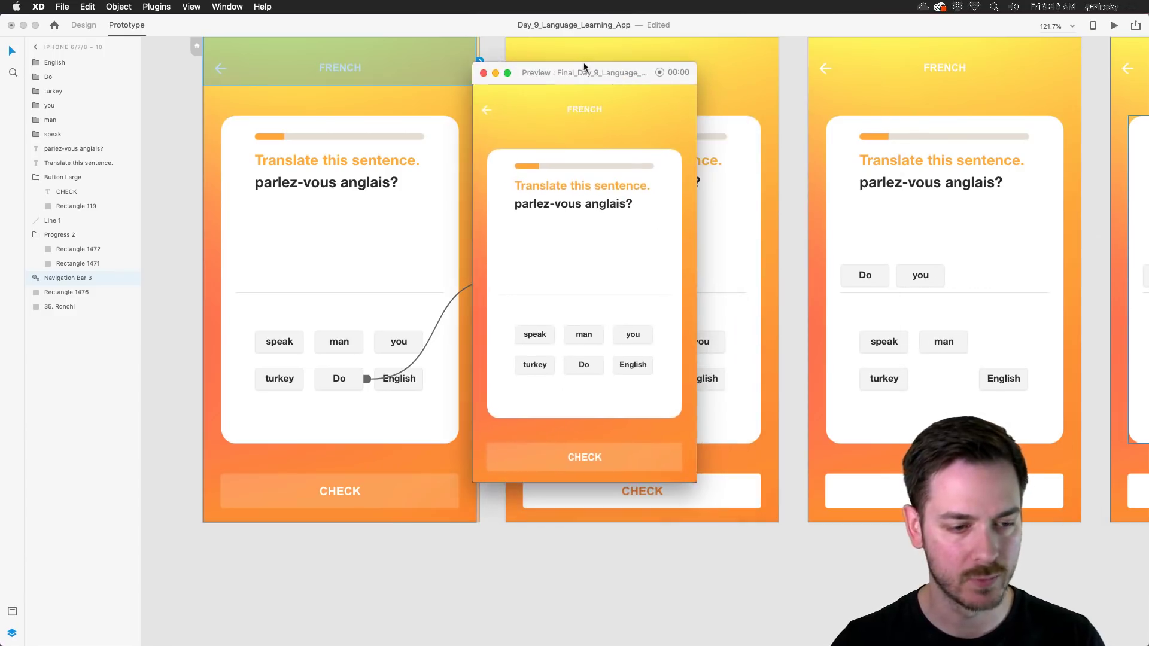
{"action": "left_click", "coordinate": [598, 365]}
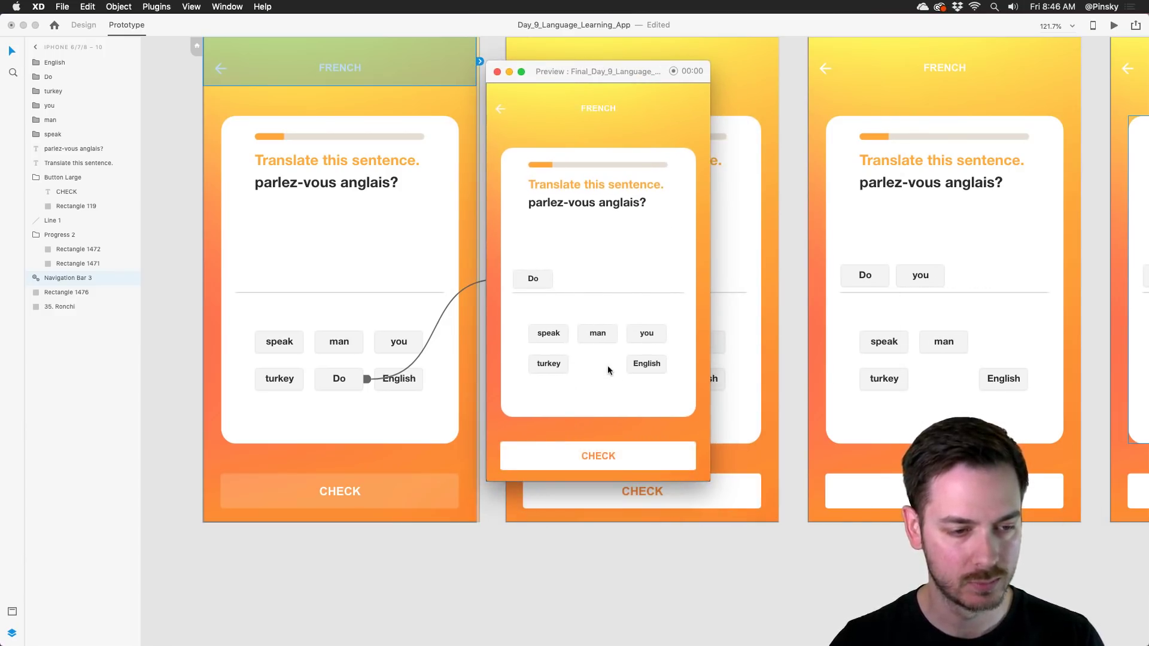
{"action": "key", "text": "super+w"}
Set the Do link's duration to 0.2 s and replay the tap on Do in the preview.
{"action": "left_click", "coordinate": [502, 279]}
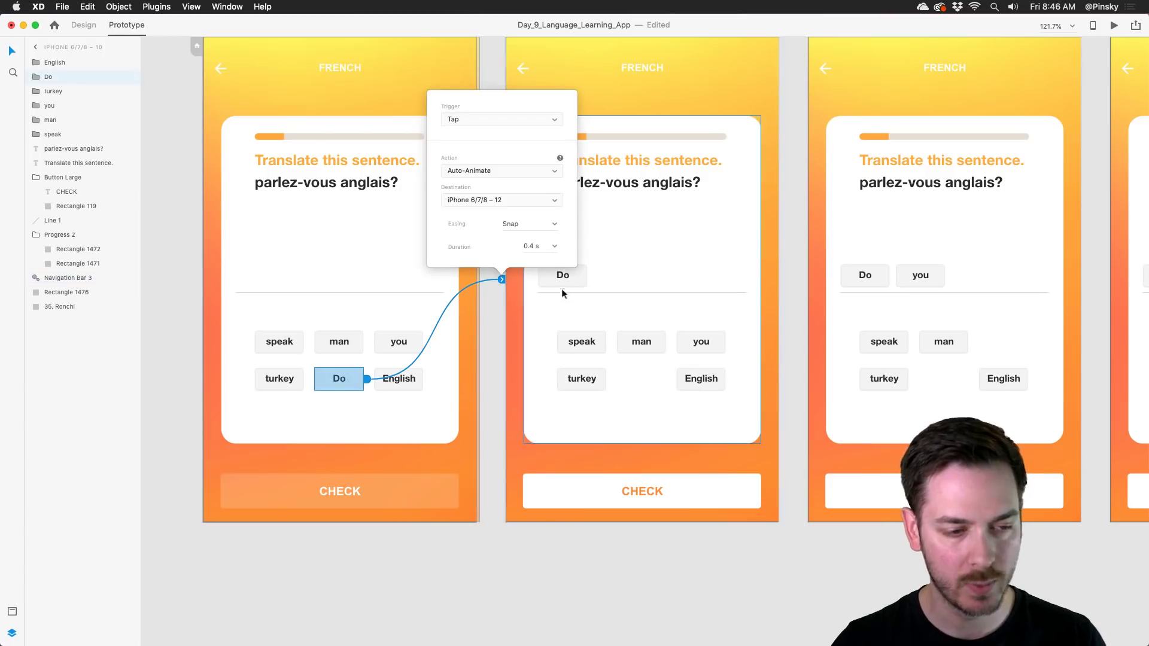
{"action": "left_click", "coordinate": [551, 247]}
{"action": "left_click", "coordinate": [541, 258]}
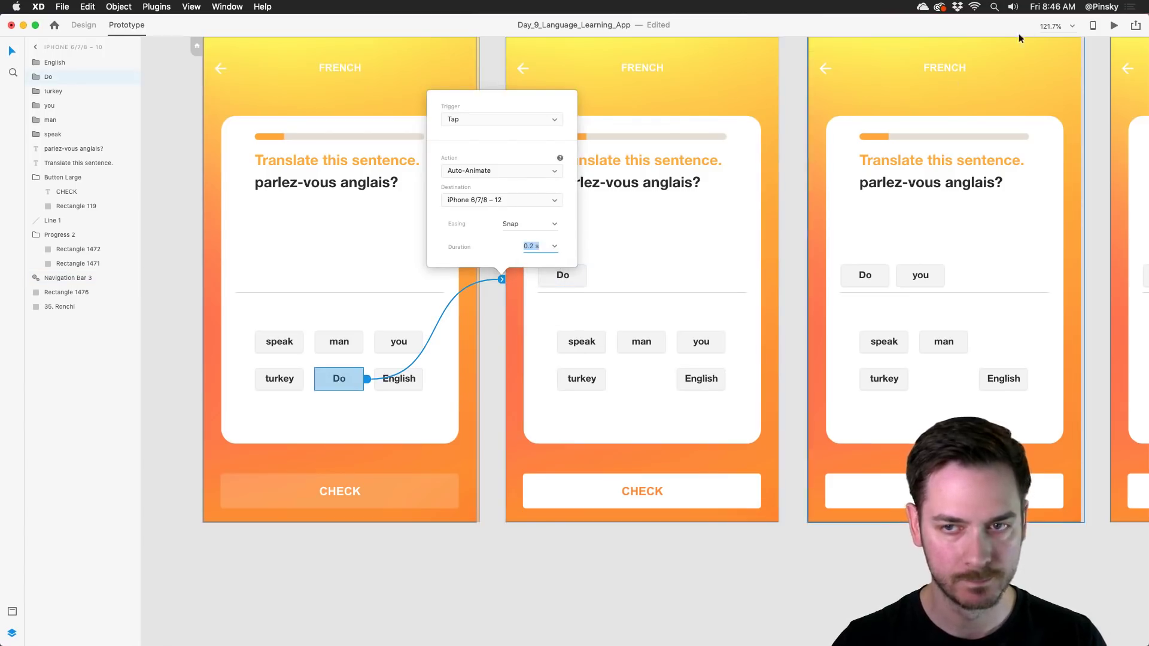
{"action": "left_click", "coordinate": [1114, 26]}
{"action": "left_click", "coordinate": [596, 364]}
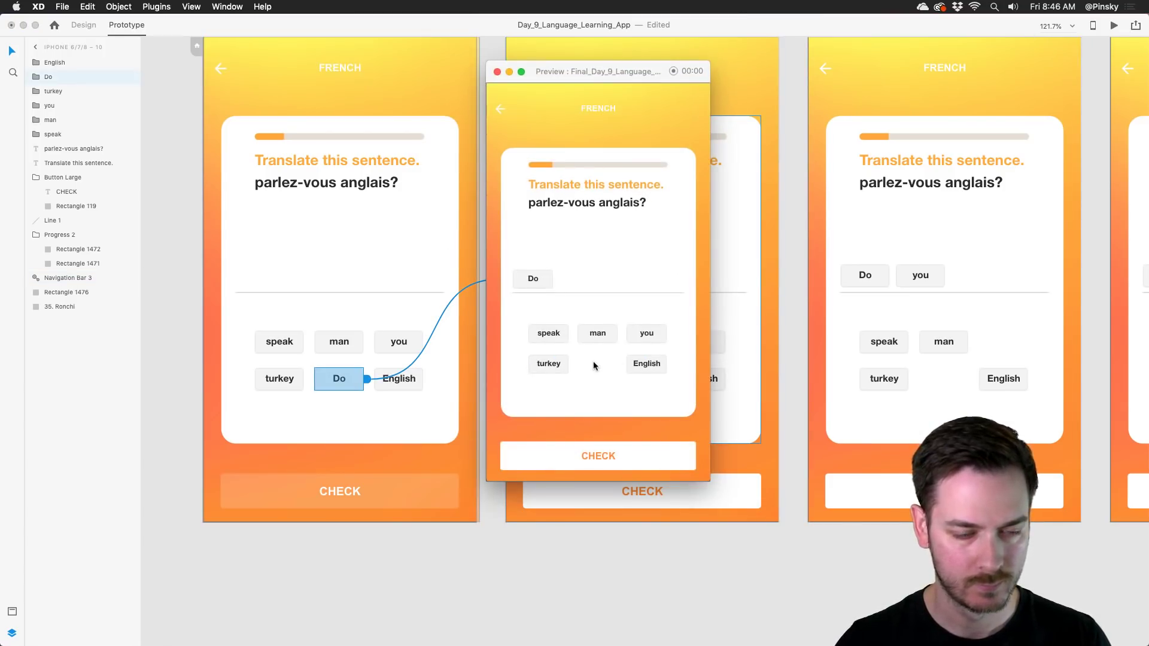
{"action": "key", "text": "super+w"}
Link the you tile on the "Do" artboard to the "Do you" artboard using Tap, Auto-Animate, Snap and 0.2 s.
{"action": "scroll", "coordinate": [598, 156], "scroll_direction": "right", "scroll_amount": 5}
{"action": "scroll", "coordinate": [598, 156], "scroll_direction": "up", "scroll_amount": 3}
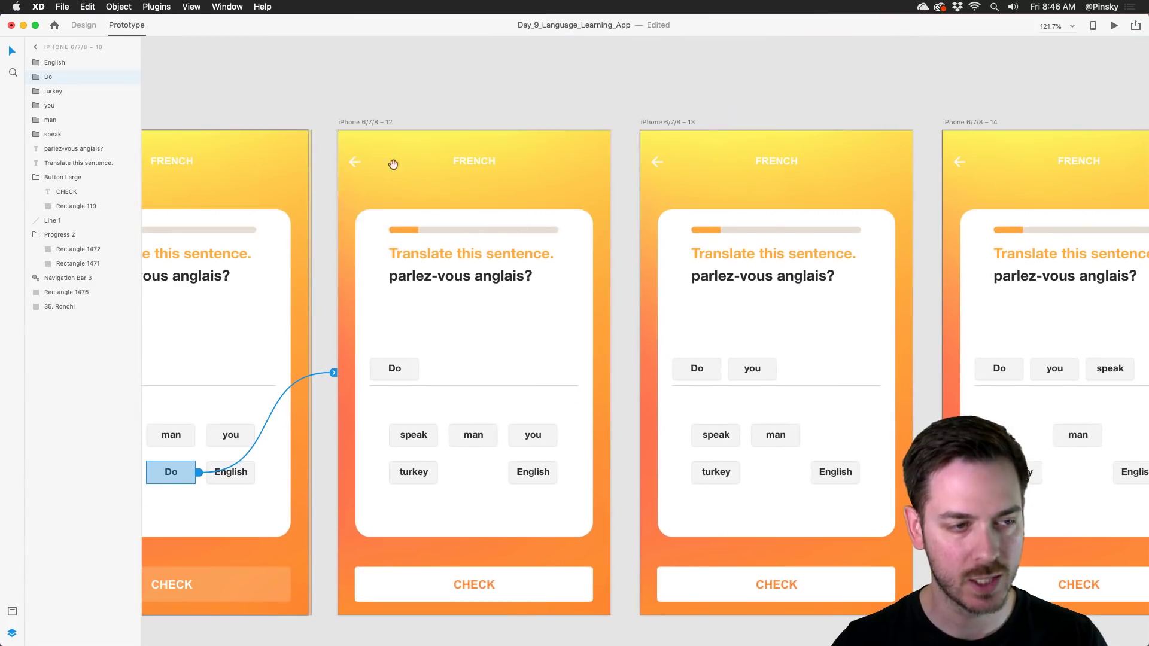
{"action": "left_click", "coordinate": [363, 121]}
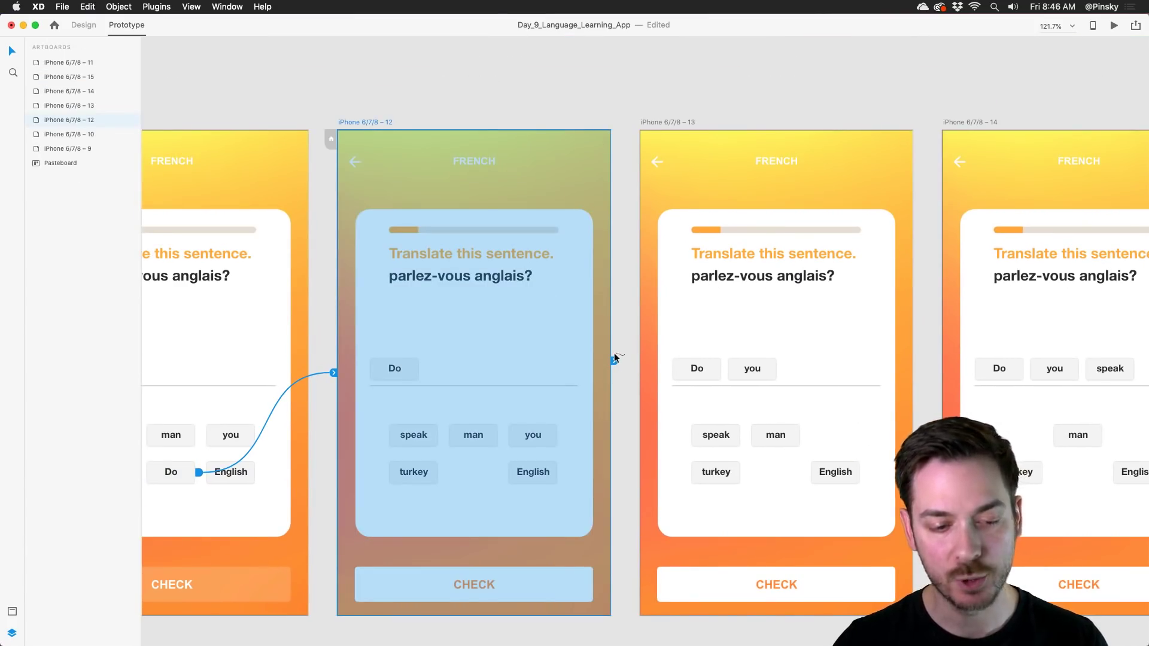
{"action": "left_click", "coordinate": [529, 435]}
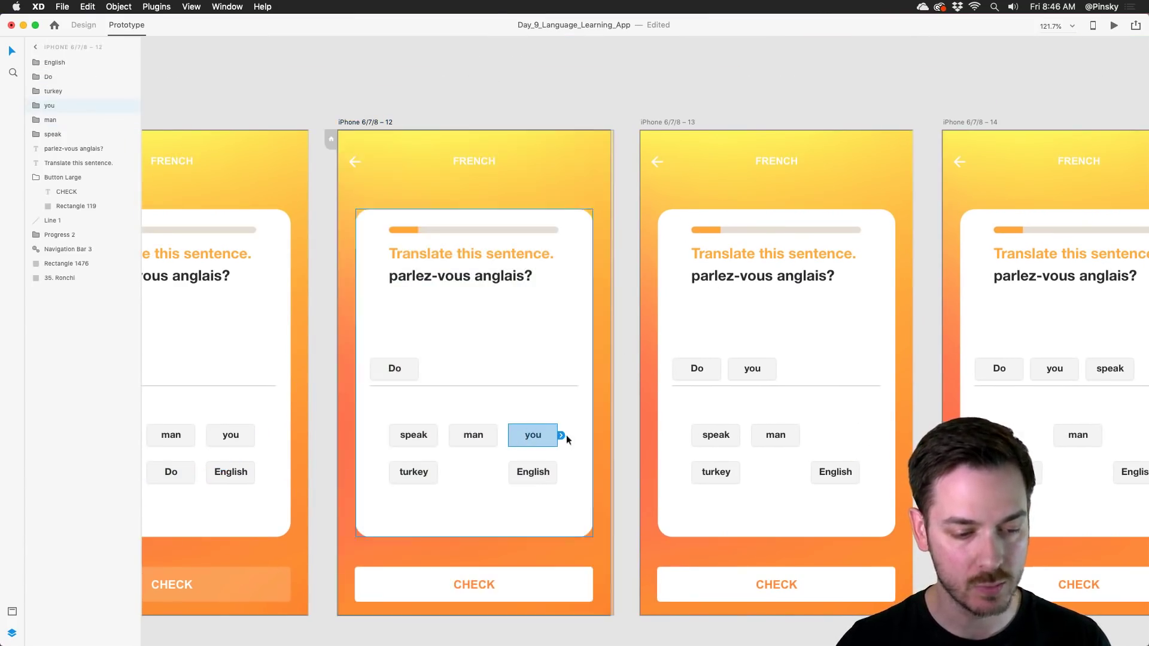
{"action": "left_click_drag", "start_coordinate": [560, 435], "coordinate": [749, 361]}
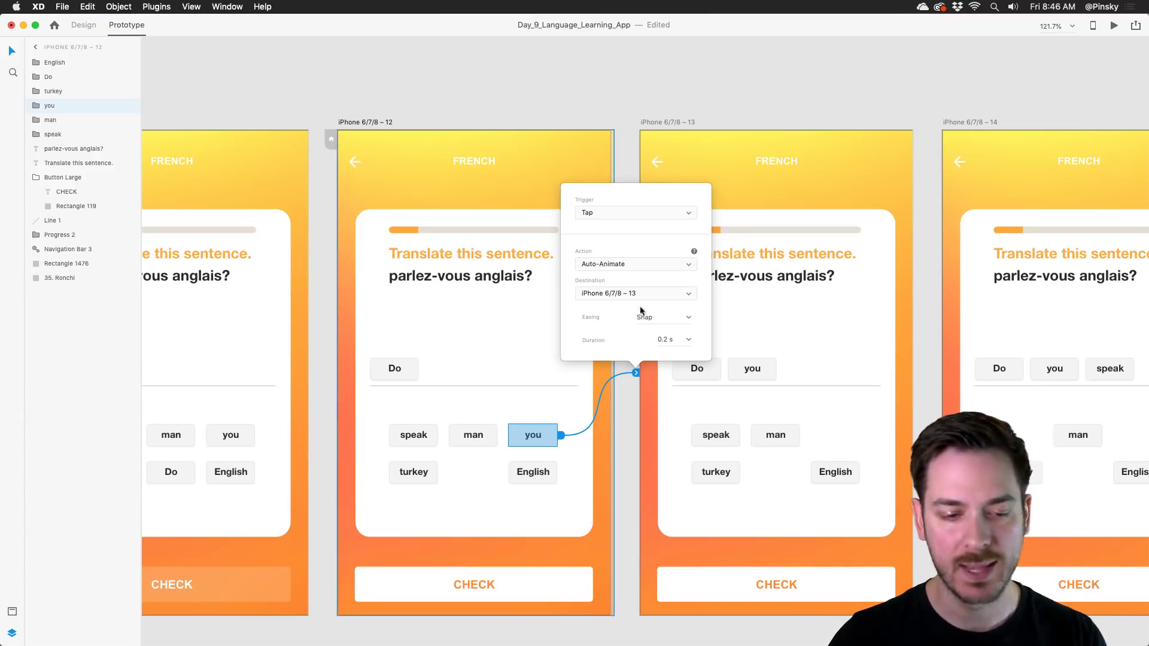
{"action": "left_click", "coordinate": [743, 108]}
Link the speak tile to the "Do you speak" artboard, and that artboard's English tile to the completed-answer artboard.
{"action": "scroll", "coordinate": [609, 193], "scroll_direction": "down", "scroll_amount": 5}
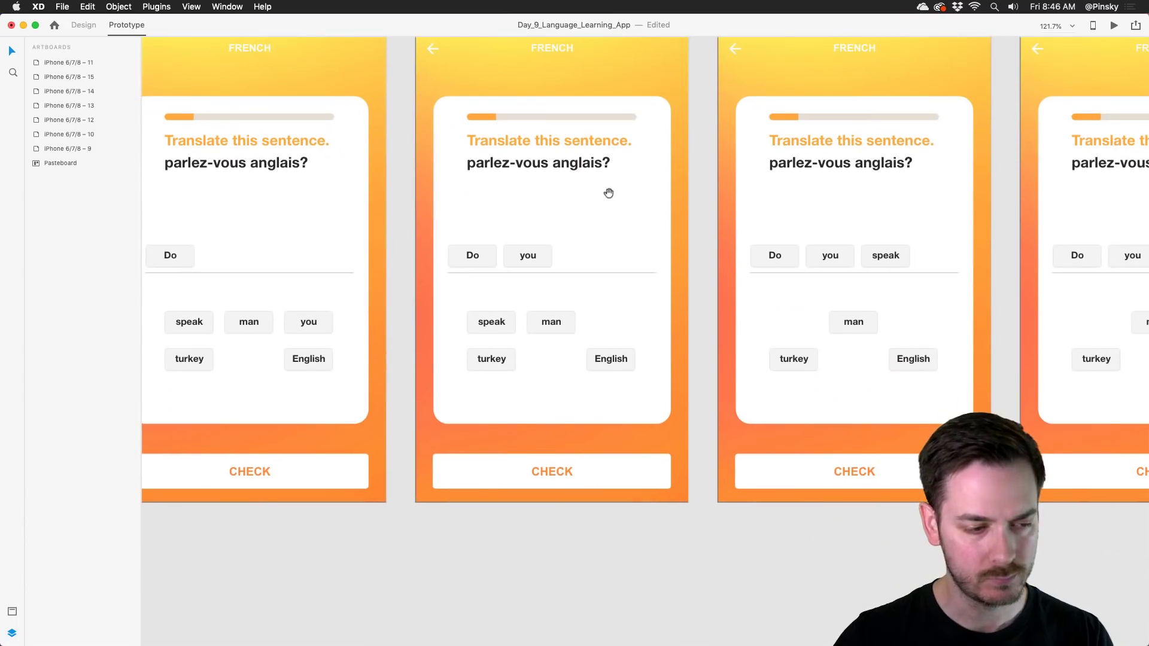
{"action": "left_click", "coordinate": [501, 322]}
{"action": "left_click_drag", "start_coordinate": [518, 321], "coordinate": [906, 311]}
{"action": "left_click", "coordinate": [915, 359]}
{"action": "left_click_drag", "start_coordinate": [939, 358], "coordinate": [1107, 299]}
{"action": "left_click", "coordinate": [838, 269]}
Preview the exercise from the empty-answer artboard, tapping Do, you, speak and English in order.
{"action": "scroll", "coordinate": [835, 270], "scroll_direction": "down", "scroll_amount": 5}
{"action": "scroll", "coordinate": [835, 271], "scroll_direction": "left", "scroll_amount": 3}
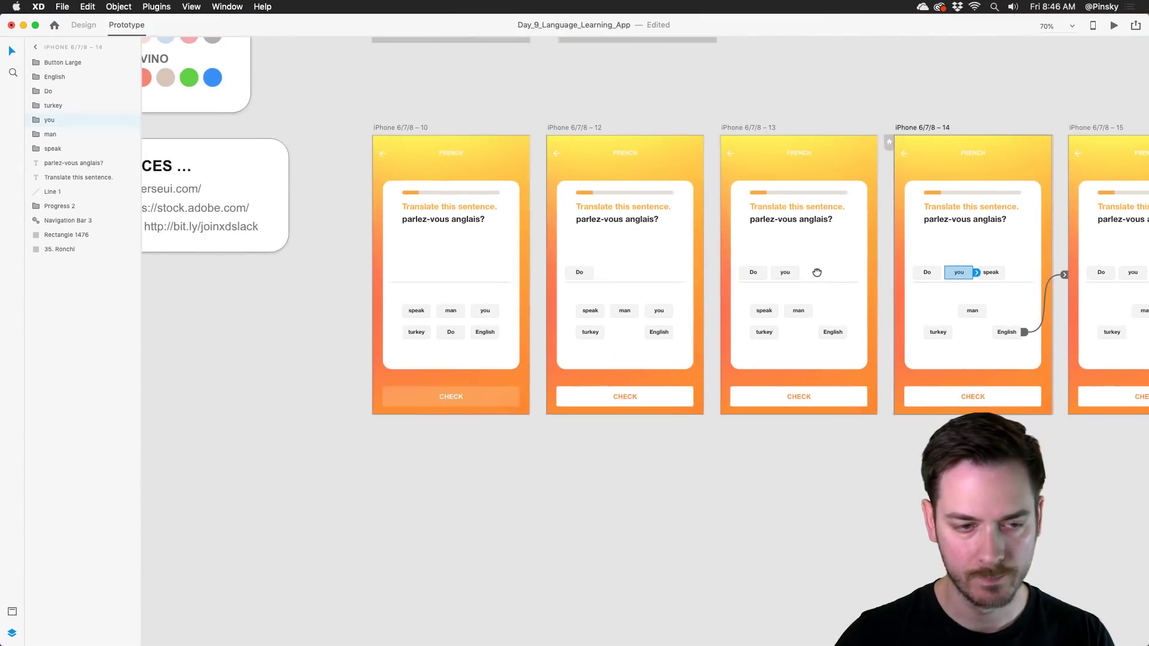
{"action": "left_click", "coordinate": [435, 154]}
{"action": "left_click", "coordinate": [1114, 26]}
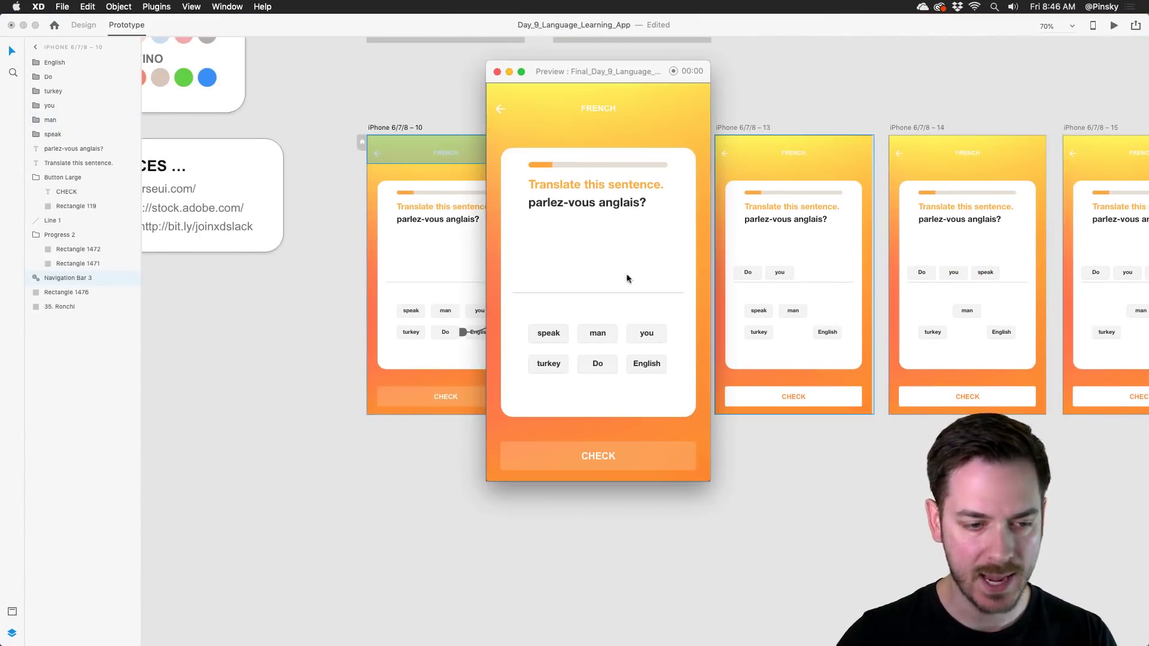
{"action": "left_click", "coordinate": [602, 363]}
{"action": "left_click", "coordinate": [630, 339]}
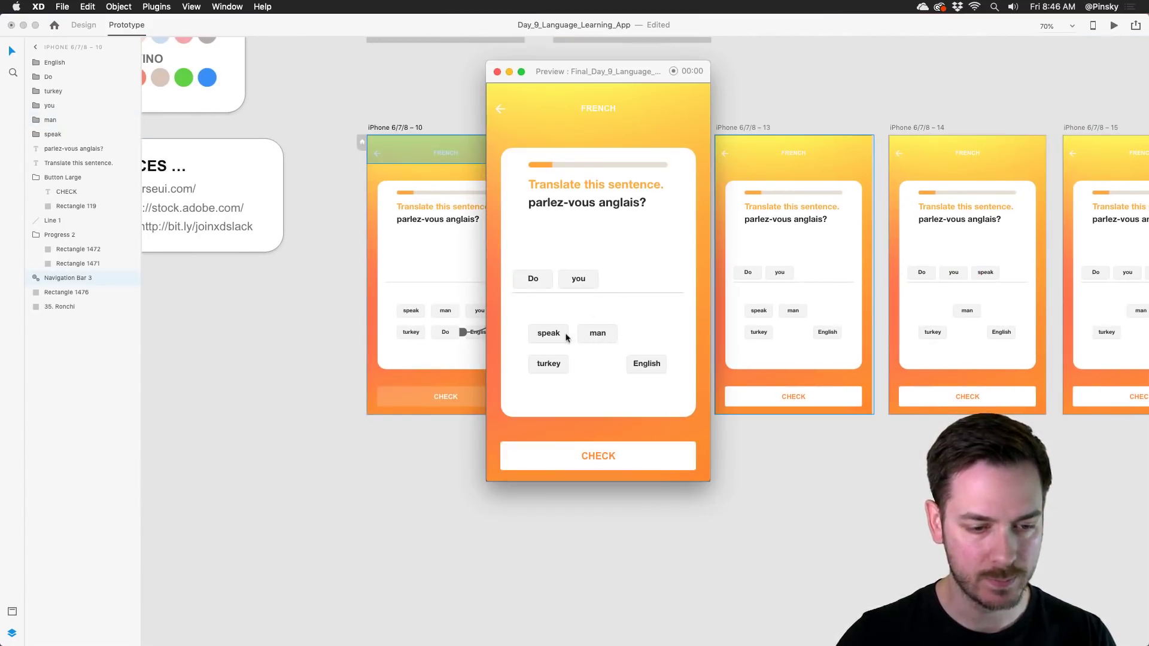
{"action": "left_click", "coordinate": [566, 338]}
{"action": "left_click", "coordinate": [648, 367]}
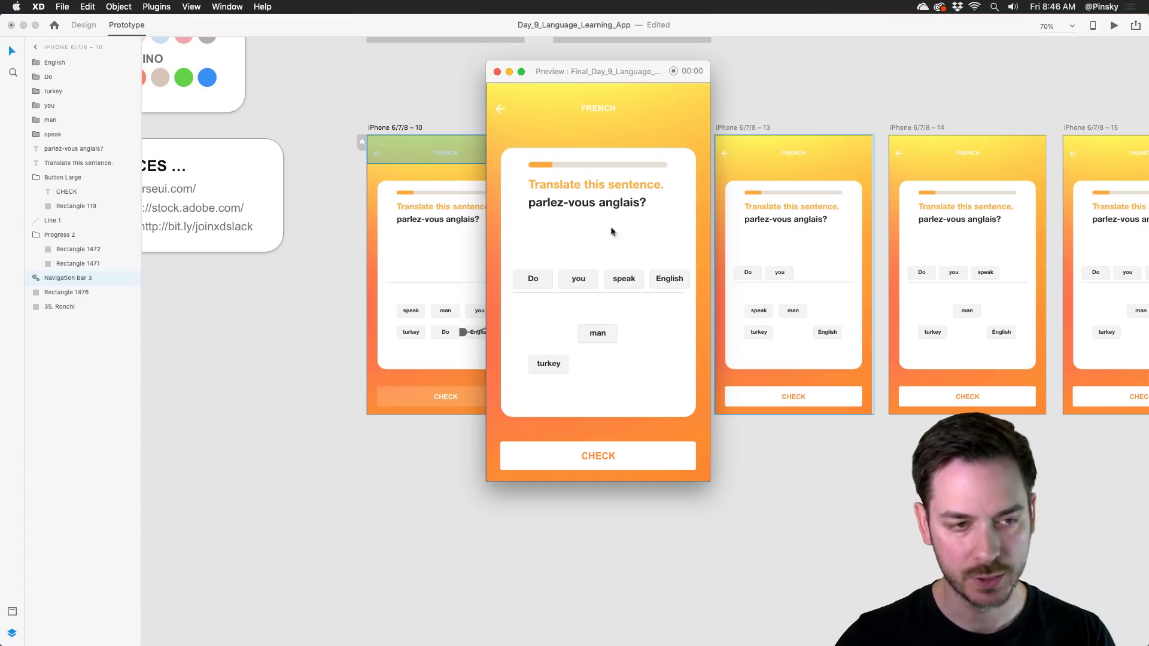
Restart the preview and place only the Do tile to check how the CHECK button changes.
{"action": "left_click", "coordinate": [1112, 27]}
{"action": "left_click", "coordinate": [590, 365]}
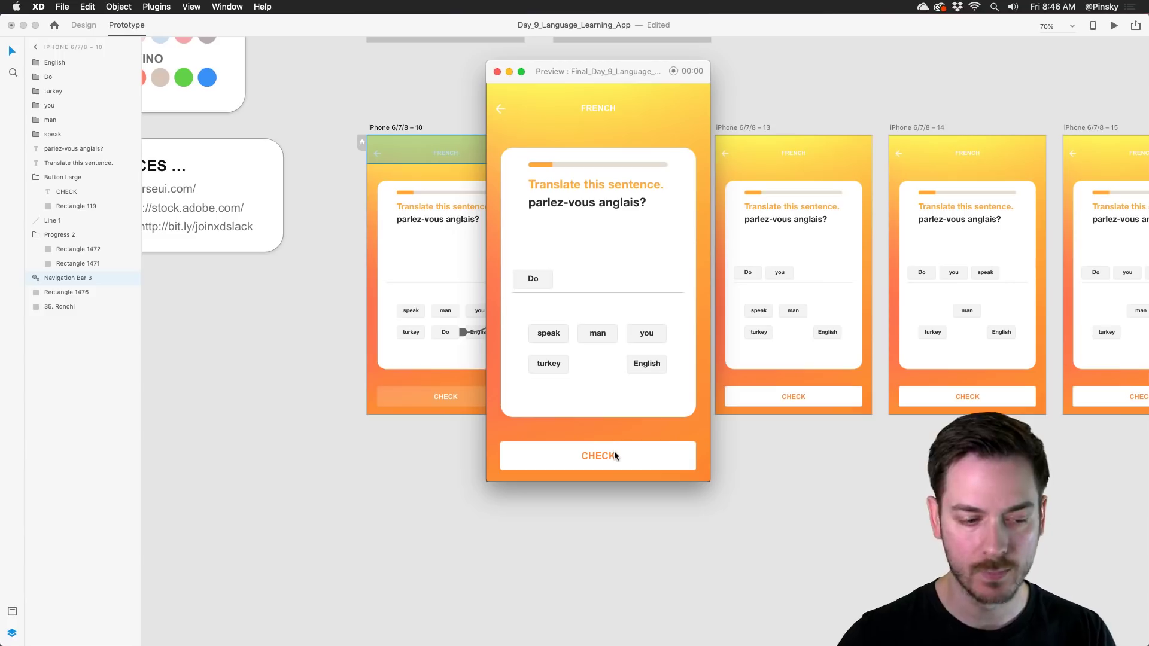
{"action": "left_click", "coordinate": [949, 397]}
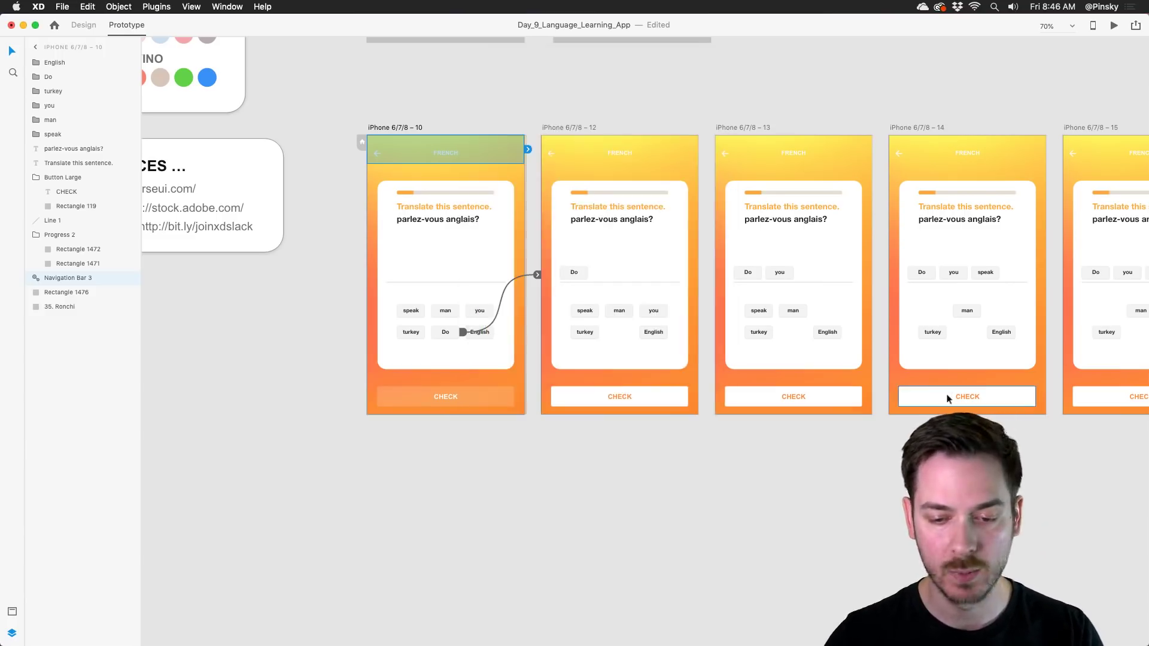
Duplicate the completed-answer artboard (iPhone 6/7/8 – 15) and place the copy directly beside it.
{"action": "left_click_drag", "start_coordinate": [949, 398], "coordinate": [595, 354]}
{"action": "left_click_drag", "start_coordinate": [770, 345], "coordinate": [695, 364]}
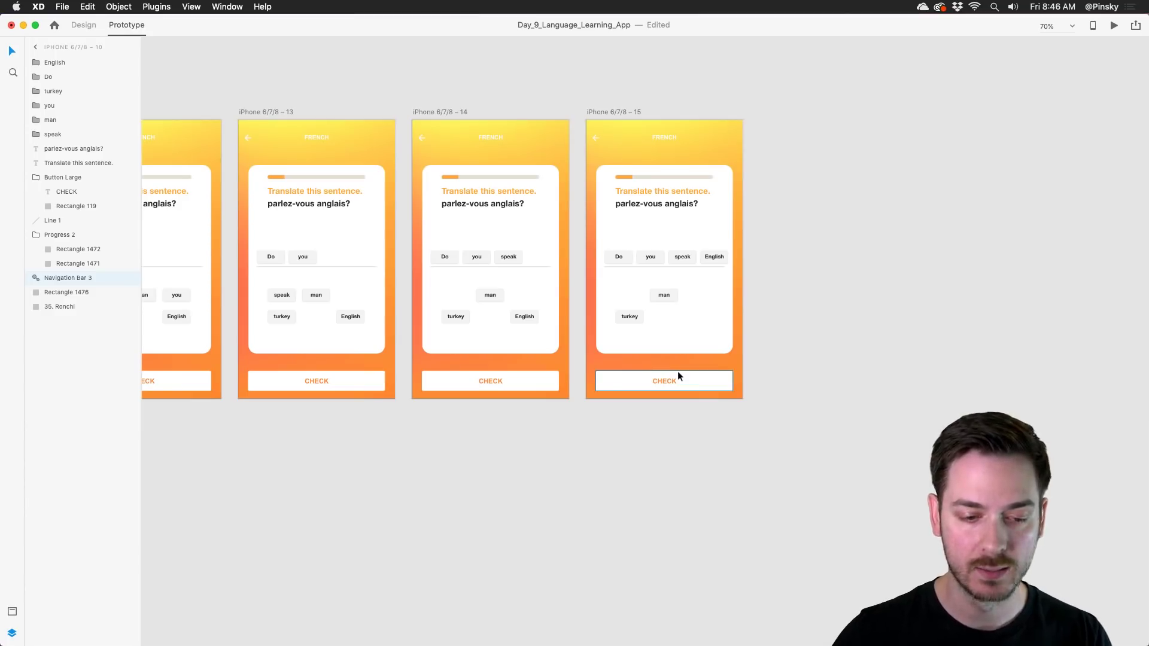
{"action": "left_click_drag", "start_coordinate": [634, 110], "coordinate": [802, 101], "text": "alt"}
On the iPhone 6/7/8 – 16 artboard, fill the Do tile with orange sampled from the background gradient and make its label white.
{"action": "left_click", "coordinate": [74, 25]}
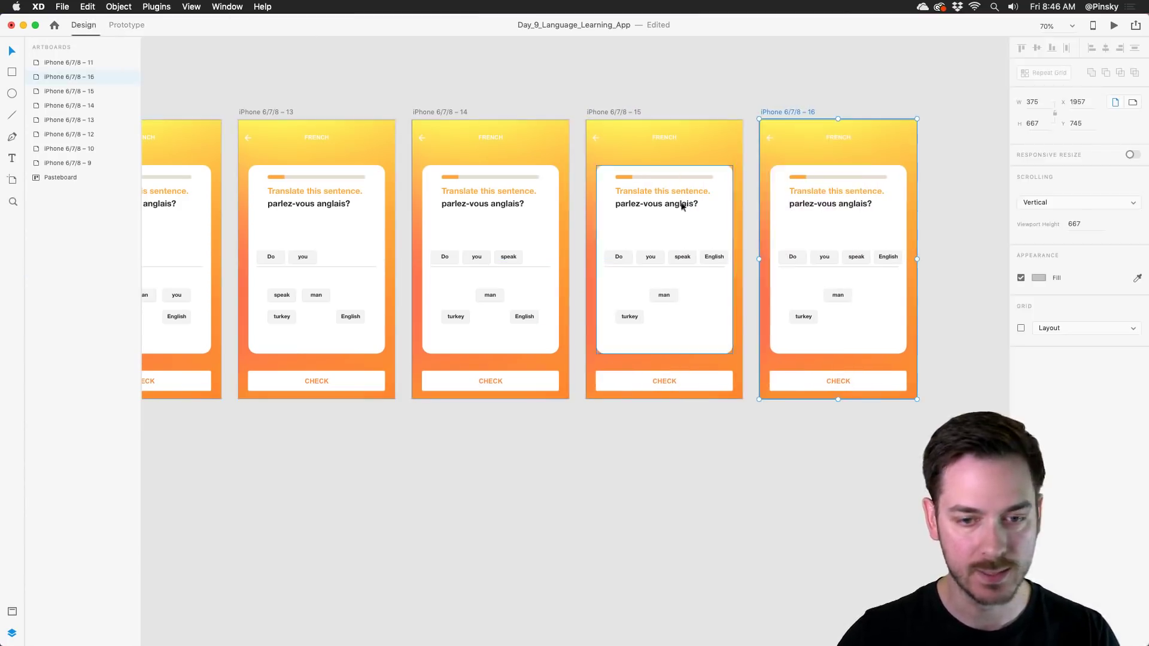
{"action": "scroll", "coordinate": [846, 272], "scroll_direction": "up", "scroll_amount": 5}
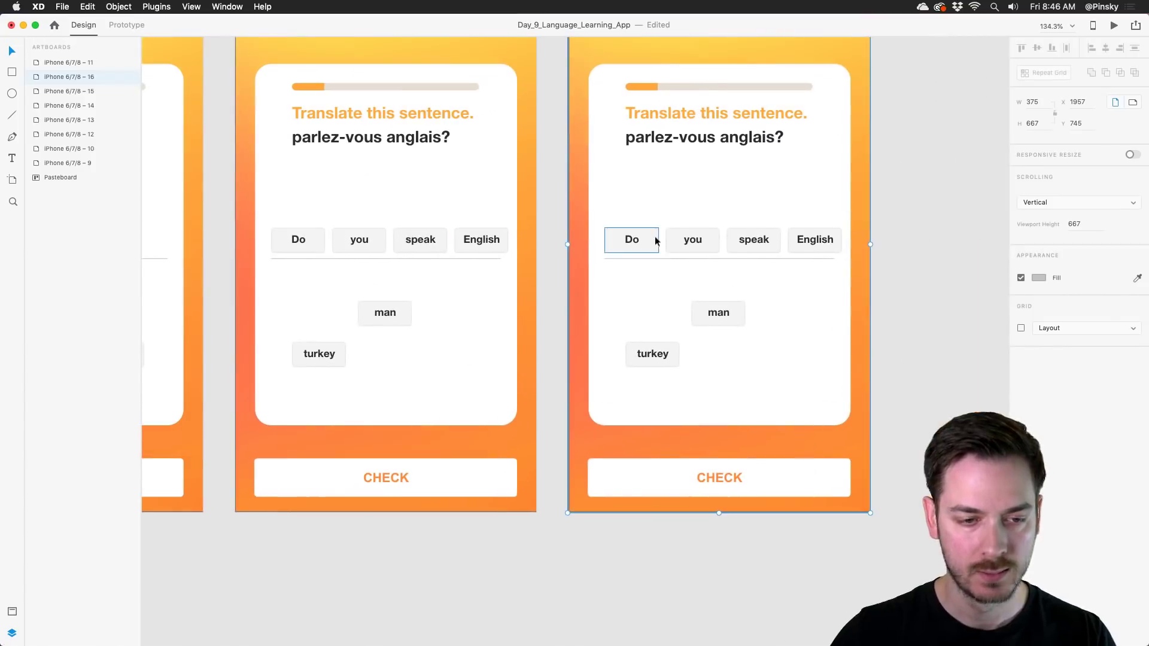
{"action": "left_click", "coordinate": [654, 240]}
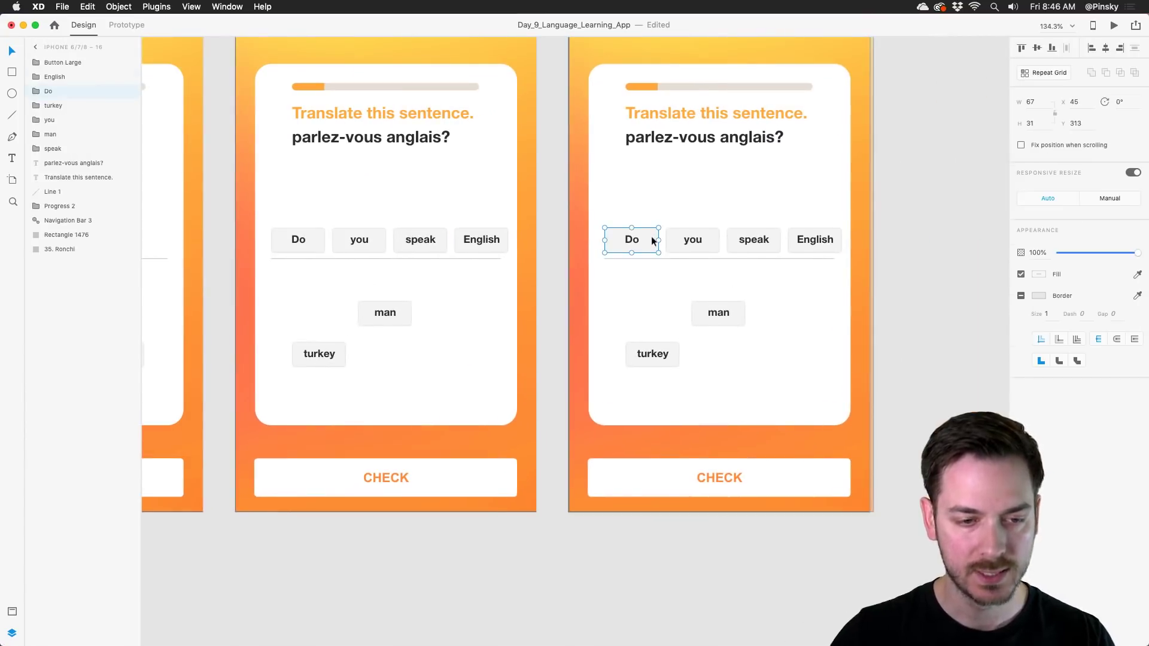
{"action": "double_click", "coordinate": [653, 241]}
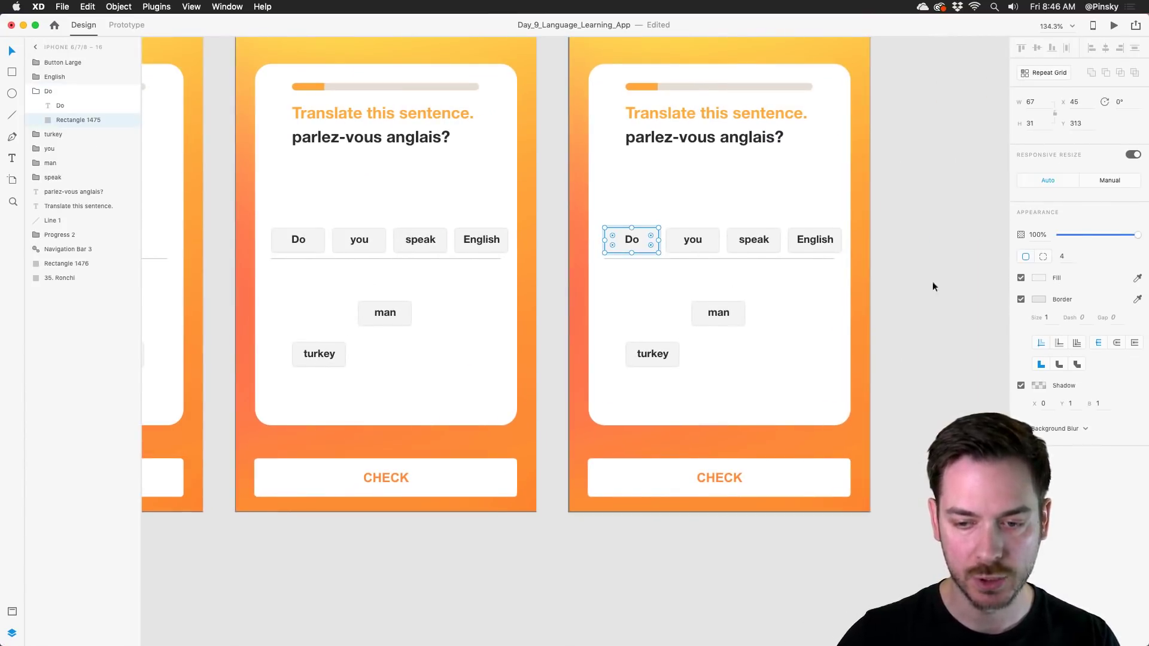
{"action": "left_click", "coordinate": [1137, 279]}
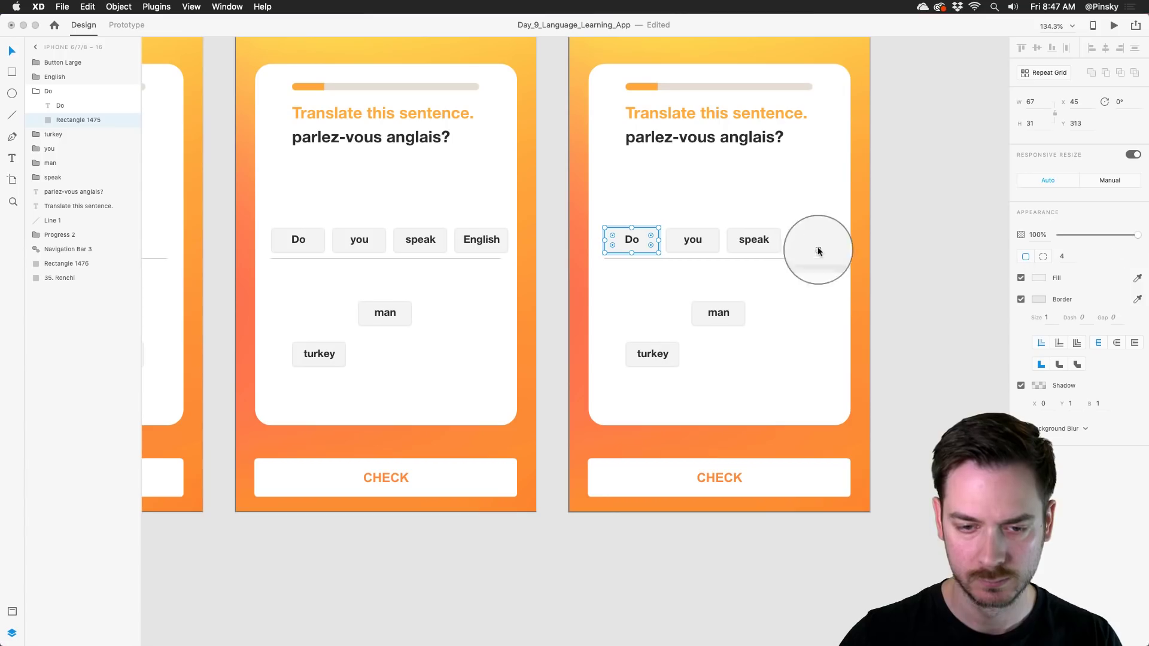
{"action": "left_click", "coordinate": [856, 178]}
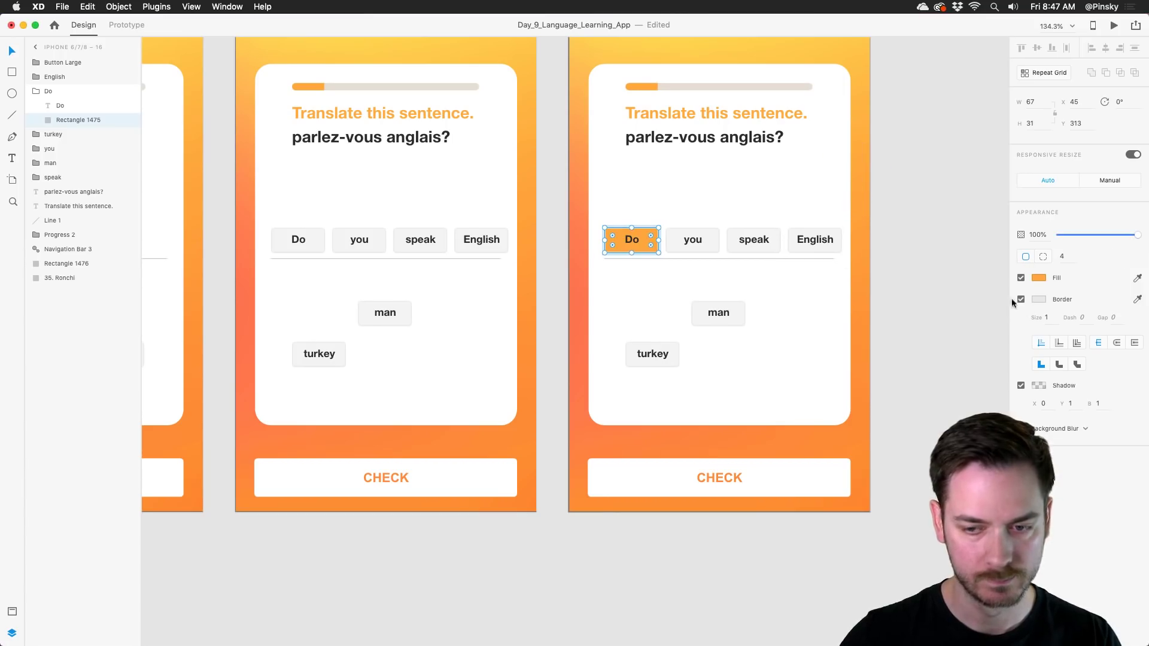
{"action": "left_click", "coordinate": [639, 239]}
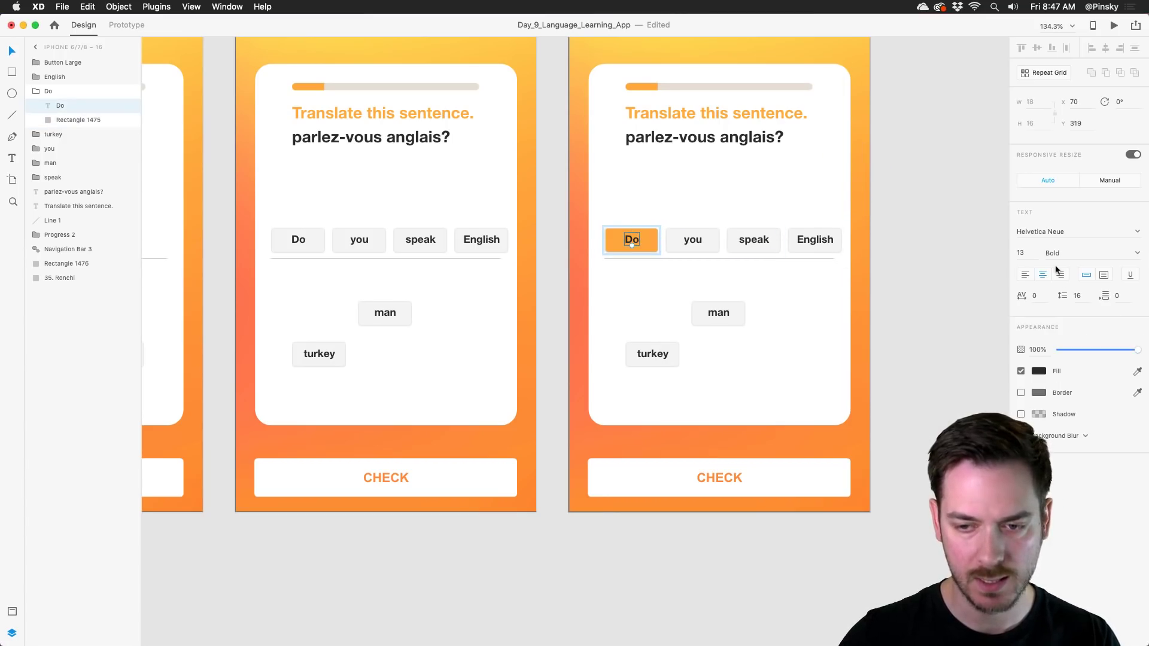
{"action": "left_click", "coordinate": [1038, 371]}
{"action": "left_click", "coordinate": [897, 304]}
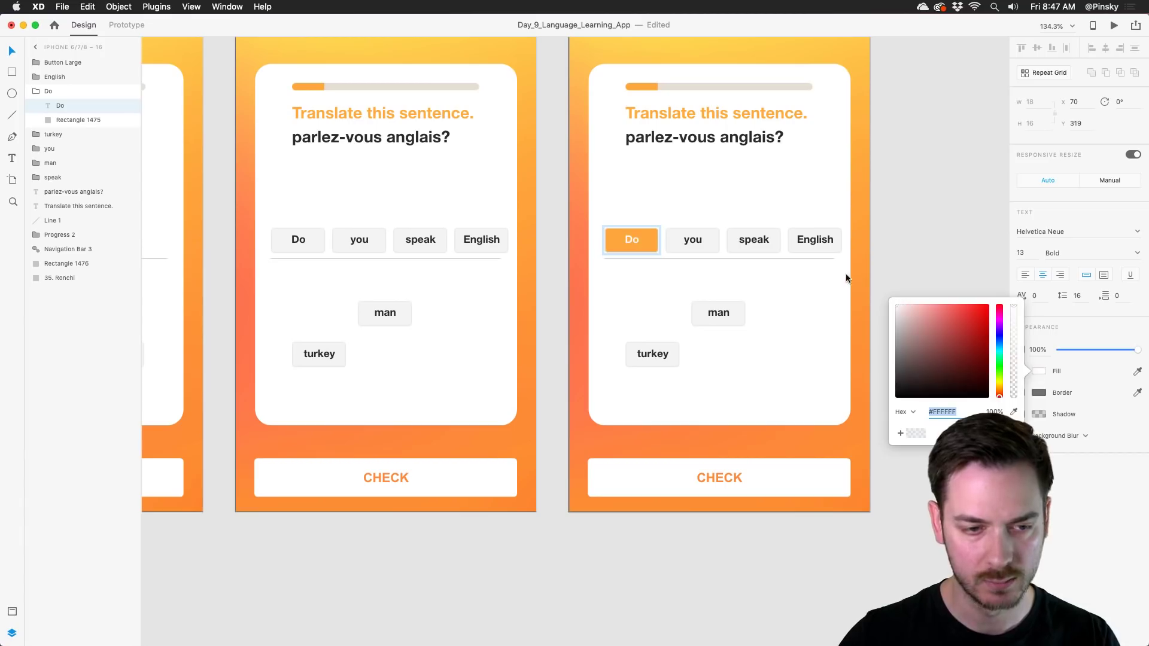
Fill the you tile with the orange sampled from the Do tile and set its label to white (#FFFFFF).
{"action": "left_click", "coordinate": [710, 244]}
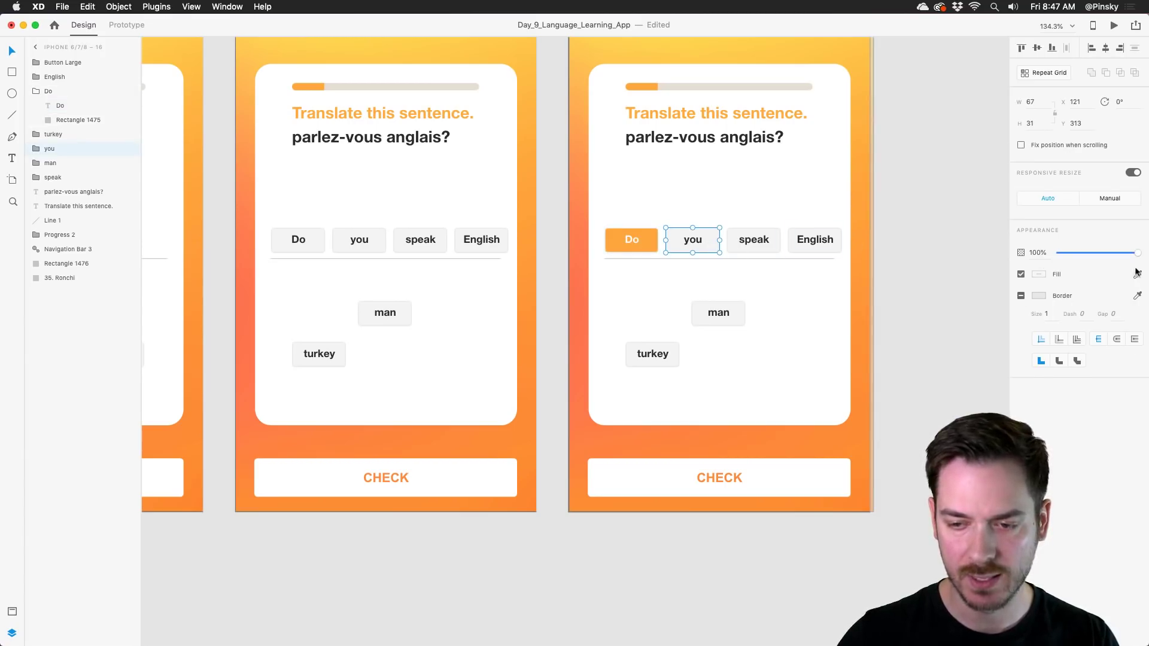
{"action": "double_click", "coordinate": [710, 248]}
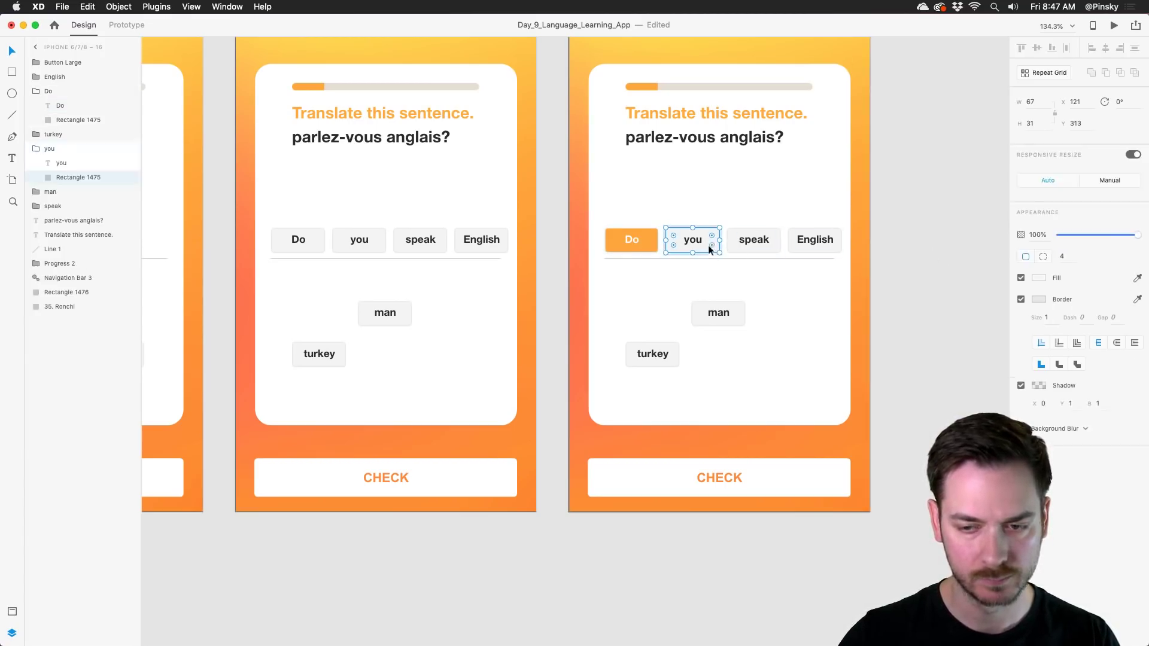
{"action": "key", "text": "i"}
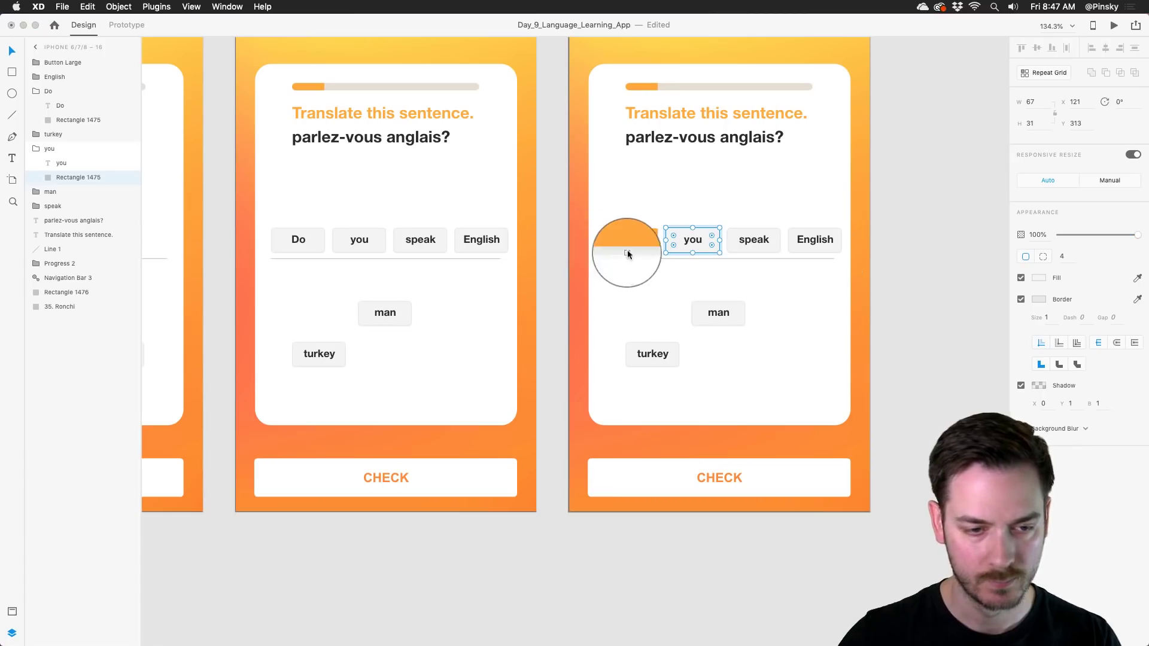
{"action": "left_click", "coordinate": [635, 247]}
{"action": "left_click", "coordinate": [701, 238]}
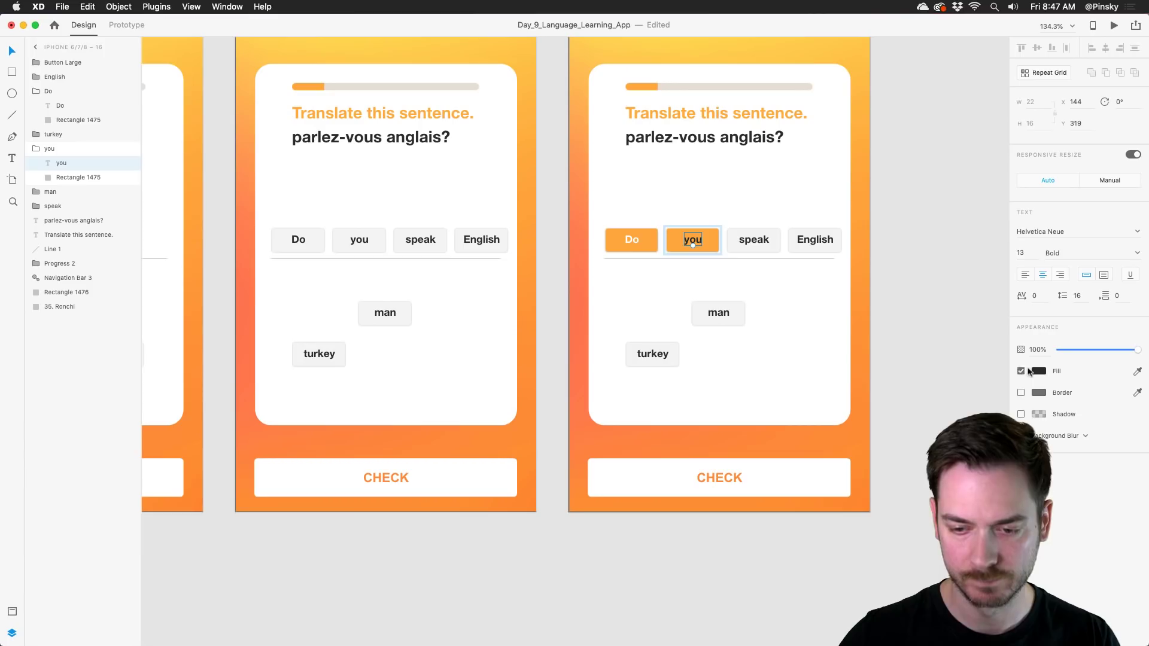
{"action": "left_click", "coordinate": [1027, 371]}
{"action": "left_click_drag", "start_coordinate": [966, 359], "coordinate": [794, 235]}
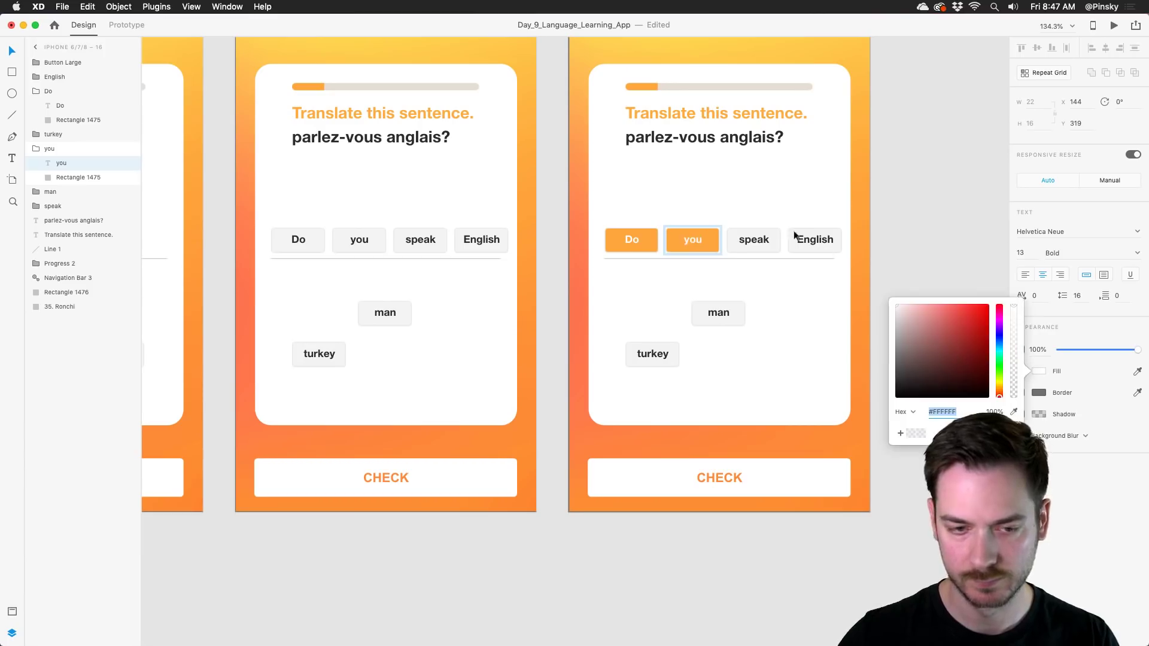
Fill the speak tile with the orange sampled from the you tile and make its label white.
{"action": "left_click", "coordinate": [732, 242]}
{"action": "double_click", "coordinate": [737, 248]}
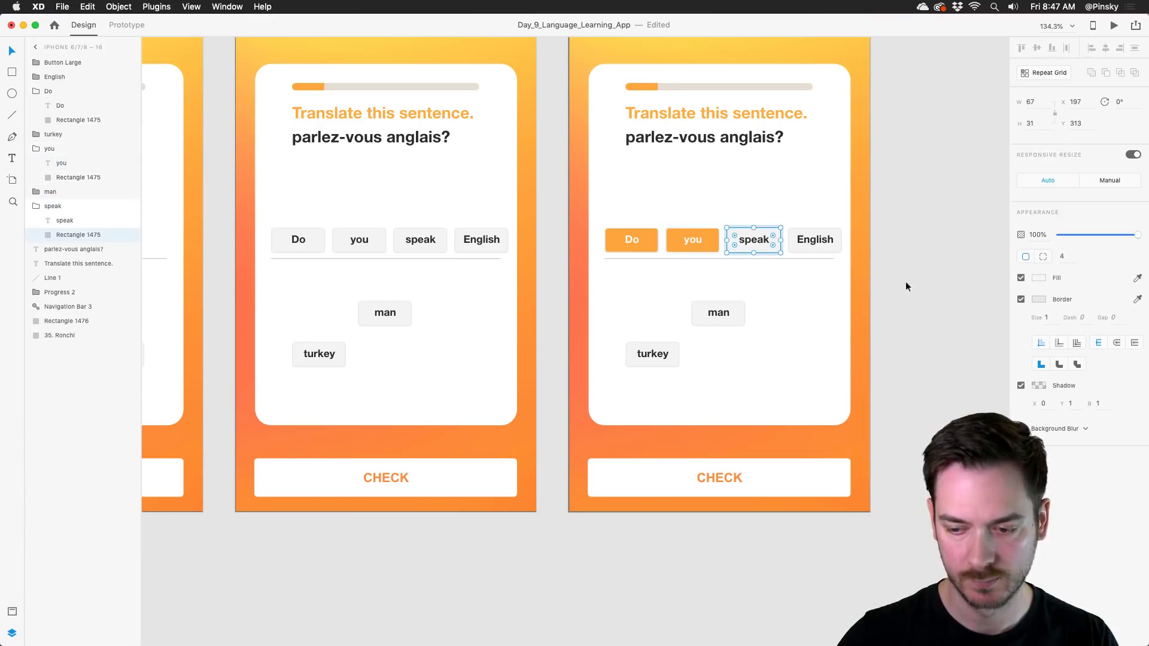
{"action": "left_click", "coordinate": [1137, 278]}
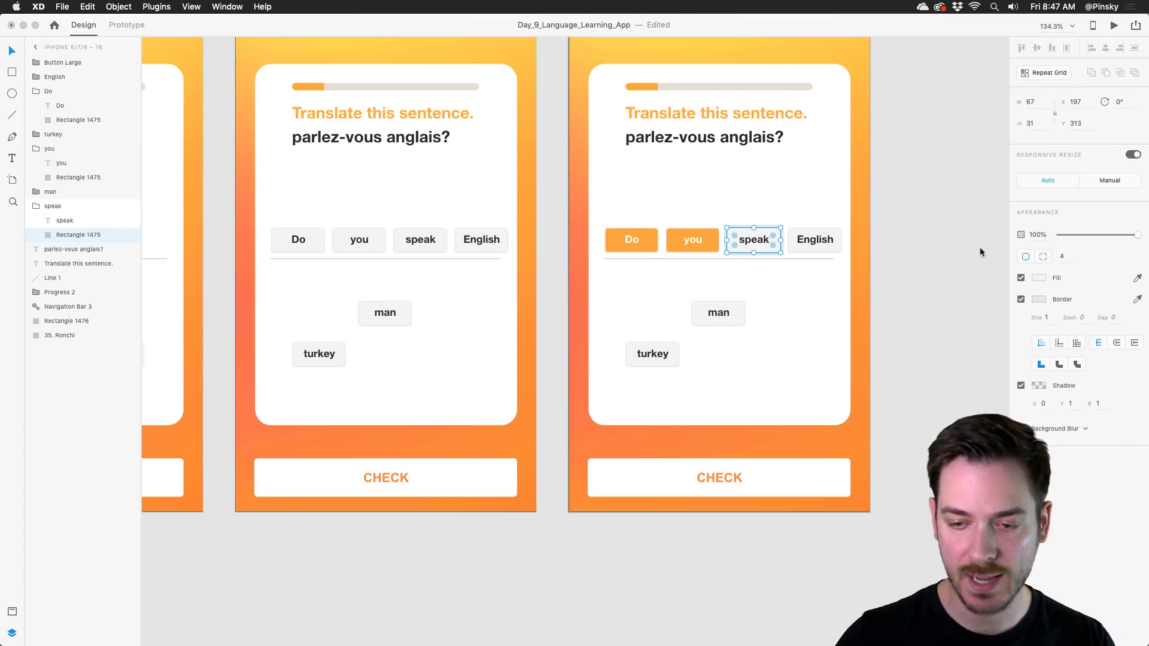
{"action": "left_click", "coordinate": [709, 244]}
{"action": "left_click", "coordinate": [749, 242]}
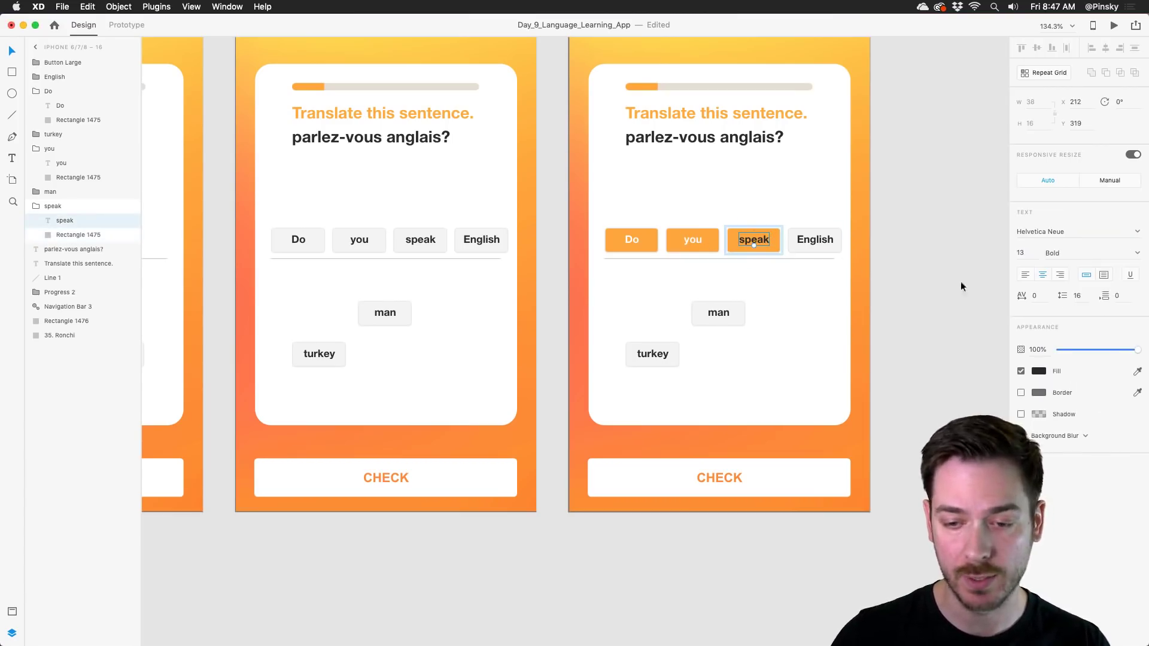
{"action": "left_click", "coordinate": [1039, 371]}
{"action": "left_click_drag", "start_coordinate": [957, 335], "coordinate": [806, 266]}
Fill the English tile with the orange sampled from the speak tile and set its label color to #FFFFFF.
{"action": "left_click", "coordinate": [801, 245]}
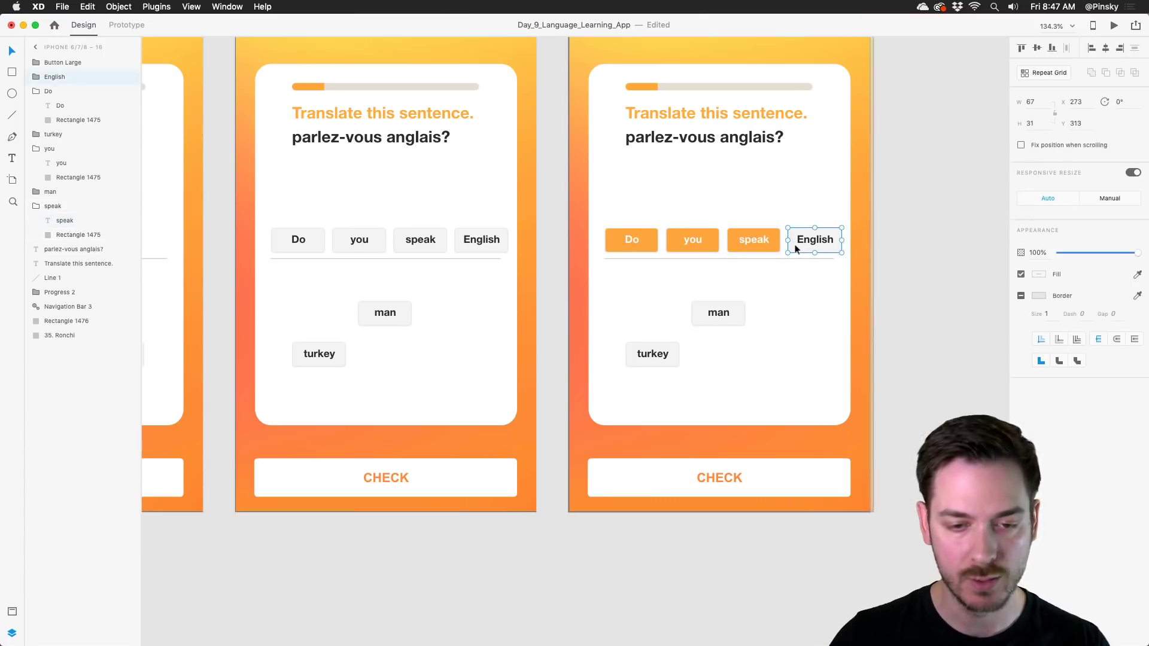
{"action": "double_click", "coordinate": [815, 248]}
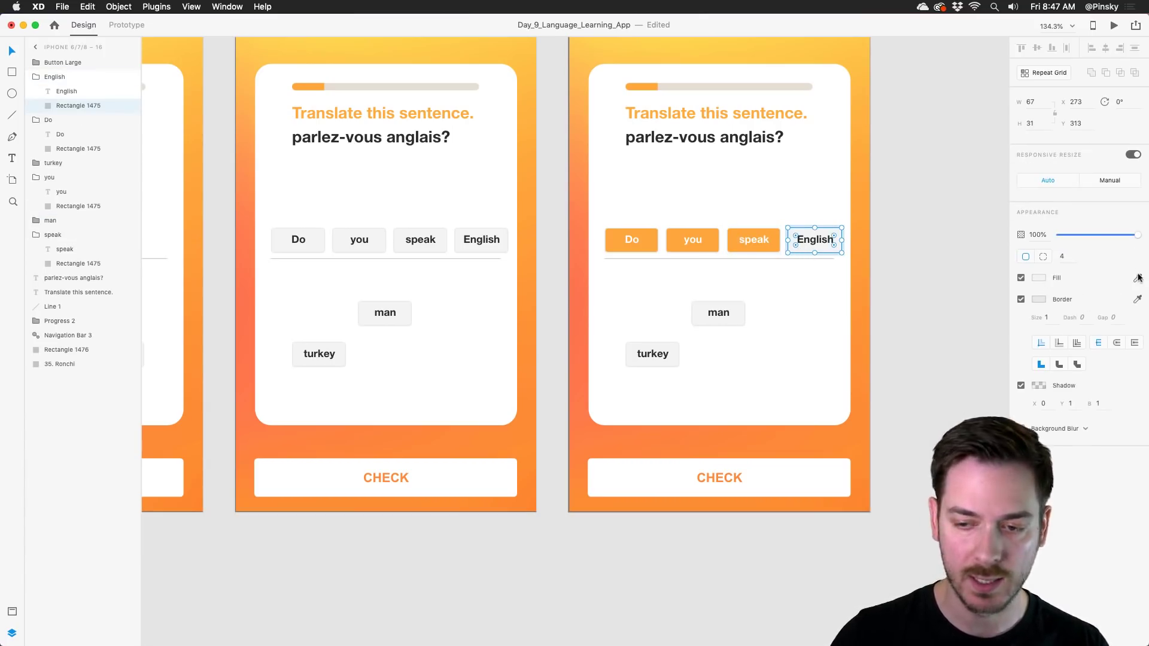
{"action": "left_click", "coordinate": [1136, 278]}
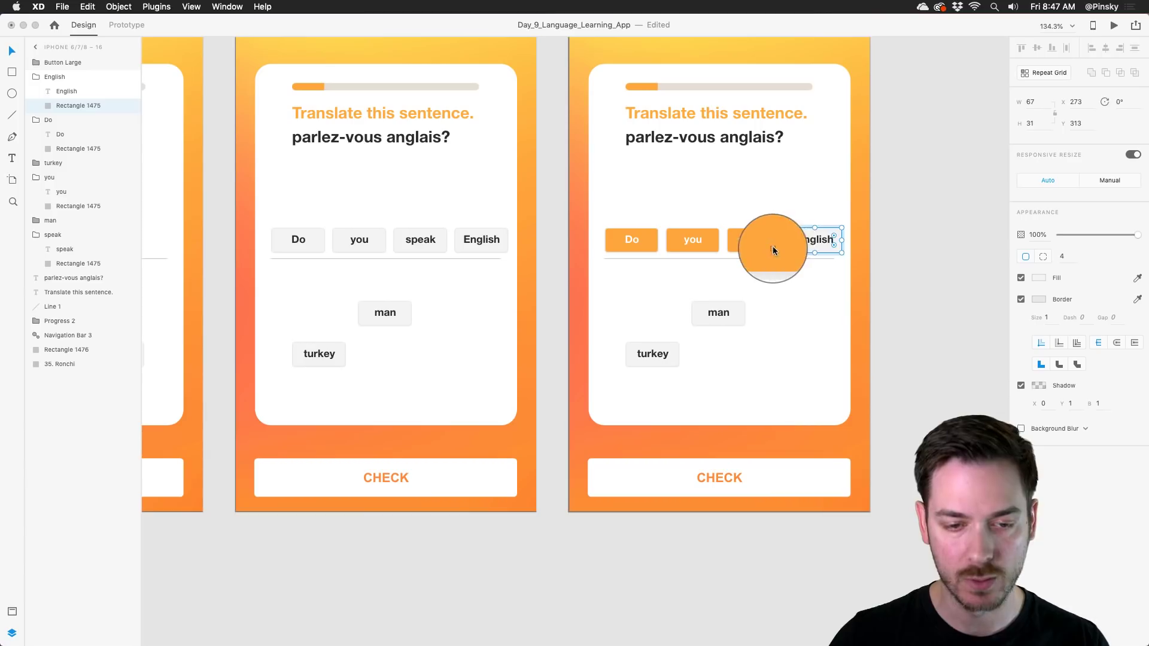
{"action": "left_click", "coordinate": [773, 250]}
{"action": "left_click", "coordinate": [819, 240]}
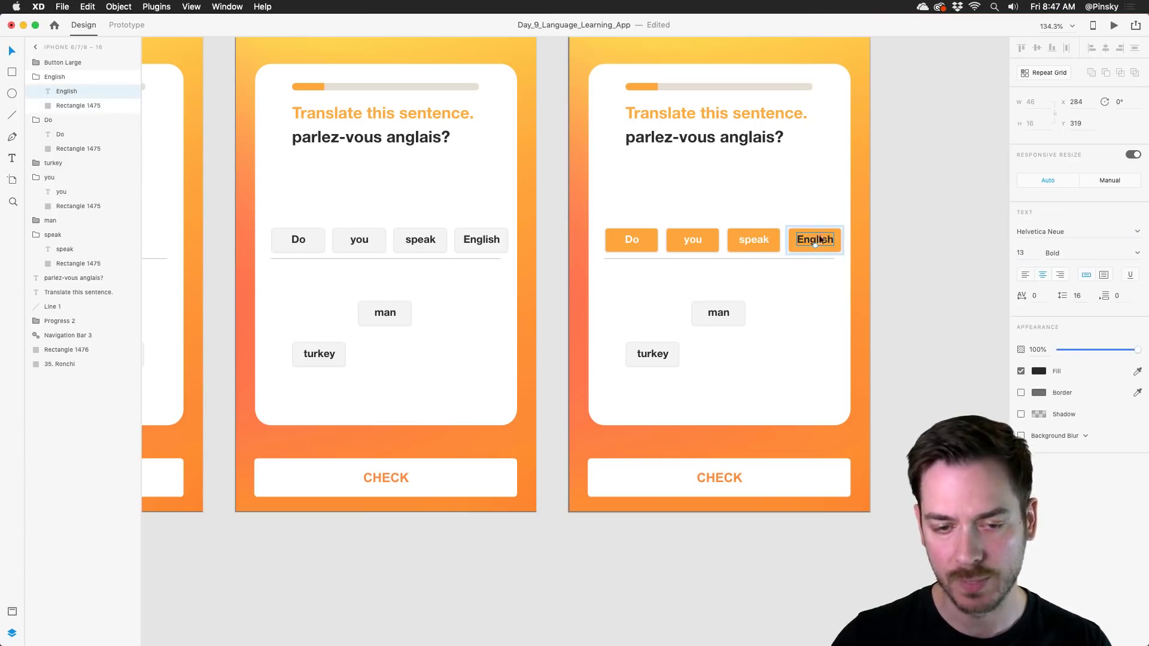
{"action": "left_click", "coordinate": [1039, 371]}
{"action": "type", "text": "fff"}
{"action": "key", "text": "Return"}
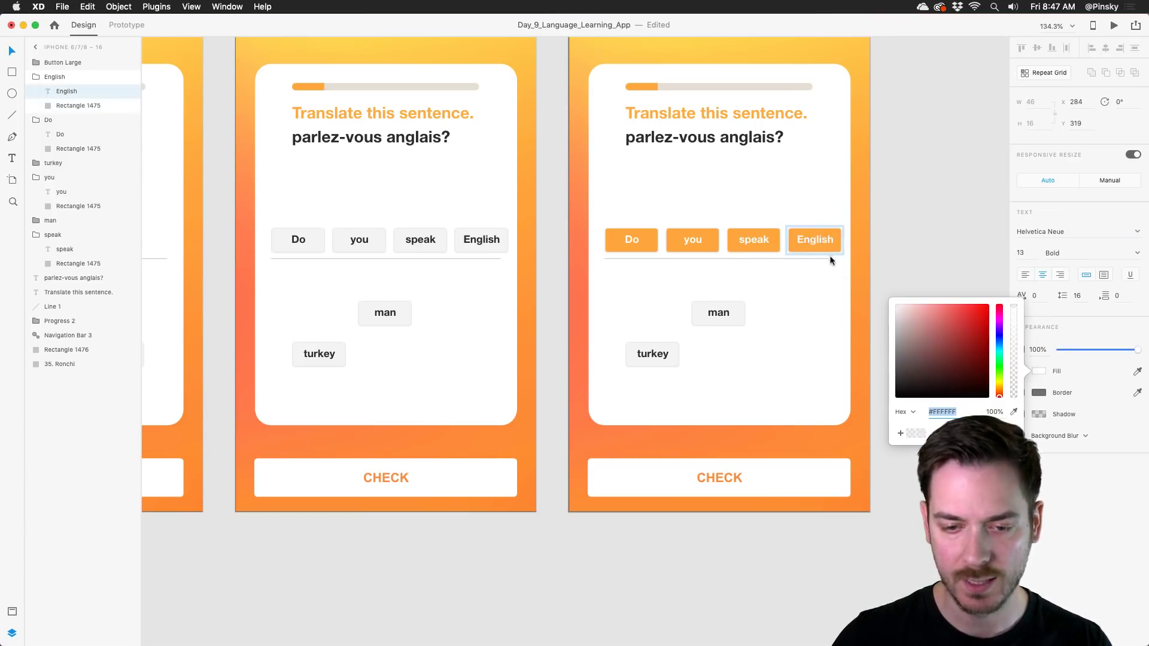
{"action": "left_click", "coordinate": [826, 295]}
Change the CHECK button's label on the orange-tile artboard to CORRECT!
{"action": "scroll", "coordinate": [823, 292], "scroll_direction": "down", "scroll_amount": 5}
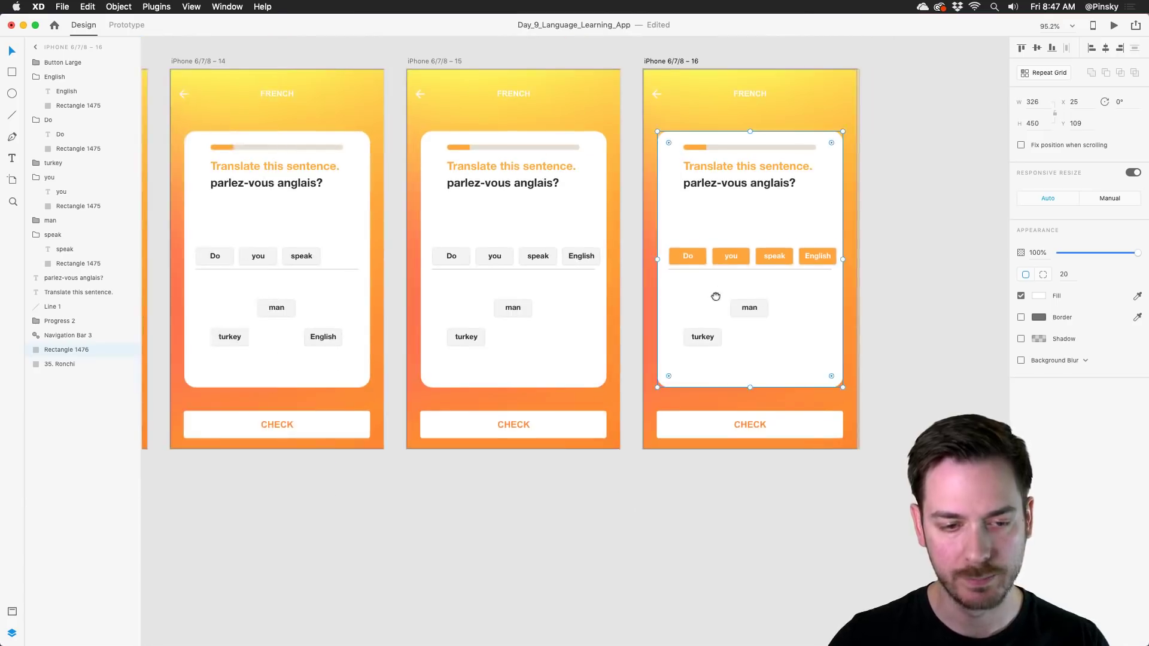
{"action": "scroll", "coordinate": [713, 297], "scroll_direction": "up", "scroll_amount": 1}
{"action": "left_click_drag", "start_coordinate": [777, 313], "coordinate": [874, 410]}
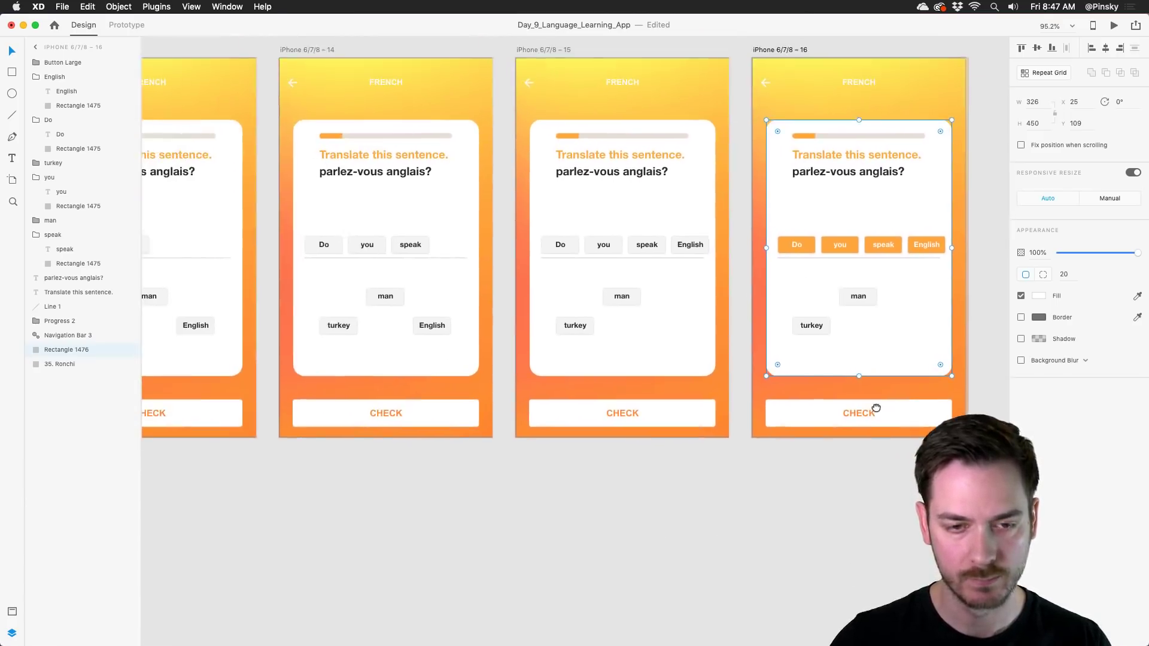
{"action": "scroll", "coordinate": [826, 373], "scroll_direction": "down", "scroll_amount": 1}
{"action": "scroll", "coordinate": [828, 374], "scroll_direction": "right", "scroll_amount": 2}
{"action": "scroll", "coordinate": [828, 373], "scroll_direction": "up", "scroll_amount": 3}
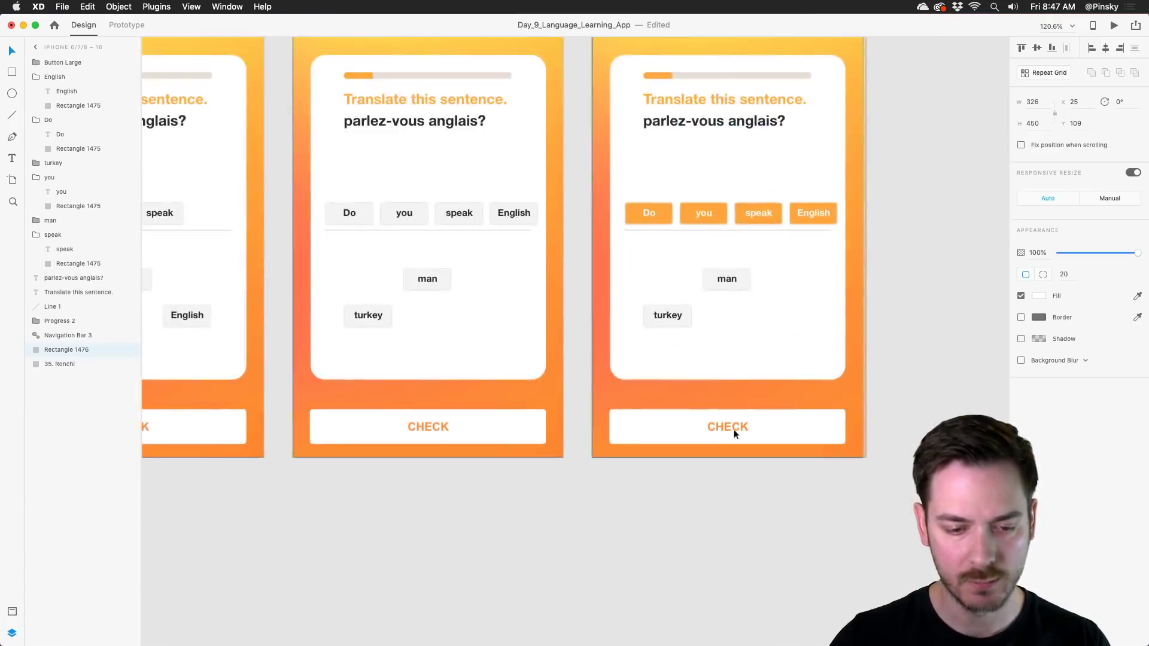
{"action": "left_click", "coordinate": [730, 426]}
{"action": "double_click", "coordinate": [730, 425]}
{"action": "double_click", "coordinate": [730, 424]}
{"action": "type", "text": "Corre"}
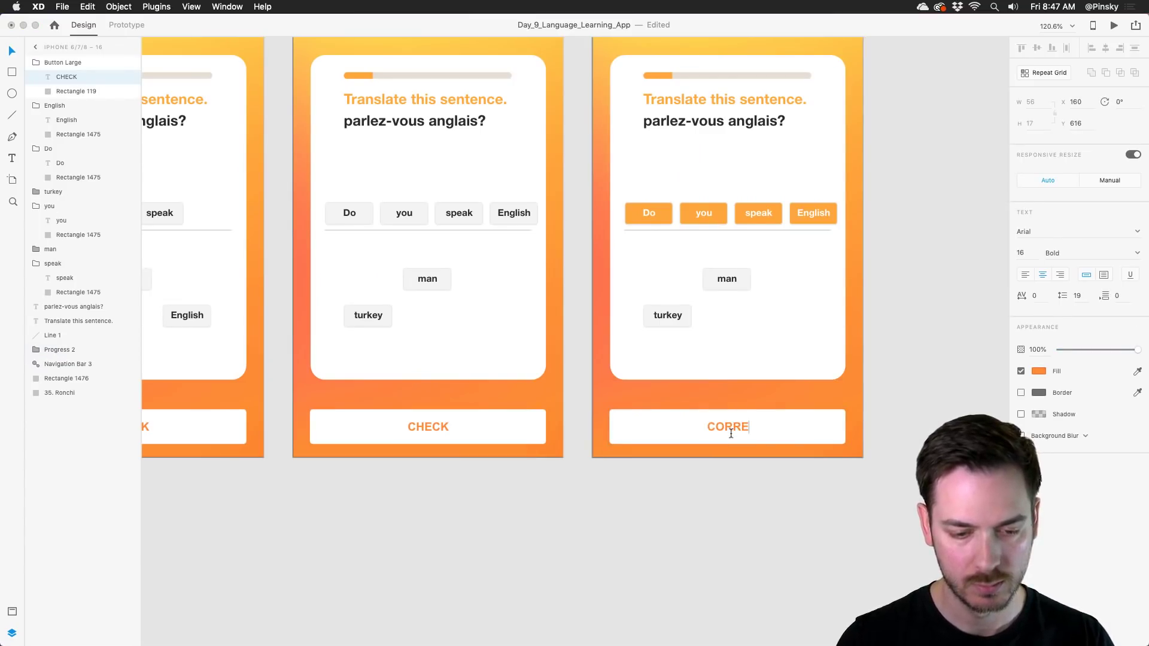
{"action": "type", "text": "ct!"}
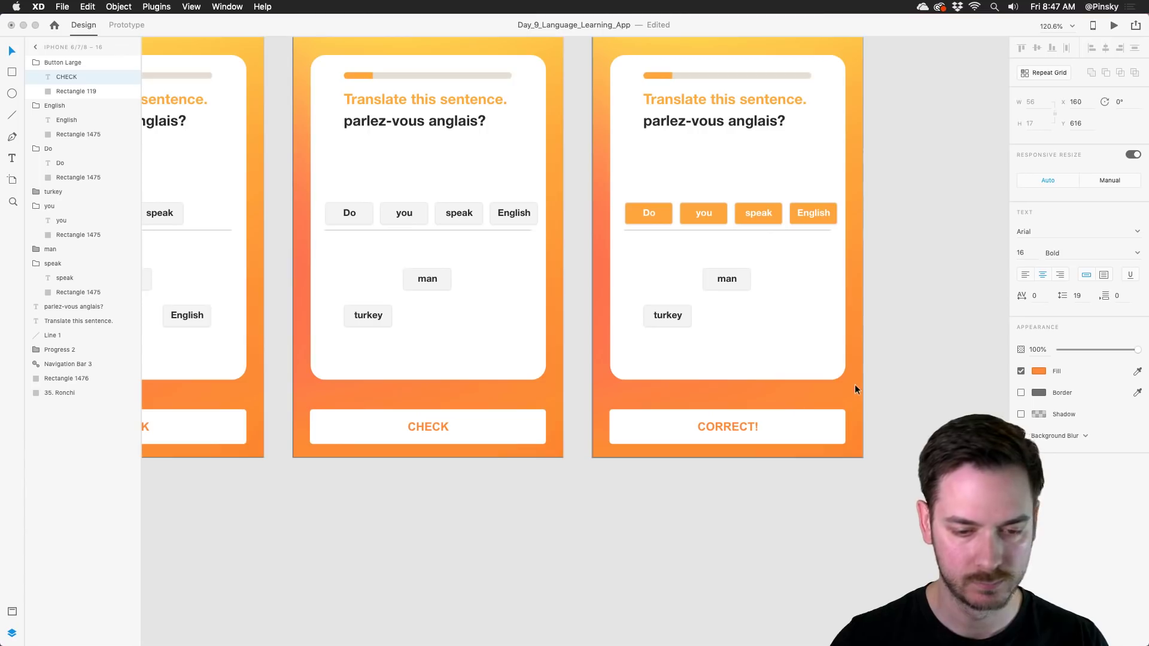
Link the CHECK button on the iPhone 6/7/8 – 15 artboard to the iPhone 6/7/8 – 16 artboard in the prototype.
{"action": "scroll", "coordinate": [854, 384], "scroll_direction": "down", "scroll_amount": 5}
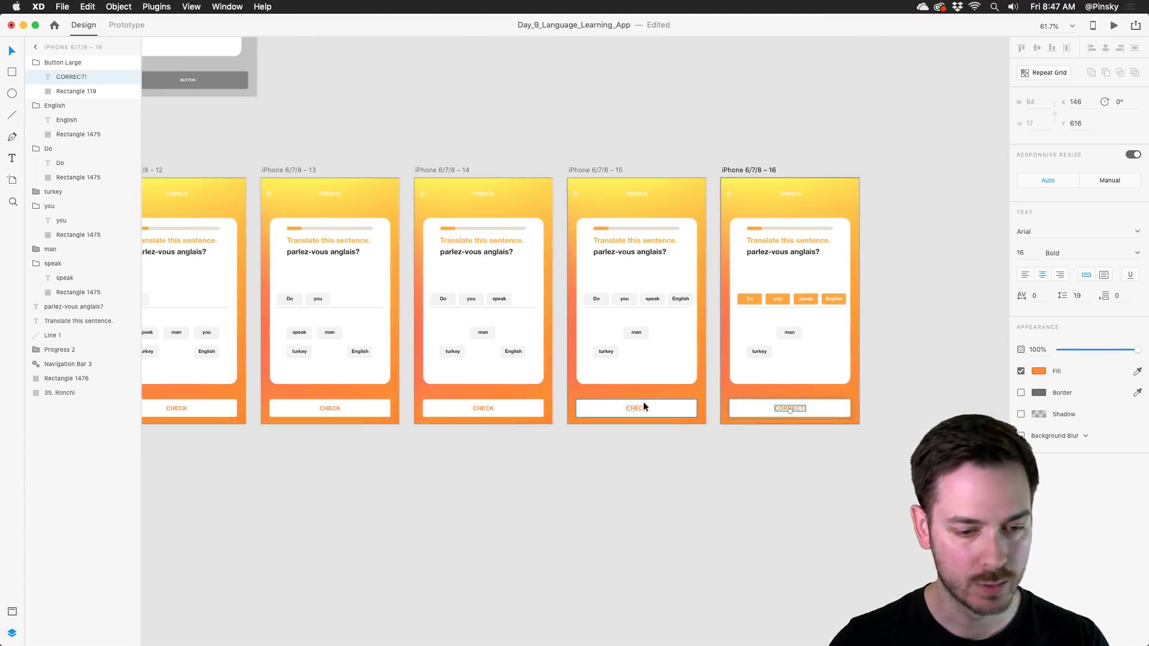
{"action": "left_click", "coordinate": [670, 412]}
{"action": "left_click", "coordinate": [134, 25]}
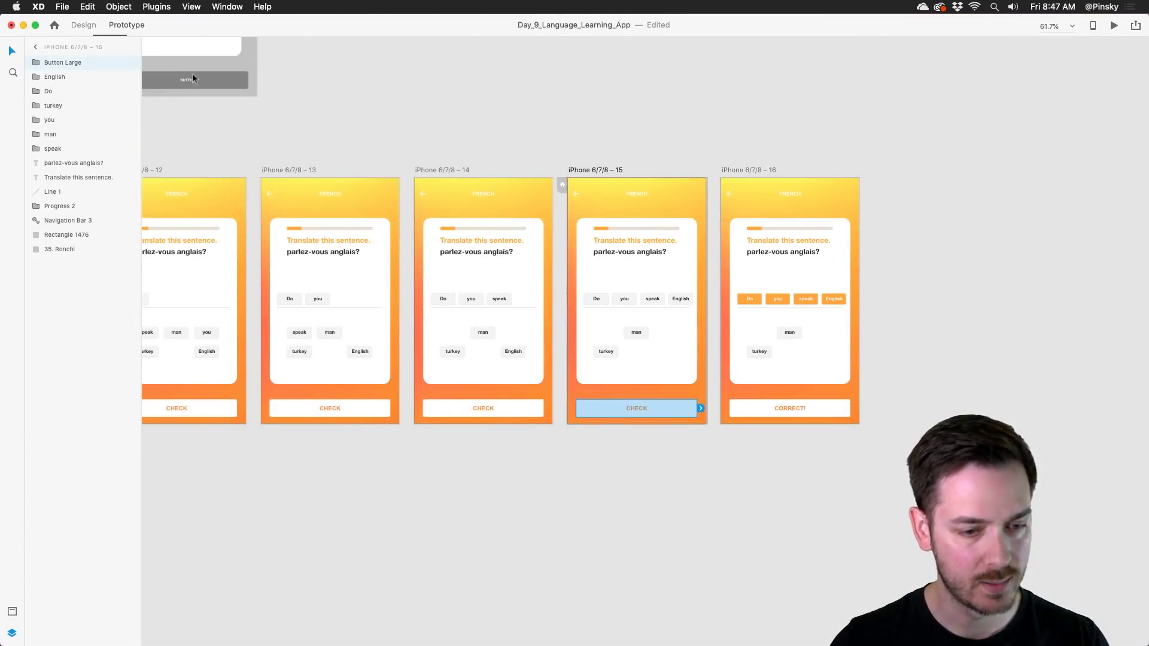
{"action": "left_click_drag", "start_coordinate": [702, 407], "coordinate": [744, 392]}
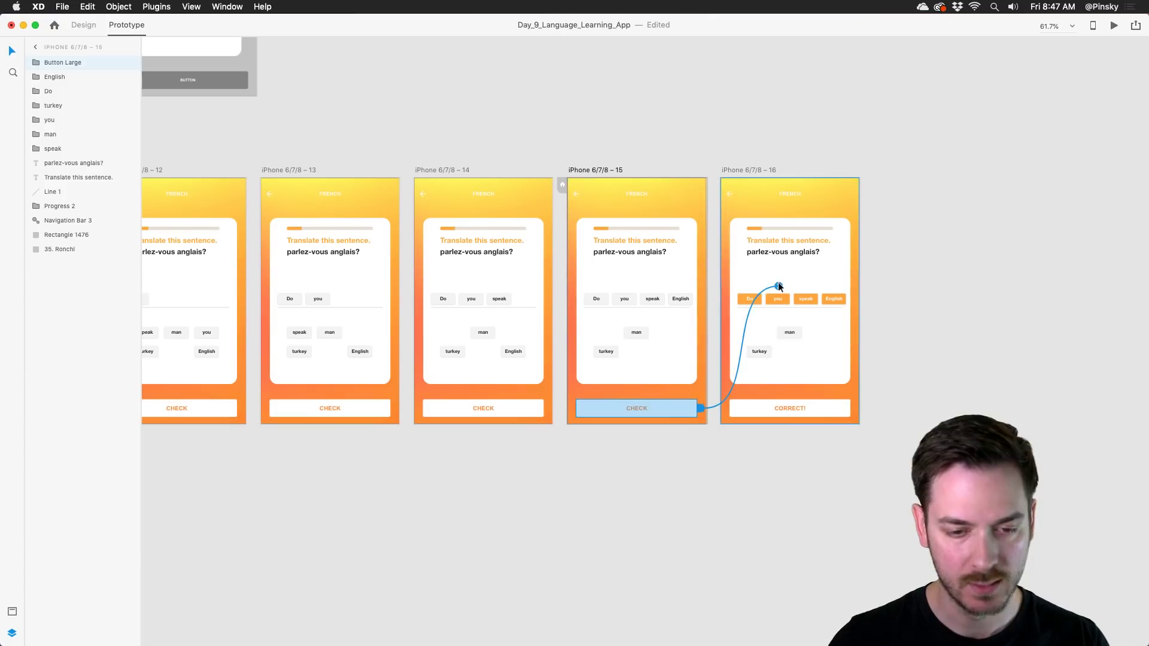
{"action": "left_click_drag", "start_coordinate": [778, 284], "coordinate": [778, 285]}
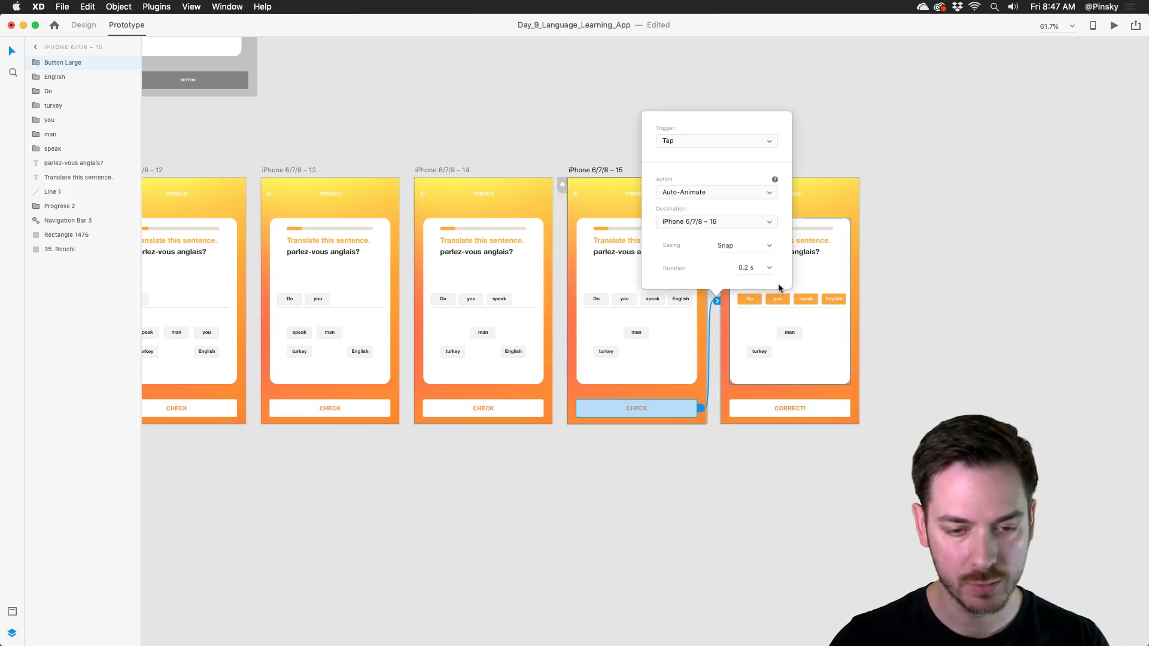
Set the CHECK button's tap interaction to the Transition action with the animation set to None.
{"action": "left_click", "coordinate": [713, 139]}
{"action": "left_click", "coordinate": [713, 141]}
{"action": "left_click", "coordinate": [711, 194]}
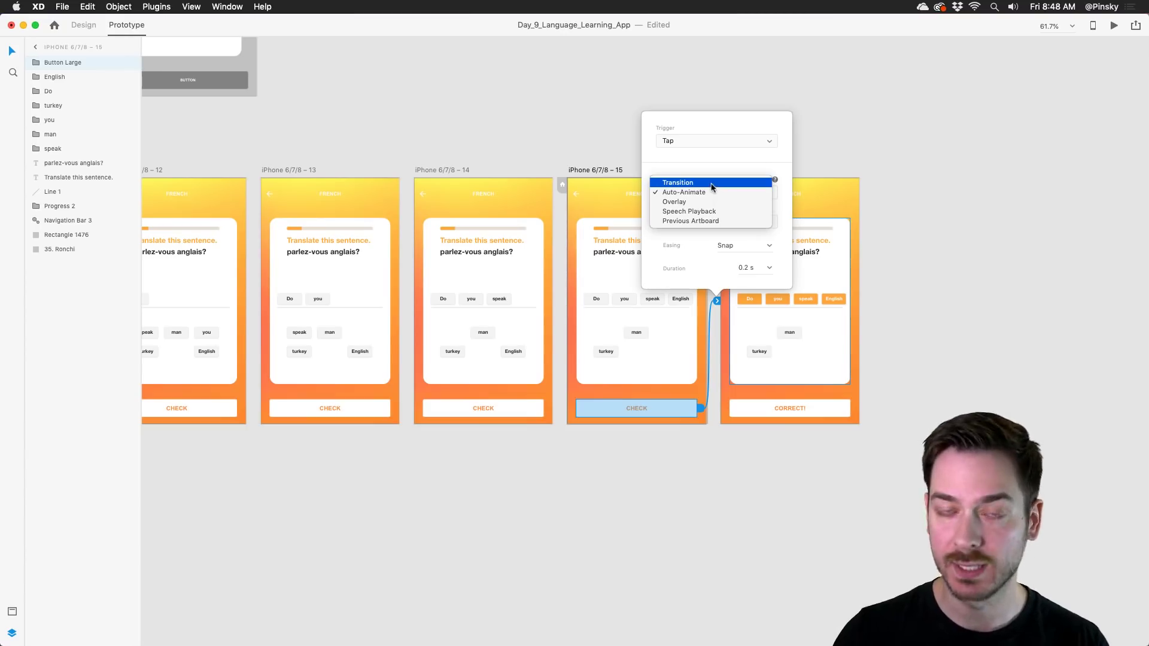
{"action": "left_click", "coordinate": [712, 183]}
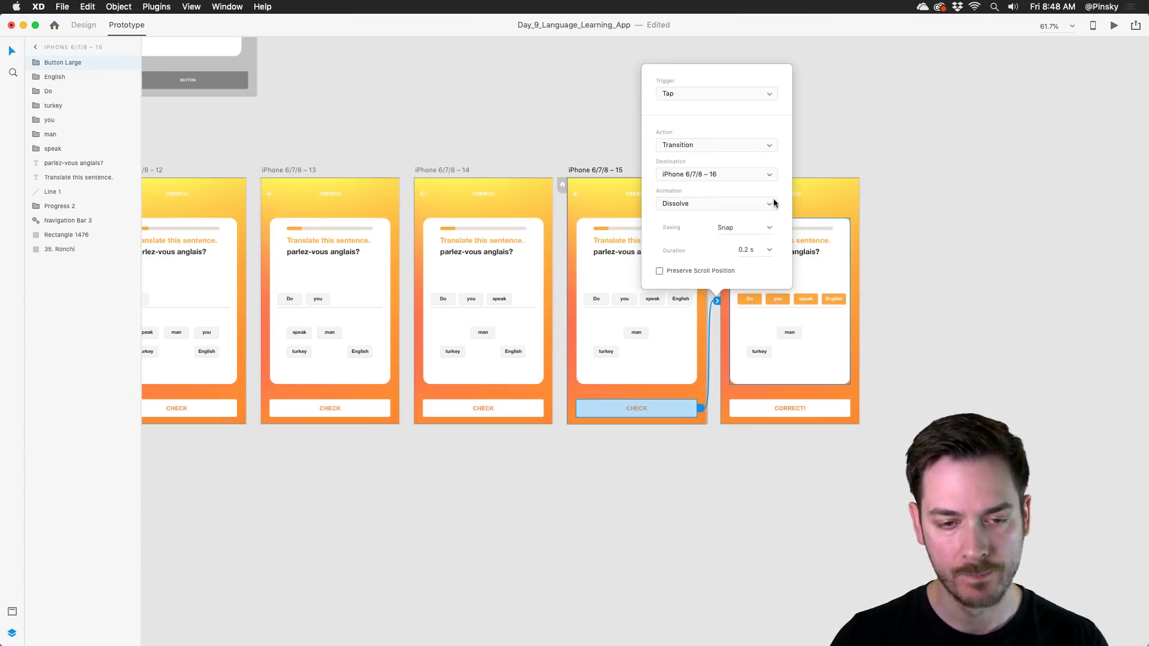
{"action": "left_click", "coordinate": [770, 204]}
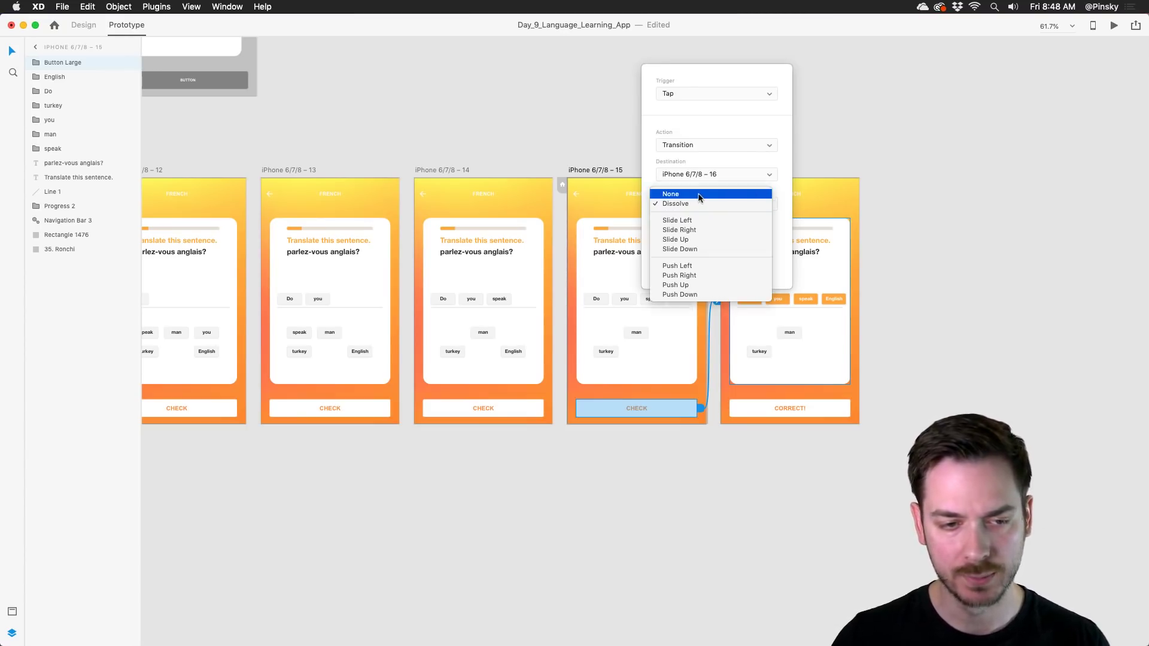
{"action": "left_click", "coordinate": [699, 195]}
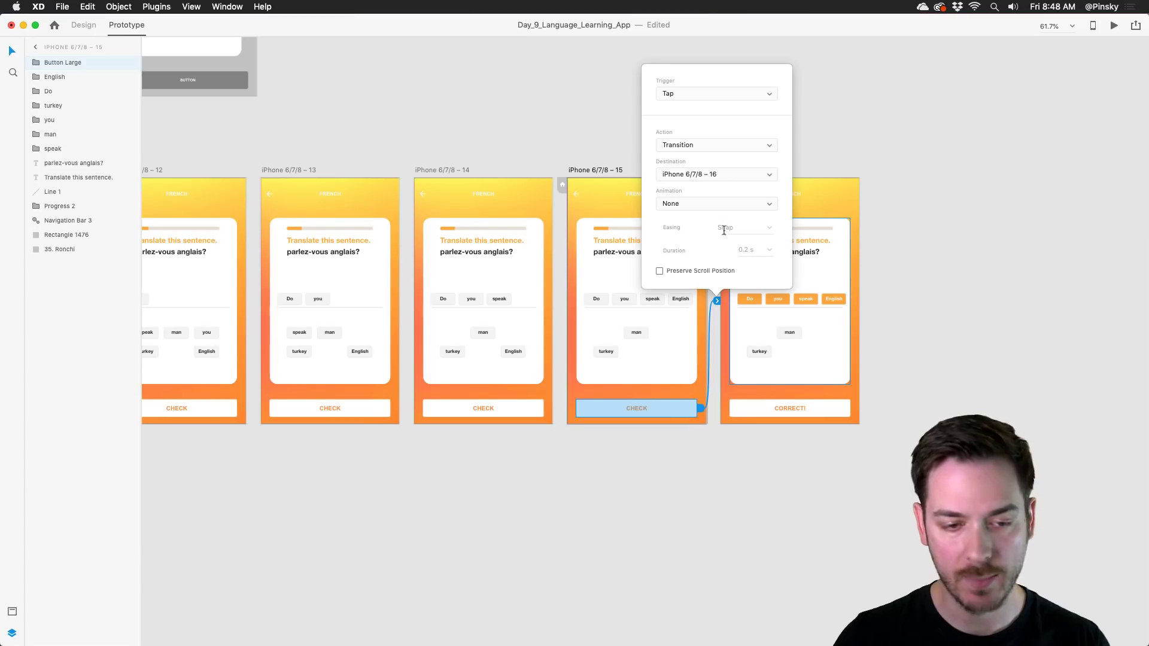
Preview the prototype from the iPhone 6/7/8 – 15 artboard and test the CHECK button's tap transition.
{"action": "left_click", "coordinate": [1114, 25]}
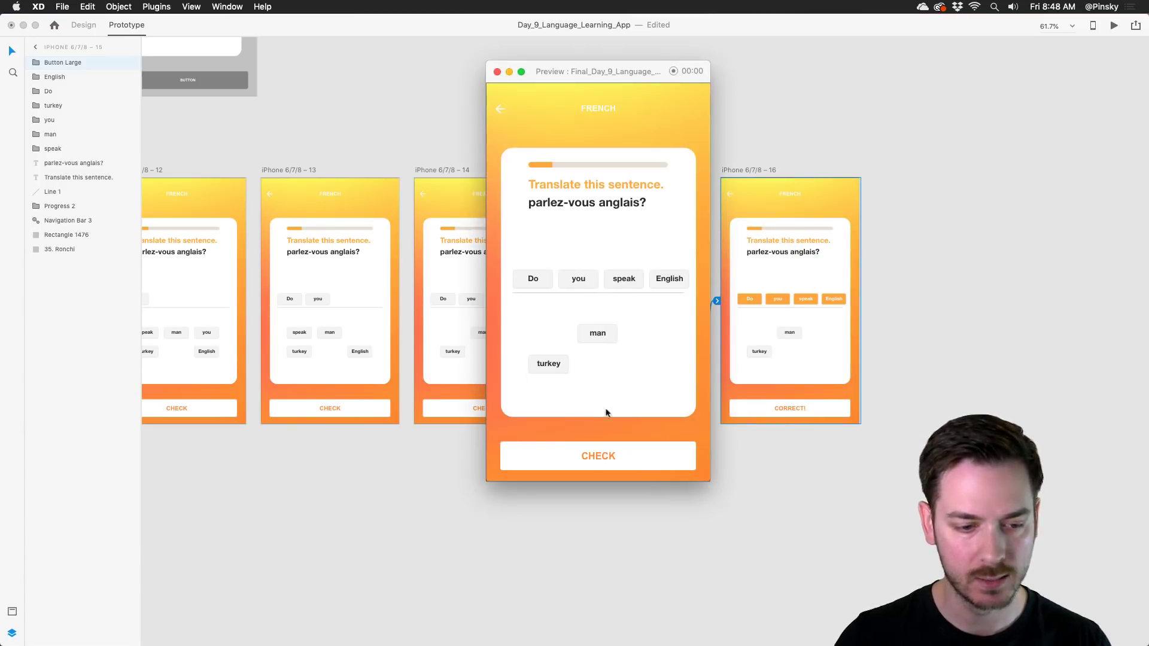
{"action": "left_click", "coordinate": [626, 458]}
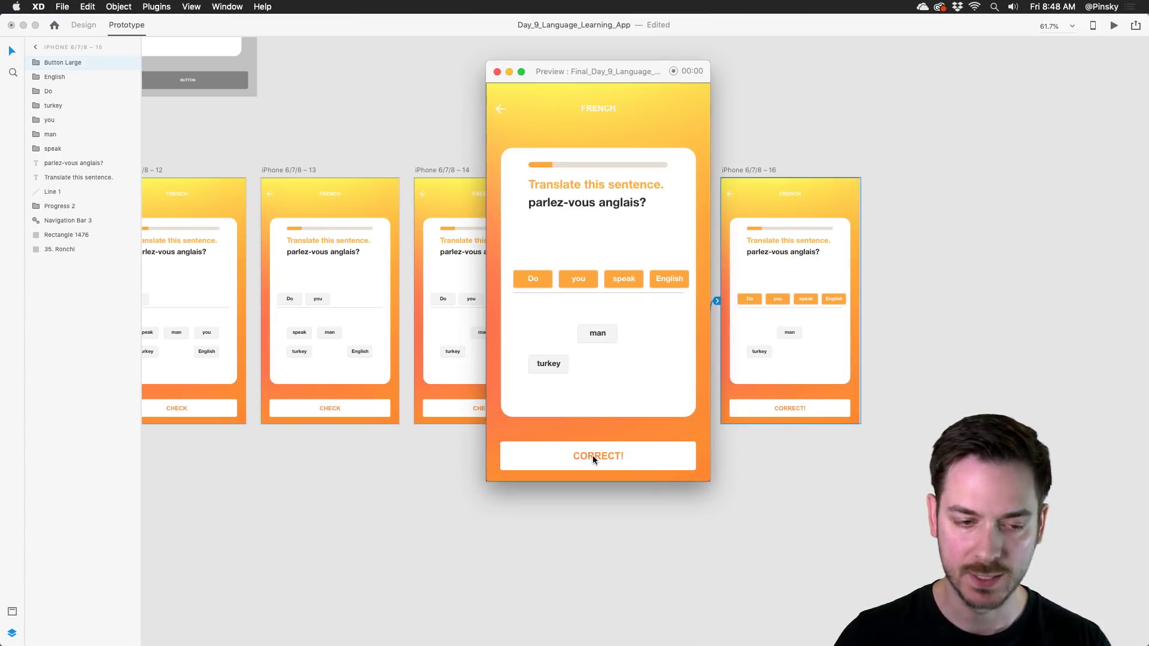
{"action": "left_click", "coordinate": [762, 165]}
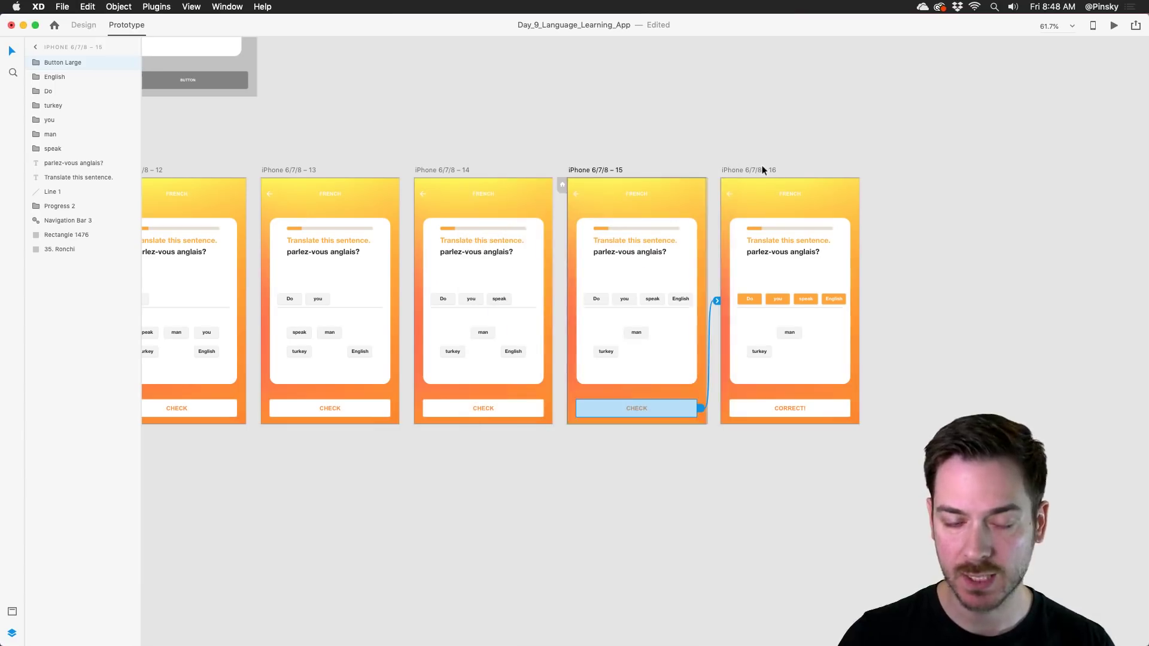
Add a prototype interaction to the whole iPhone 6/7/8 – 16 artboard with the Time trigger.
{"action": "left_click", "coordinate": [762, 166]}
{"action": "scroll", "coordinate": [863, 289], "scroll_direction": "up", "scroll_amount": 10}
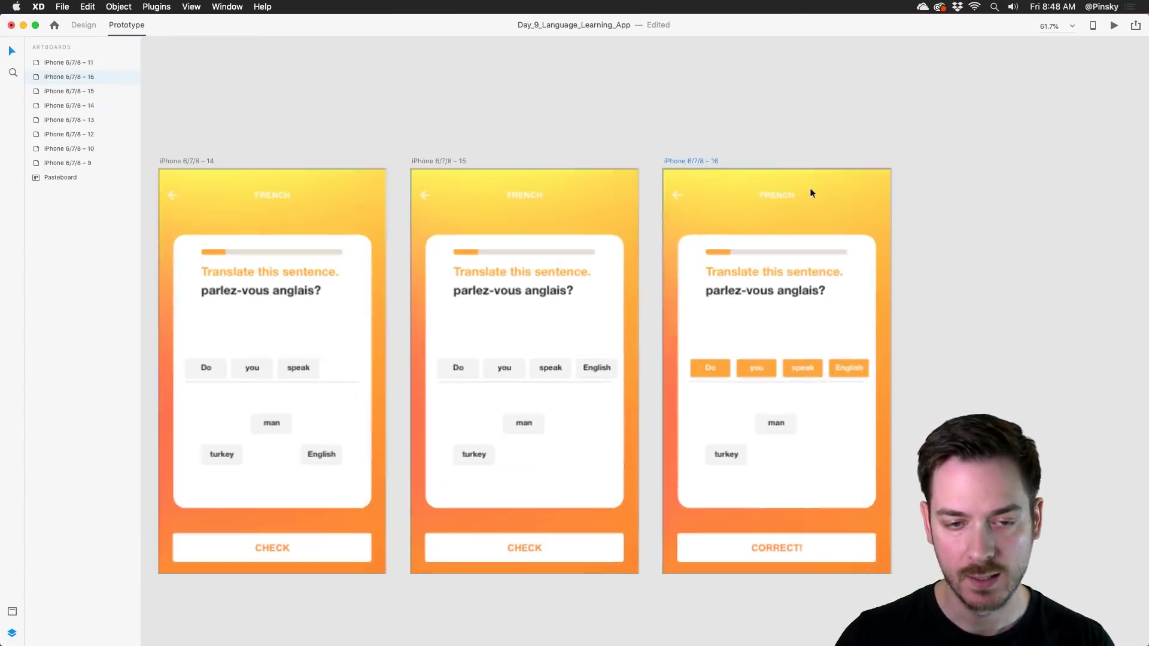
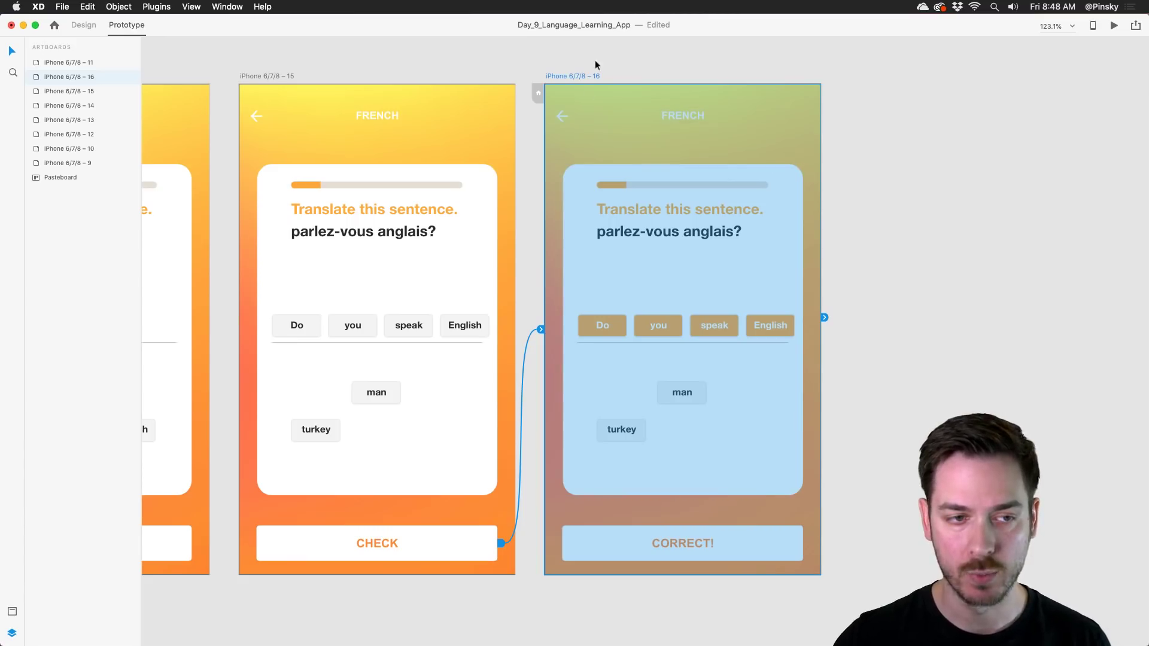
{"action": "left_click", "coordinate": [825, 314]}
{"action": "left_click", "coordinate": [899, 234]}
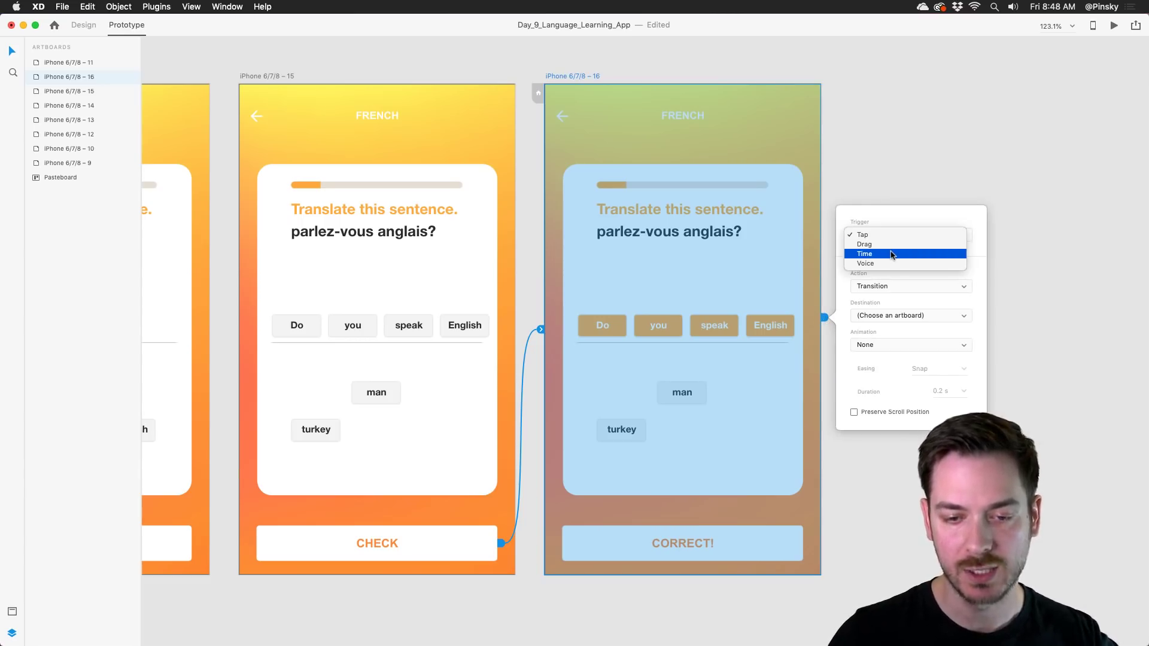
{"action": "left_click", "coordinate": [890, 253]}
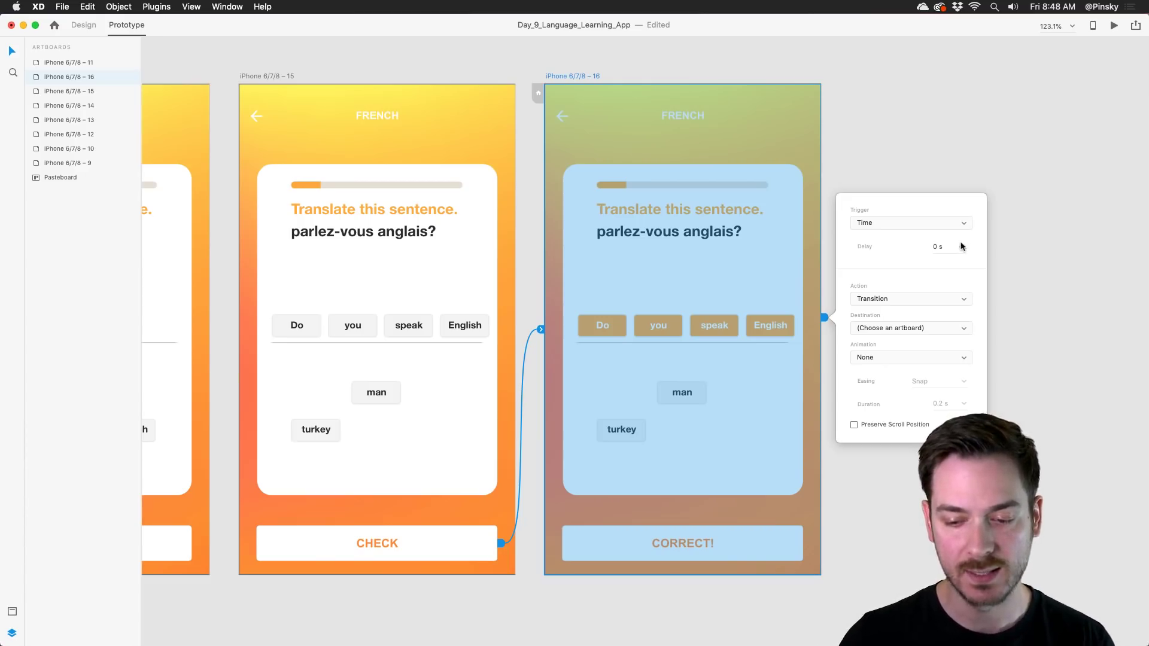
Set the timed interaction's action to Speech Playback with the speech text "Correct, nice job!".
{"action": "left_click", "coordinate": [887, 300]}
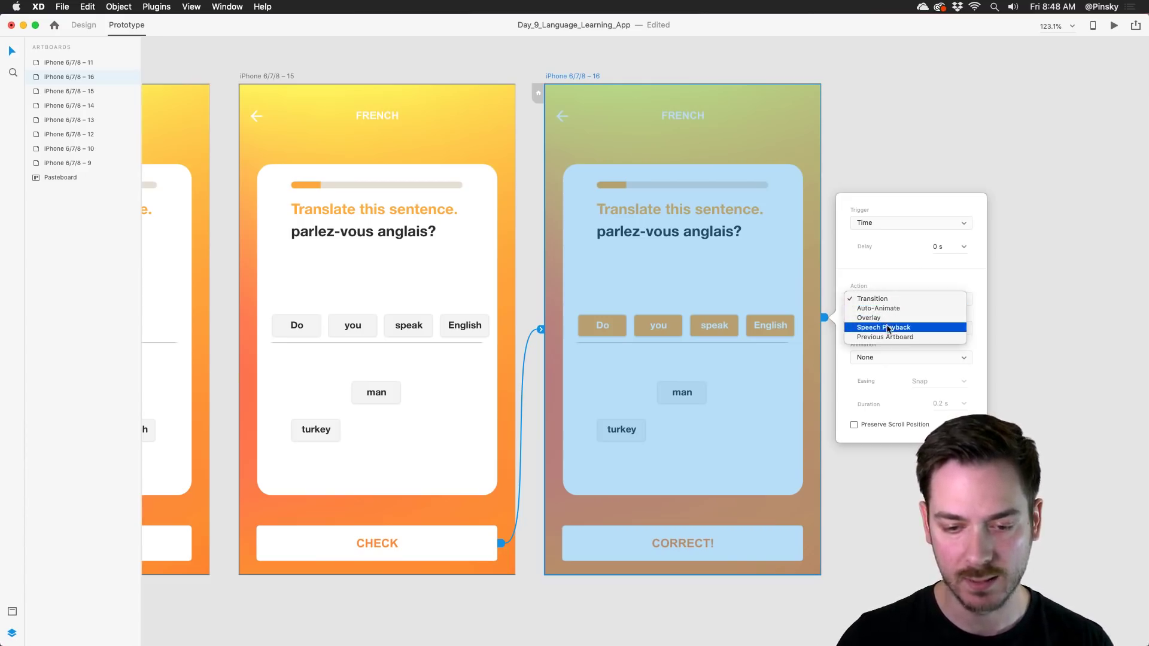
{"action": "left_click", "coordinate": [889, 327]}
{"action": "type", "text": "Corr"}
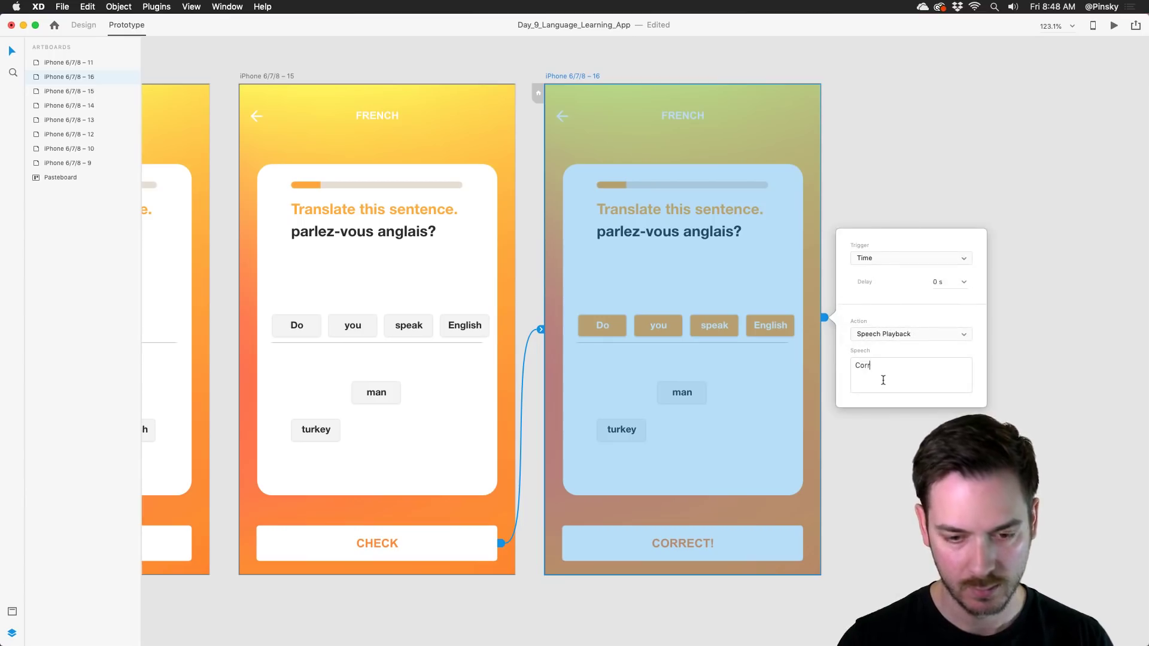
{"action": "type", "text": "ect, nice jo"}
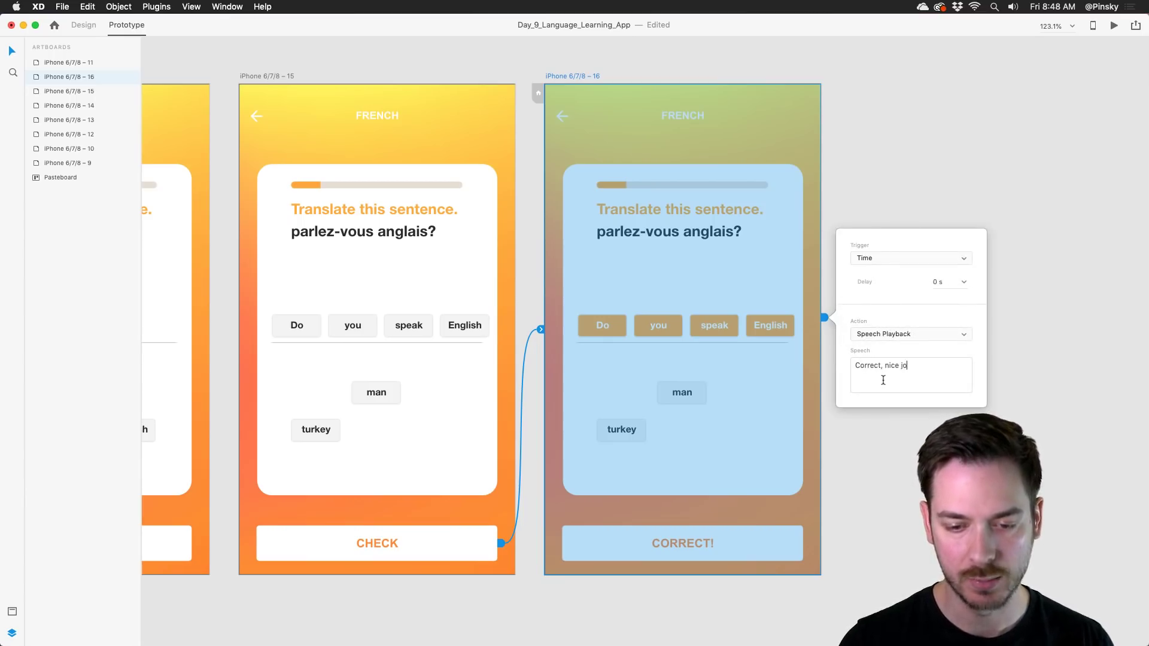
{"action": "type", "text": "b!"}
{"action": "left_click", "coordinate": [727, 162]}
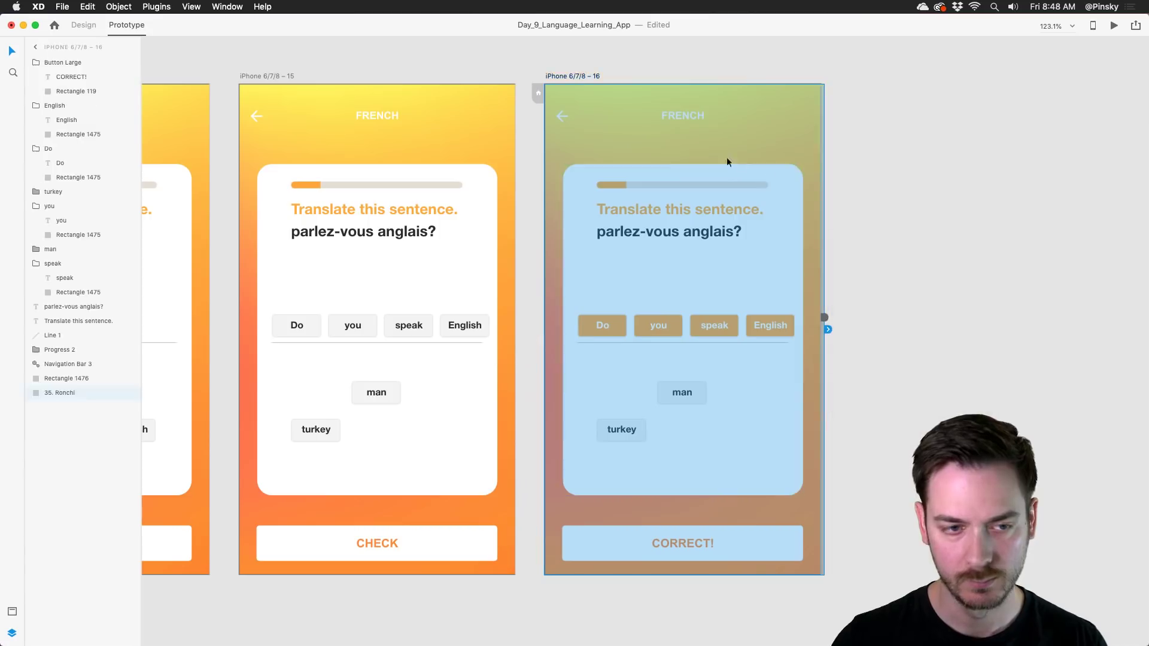
Preview from the iPhone 6/7/8 – 15 artboard and check the answer to test the spoken feedback, closing the preview when done.
{"action": "left_click", "coordinate": [352, 148]}
{"action": "left_click", "coordinate": [1109, 26]}
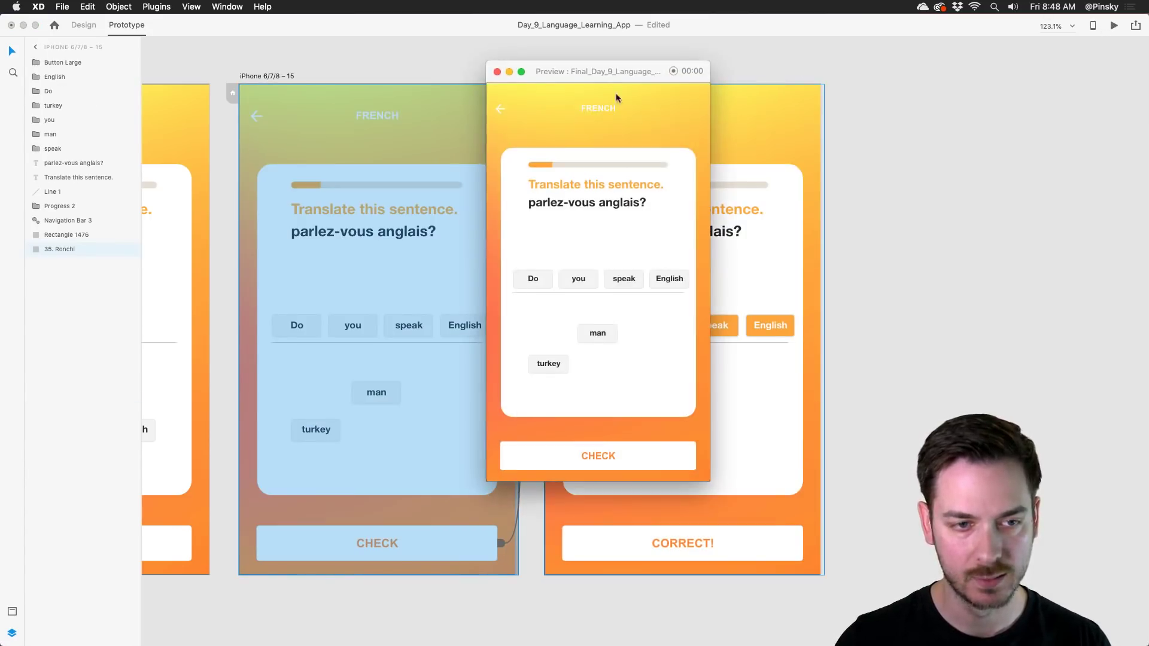
{"action": "left_click_drag", "start_coordinate": [618, 73], "coordinate": [669, 60]}
{"action": "left_click", "coordinate": [666, 441]}
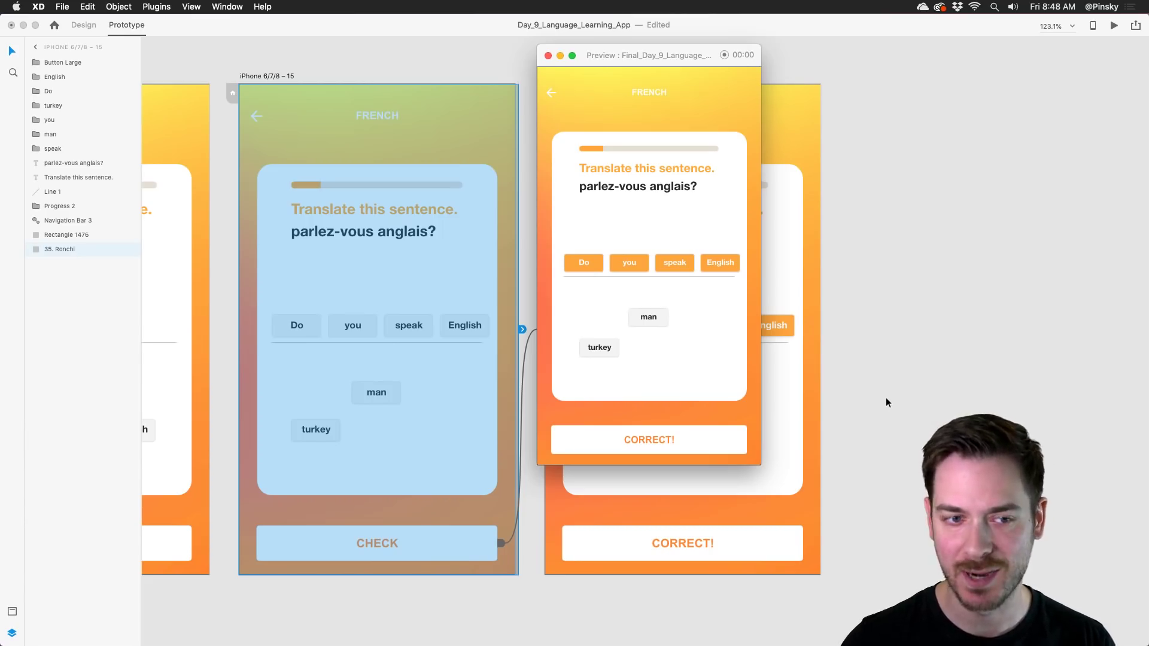
{"action": "key", "text": "super+w"}
Return to Design mode and duplicate the iPhone 6/7/8 – 10 artboard directly below the original.
{"action": "scroll", "coordinate": [545, 326], "scroll_direction": "down", "scroll_amount": 5}
{"action": "scroll", "coordinate": [547, 325], "scroll_direction": "down", "scroll_amount": 4}
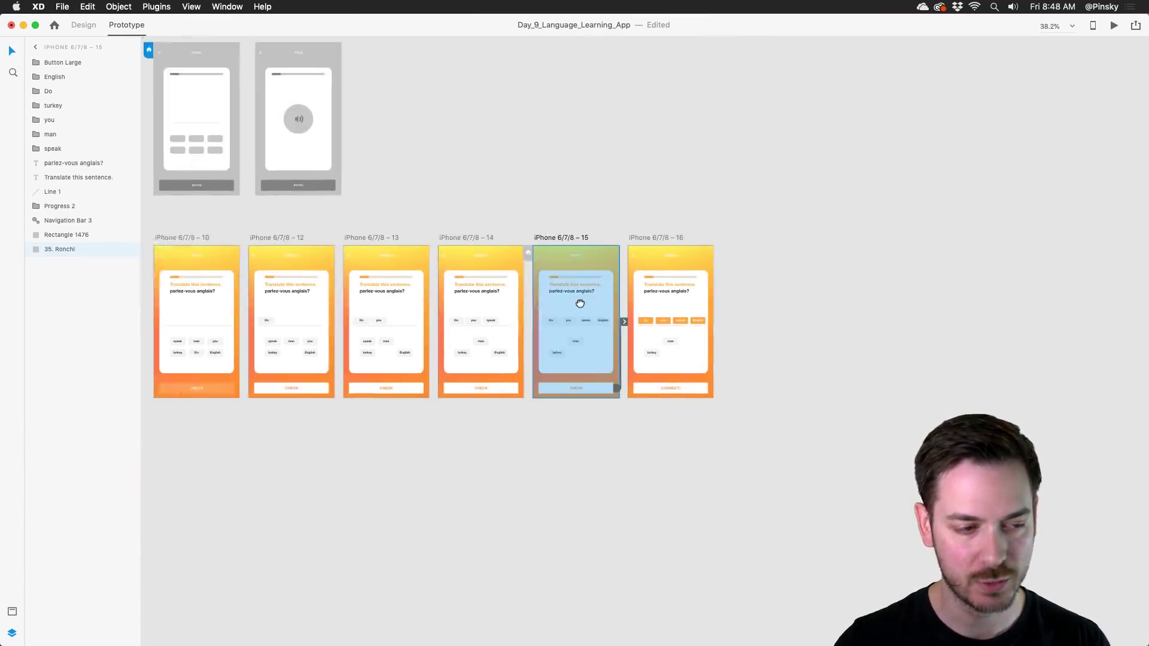
{"action": "scroll", "coordinate": [717, 275], "scroll_direction": "left", "scroll_amount": 5}
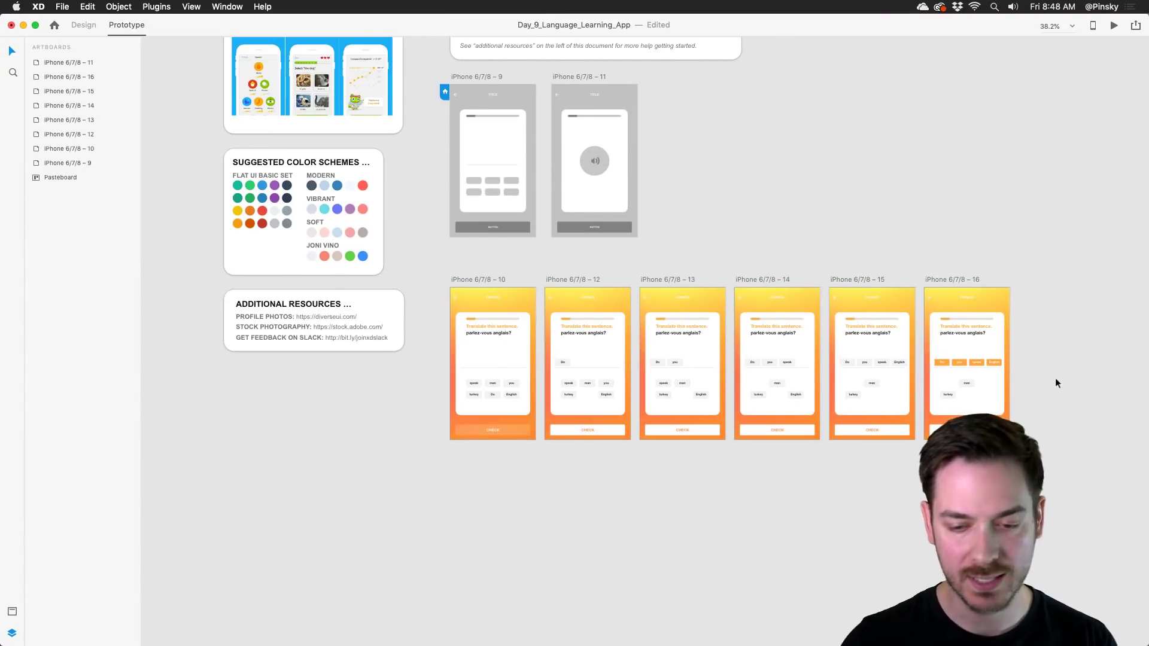
{"action": "scroll", "coordinate": [512, 373], "scroll_direction": "up", "scroll_amount": 2}
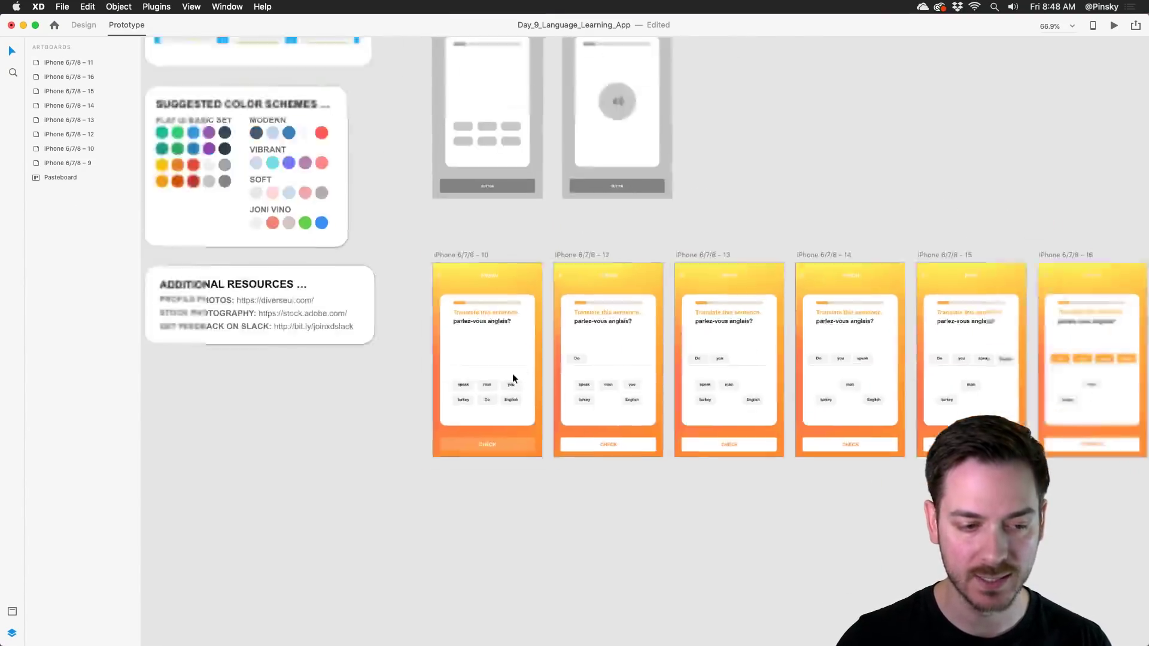
{"action": "scroll", "coordinate": [512, 373], "scroll_direction": "down", "scroll_amount": 2}
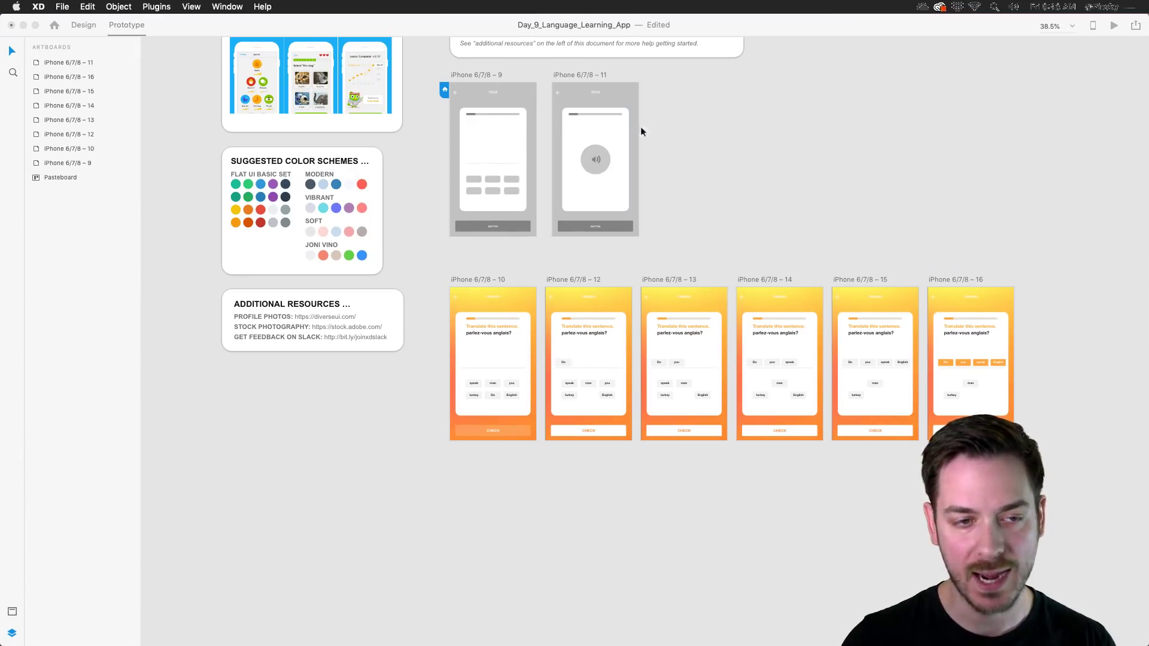
{"action": "left_click", "coordinate": [464, 275]}
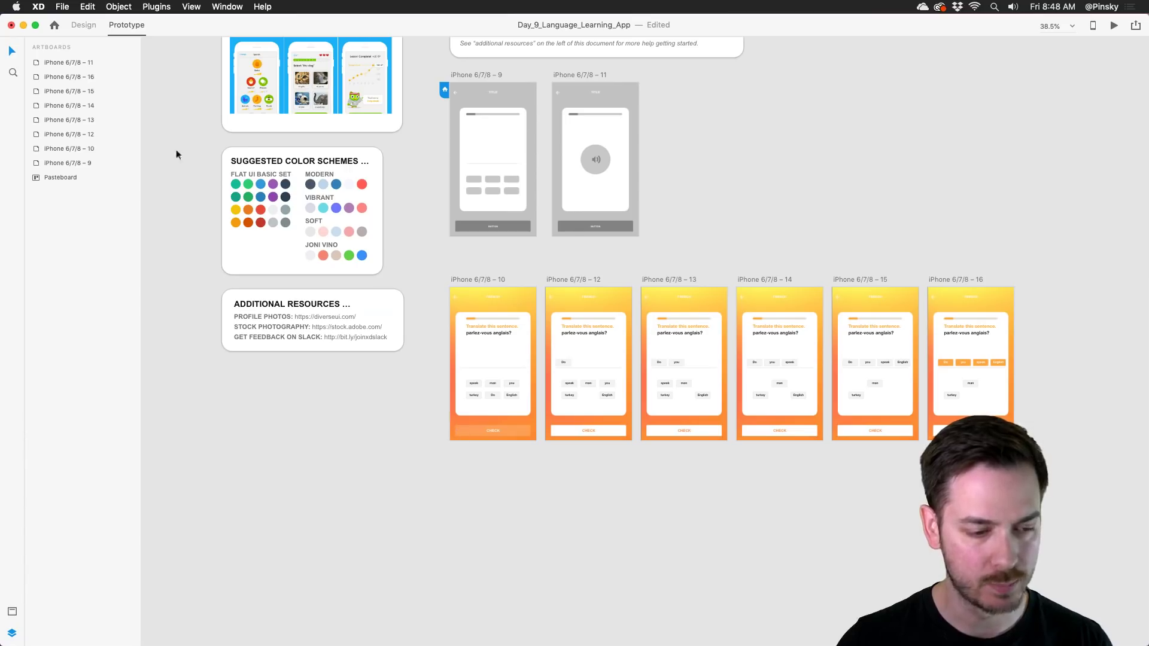
{"action": "key", "text": "ctrl+Tab"}
{"action": "left_click", "coordinate": [483, 279]}
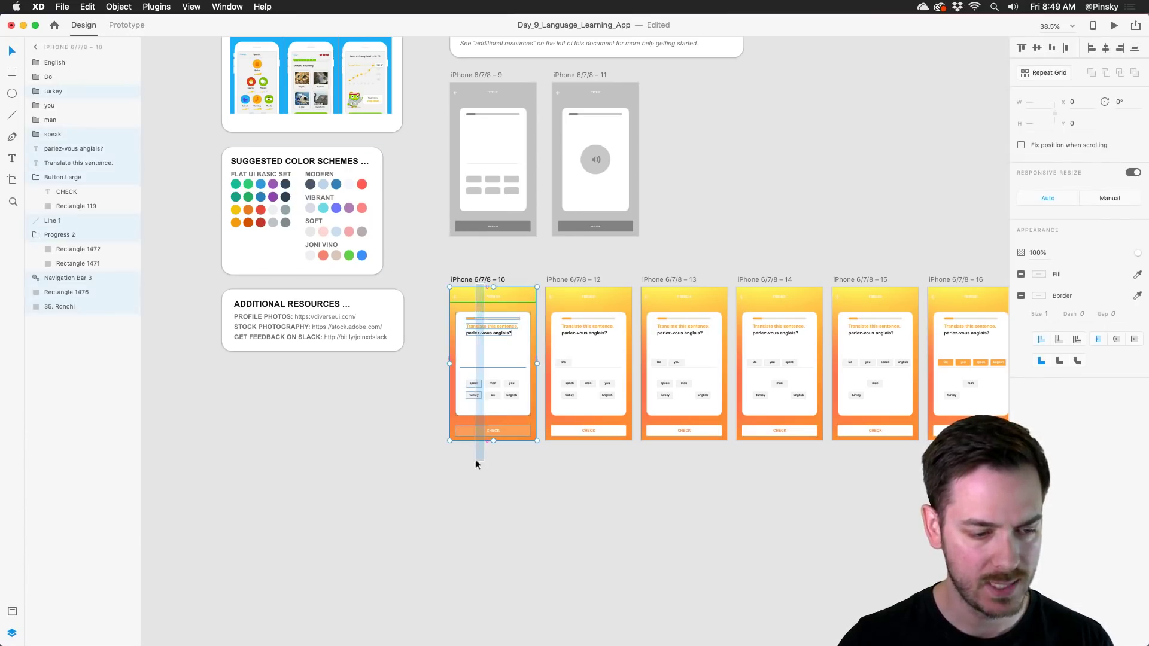
{"action": "left_click_drag", "start_coordinate": [480, 275], "coordinate": [473, 458]}
{"action": "scroll", "coordinate": [474, 458], "scroll_direction": "down", "scroll_amount": 3}
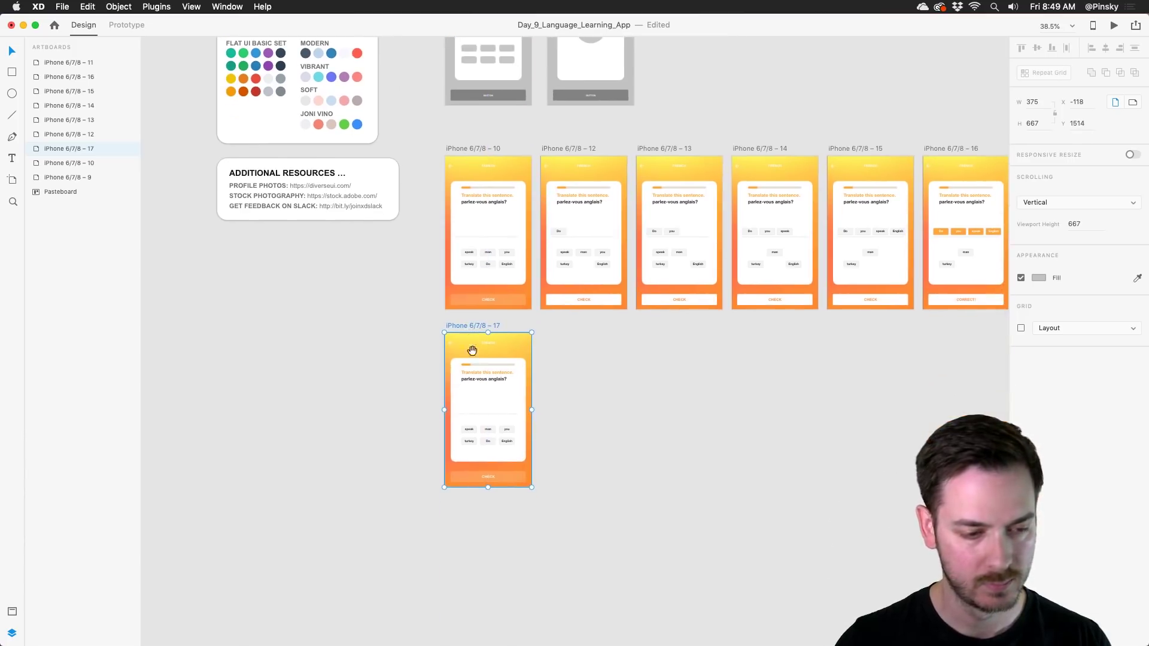
Delete the speak, man, you, English, Do and turkey word tiles from the iPhone 6/7/8 – 17 artboard.
{"action": "scroll", "coordinate": [475, 344], "scroll_direction": "up", "scroll_amount": 3}
{"action": "left_click", "coordinate": [468, 469]}
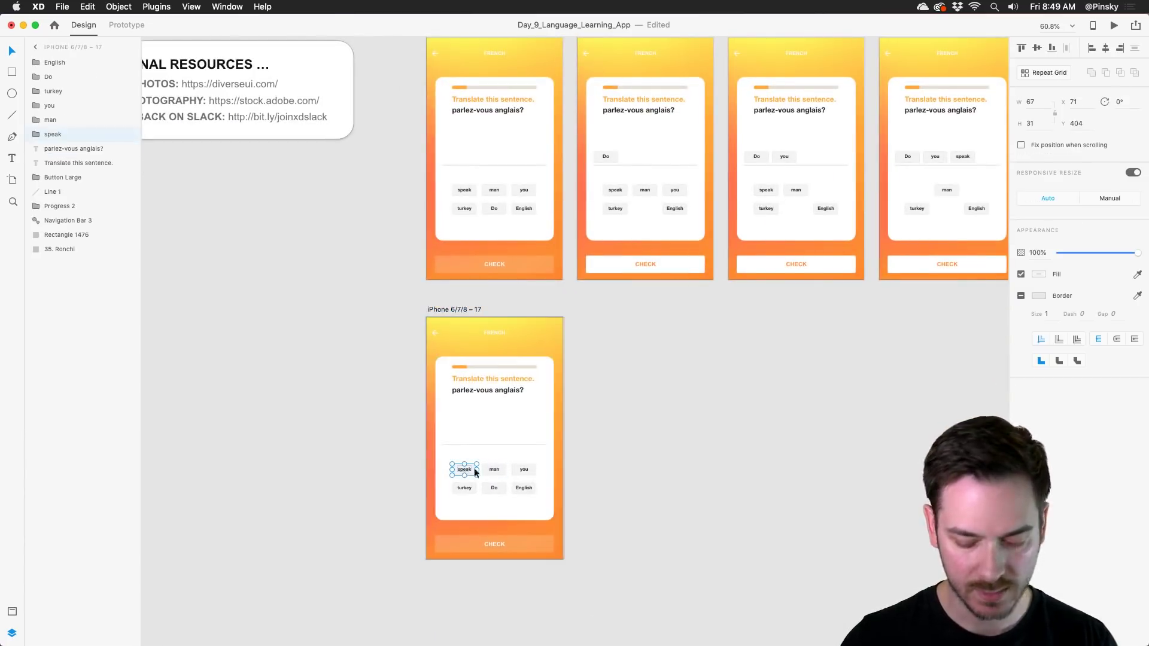
{"action": "key", "text": "Delete"}
{"action": "left_click", "coordinate": [494, 469]}
{"action": "key", "text": "Delete"}
{"action": "left_click", "coordinate": [526, 470]}
{"action": "key", "text": "Delete"}
{"action": "left_click", "coordinate": [524, 488]}
{"action": "key", "text": "Delete"}
{"action": "left_click", "coordinate": [494, 488]}
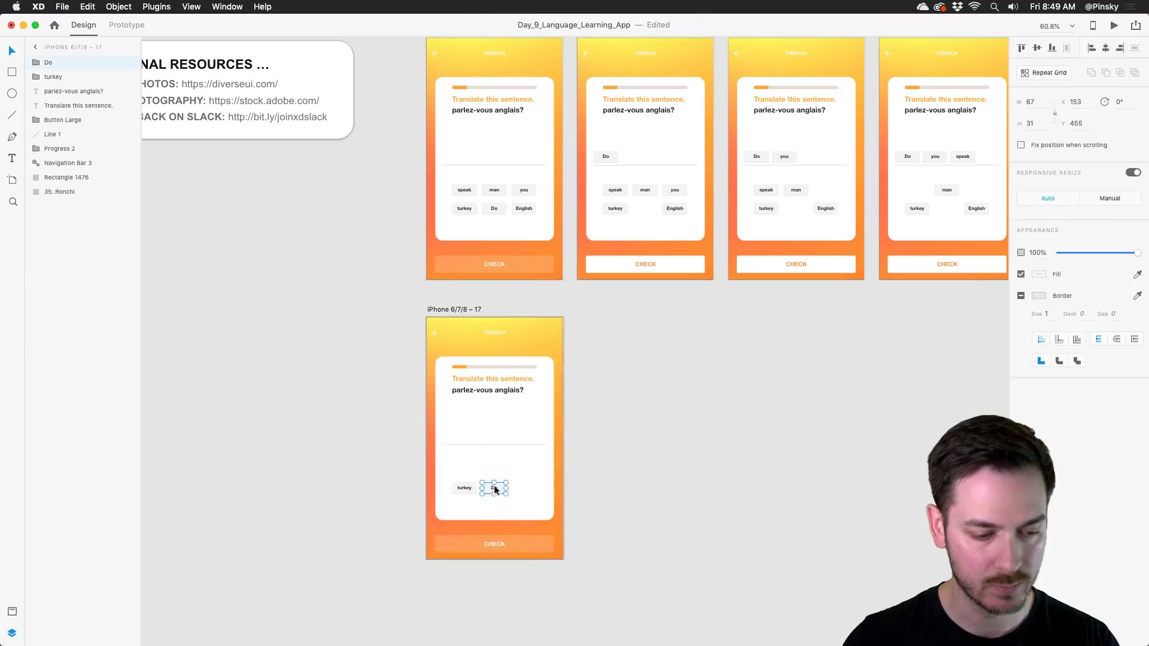
{"action": "key", "text": "Delete"}
{"action": "left_click", "coordinate": [461, 486]}
{"action": "key", "text": "Delete"}
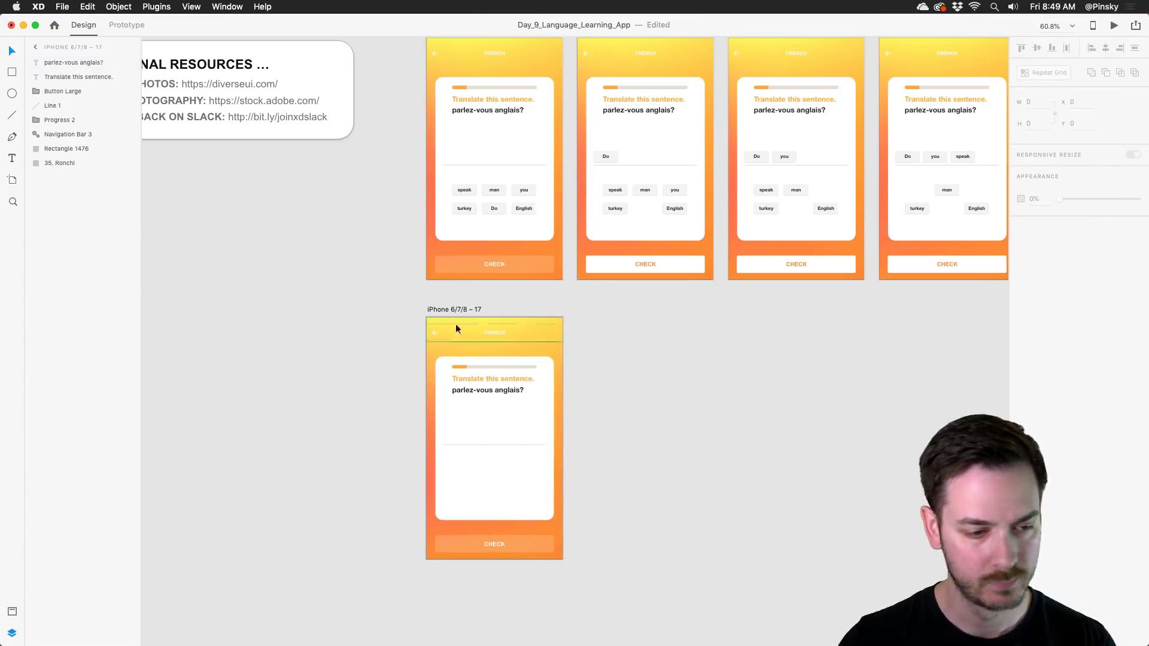
Change the orange heading on the iPhone 6/7/8 – 17 artboard to "Read this phrase out loud.".
{"action": "scroll", "coordinate": [454, 325], "scroll_direction": "up", "scroll_amount": 5}
{"action": "double_click", "coordinate": [469, 293]}
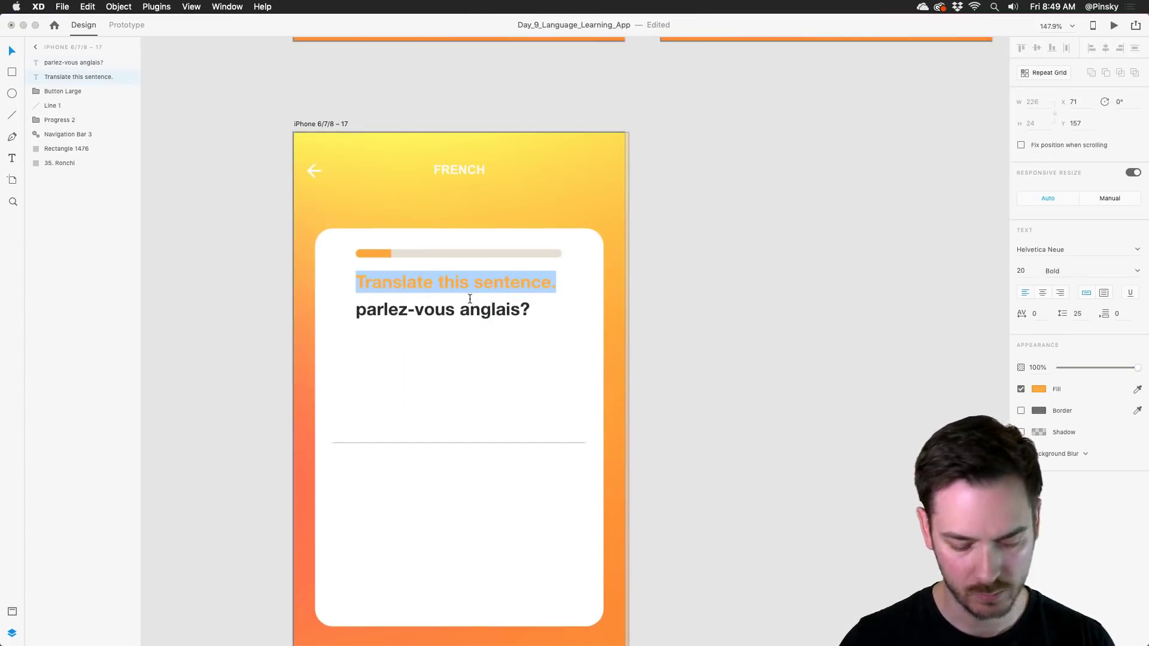
{"action": "type", "text": "Read this work"}
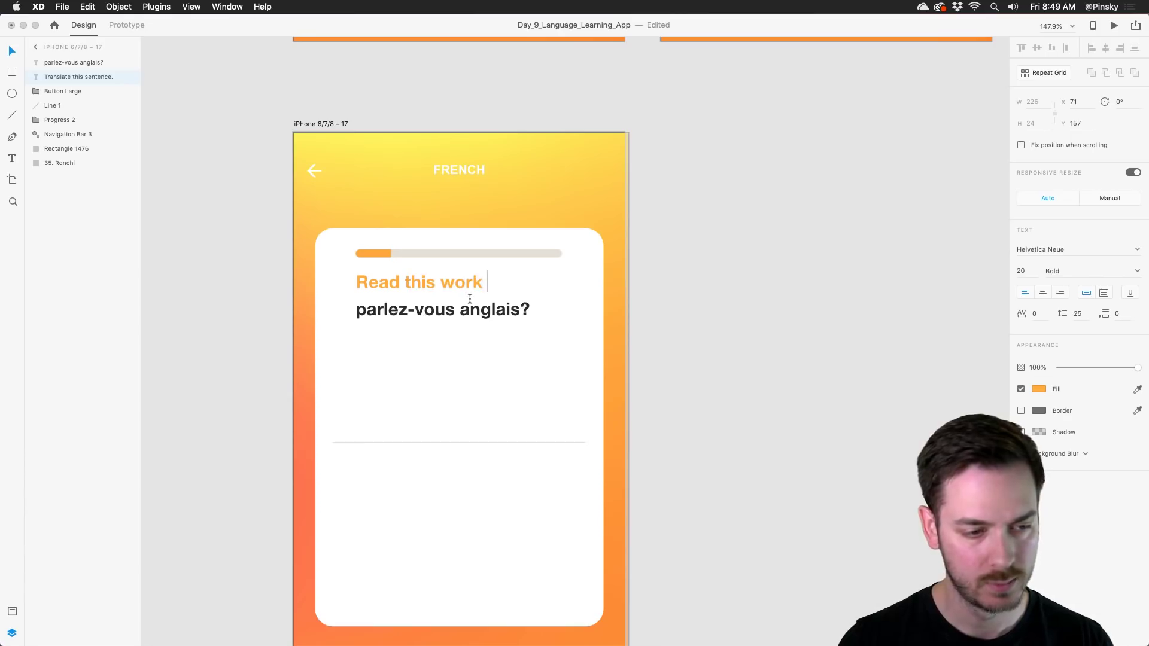
{"action": "key", "text": "BackSpace"}
{"action": "key", "text": "BackSpace"}
{"action": "key", "text": "BackSpace"}
{"action": "key", "text": "BackSpace"}
{"action": "key", "text": "BackSpace"}
{"action": "type", "text": "p"}
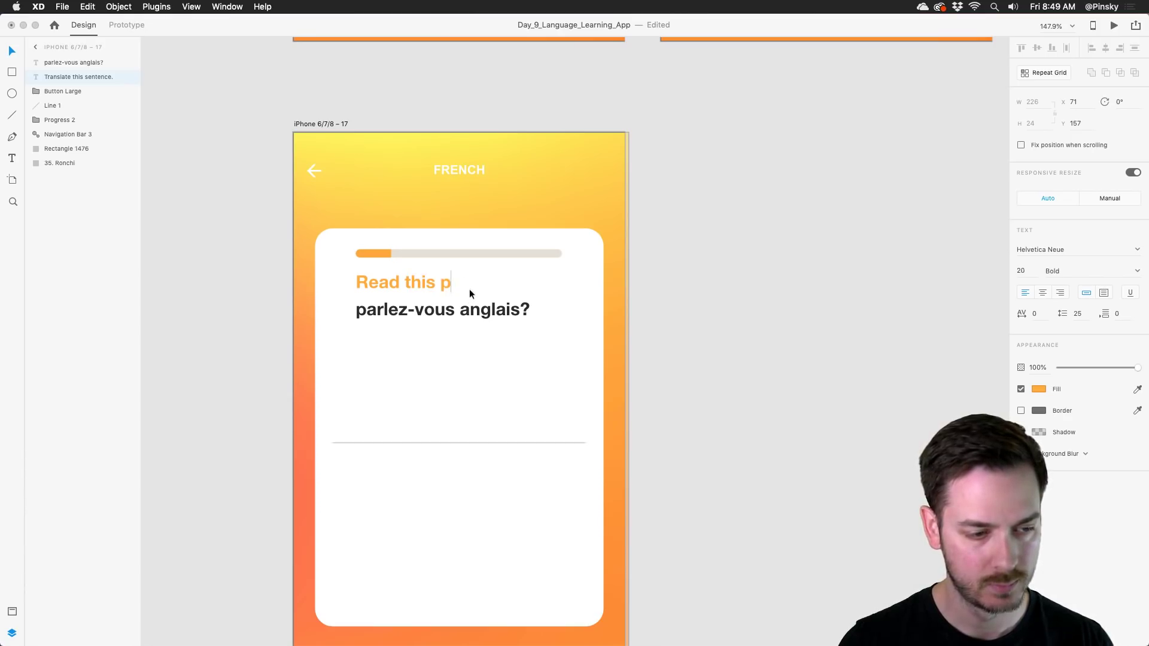
{"action": "type", "text": "hrase out "}
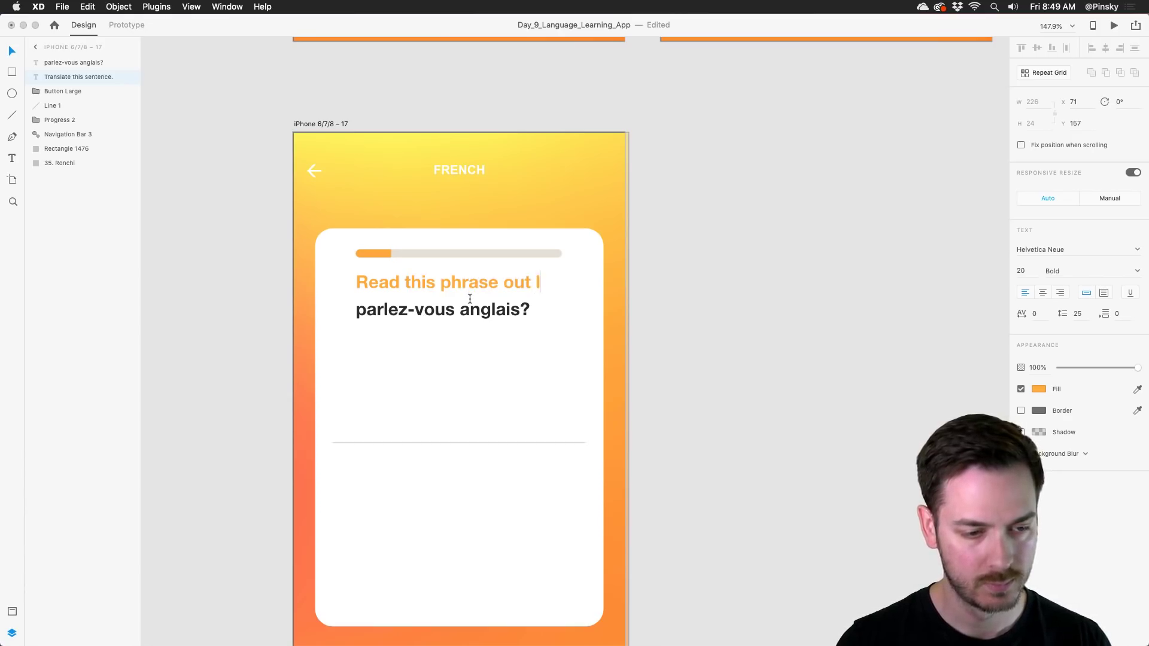
{"action": "type", "text": "loa"}
{"action": "key", "text": "BackSpace"}
{"action": "type", "text": "oad"}
{"action": "key", "text": "BackSpace"}
{"action": "key", "text": "BackSpace"}
{"action": "key", "text": "BackSpace"}
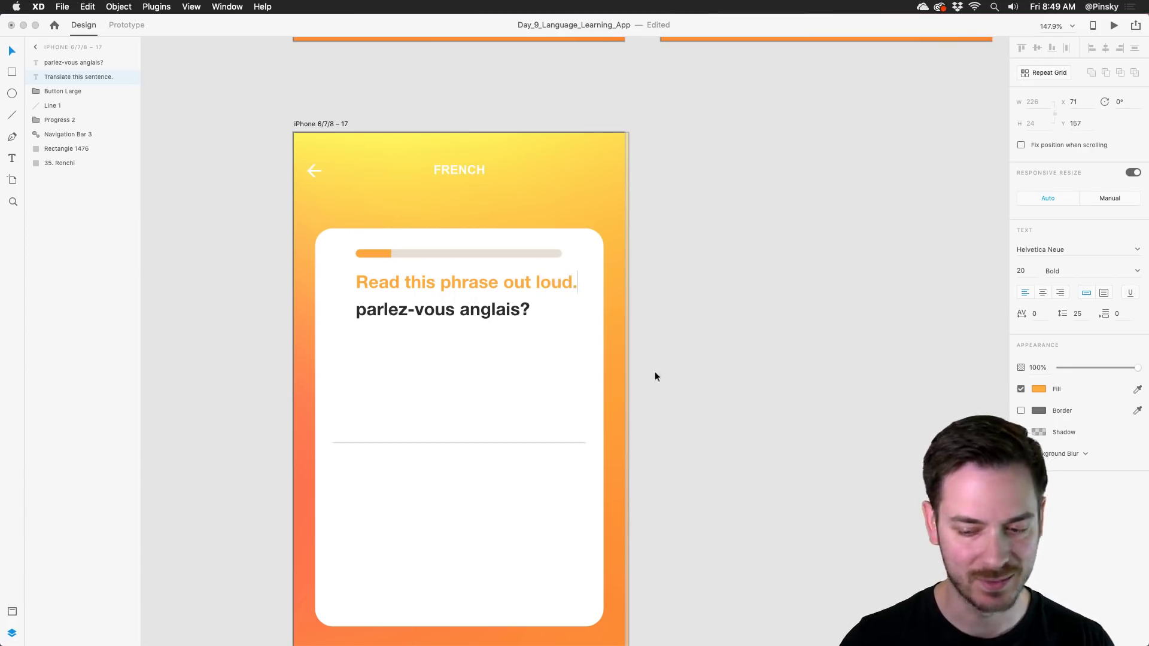
{"action": "key", "text": "Escape"}
Delete the horizontal answer line from the card on the iPhone 6/7/8 – 17 artboard.
{"action": "scroll", "coordinate": [533, 383], "scroll_direction": "down", "scroll_amount": 5}
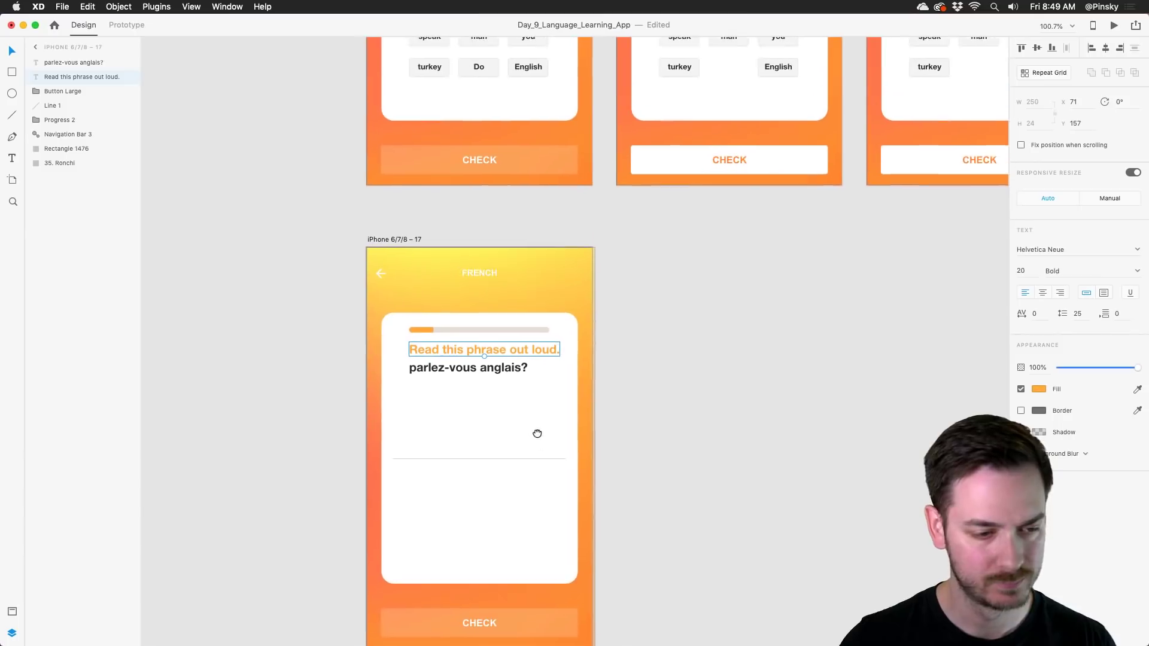
{"action": "scroll", "coordinate": [537, 433], "scroll_direction": "down", "scroll_amount": 2}
{"action": "left_click", "coordinate": [529, 433]}
{"action": "key", "text": "Delete"}
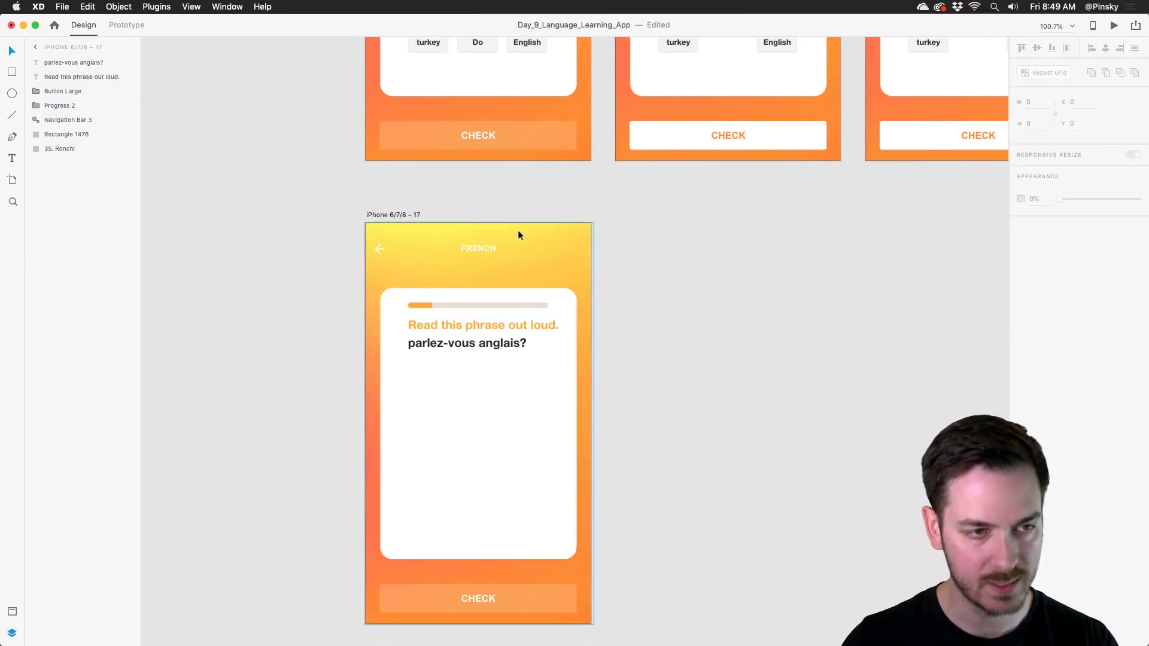
Copy the grey circle and audio icon from the iPhone 6/7/8 – 11 wireframe into the card on the iPhone 6/7/8 – 17 artboard.
{"action": "scroll", "coordinate": [518, 234], "scroll_direction": "up", "scroll_amount": 10}
{"action": "left_click", "coordinate": [742, 170]}
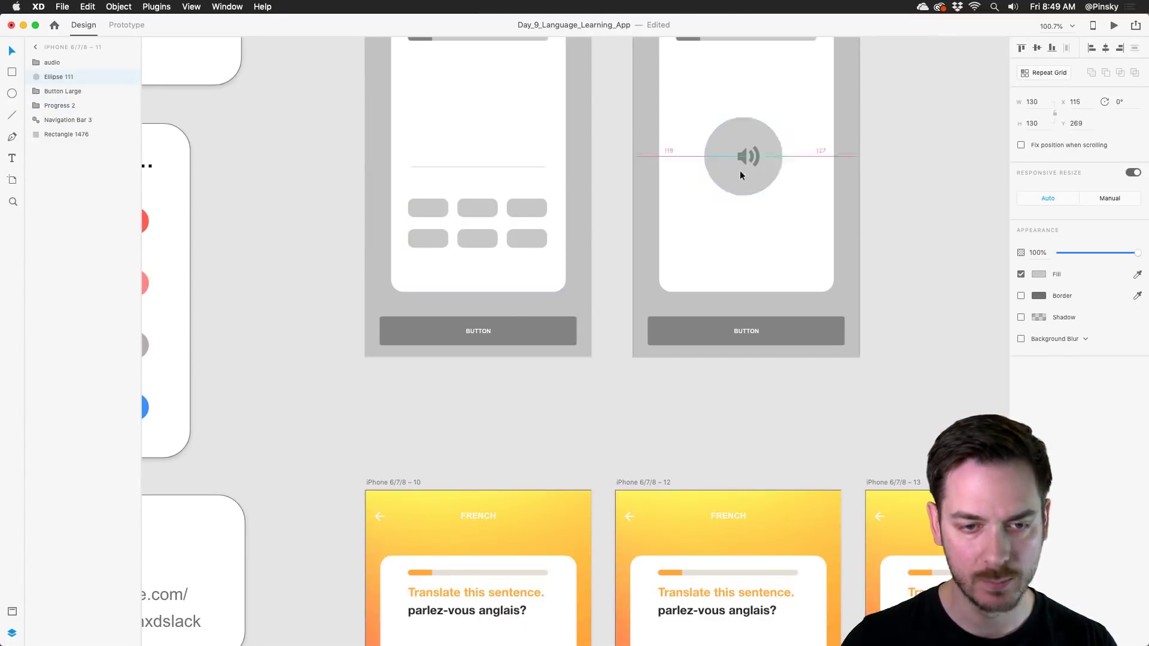
{"action": "left_click_drag", "start_coordinate": [740, 173], "coordinate": [745, 173]}
{"action": "left_click", "coordinate": [747, 156], "text": "shift"}
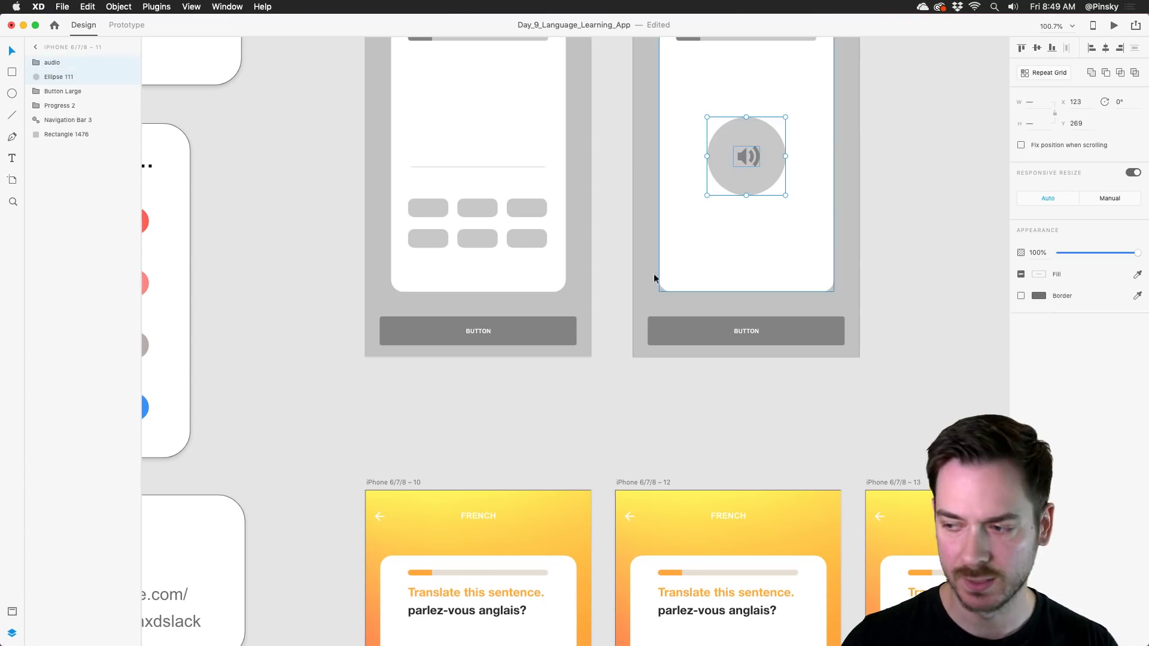
{"action": "scroll", "coordinate": [584, 179], "scroll_direction": "down", "scroll_amount": 15}
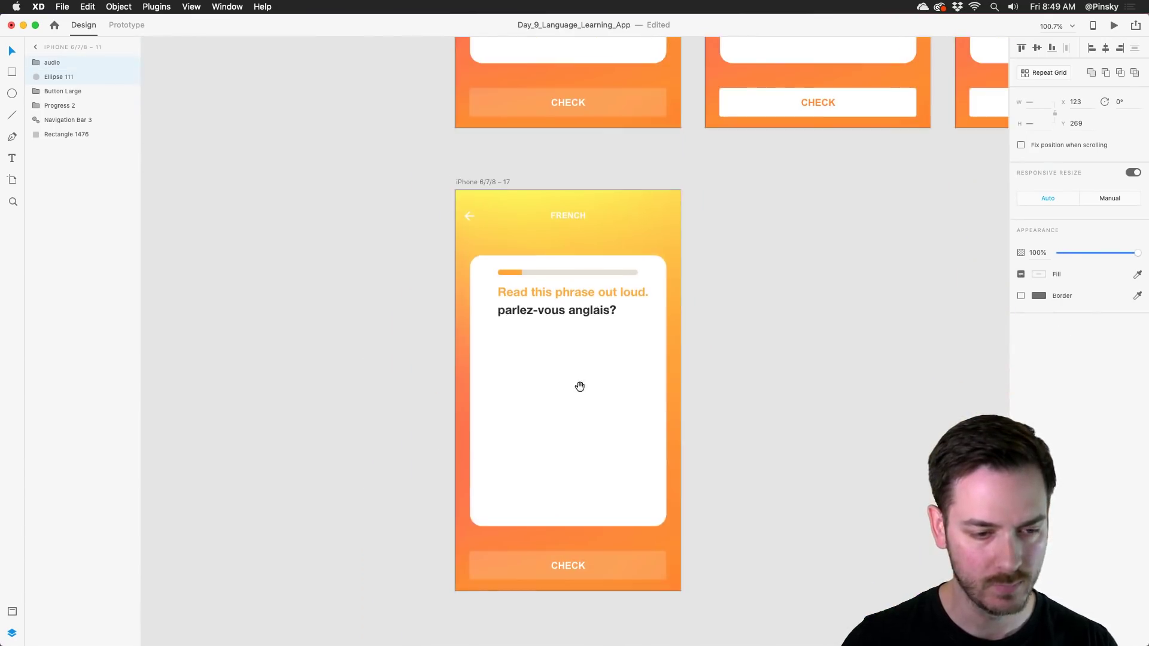
{"action": "left_click", "coordinate": [572, 419]}
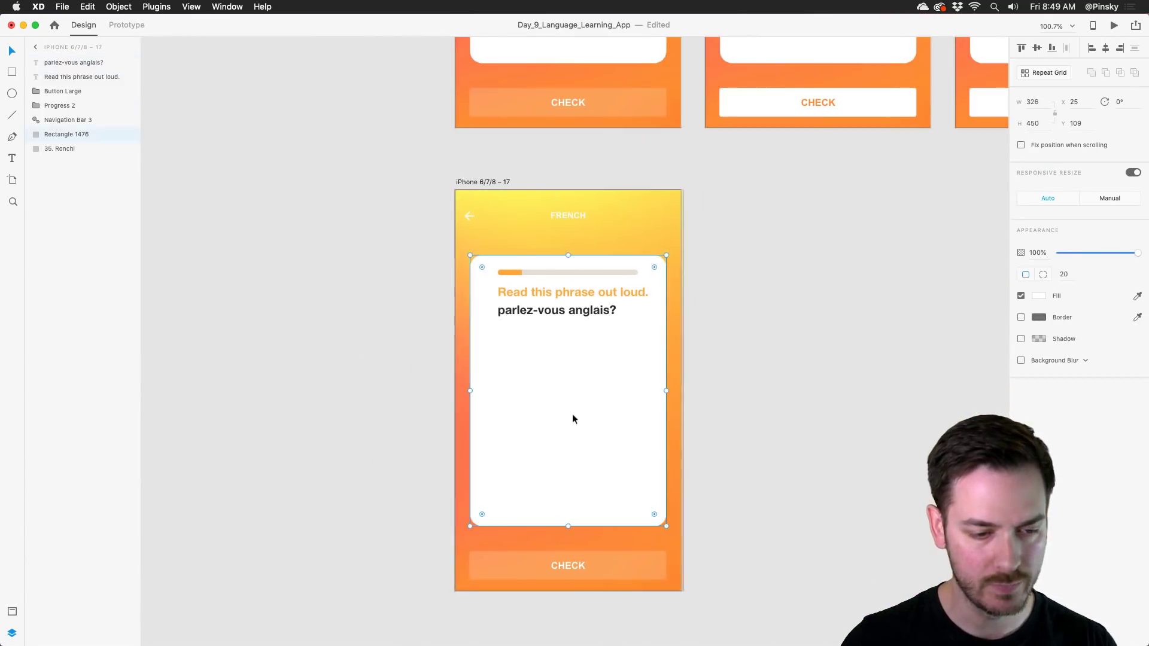
{"action": "key", "text": "super+v"}
{"action": "scroll", "coordinate": [616, 413], "scroll_direction": "up", "scroll_amount": 5}
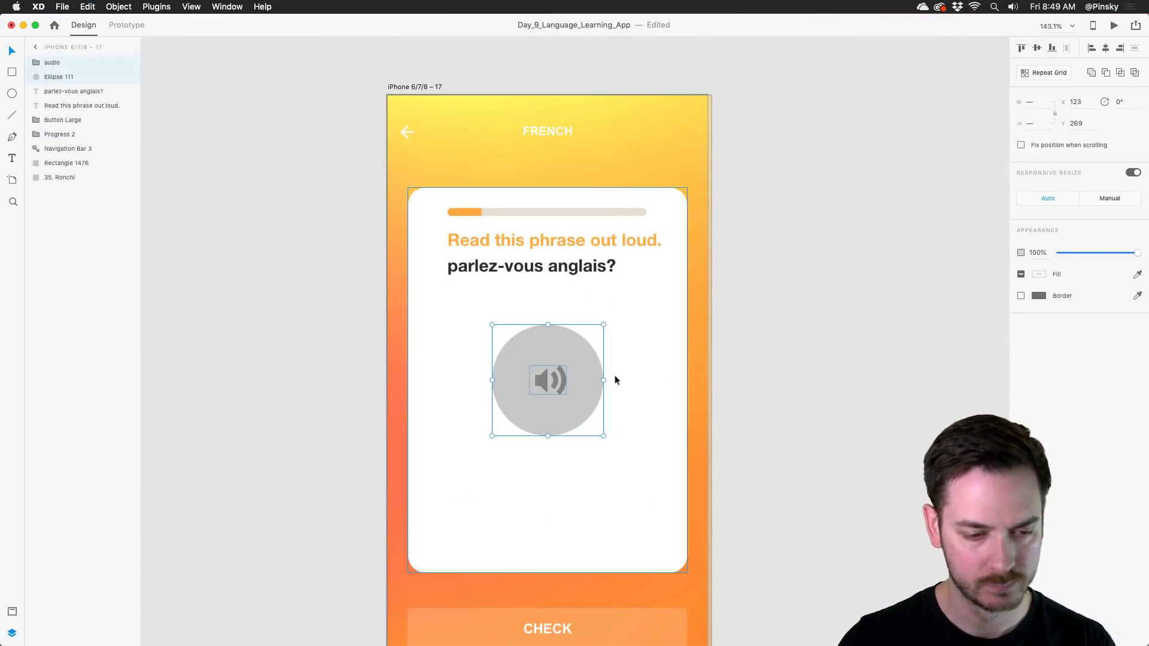
Fill the grey circle behind the audio icon with the orange sampled from the iPhone 6/7/8 – 17 artboard's background.
{"action": "left_click", "coordinate": [625, 382]}
{"action": "left_click", "coordinate": [588, 383]}
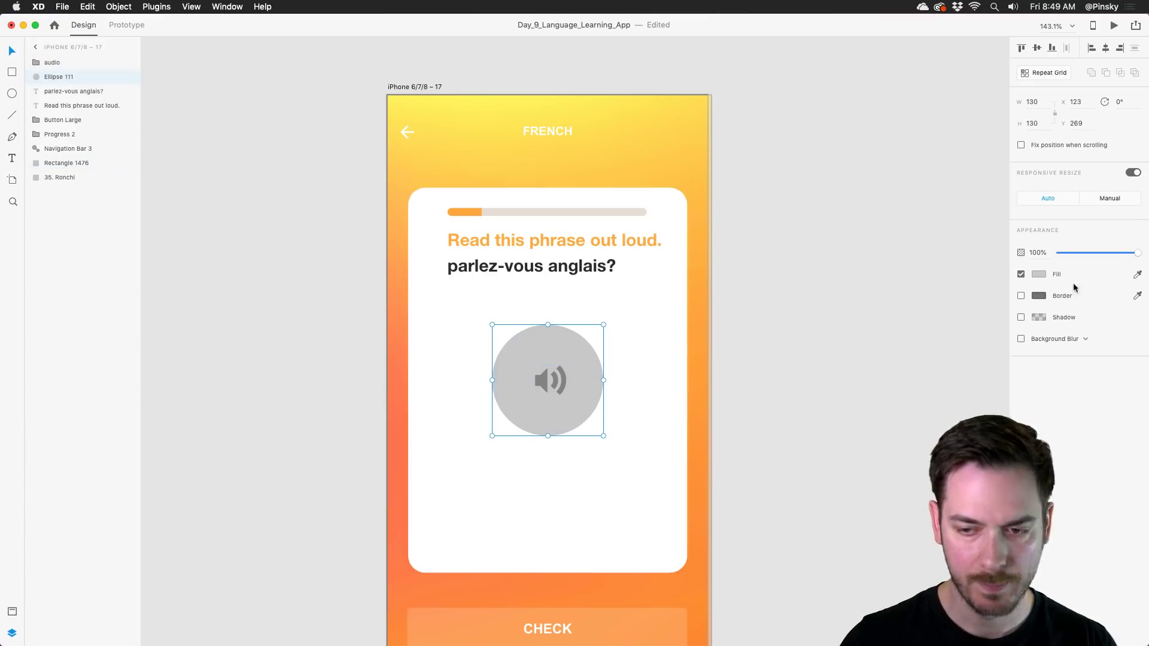
{"action": "left_click", "coordinate": [1137, 274]}
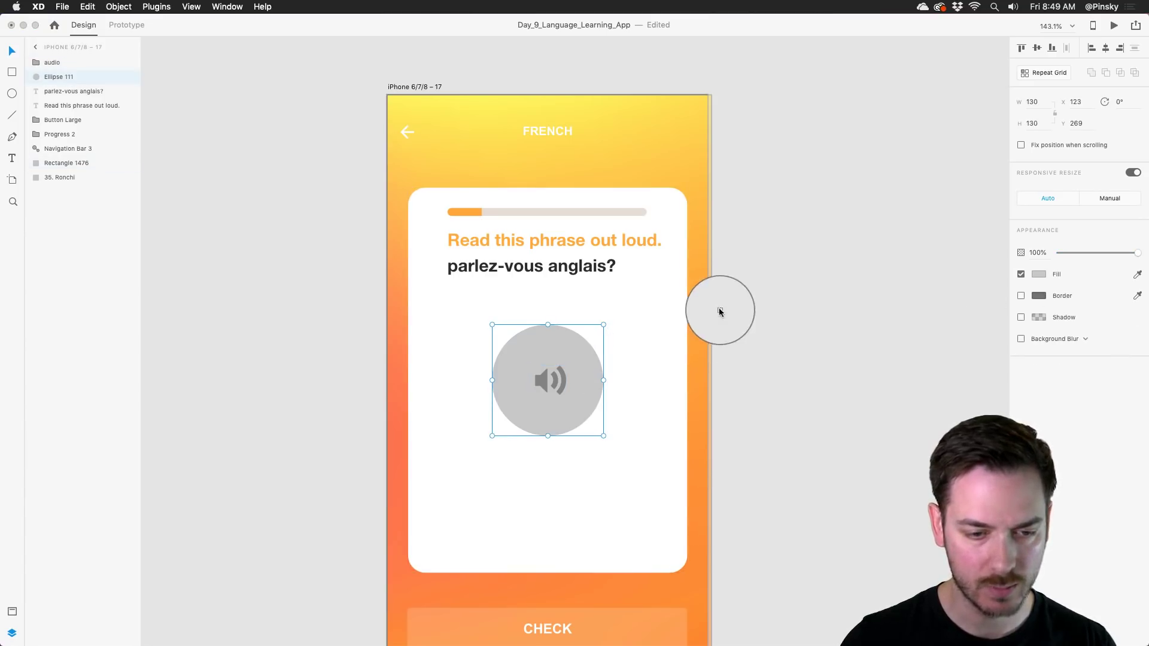
{"action": "left_click", "coordinate": [699, 312]}
Set the audio icon's fill to #FFFFFF and shift the icon slightly left within the orange circle.
{"action": "left_click", "coordinate": [539, 381]}
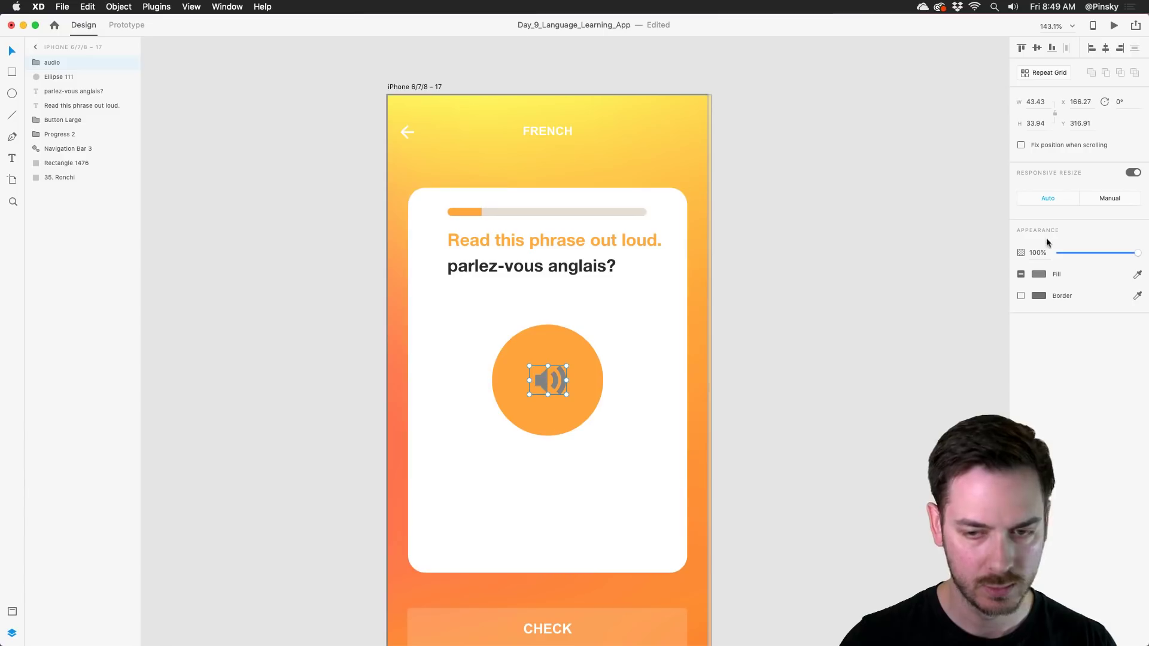
{"action": "left_click", "coordinate": [1038, 274]}
{"action": "type", "text": "ffffff"}
{"action": "key", "text": "Return"}
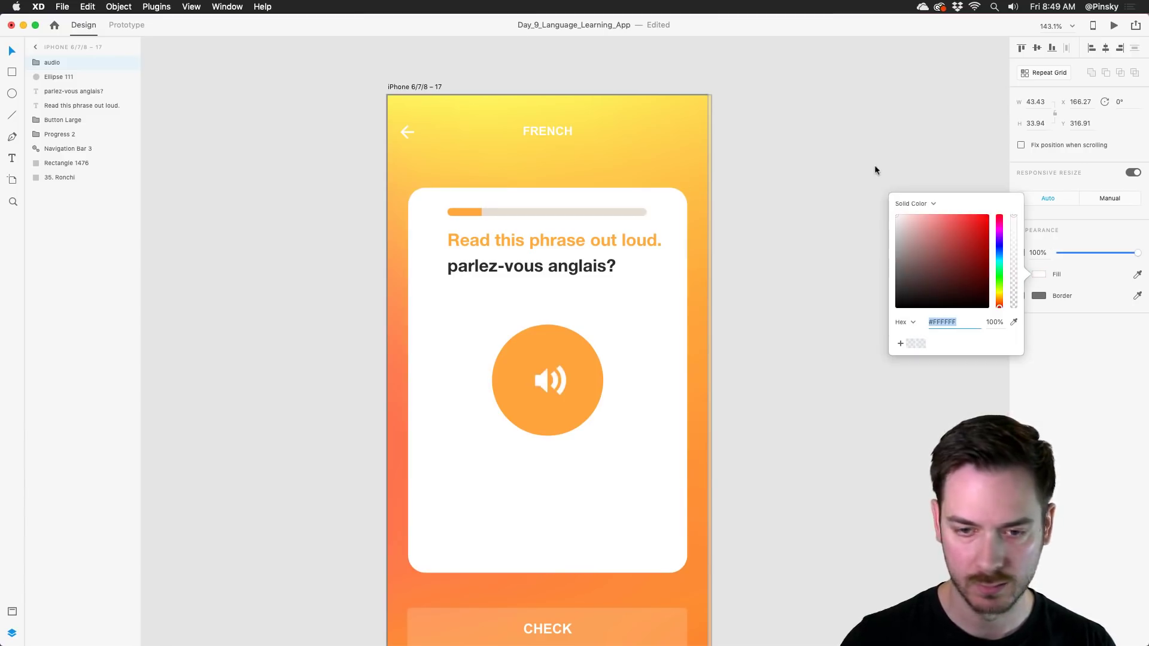
{"action": "left_click_drag", "start_coordinate": [544, 372], "coordinate": [540, 377]}
Duplicate the orange heading, change the copy's text to "Listening..." and centre it just beneath the audio circle.
{"action": "scroll", "coordinate": [541, 376], "scroll_direction": "down", "scroll_amount": 2}
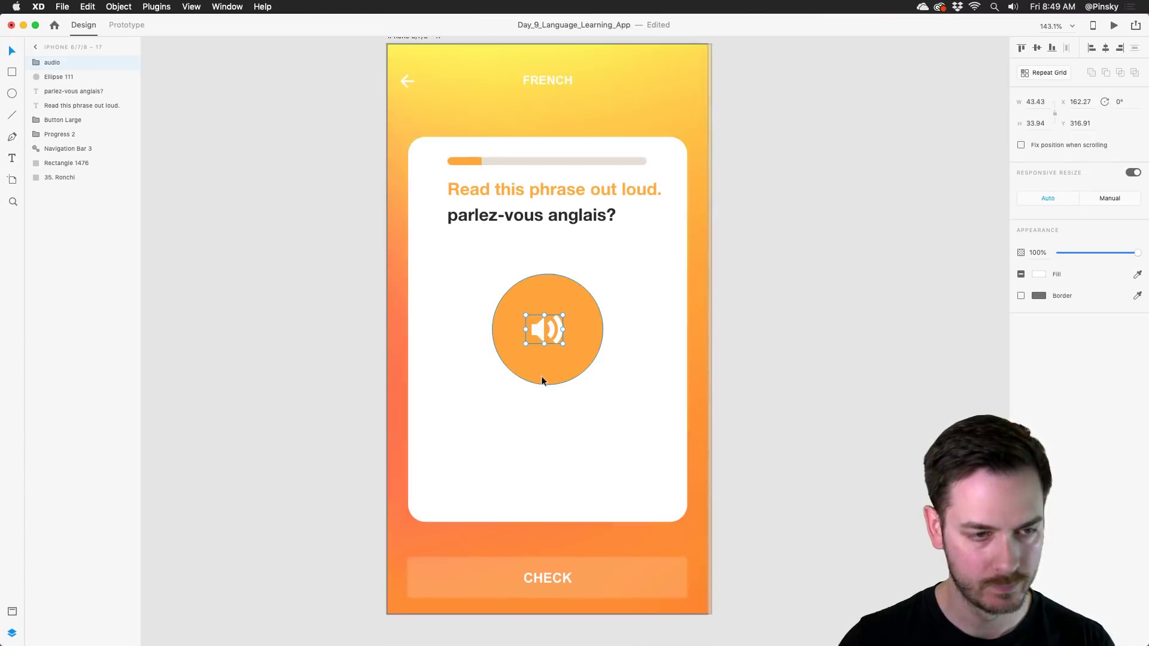
{"action": "scroll", "coordinate": [541, 375], "scroll_direction": "down", "scroll_amount": 4}
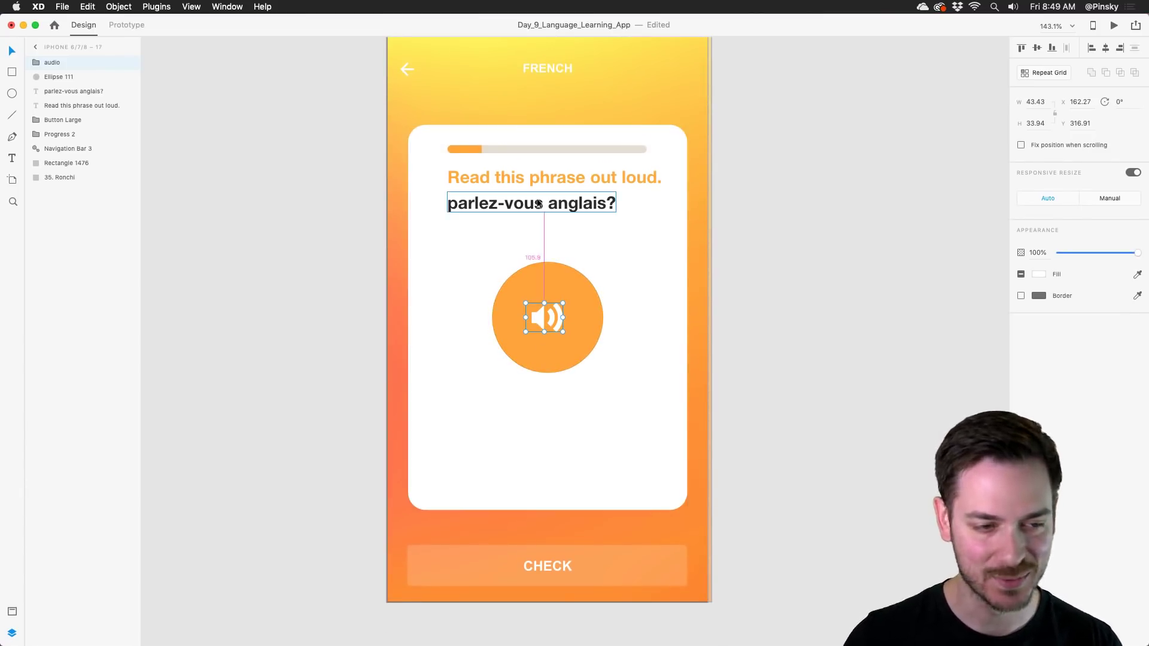
{"action": "left_click_drag", "start_coordinate": [538, 178], "coordinate": [545, 404]}
{"action": "double_click", "coordinate": [545, 408]}
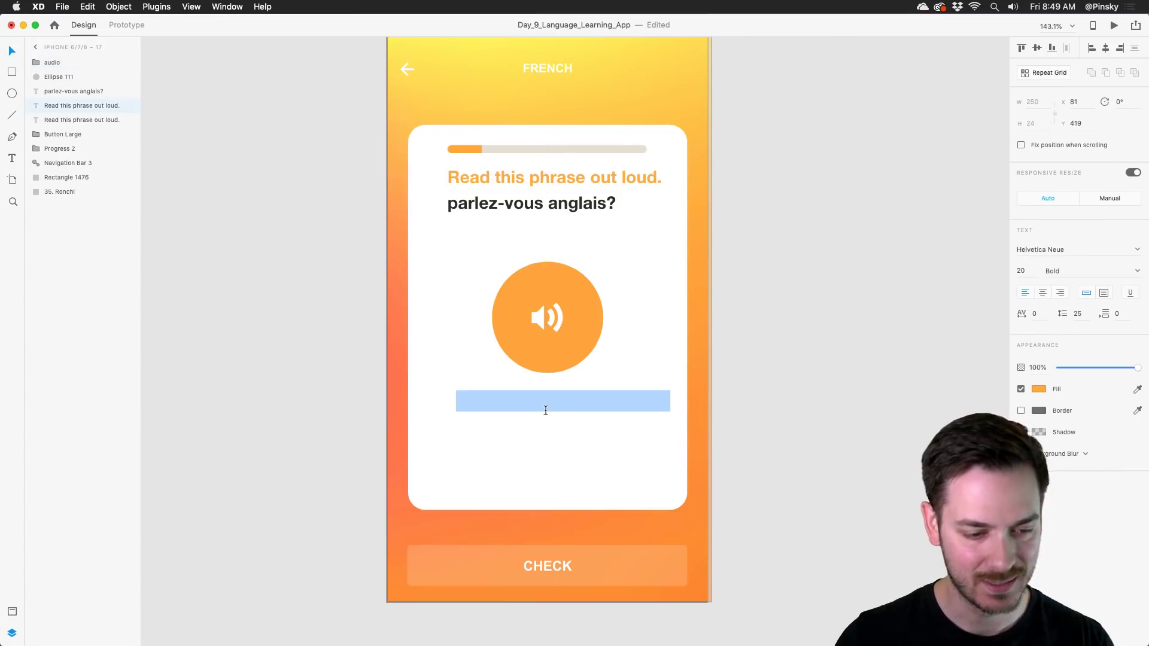
{"action": "type", "text": "Listening..."}
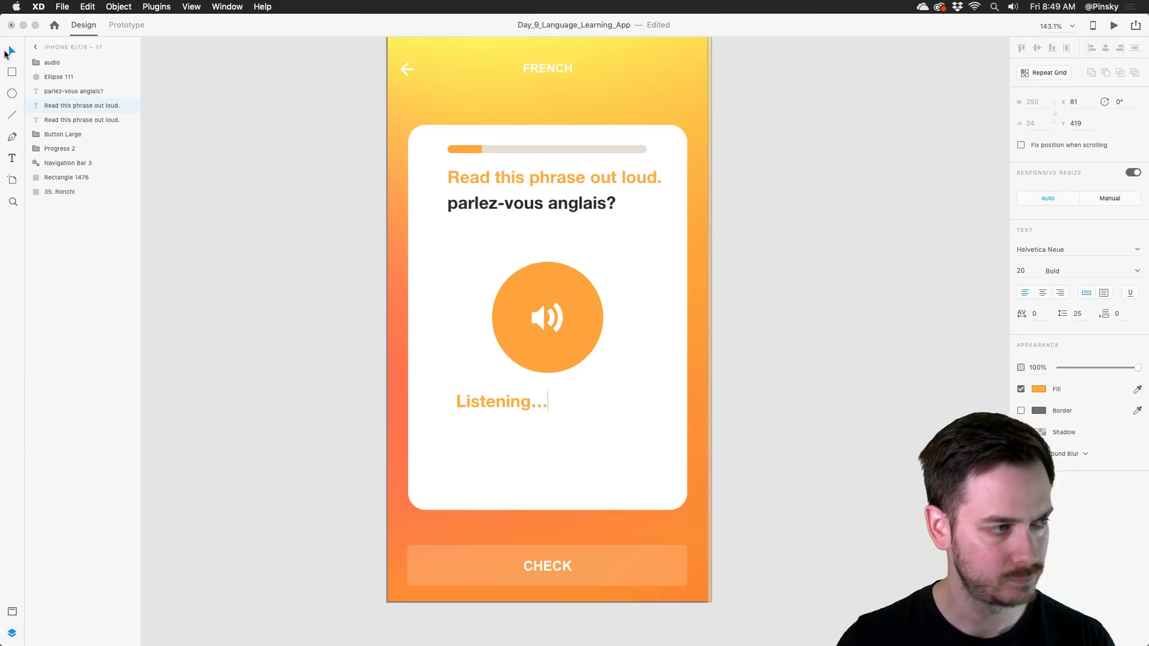
{"action": "key", "text": "Escape"}
{"action": "left_click_drag", "start_coordinate": [503, 402], "coordinate": [547, 393]}
Duplicate the iPhone 6/7/8 – 17 artboard and place the copy directly to the right of the original.
{"action": "scroll", "coordinate": [547, 392], "scroll_direction": "down", "scroll_amount": 3}
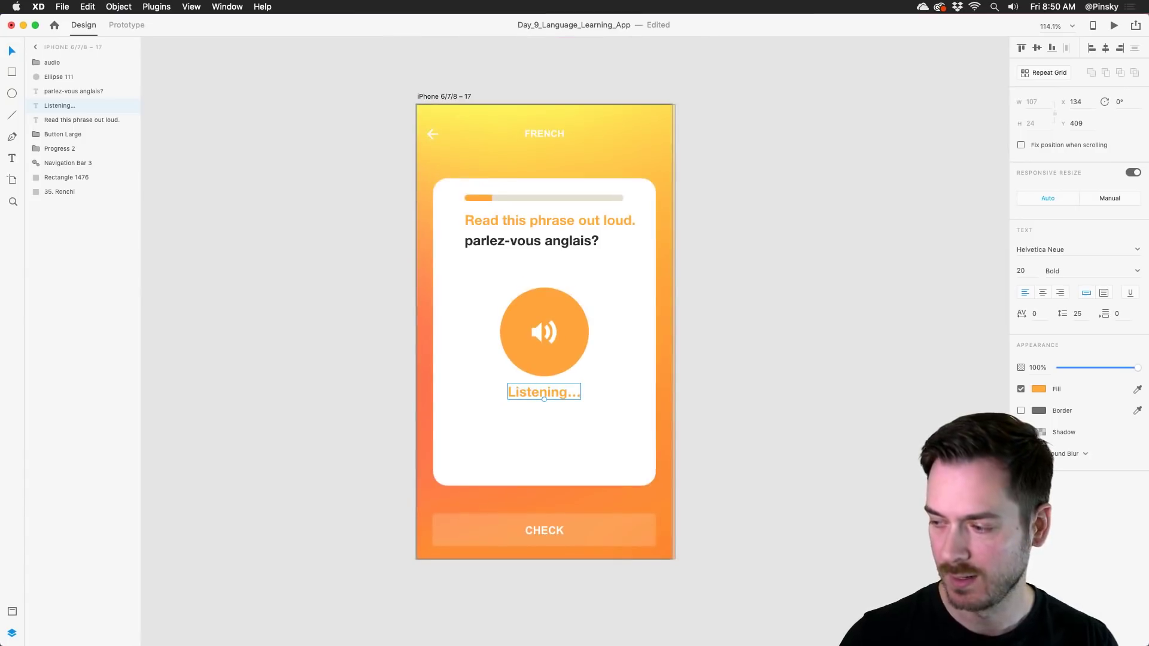
{"action": "left_click", "coordinate": [745, 278]}
{"action": "scroll", "coordinate": [538, 240], "scroll_direction": "right", "scroll_amount": 3}
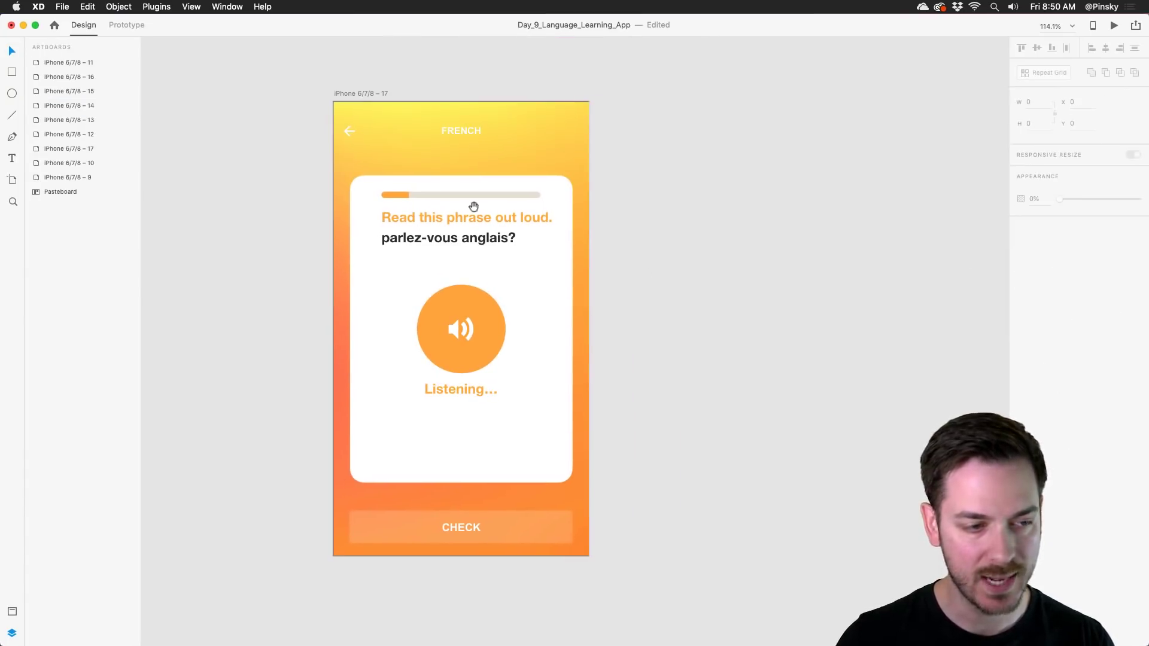
{"action": "left_click_drag", "start_coordinate": [378, 93], "coordinate": [658, 89]}
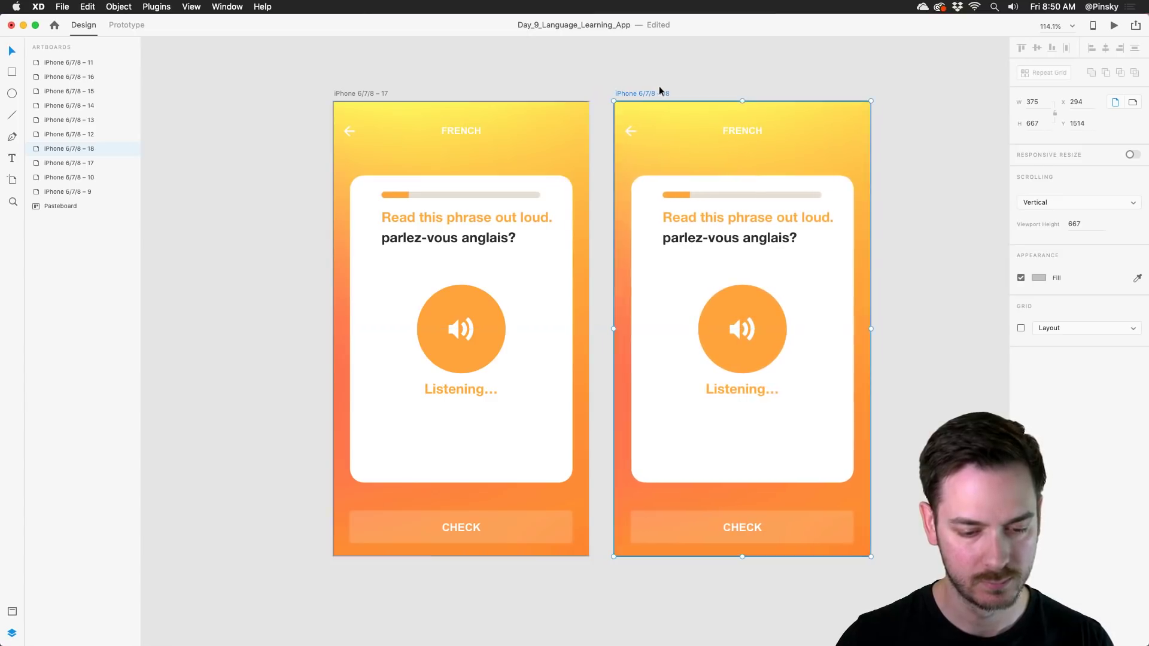
Select the CHECK button on the duplicated iPhone 6/7/8 – 18 artboard.
{"action": "left_click", "coordinate": [805, 520]}
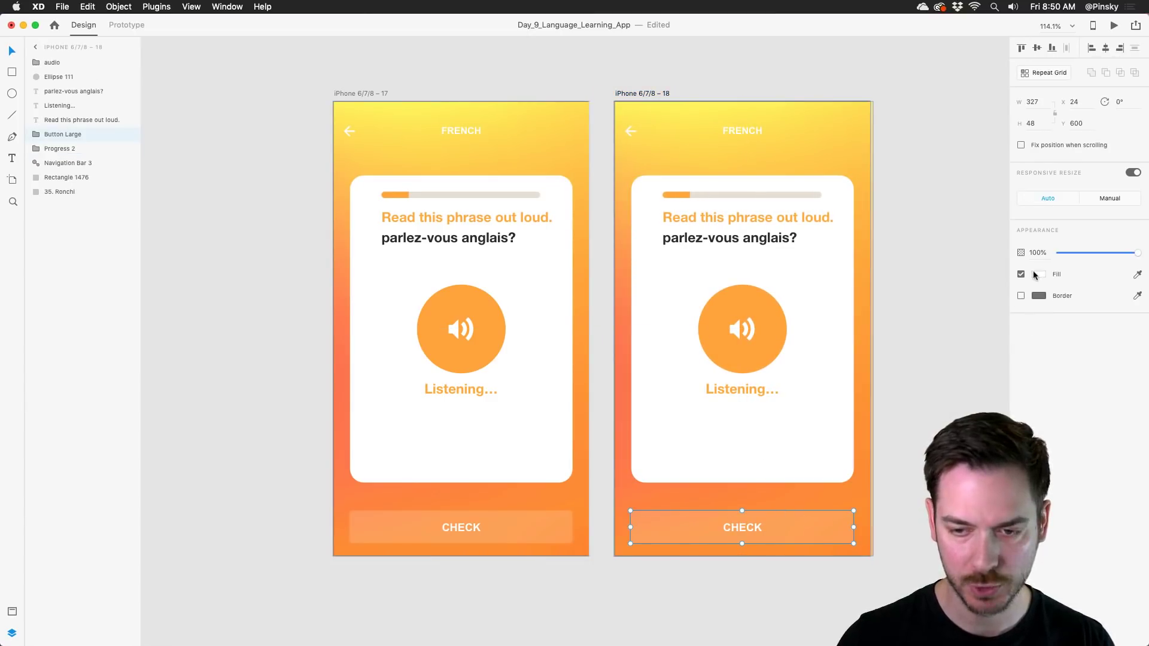
Make the CHECK button's rectangle on iPhone 6/7/8 – 18 fully opaque white and sample the design's orange for its label.
{"action": "double_click", "coordinate": [836, 511]}
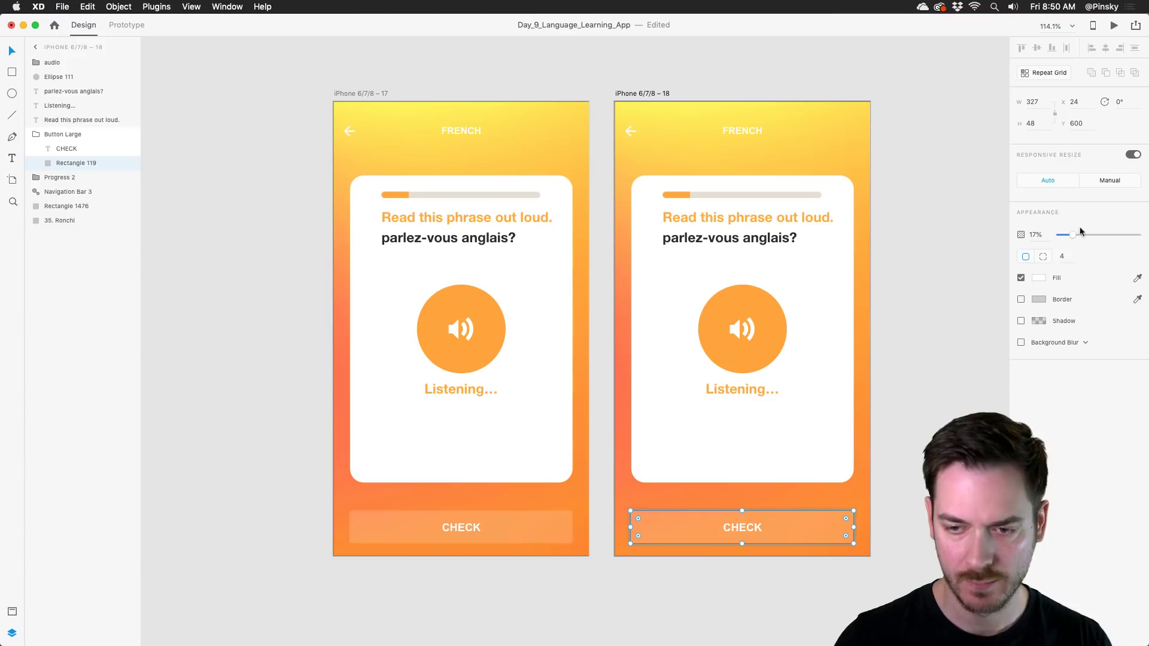
{"action": "left_click_drag", "start_coordinate": [1076, 234], "coordinate": [1137, 235]}
{"action": "left_click", "coordinate": [734, 519]}
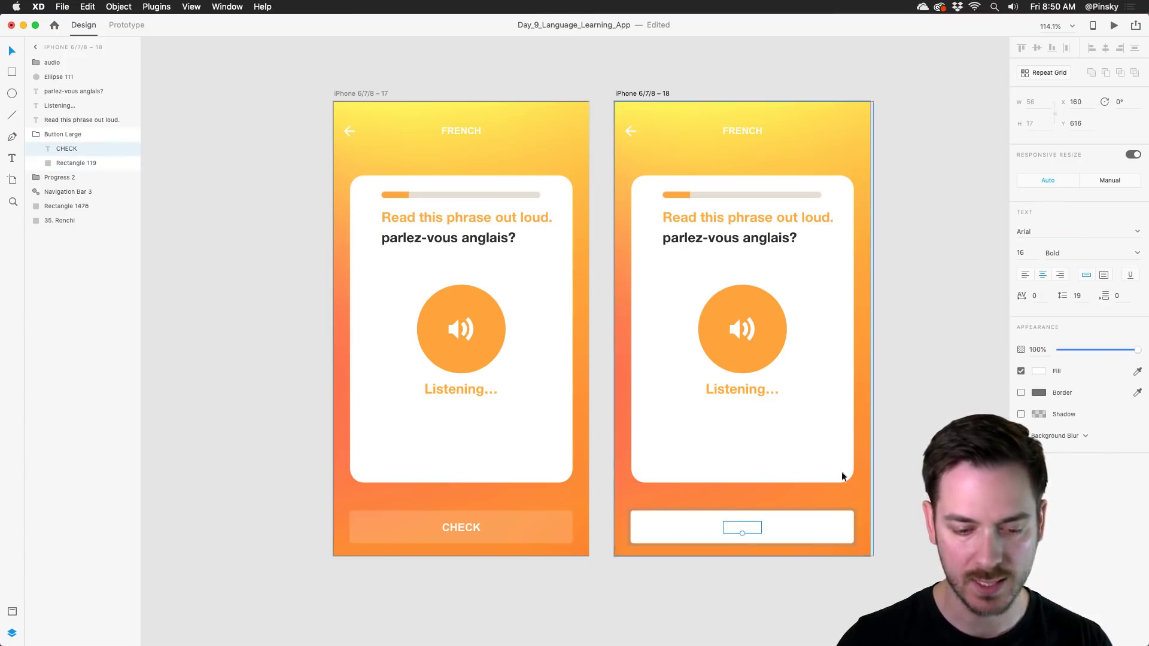
{"action": "left_click", "coordinate": [1039, 371]}
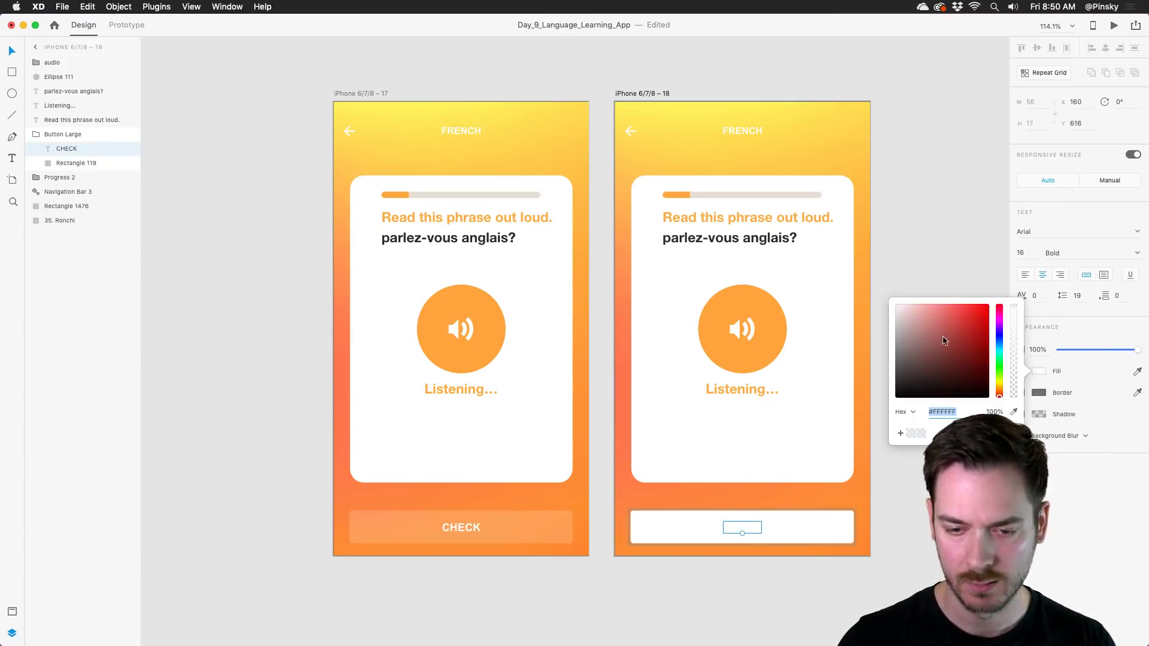
{"action": "left_click", "coordinate": [1137, 371]}
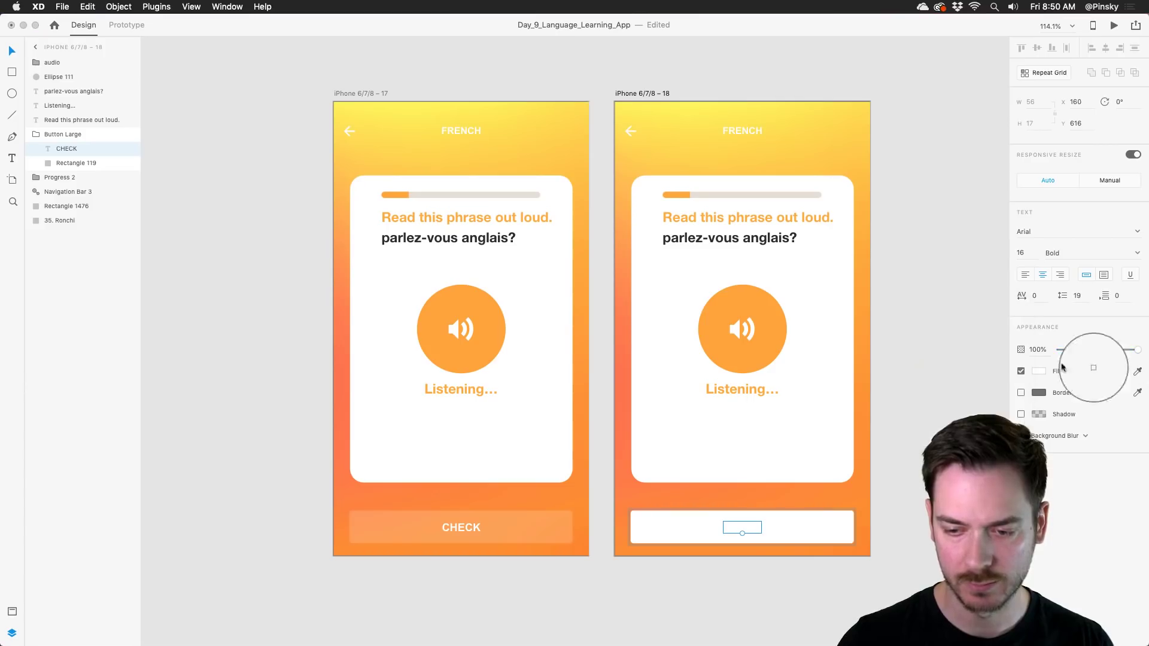
{"action": "left_click", "coordinate": [865, 323]}
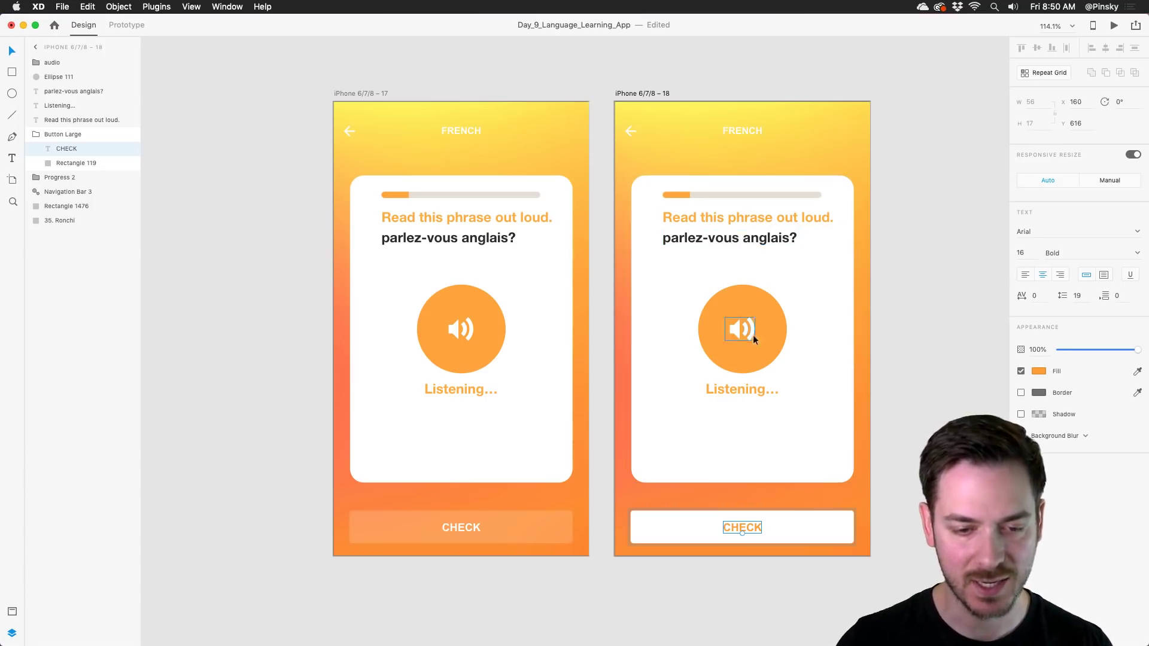
Delete the "Listening…" text below the speaker circle on iPhone 6/7/8 – 18.
{"action": "left_click", "coordinate": [752, 390]}
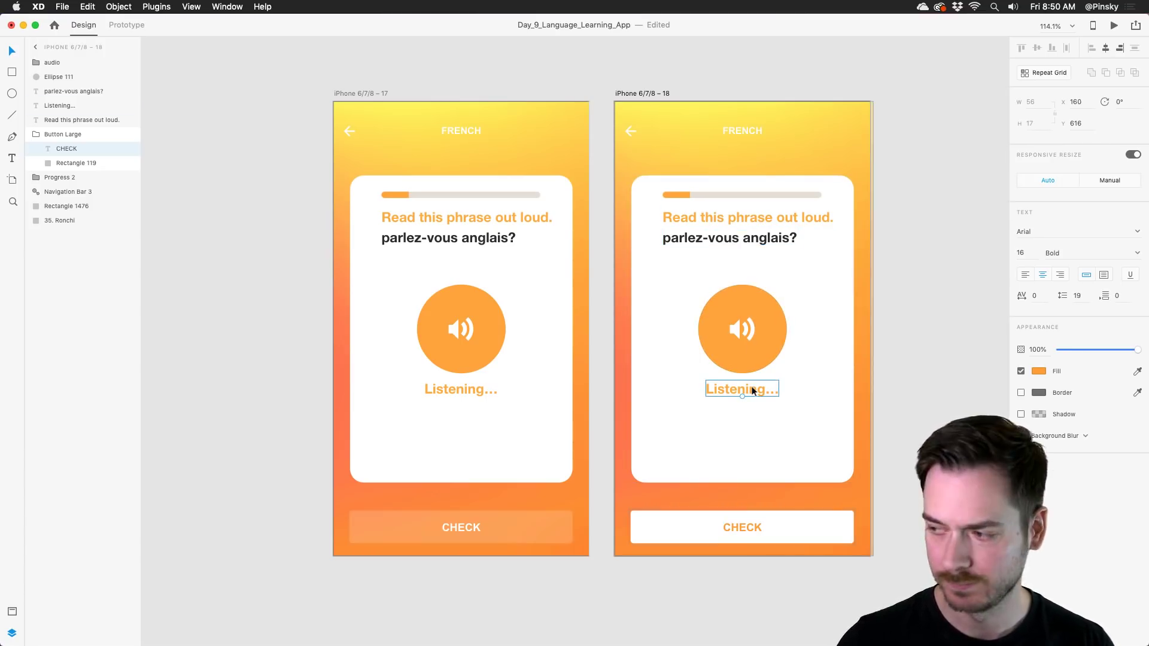
{"action": "key", "text": "Delete"}
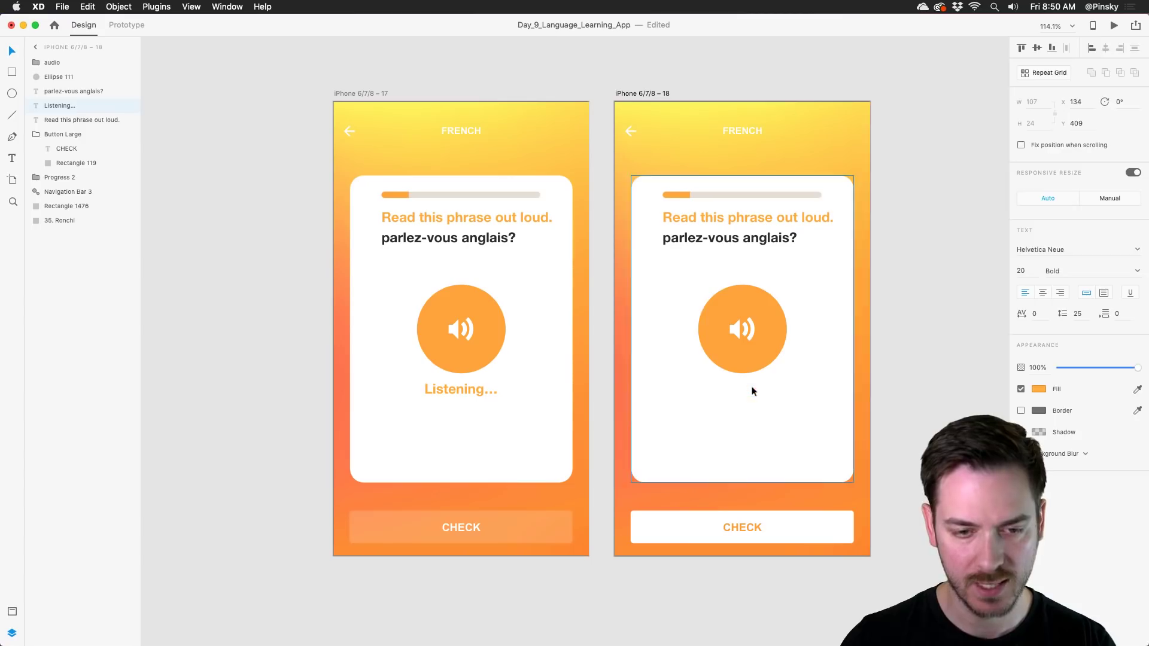
{"action": "scroll", "coordinate": [710, 218], "scroll_direction": "up", "scroll_amount": 2}
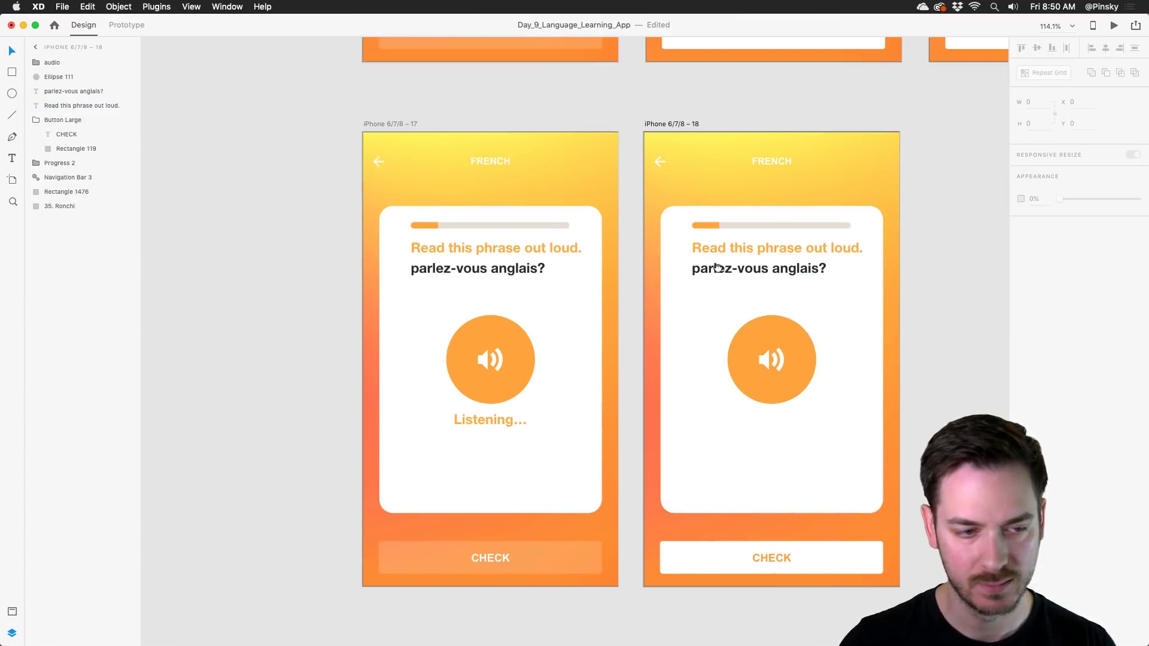
{"action": "scroll", "coordinate": [685, 263], "scroll_direction": "up", "scroll_amount": 1}
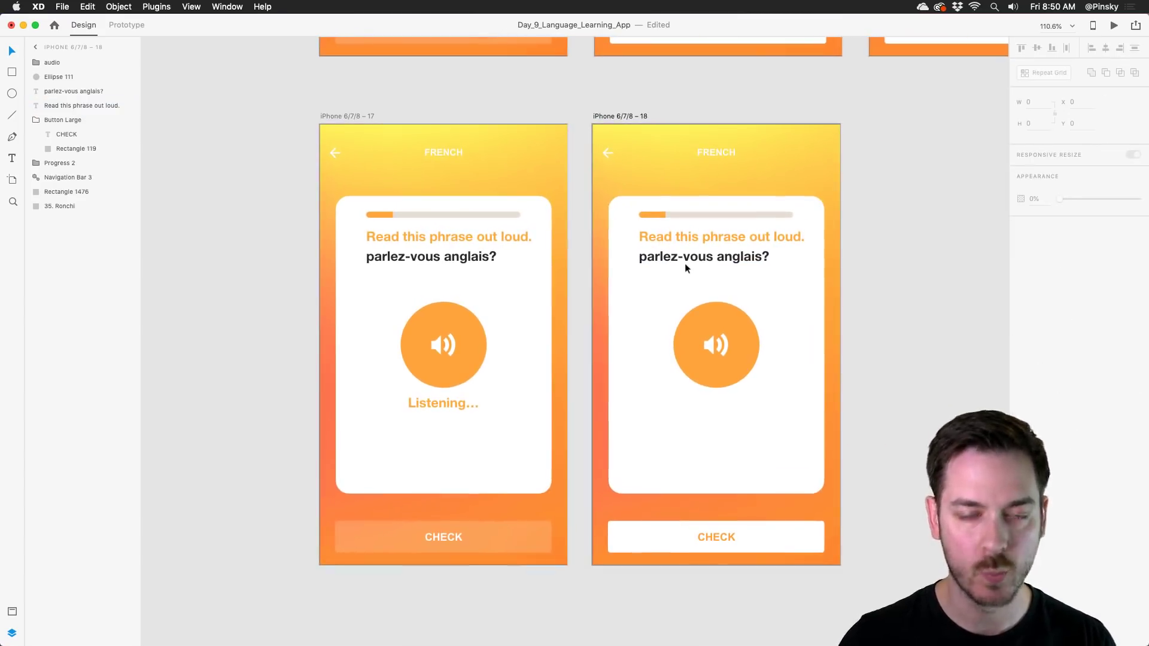
Link the speaker circle on iPhone 6/7/8 – 17 to iPhone 6/7/8 – 18 in Prototype mode with a Voice trigger.
{"action": "left_click", "coordinate": [132, 27]}
{"action": "left_click", "coordinate": [483, 357]}
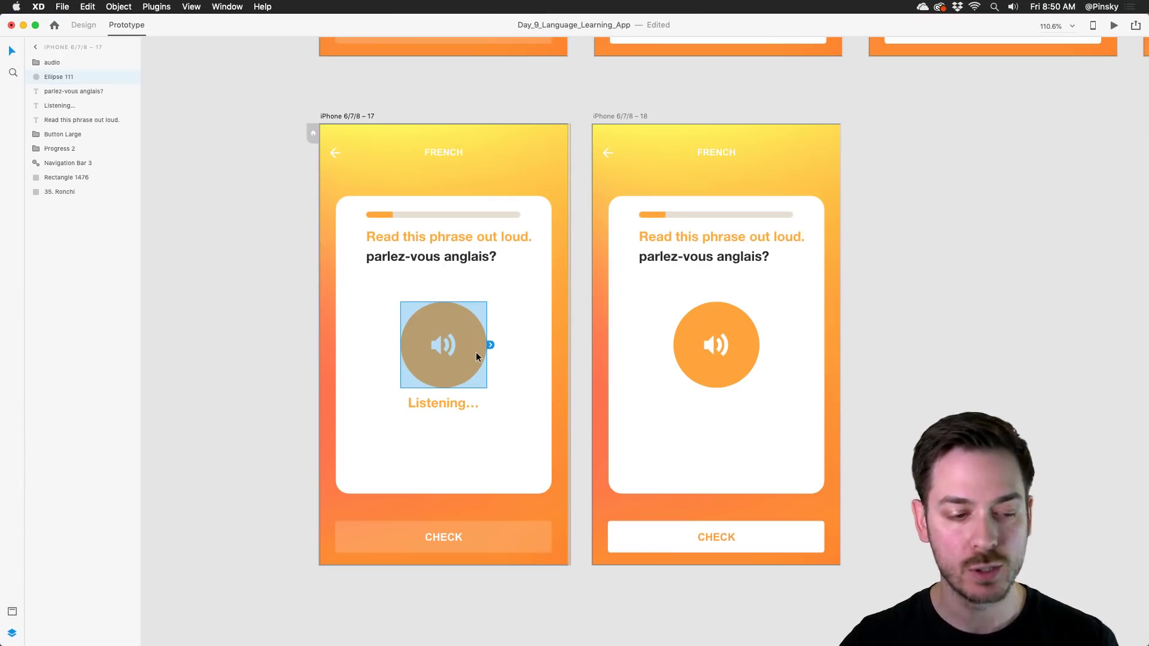
{"action": "left_click", "coordinate": [428, 234]}
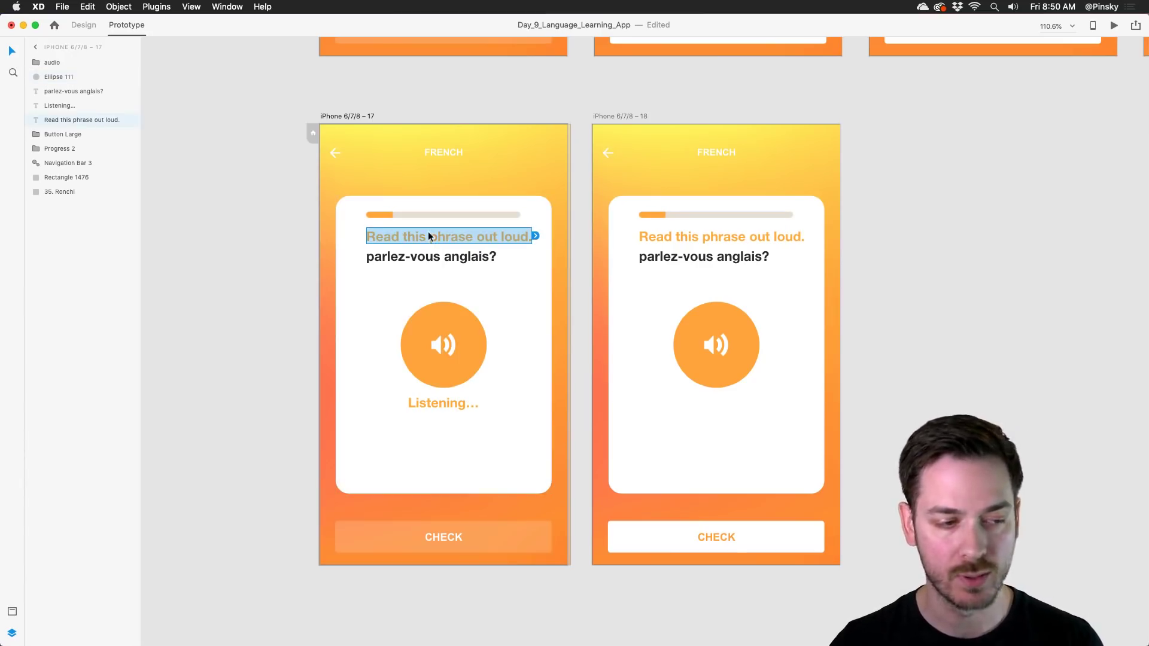
{"action": "left_click", "coordinate": [462, 325]}
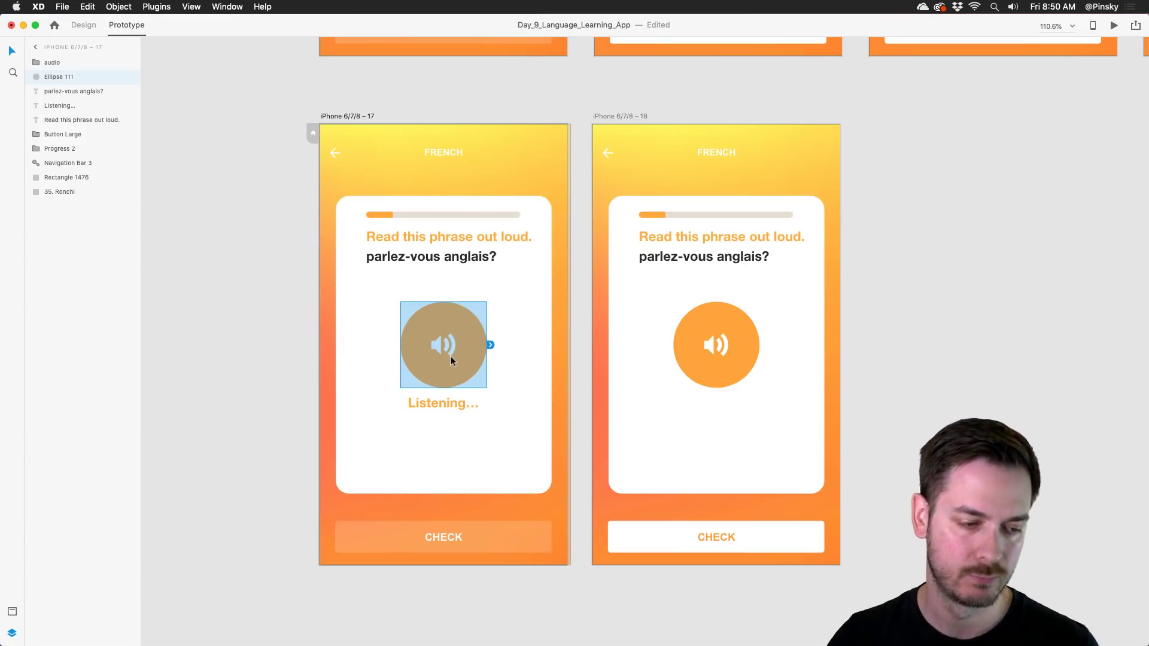
{"action": "left_click_drag", "start_coordinate": [490, 344], "coordinate": [666, 325]}
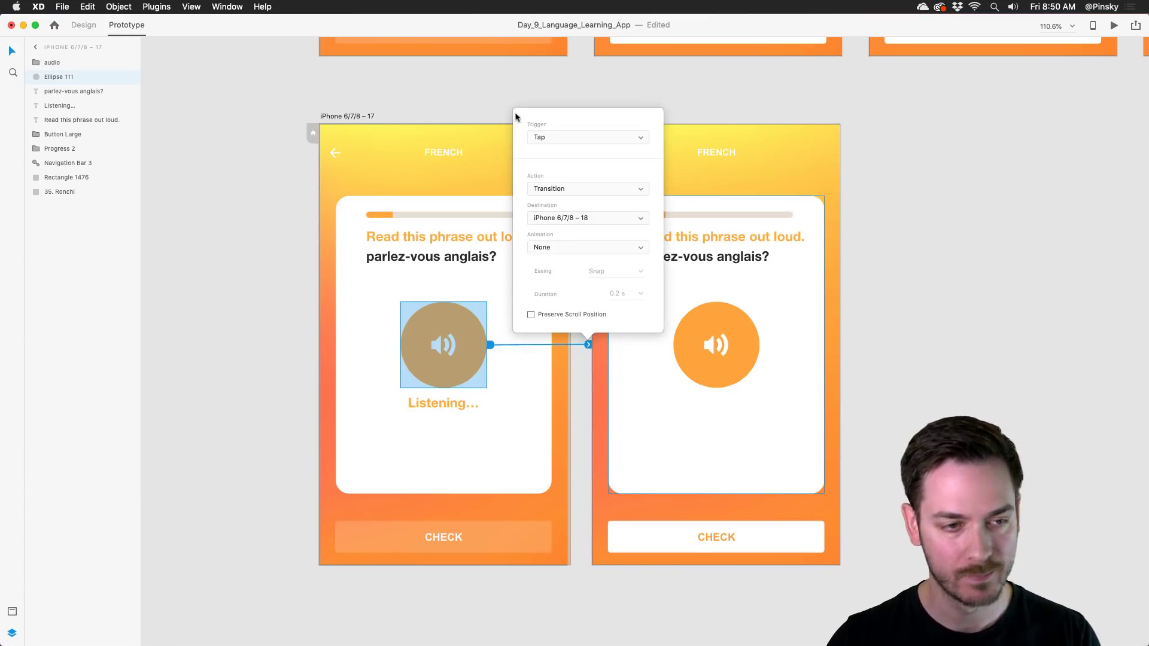
{"action": "left_click", "coordinate": [546, 137]}
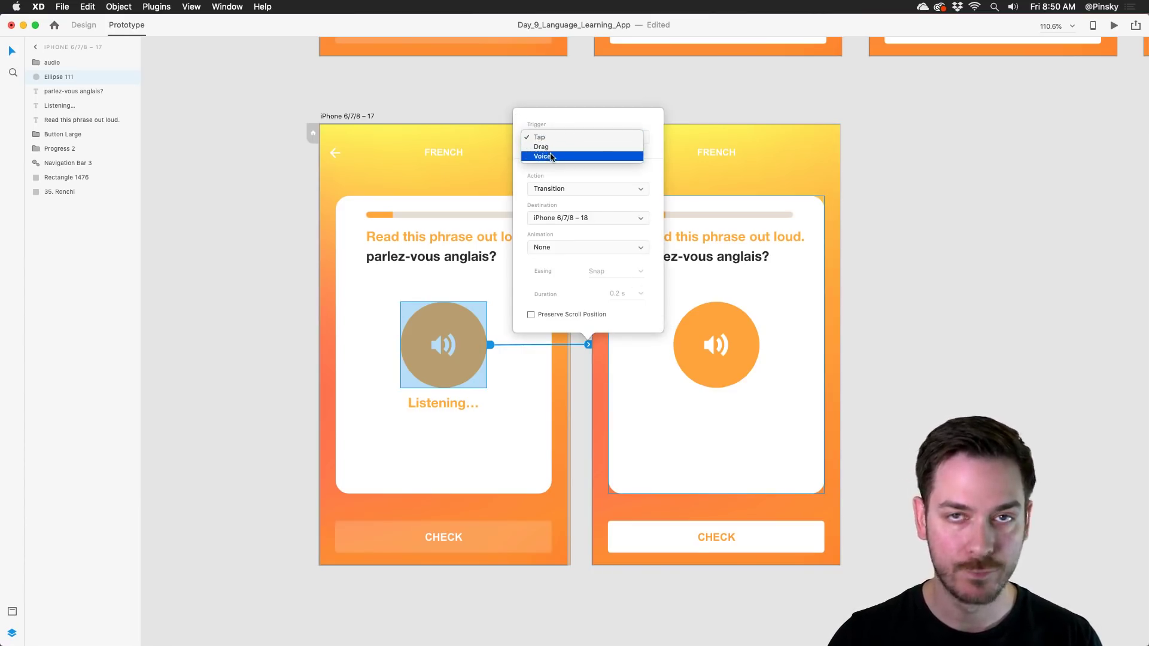
{"action": "left_click", "coordinate": [551, 156]}
Copy the phrase "parlez-vous anglais?" from iPhone 6/7/8 – 17 into the link's voice command.
{"action": "left_click", "coordinate": [544, 138]}
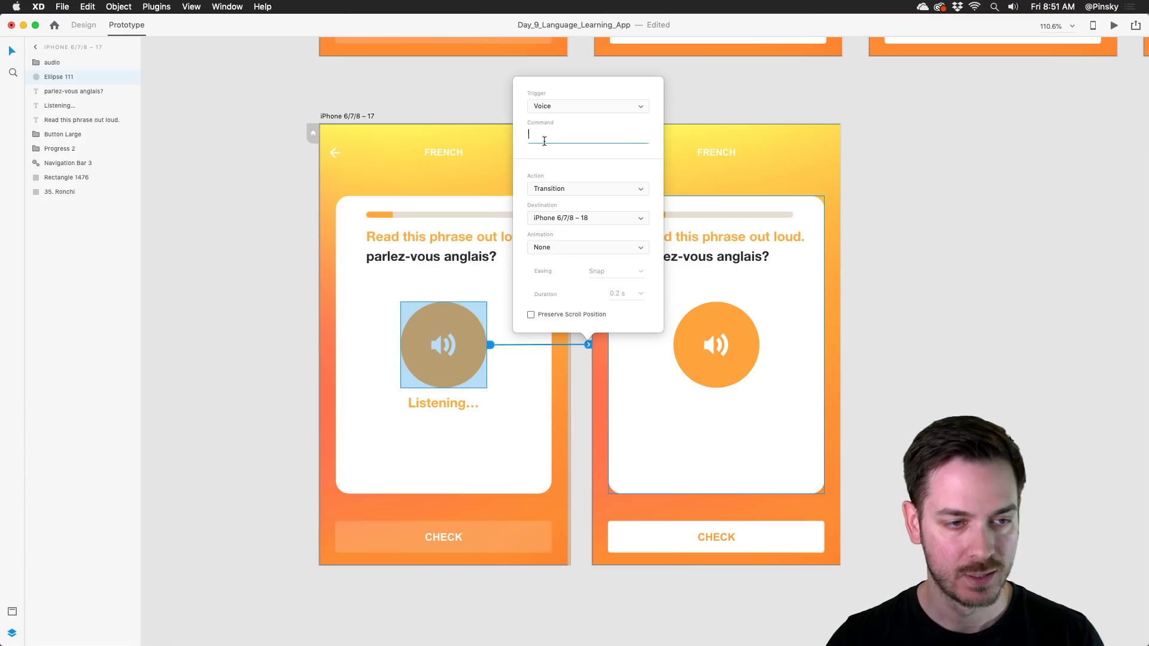
{"action": "double_click", "coordinate": [453, 257]}
{"action": "key", "text": "super+c"}
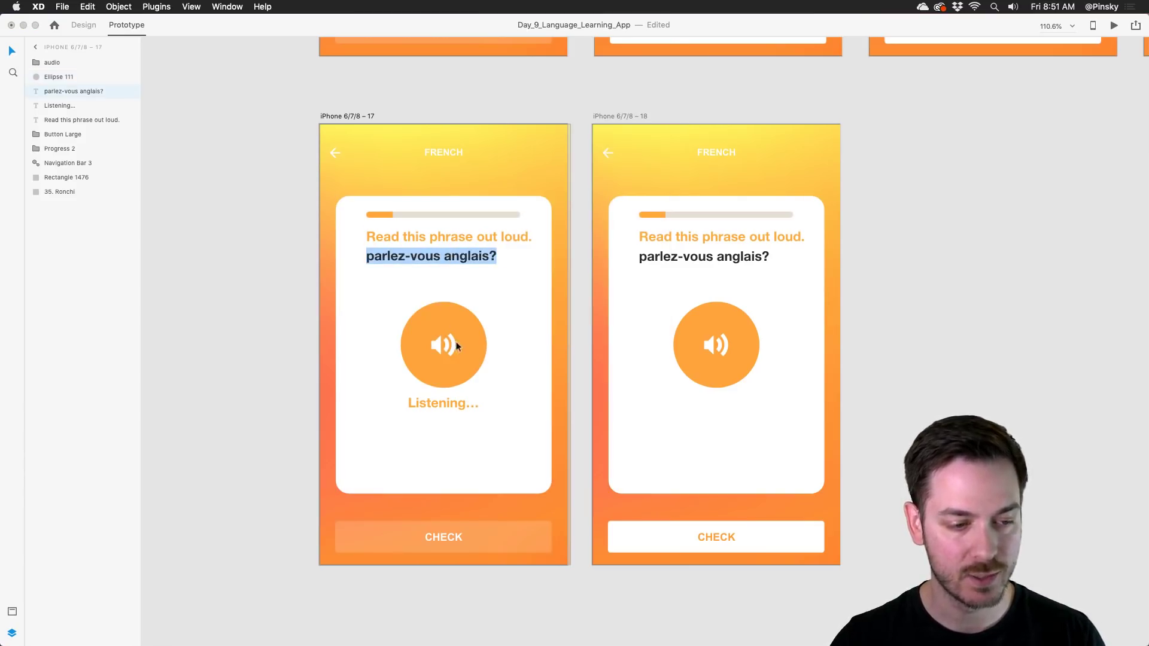
{"action": "left_click", "coordinate": [588, 344]}
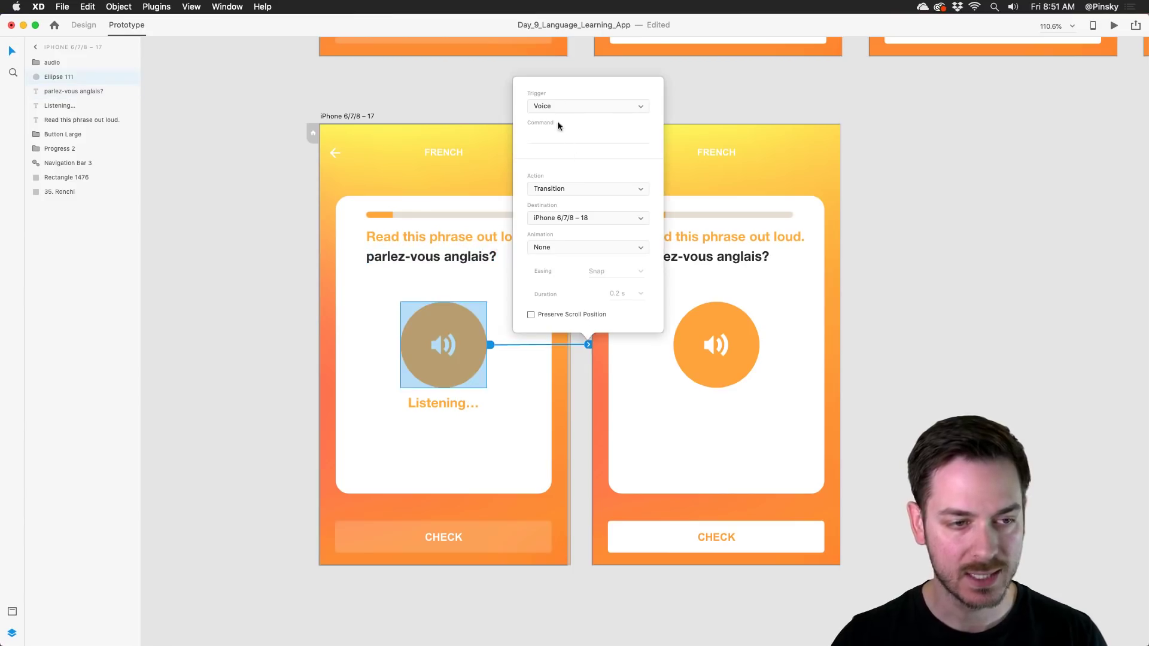
{"action": "left_click", "coordinate": [551, 136]}
{"action": "key", "text": "super+v"}
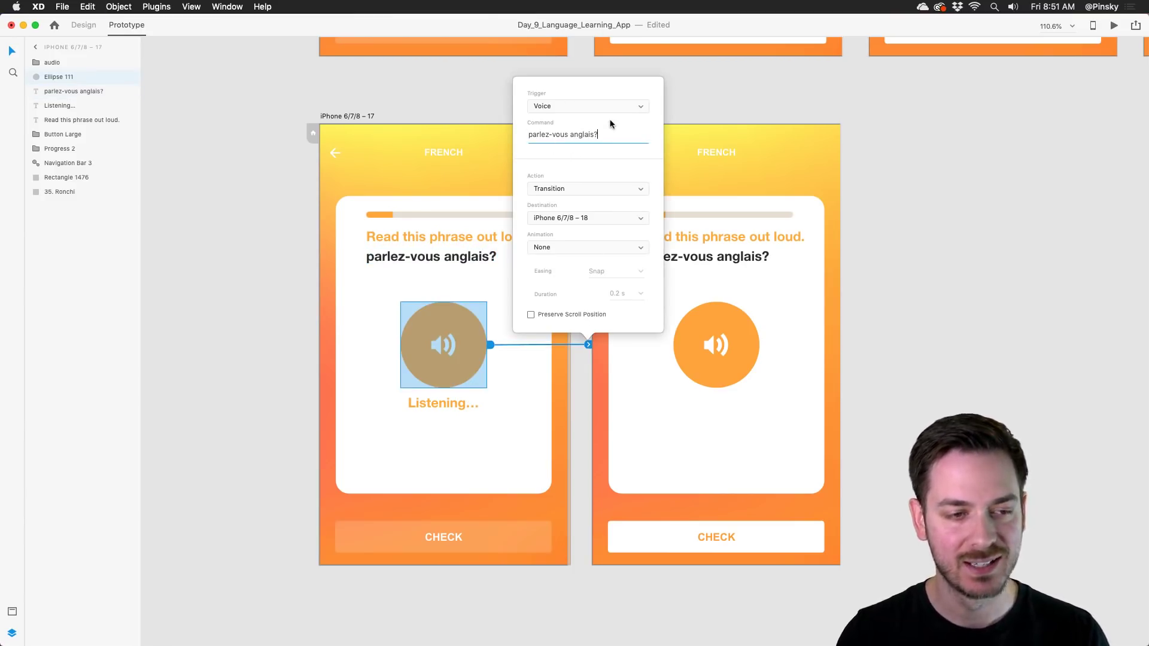
{"action": "key", "text": "super+a"}
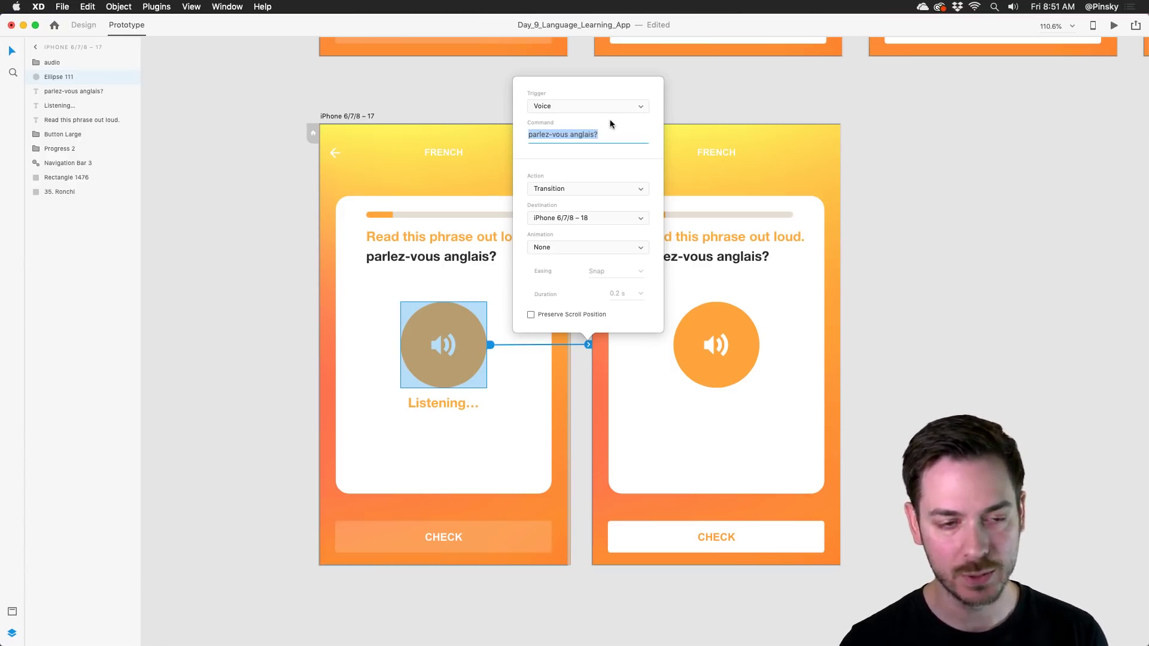
{"action": "left_click", "coordinate": [632, 142]}
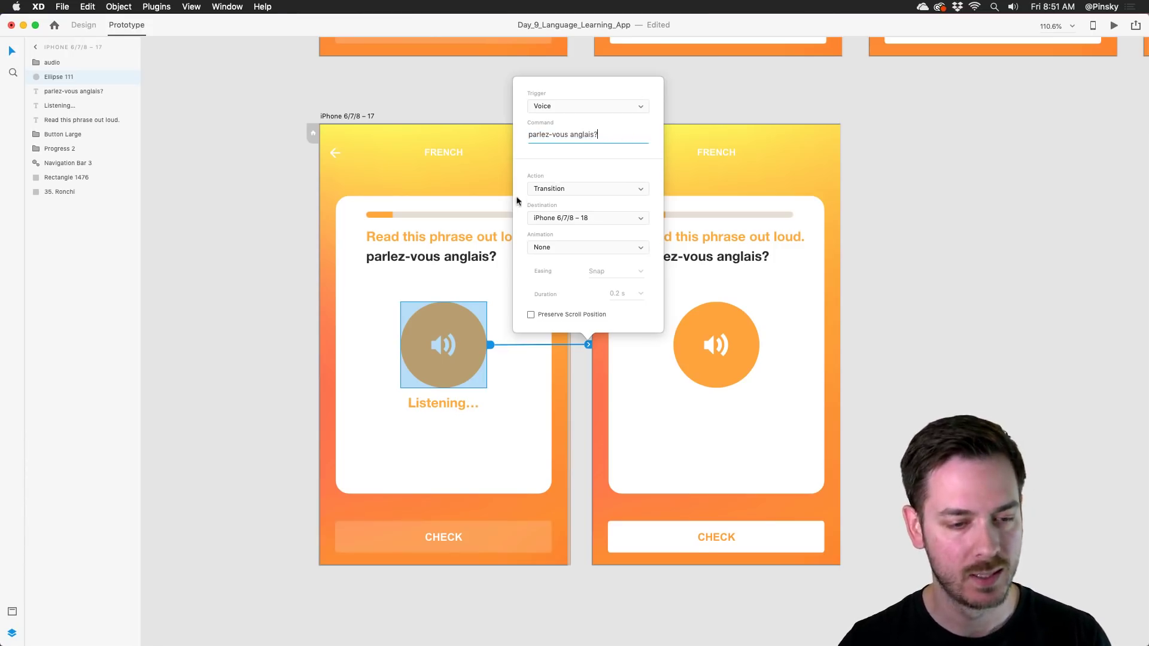
Keep Transition as the voice link's action and None as its animation.
{"action": "left_click", "coordinate": [547, 189]}
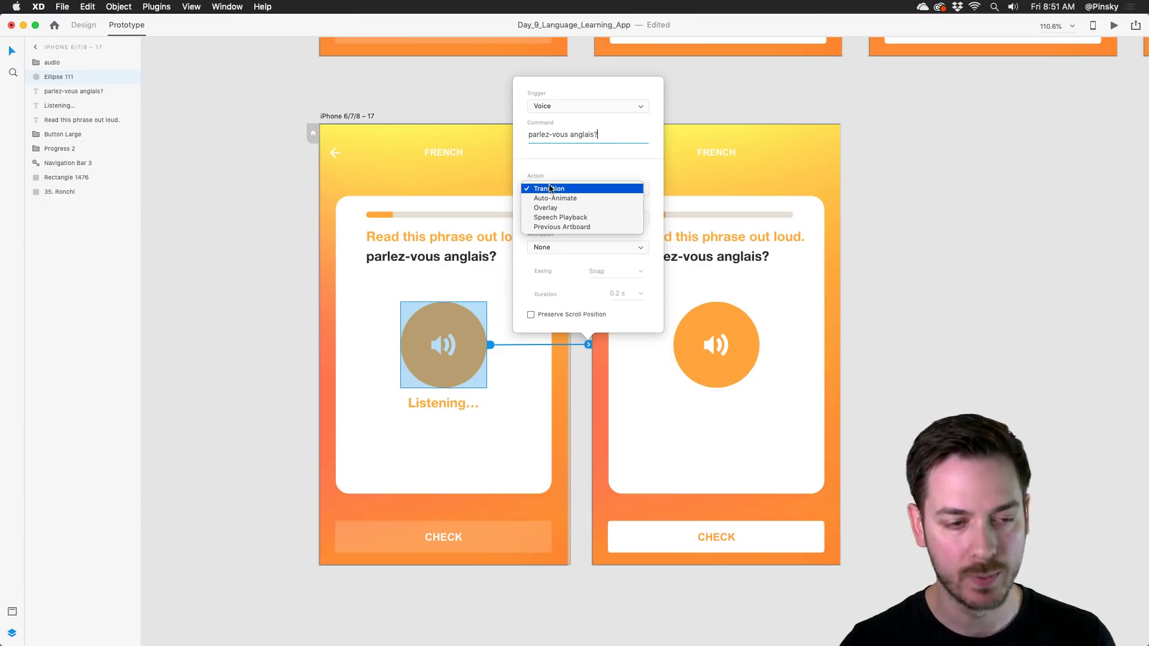
{"action": "left_click", "coordinate": [549, 189]}
{"action": "left_click", "coordinate": [557, 247]}
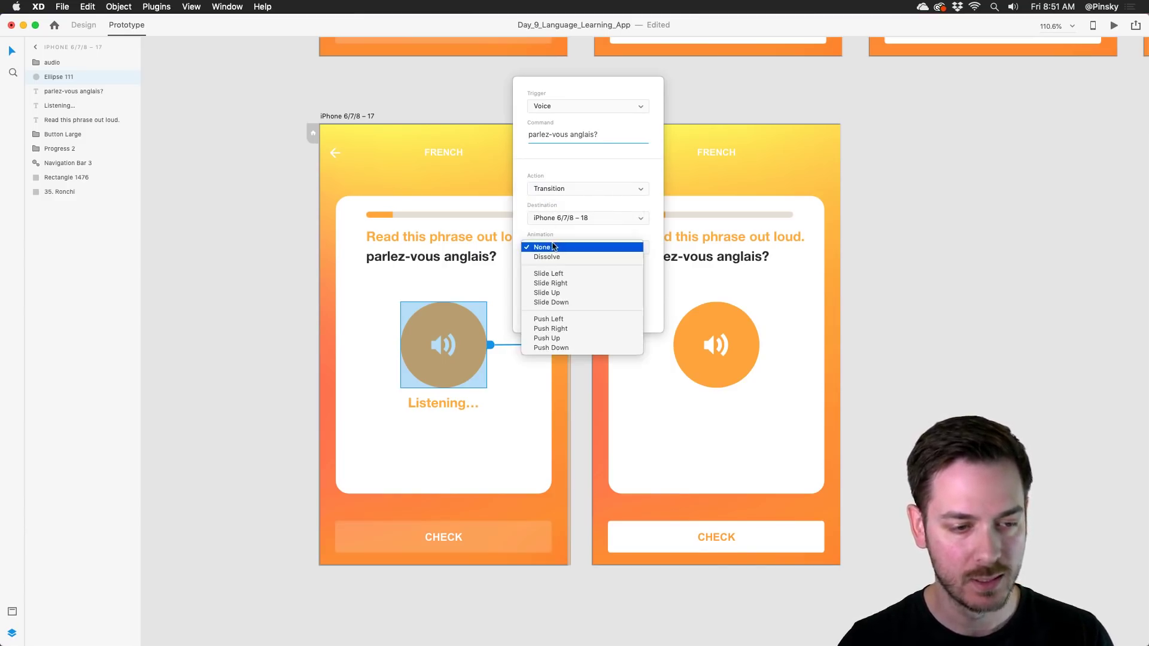
{"action": "left_click", "coordinate": [556, 247]}
{"action": "key", "text": "Escape"}
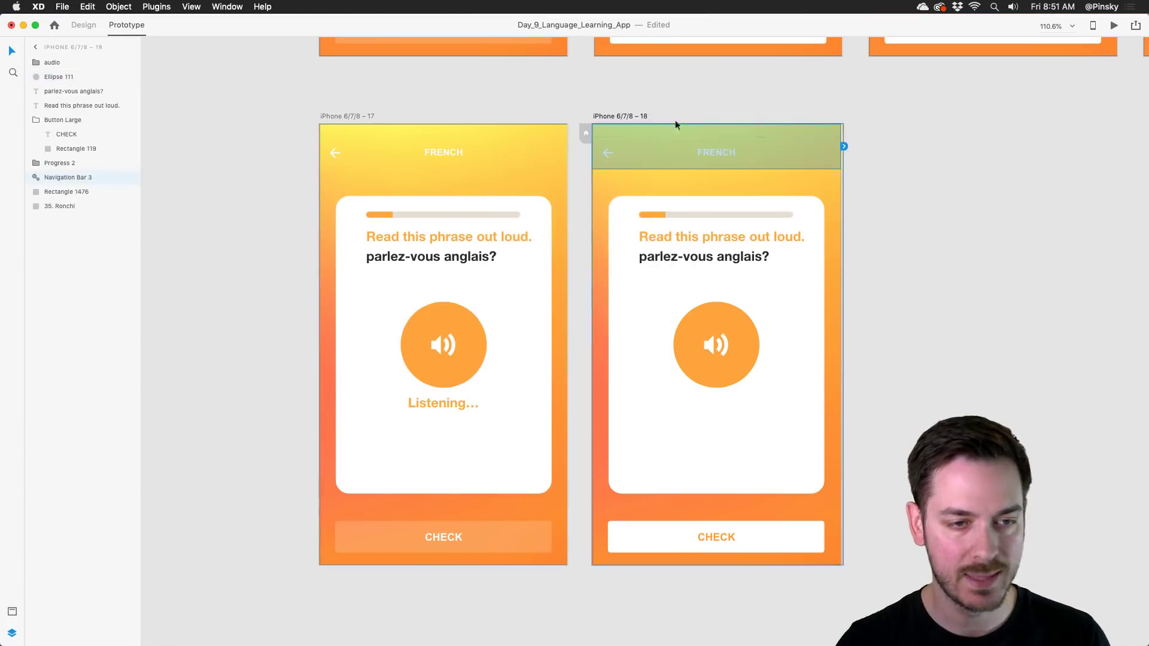
Add an interaction to the iPhone 6/7/8 – 18 artboard with a Time trigger, 0 s delay and the Speech Playback action.
{"action": "left_click", "coordinate": [628, 117]}
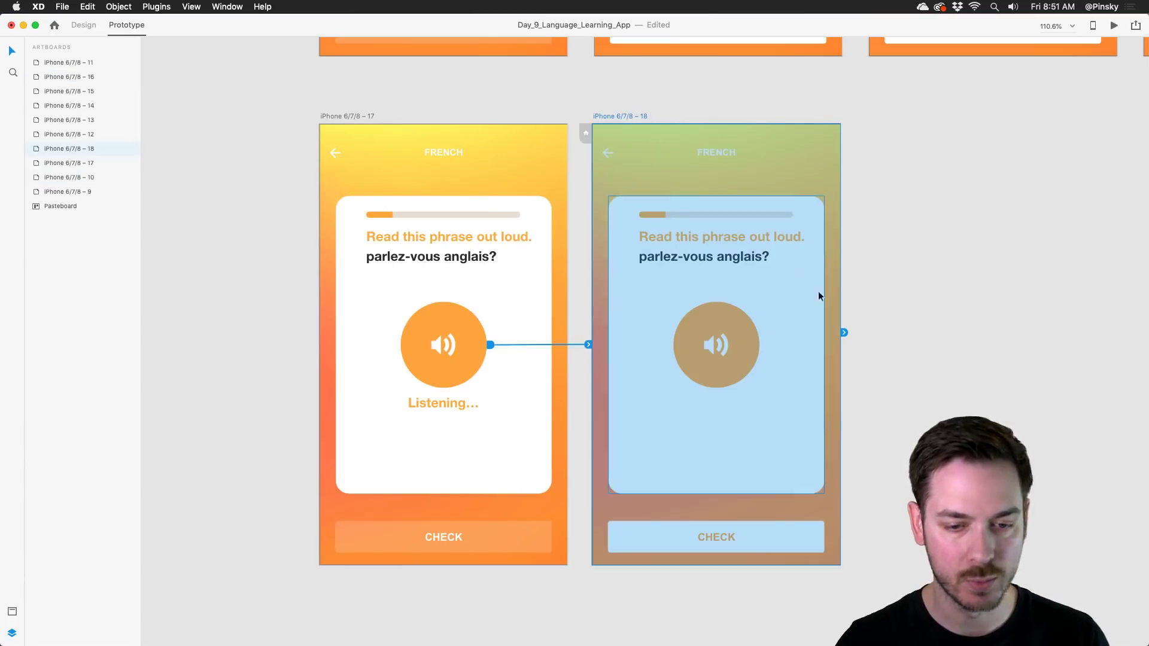
{"action": "left_click", "coordinate": [844, 332]}
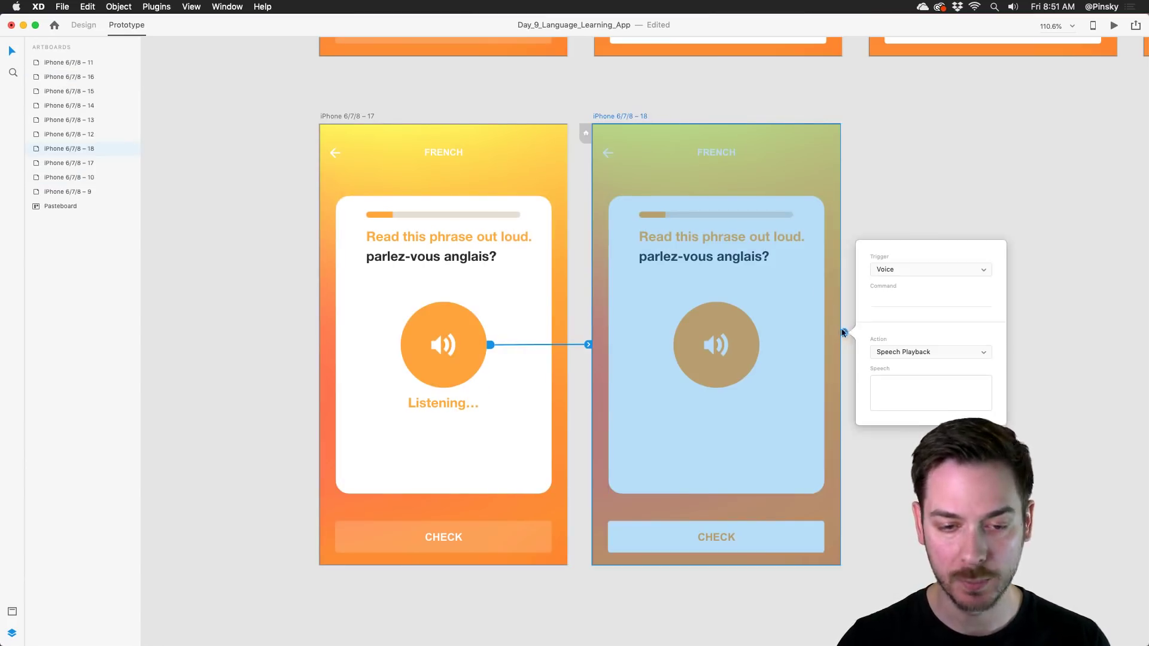
{"action": "left_click", "coordinate": [895, 270]}
{"action": "left_click", "coordinate": [887, 264]}
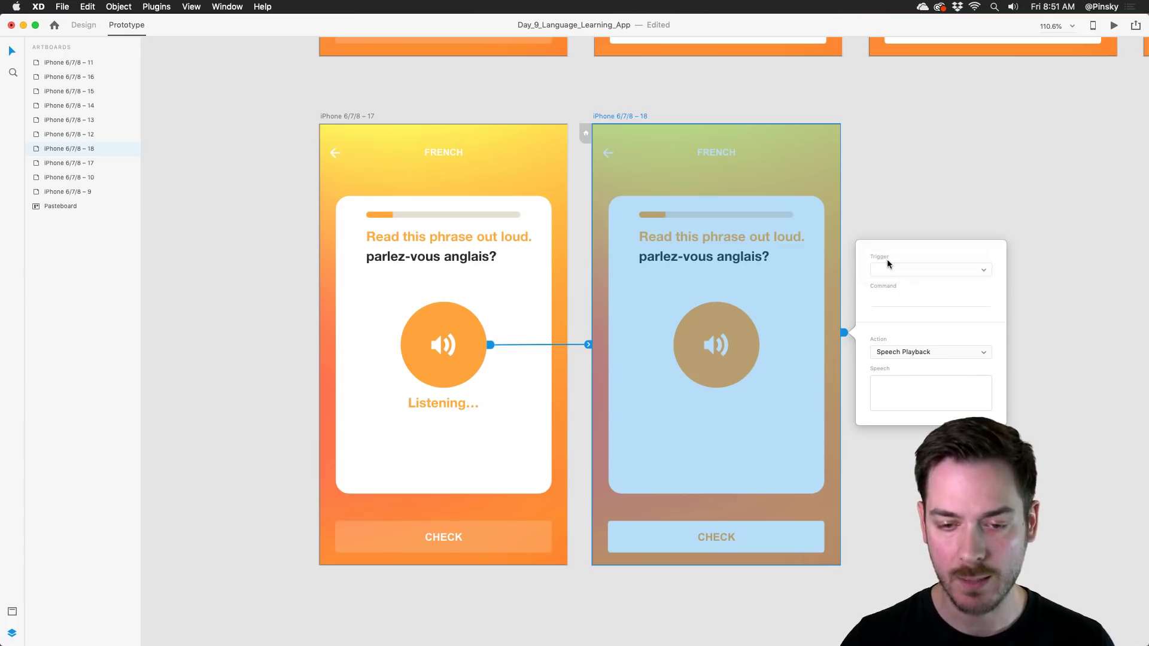
{"action": "left_click", "coordinate": [922, 349]}
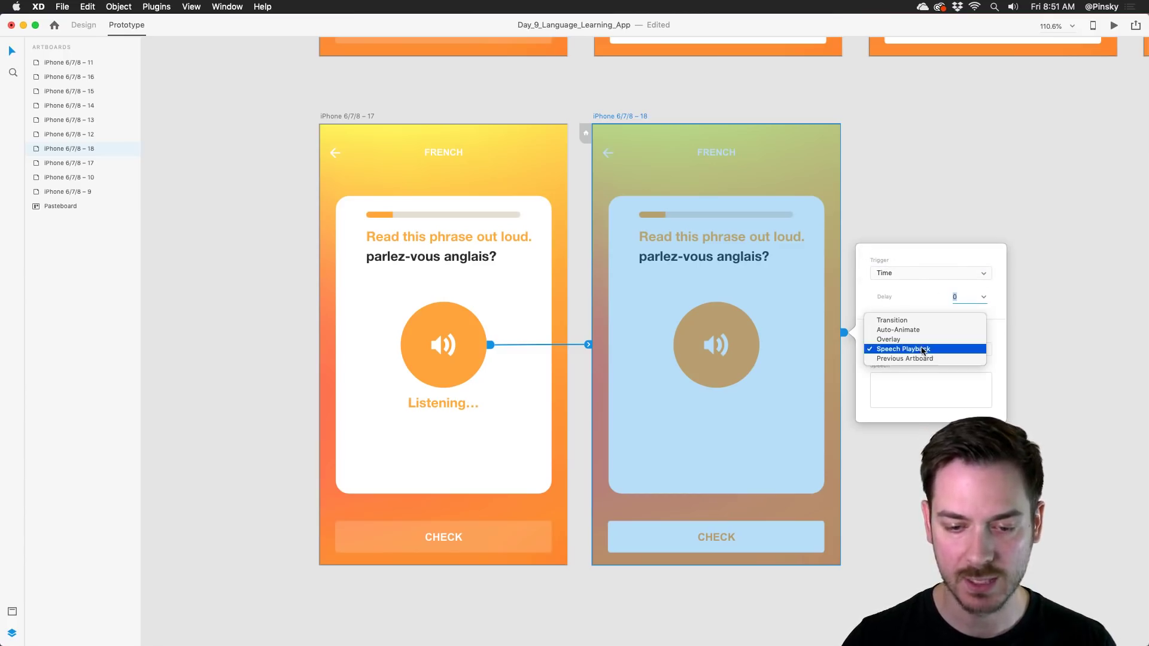
{"action": "left_click", "coordinate": [909, 349]}
Enter "parlez-vous anglais? That is correct." as the speech of the iPhone 6/7/8 – 18 playback interaction.
{"action": "left_click", "coordinate": [931, 390]}
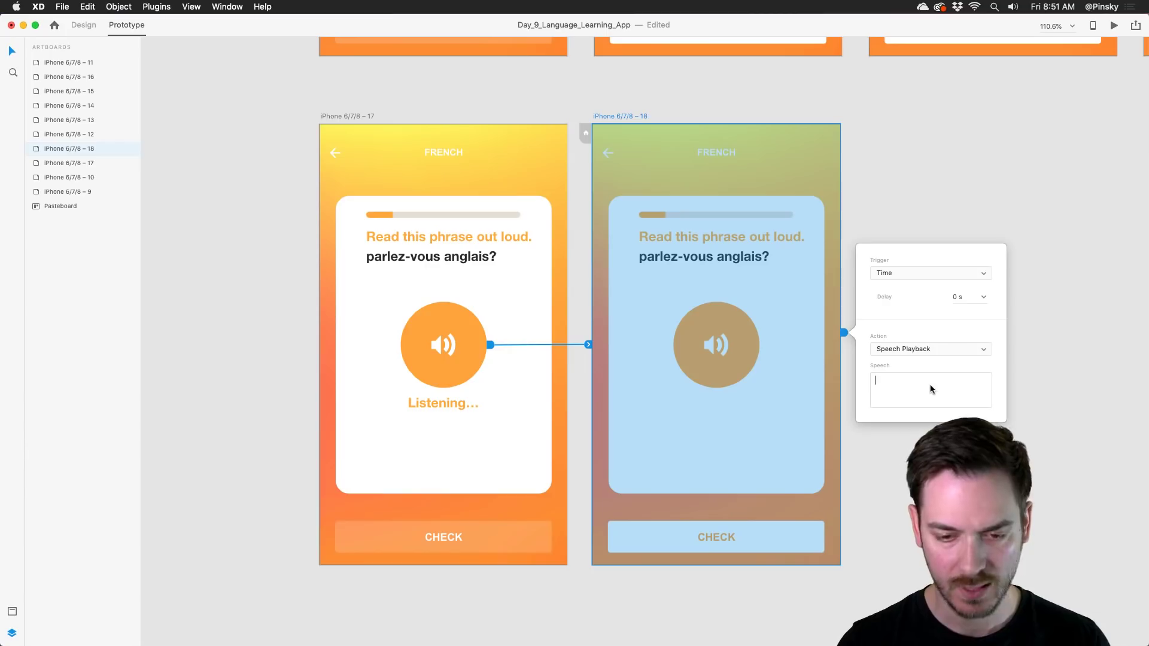
{"action": "type", "text": "parlez-vous anglais?"}
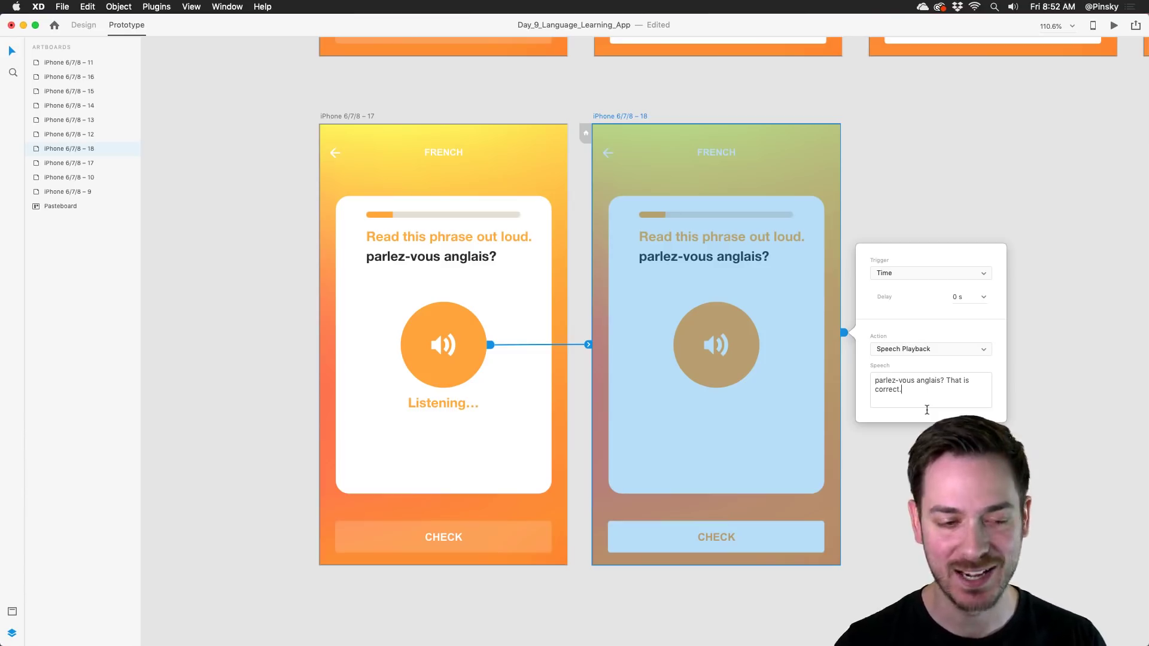
{"action": "left_click", "coordinate": [497, 153]}
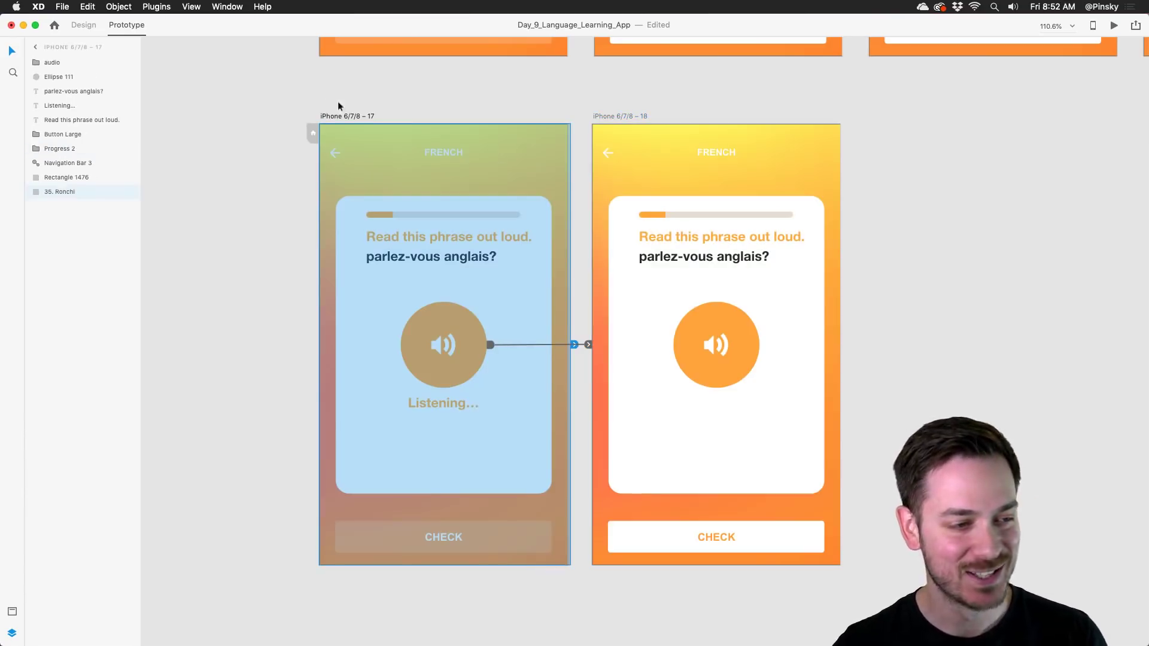
Preview the prototype from iPhone 6/7/8 – 17 to test the voice command and spoken response, and close the preview.
{"action": "scroll", "coordinate": [377, 100], "scroll_direction": "down", "scroll_amount": 3}
{"action": "left_click", "coordinate": [1113, 25]}
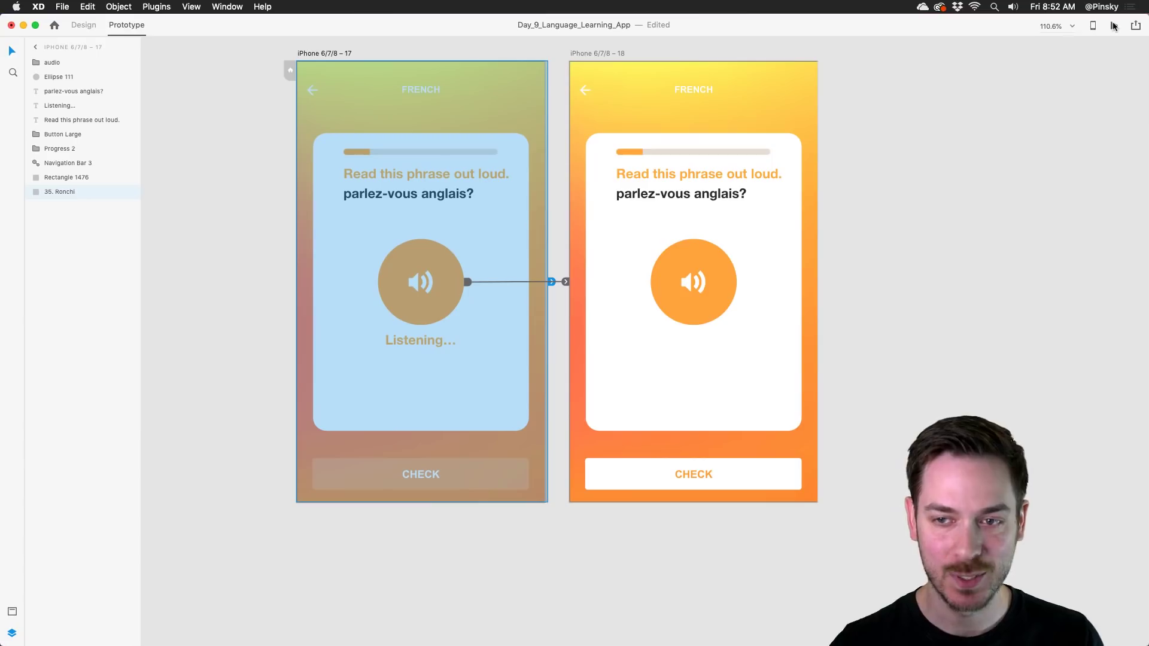
{"action": "left_click_drag", "start_coordinate": [615, 61], "coordinate": [580, 68]}
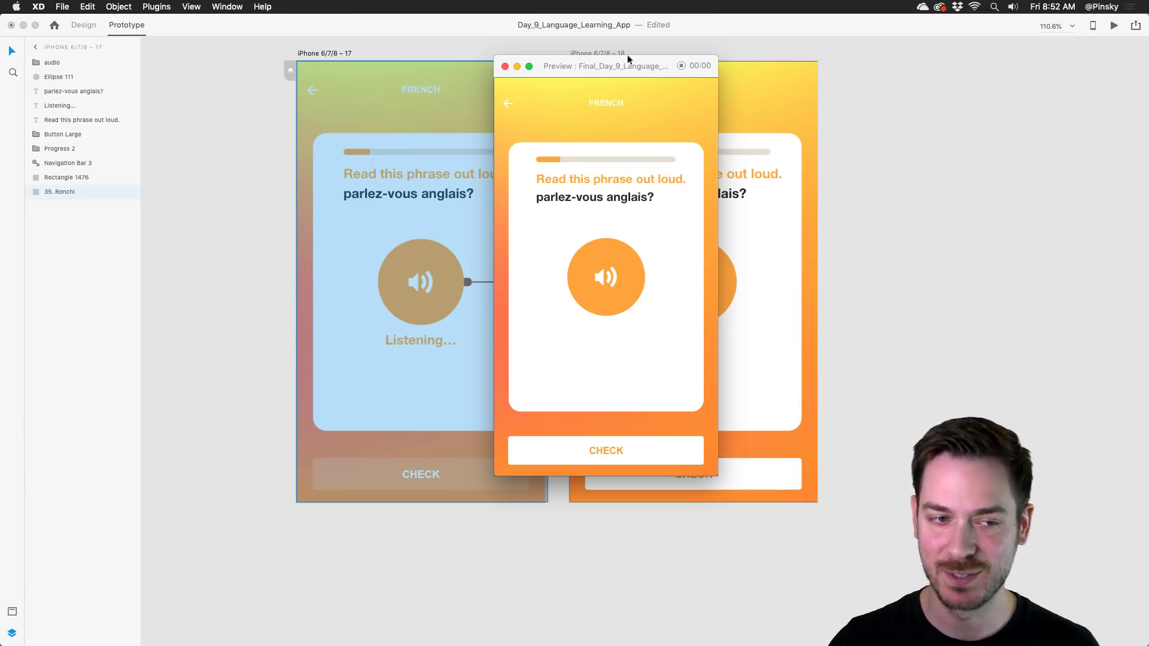
{"action": "left_click_drag", "start_coordinate": [629, 62], "coordinate": [624, 54]}
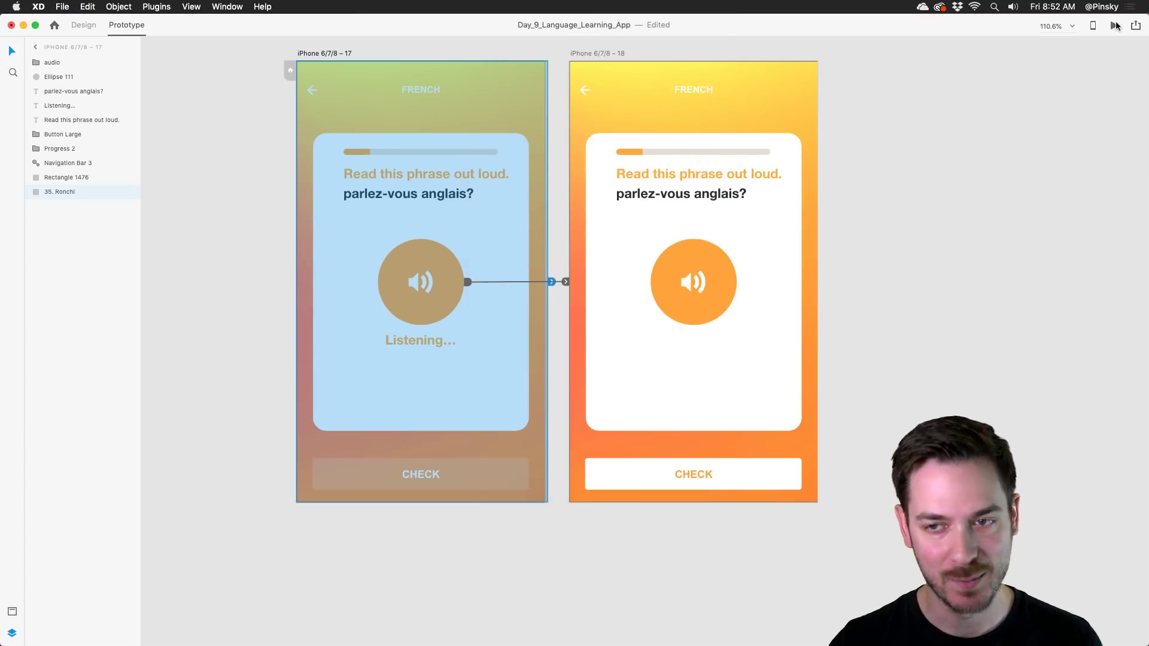
{"action": "left_click", "coordinate": [1113, 25]}
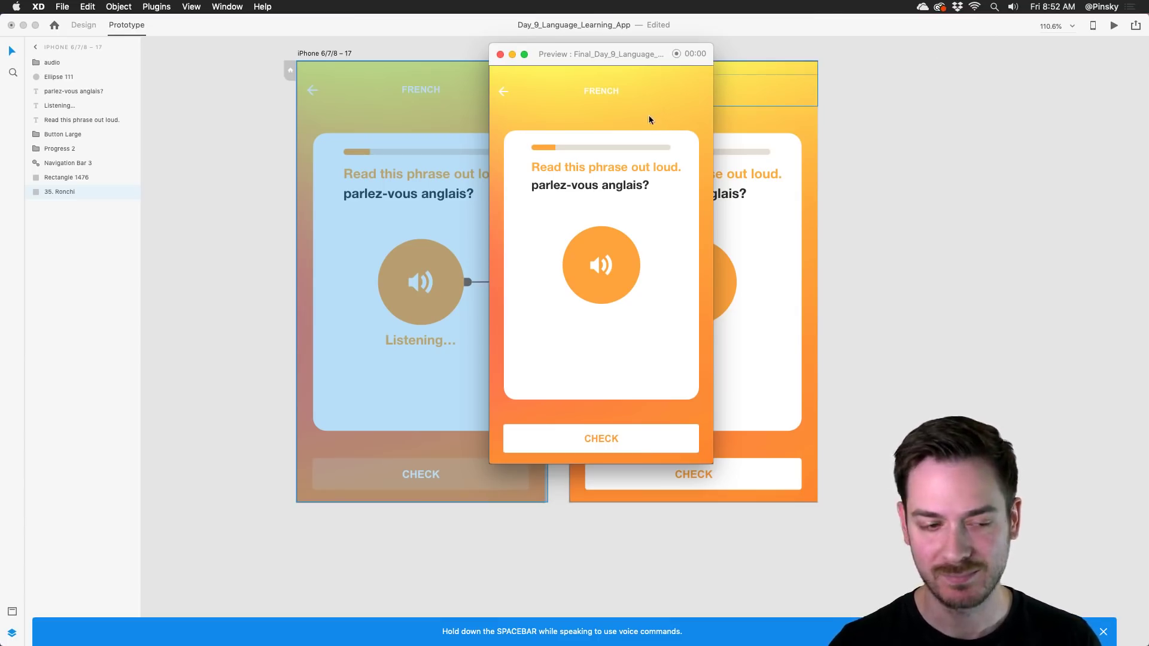
{"action": "left_click", "coordinate": [500, 55]}
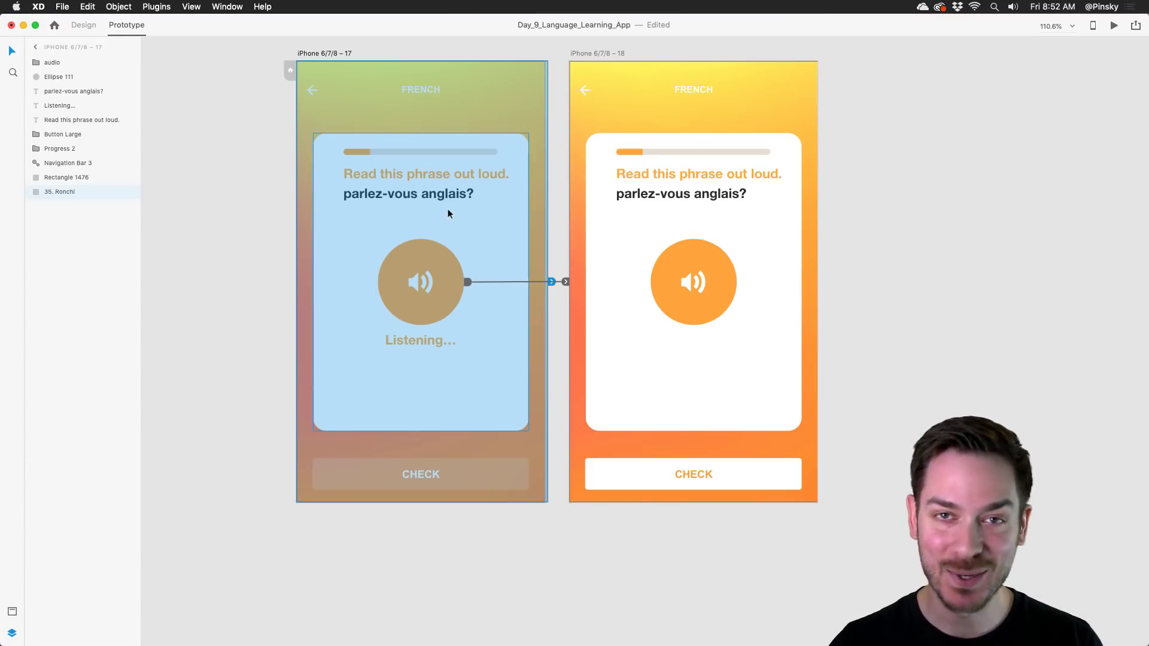
Duplicate the iPhone 6/7/8 – 18 artboard and place the copy directly to its right.
{"action": "left_click", "coordinate": [561, 207]}
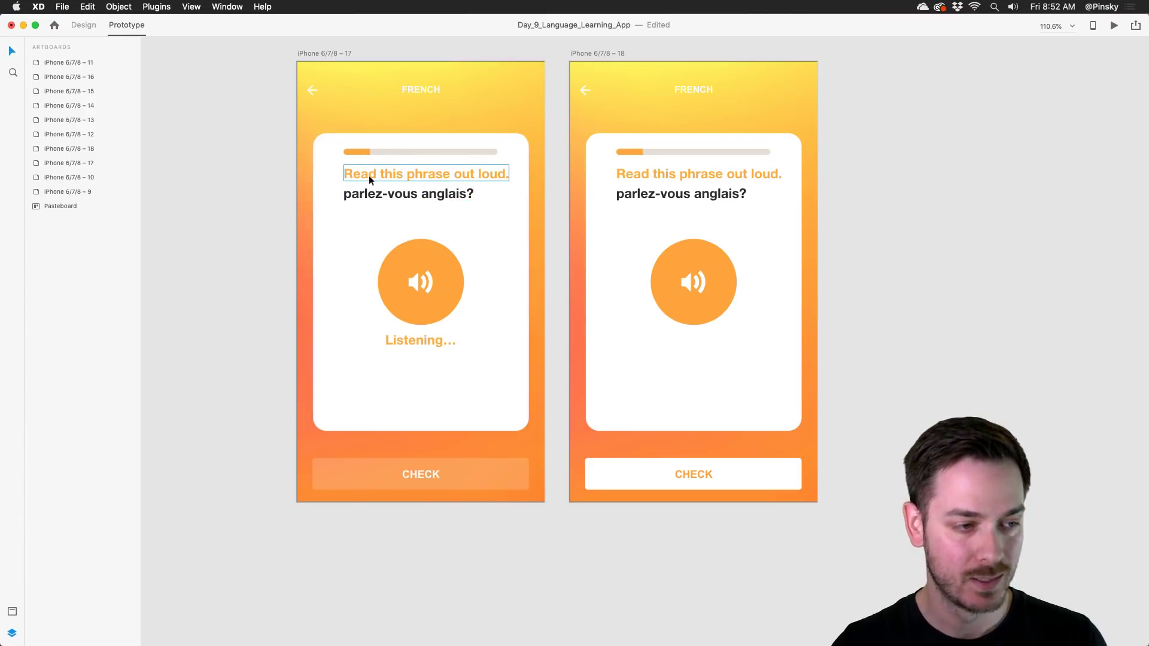
{"action": "scroll", "coordinate": [593, 60], "scroll_direction": "up", "scroll_amount": 2}
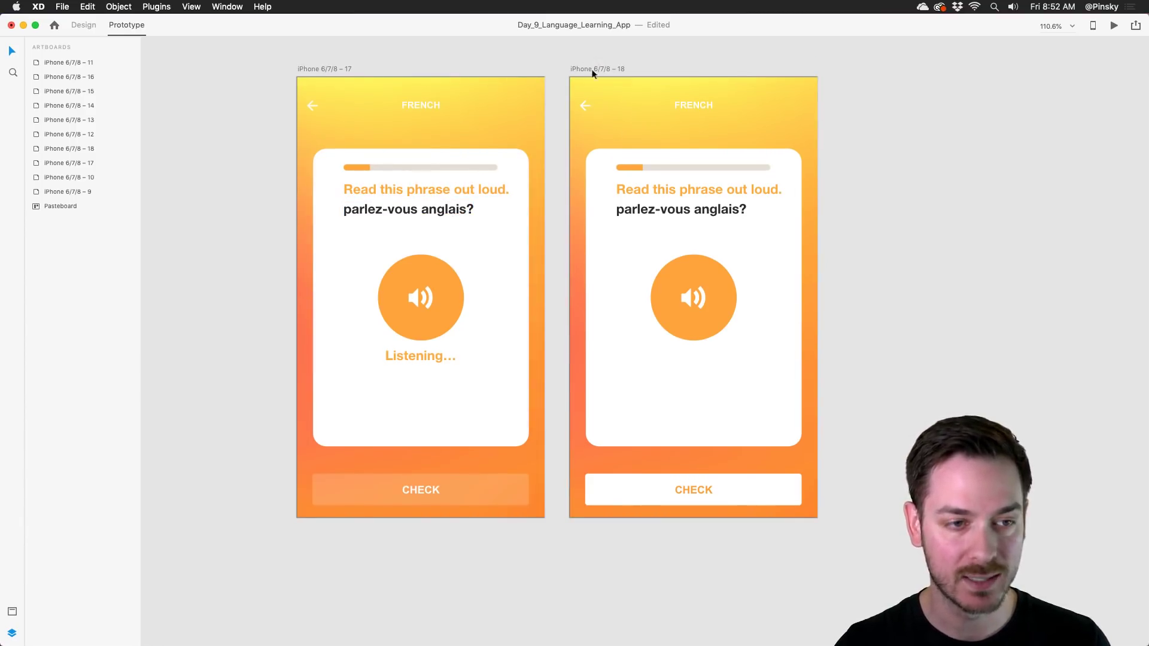
{"action": "scroll", "coordinate": [590, 69], "scroll_direction": "down", "scroll_amount": 3}
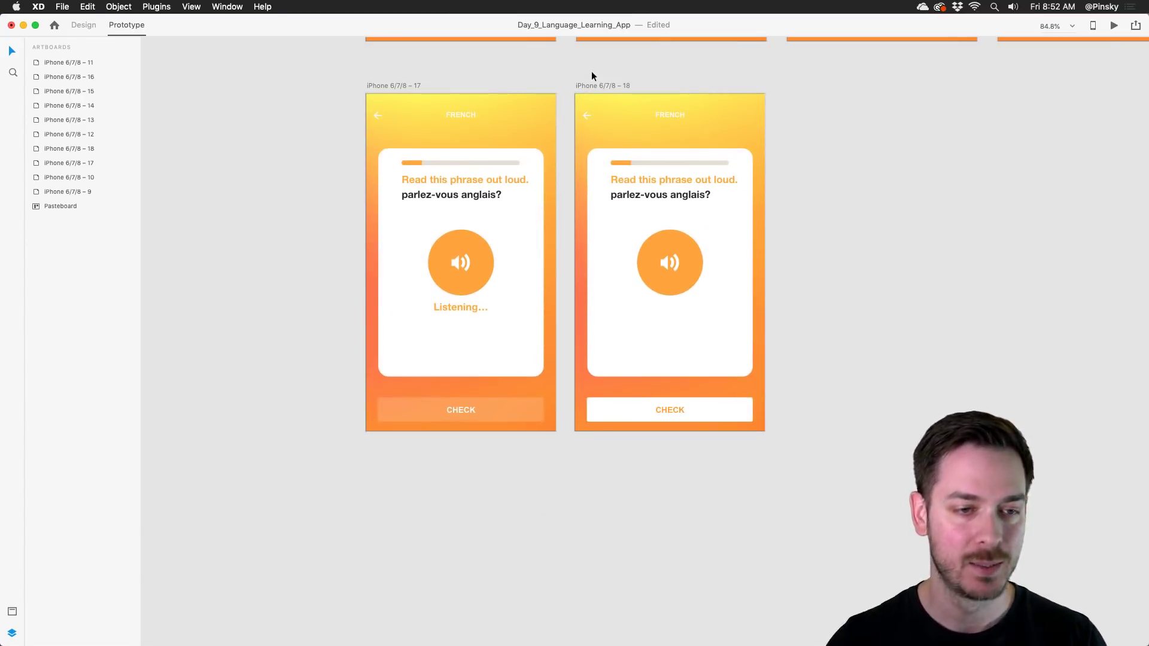
{"action": "left_click_drag", "start_coordinate": [590, 83], "coordinate": [802, 88]}
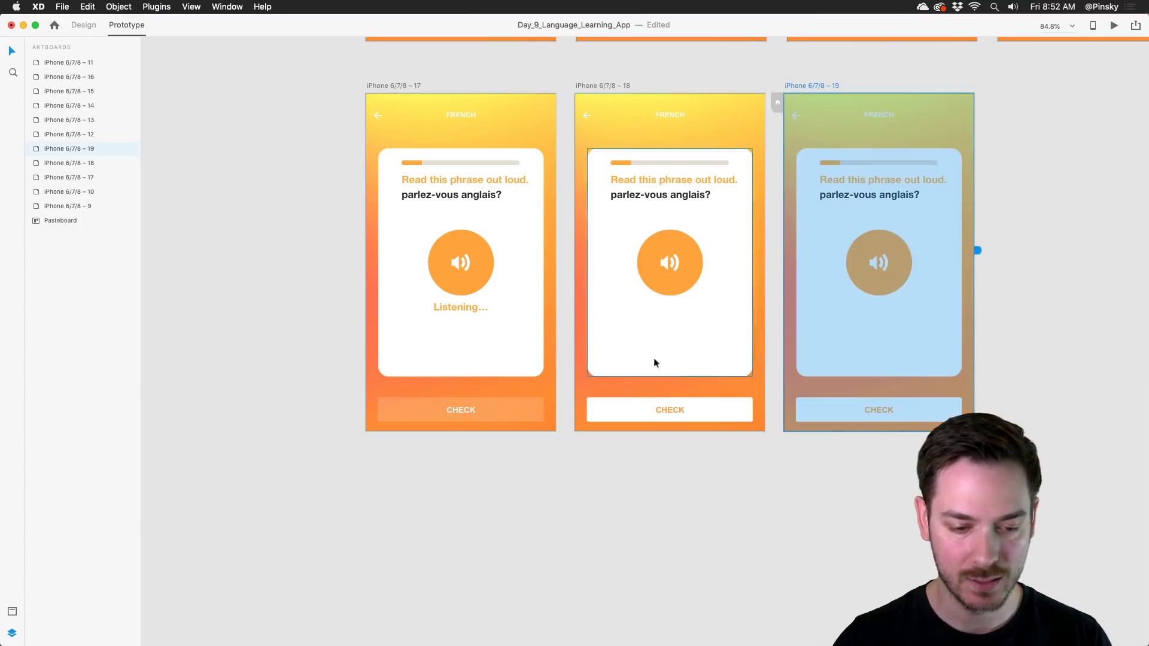
Change the CHECK button label on the iPhone 6/7/8 – 18 artboard to "CORRECT!".
{"action": "double_click", "coordinate": [662, 402]}
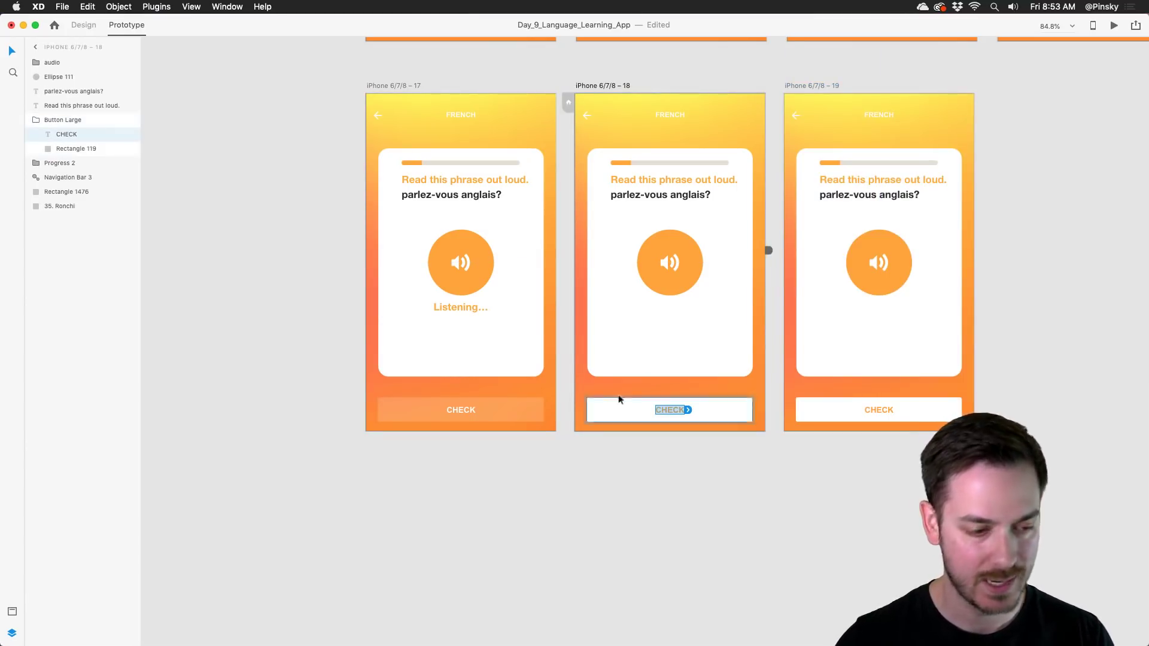
{"action": "left_click", "coordinate": [73, 28]}
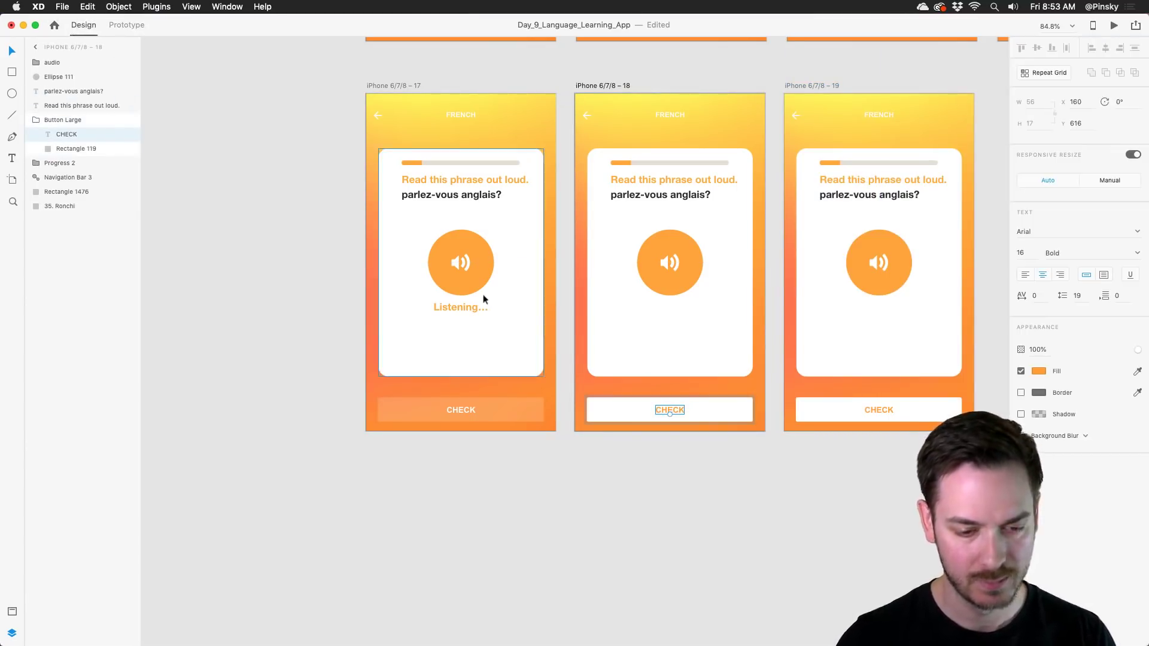
{"action": "double_click", "coordinate": [662, 408]}
{"action": "type", "text": "CORRECT!"}
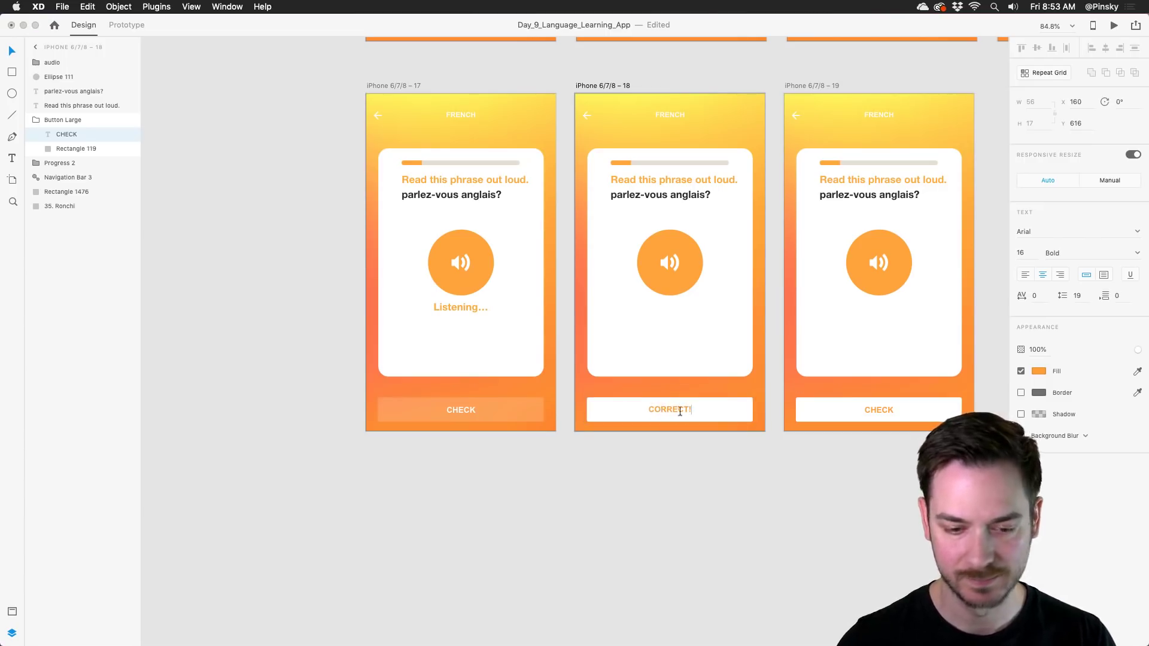
{"action": "key", "text": "Escape"}
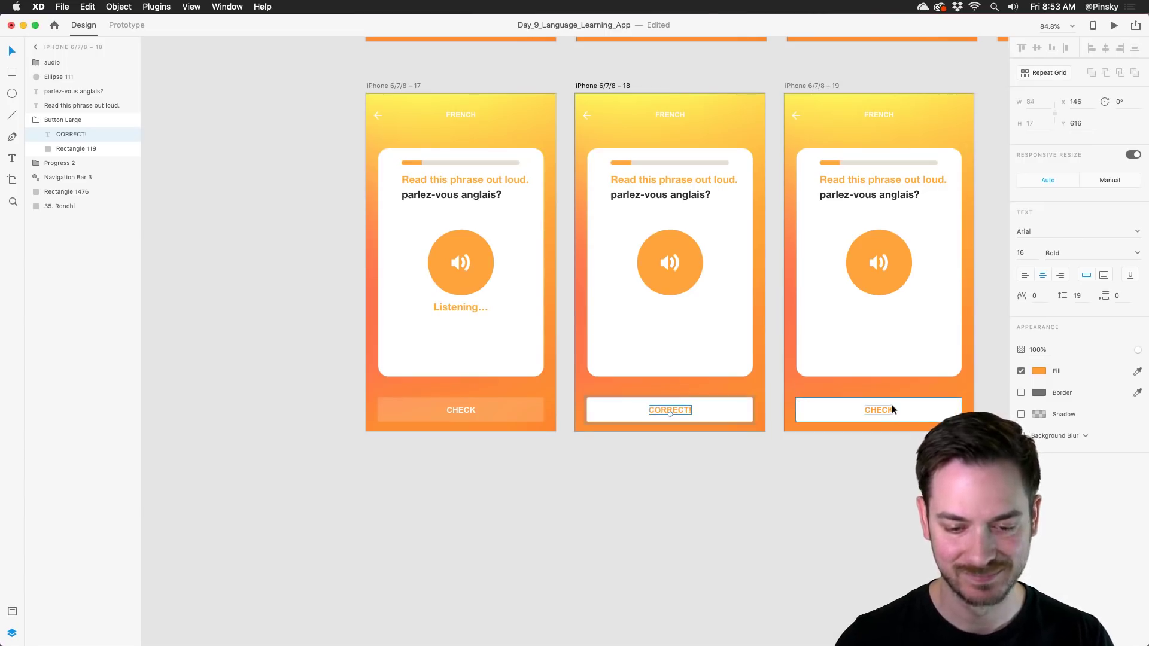
Change the CHECK button label on the iPhone 6/7/8 – 19 artboard to "INCORRECT".
{"action": "double_click", "coordinate": [889, 409]}
{"action": "double_click", "coordinate": [889, 410]}
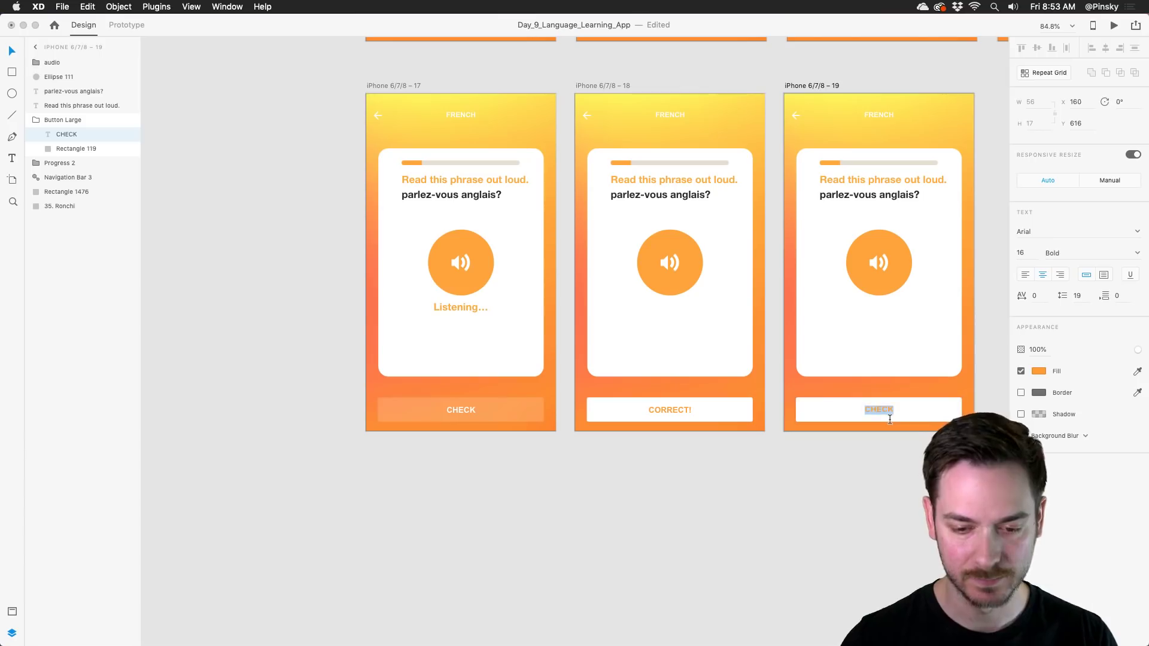
{"action": "type", "text": "INCORRECT"}
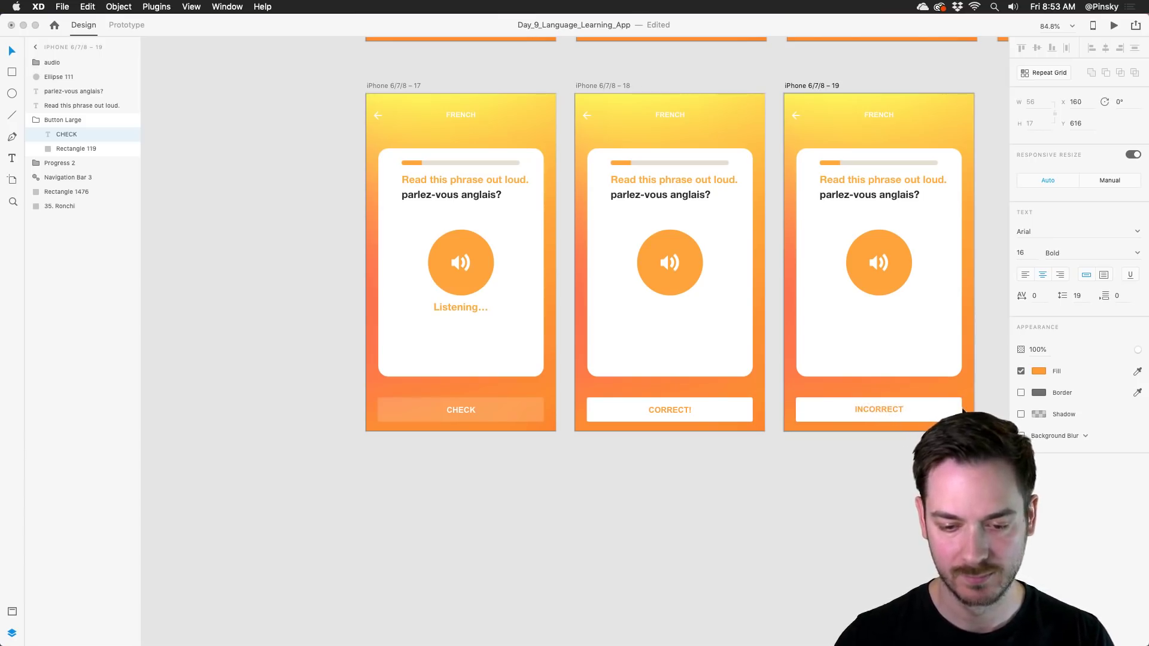
{"action": "key", "text": "Escape"}
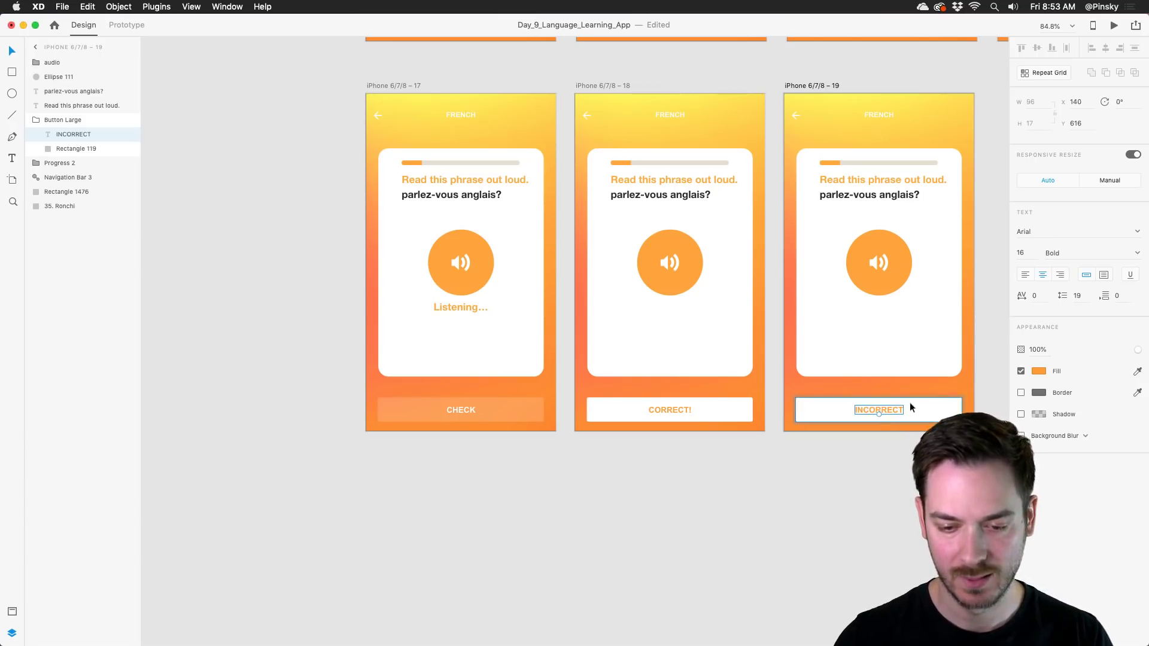
Fill the INCORRECT button's rectangle with red and make its label white.
{"action": "left_click", "coordinate": [941, 405]}
{"action": "left_click", "coordinate": [1038, 278]}
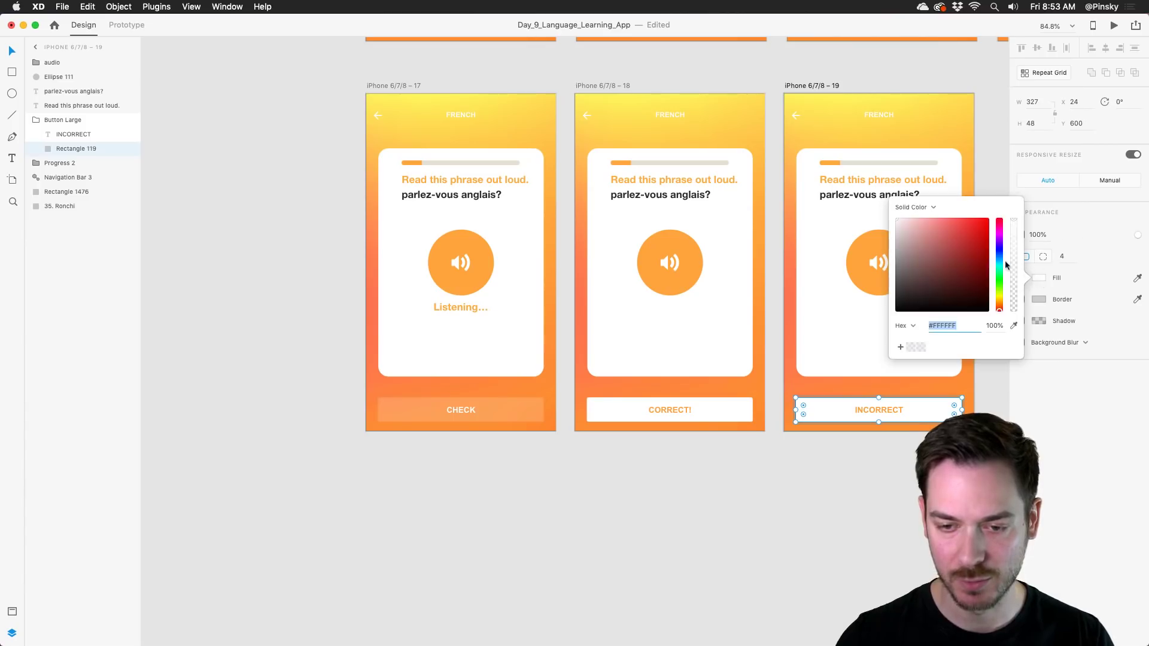
{"action": "left_click_drag", "start_coordinate": [998, 257], "coordinate": [999, 220]}
{"action": "left_click", "coordinate": [879, 409]}
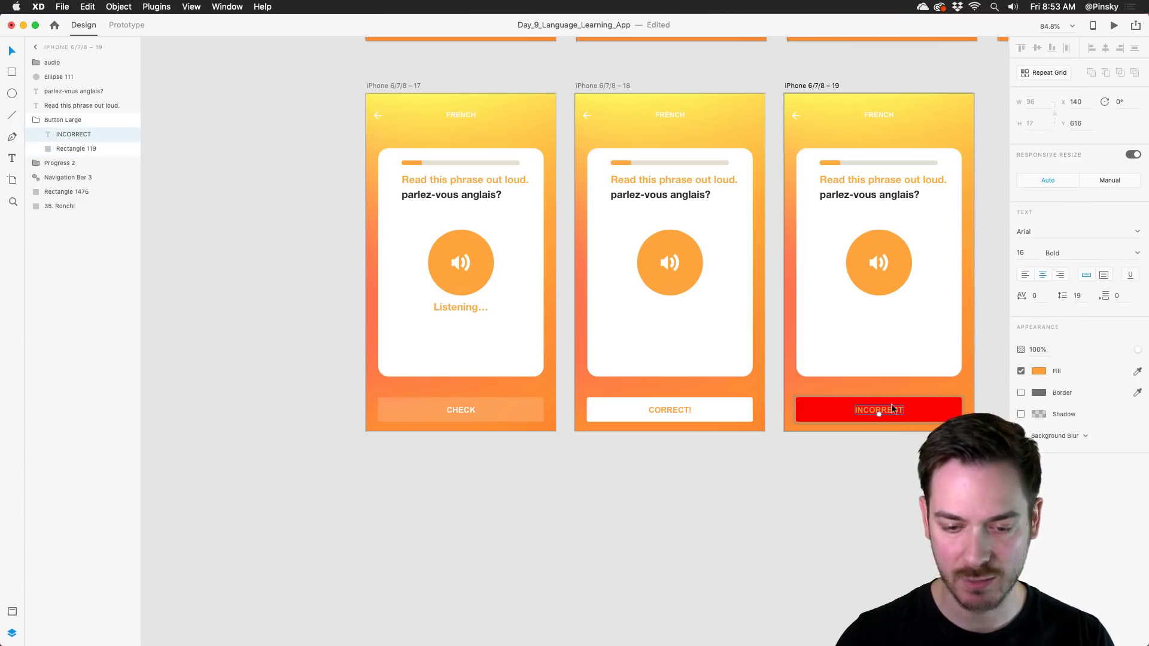
{"action": "left_click", "coordinate": [1038, 371]}
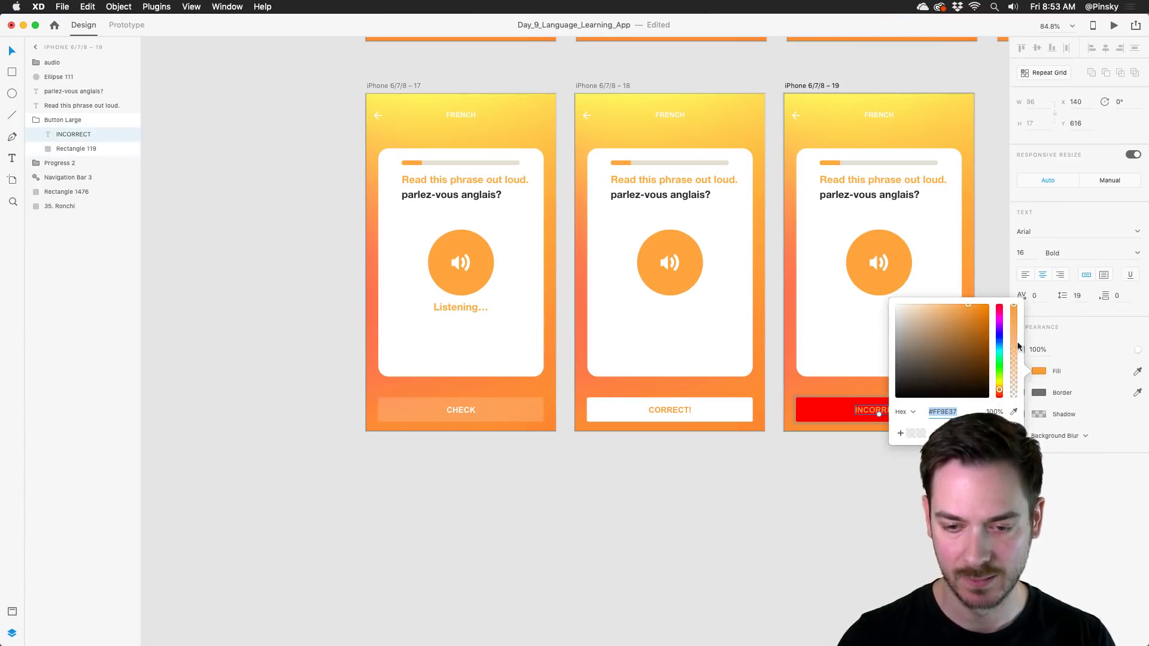
{"action": "left_click_drag", "start_coordinate": [939, 335], "coordinate": [868, 263]}
{"action": "left_click", "coordinate": [580, 164]}
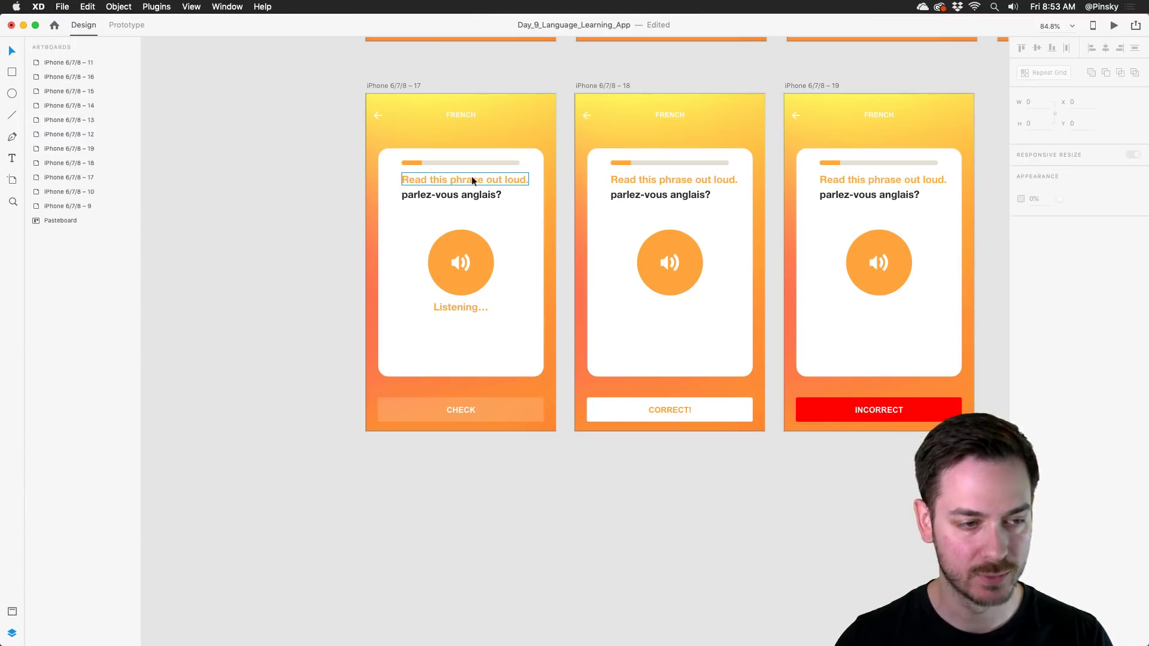
Link the "Listening…" text on iPhone 6/7/8 – 17 to iPhone 6/7/8 – 19 with a Voice trigger.
{"action": "left_click", "coordinate": [470, 177]}
{"action": "left_click", "coordinate": [126, 24]}
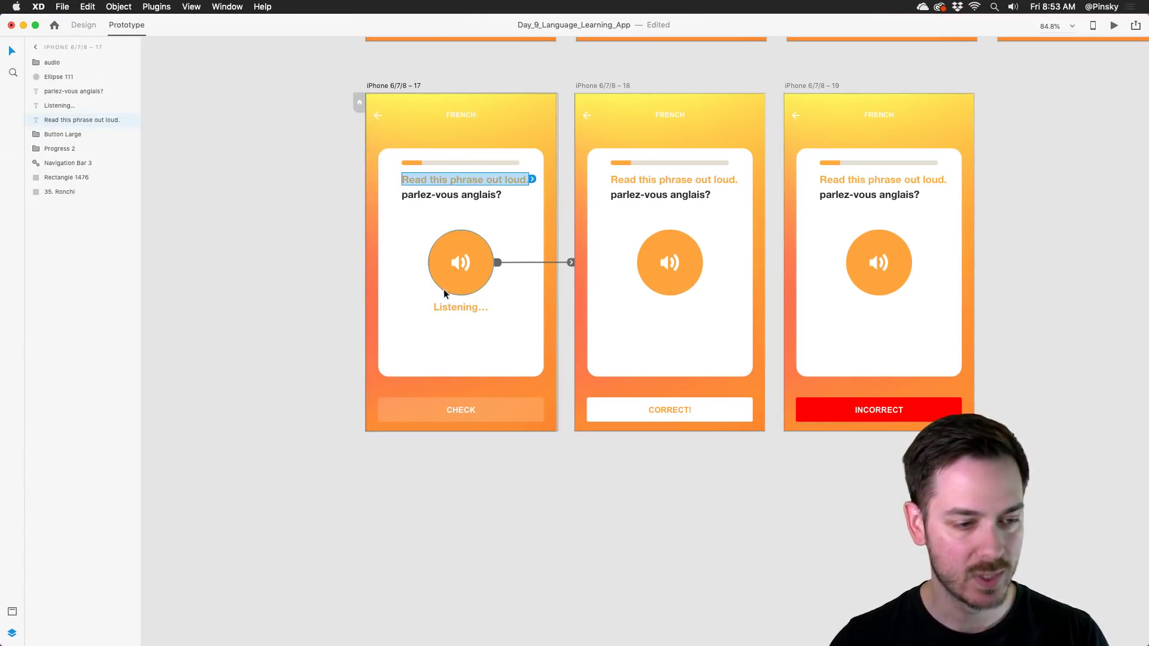
{"action": "left_click", "coordinate": [469, 307]}
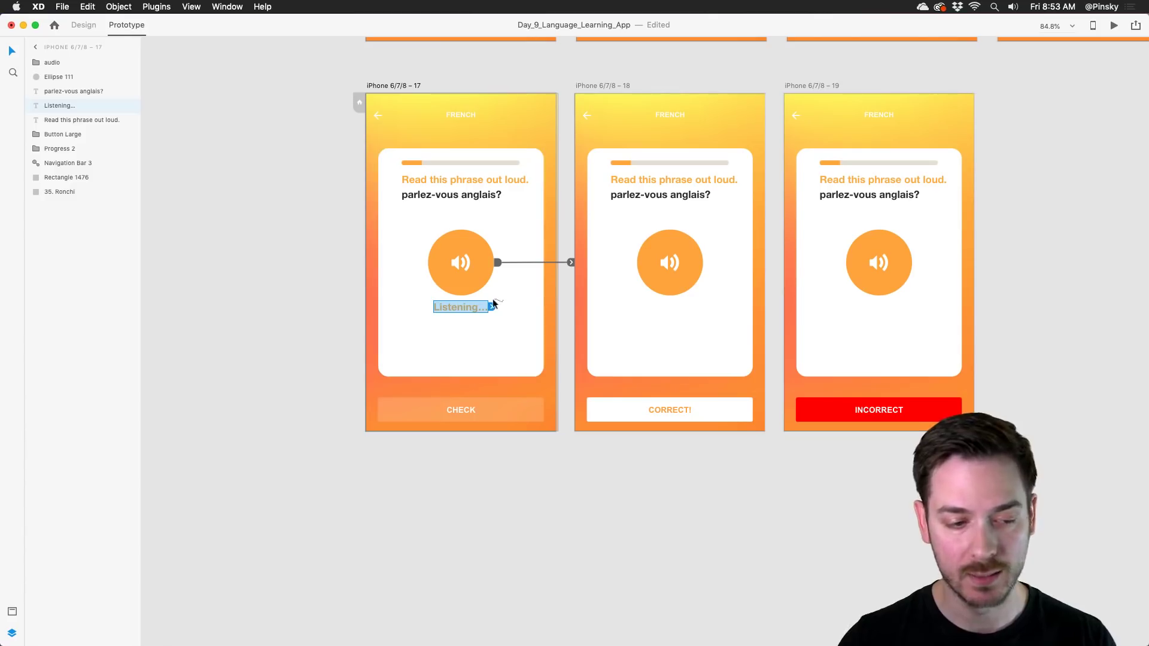
{"action": "left_click_drag", "start_coordinate": [491, 307], "coordinate": [838, 225]}
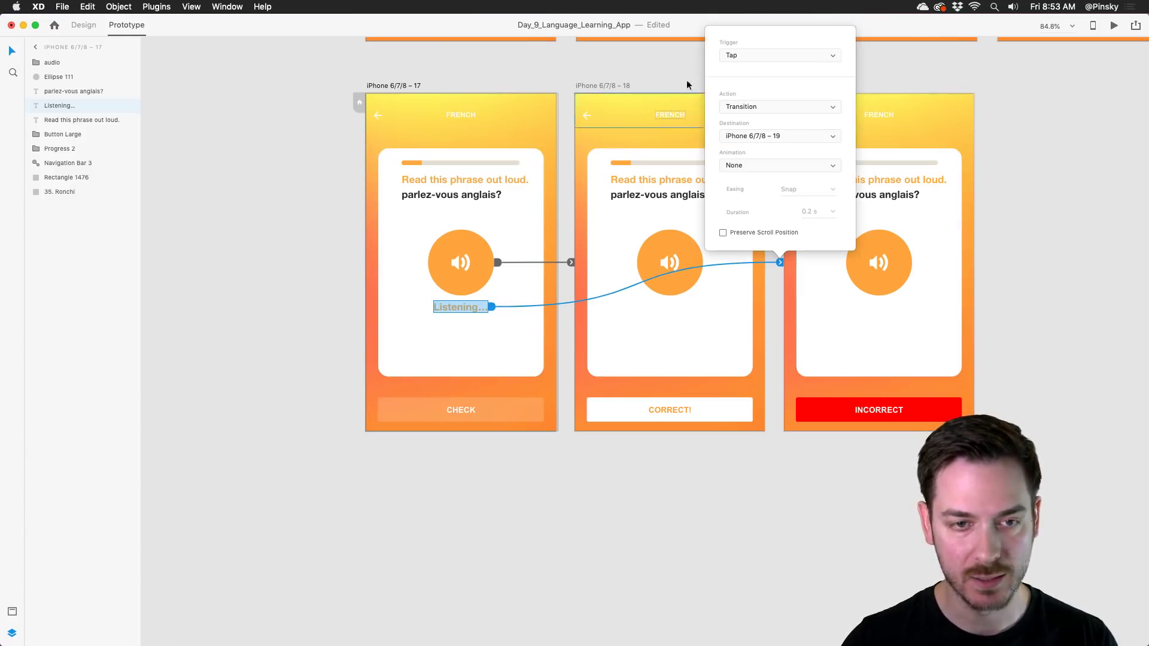
{"action": "left_click", "coordinate": [734, 55]}
{"action": "left_click", "coordinate": [745, 74]}
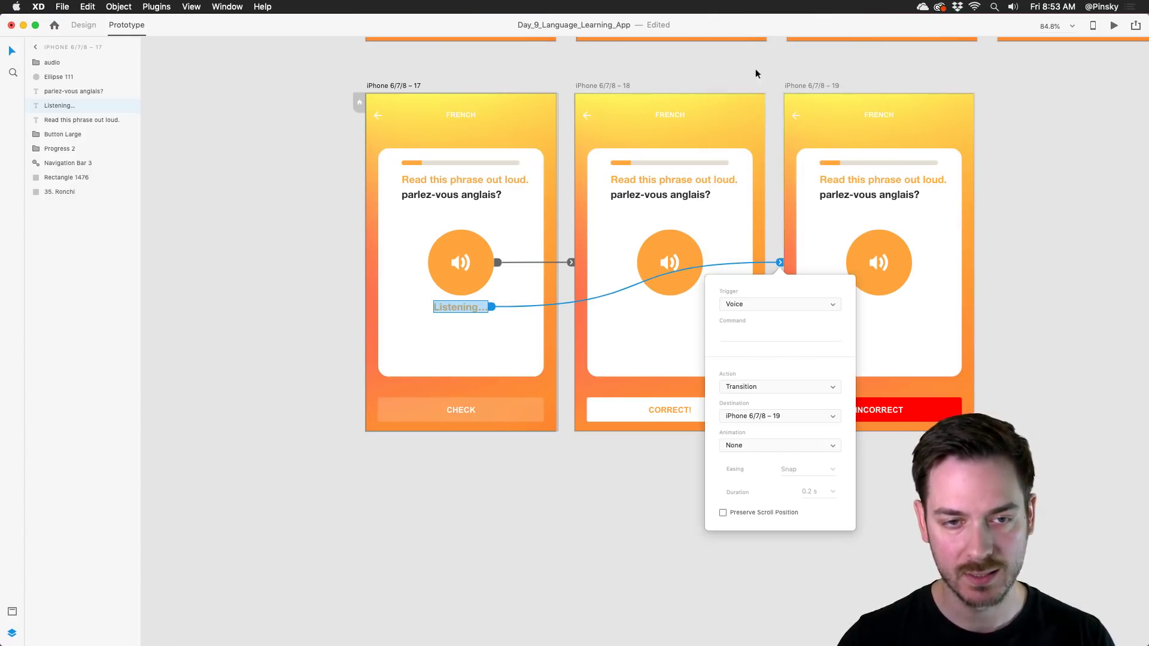
Try a French self-introduction phrase as the "Listening…" link's voice command and preview the prototype.
{"action": "left_click", "coordinate": [762, 341]}
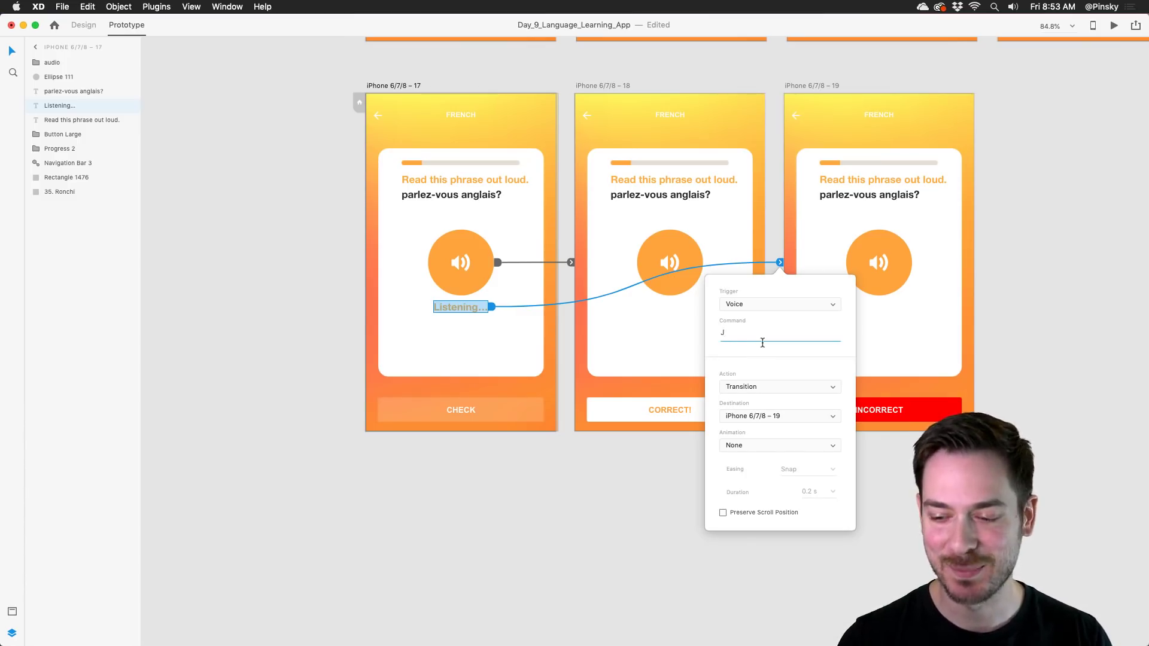
{"action": "type", "text": "Je "}
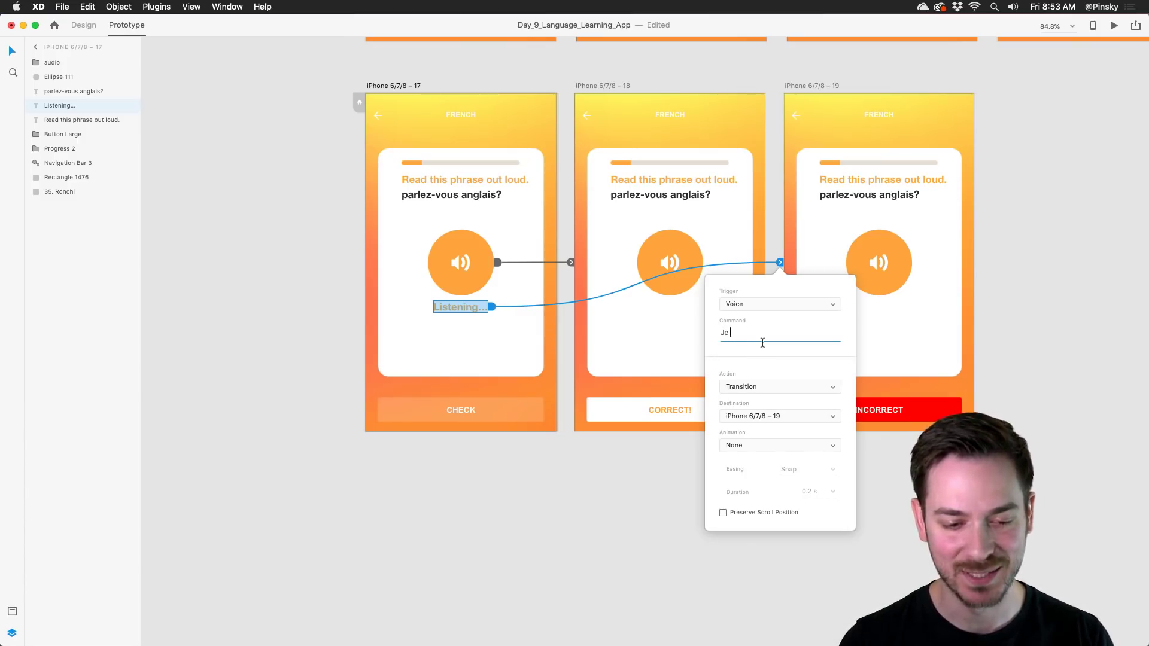
{"action": "type", "text": "mappel"}
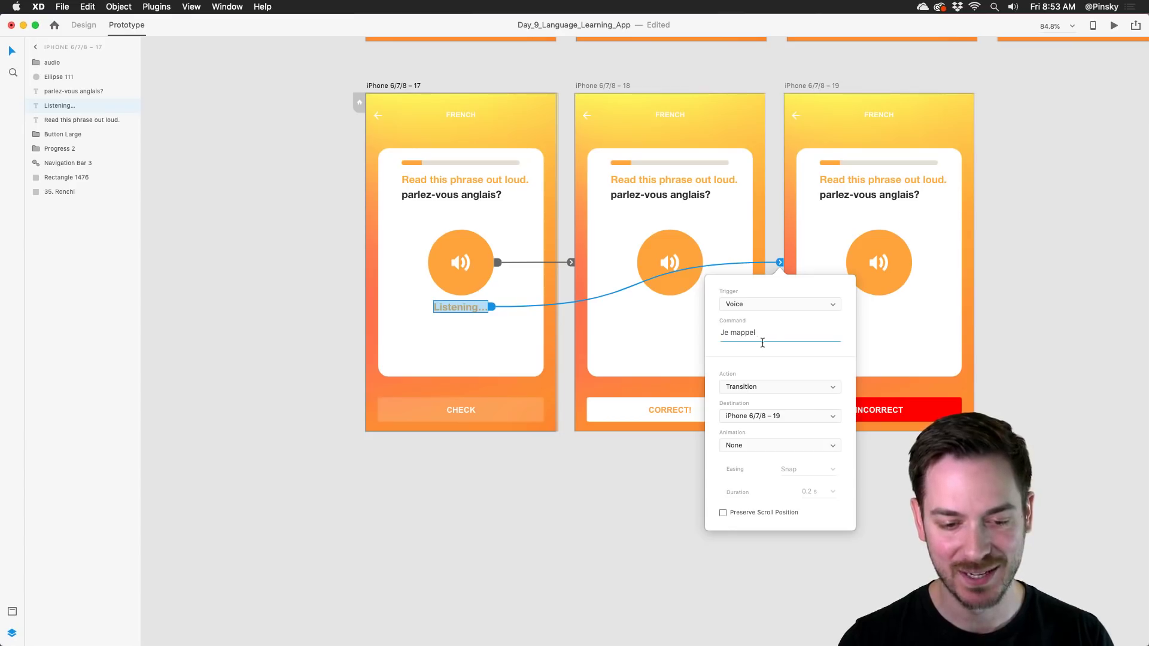
{"action": "type", "text": " howard"}
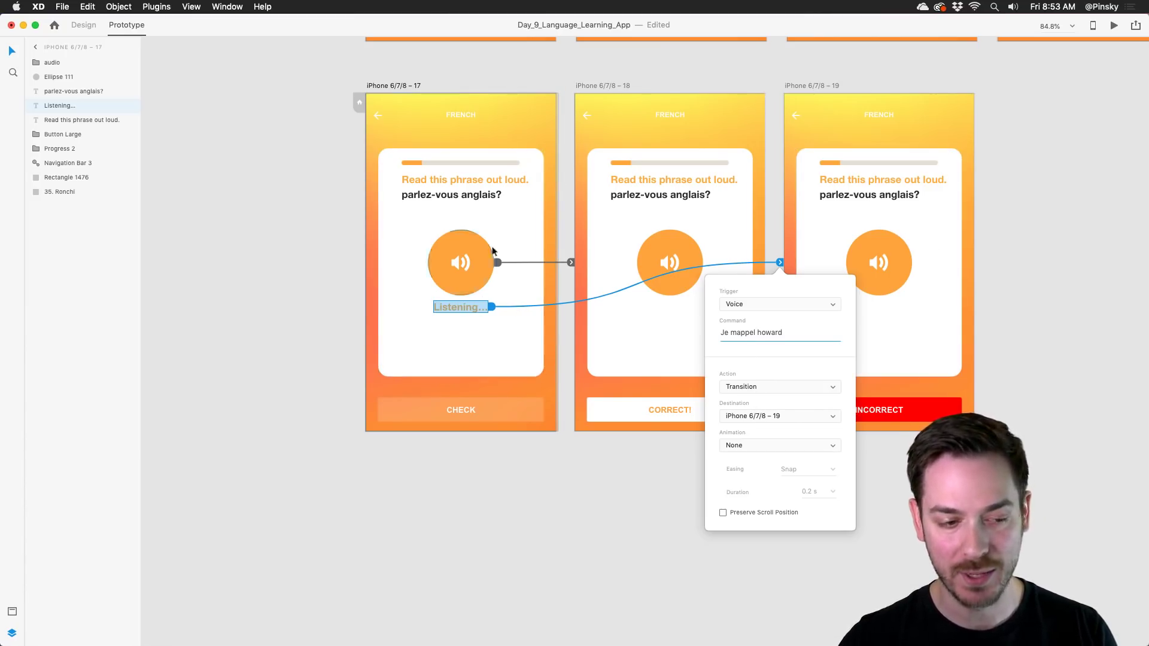
{"action": "left_click", "coordinate": [1114, 25]}
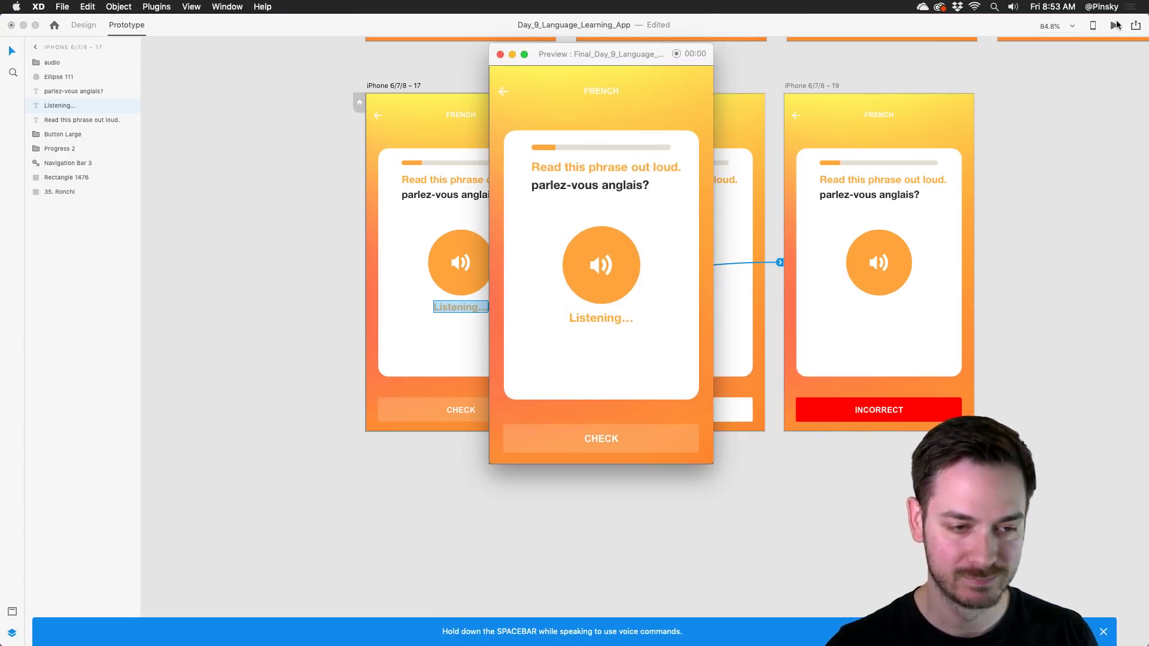
{"action": "left_click", "coordinate": [500, 54]}
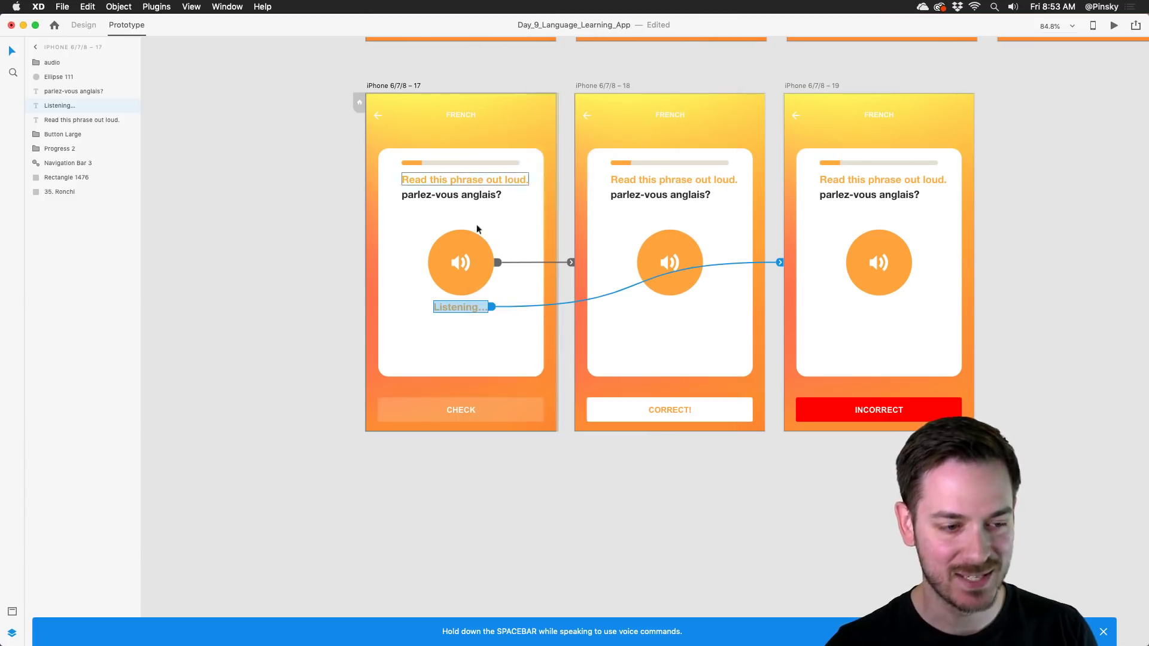
Set the "Listening…" link's voice command to "Je m'appelle" followed by the speaker's first name.
{"action": "left_click", "coordinate": [491, 306]}
{"action": "left_click", "coordinate": [459, 391]}
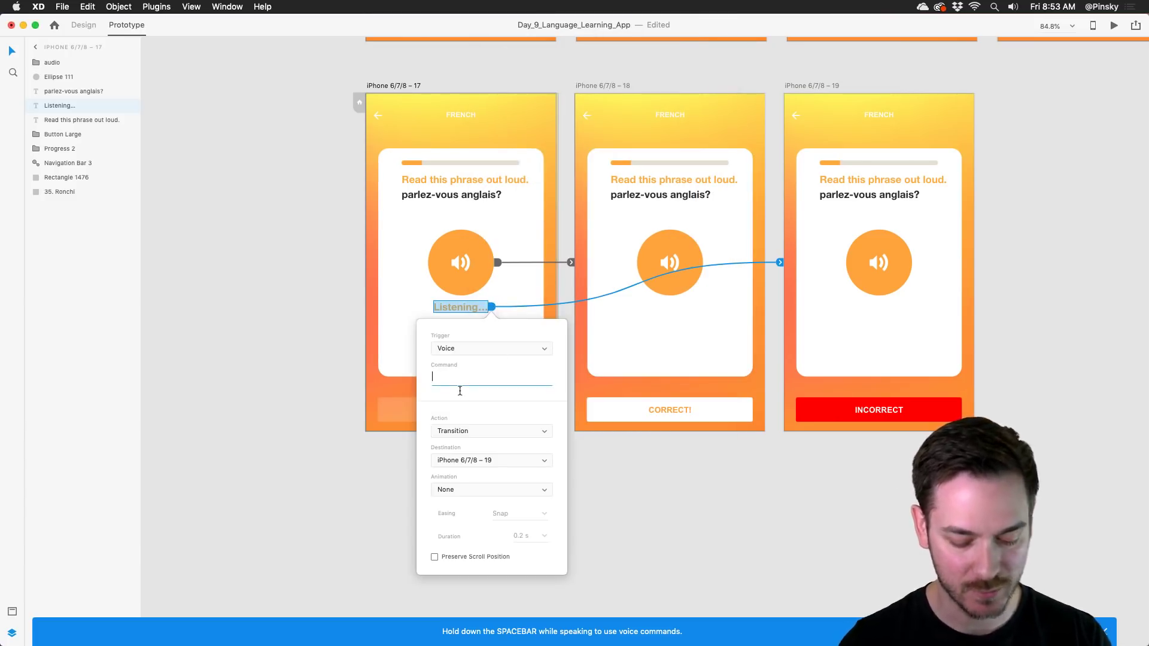
{"action": "type", "text": "je mappel howard"}
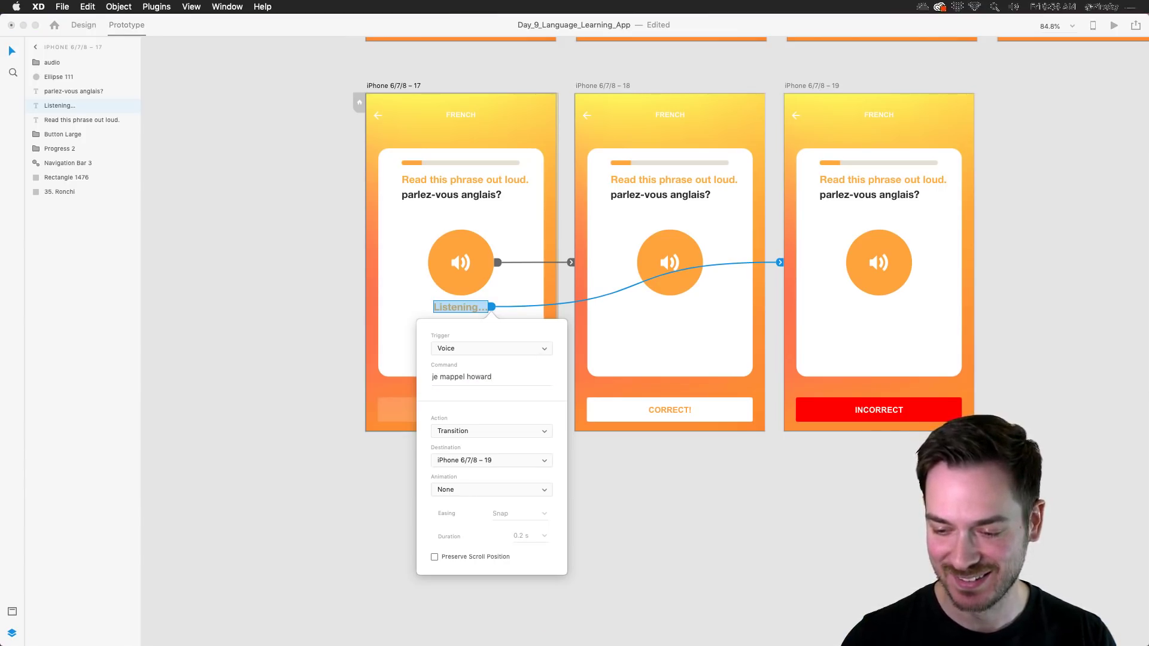
{"action": "left_click", "coordinate": [478, 389]}
{"action": "double_click", "coordinate": [479, 389]}
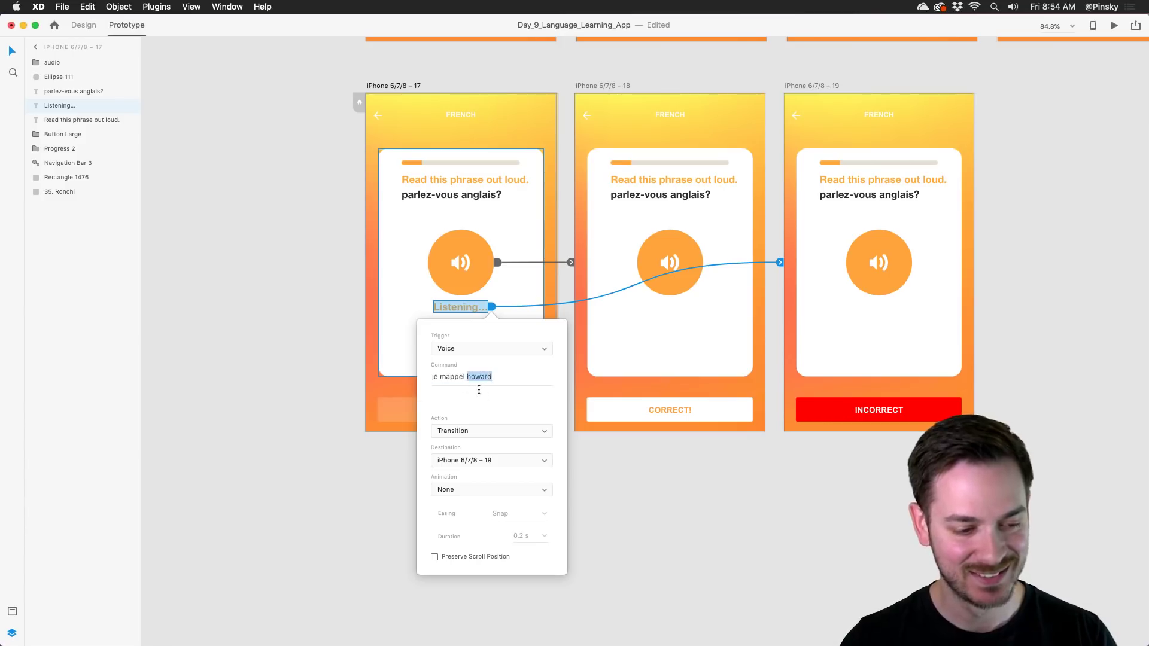
{"action": "key", "text": "super+a"}
{"action": "type", "text": "Je m'appelle Howard"}
{"action": "key", "text": "super+a"}
{"action": "left_click", "coordinate": [519, 384]}
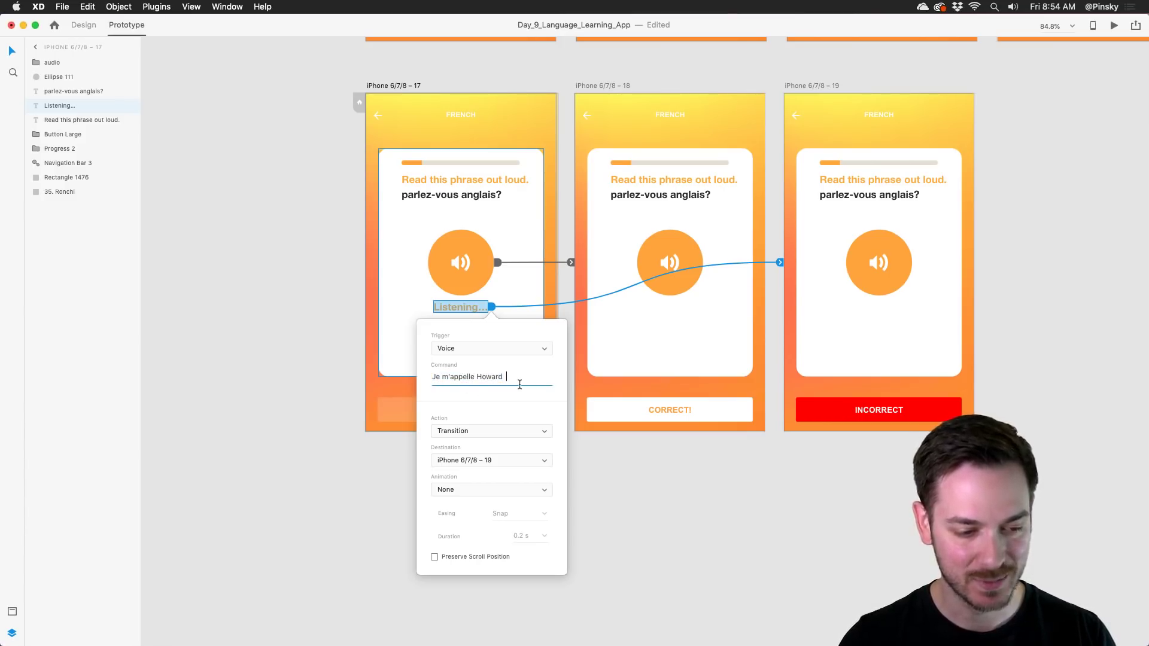
Copy the voice command text and reopen the "Listening…" link's settings to check the stored phrase.
{"action": "left_click", "coordinate": [518, 489]}
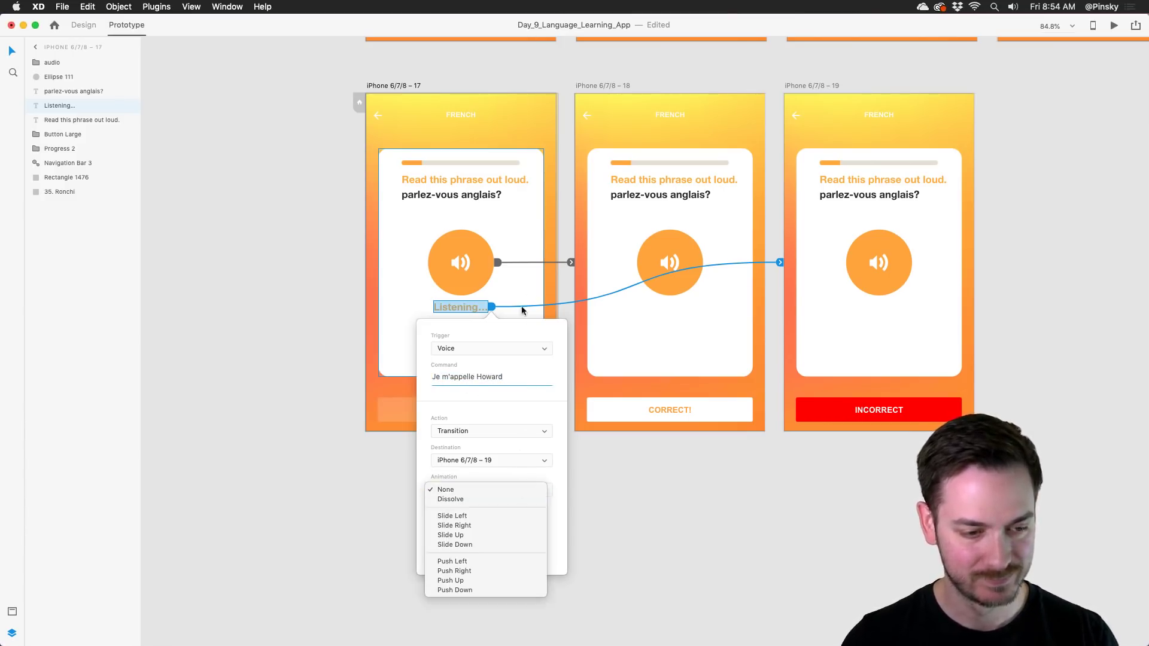
{"action": "left_click", "coordinate": [521, 329]}
{"action": "key", "text": "super+a"}
{"action": "key", "text": "super+c"}
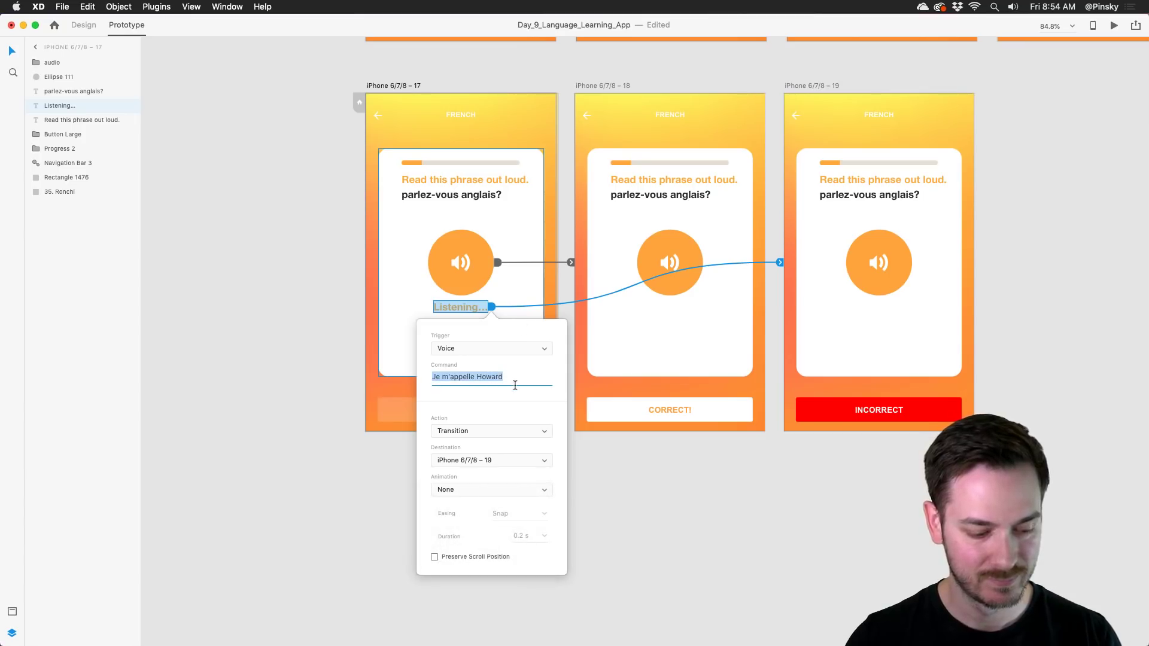
{"action": "left_click", "coordinate": [502, 294]}
{"action": "left_click", "coordinate": [490, 304]}
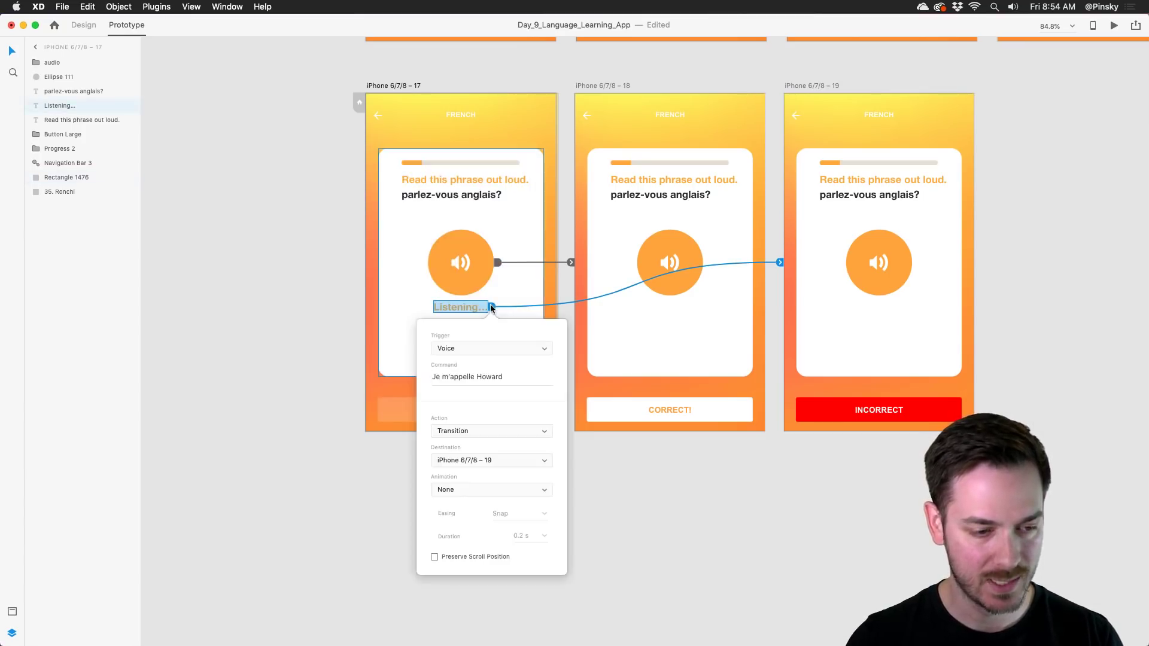
Preview the prototype from iPhone 6/7/8 – 17 to test the wrong-phrase voice command, and close the preview.
{"action": "left_click", "coordinate": [500, 324]}
{"action": "left_click", "coordinate": [1113, 26]}
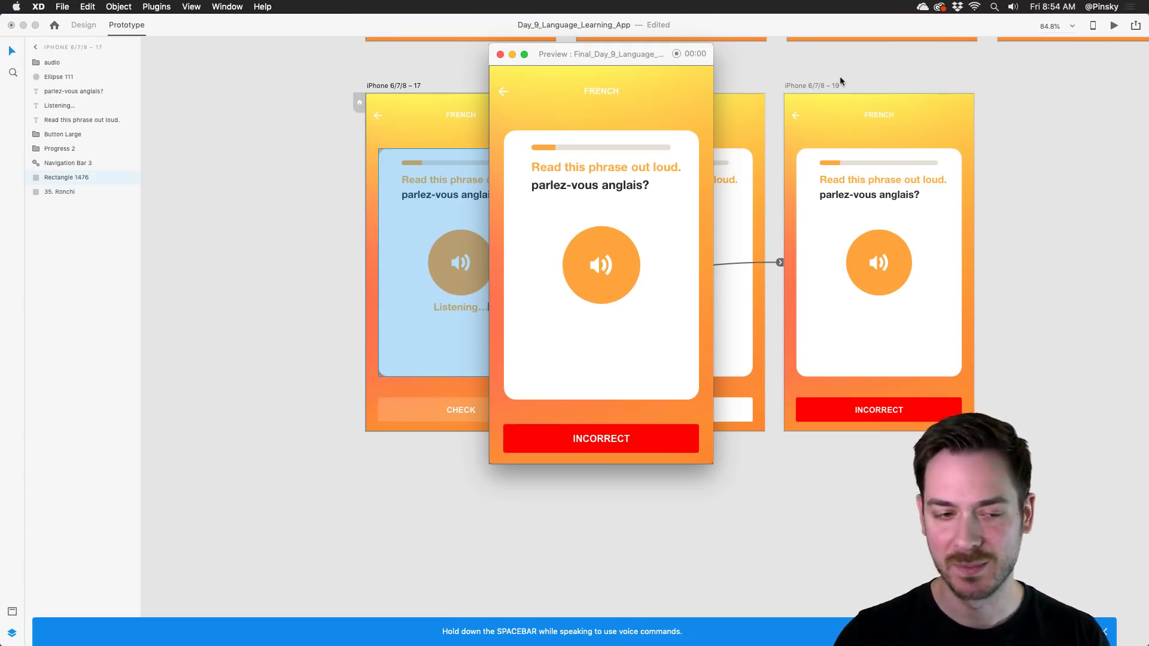
{"action": "left_click", "coordinate": [500, 55]}
Set the speech playback on iPhone 6/7/8 – 19 to the copied "Je m'appelle" phrase followed by "That is incorrect".
{"action": "left_click", "coordinate": [807, 86]}
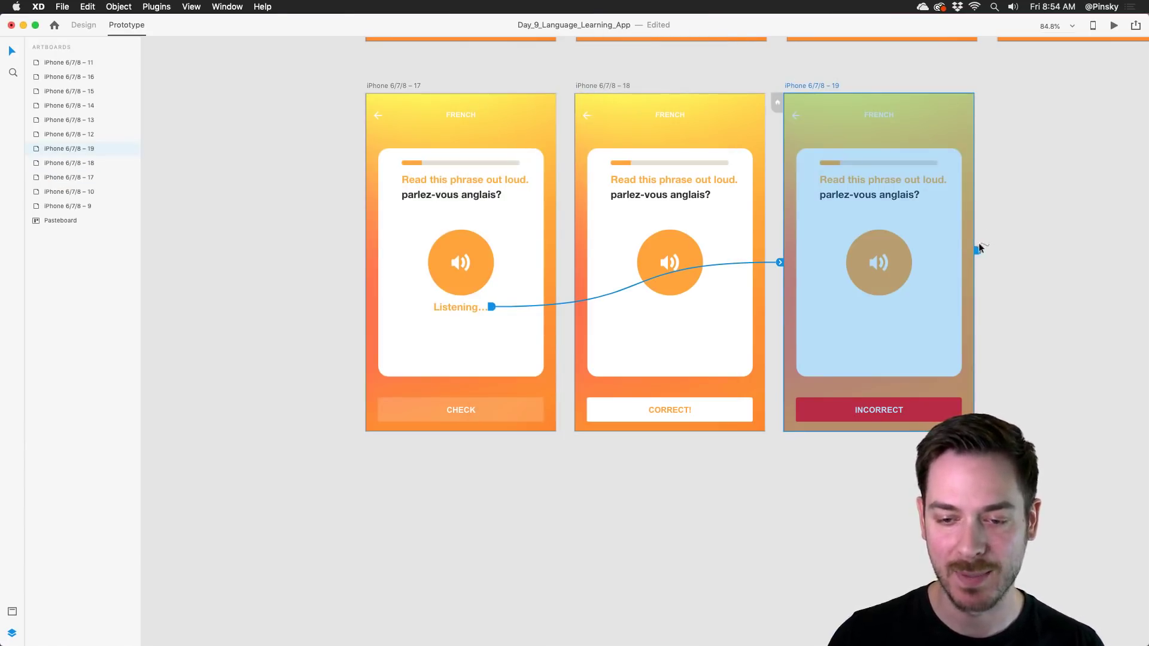
{"action": "left_click", "coordinate": [977, 250]}
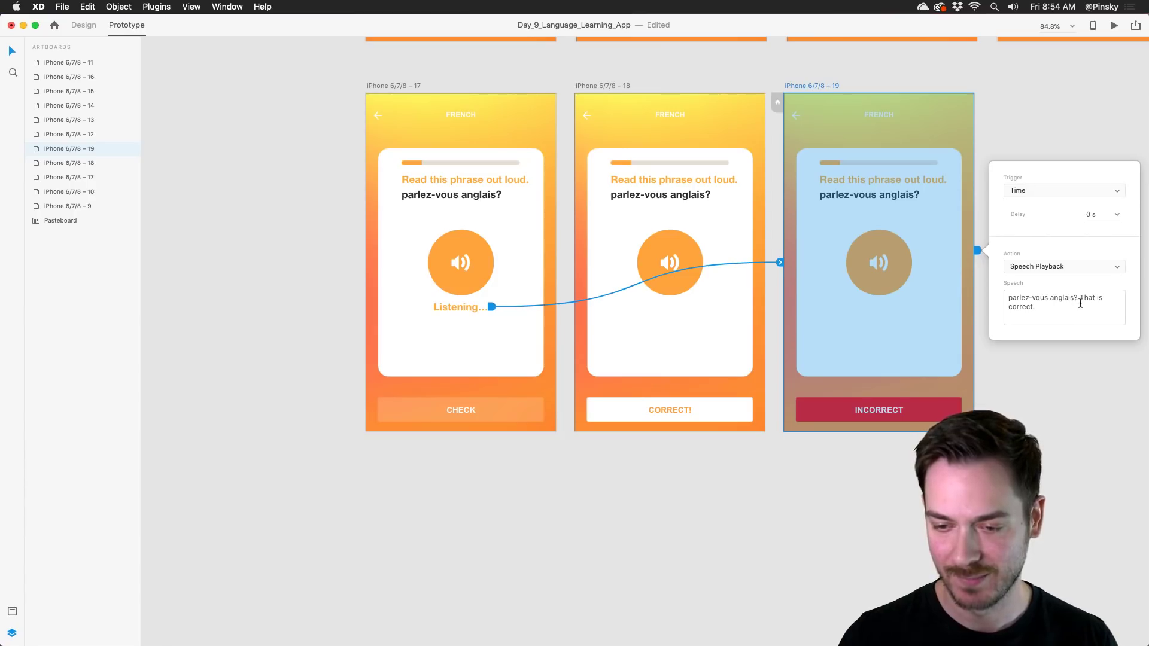
{"action": "left_click_drag", "start_coordinate": [1080, 304], "coordinate": [935, 303]}
{"action": "key", "text": "super+v"}
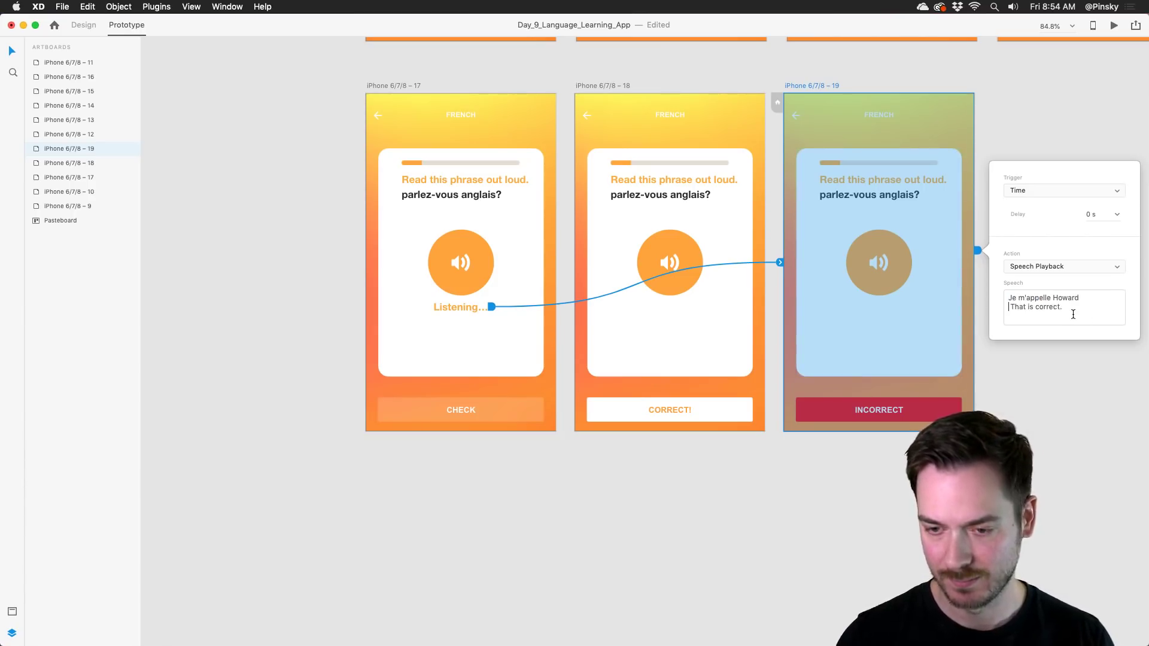
{"action": "double_click", "coordinate": [1017, 310]}
{"action": "type", "text": "incorrect"}
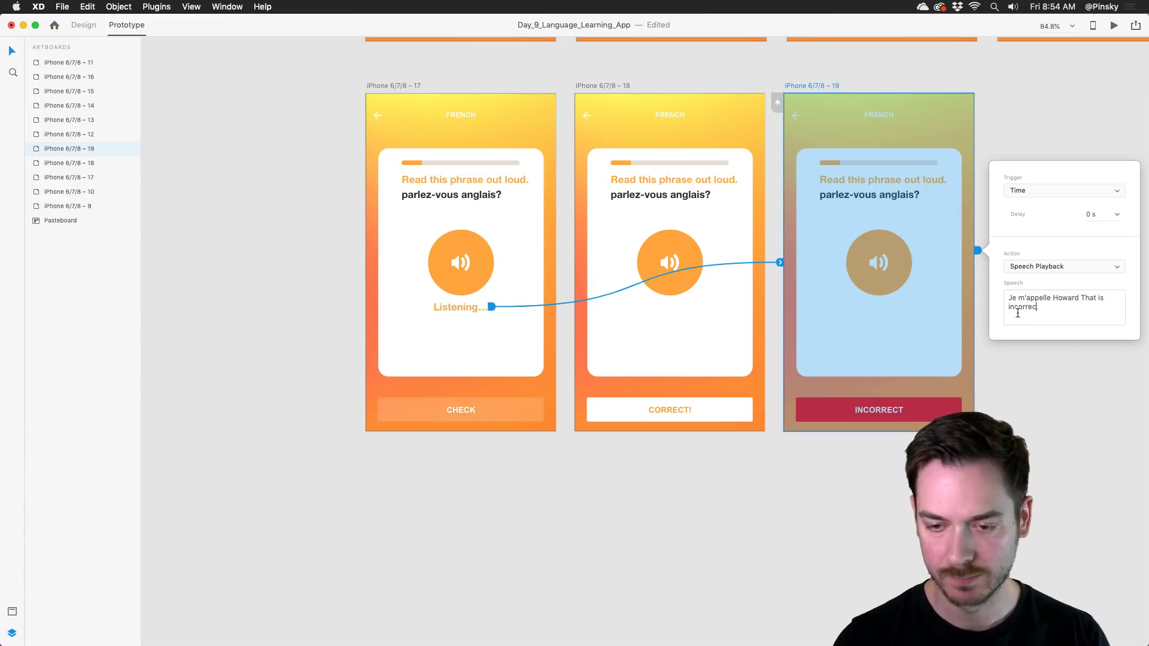
Change the red button's label on iPhone 6/7/8 – 19 to "INCORRECT, TRY AGAIN".
{"action": "double_click", "coordinate": [879, 410]}
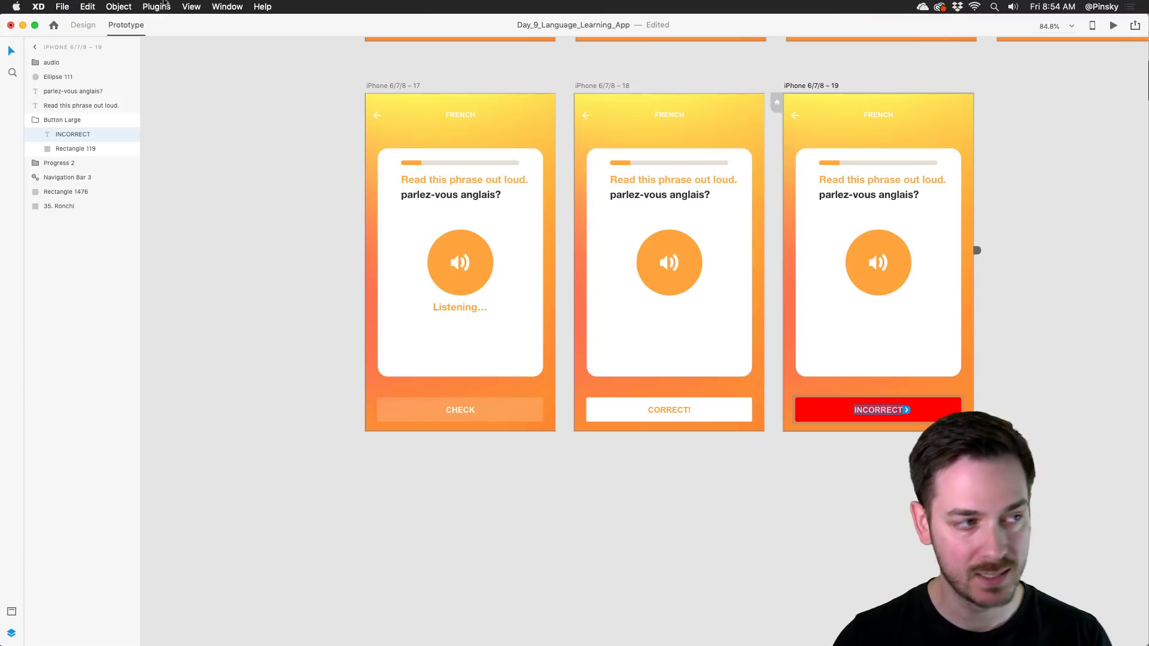
{"action": "left_click", "coordinate": [98, 25]}
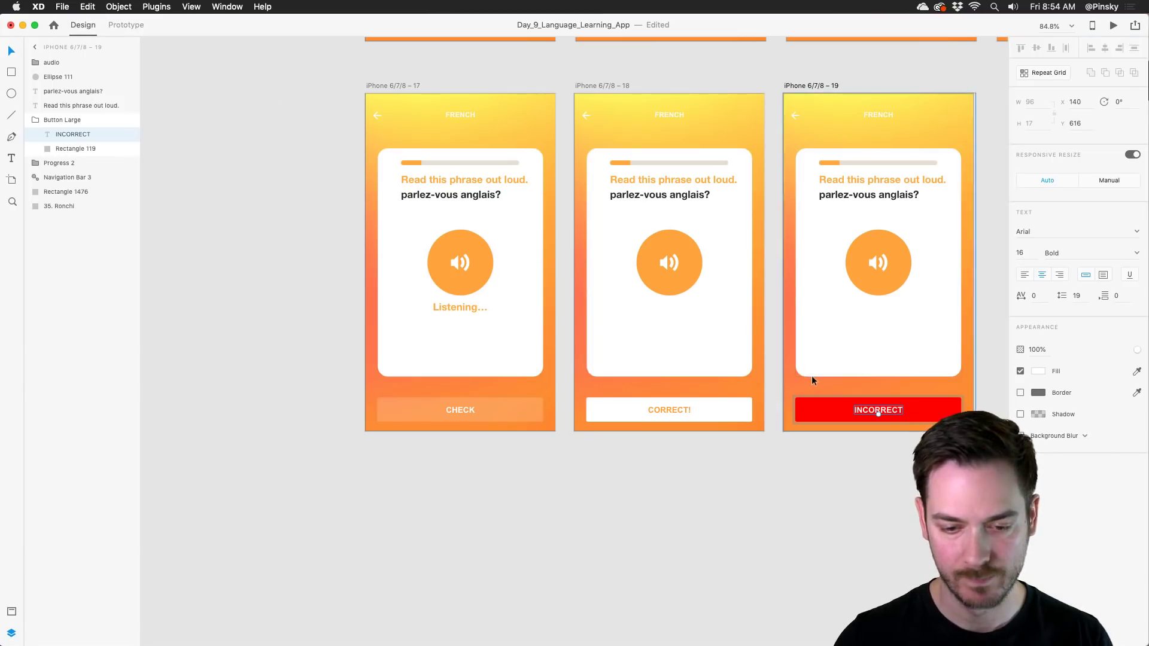
{"action": "double_click", "coordinate": [868, 413]}
{"action": "left_click", "coordinate": [868, 416]}
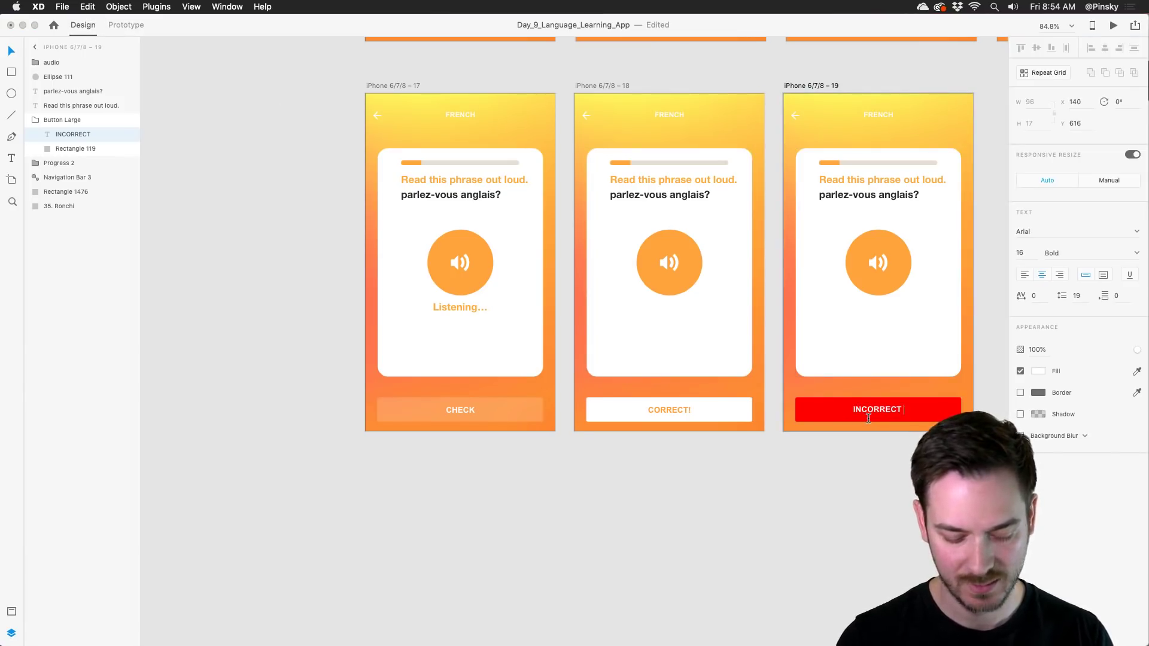
{"action": "type", "text": ", Tr"}
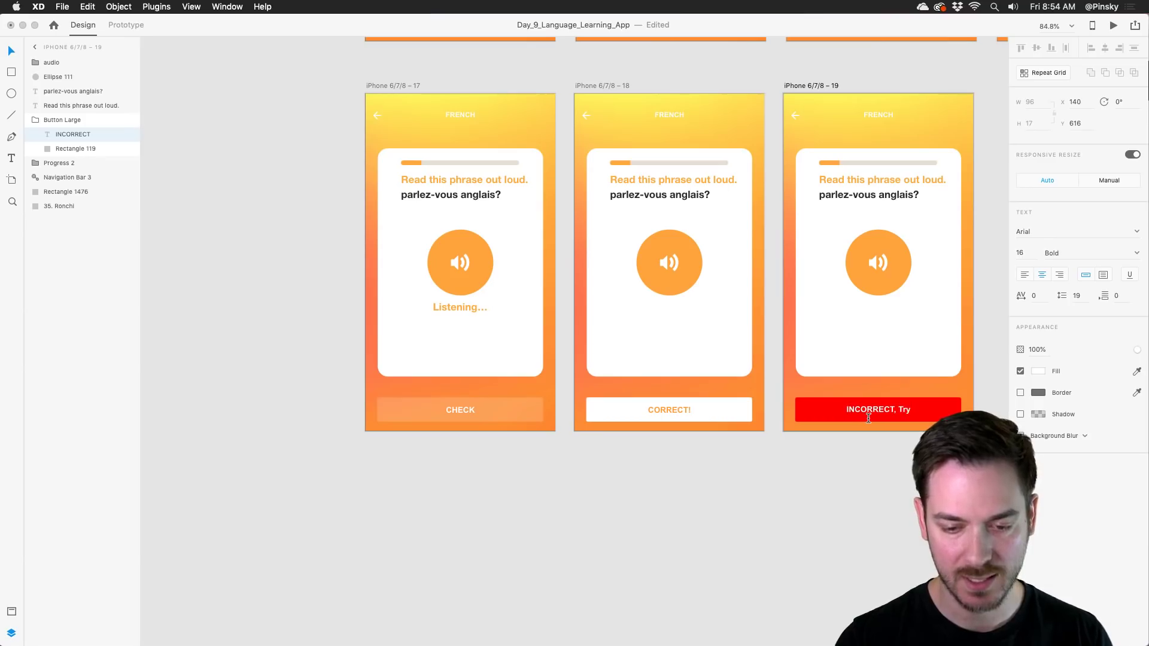
{"action": "key", "text": "BackSpace"}
{"action": "type", "text": "RY AGAIN"}
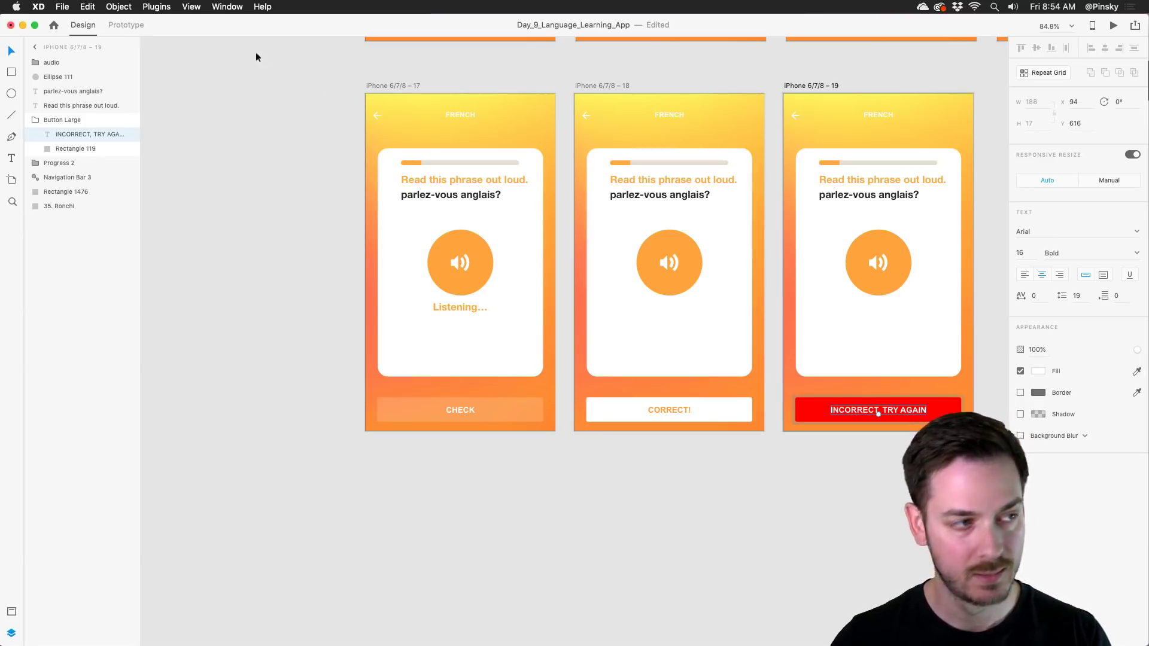
Link the red try-again button to iPhone 6/7/8 – 17 as a Tap-triggered Transition with no animation.
{"action": "left_click", "coordinate": [117, 25]}
{"action": "left_click", "coordinate": [958, 411]}
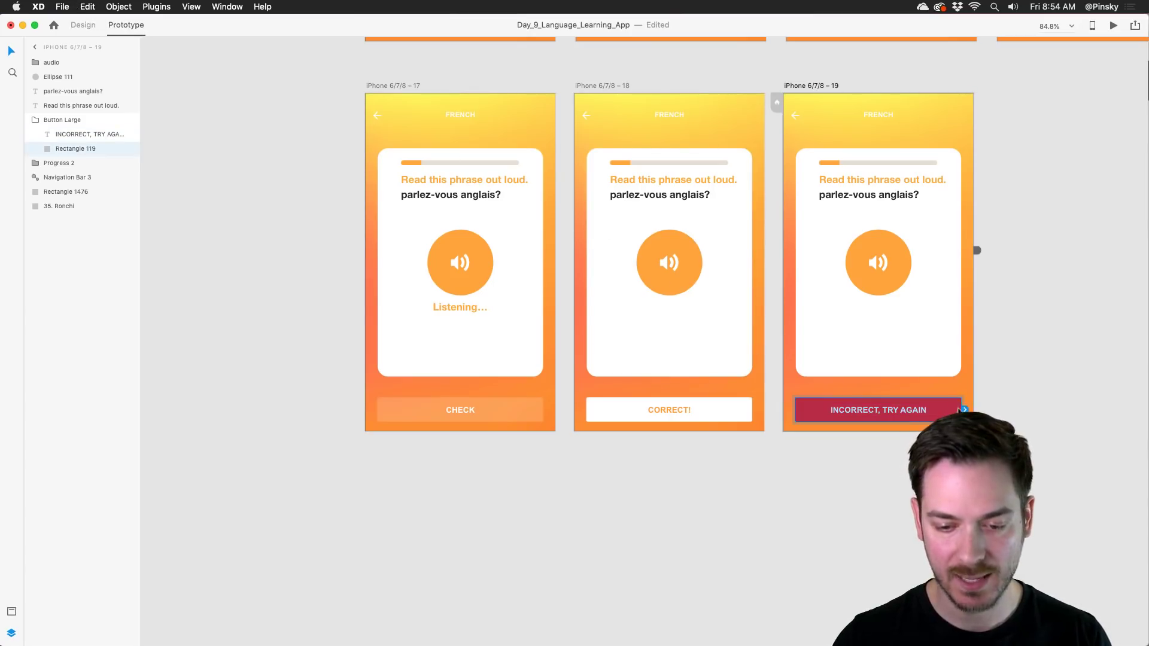
{"action": "left_click_drag", "start_coordinate": [966, 405], "coordinate": [443, 304]}
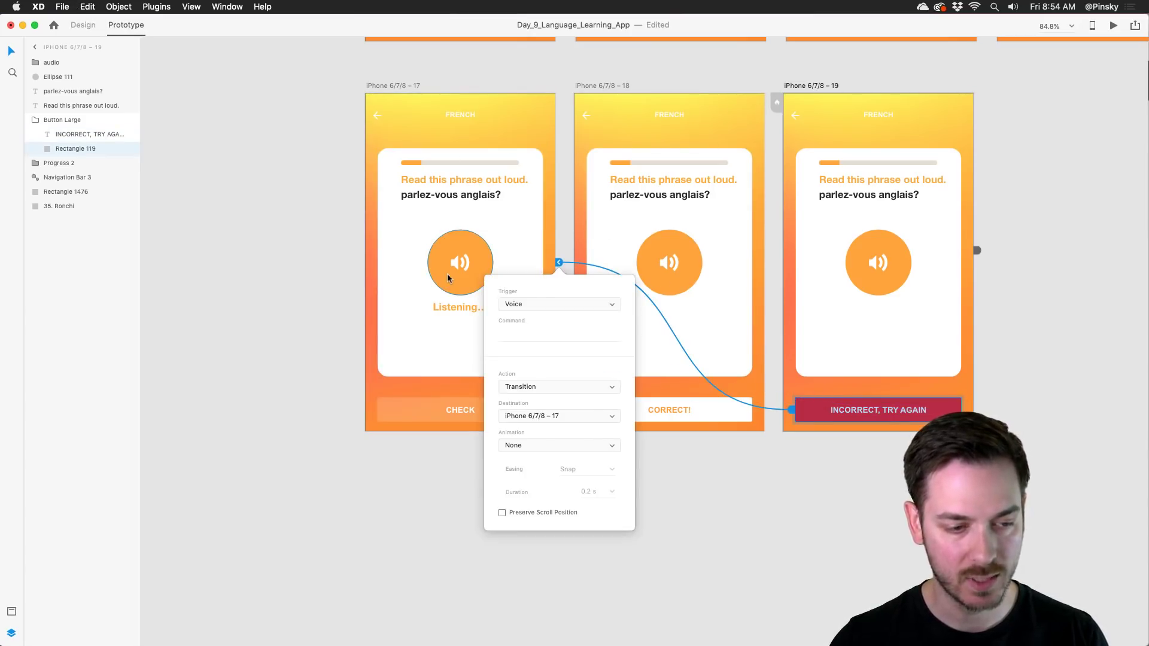
{"action": "left_click", "coordinate": [542, 307]}
{"action": "left_click", "coordinate": [538, 284]}
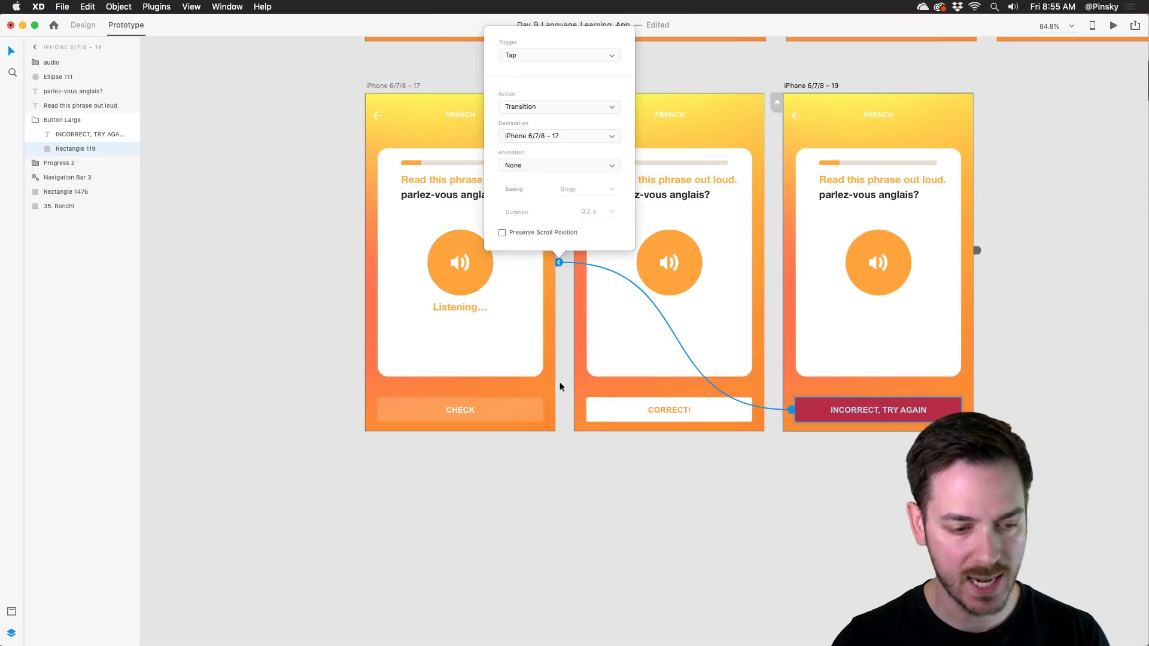
{"action": "left_click", "coordinate": [559, 386]}
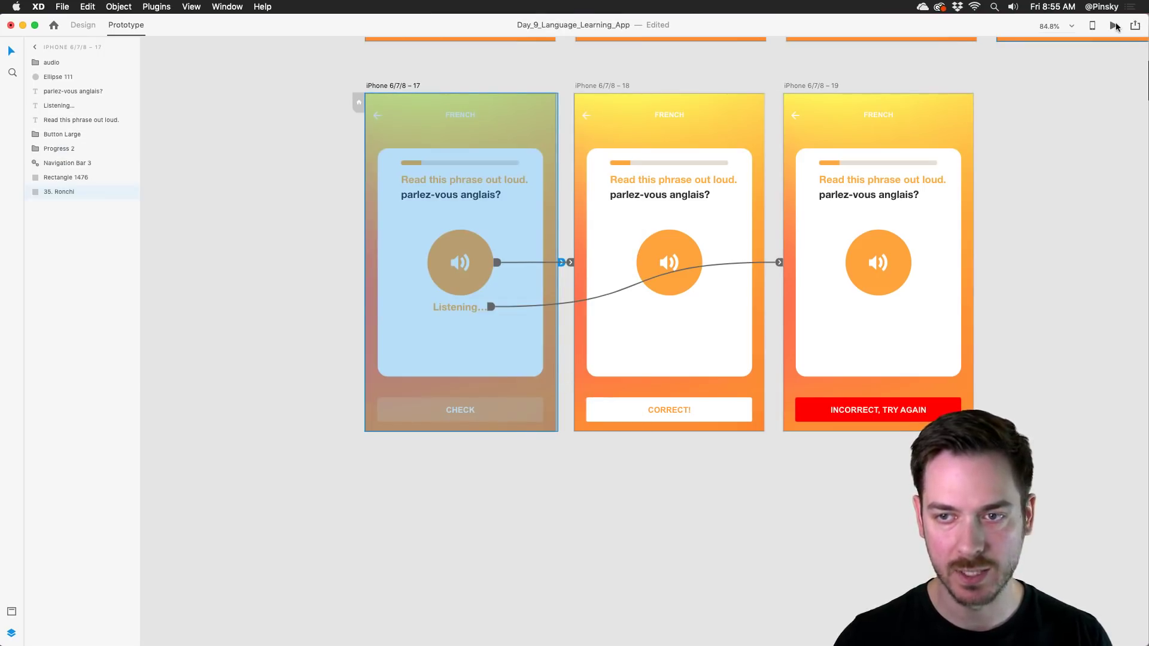
Preview the speaking exercise from iPhone 6/7/8 – 17, testing the incorrect, try-again and correct paths, and close the preview.
{"action": "left_click", "coordinate": [1115, 26]}
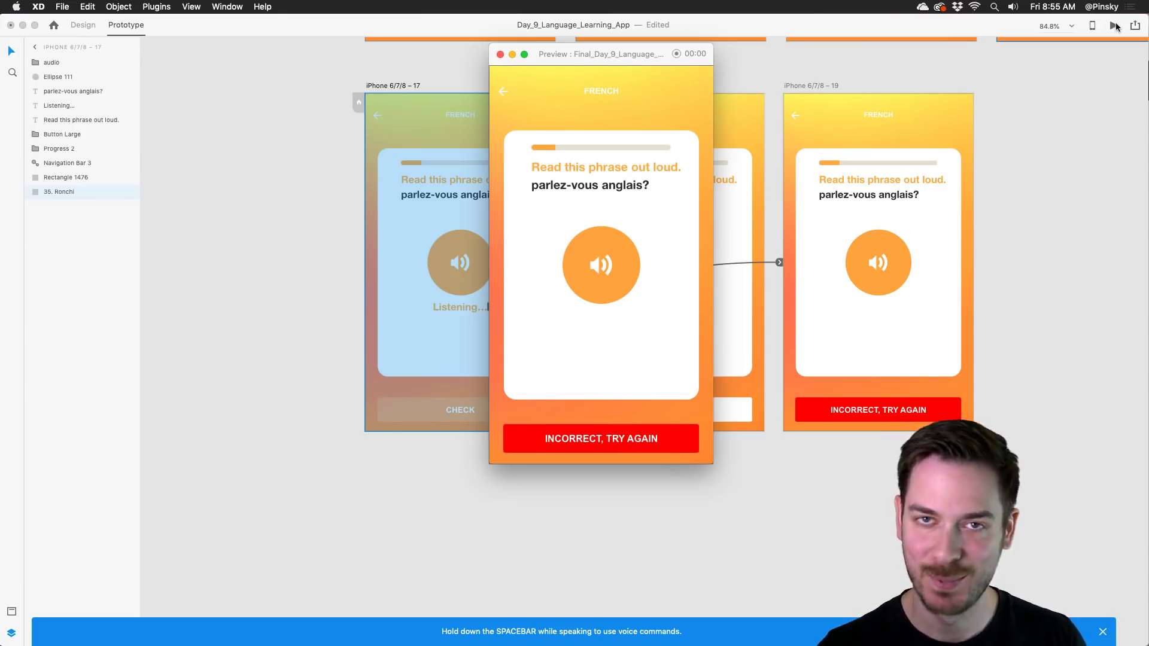
{"action": "left_click", "coordinate": [673, 439]}
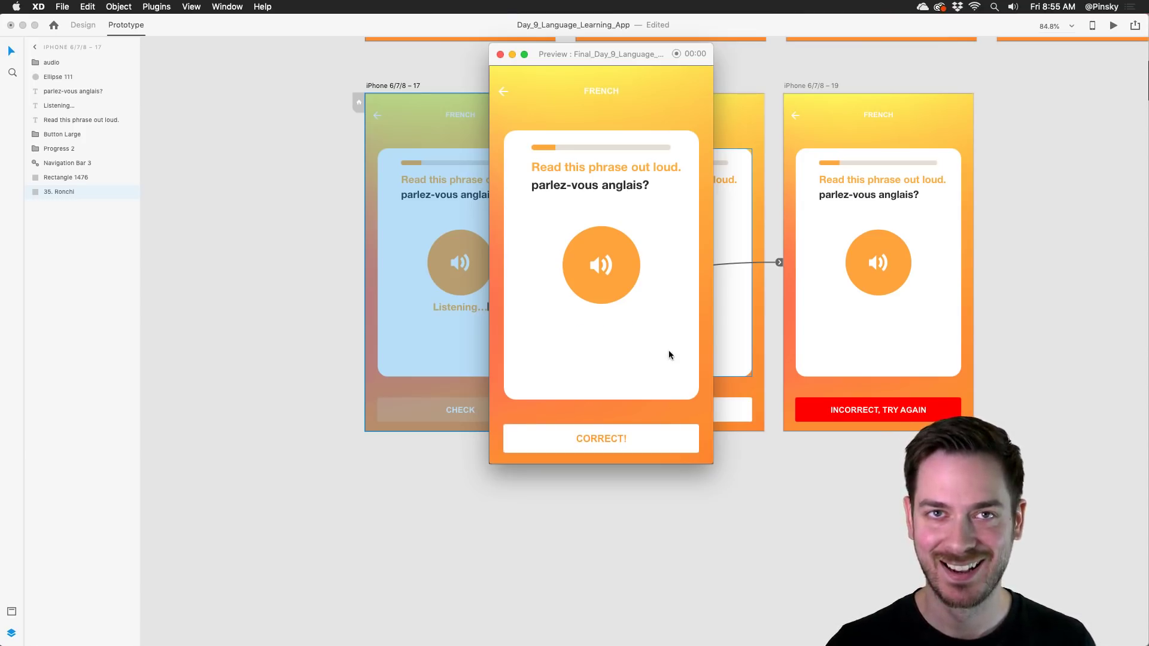
{"action": "left_click", "coordinate": [499, 56]}
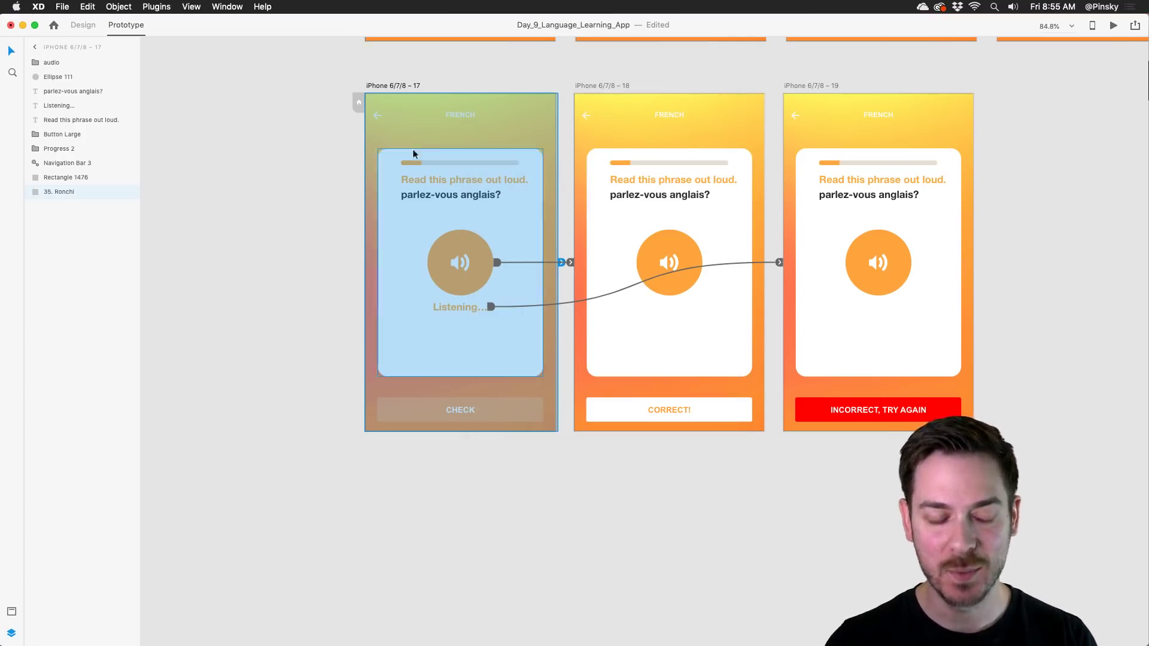
Preview the translation exercise from iPhone 6/7/8 – 10, answer "Do you speak English", check the answer, and close the preview.
{"action": "scroll", "coordinate": [399, 190], "scroll_direction": "up", "scroll_amount": 2}
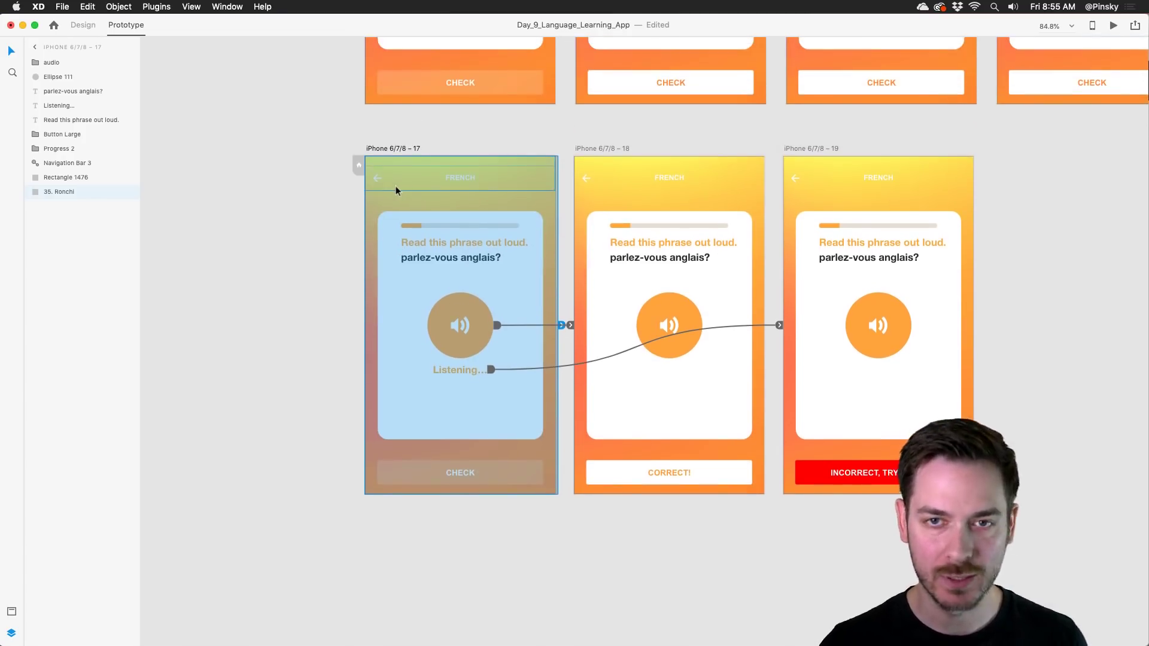
{"action": "scroll", "coordinate": [396, 186], "scroll_direction": "up", "scroll_amount": 8}
{"action": "left_click", "coordinate": [429, 69]}
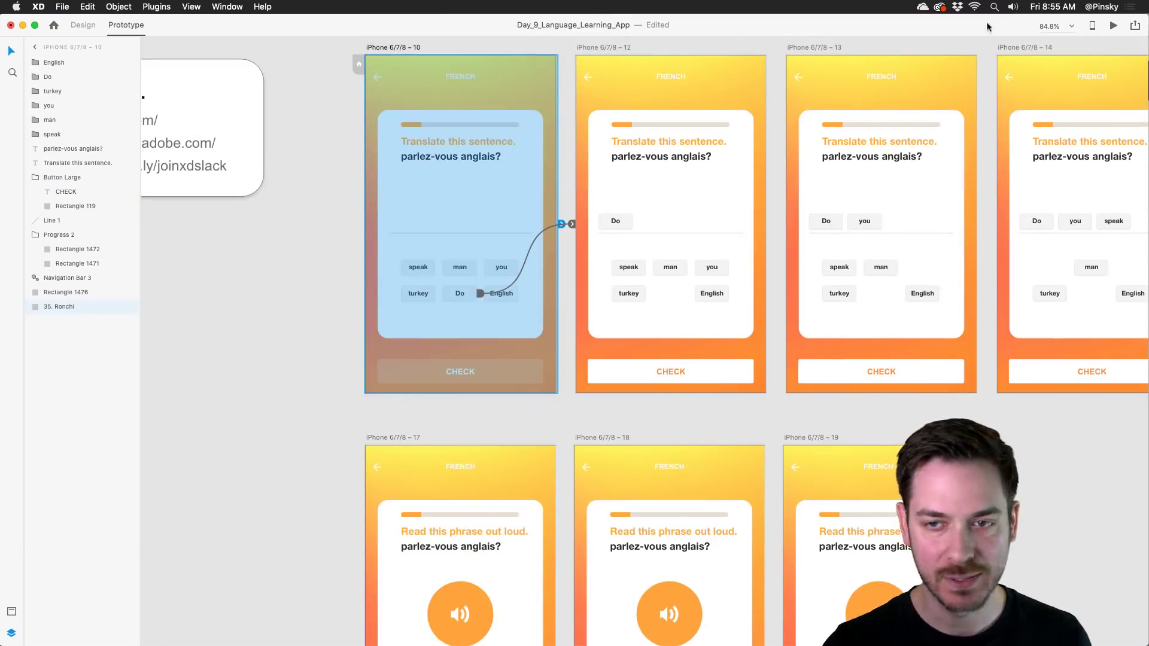
{"action": "left_click", "coordinate": [1113, 27]}
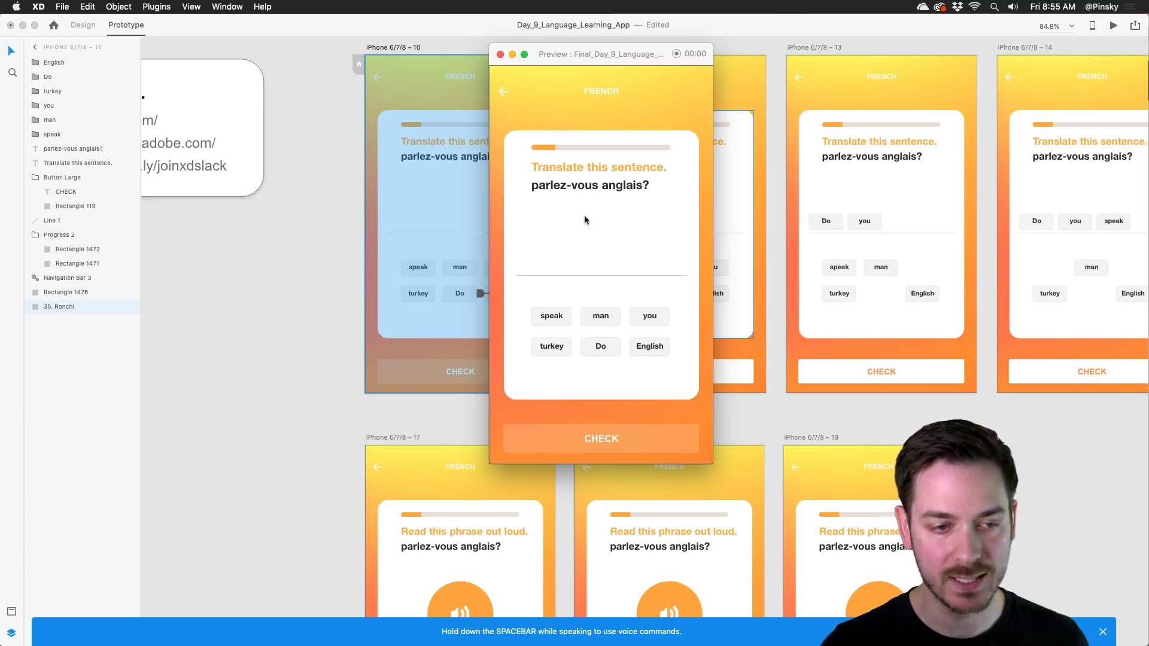
{"action": "left_click", "coordinate": [609, 351]}
{"action": "left_click", "coordinate": [641, 317]}
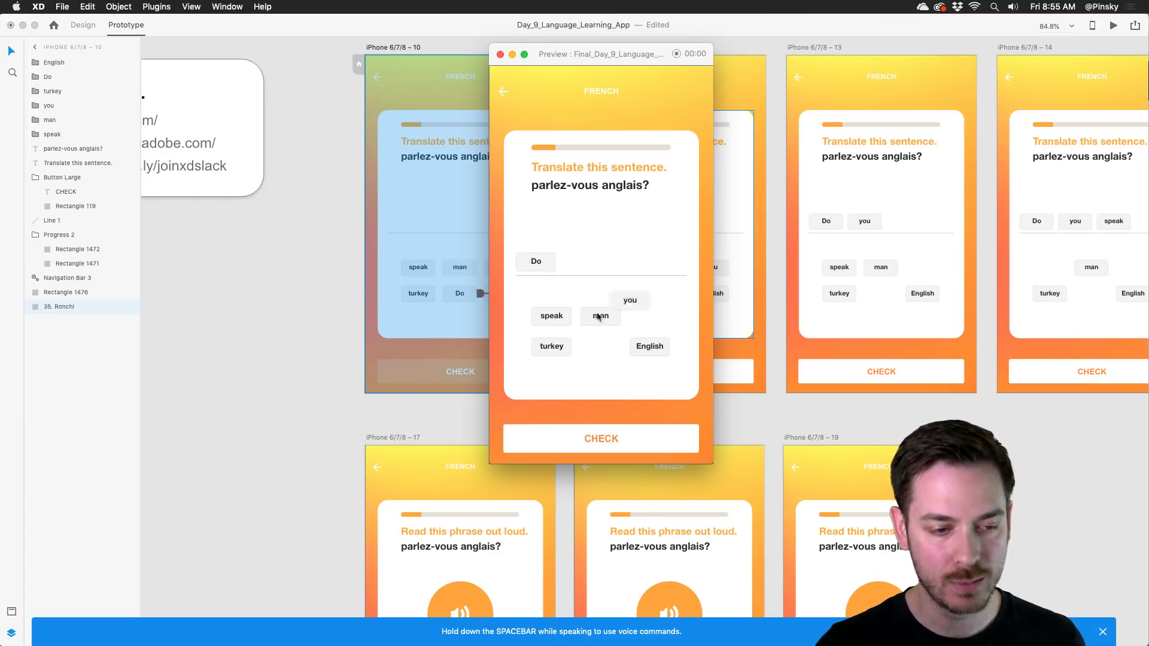
{"action": "left_click", "coordinate": [548, 315]}
{"action": "left_click", "coordinate": [665, 352]}
{"action": "left_click", "coordinate": [638, 441]}
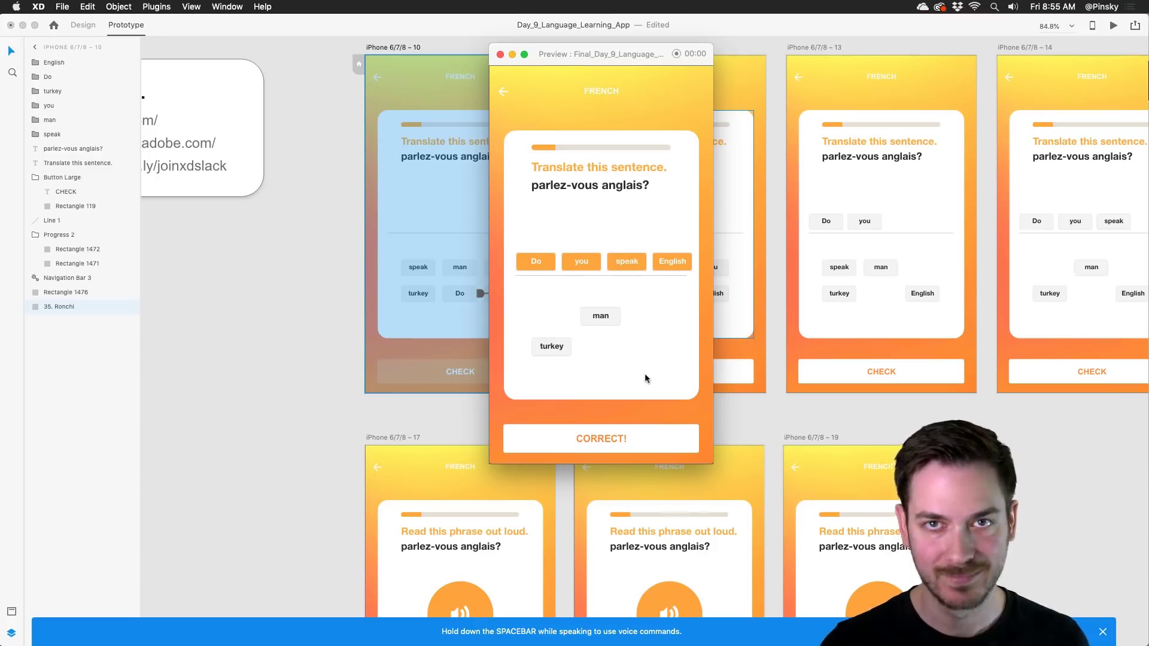
{"action": "left_click_drag", "start_coordinate": [596, 54], "coordinate": [453, 54]}
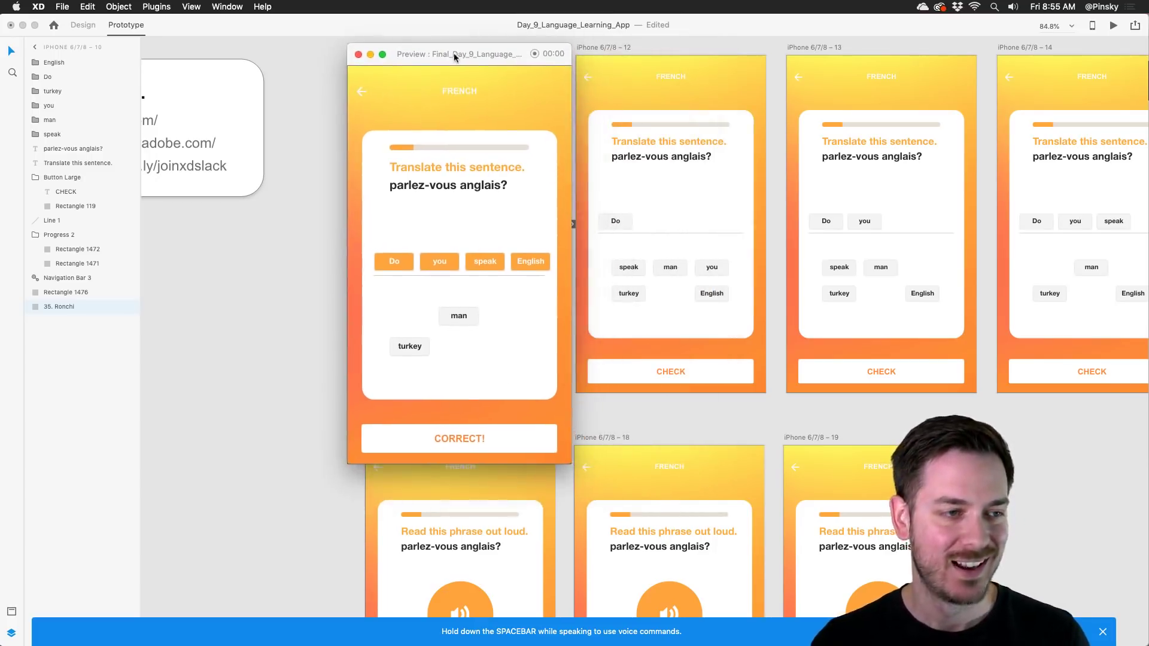
{"action": "key", "text": "super+w"}
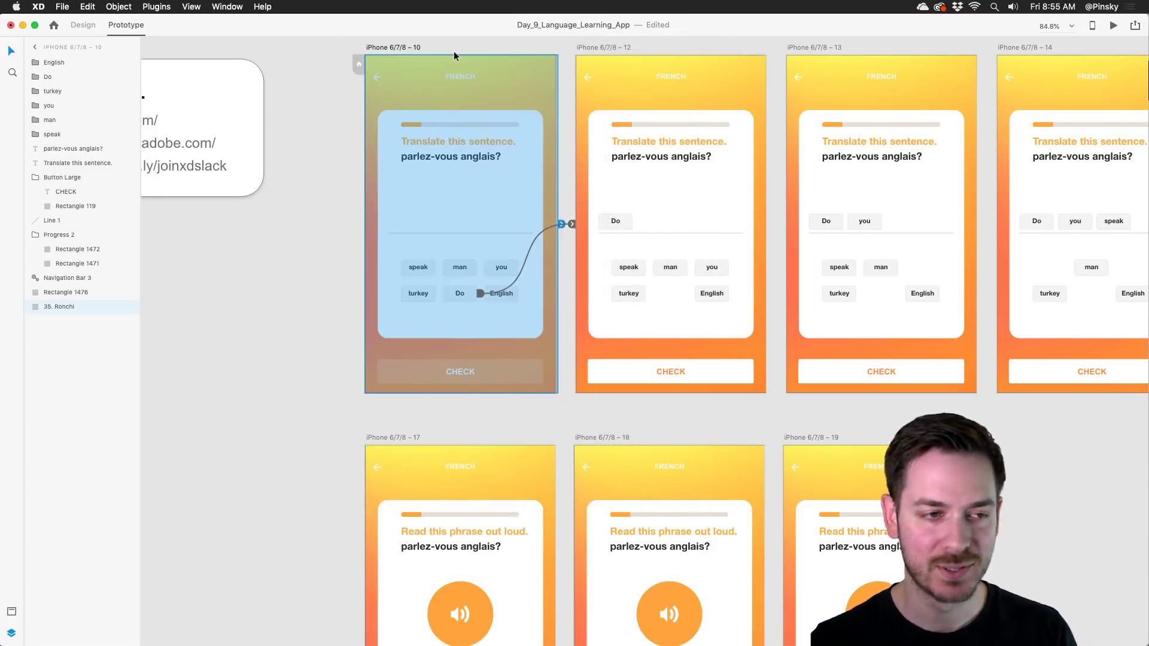
{"action": "scroll", "coordinate": [502, 159], "scroll_direction": "down", "scroll_amount": 5}
{"action": "left_click", "coordinate": [753, 357]}
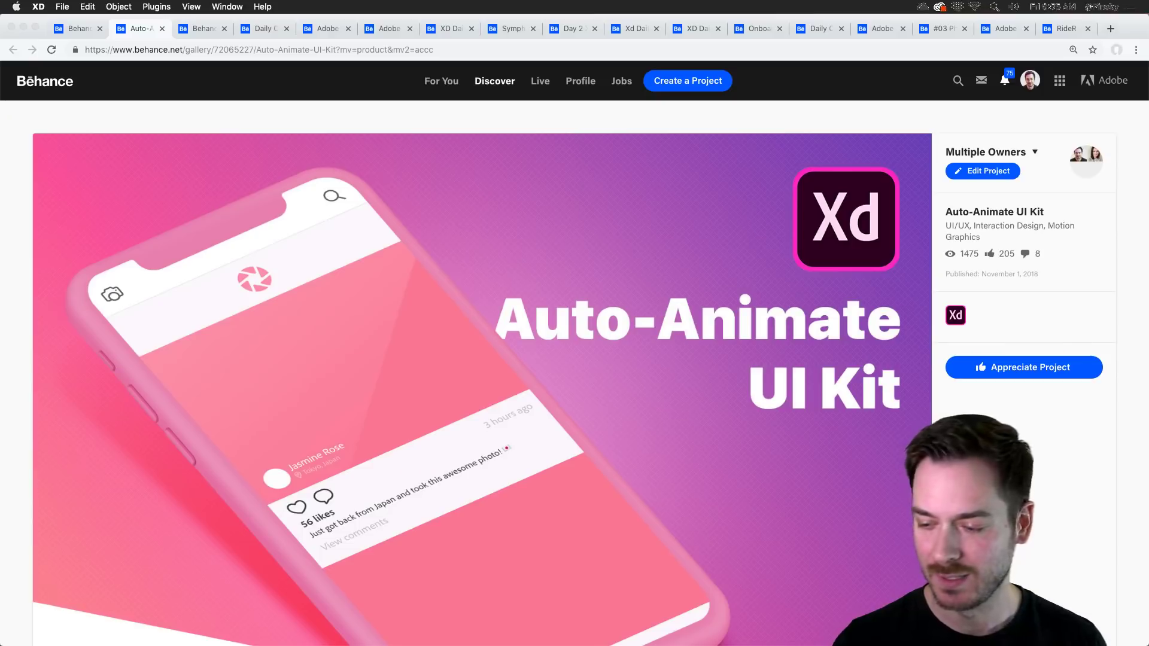
Switch to Chrome, browse Behance's "xddailychallenge" project results, and open the Day 5 E-book reader project.
{"action": "left_click", "coordinate": [574, 177]}
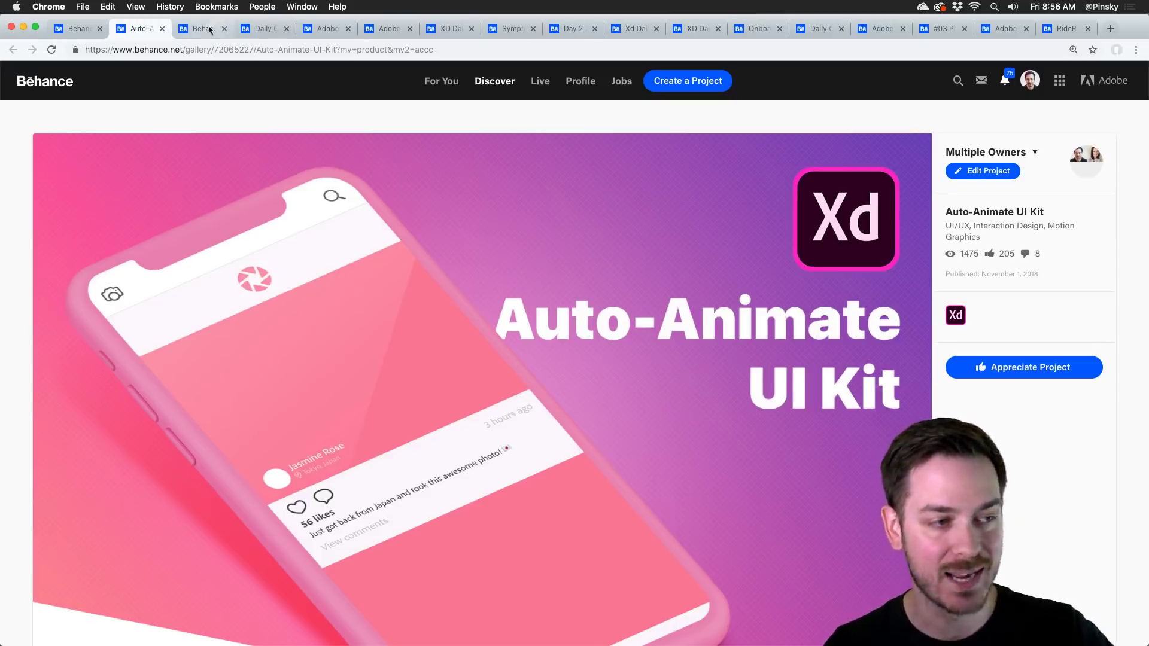
{"action": "key", "text": "ctrl+Tab"}
{"action": "left_click_drag", "start_coordinate": [472, 154], "coordinate": [717, 164]}
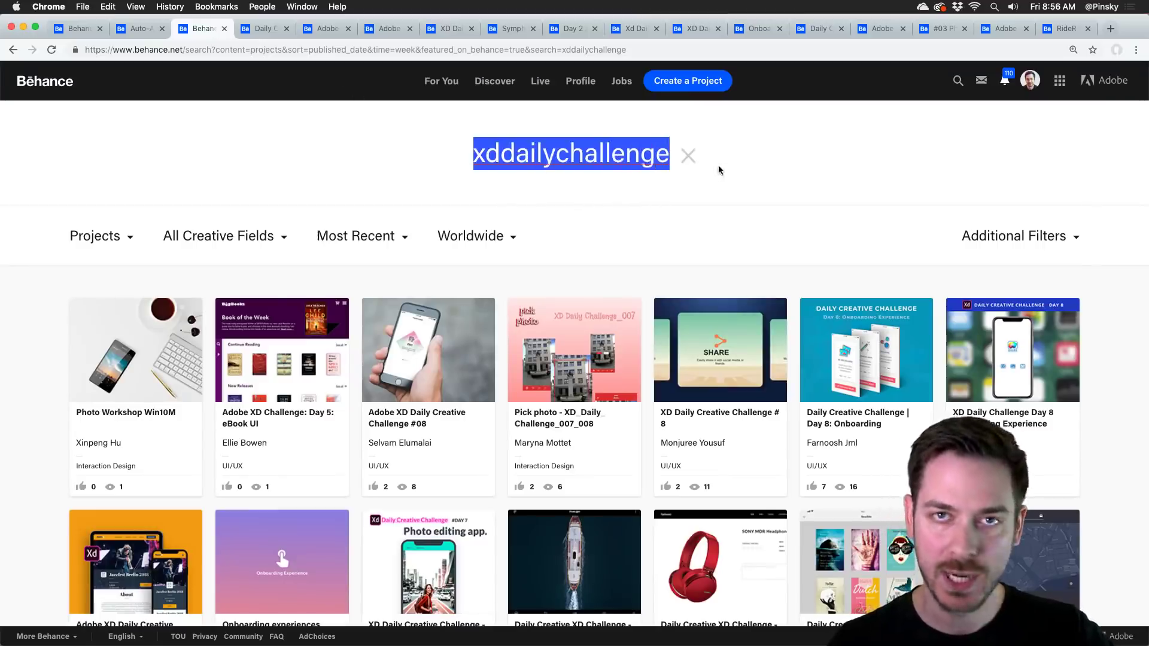
{"action": "left_click", "coordinate": [834, 140]}
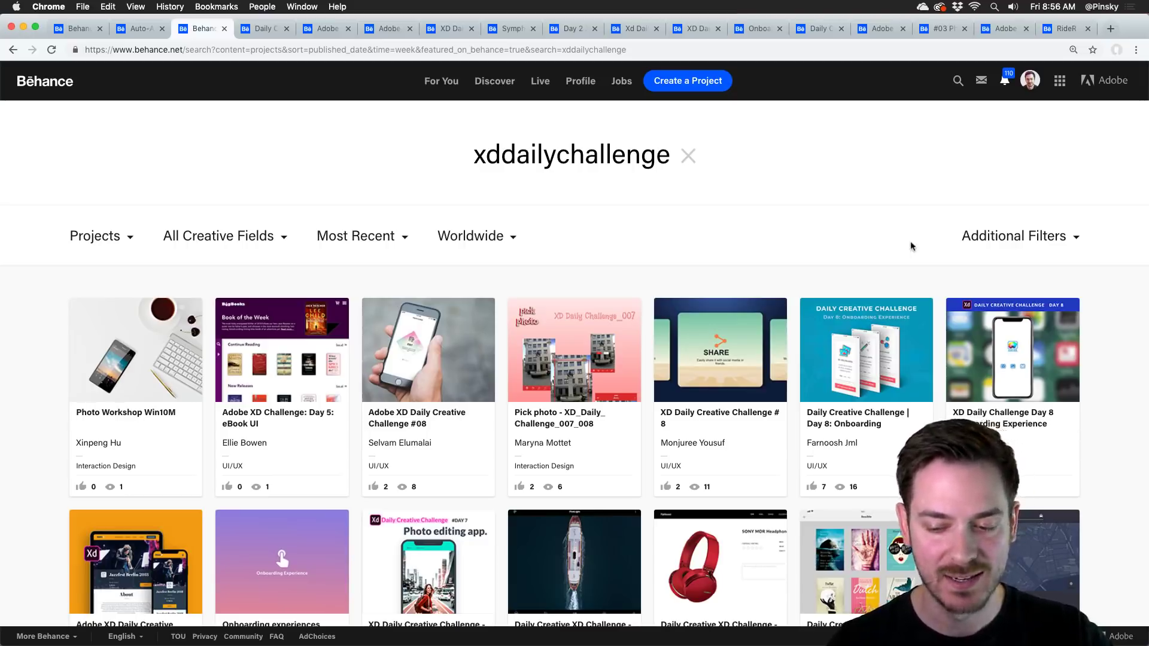
{"action": "scroll", "coordinate": [911, 246], "scroll_direction": "down", "scroll_amount": 20}
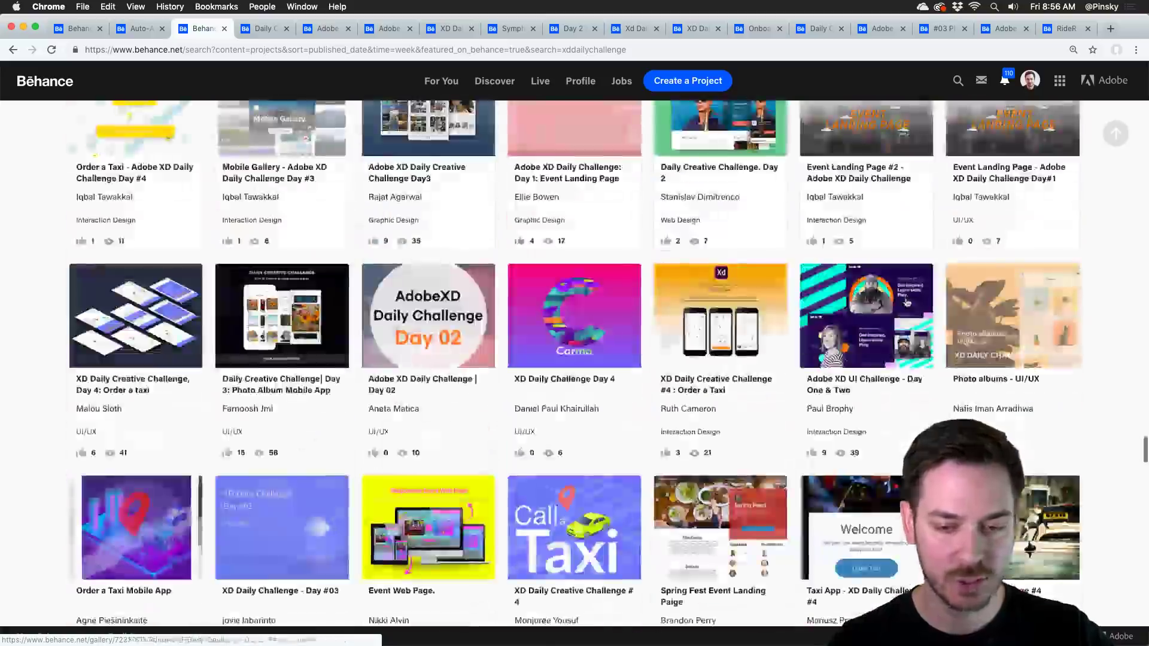
{"action": "scroll", "coordinate": [907, 303], "scroll_direction": "down", "scroll_amount": 15}
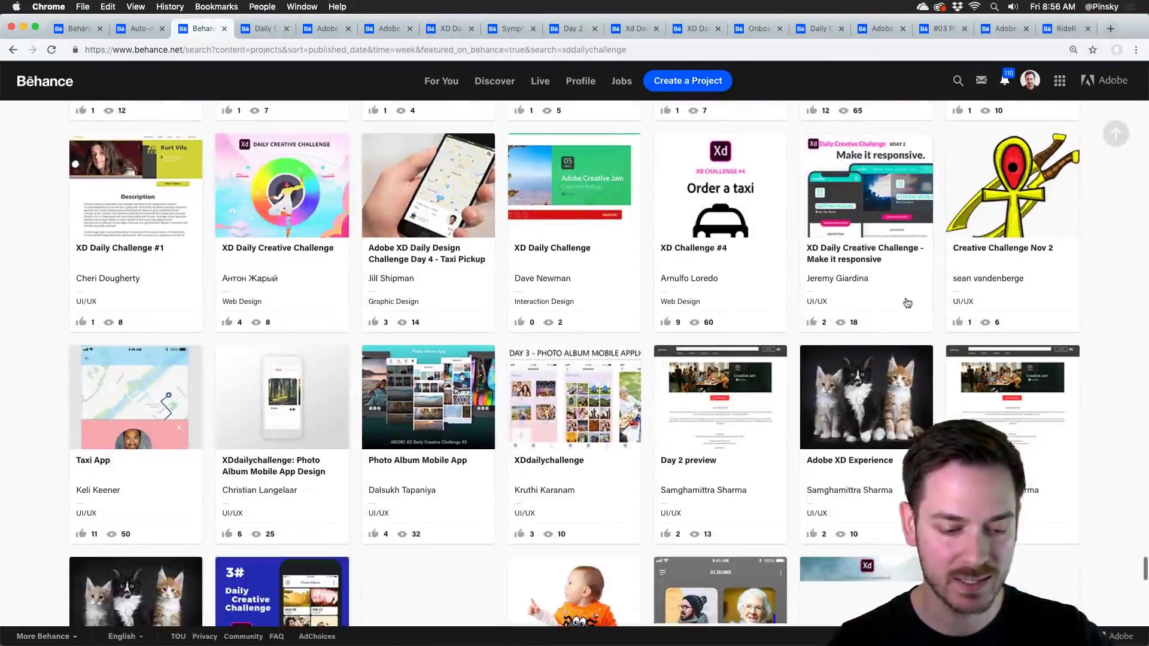
{"action": "scroll", "coordinate": [907, 304], "scroll_direction": "down", "scroll_amount": 10}
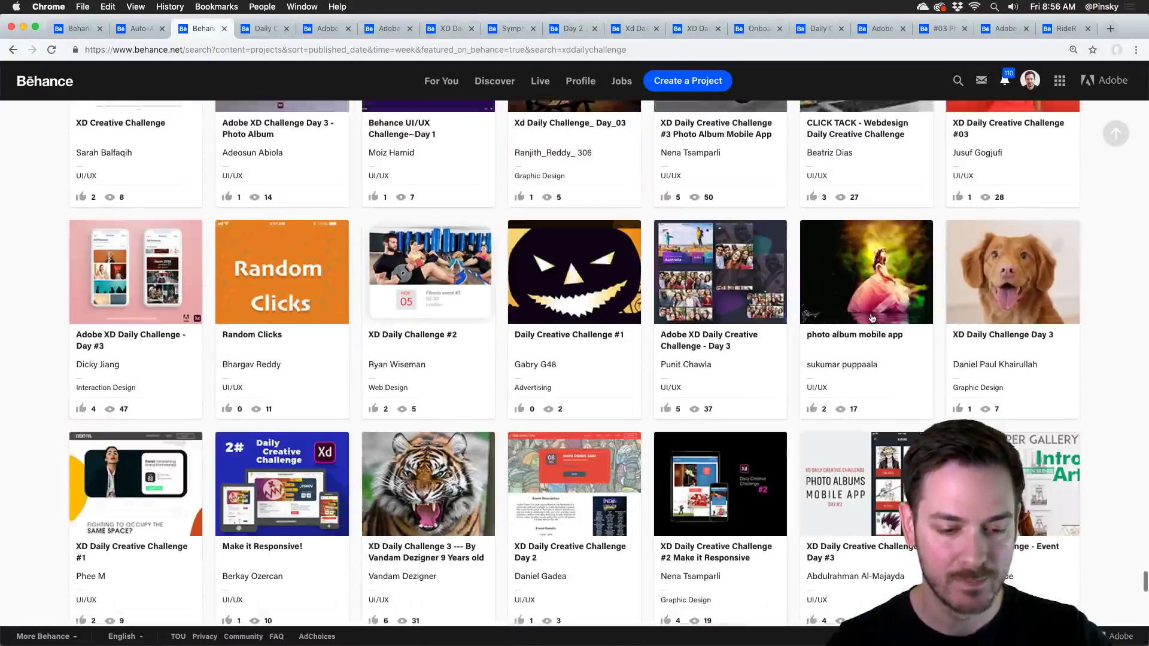
{"action": "scroll", "coordinate": [871, 318], "scroll_direction": "down", "scroll_amount": 10}
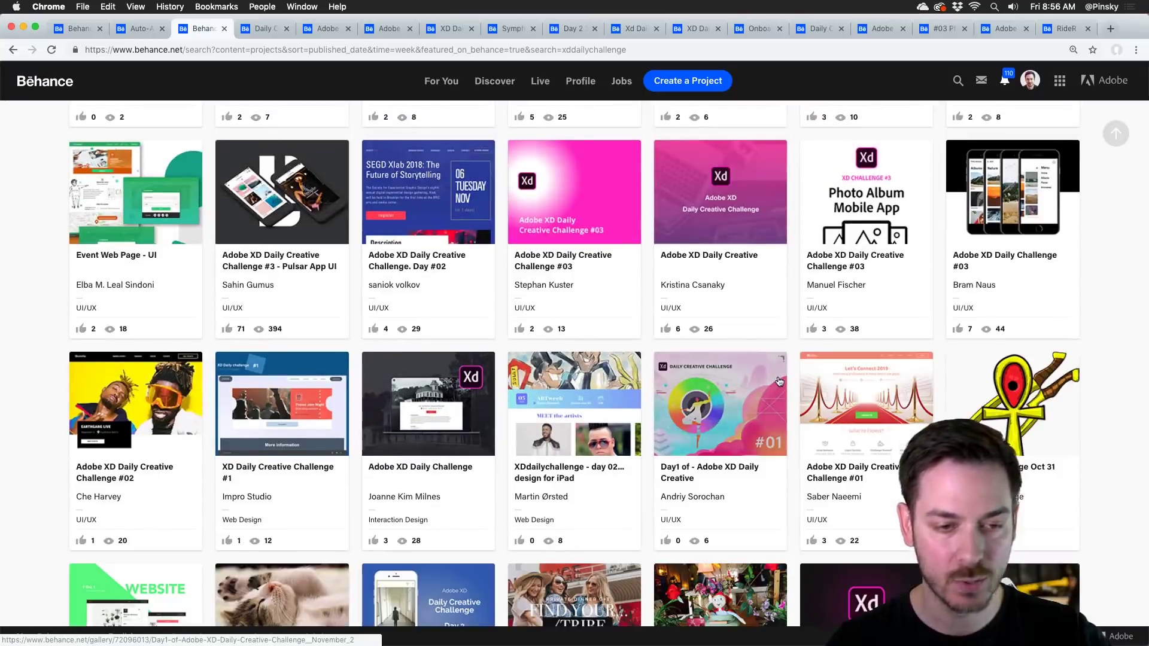
{"action": "scroll", "coordinate": [779, 381], "scroll_direction": "down", "scroll_amount": 10}
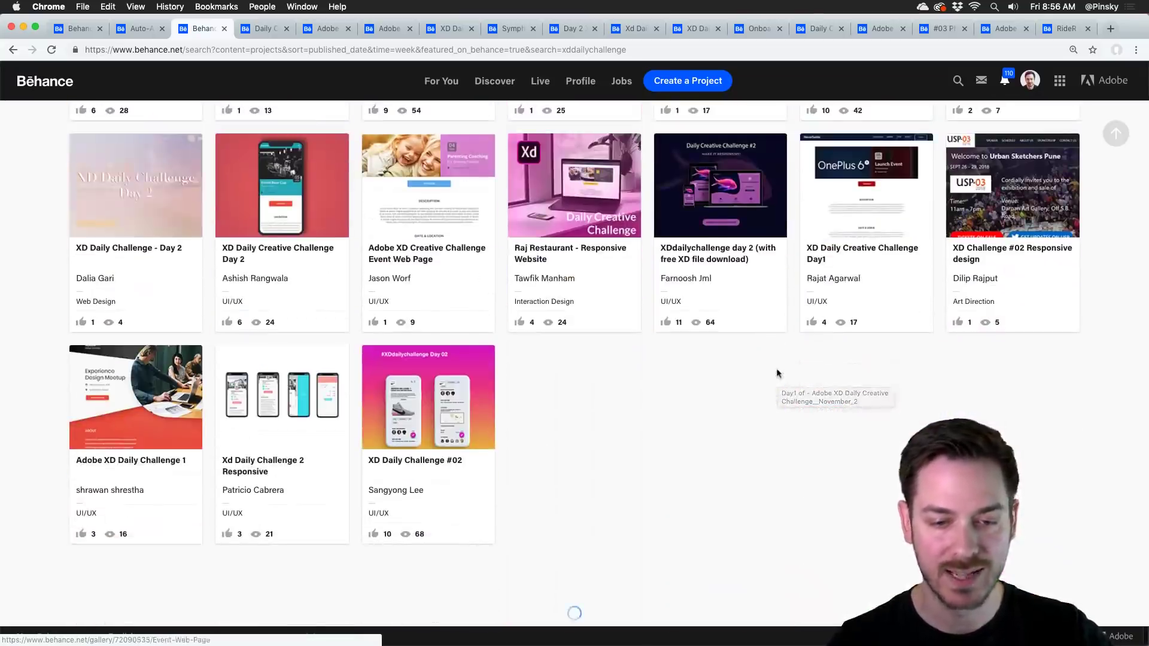
{"action": "scroll", "coordinate": [777, 377], "scroll_direction": "down", "scroll_amount": 5}
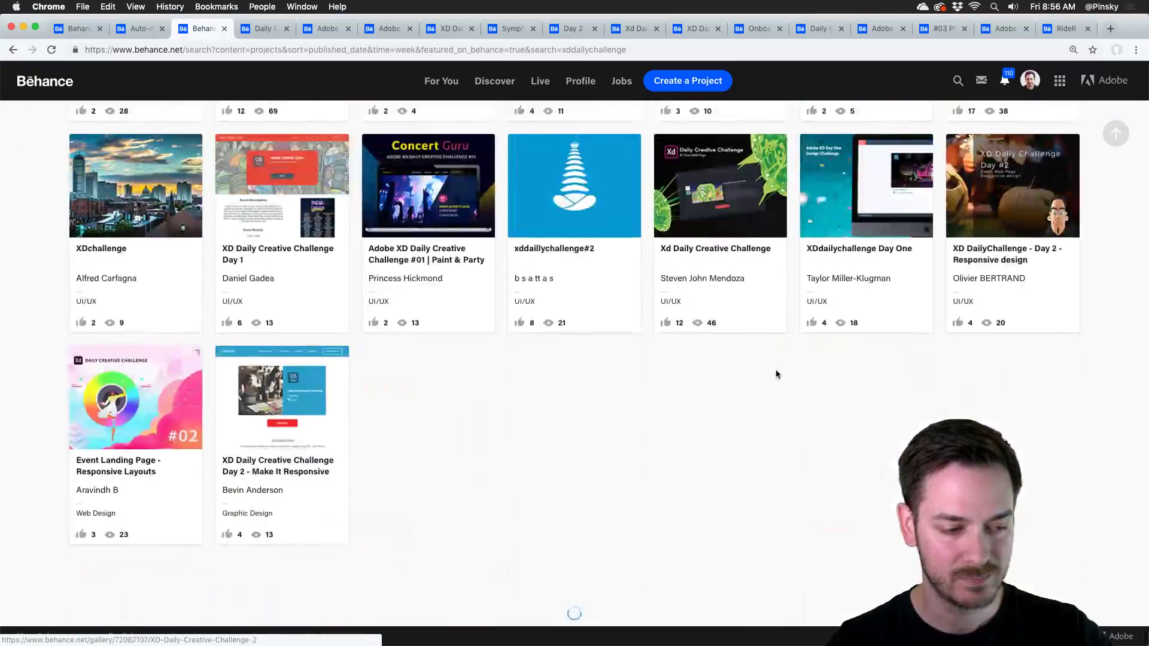
{"action": "scroll", "coordinate": [777, 377], "scroll_direction": "up", "scroll_amount": 20}
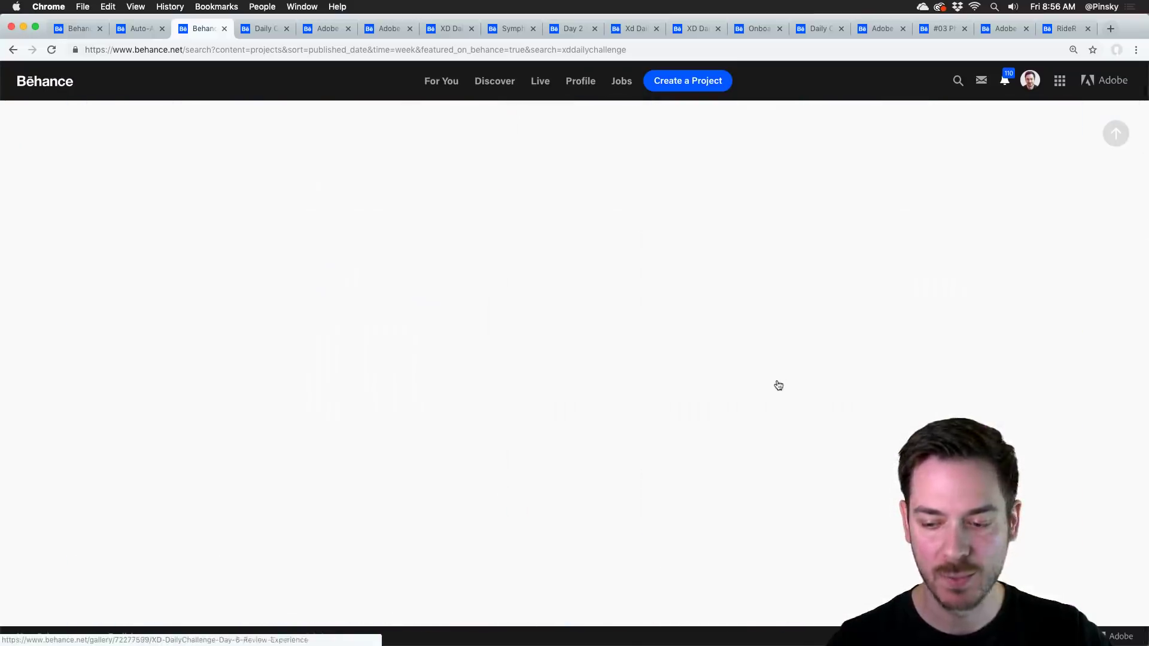
{"action": "left_click", "coordinate": [268, 30]}
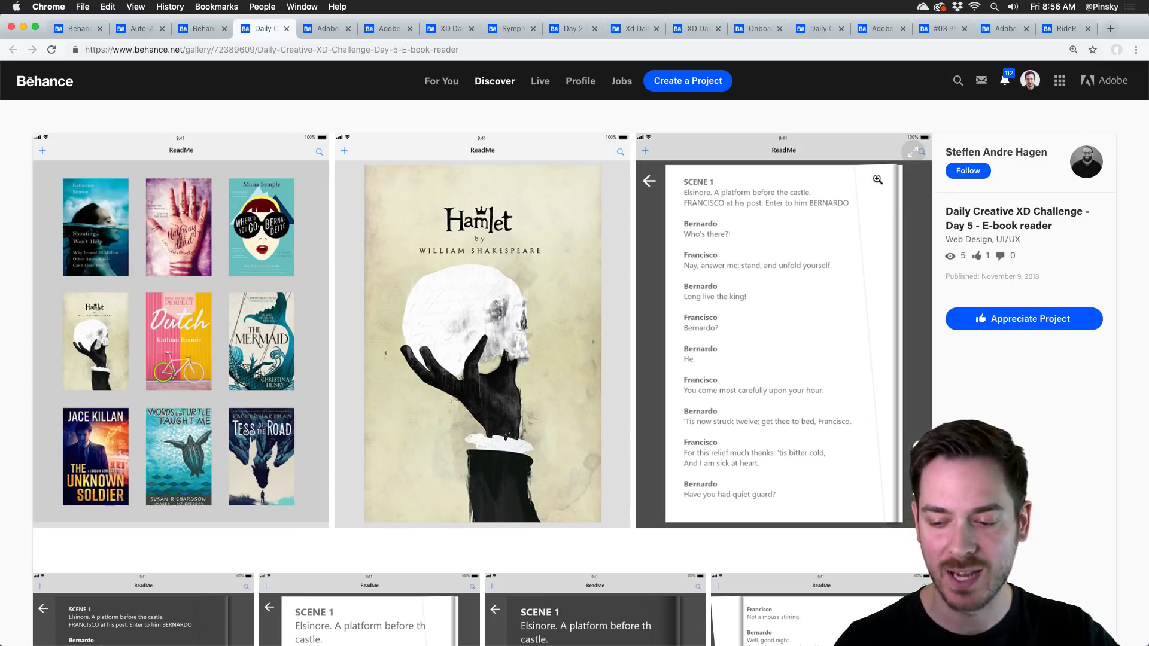
Look through the Day 5 E-book reader project, play its prototype video from the beginning, and close the project.
{"action": "scroll", "coordinate": [874, 180], "scroll_direction": "down", "scroll_amount": 7}
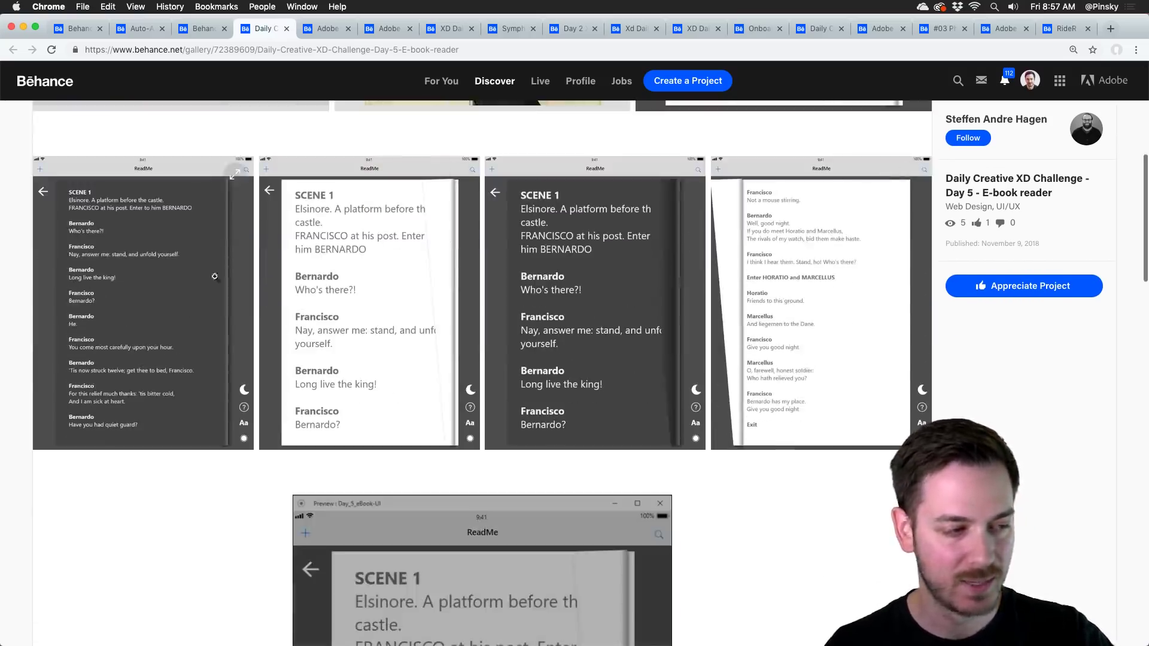
{"action": "scroll", "coordinate": [481, 314], "scroll_direction": "down", "scroll_amount": 7}
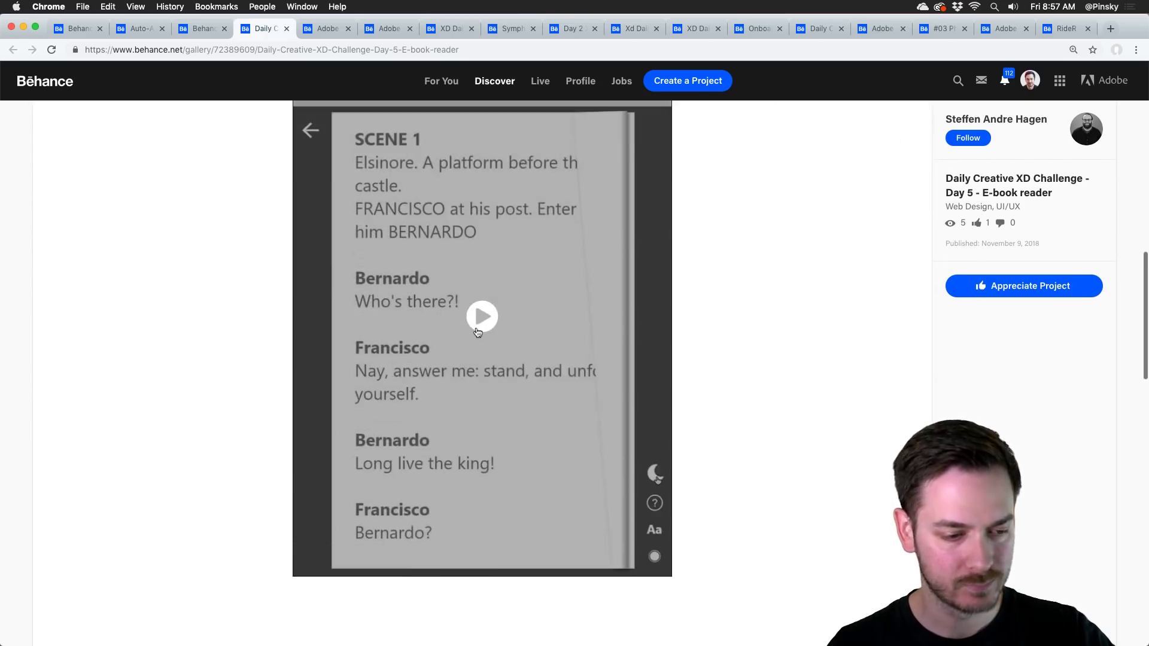
{"action": "left_click", "coordinate": [482, 316]}
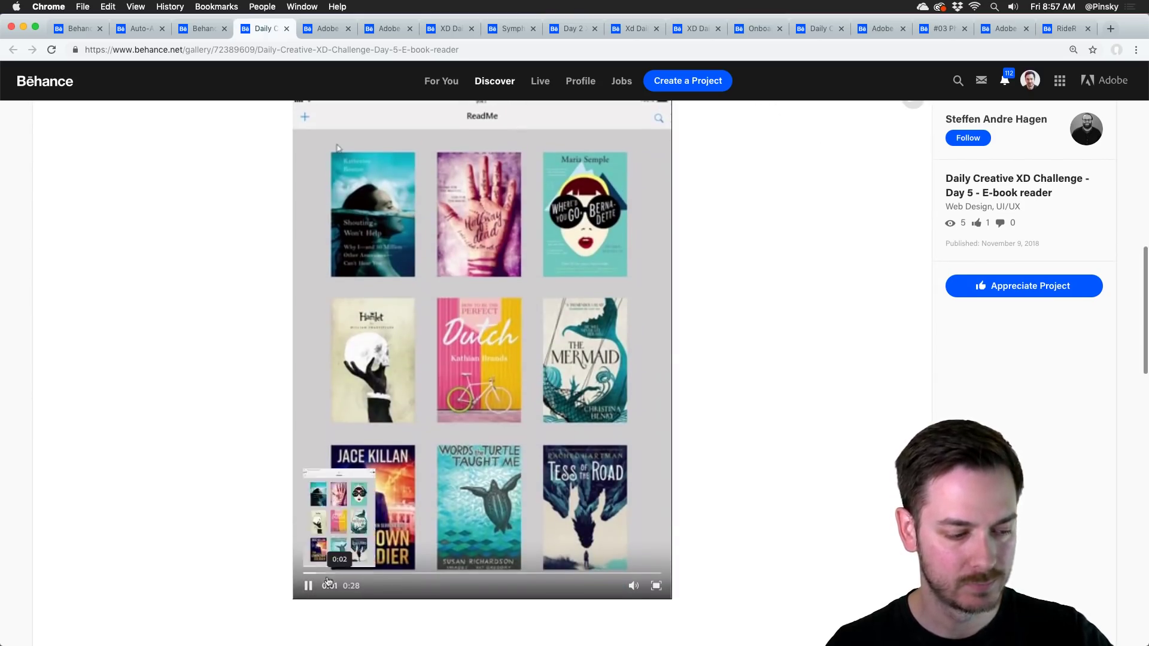
{"action": "left_click", "coordinate": [307, 587]}
{"action": "left_click", "coordinate": [296, 576]}
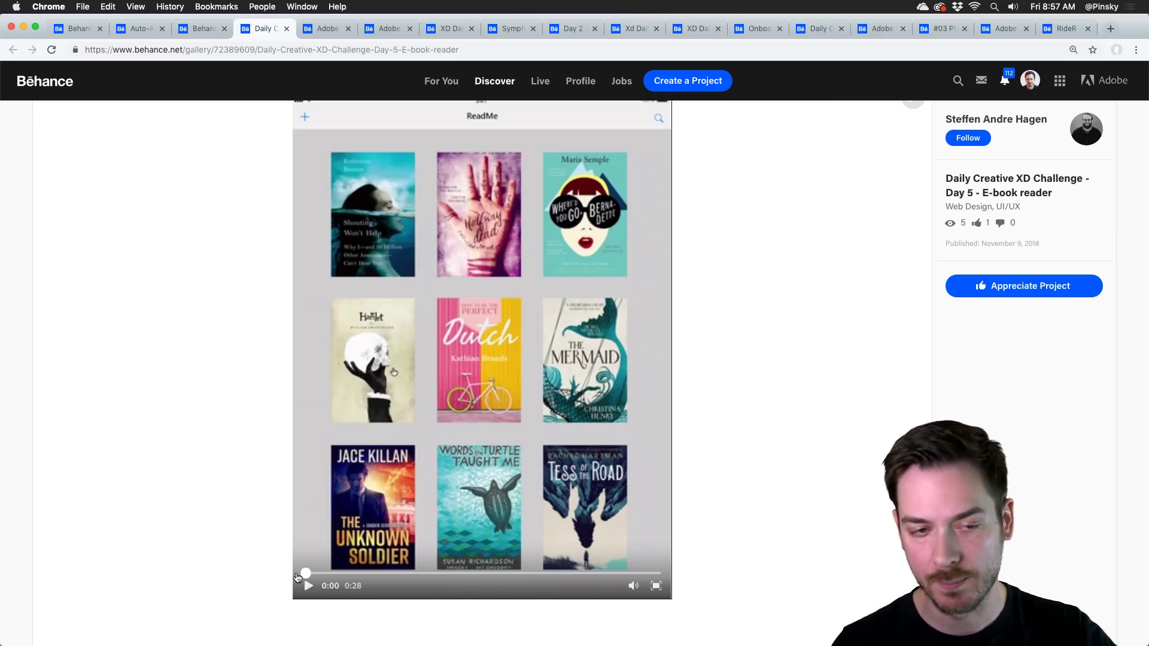
{"action": "left_click", "coordinate": [301, 585]}
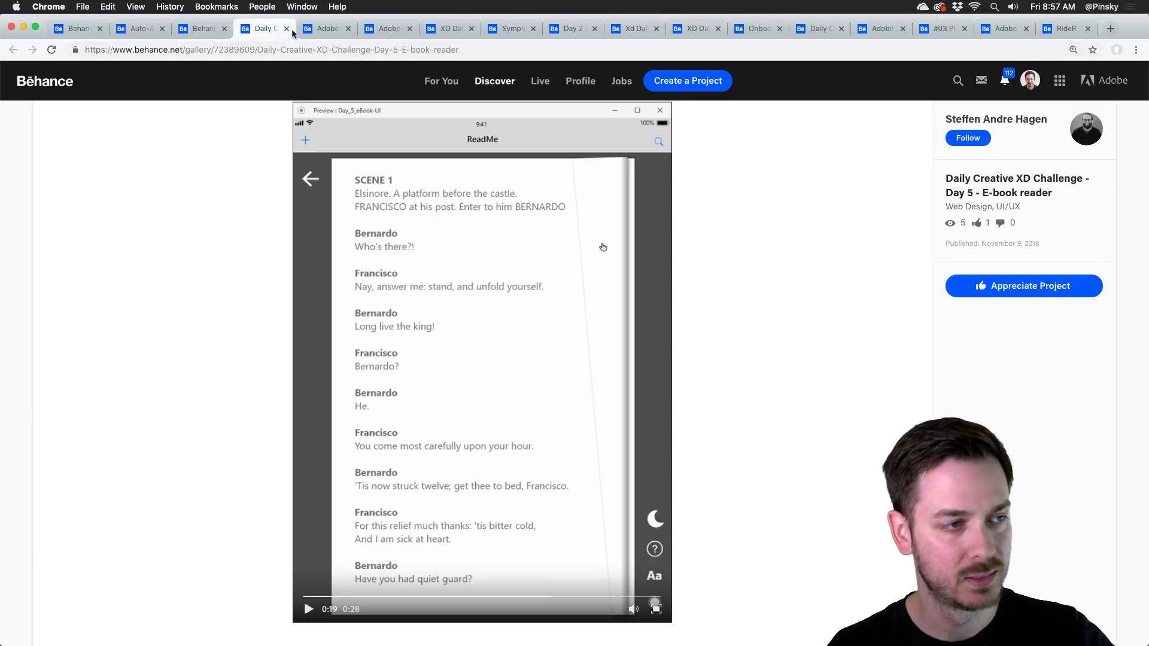
{"action": "left_click", "coordinate": [287, 29]}
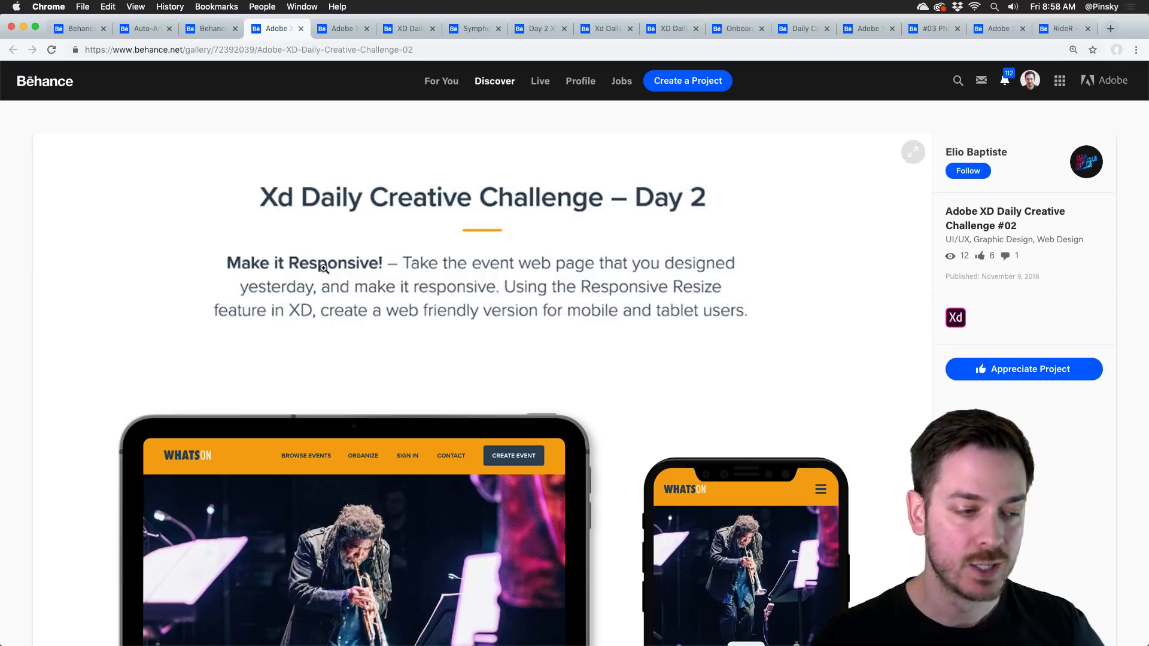
Review the "Make it Responsive!" brief on Behance's daily creative challenge page.
{"action": "left_click", "coordinate": [78, 29]}
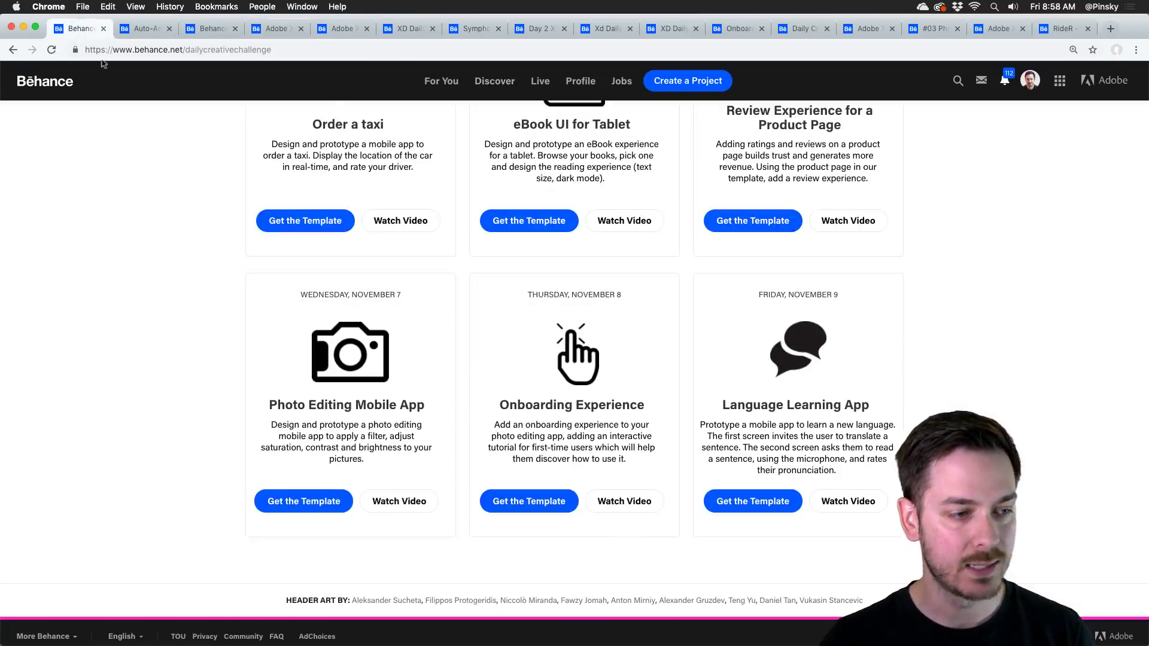
{"action": "scroll", "coordinate": [409, 254], "scroll_direction": "up", "scroll_amount": 10}
{"action": "scroll", "coordinate": [407, 254], "scroll_direction": "up", "scroll_amount": 10}
{"action": "scroll", "coordinate": [407, 254], "scroll_direction": "down", "scroll_amount": 15}
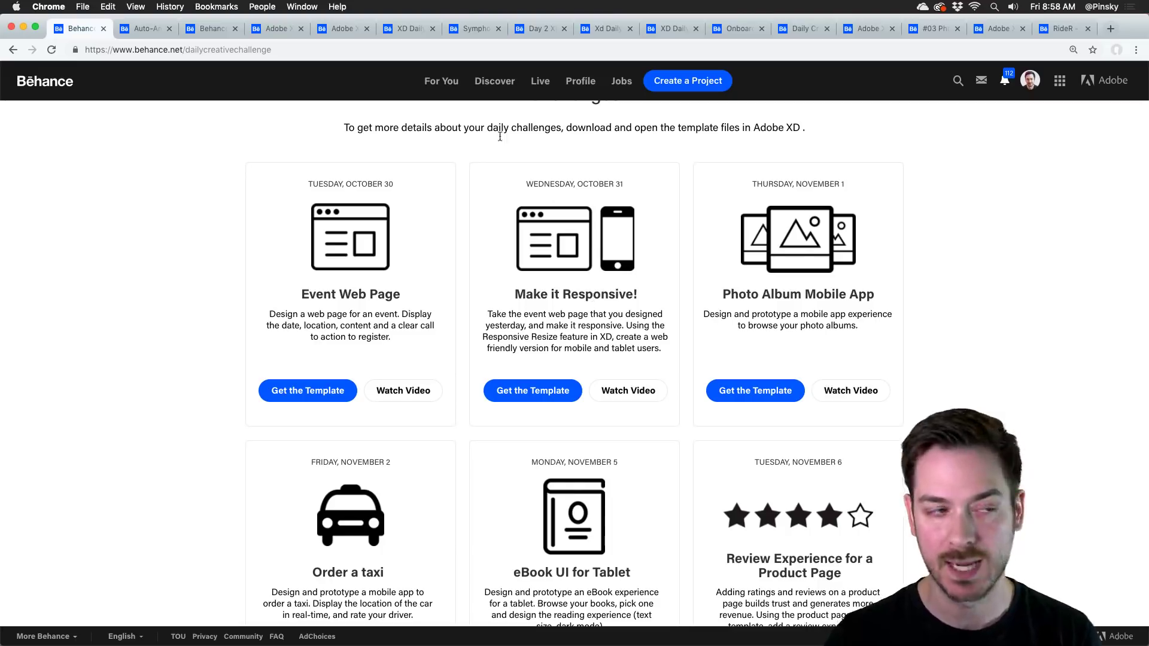
Return to the Adobe XD Daily Creative Challenge #02 project and examine its tablet and phone layouts of the Jazzfest Berlin 2018 page.
{"action": "left_click", "coordinate": [286, 24]}
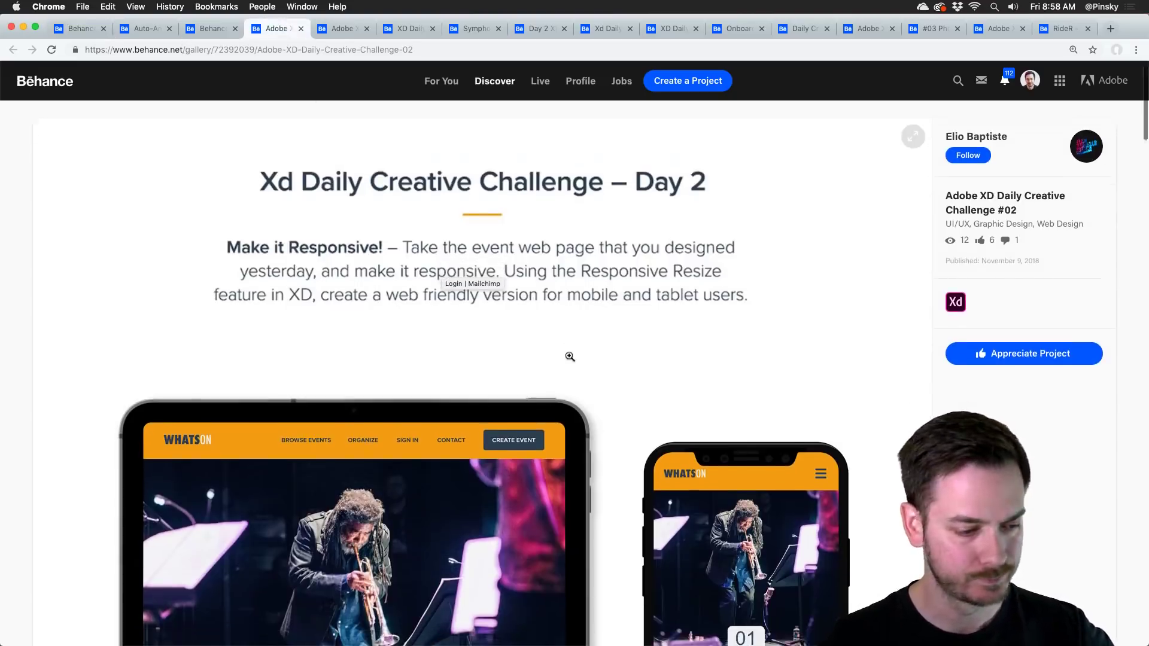
{"action": "scroll", "coordinate": [567, 354], "scroll_direction": "down", "scroll_amount": 5}
{"action": "scroll", "coordinate": [563, 346], "scroll_direction": "down", "scroll_amount": 1}
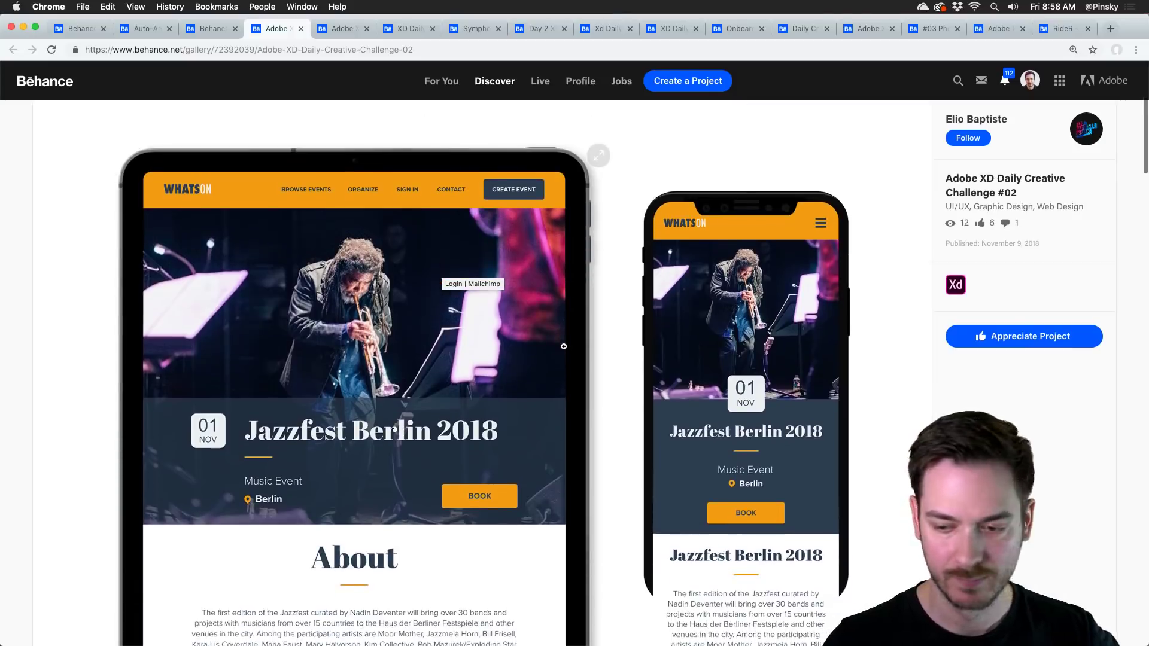
{"action": "scroll", "coordinate": [567, 343], "scroll_direction": "down", "scroll_amount": 2}
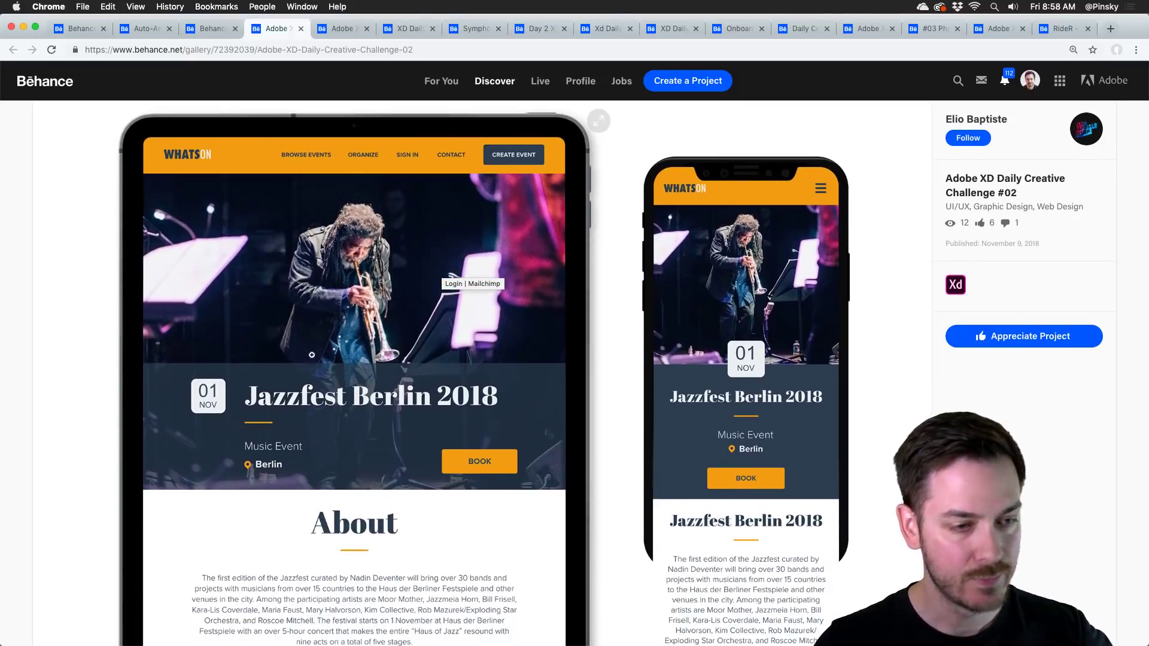
{"action": "scroll", "coordinate": [438, 377], "scroll_direction": "down", "scroll_amount": 1}
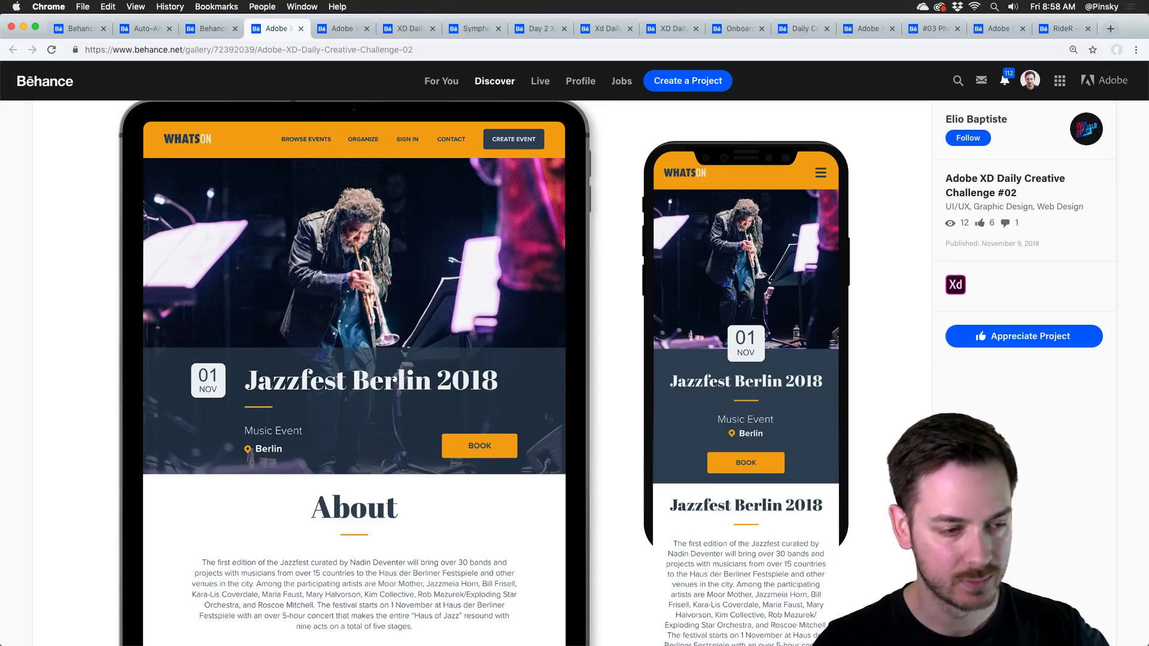
{"action": "scroll", "coordinate": [230, 330], "scroll_direction": "down", "scroll_amount": 2}
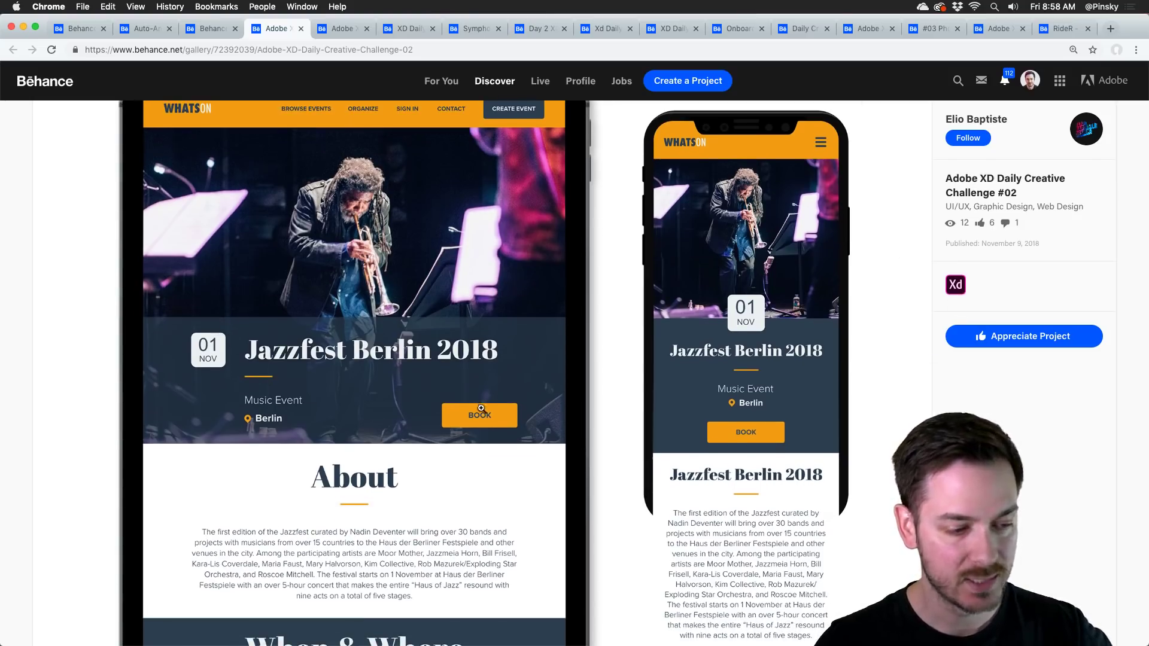
{"action": "scroll", "coordinate": [489, 415], "scroll_direction": "down", "scroll_amount": 15}
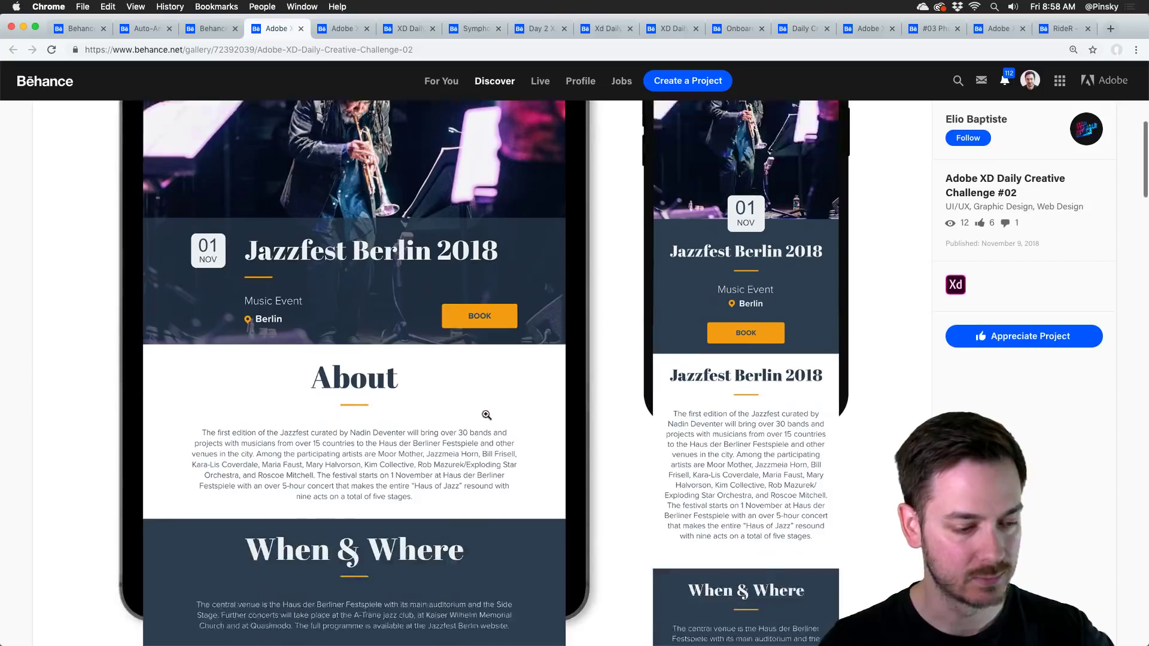
{"action": "scroll", "coordinate": [429, 348], "scroll_direction": "up", "scroll_amount": 19}
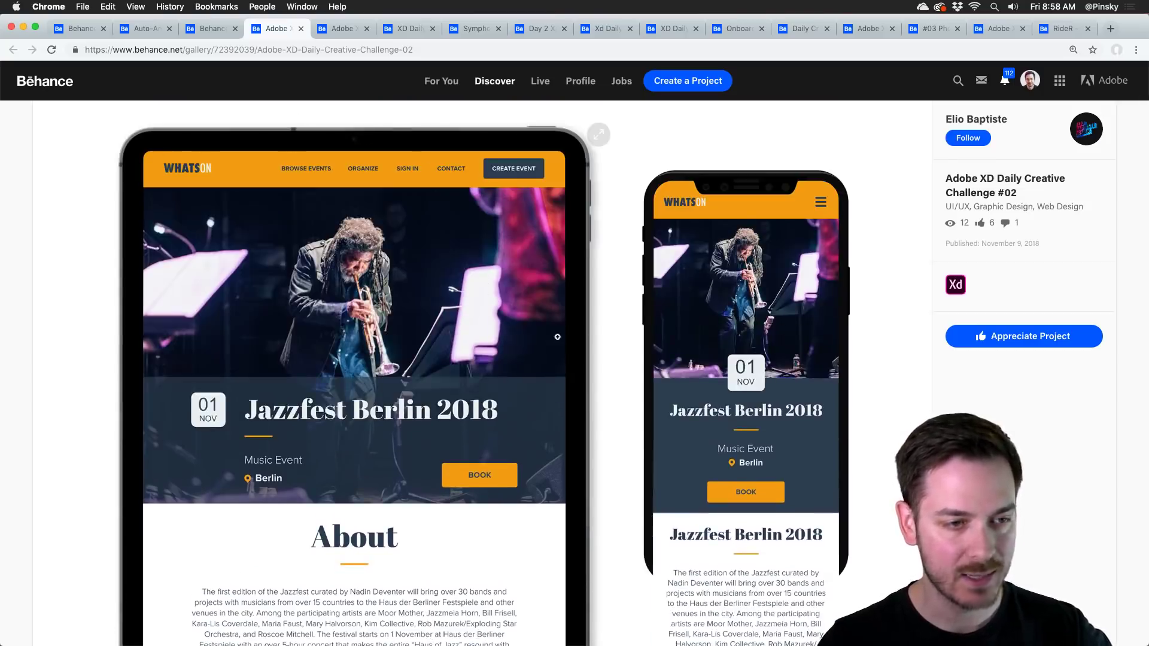
{"action": "scroll", "coordinate": [557, 337], "scroll_direction": "down", "scroll_amount": 20}
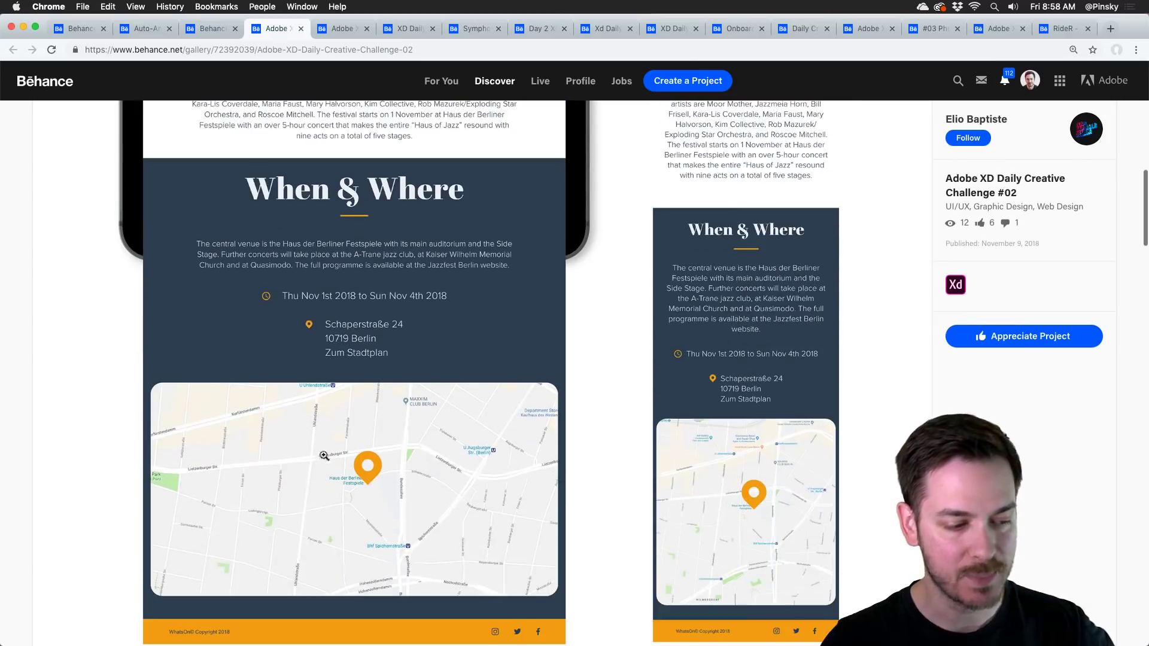
{"action": "scroll", "coordinate": [323, 456], "scroll_direction": "down", "scroll_amount": 15}
{"action": "scroll", "coordinate": [322, 463], "scroll_direction": "up", "scroll_amount": 20}
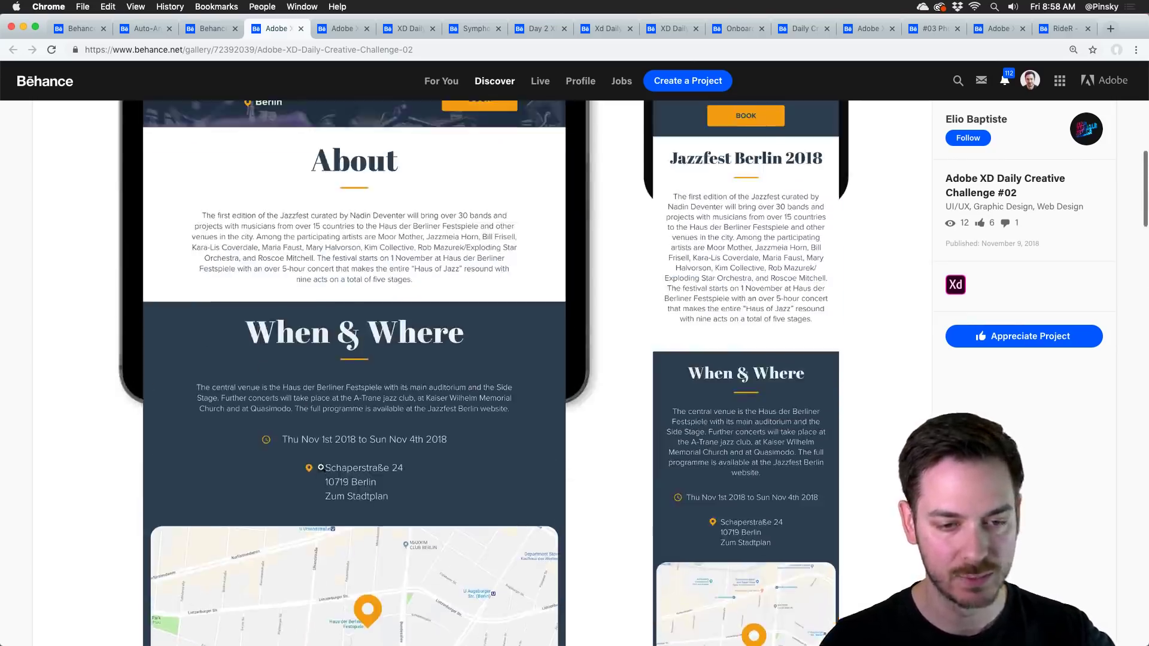
{"action": "scroll", "coordinate": [322, 467], "scroll_direction": "up", "scroll_amount": 8}
{"action": "scroll", "coordinate": [321, 465], "scroll_direction": "down", "scroll_amount": 20}
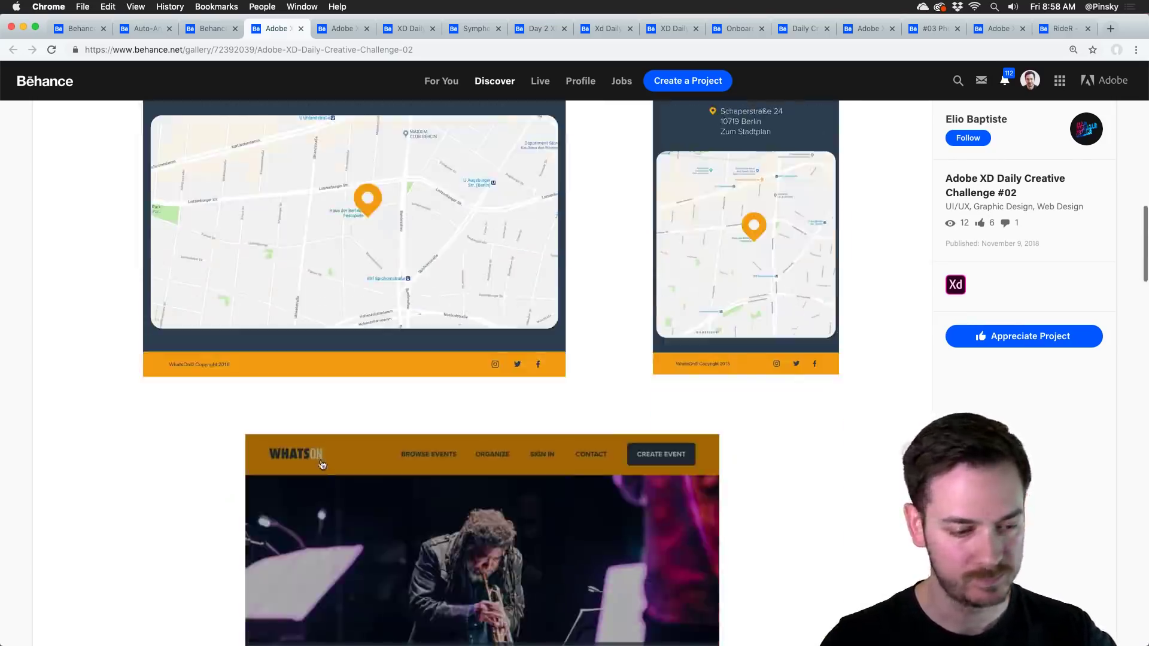
Play the Jazzfest page's scrolling video, watch the ticket booking video enlarged, and close the project.
{"action": "scroll", "coordinate": [322, 465], "scroll_direction": "down", "scroll_amount": 20}
{"action": "left_click", "coordinate": [713, 281]}
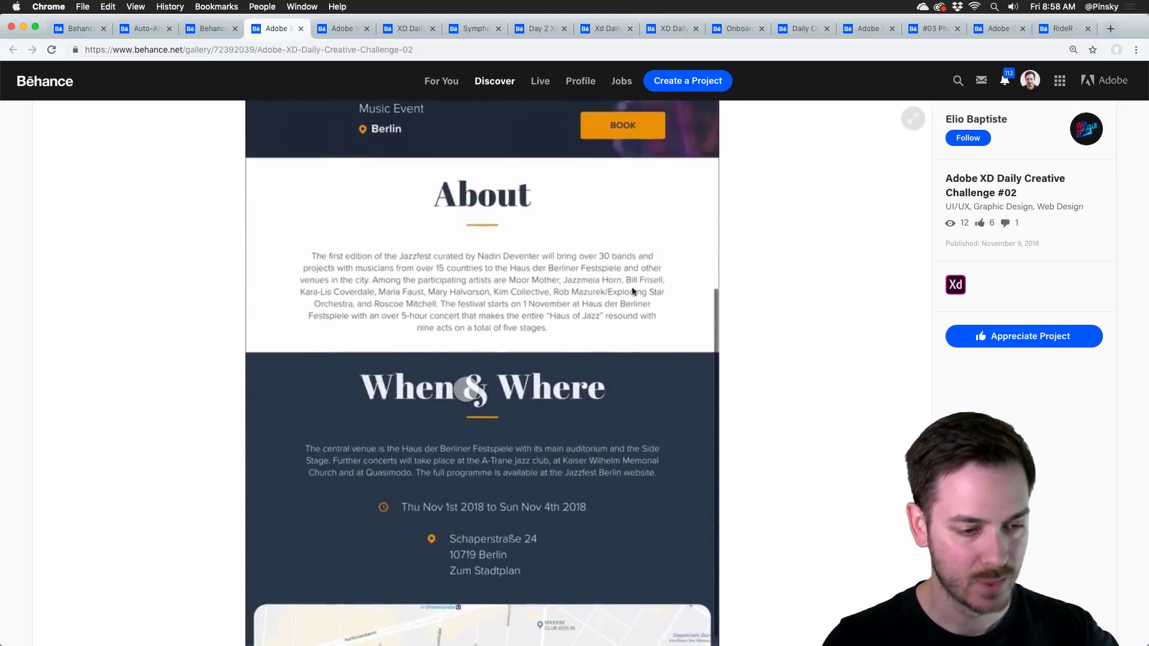
{"action": "scroll", "coordinate": [218, 491], "scroll_direction": "down", "scroll_amount": 1}
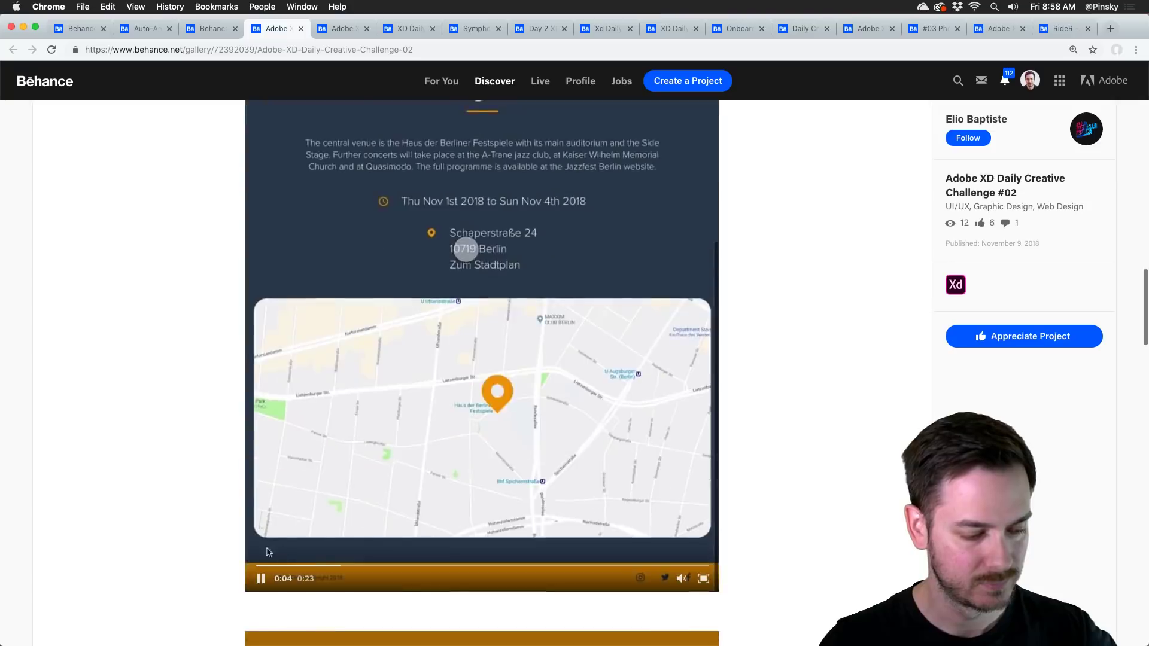
{"action": "left_click", "coordinate": [237, 377]}
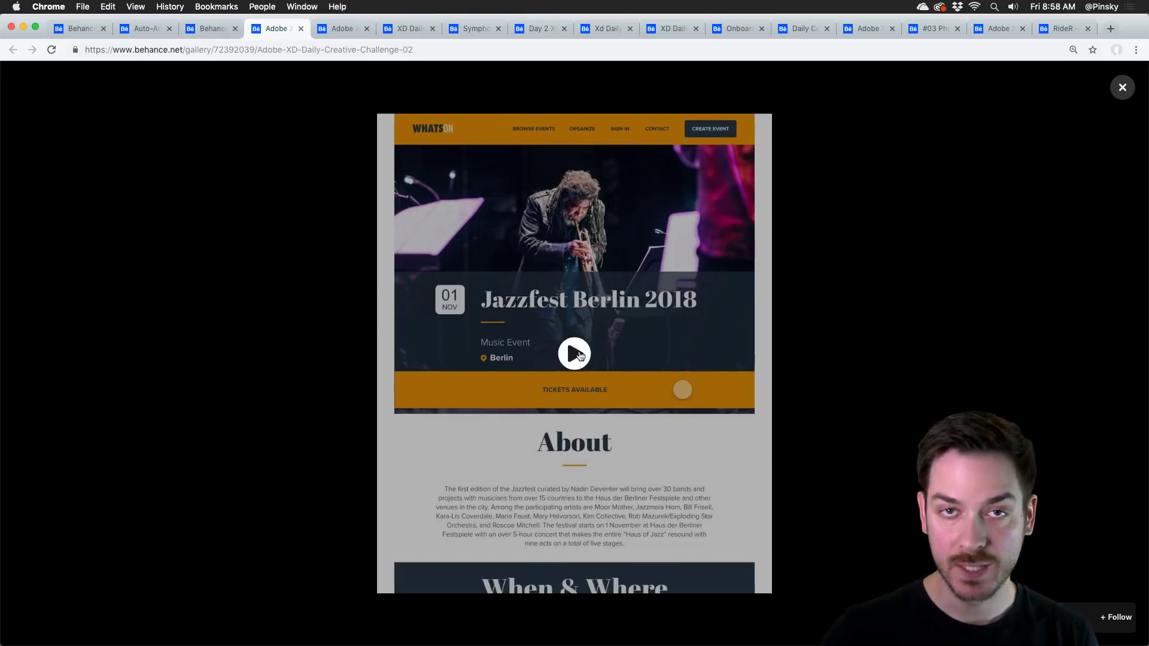
{"action": "left_click", "coordinate": [575, 354]}
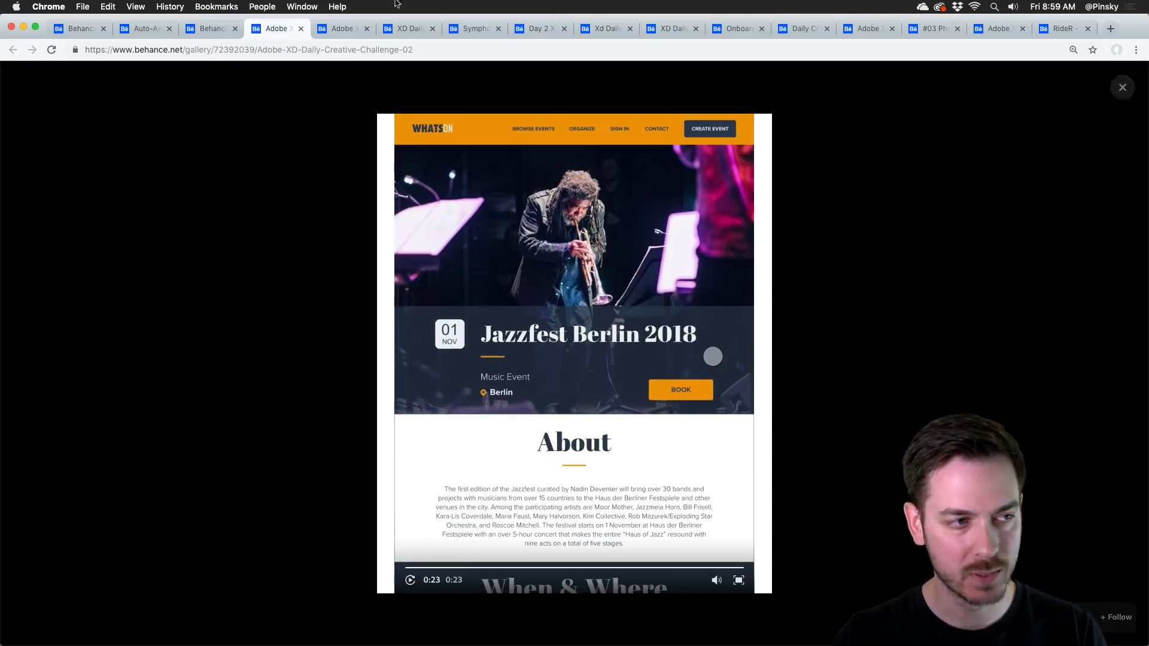
{"action": "key", "text": "super+w"}
Open the Adobe XD Daily Creative Challenge #07 project and look through it down to its prototype video.
{"action": "left_click", "coordinate": [227, 30]}
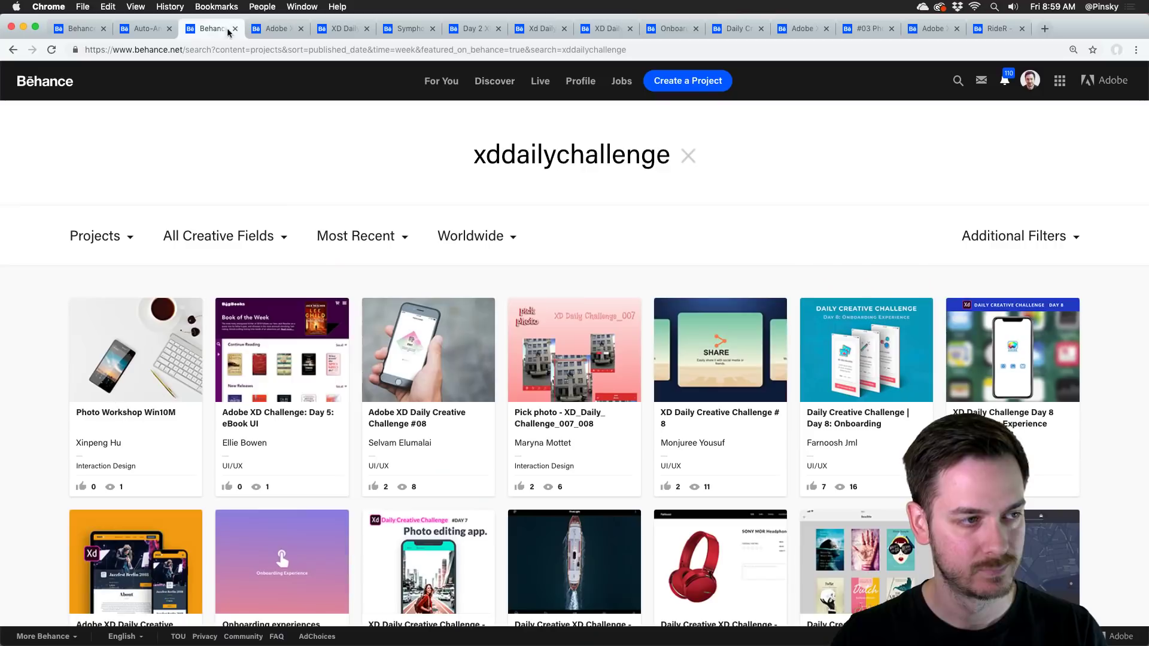
{"action": "left_click", "coordinate": [278, 30]}
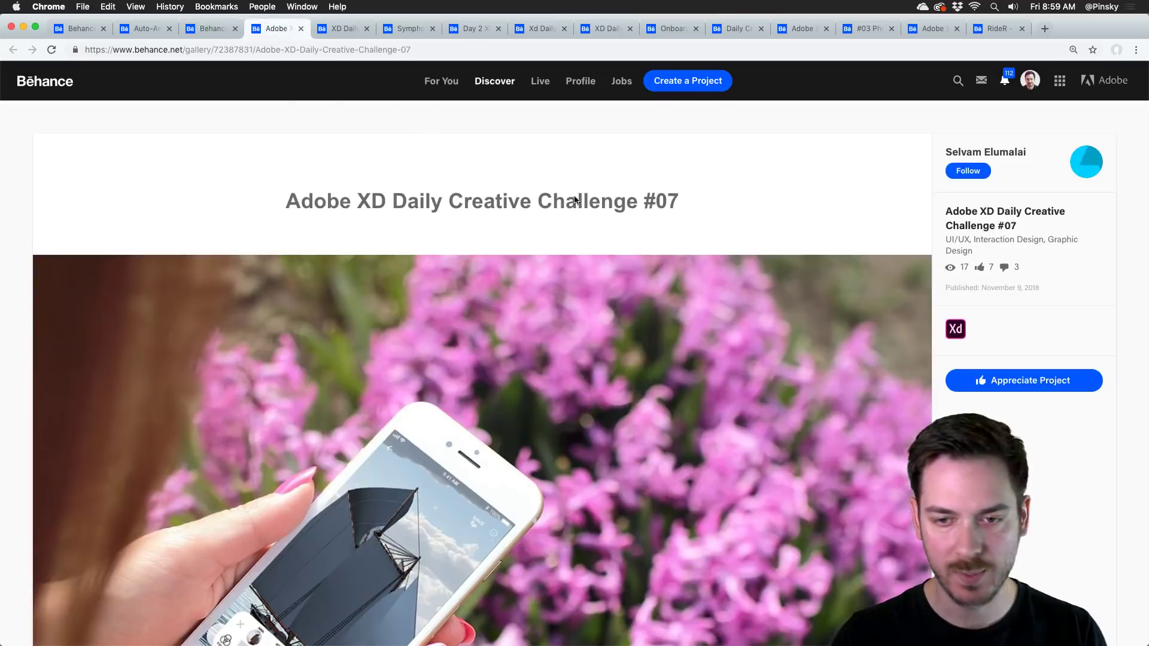
{"action": "scroll", "coordinate": [622, 168], "scroll_direction": "down", "scroll_amount": 3}
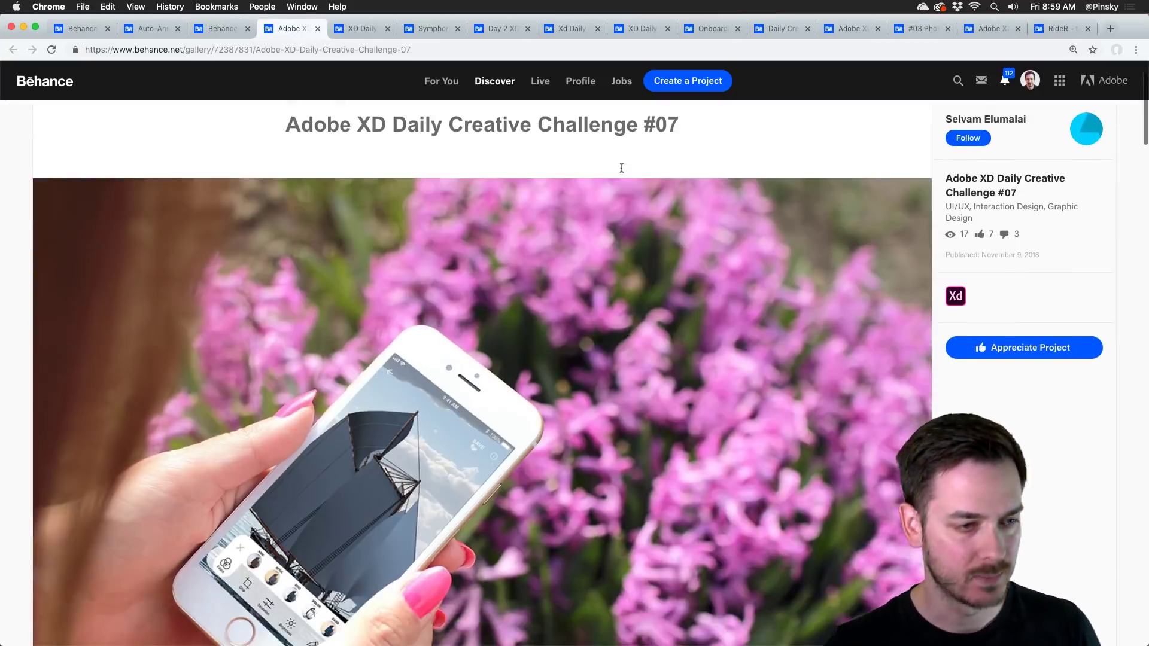
{"action": "scroll", "coordinate": [628, 180], "scroll_direction": "up", "scroll_amount": 3}
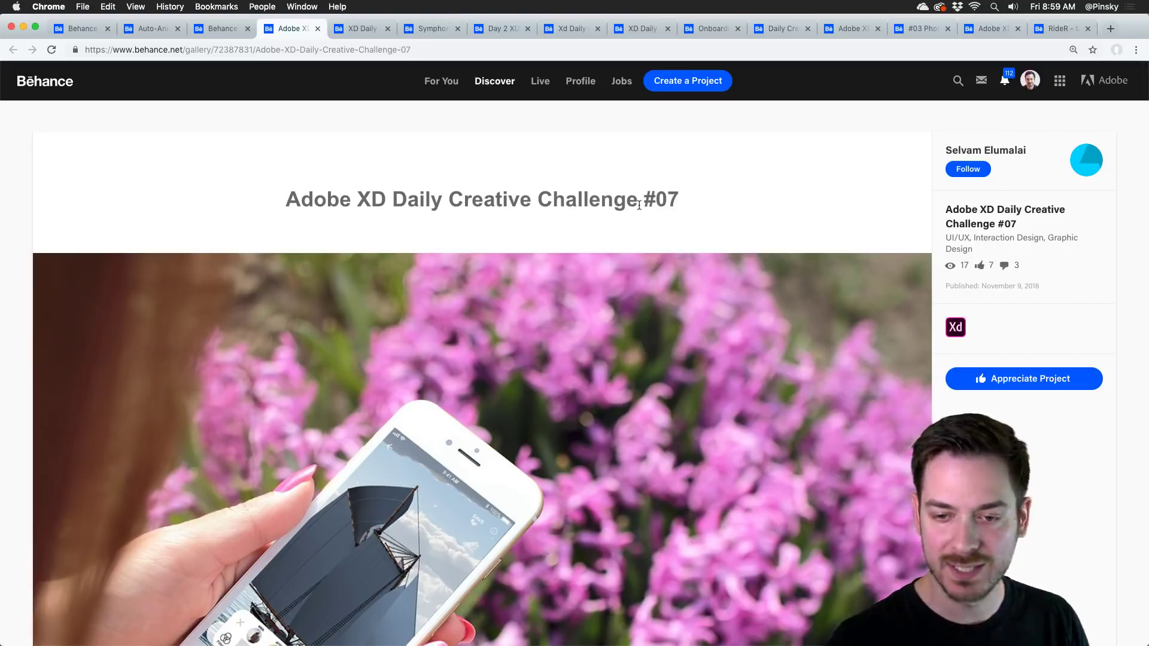
{"action": "scroll", "coordinate": [639, 206], "scroll_direction": "down", "scroll_amount": 5}
{"action": "scroll", "coordinate": [640, 201], "scroll_direction": "down", "scroll_amount": 12}
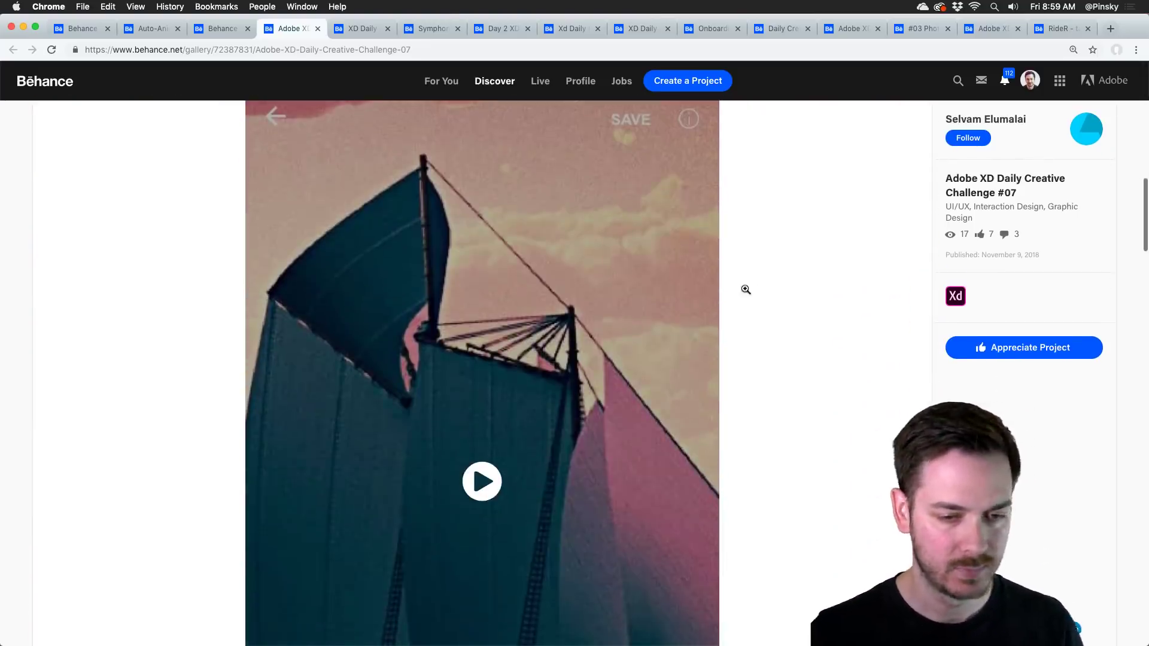
Play the photo editing prototype video enlarged and rewind it to the start, leaving it paused.
{"action": "left_click", "coordinate": [740, 287]}
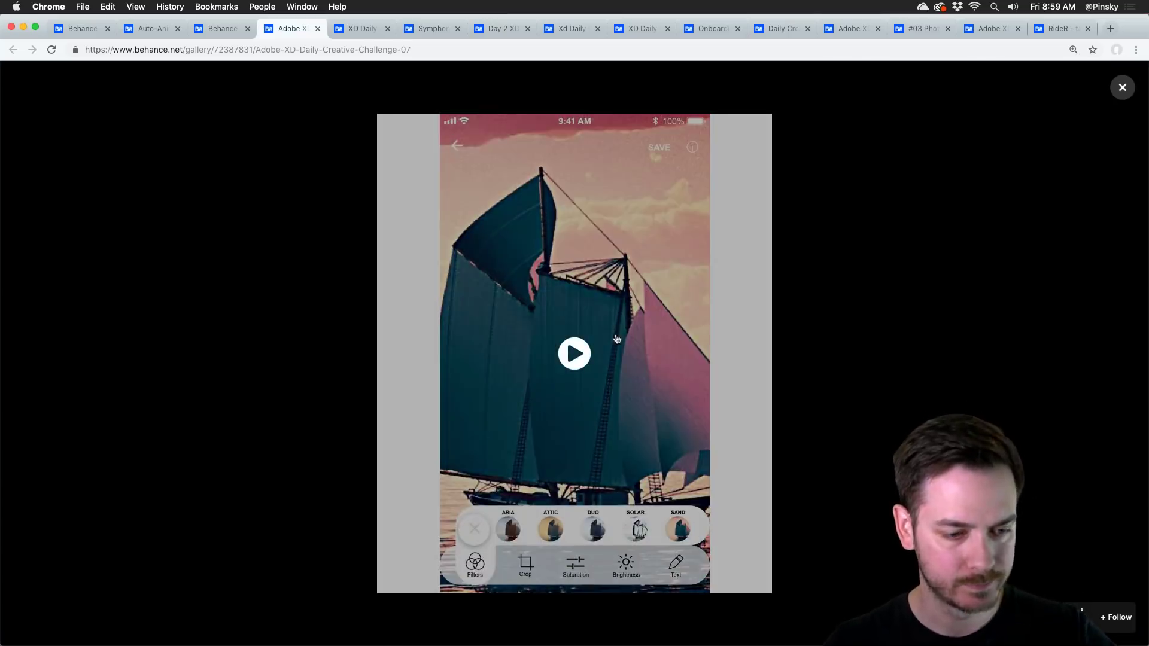
{"action": "left_click", "coordinate": [574, 354]}
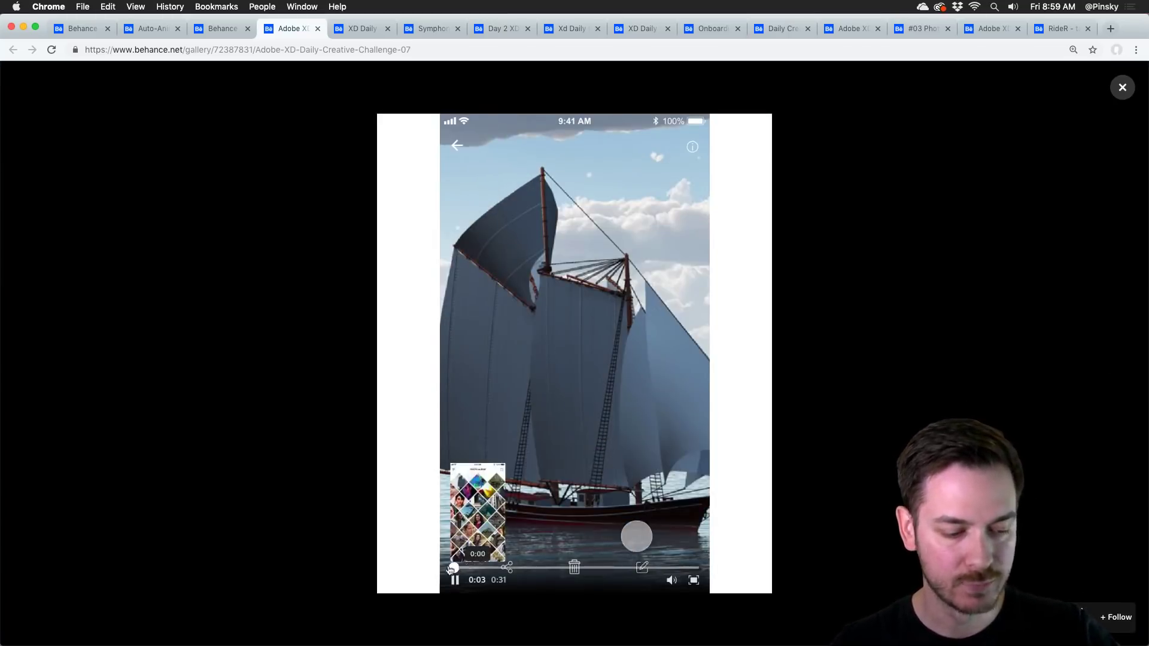
{"action": "left_click", "coordinate": [455, 568]}
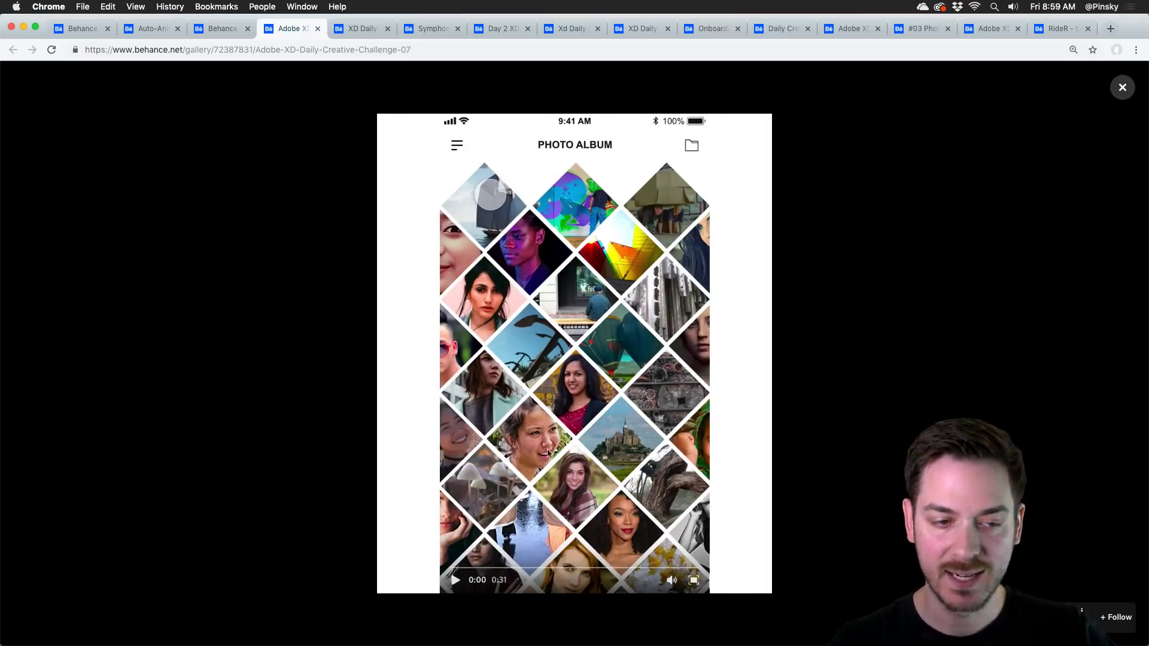
Check the photo album and photo editing briefs on the daily creative challenge page and return to the Challenge #07 video.
{"action": "left_click", "coordinate": [78, 28]}
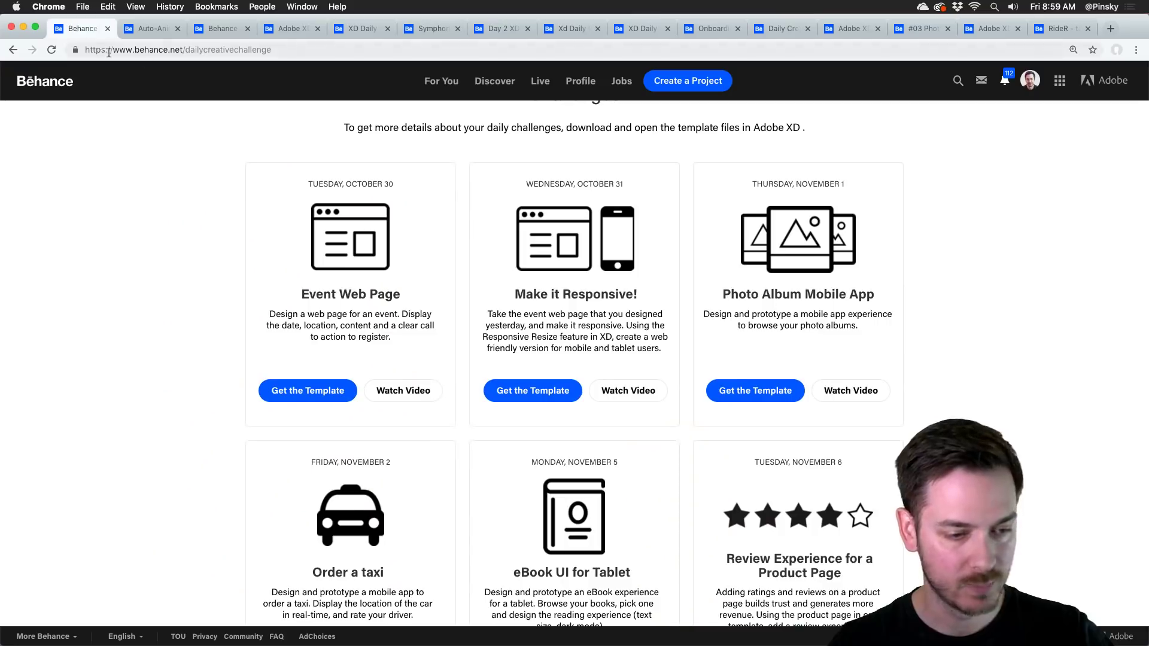
{"action": "scroll", "coordinate": [483, 228], "scroll_direction": "down", "scroll_amount": 1}
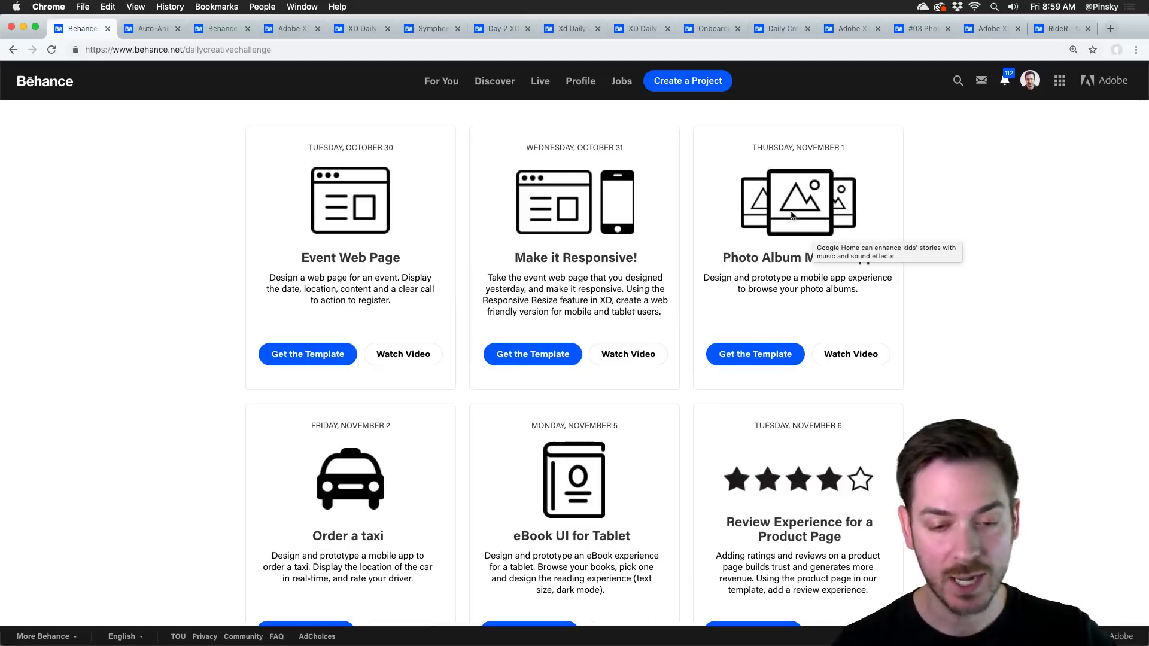
{"action": "scroll", "coordinate": [792, 215], "scroll_direction": "down", "scroll_amount": 10}
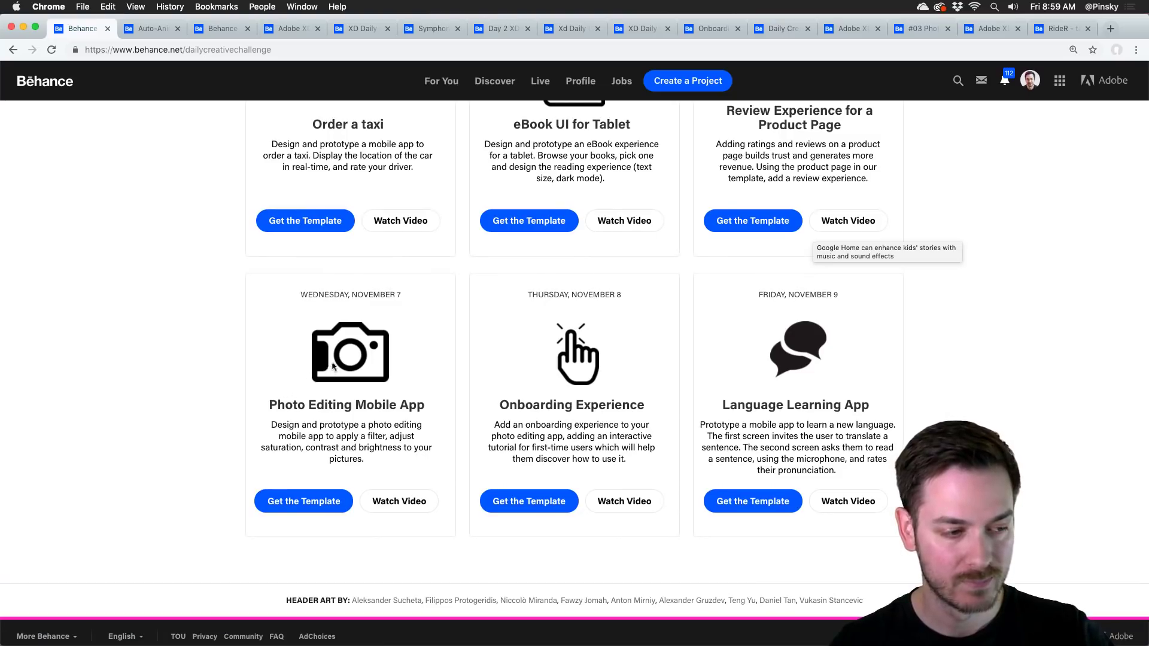
{"action": "left_click", "coordinate": [218, 29]}
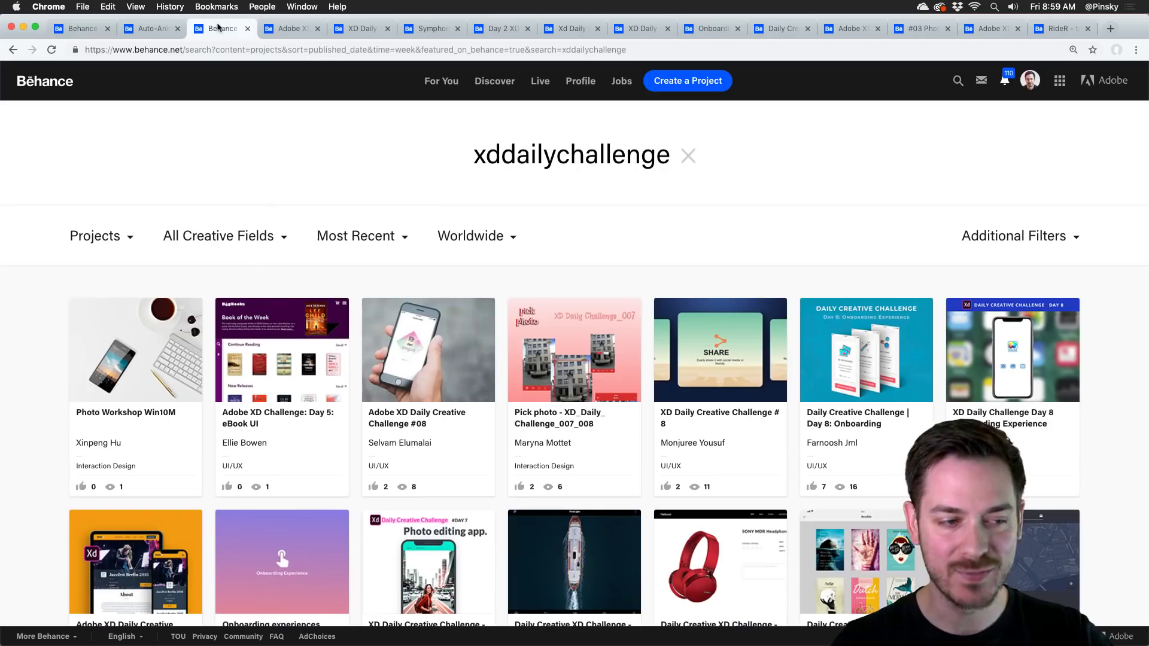
{"action": "left_click", "coordinate": [306, 30]}
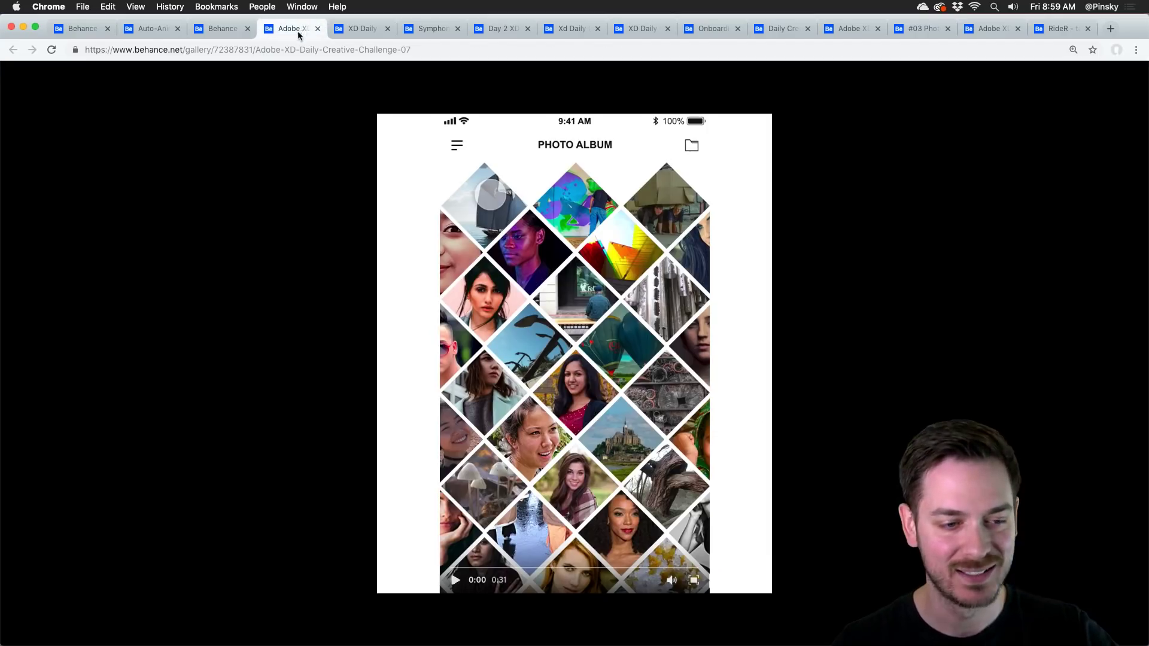
Play the photo editing prototype video, pausing and resuming it along the way, and close the Challenge #07 project.
{"action": "left_click", "coordinate": [455, 582]}
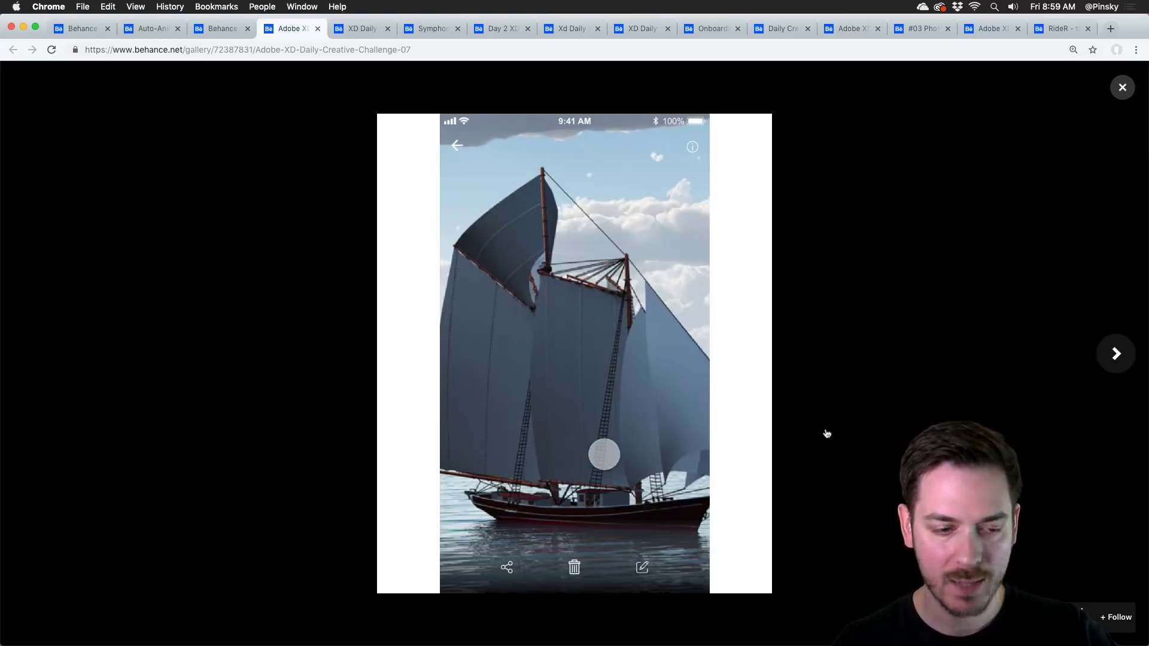
{"action": "left_click", "coordinate": [455, 580]}
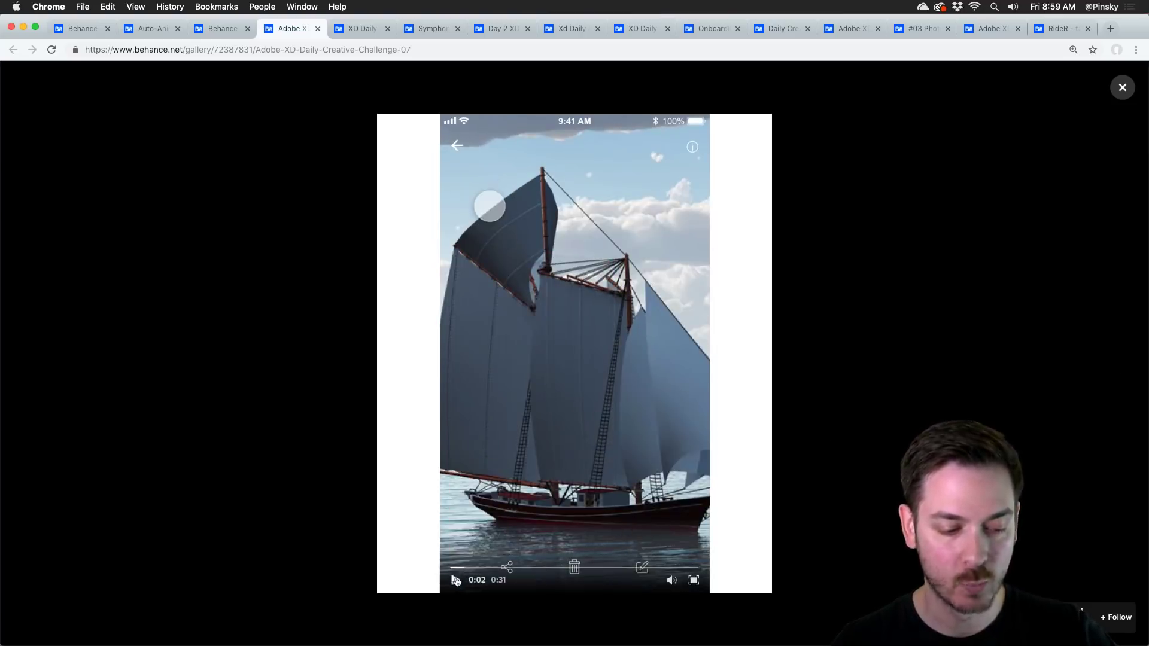
{"action": "left_click", "coordinate": [453, 568]}
{"action": "left_click", "coordinate": [455, 581]}
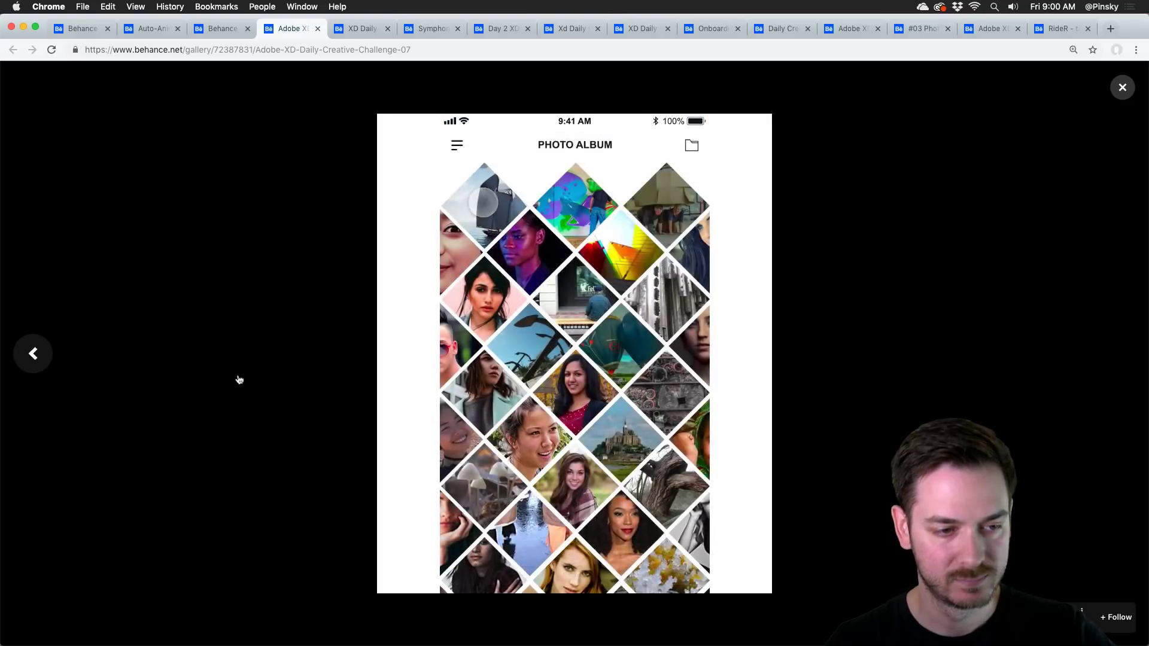
{"action": "mouse_move", "coordinate": [469, 431]}
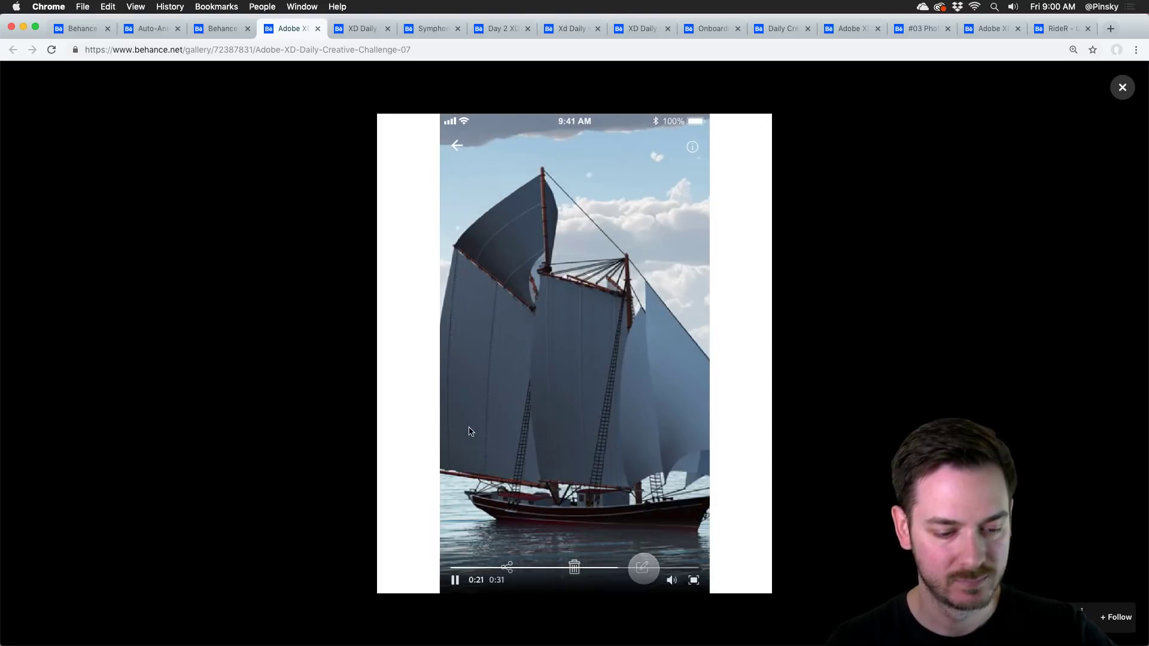
{"action": "key", "text": "space"}
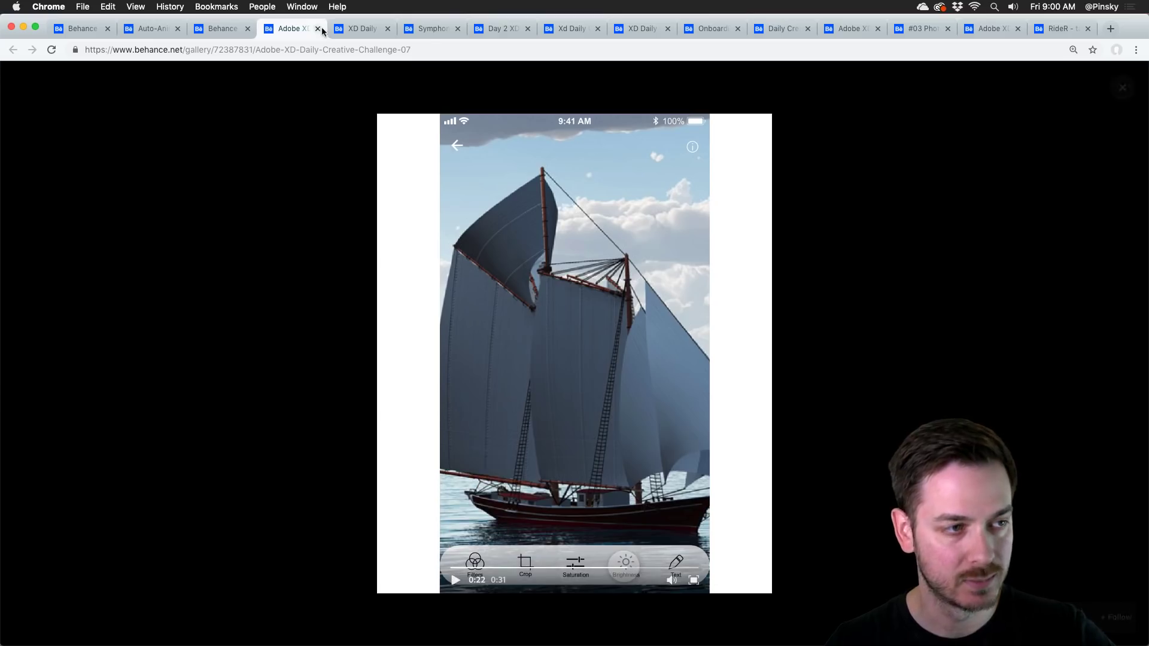
{"action": "left_click", "coordinate": [318, 28]}
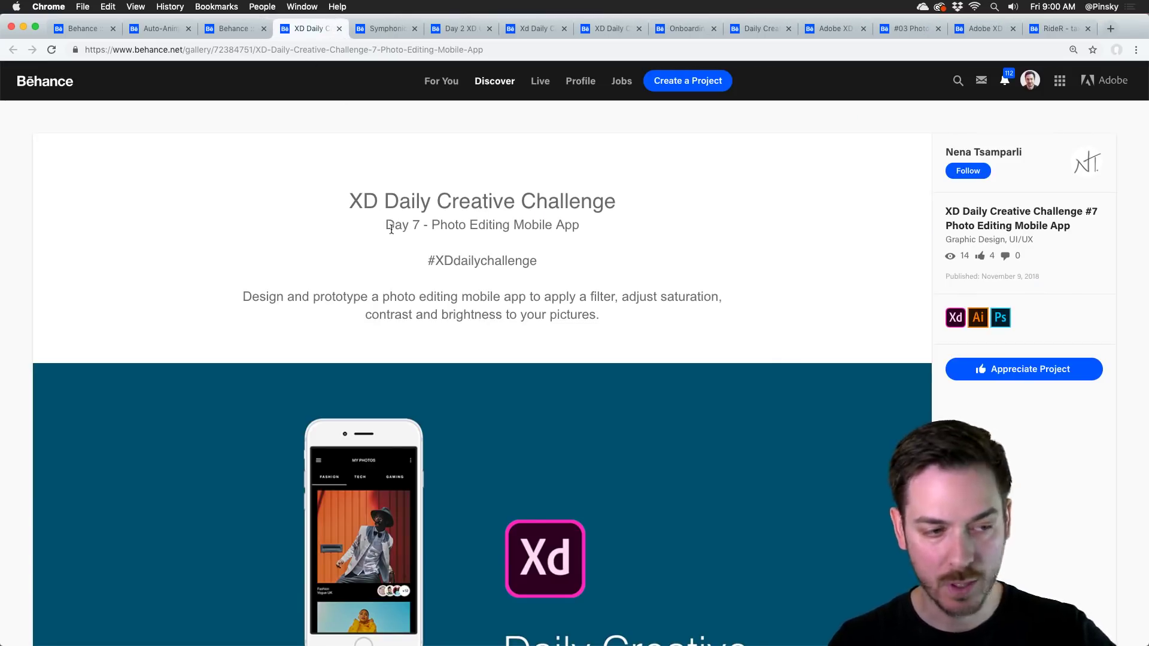
Look through the cover image and phone mockups of the XD Daily Creative Challenge #7 Photo Editing Mobile App project.
{"action": "scroll", "coordinate": [549, 215], "scroll_direction": "down", "scroll_amount": 14}
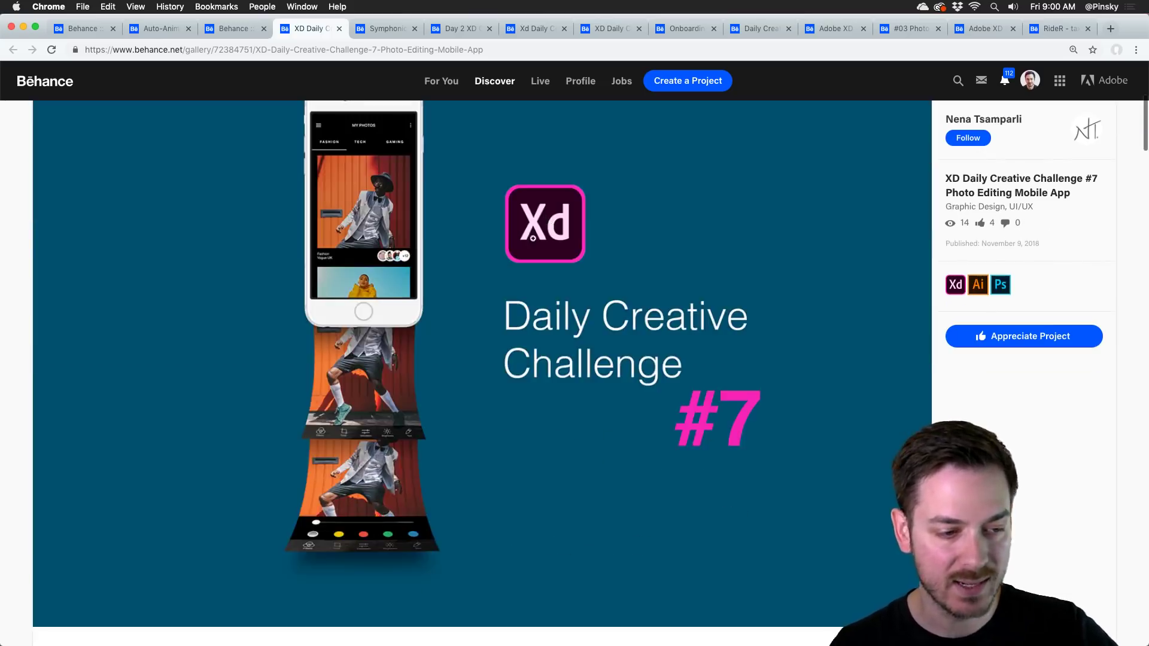
{"action": "scroll", "coordinate": [526, 241], "scroll_direction": "up", "scroll_amount": 10}
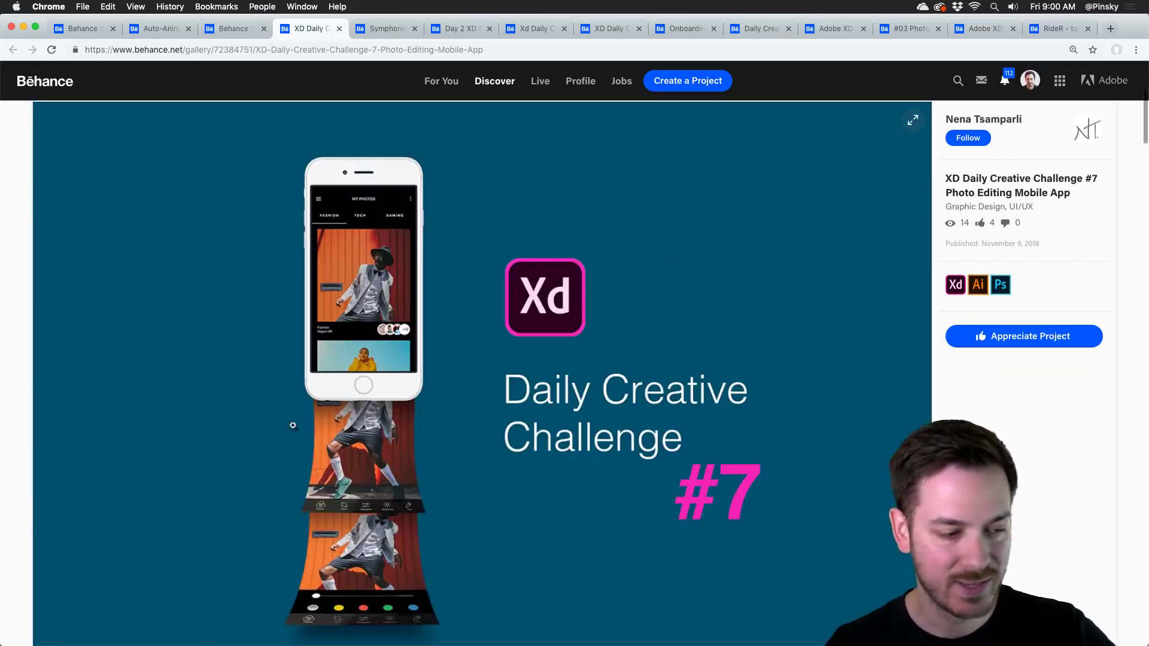
{"action": "scroll", "coordinate": [481, 371], "scroll_direction": "down", "scroll_amount": 1}
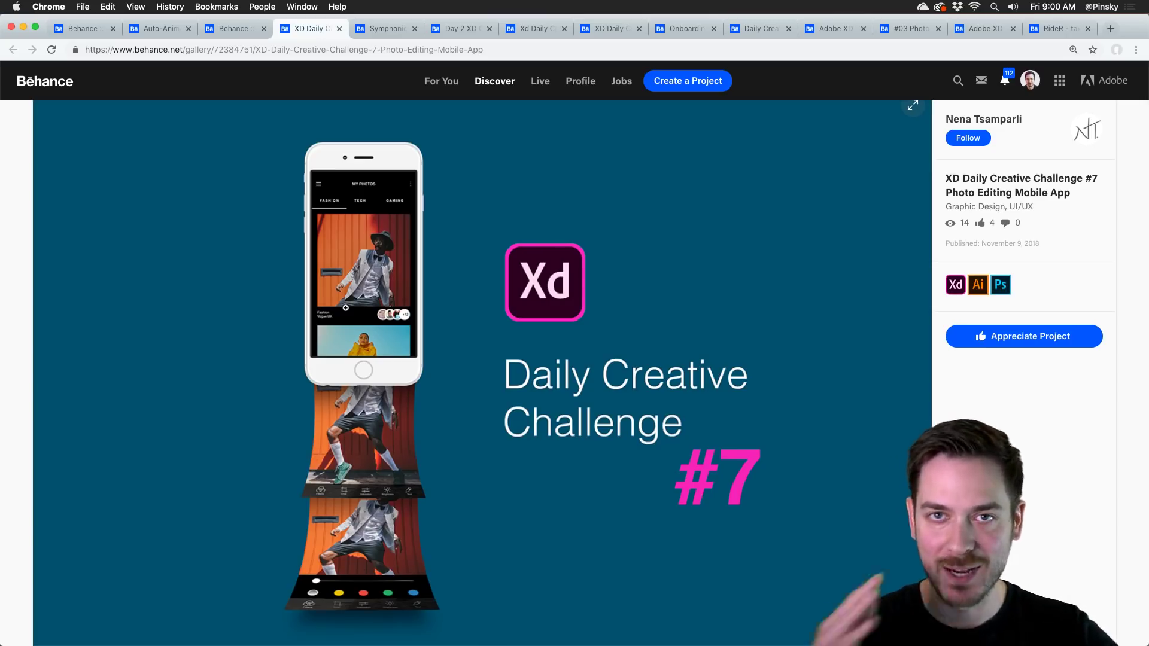
{"action": "scroll", "coordinate": [347, 308], "scroll_direction": "down", "scroll_amount": 2}
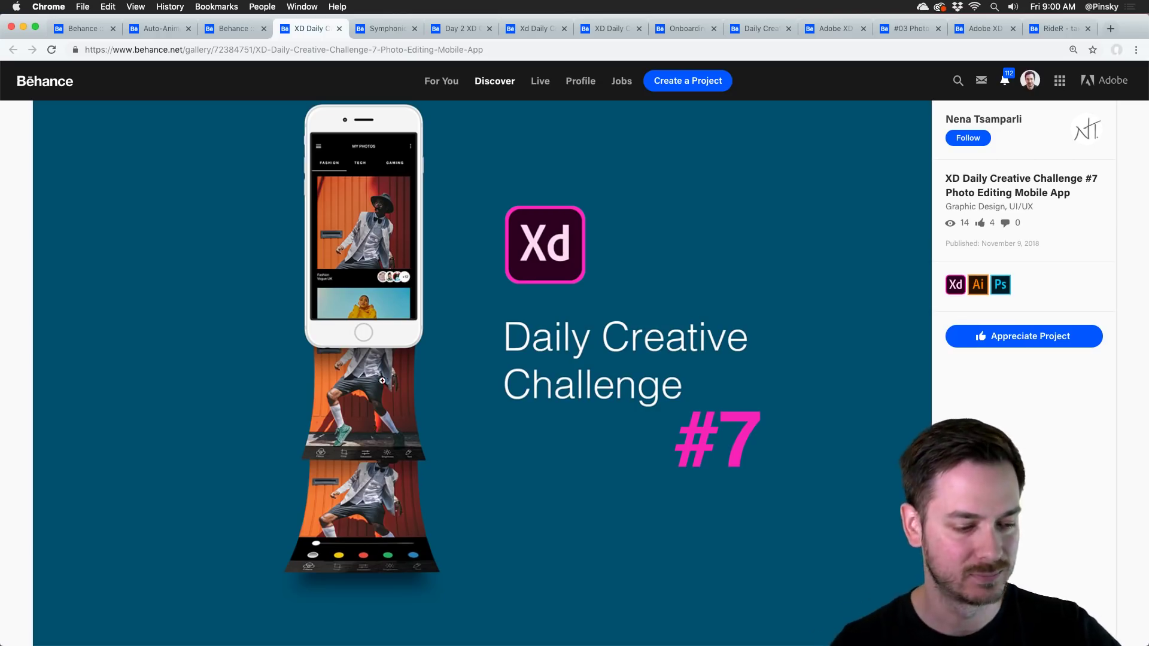
{"action": "scroll", "coordinate": [382, 381], "scroll_direction": "down", "scroll_amount": 10}
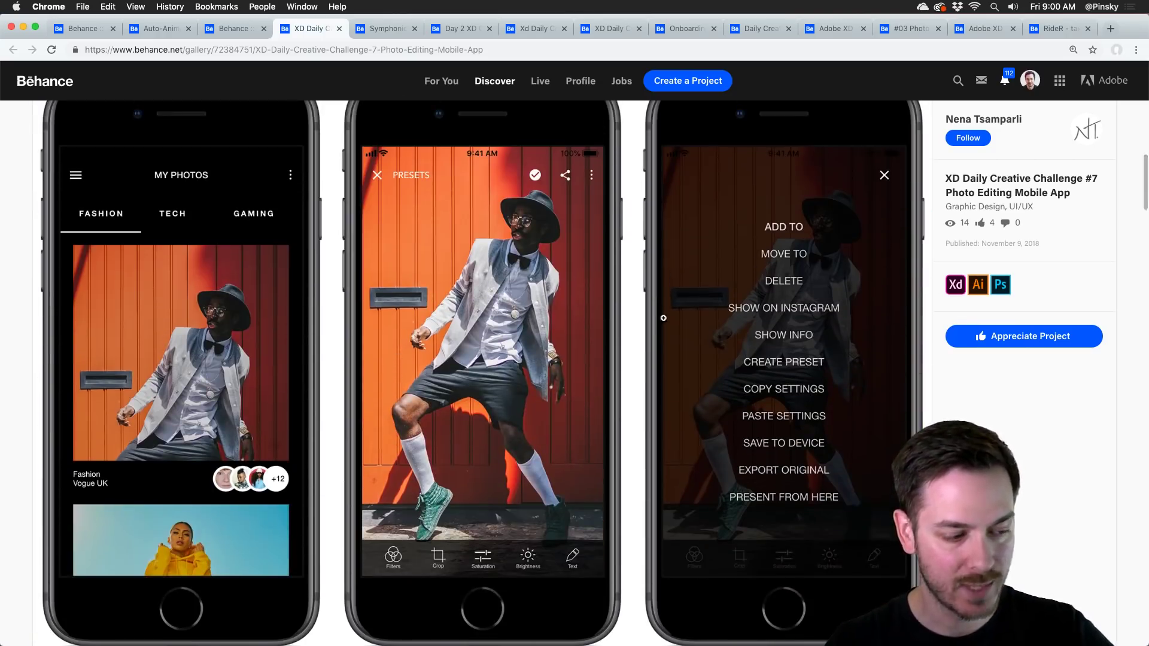
{"action": "scroll", "coordinate": [550, 337], "scroll_direction": "down", "scroll_amount": 1}
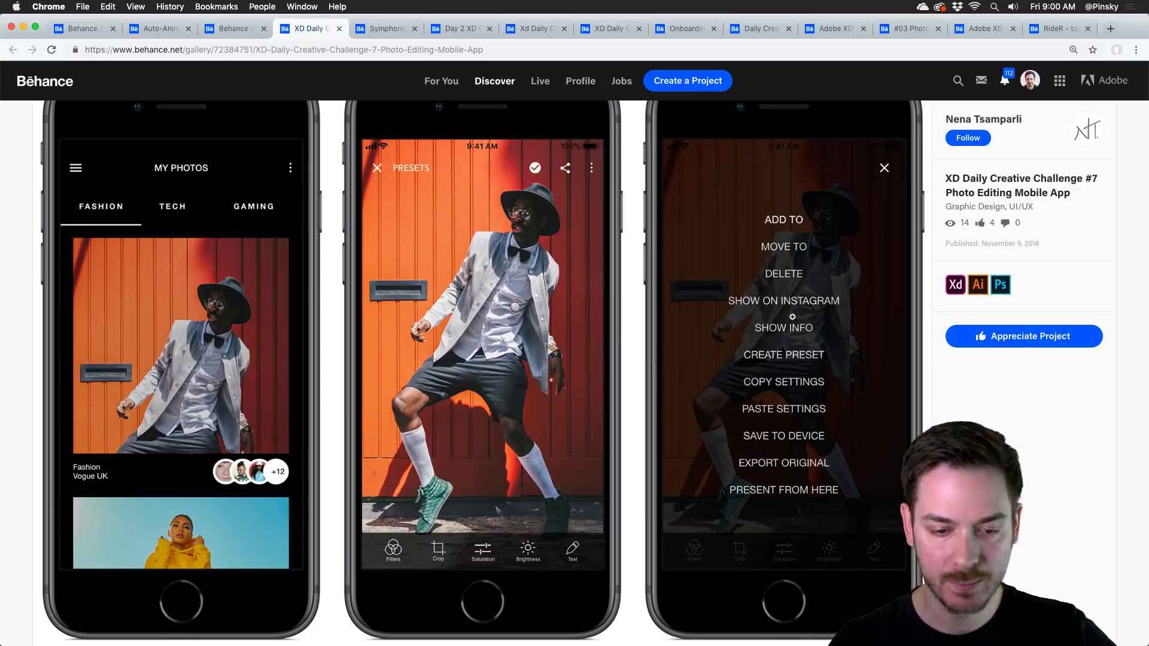
{"action": "scroll", "coordinate": [528, 283], "scroll_direction": "down", "scroll_amount": 10}
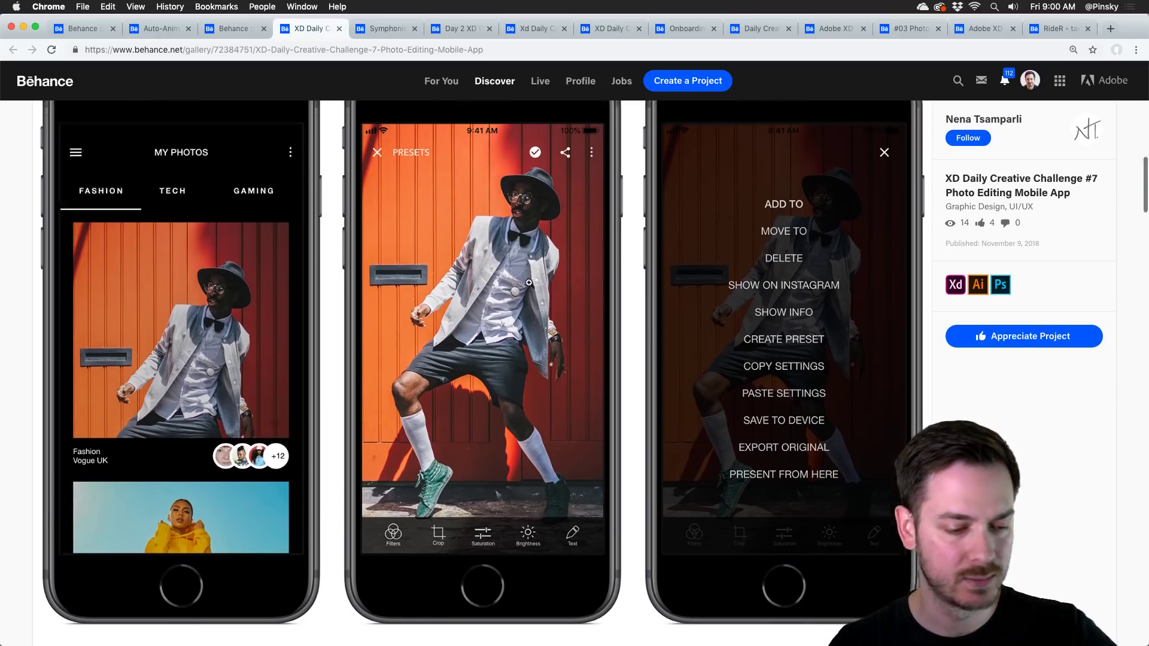
{"action": "scroll", "coordinate": [527, 283], "scroll_direction": "up", "scroll_amount": 2}
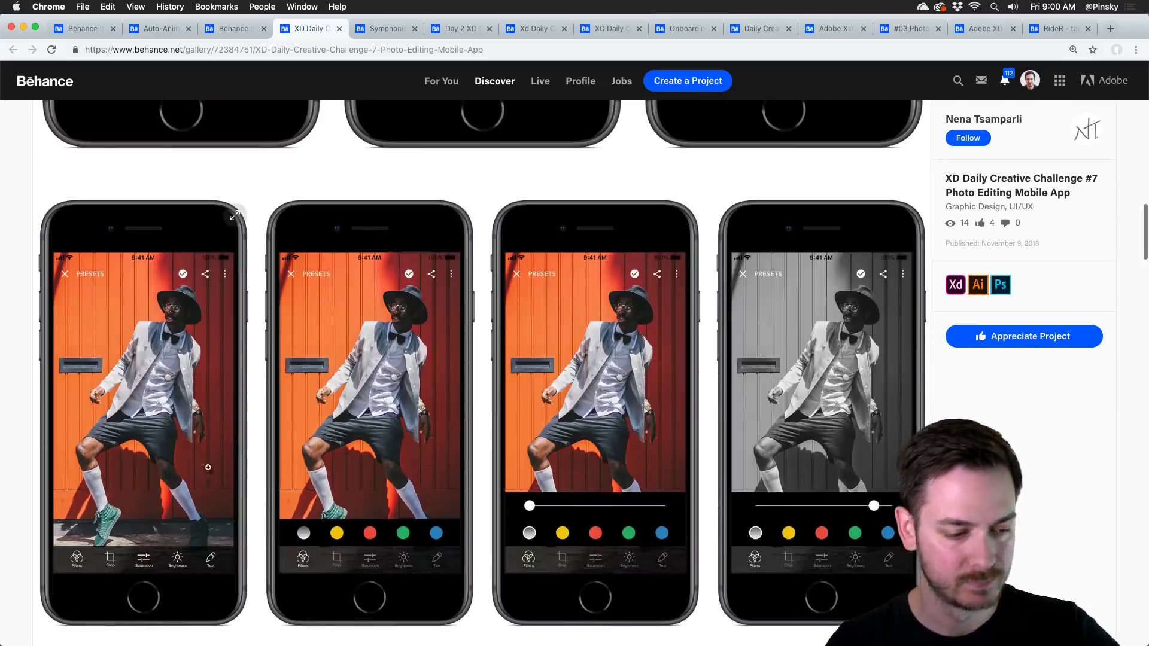
{"action": "scroll", "coordinate": [657, 490], "scroll_direction": "down", "scroll_amount": 10}
{"action": "scroll", "coordinate": [657, 490], "scroll_direction": "down", "scroll_amount": 5}
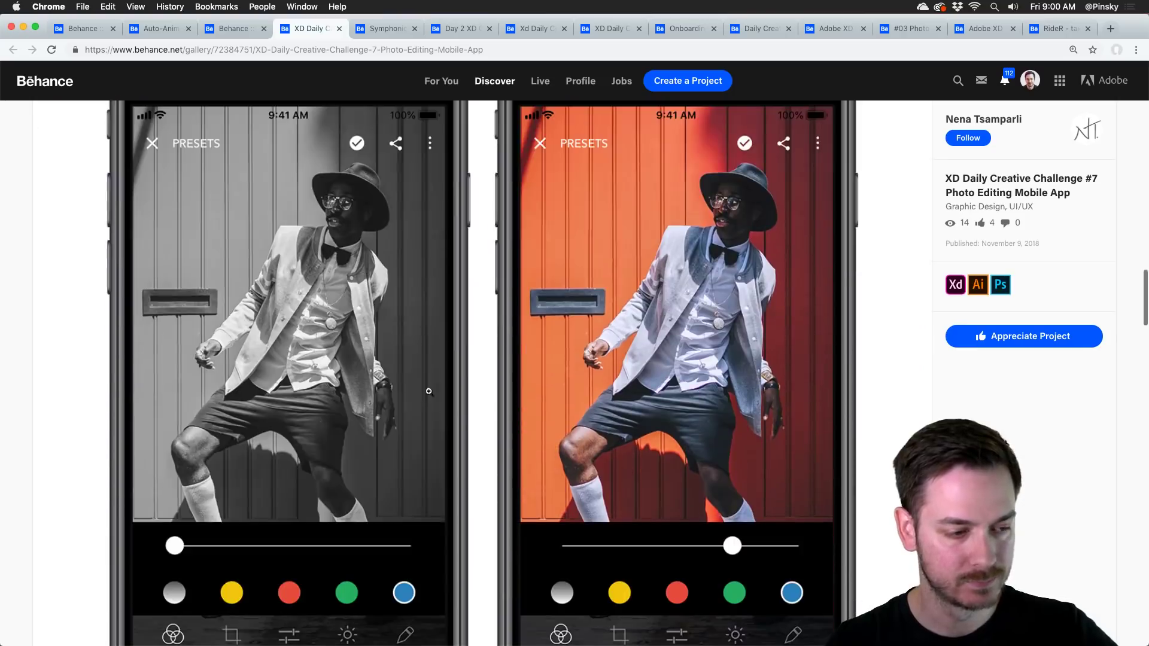
Watch the animated prototype demos of the menu and colour filters in the Photo Editing Mobile App project and close it.
{"action": "scroll", "coordinate": [505, 211], "scroll_direction": "down", "scroll_amount": 20}
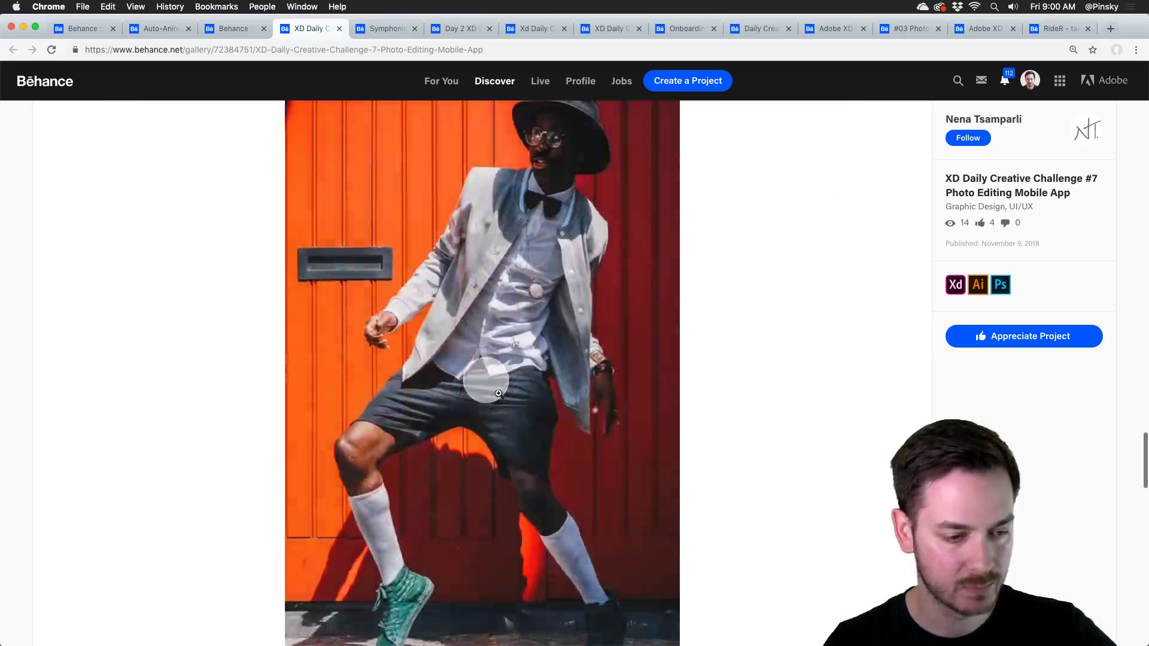
{"action": "scroll", "coordinate": [388, 383], "scroll_direction": "down", "scroll_amount": 5}
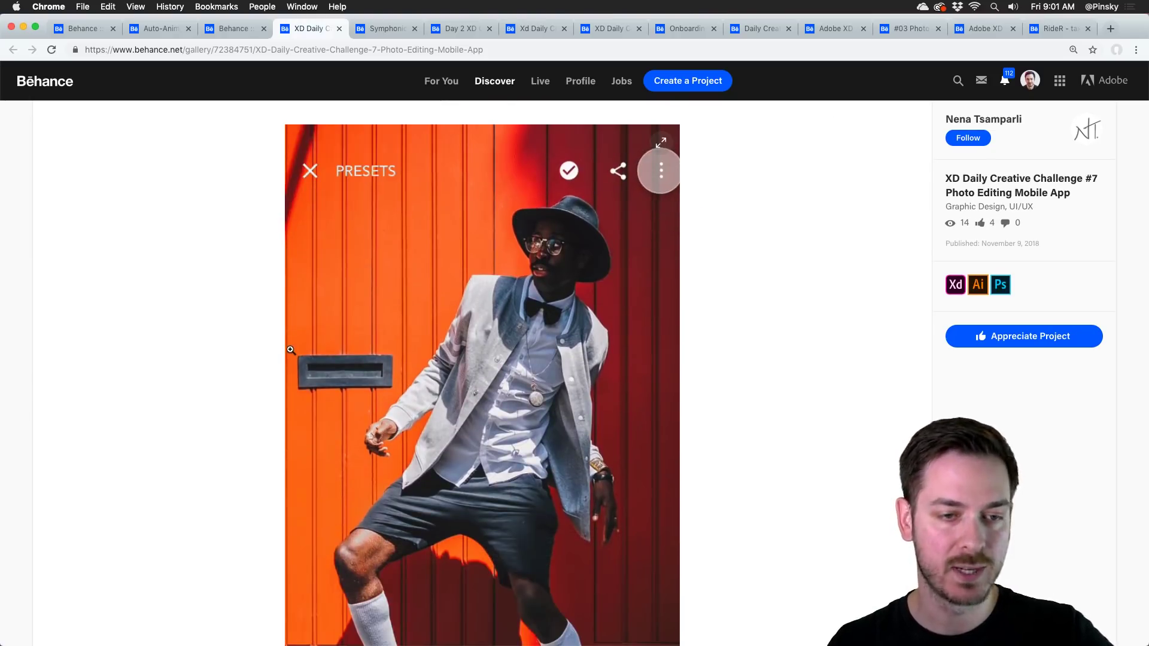
{"action": "scroll", "coordinate": [261, 344], "scroll_direction": "down", "scroll_amount": 8}
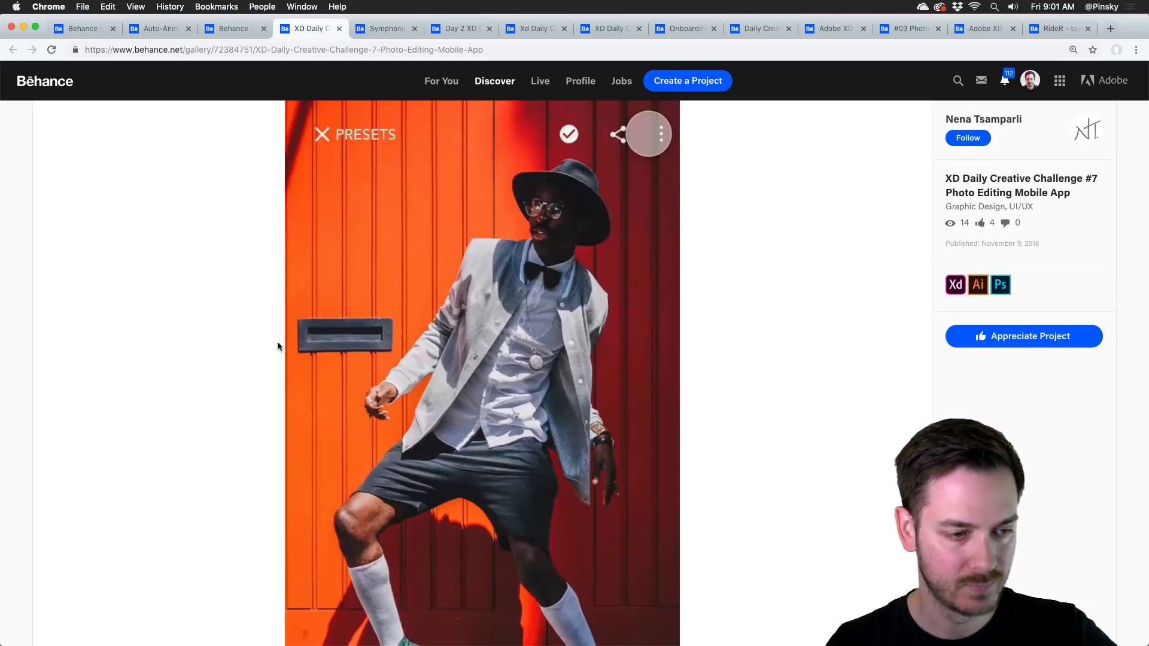
{"action": "scroll", "coordinate": [277, 345], "scroll_direction": "down", "scroll_amount": 20}
{"action": "scroll", "coordinate": [278, 346], "scroll_direction": "up", "scroll_amount": 14}
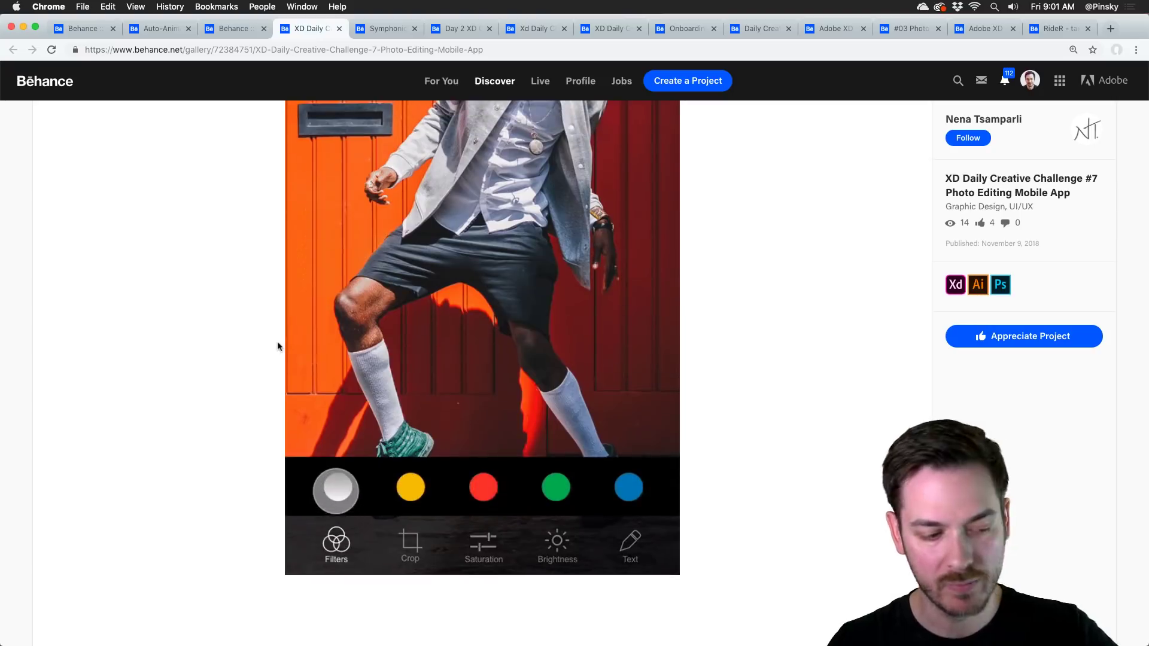
{"action": "scroll", "coordinate": [278, 346], "scroll_direction": "up", "scroll_amount": 2}
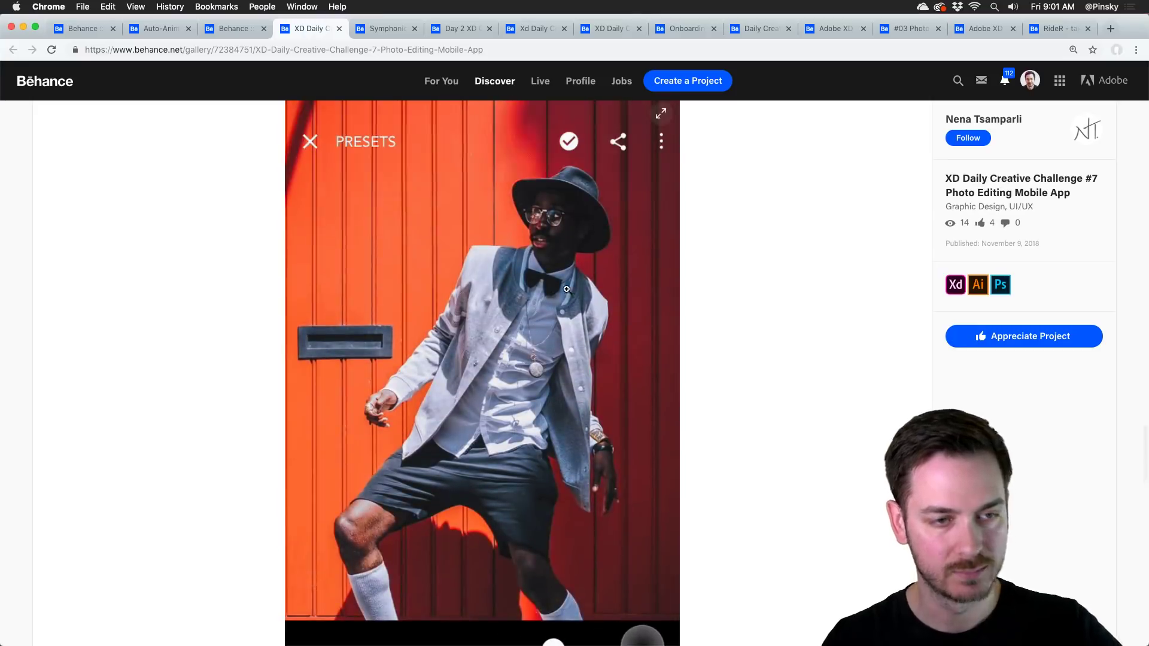
{"action": "left_click", "coordinate": [338, 29]}
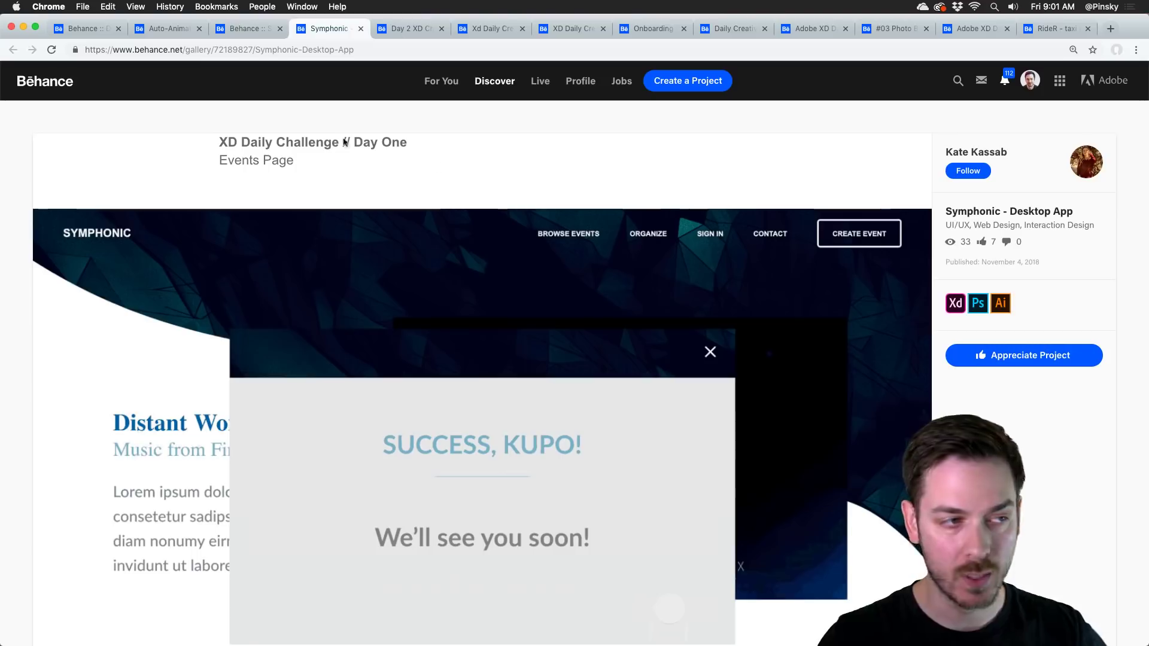
Check the Event Web Page brief on the daily creative challenge page and watch the Symphonic project's ticket registration animation.
{"action": "key", "text": "super+1"}
{"action": "scroll", "coordinate": [341, 283], "scroll_direction": "up", "scroll_amount": 10}
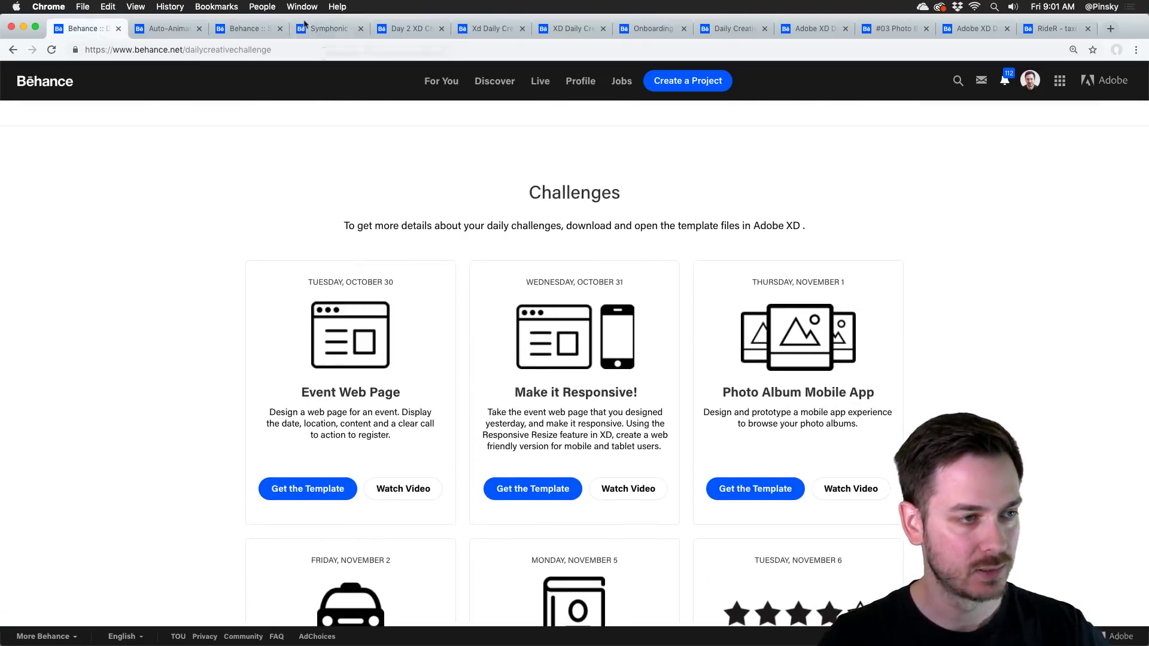
{"action": "left_click", "coordinate": [327, 28]}
{"action": "scroll", "coordinate": [553, 276], "scroll_direction": "down", "scroll_amount": 2}
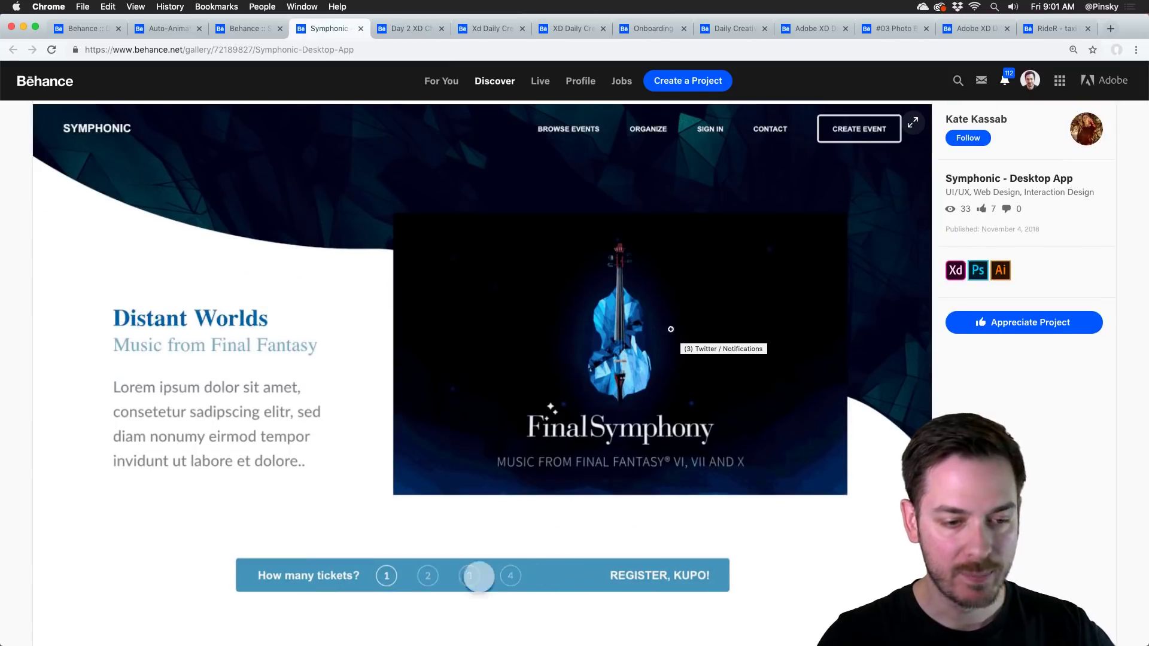
{"action": "scroll", "coordinate": [633, 410], "scroll_direction": "down", "scroll_amount": 2}
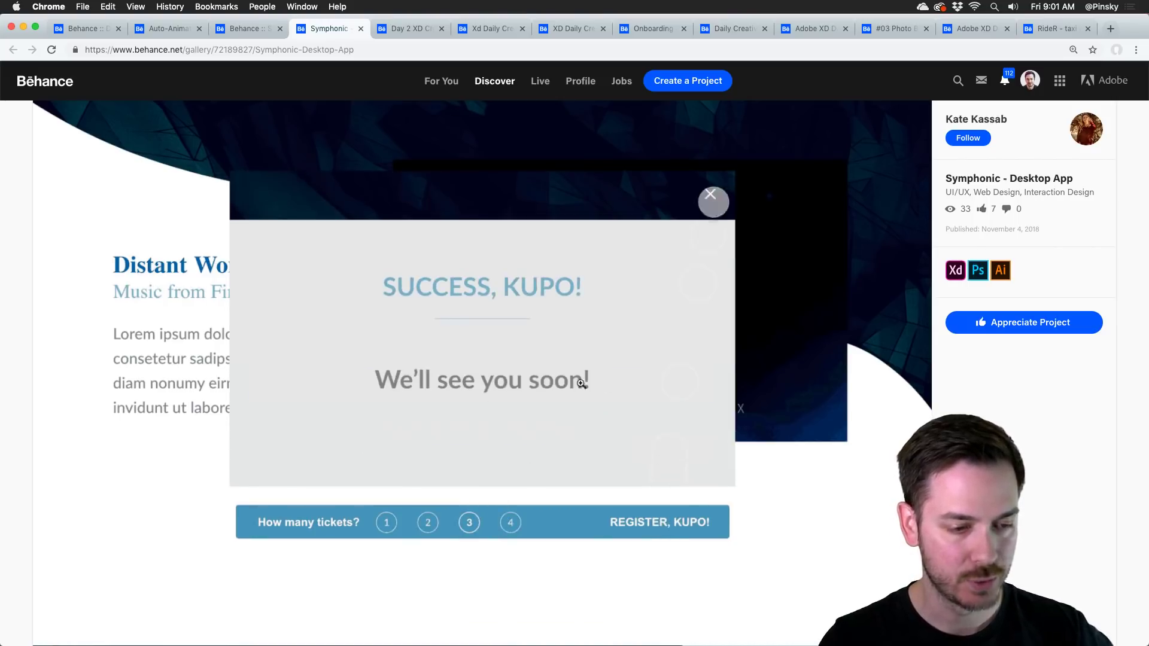
Look through the Symphonic desktop mockup, page layouts and closing description, and close the project.
{"action": "scroll", "coordinate": [744, 403], "scroll_direction": "down", "scroll_amount": 10}
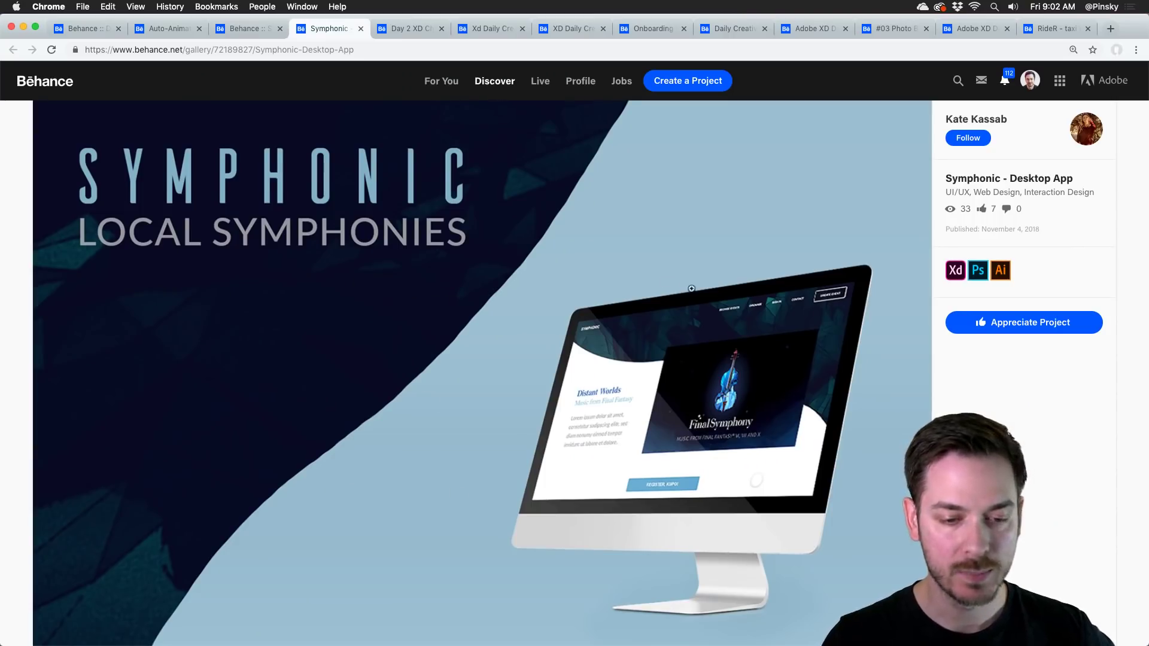
{"action": "scroll", "coordinate": [575, 320], "scroll_direction": "down", "scroll_amount": 1}
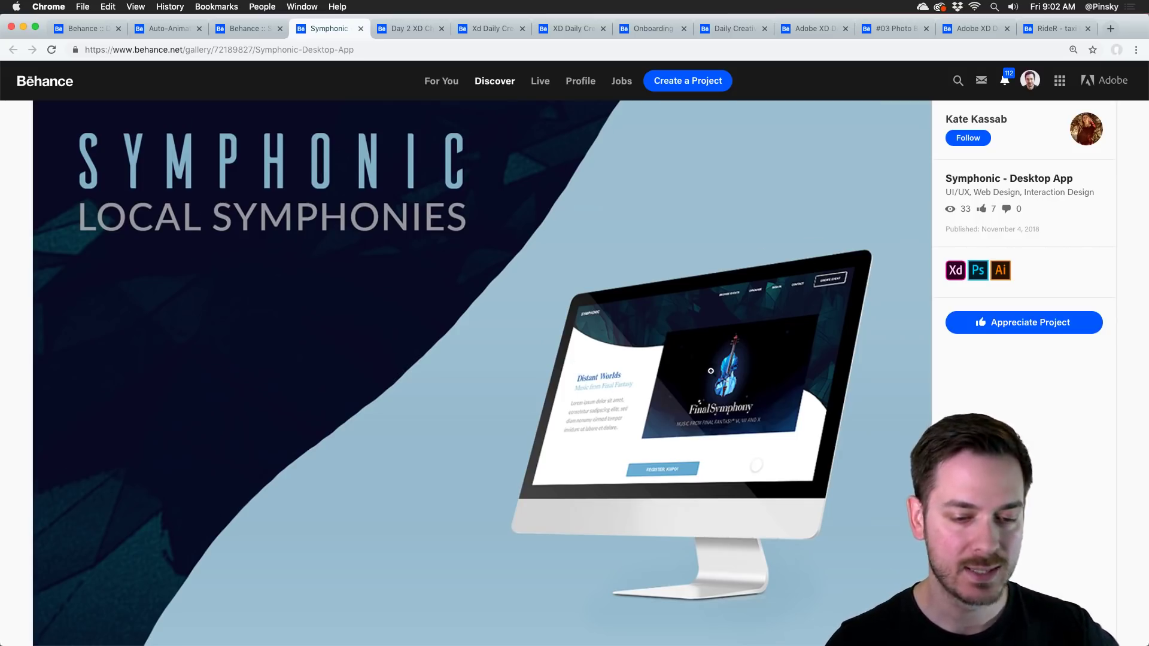
{"action": "scroll", "coordinate": [711, 371], "scroll_direction": "down", "scroll_amount": 5}
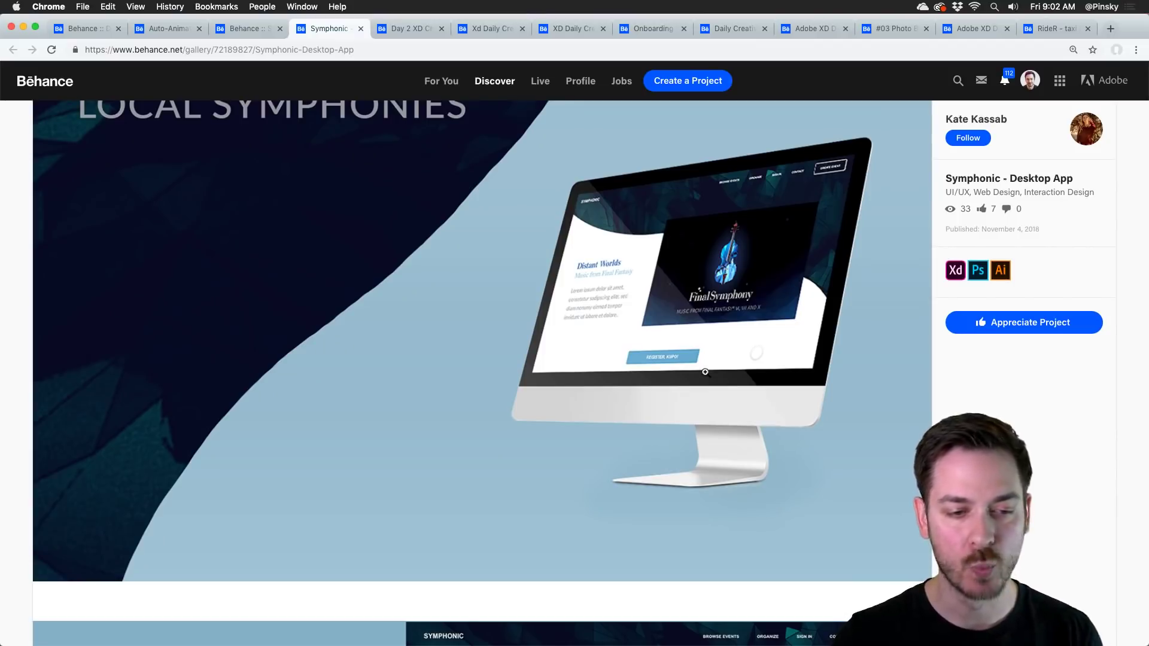
{"action": "scroll", "coordinate": [705, 371], "scroll_direction": "down", "scroll_amount": 20}
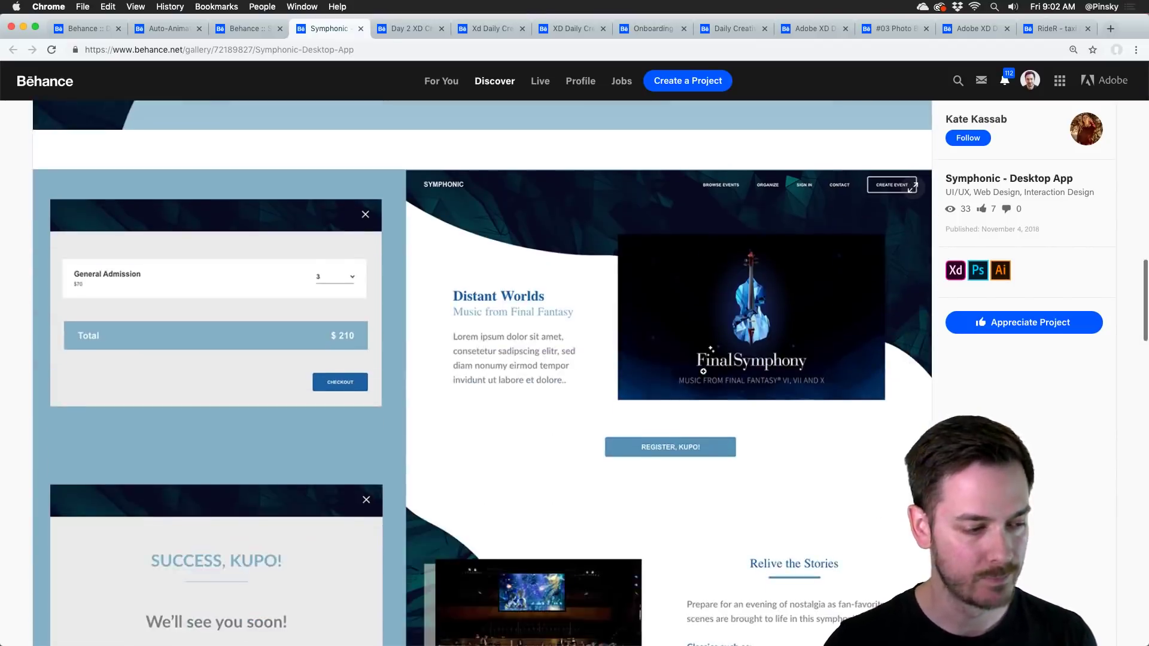
{"action": "scroll", "coordinate": [512, 315], "scroll_direction": "down", "scroll_amount": 15}
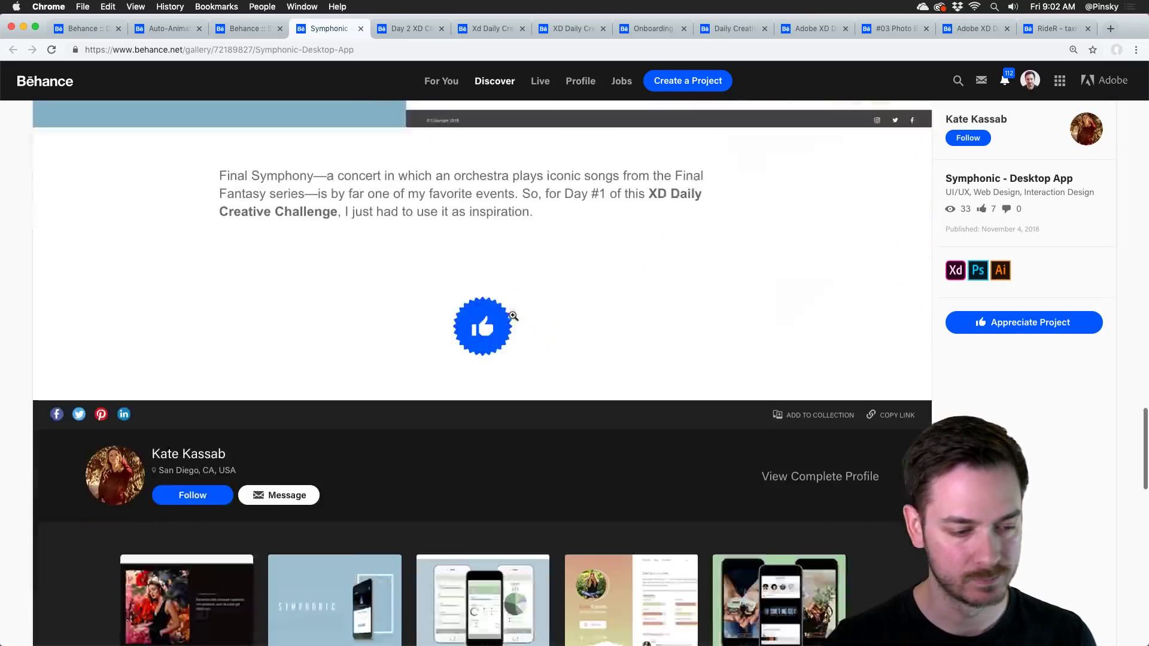
{"action": "scroll", "coordinate": [512, 316], "scroll_direction": "up", "scroll_amount": 5}
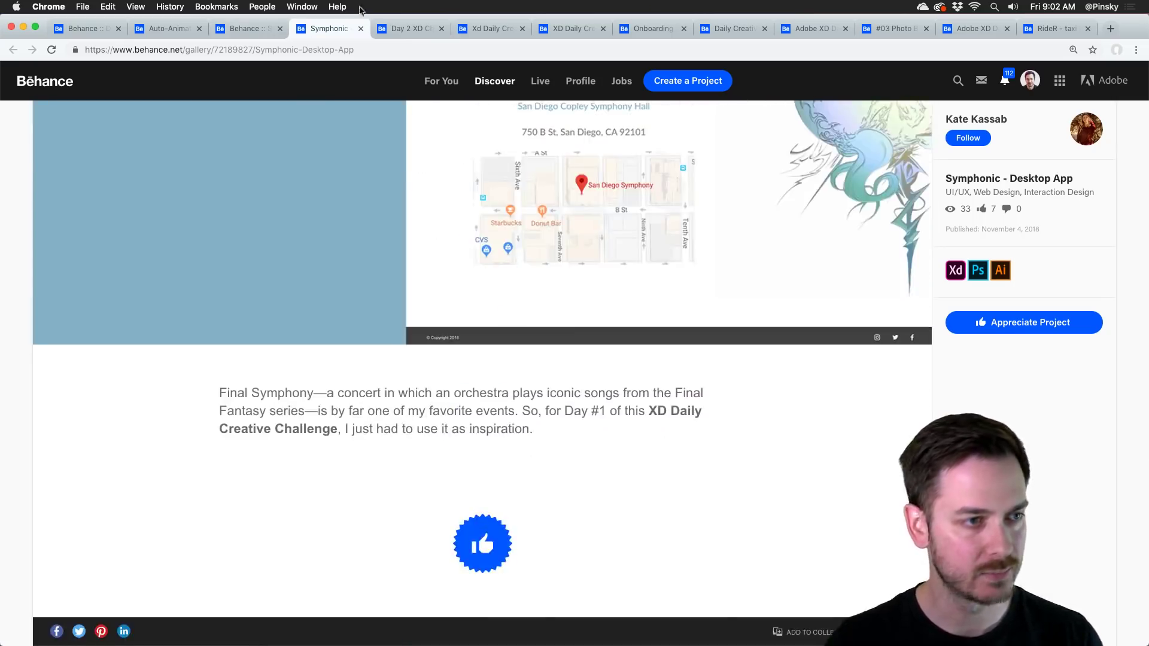
{"action": "left_click", "coordinate": [360, 29]}
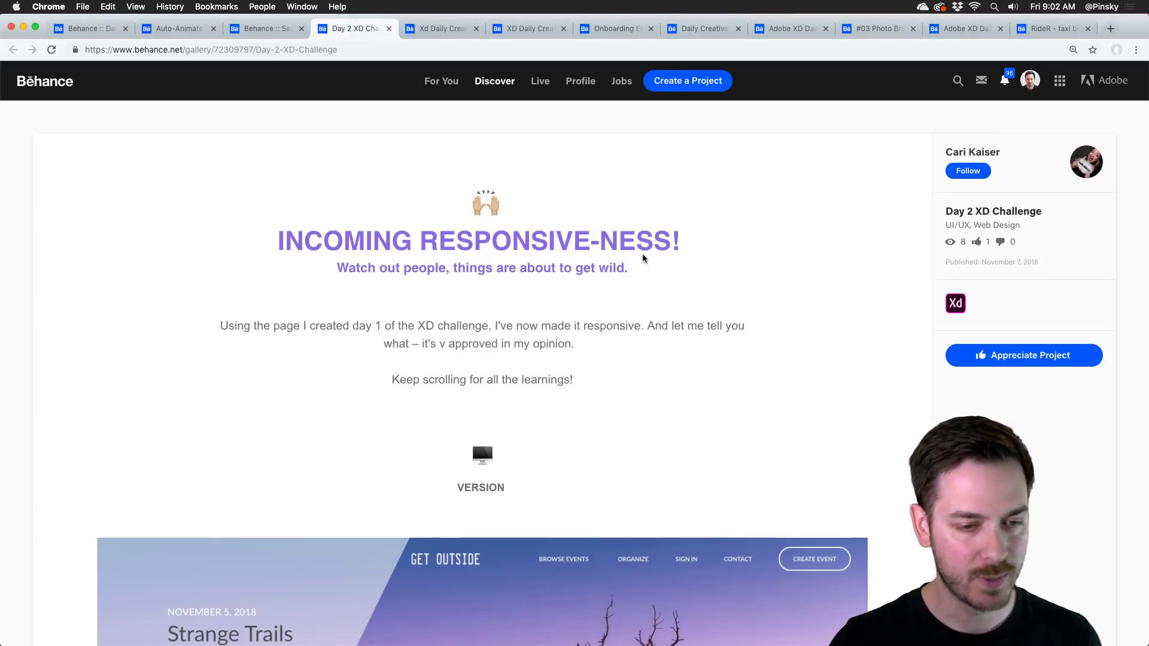
Examine the introduction and the desktop hero section of the Day 2 XD Challenge project's Get Outside event page.
{"action": "scroll", "coordinate": [640, 258], "scroll_direction": "down", "scroll_amount": 5}
{"action": "scroll", "coordinate": [561, 242], "scroll_direction": "up", "scroll_amount": 3}
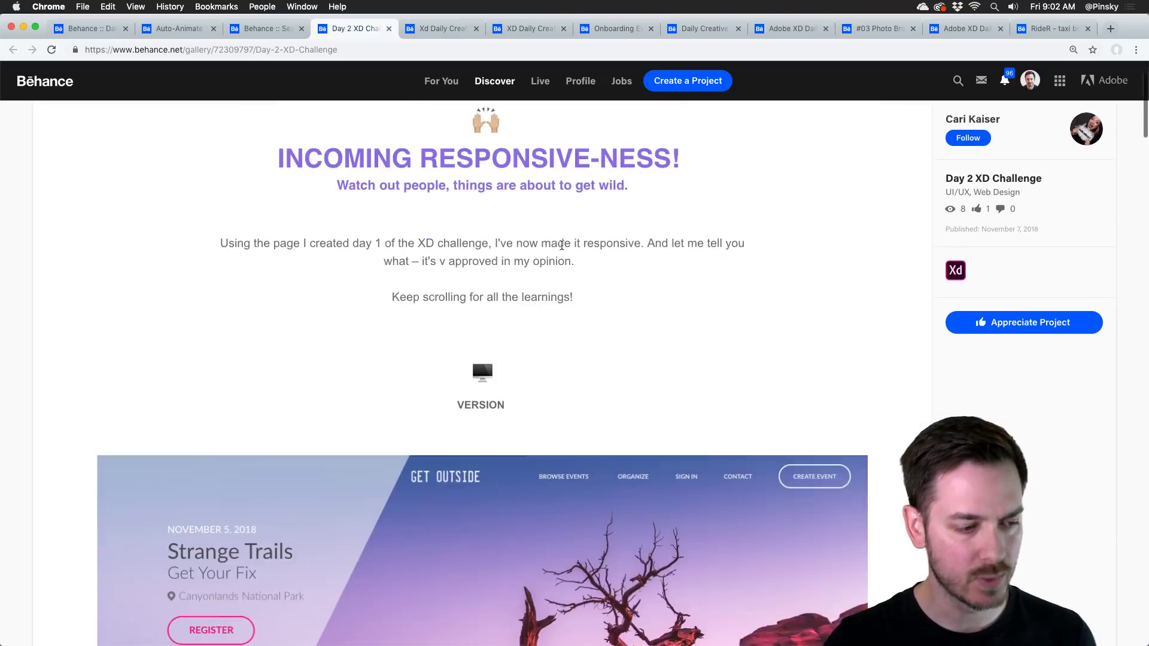
{"action": "scroll", "coordinate": [317, 243], "scroll_direction": "down", "scroll_amount": 8}
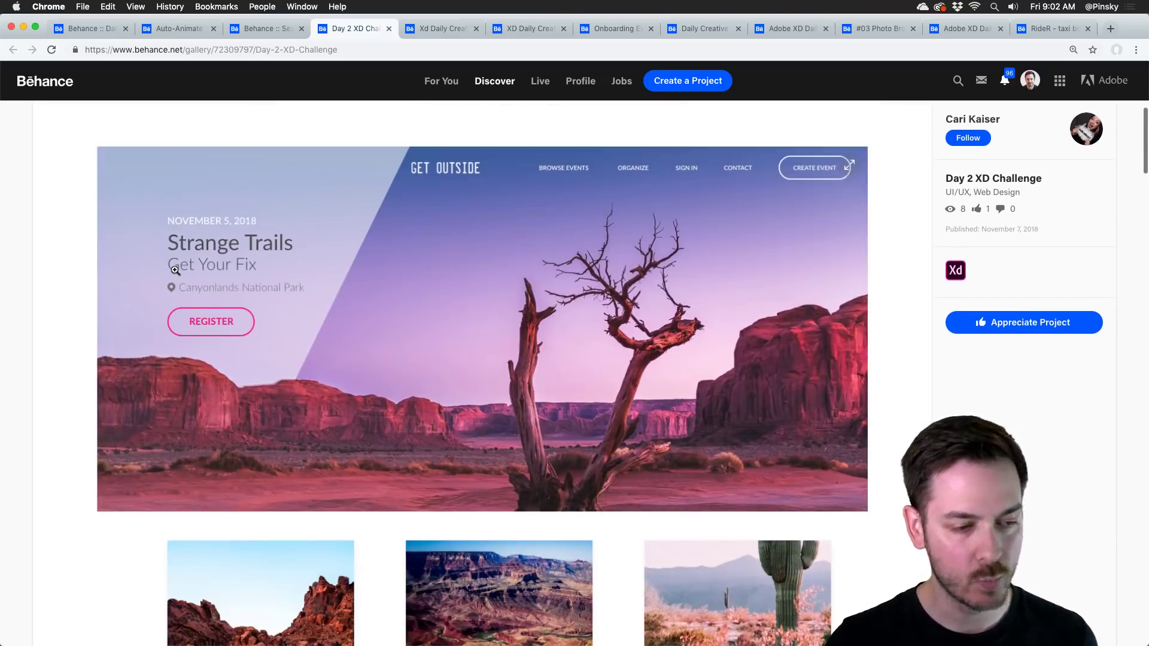
{"action": "scroll", "coordinate": [48, 281], "scroll_direction": "down", "scroll_amount": 4}
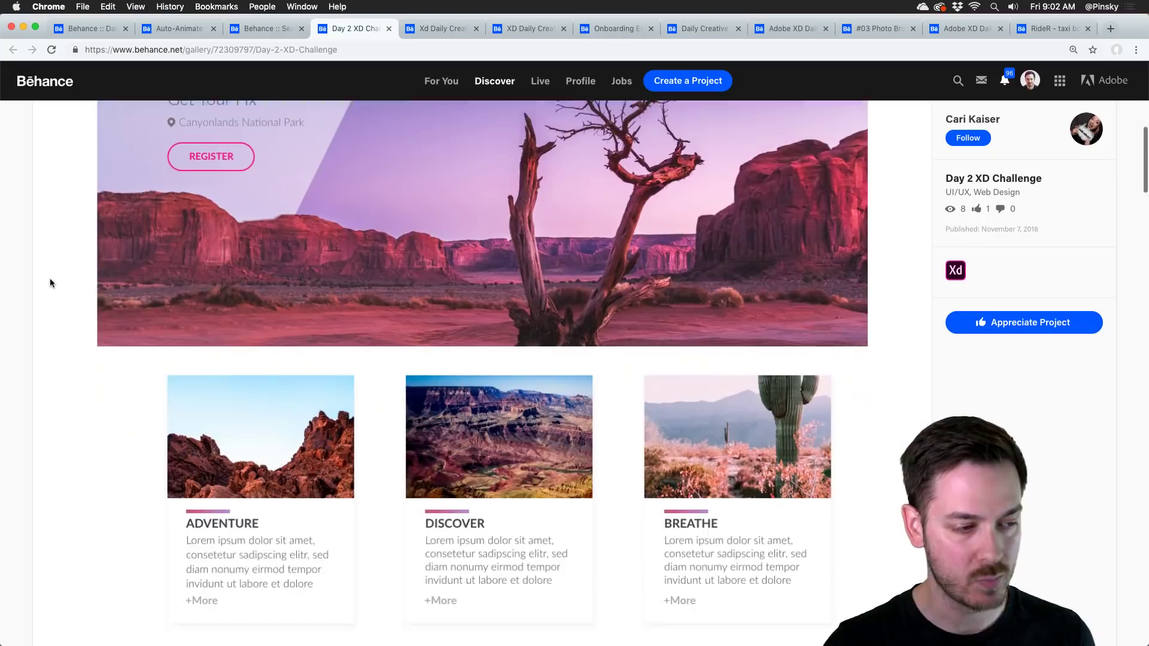
{"action": "scroll", "coordinate": [48, 281], "scroll_direction": "up", "scroll_amount": 3}
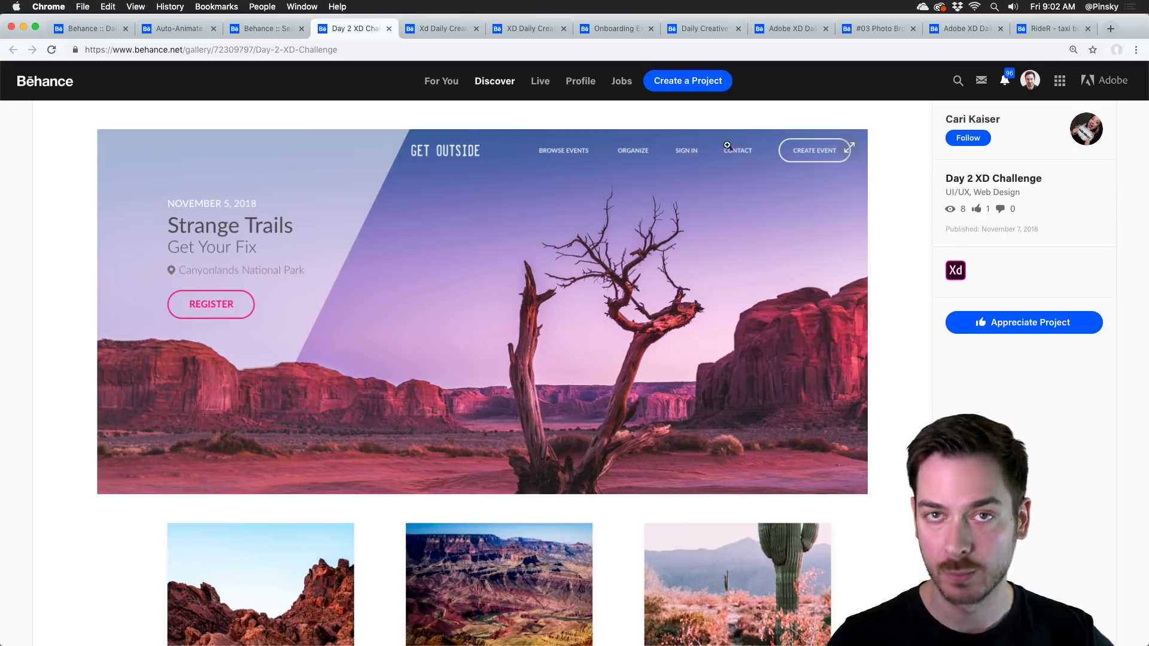
{"action": "scroll", "coordinate": [727, 145], "scroll_direction": "down", "scroll_amount": 1}
{"action": "scroll", "coordinate": [727, 145], "scroll_direction": "up", "scroll_amount": 1}
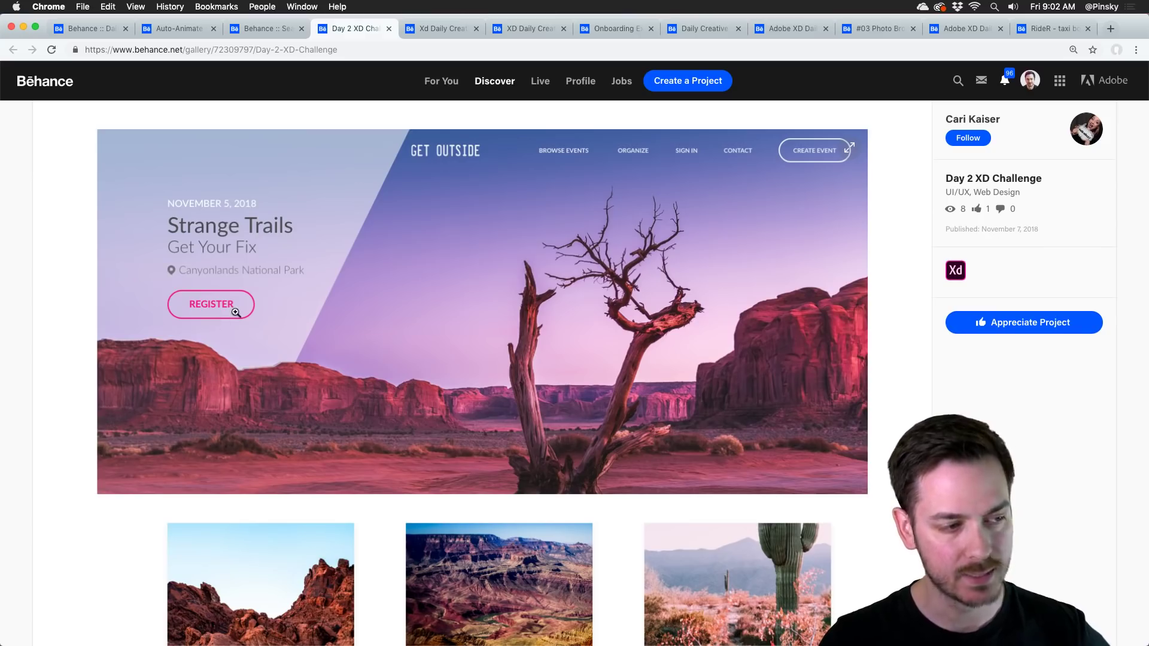
Look through the desktop version's Adventure, Discover and Breathe cards, map and event details.
{"action": "scroll", "coordinate": [233, 312], "scroll_direction": "down", "scroll_amount": 5}
{"action": "scroll", "coordinate": [236, 312], "scroll_direction": "down", "scroll_amount": 1}
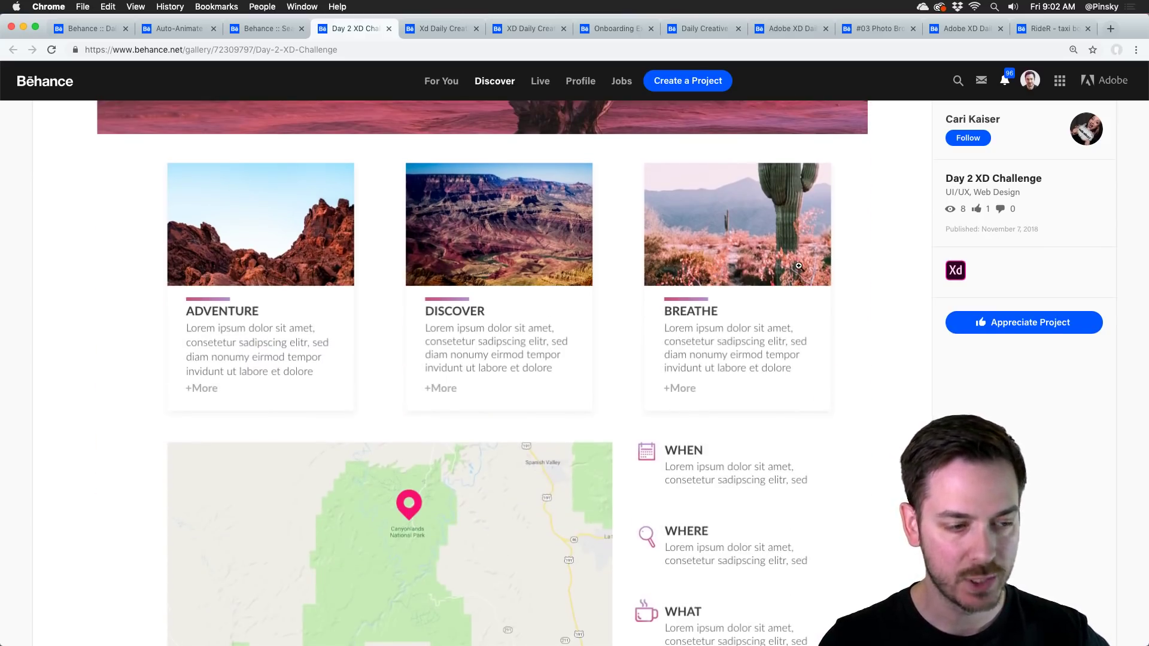
{"action": "scroll", "coordinate": [799, 265], "scroll_direction": "down", "scroll_amount": 5}
{"action": "scroll", "coordinate": [805, 269], "scroll_direction": "up", "scroll_amount": 1}
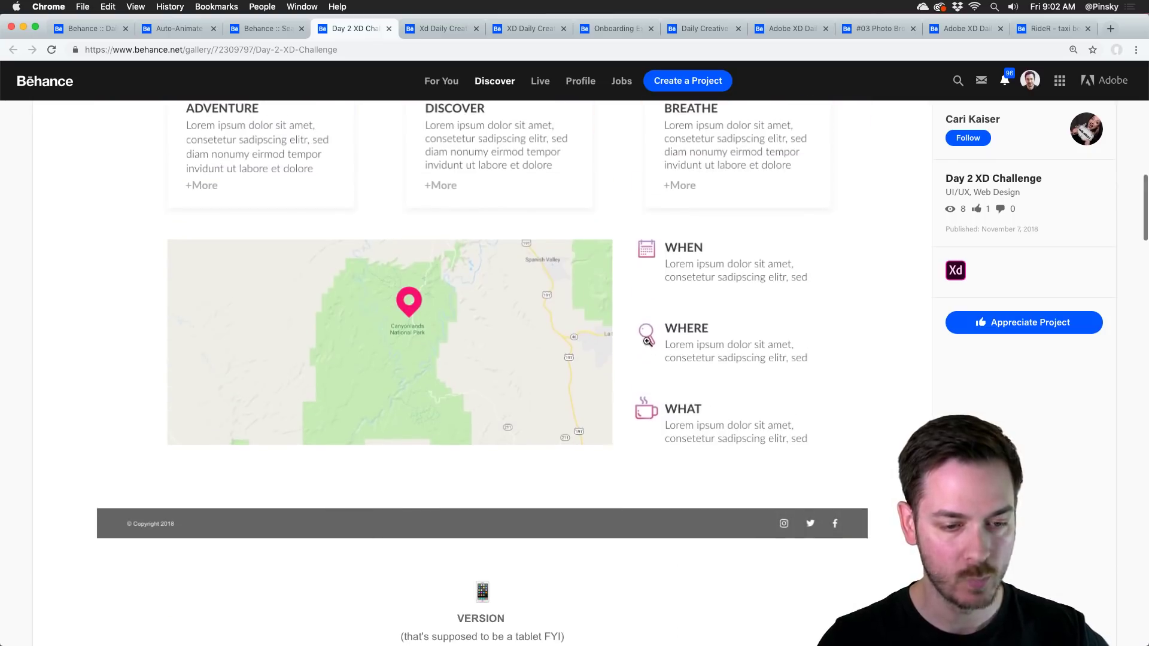
{"action": "scroll", "coordinate": [862, 368], "scroll_direction": "up", "scroll_amount": 1}
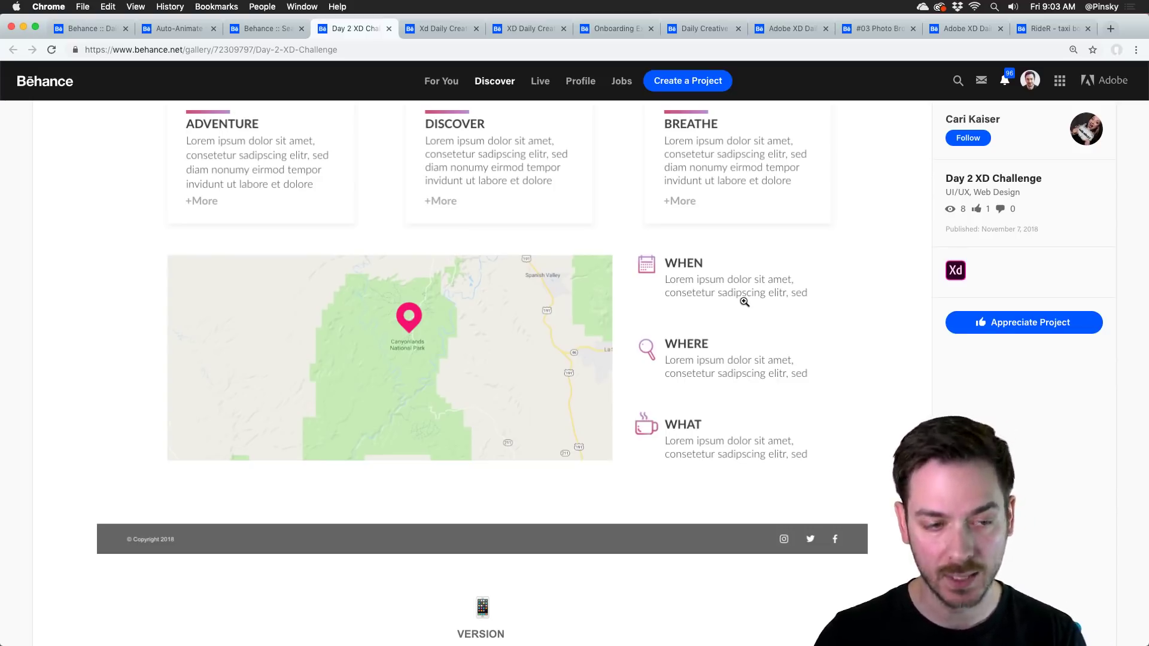
{"action": "scroll", "coordinate": [744, 301], "scroll_direction": "up", "scroll_amount": 3}
Compare the tablet version's header and hero layout with the desktop version of the Get Outside page.
{"action": "scroll", "coordinate": [740, 303], "scroll_direction": "down", "scroll_amount": 10}
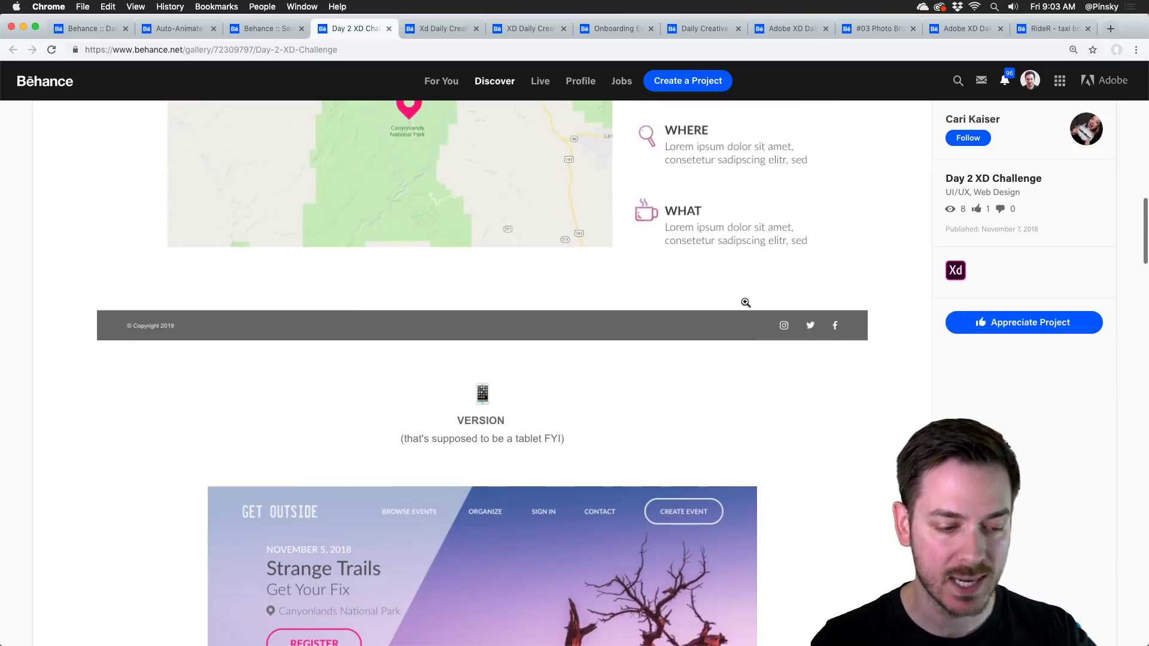
{"action": "scroll", "coordinate": [756, 302], "scroll_direction": "down", "scroll_amount": 3}
{"action": "scroll", "coordinate": [766, 300], "scroll_direction": "up", "scroll_amount": 1}
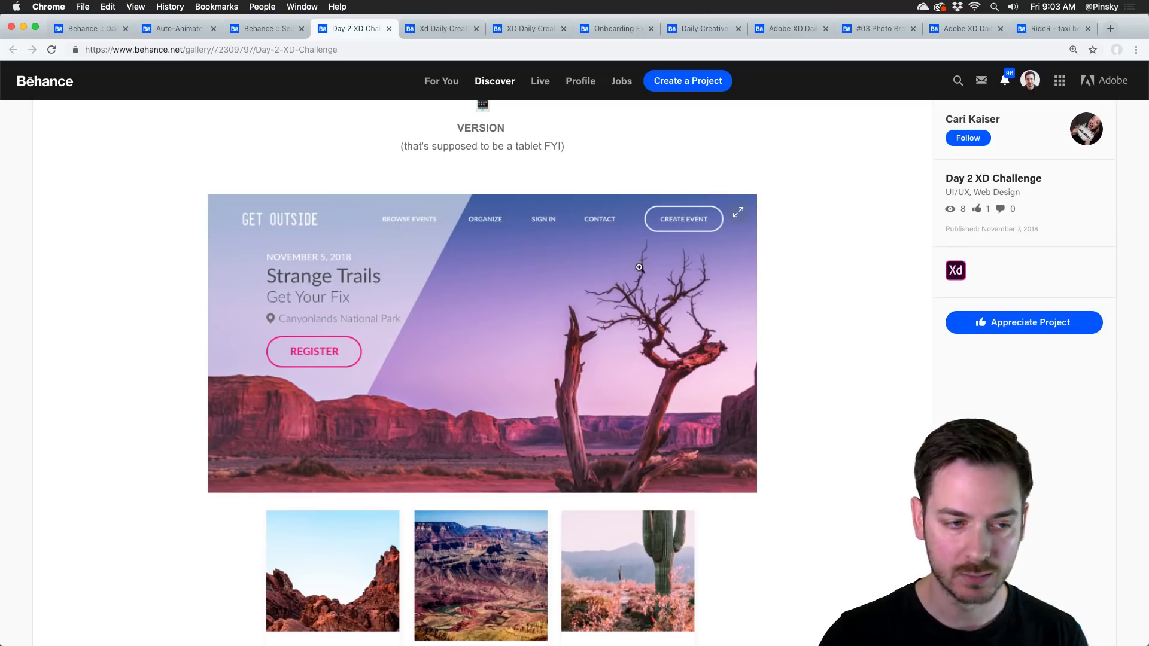
{"action": "scroll", "coordinate": [308, 227], "scroll_direction": "up", "scroll_amount": 1}
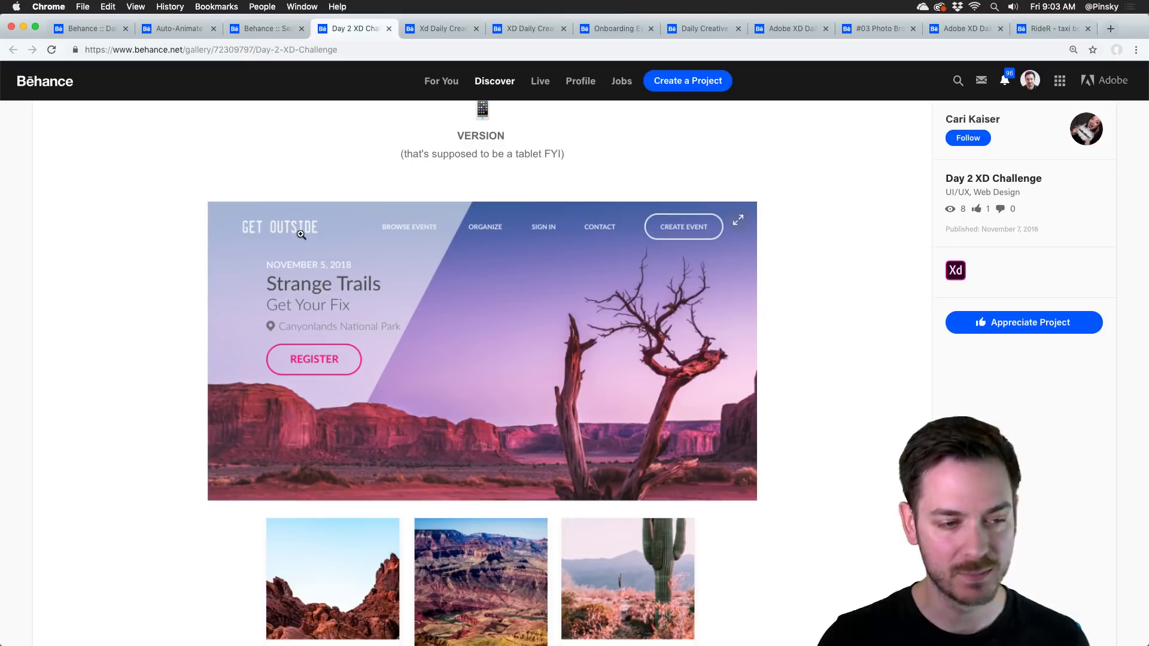
{"action": "scroll", "coordinate": [357, 241], "scroll_direction": "up", "scroll_amount": 15}
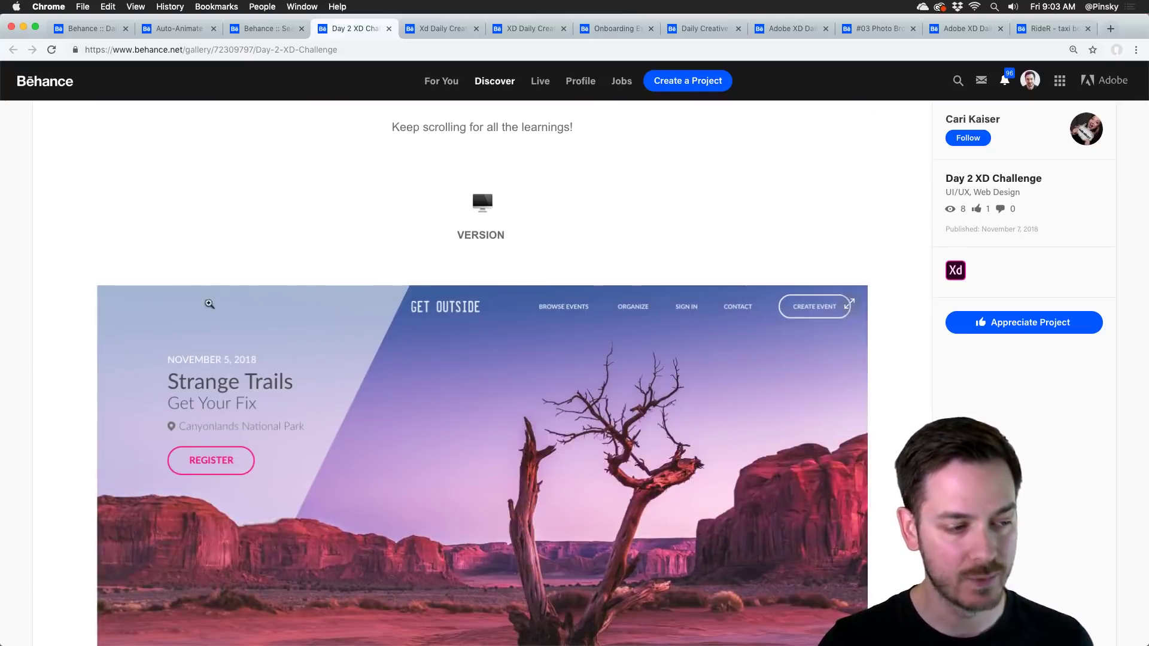
{"action": "scroll", "coordinate": [227, 326], "scroll_direction": "down", "scroll_amount": 15}
{"action": "scroll", "coordinate": [237, 329], "scroll_direction": "down", "scroll_amount": 7}
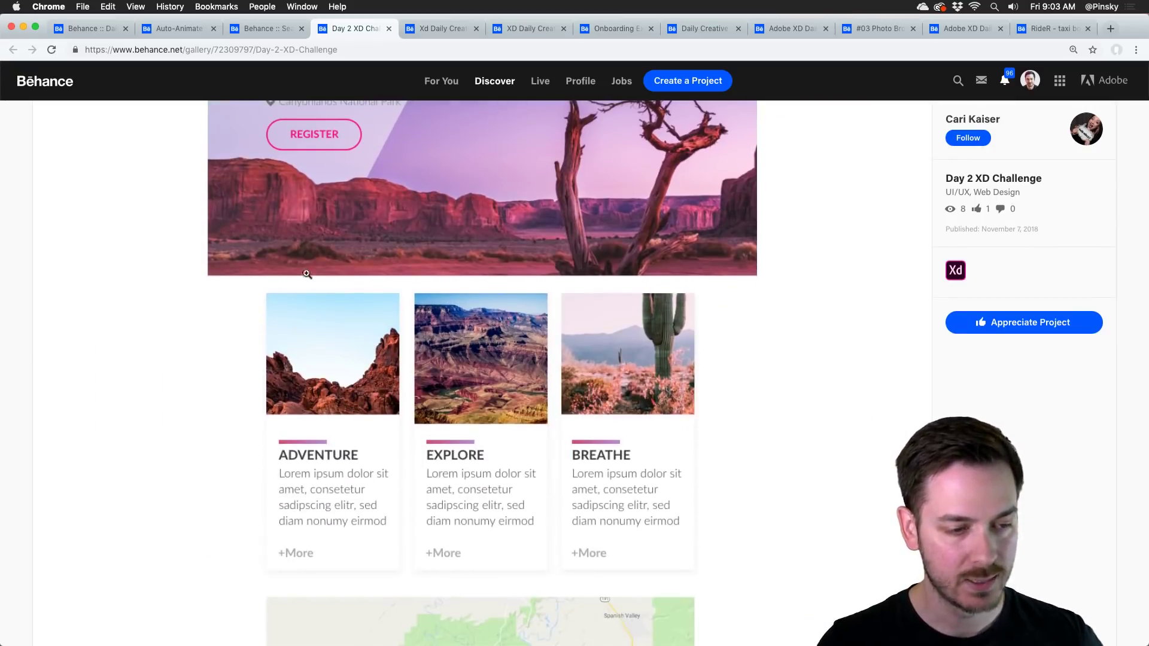
{"action": "scroll", "coordinate": [324, 316], "scroll_direction": "up", "scroll_amount": 3}
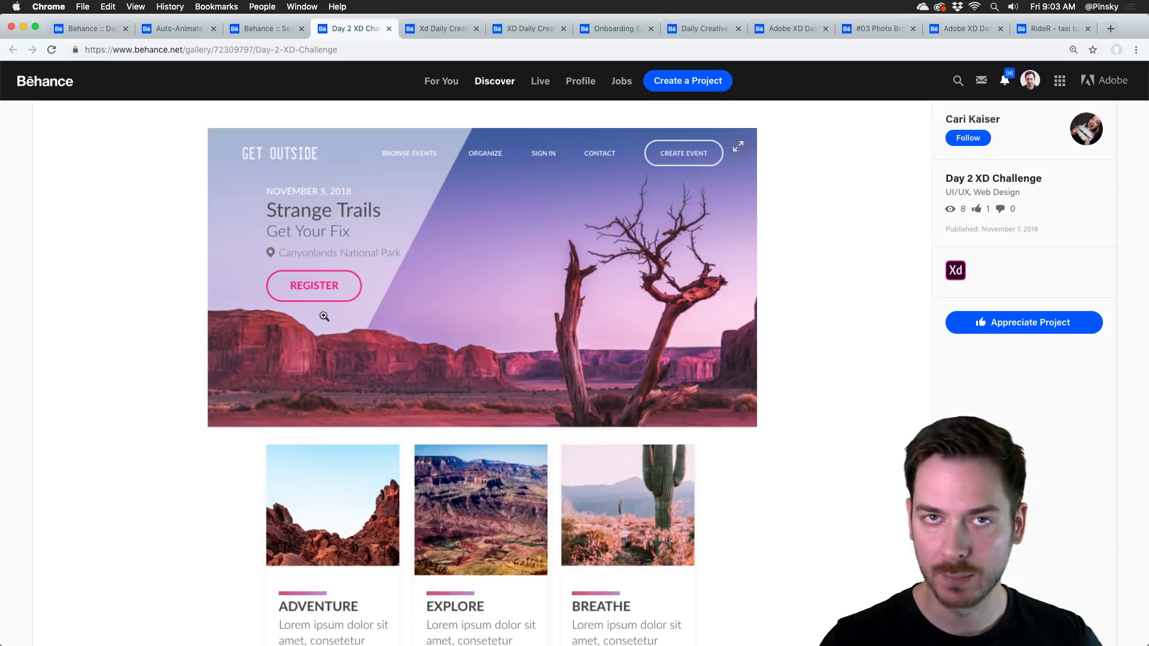
View the rest of the tablet layout, watch the mobile version's registration prototype video enlarged, and close the enlarged view.
{"action": "scroll", "coordinate": [516, 301], "scroll_direction": "down", "scroll_amount": 15}
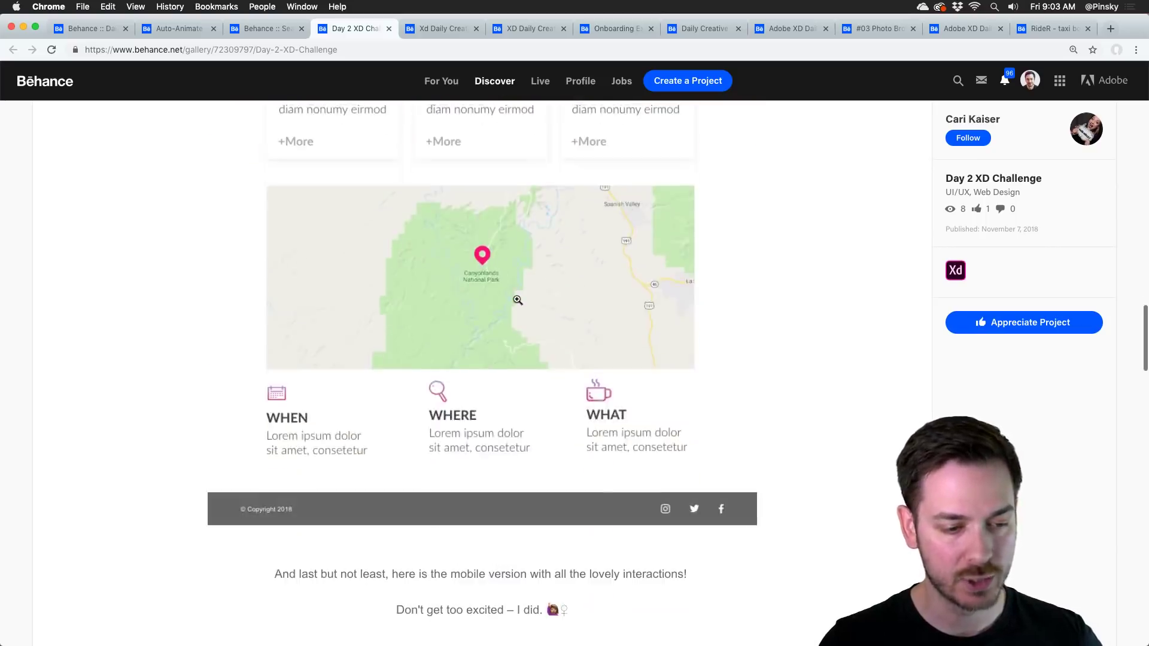
{"action": "scroll", "coordinate": [517, 301], "scroll_direction": "down", "scroll_amount": 5}
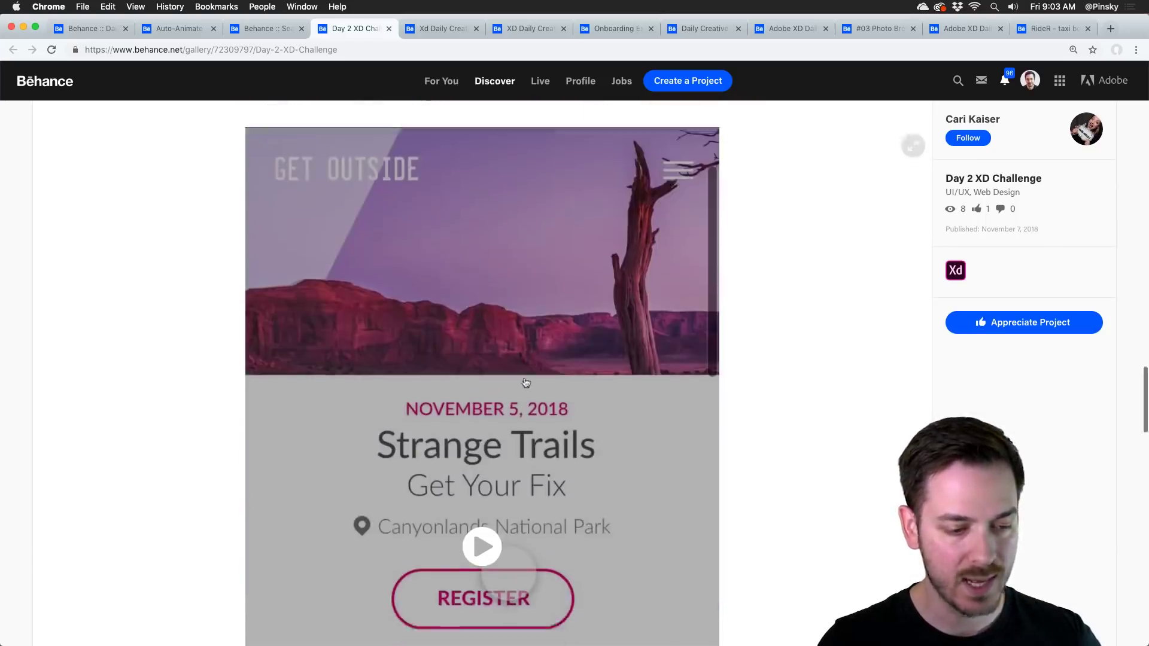
{"action": "left_click", "coordinate": [243, 408]}
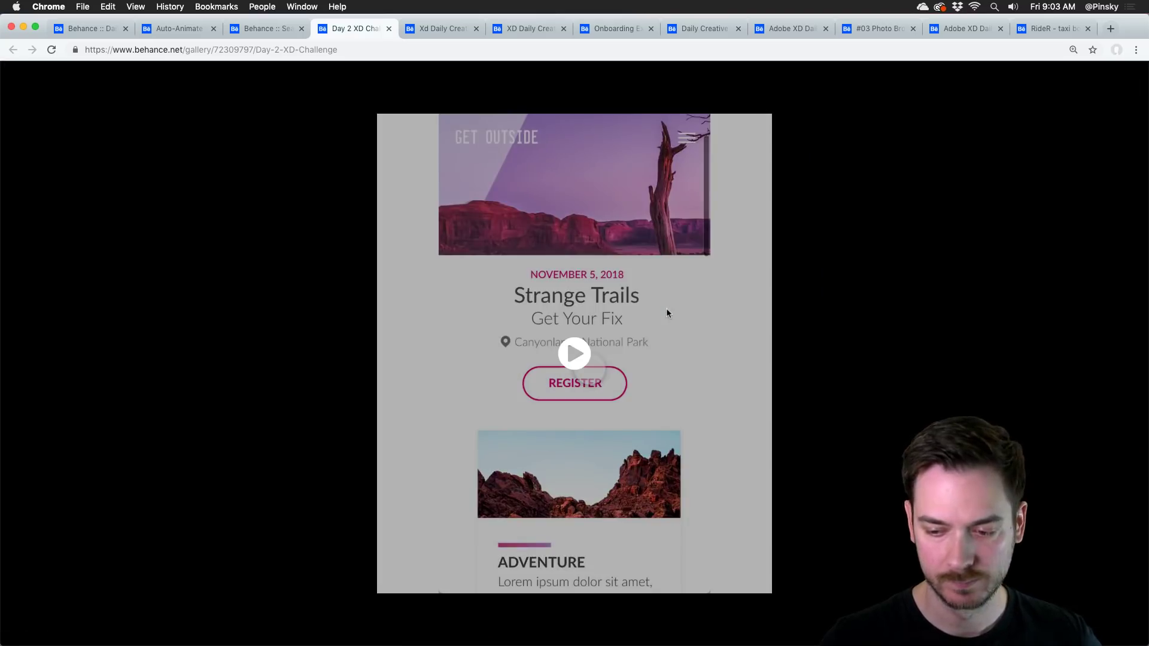
{"action": "left_click", "coordinate": [568, 349]}
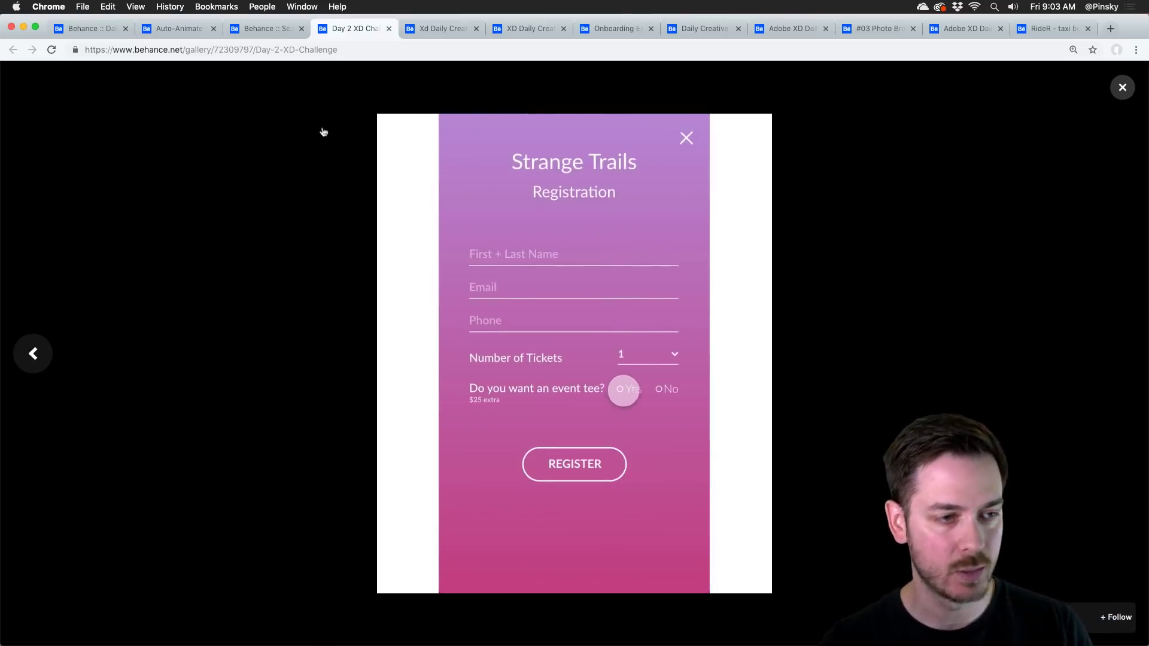
{"action": "left_click", "coordinate": [1123, 88]}
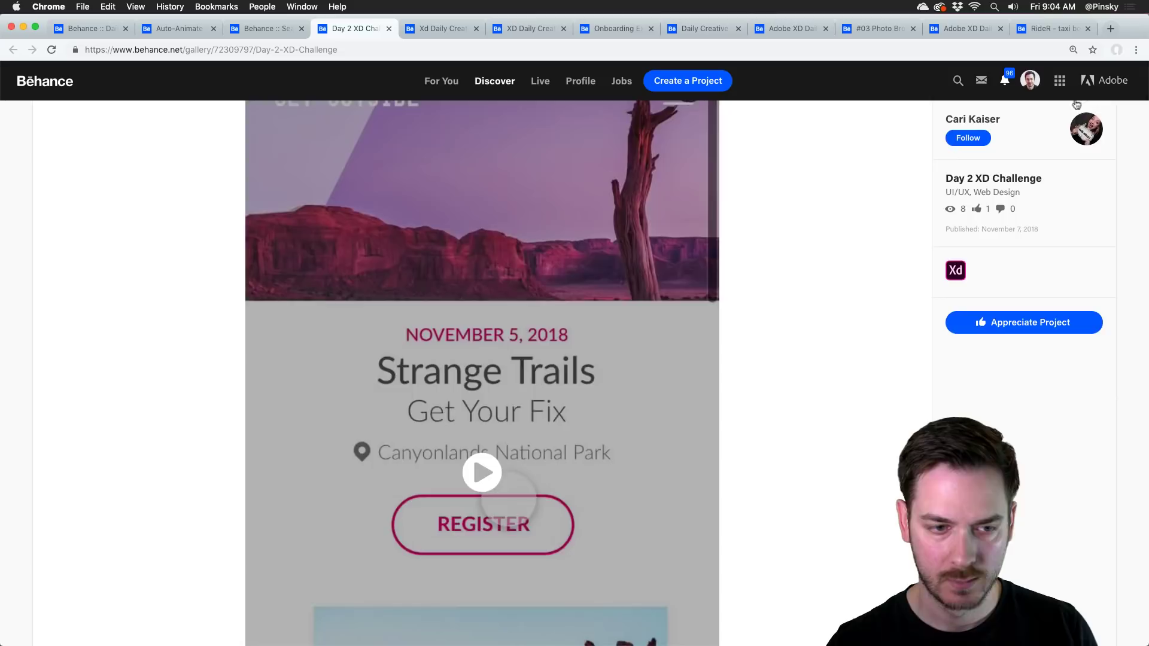
Review the Get Outside desktop layout again from the hero image to the map section, and close the project.
{"action": "scroll", "coordinate": [748, 215], "scroll_direction": "up", "scroll_amount": 15}
{"action": "scroll", "coordinate": [598, 209], "scroll_direction": "down", "scroll_amount": 5}
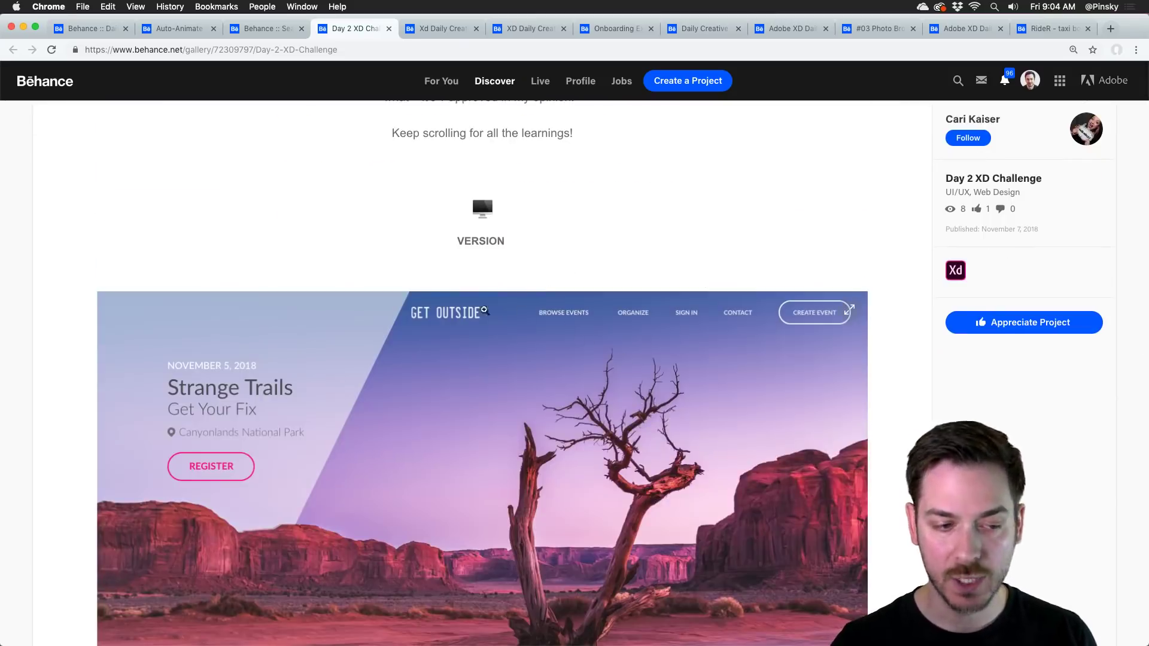
{"action": "scroll", "coordinate": [359, 227], "scroll_direction": "down", "scroll_amount": 4}
{"action": "scroll", "coordinate": [274, 253], "scroll_direction": "up", "scroll_amount": 1}
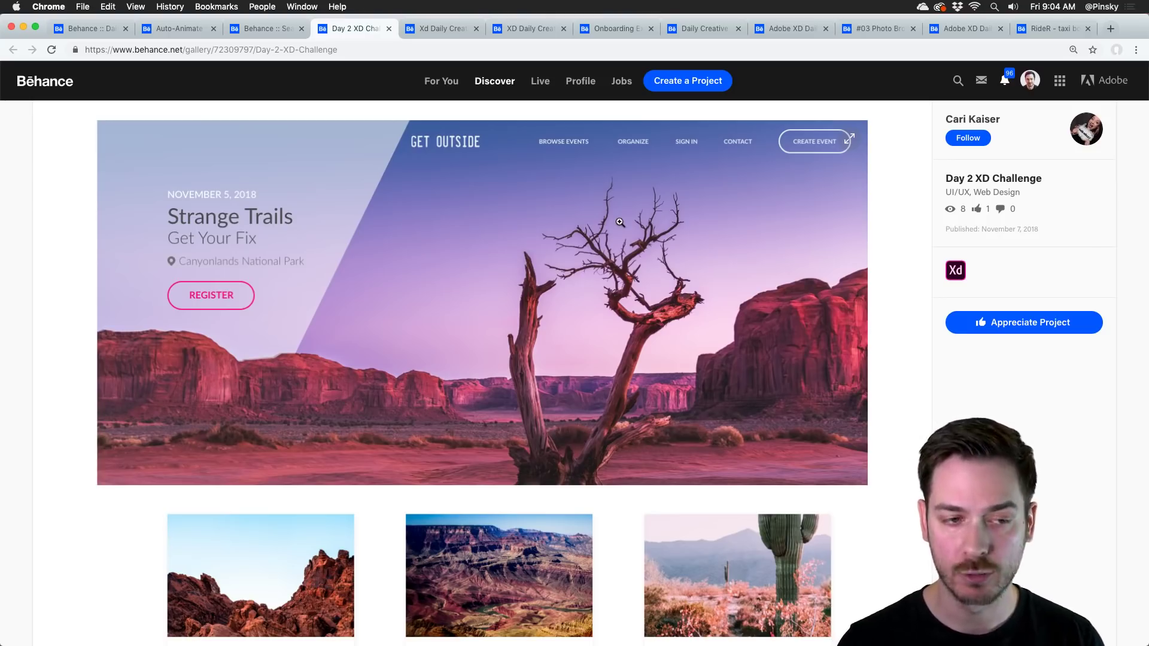
{"action": "scroll", "coordinate": [619, 221], "scroll_direction": "down", "scroll_amount": 5}
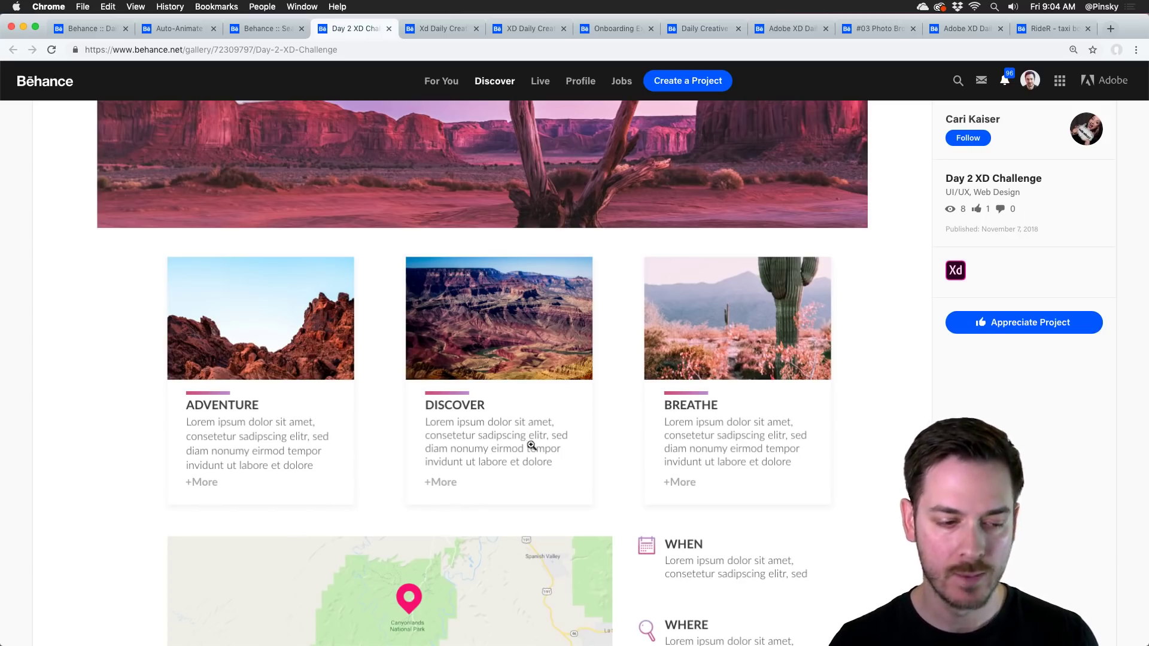
{"action": "scroll", "coordinate": [529, 440], "scroll_direction": "down", "scroll_amount": 1}
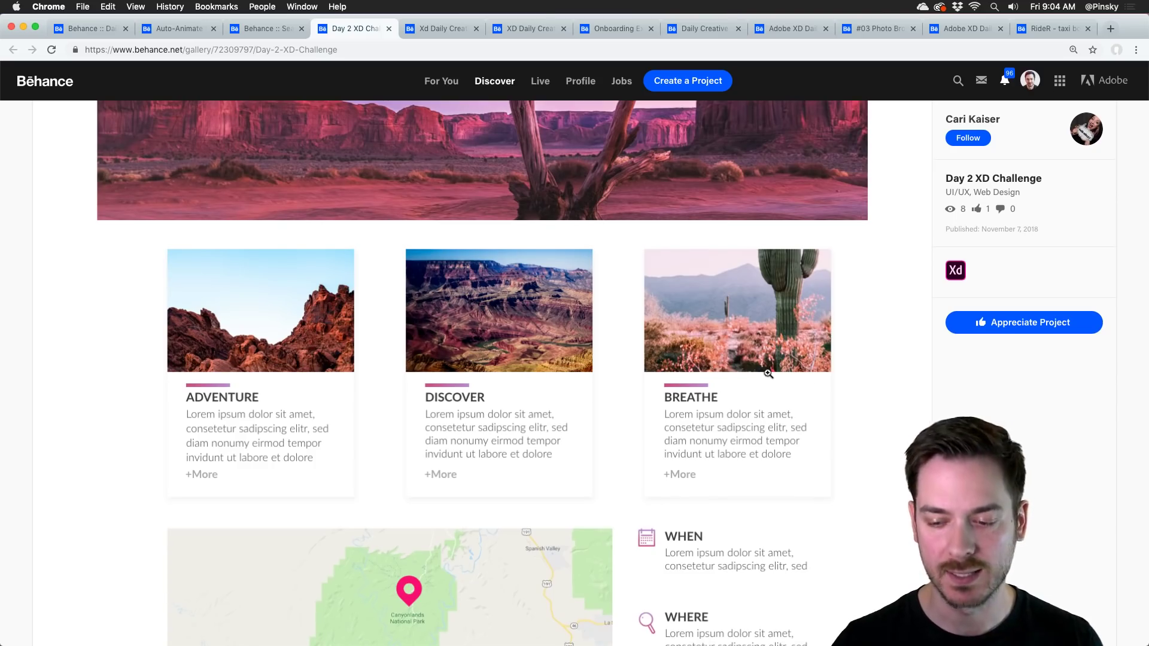
{"action": "scroll", "coordinate": [753, 375], "scroll_direction": "down", "scroll_amount": 5}
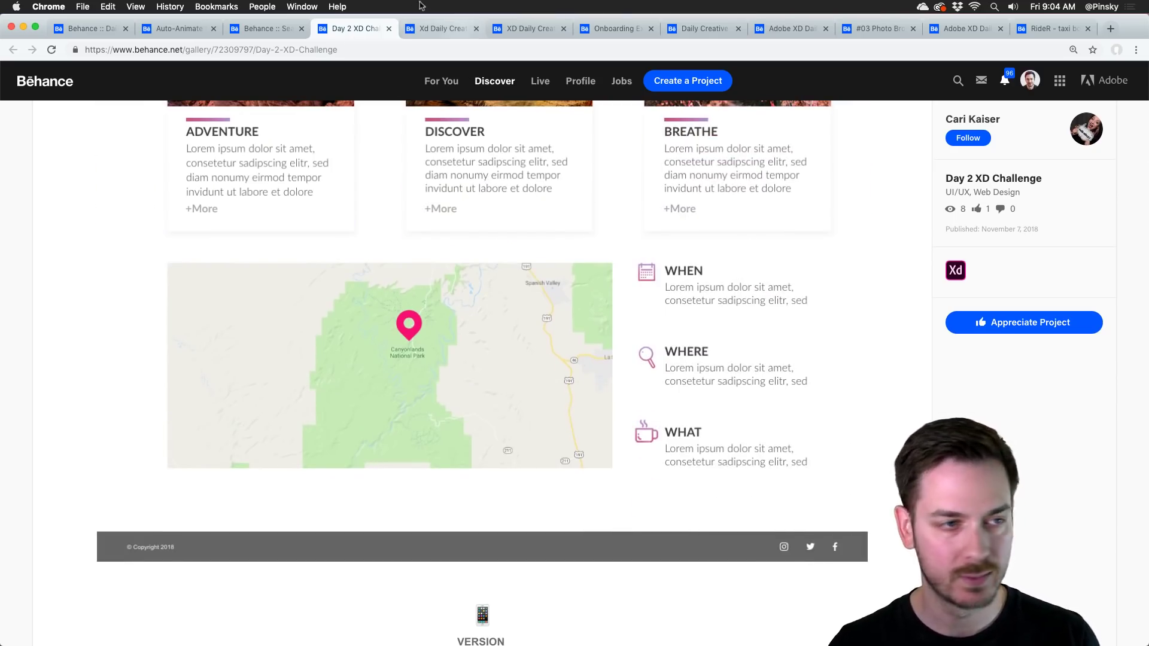
{"action": "left_click", "coordinate": [388, 29]}
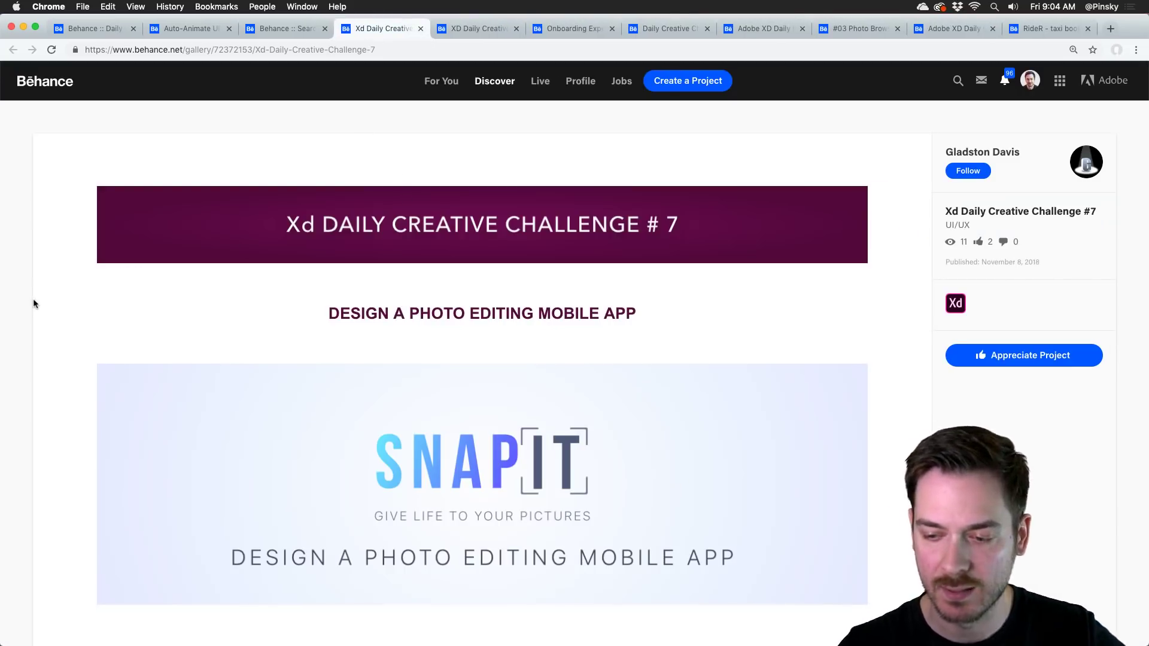
Watch the SnapIt photo editing app's video preview, skipping ahead to about 0:41, and continue to the Live Prototype section.
{"action": "scroll", "coordinate": [59, 303], "scroll_direction": "down", "scroll_amount": 1}
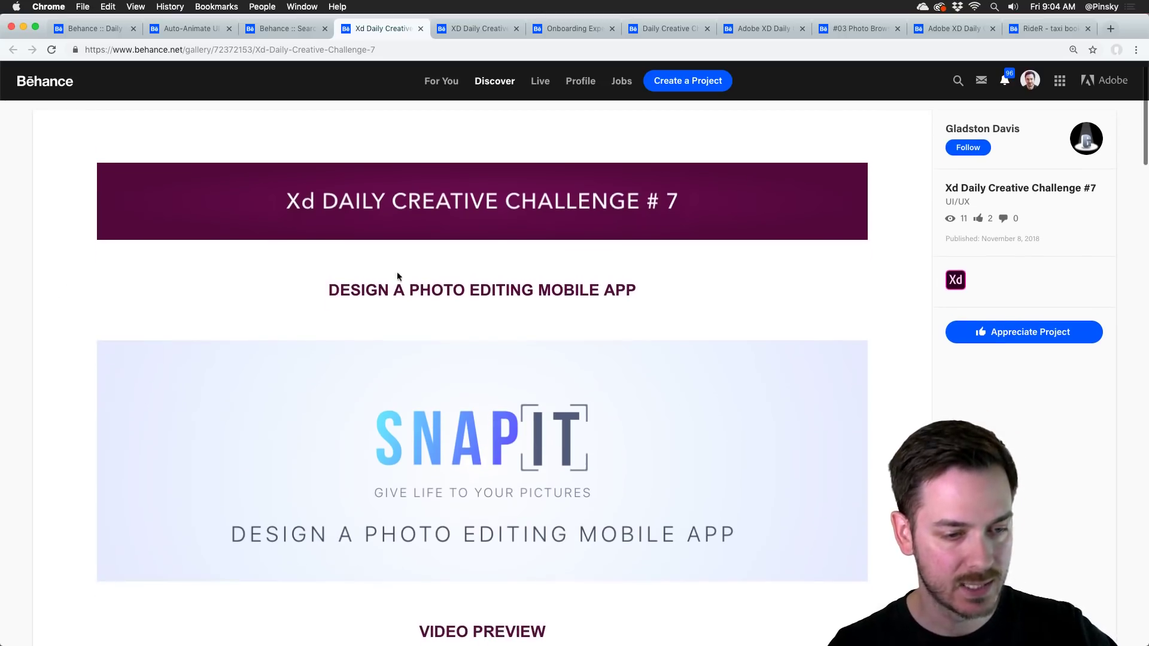
{"action": "scroll", "coordinate": [595, 207], "scroll_direction": "down", "scroll_amount": 5}
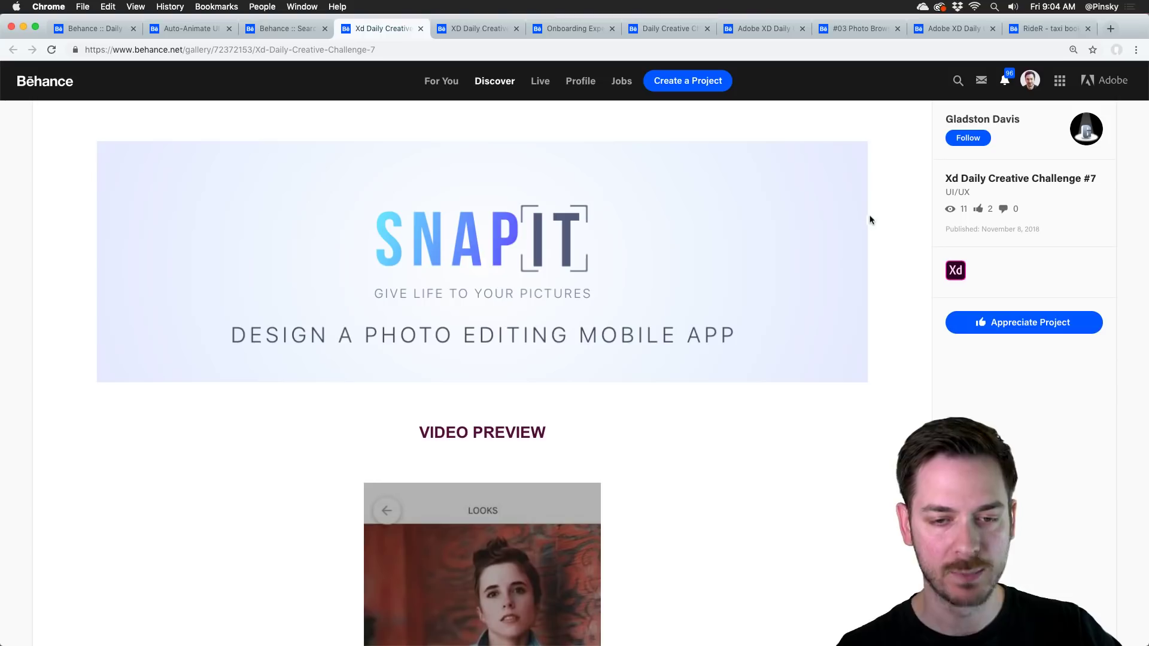
{"action": "scroll", "coordinate": [878, 217], "scroll_direction": "down", "scroll_amount": 10}
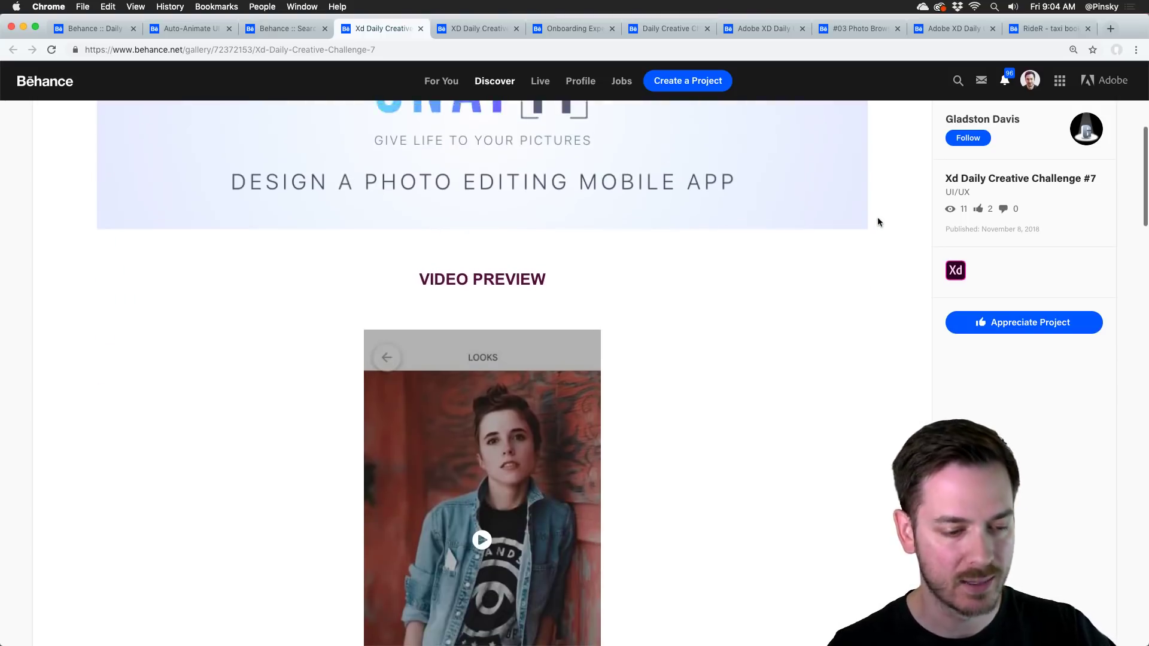
{"action": "left_click", "coordinate": [470, 335]}
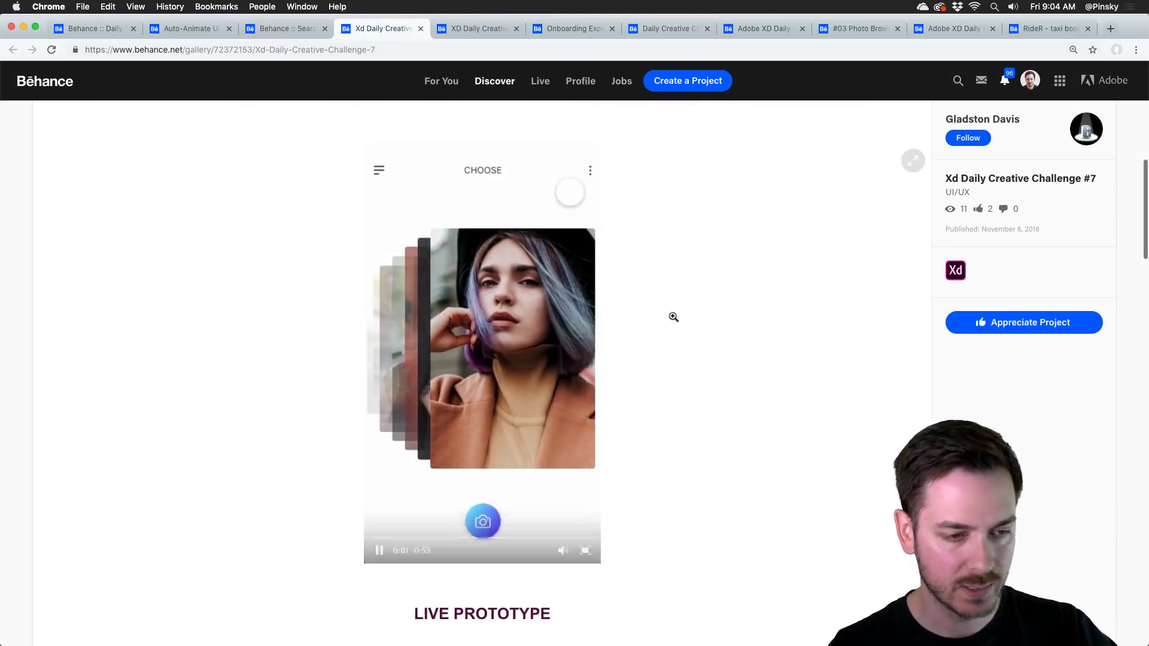
{"action": "left_click", "coordinate": [477, 364]}
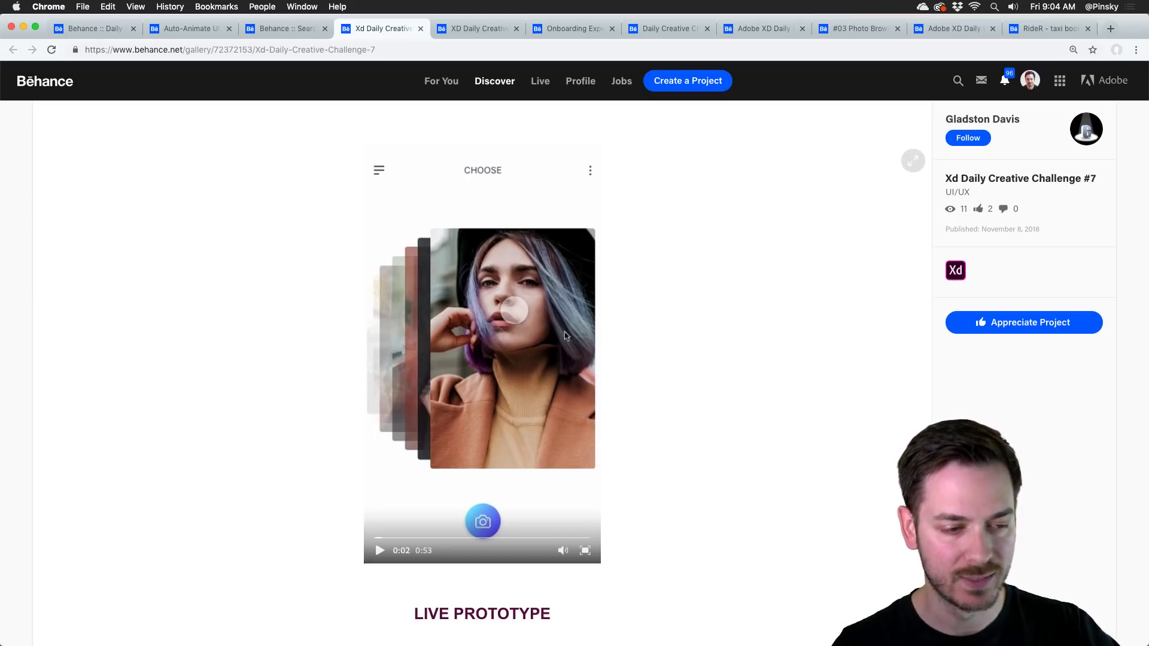
{"action": "left_click", "coordinate": [525, 348]}
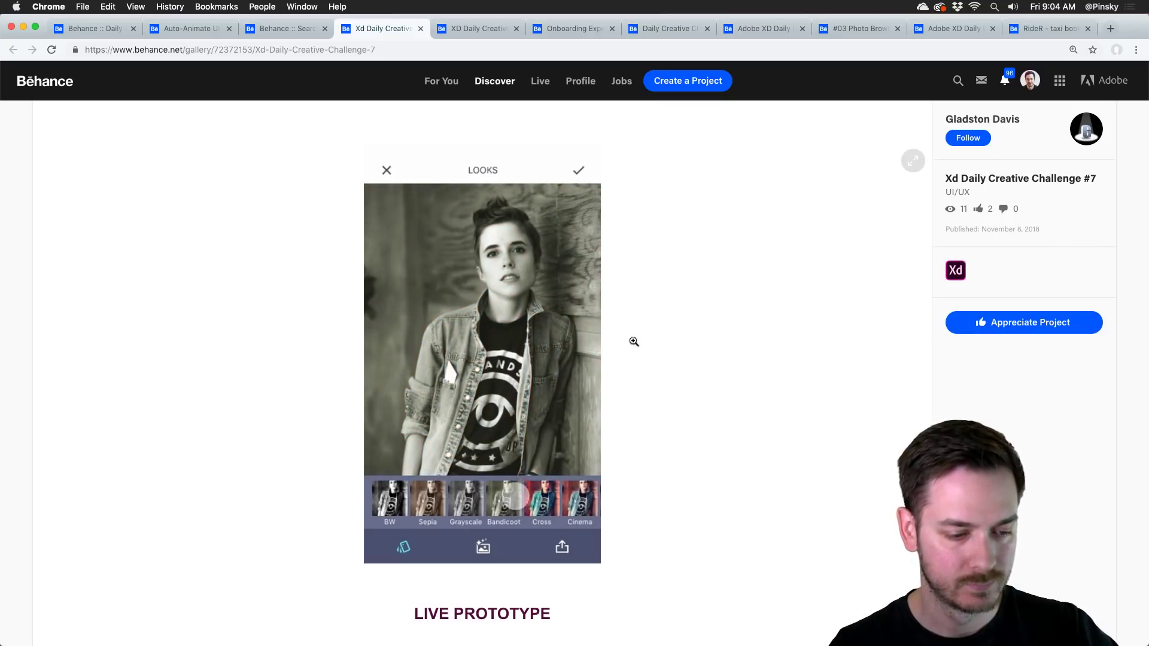
{"action": "mouse_move", "coordinate": [560, 335]}
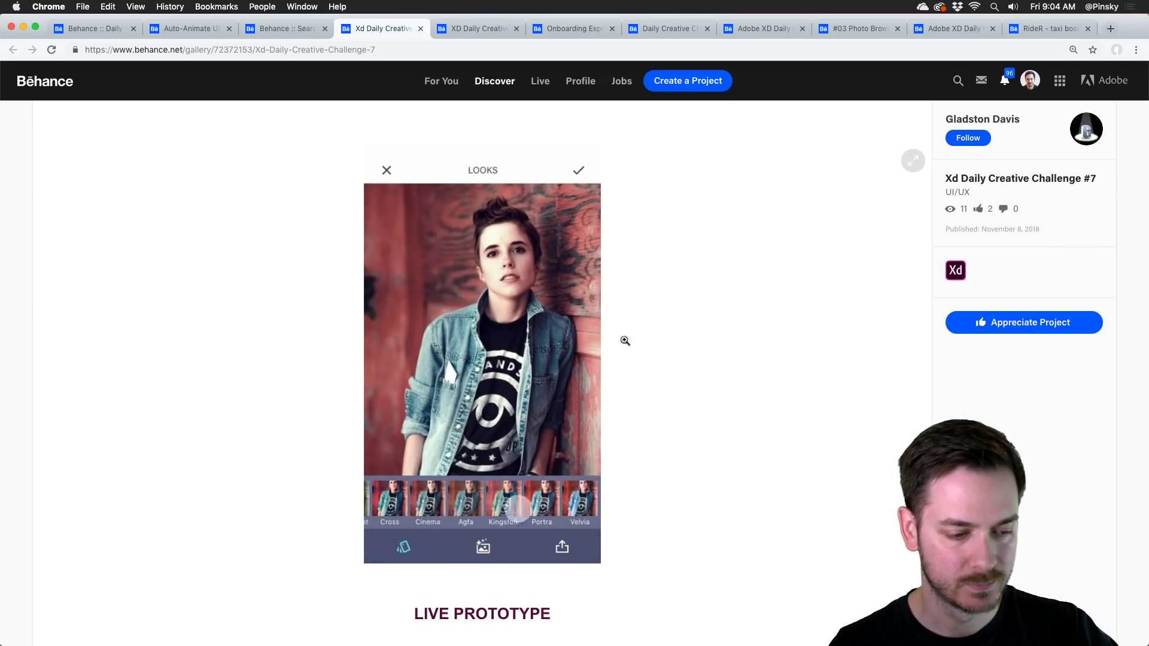
{"action": "mouse_move", "coordinate": [449, 513]}
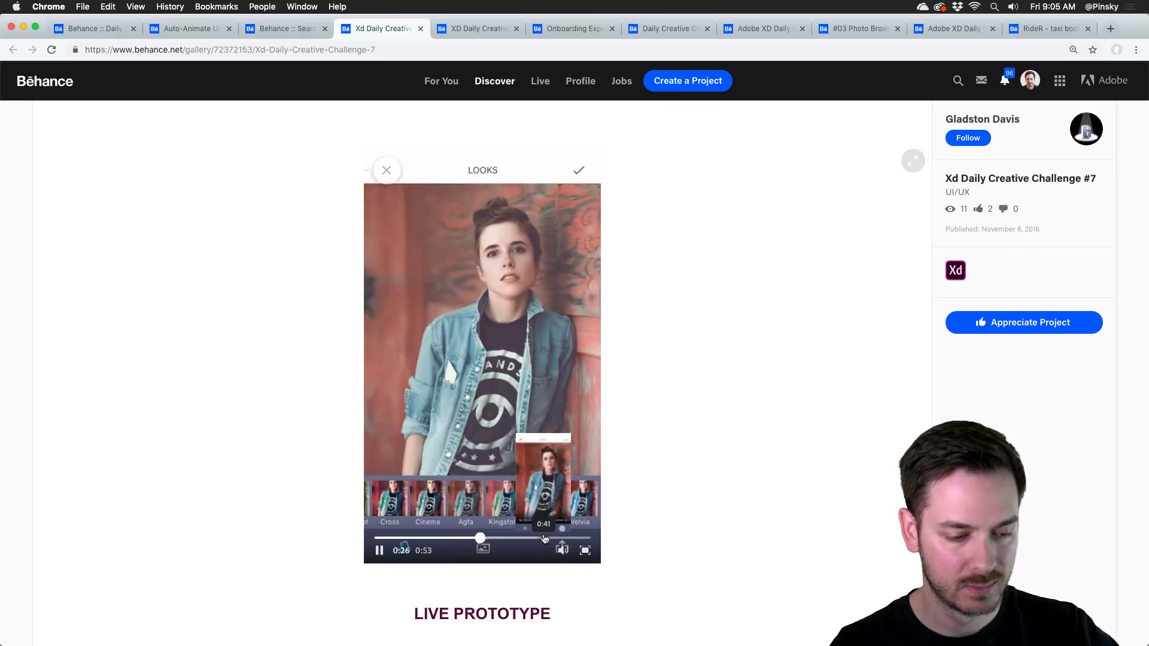
{"action": "left_click", "coordinate": [541, 537]}
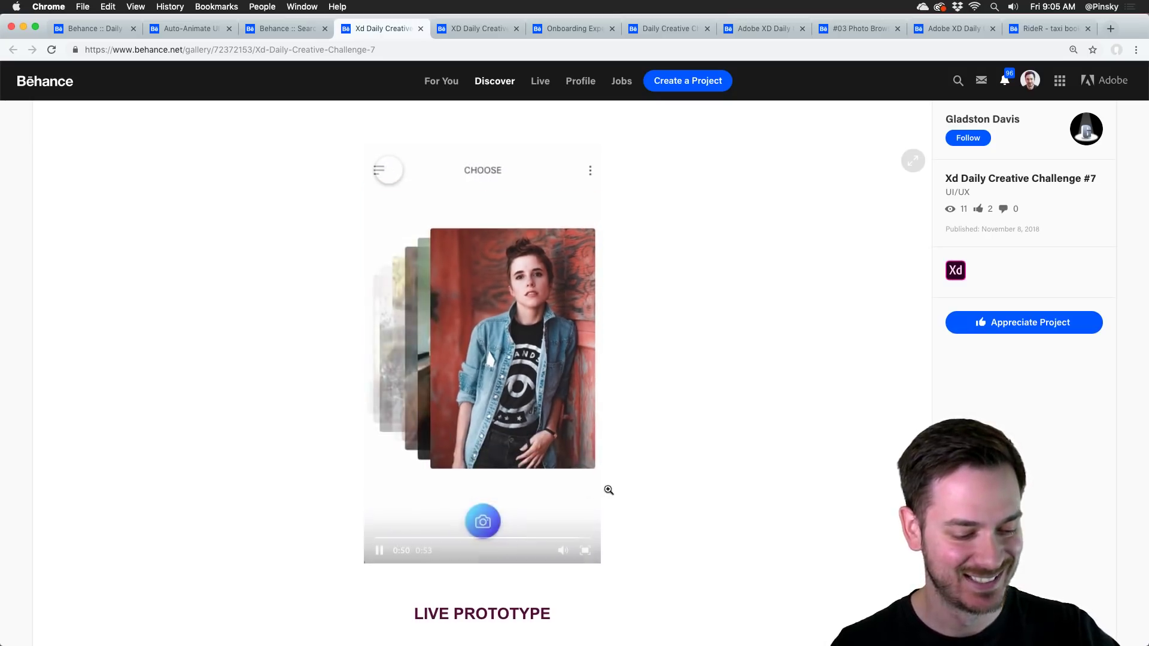
{"action": "scroll", "coordinate": [638, 427], "scroll_direction": "down", "scroll_amount": 9}
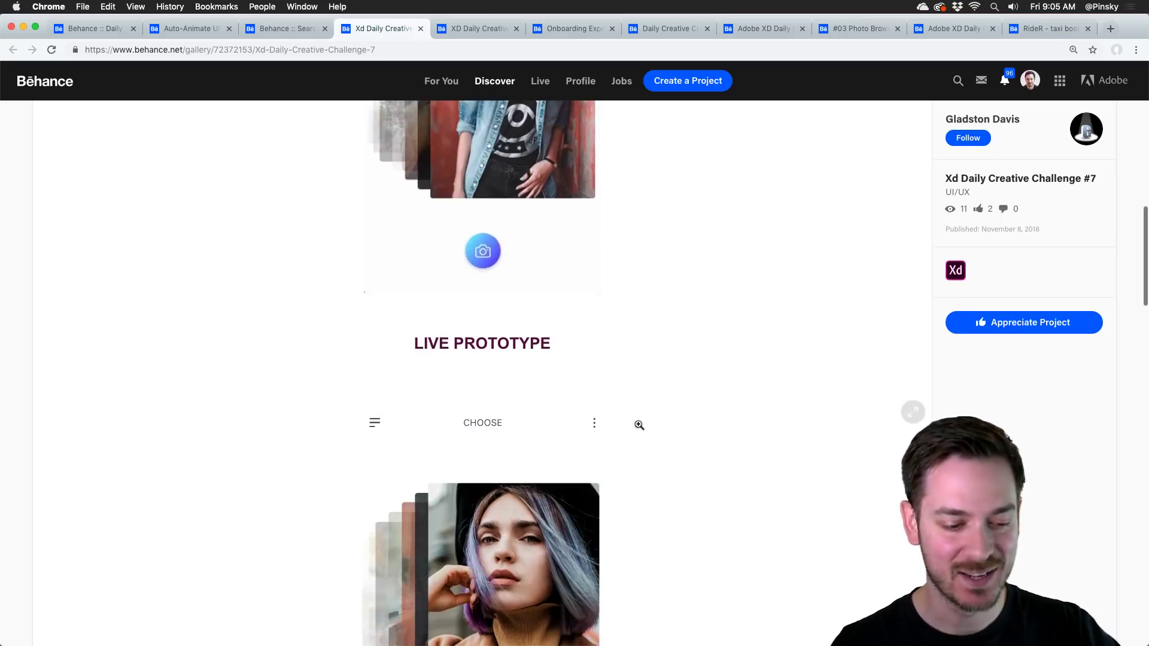
Examine the SnapIt project's live prototype animation and its row of app screens, and close the project.
{"action": "scroll", "coordinate": [611, 375], "scroll_direction": "down", "scroll_amount": 4}
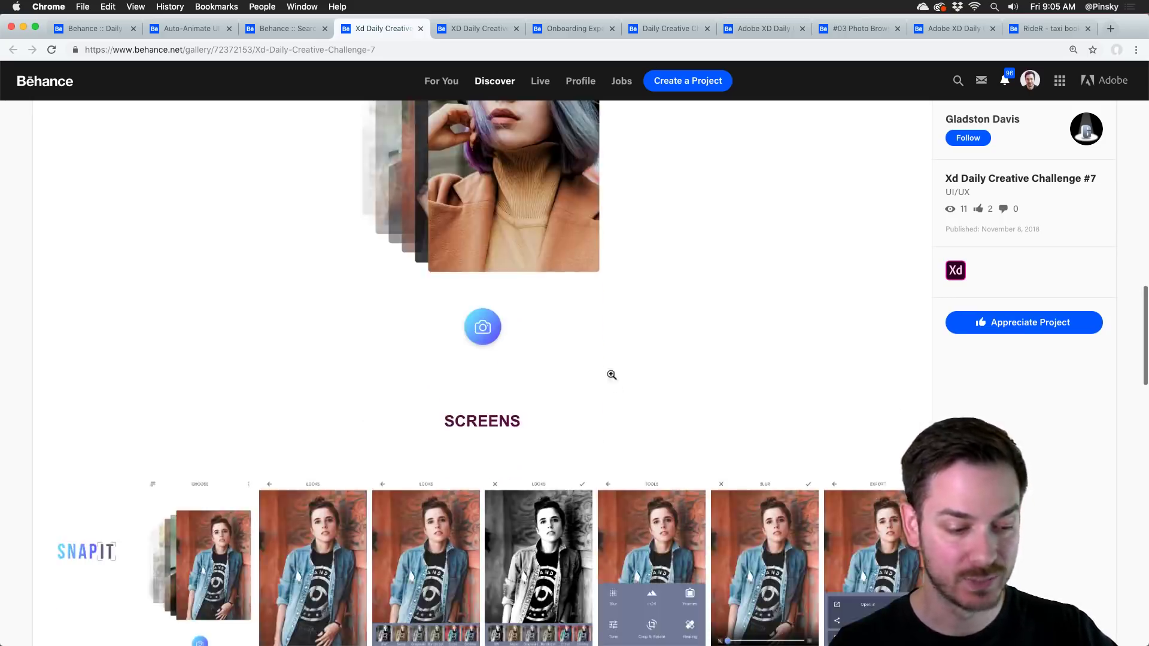
{"action": "scroll", "coordinate": [516, 202], "scroll_direction": "up", "scroll_amount": 8}
{"action": "scroll", "coordinate": [481, 429], "scroll_direction": "down", "scroll_amount": 5}
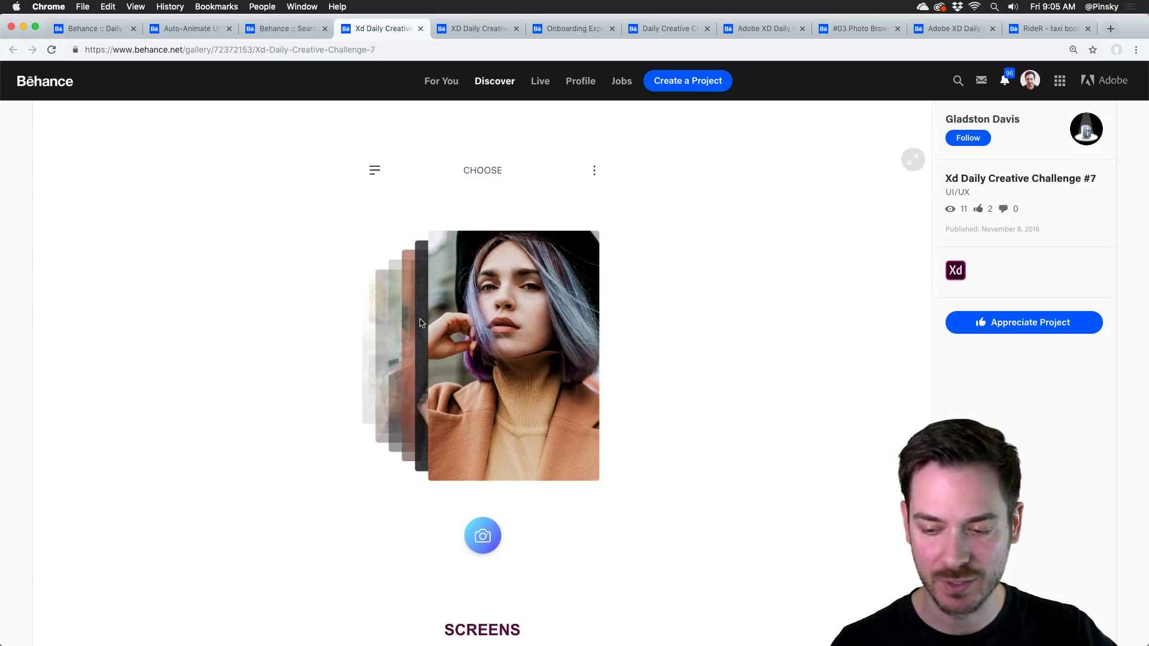
{"action": "scroll", "coordinate": [559, 331], "scroll_direction": "down", "scroll_amount": 10}
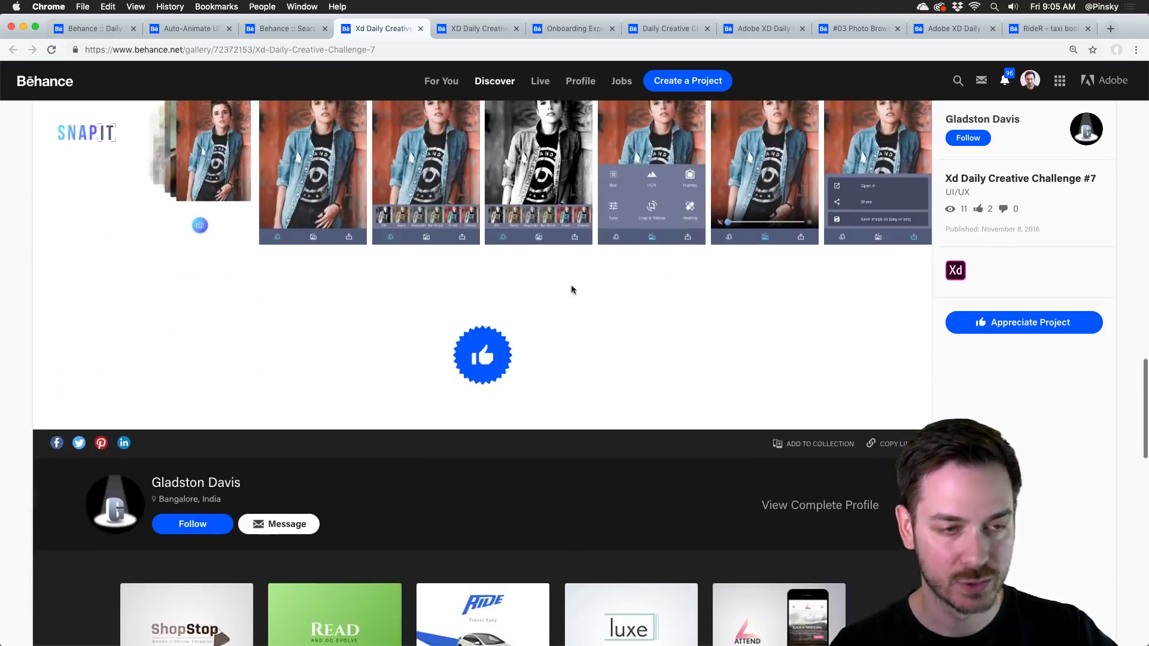
{"action": "scroll", "coordinate": [571, 289], "scroll_direction": "up", "scroll_amount": 4}
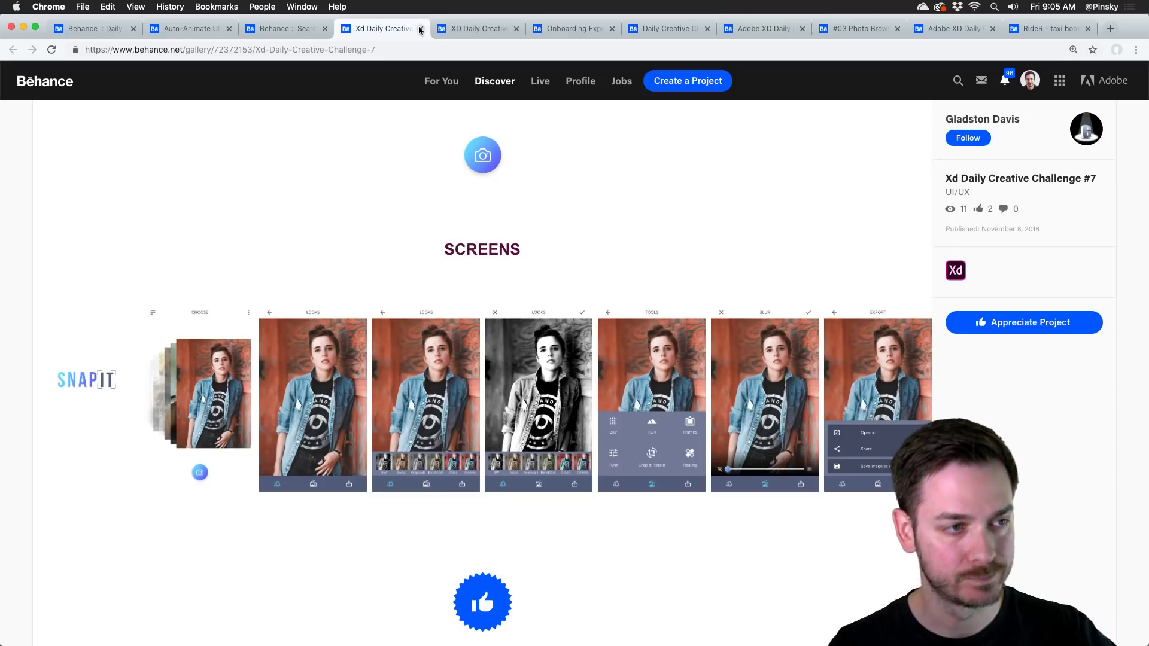
{"action": "left_click", "coordinate": [418, 29]}
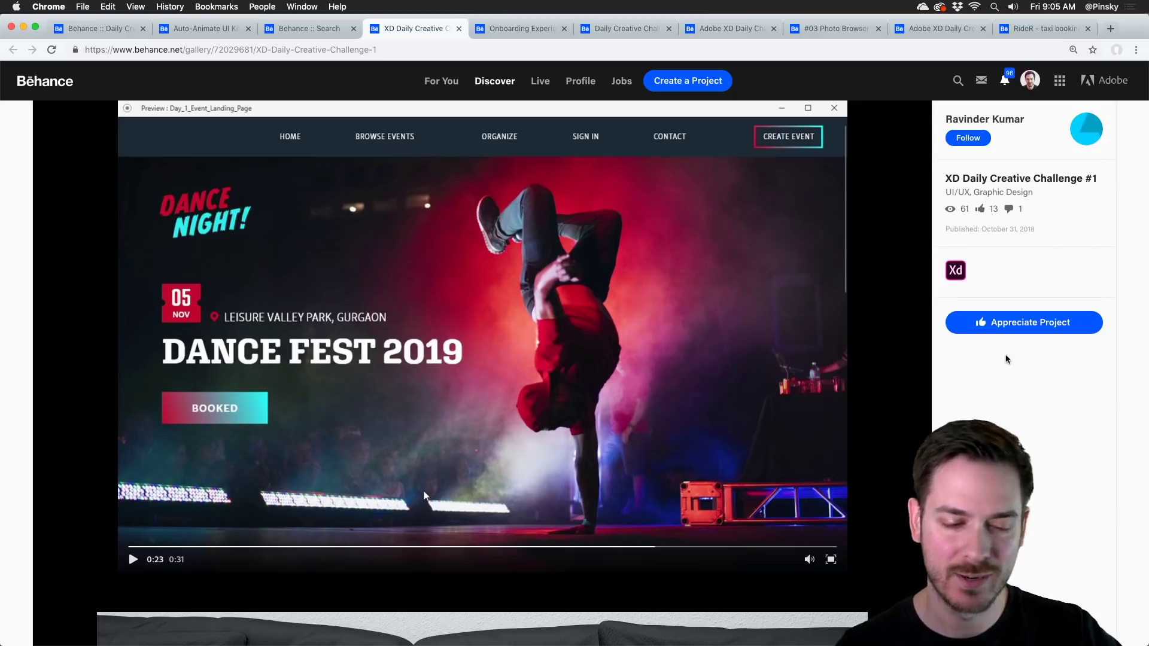
Look over the Dance Fest 2019 landing page and play its prototype video from the start, pausing at 0:03.
{"action": "scroll", "coordinate": [643, 252], "scroll_direction": "up", "scroll_amount": 2}
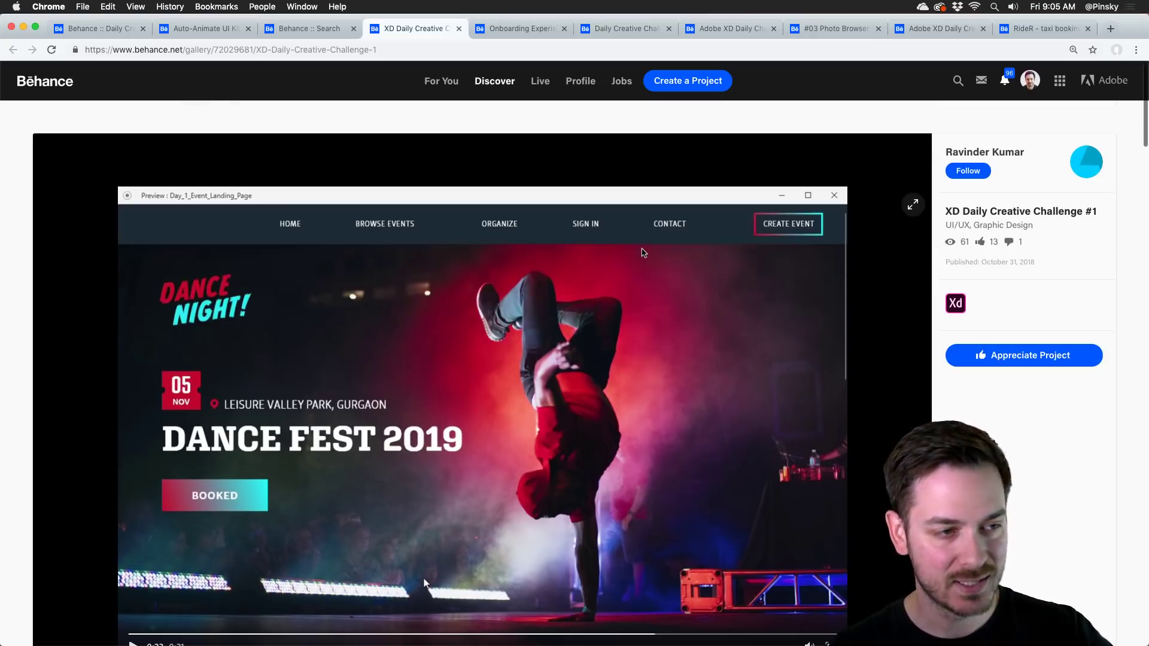
{"action": "scroll", "coordinate": [574, 276], "scroll_direction": "down", "scroll_amount": 3}
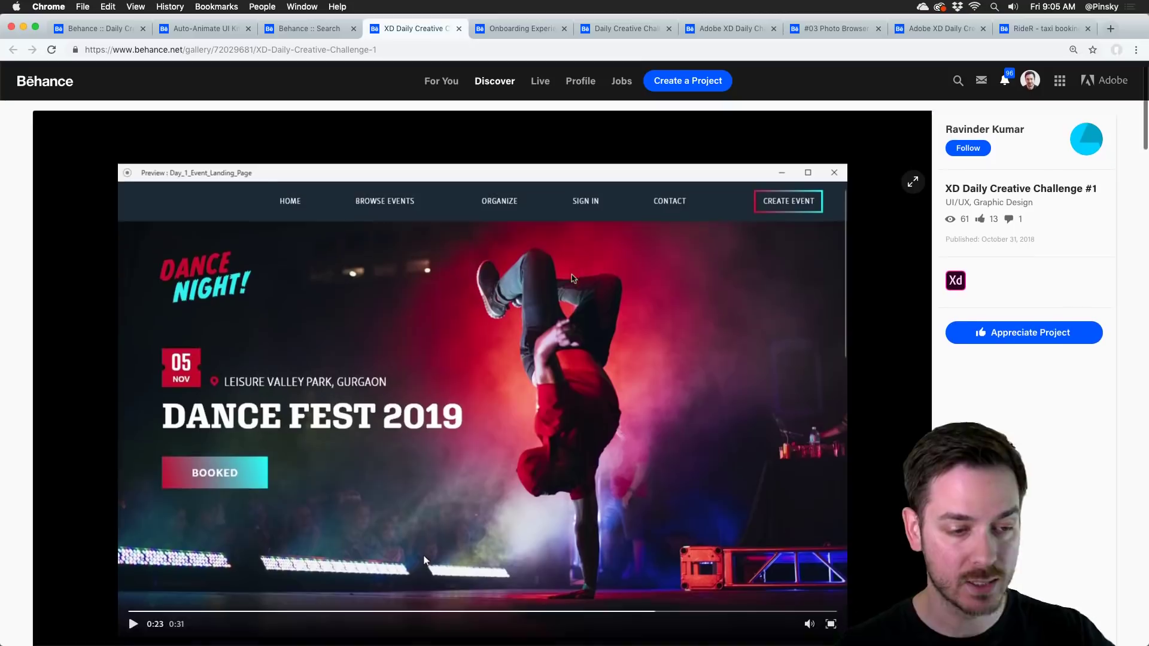
{"action": "scroll", "coordinate": [572, 280], "scroll_direction": "up", "scroll_amount": 1}
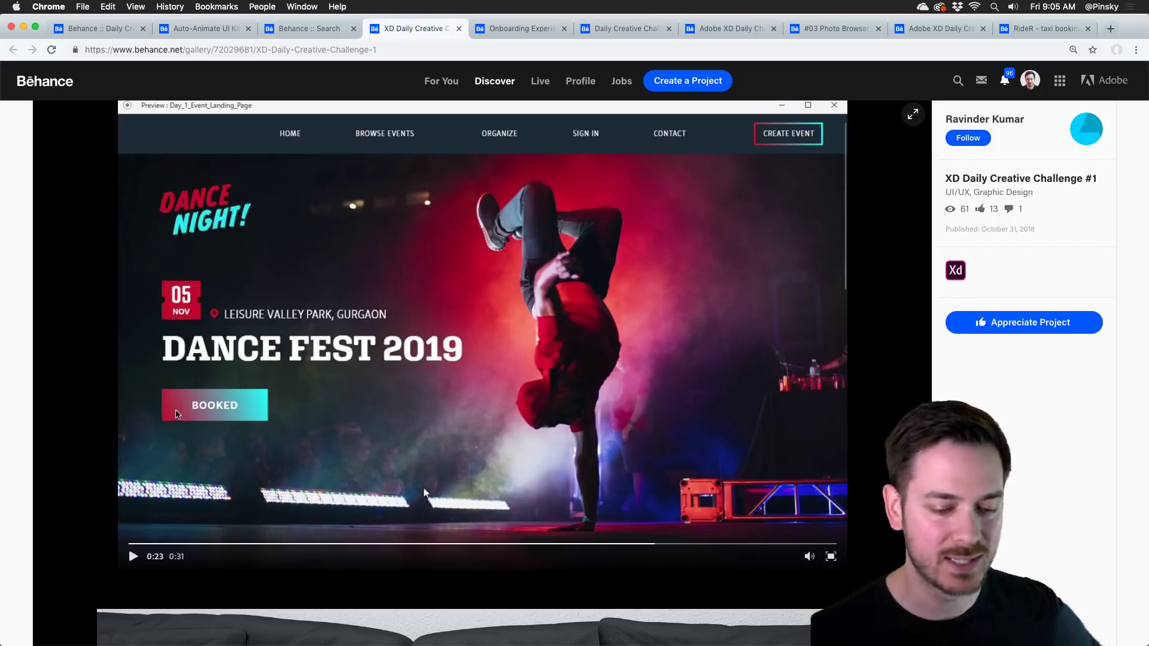
{"action": "scroll", "coordinate": [251, 419], "scroll_direction": "down", "scroll_amount": 1}
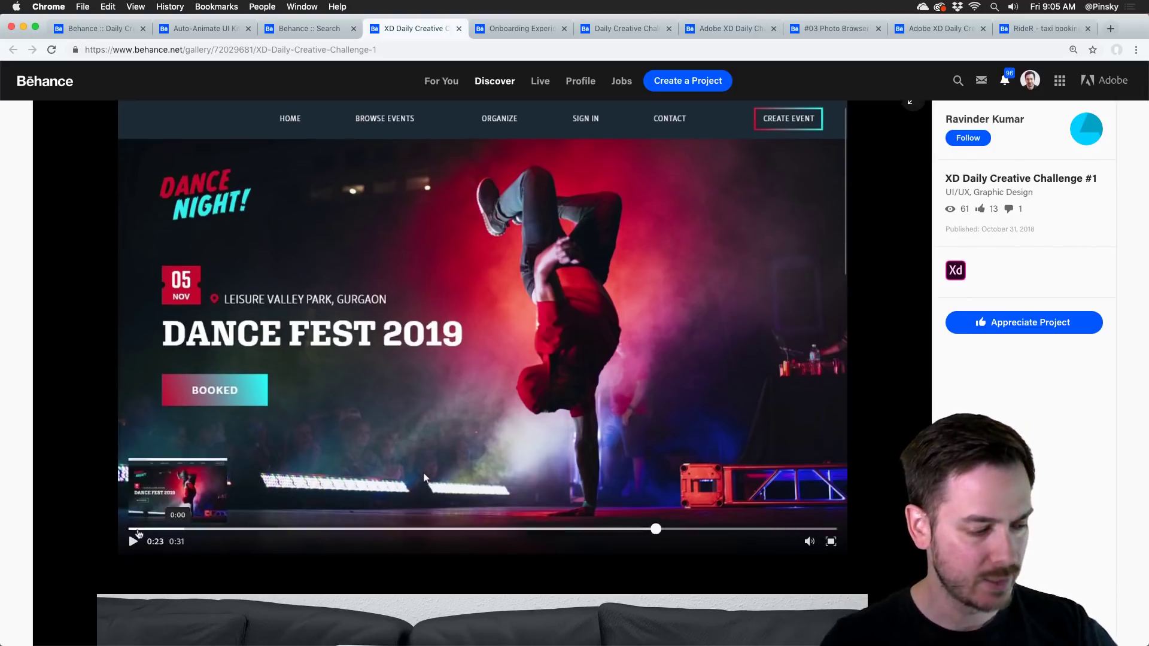
{"action": "left_click", "coordinate": [133, 542]}
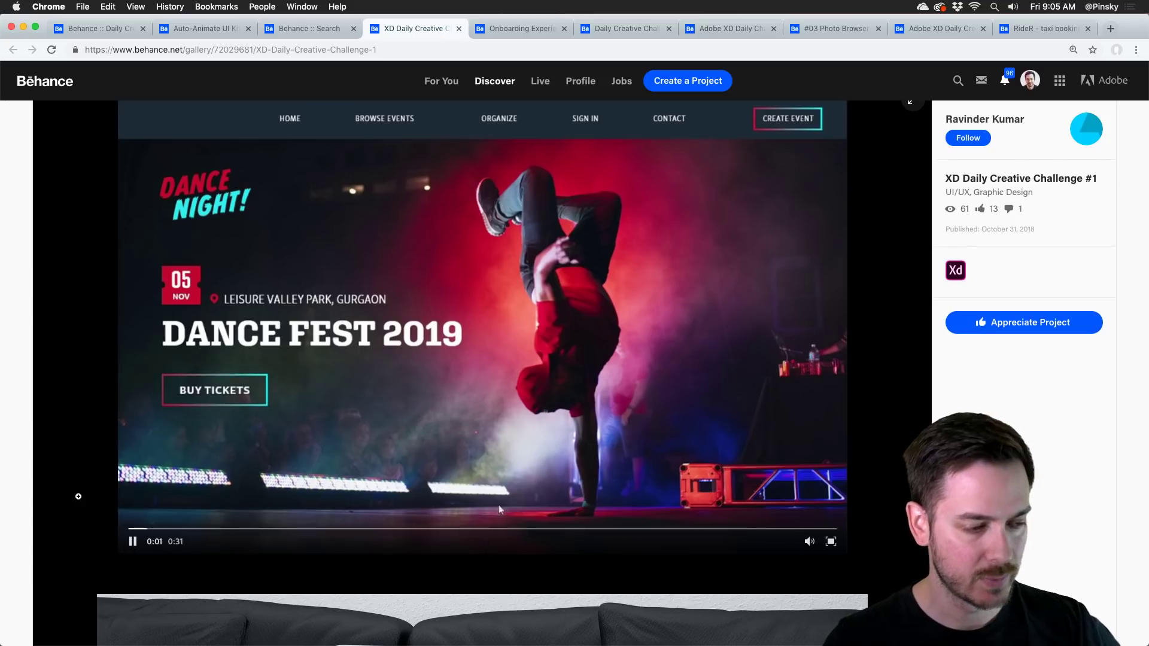
{"action": "left_click", "coordinate": [133, 541]}
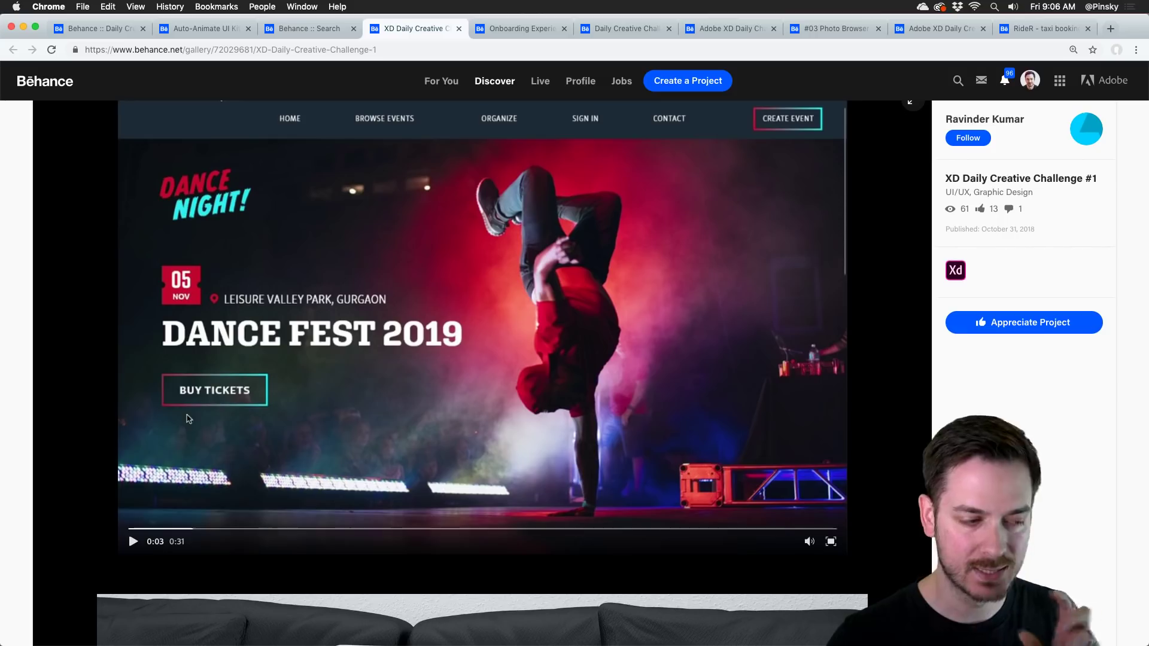
Resume the Dance Fest video, replay the ticket quantity selection with a pause at 0:18, and watch through to the end.
{"action": "left_click", "coordinate": [132, 540]}
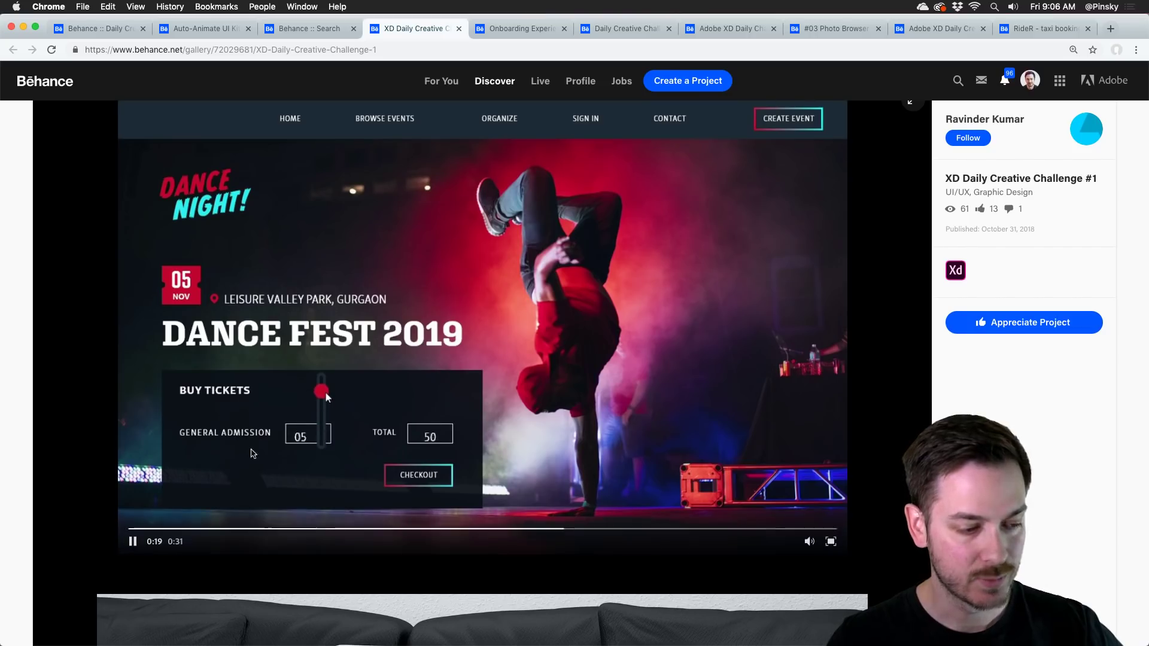
{"action": "left_click", "coordinate": [509, 528]}
{"action": "left_click", "coordinate": [133, 542]}
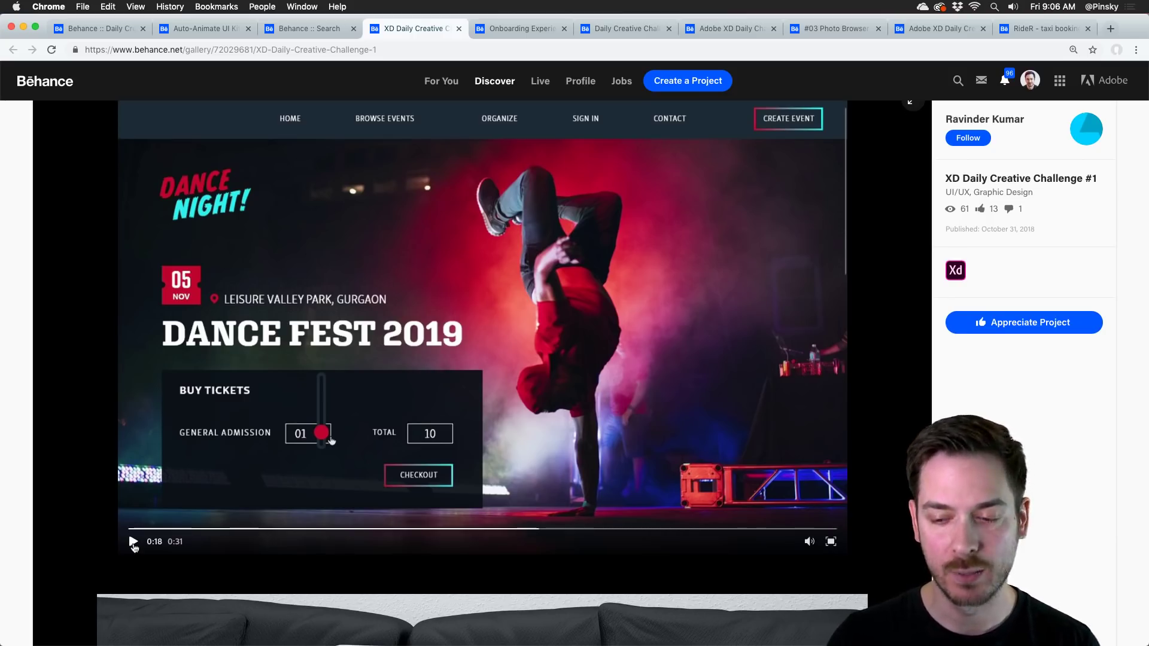
{"action": "left_click", "coordinate": [132, 542]}
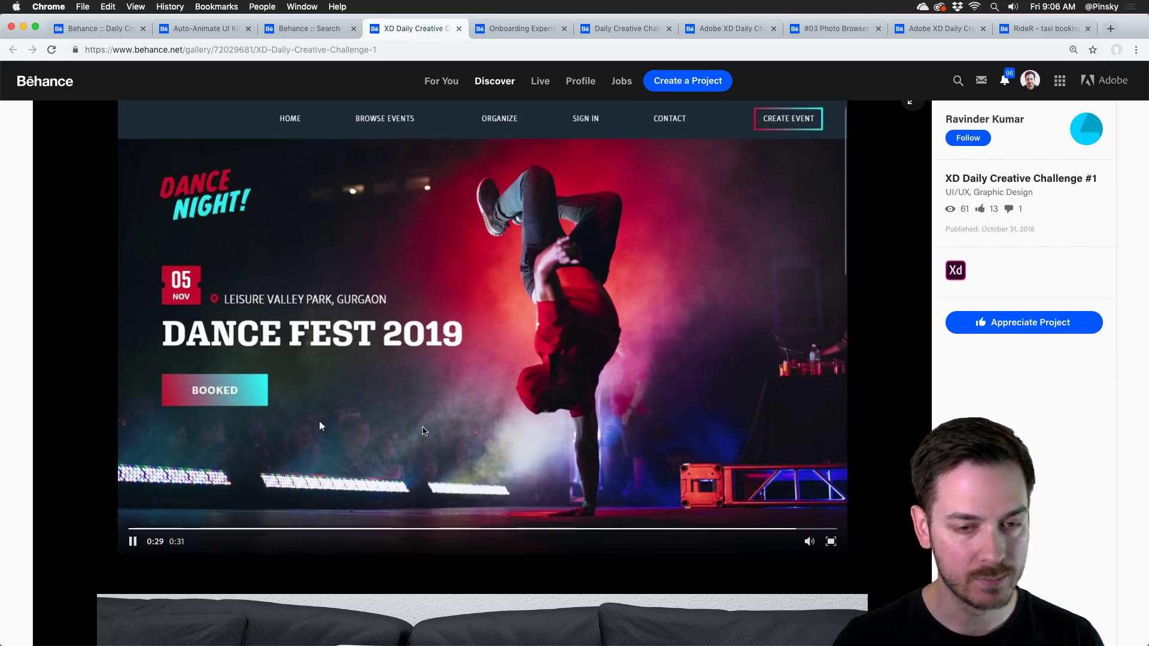
{"action": "scroll", "coordinate": [422, 428], "scroll_direction": "up", "scroll_amount": 2}
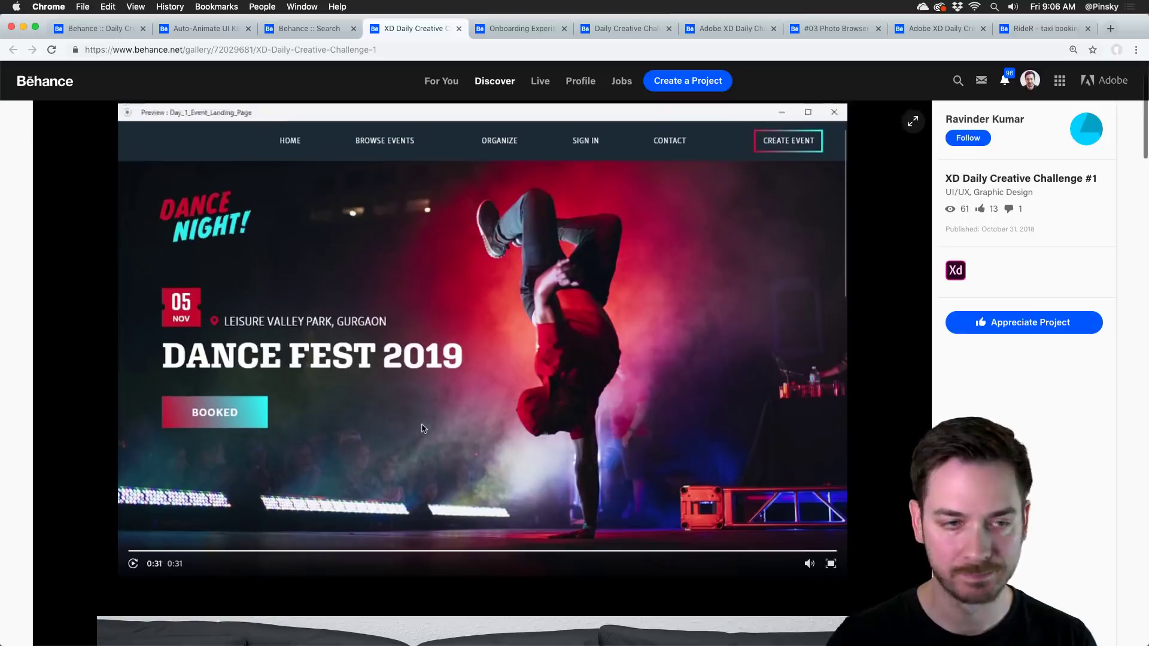
Replay the Dance Fest video's ticket purchase section, pause it at 0:21 before checkout, and close the project.
{"action": "scroll", "coordinate": [407, 239], "scroll_direction": "down", "scroll_amount": 2}
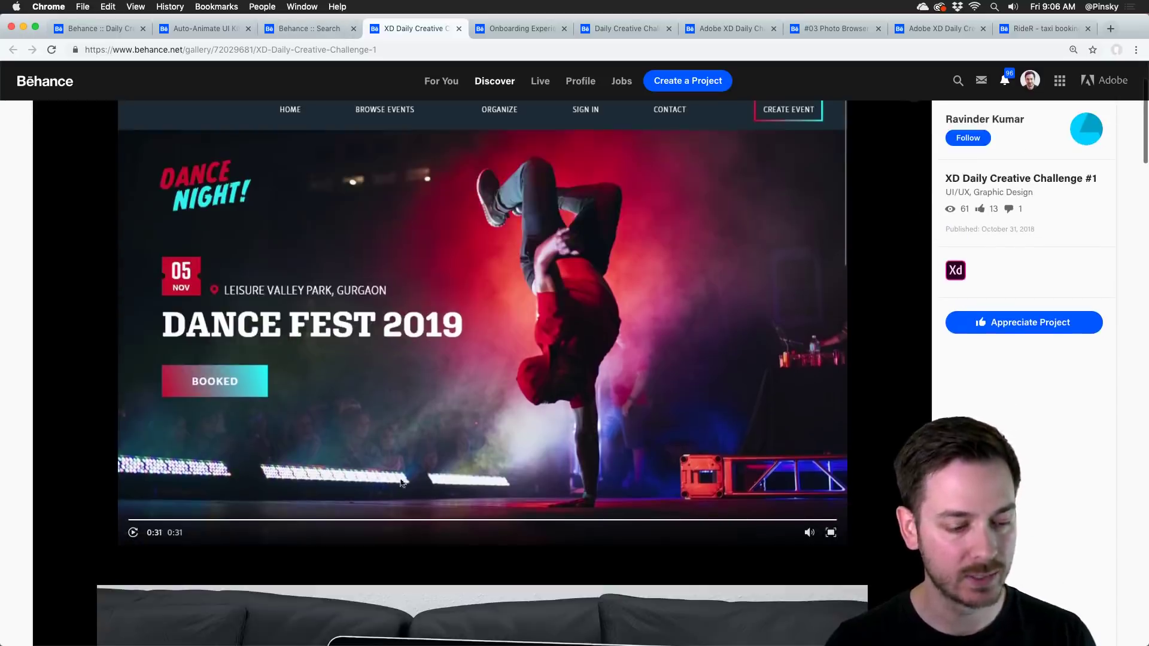
{"action": "left_click", "coordinate": [421, 520]}
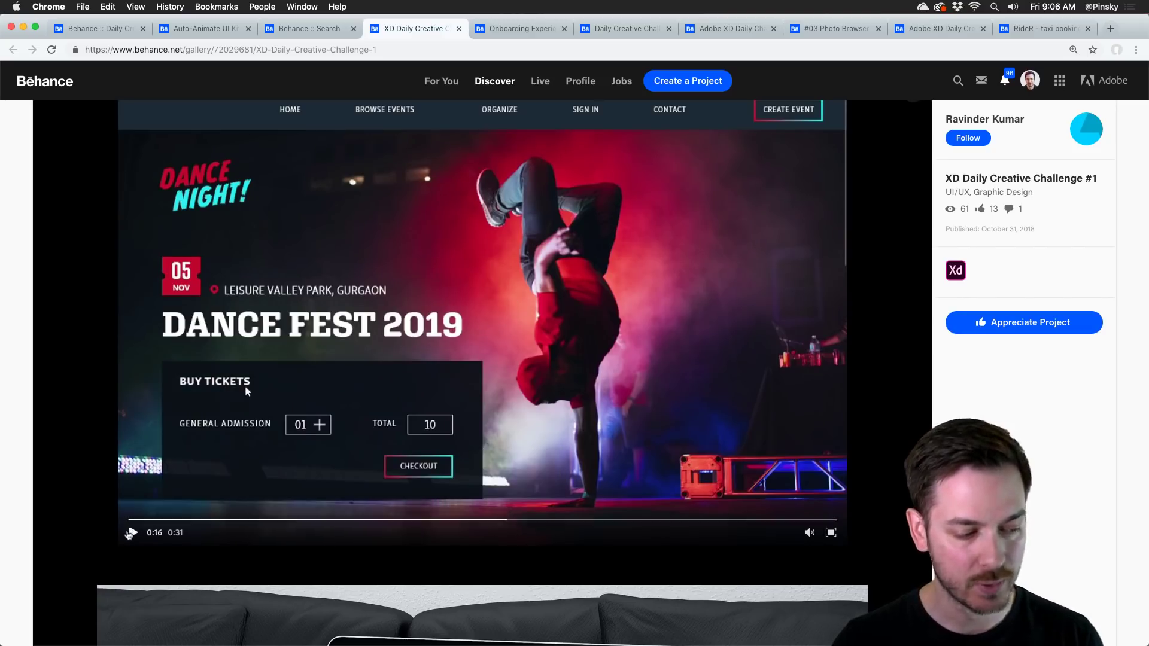
{"action": "left_click", "coordinate": [132, 533]}
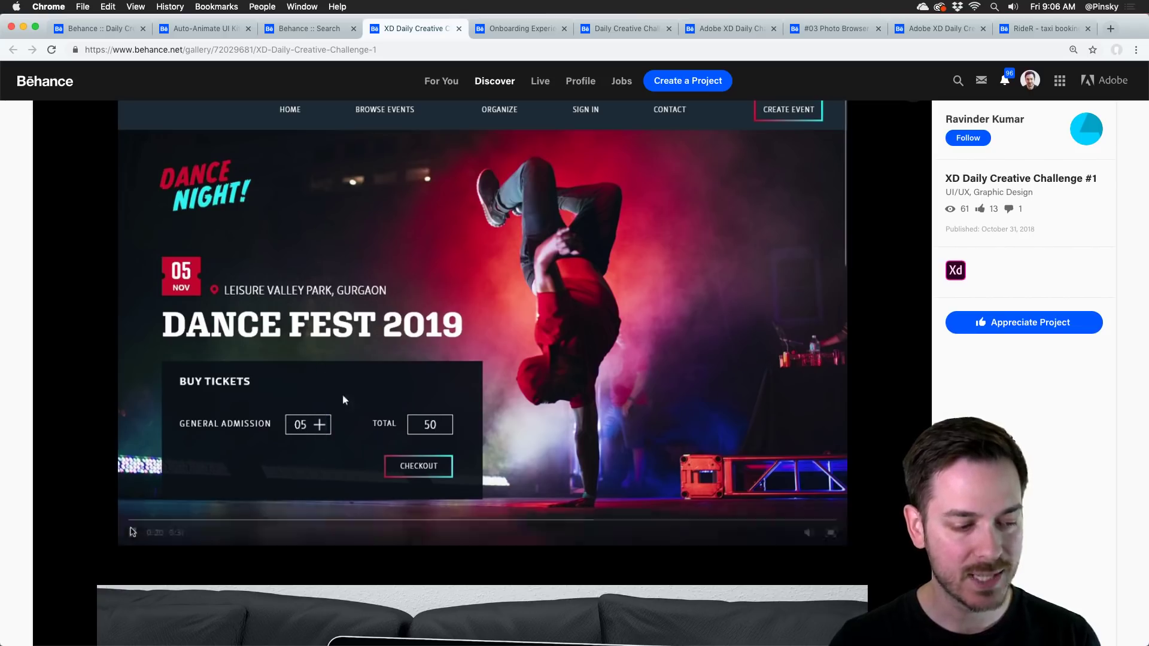
{"action": "left_click", "coordinate": [132, 533]}
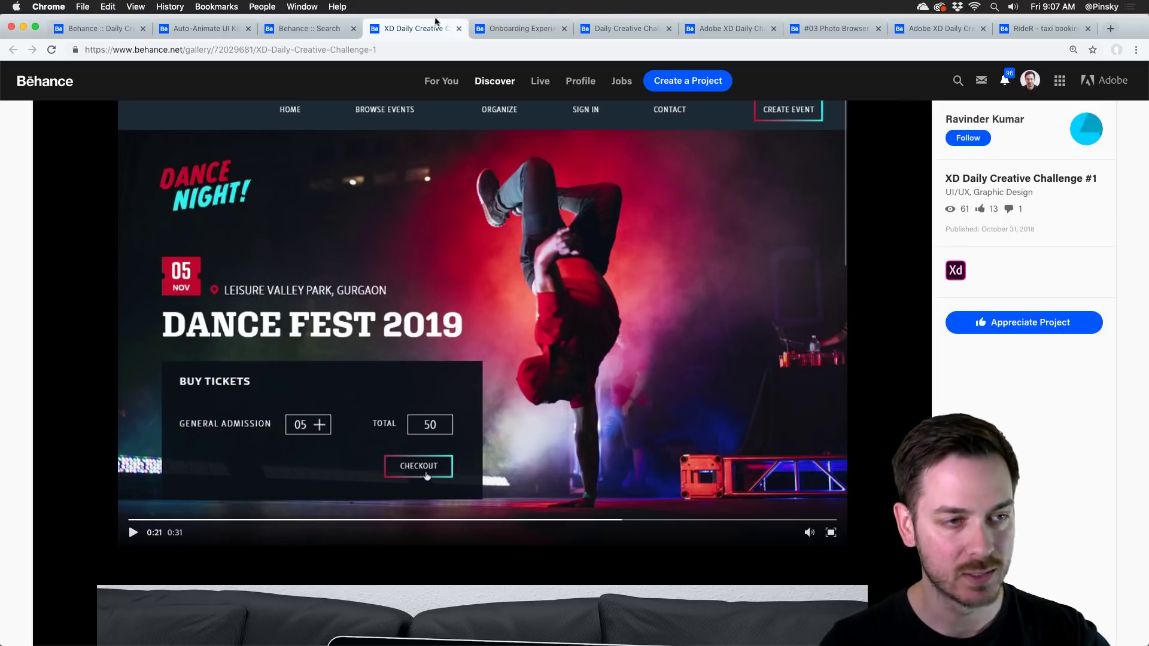
{"action": "left_click", "coordinate": [459, 29]}
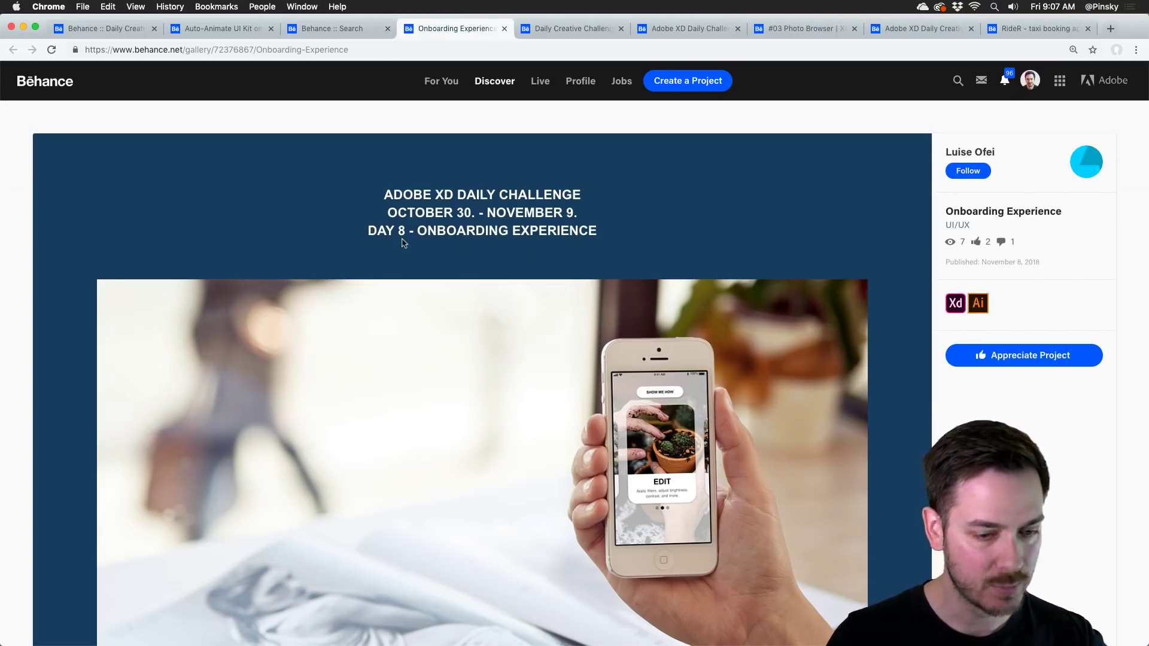
Check the Onboarding Experience brief on the Daily Creative Challenge page and return to the Onboarding Experience project.
{"action": "left_click", "coordinate": [119, 28]}
{"action": "scroll", "coordinate": [464, 336], "scroll_direction": "down", "scroll_amount": 8}
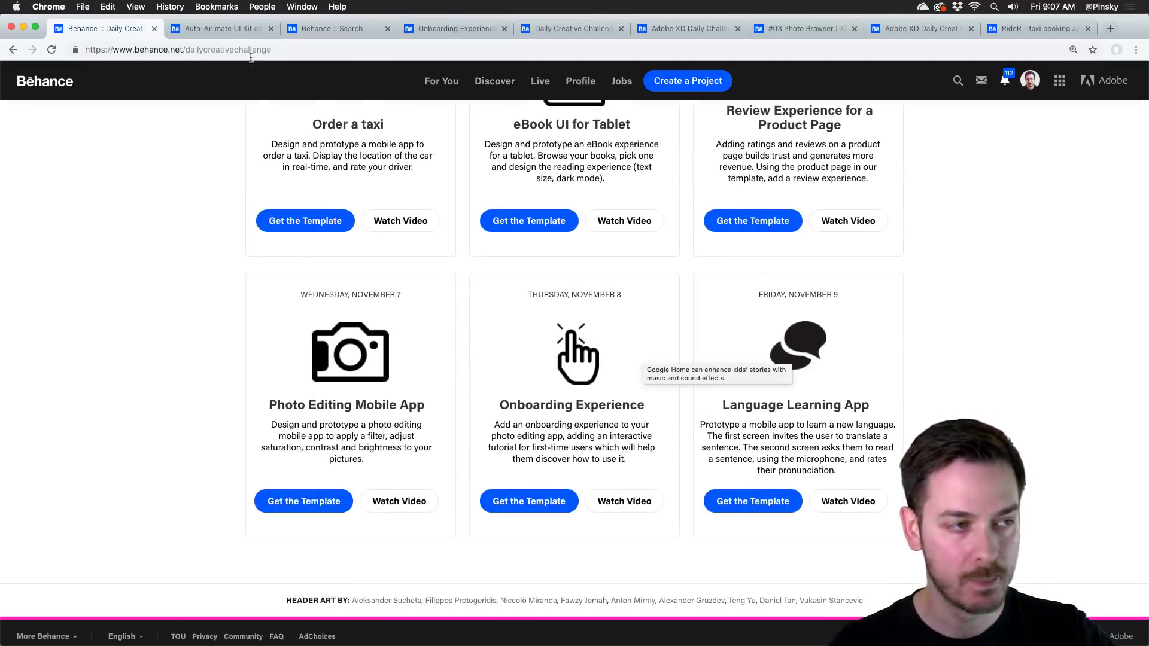
{"action": "left_click", "coordinate": [225, 28]}
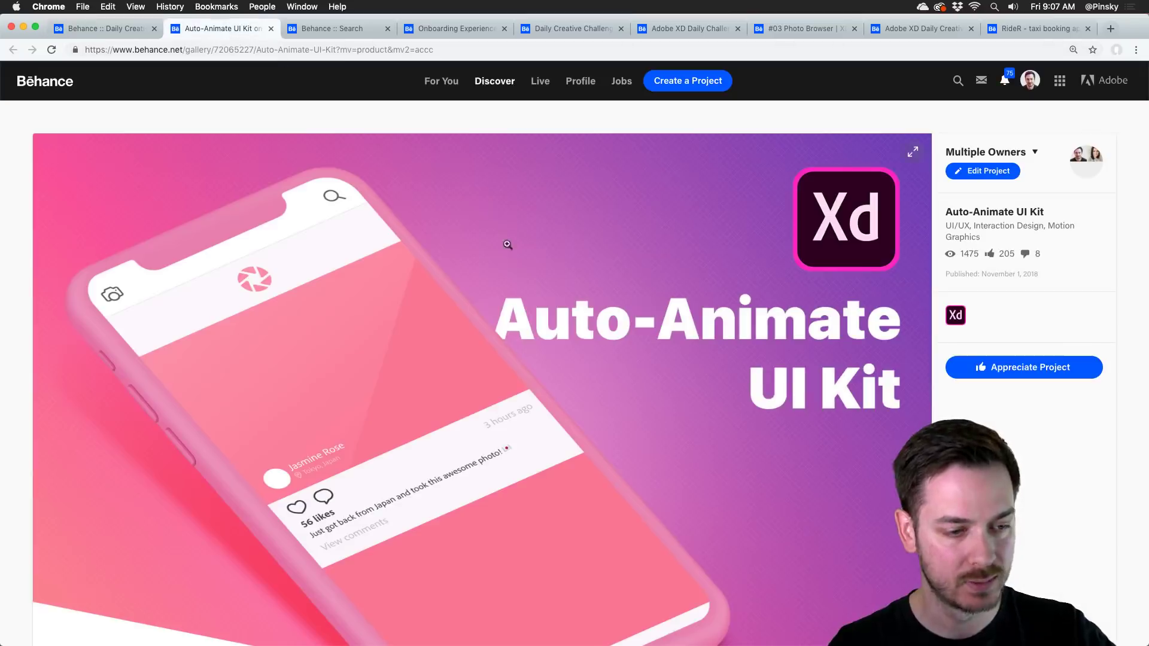
{"action": "left_click", "coordinate": [446, 26]}
Examine the Onboarding Experience project's phone mockup, its View, Edit and Share screens, and the row of editor tutorial screens.
{"action": "scroll", "coordinate": [521, 224], "scroll_direction": "down", "scroll_amount": 3}
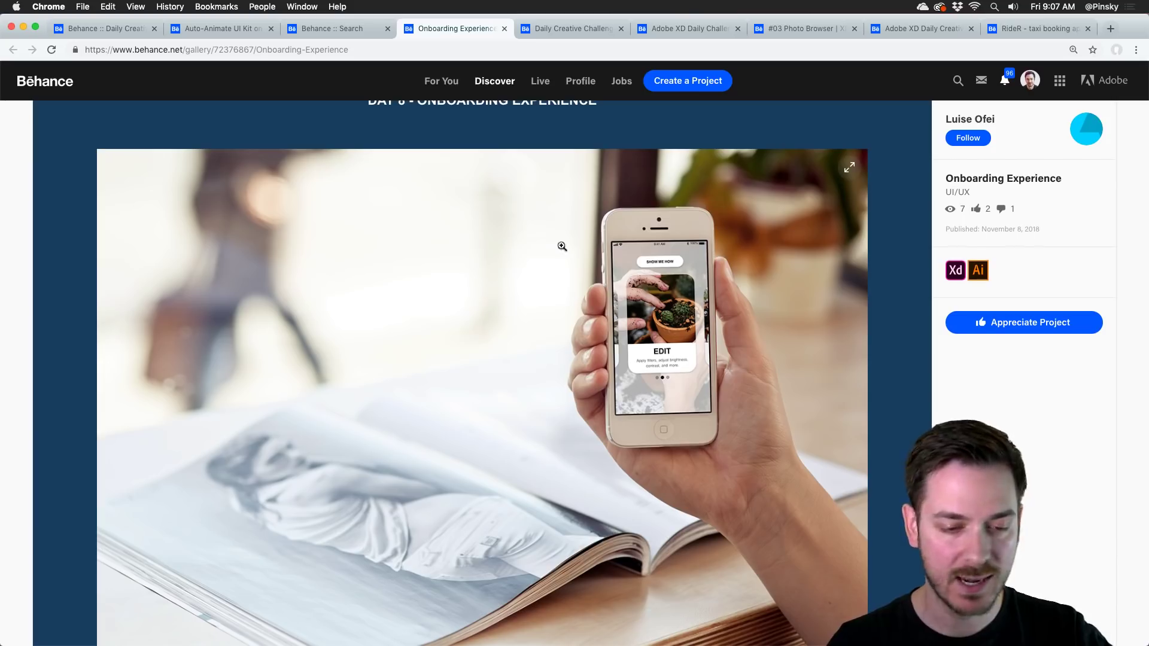
{"action": "scroll", "coordinate": [638, 381], "scroll_direction": "down", "scroll_amount": 1}
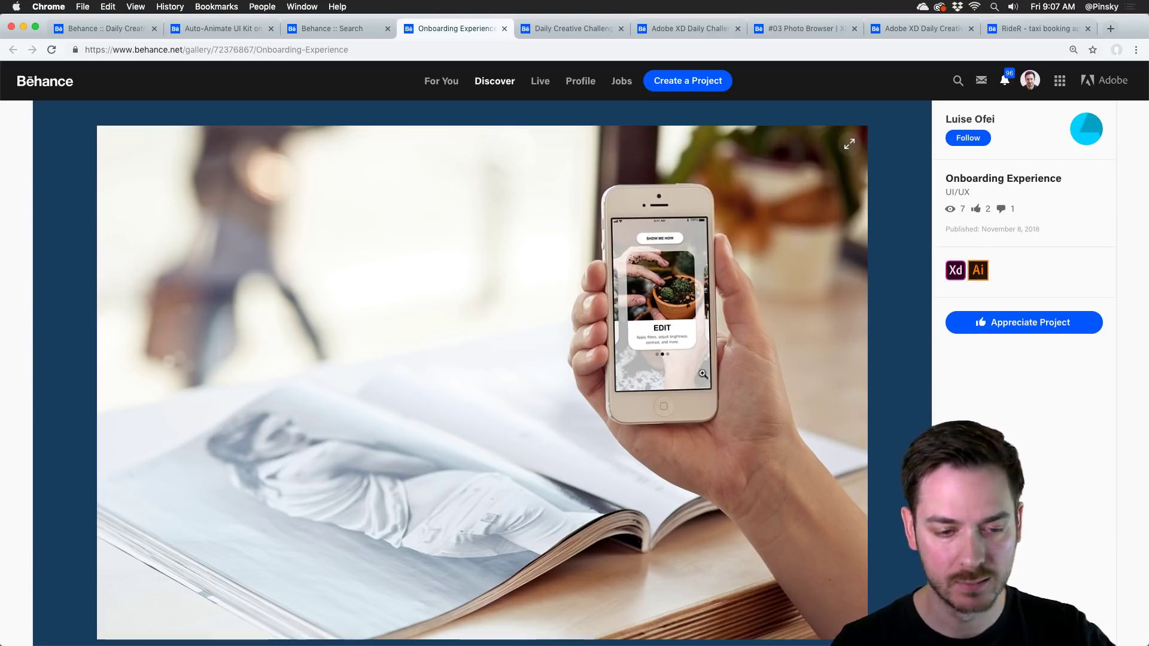
{"action": "scroll", "coordinate": [664, 357], "scroll_direction": "down", "scroll_amount": 1}
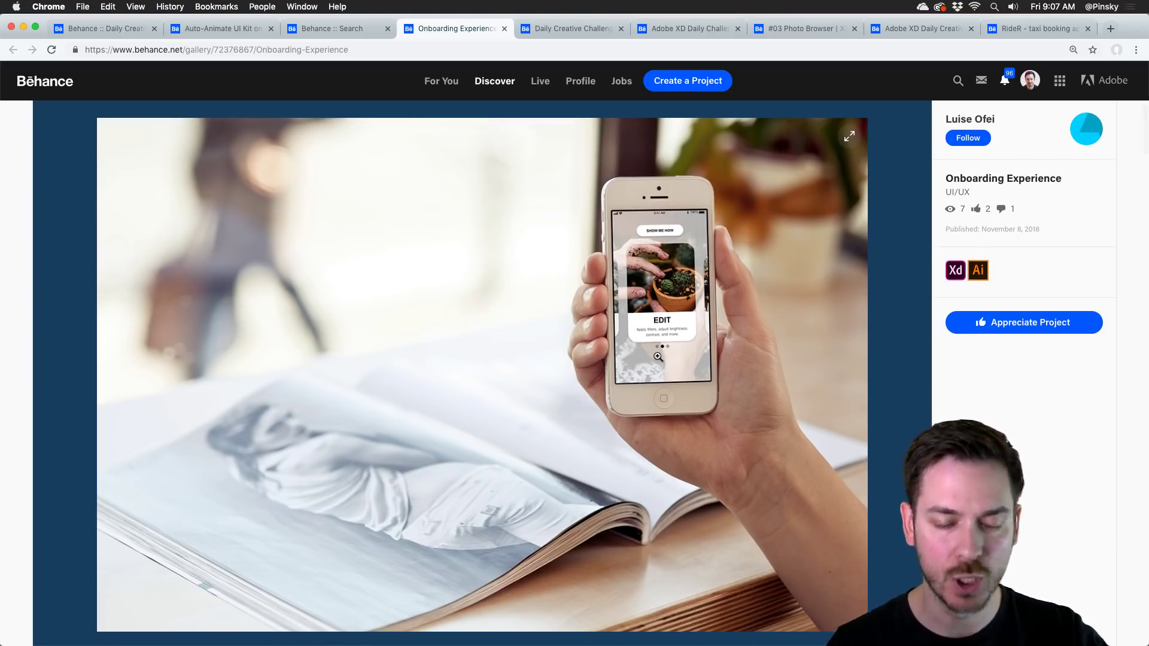
{"action": "scroll", "coordinate": [658, 356], "scroll_direction": "down", "scroll_amount": 10}
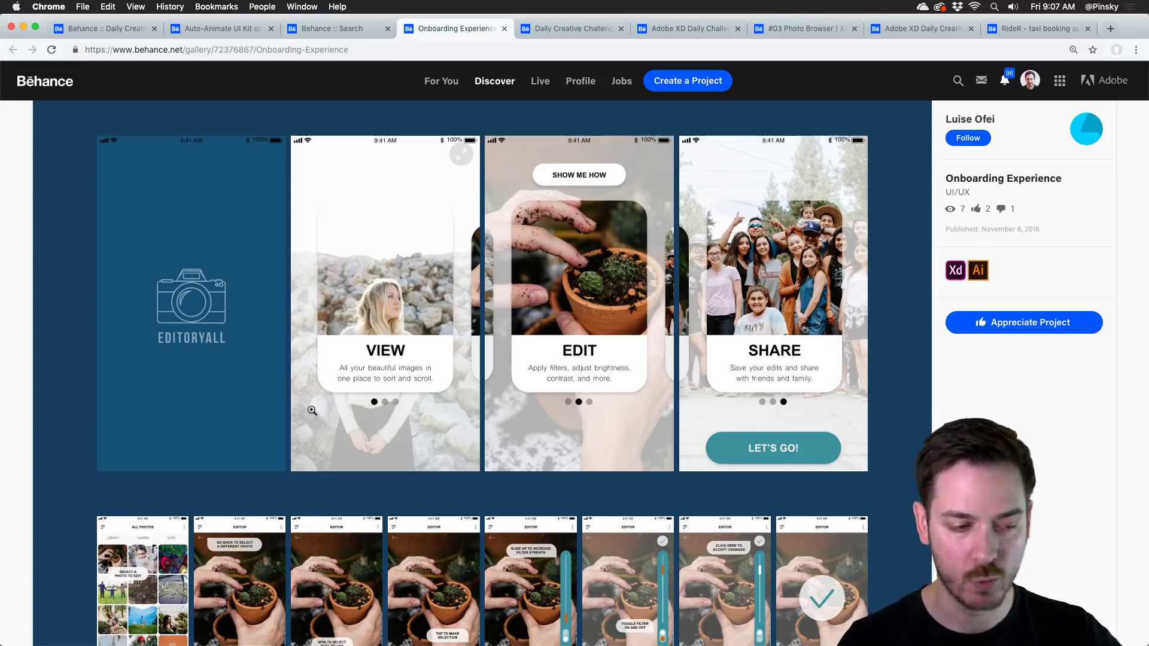
{"action": "scroll", "coordinate": [527, 365], "scroll_direction": "down", "scroll_amount": 5}
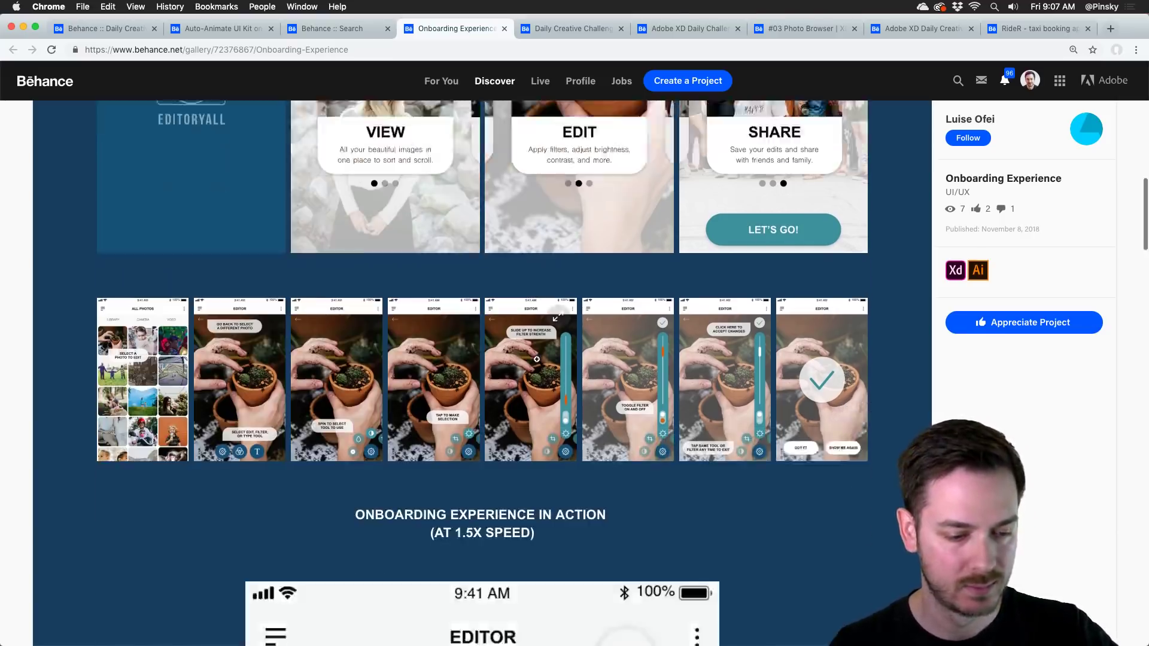
{"action": "scroll", "coordinate": [379, 357], "scroll_direction": "down", "scroll_amount": 15}
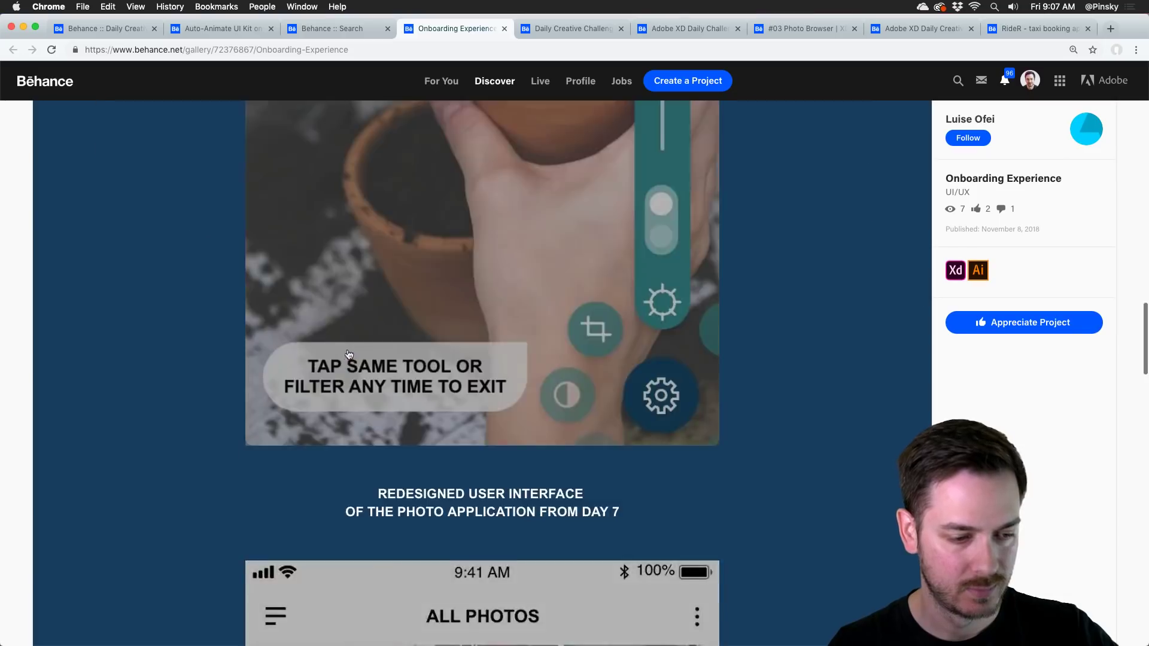
Watch the photo editor's onboarding prototype video in the enlarged view, and close that view.
{"action": "scroll", "coordinate": [238, 328], "scroll_direction": "up", "scroll_amount": 4}
{"action": "left_click", "coordinate": [275, 321]}
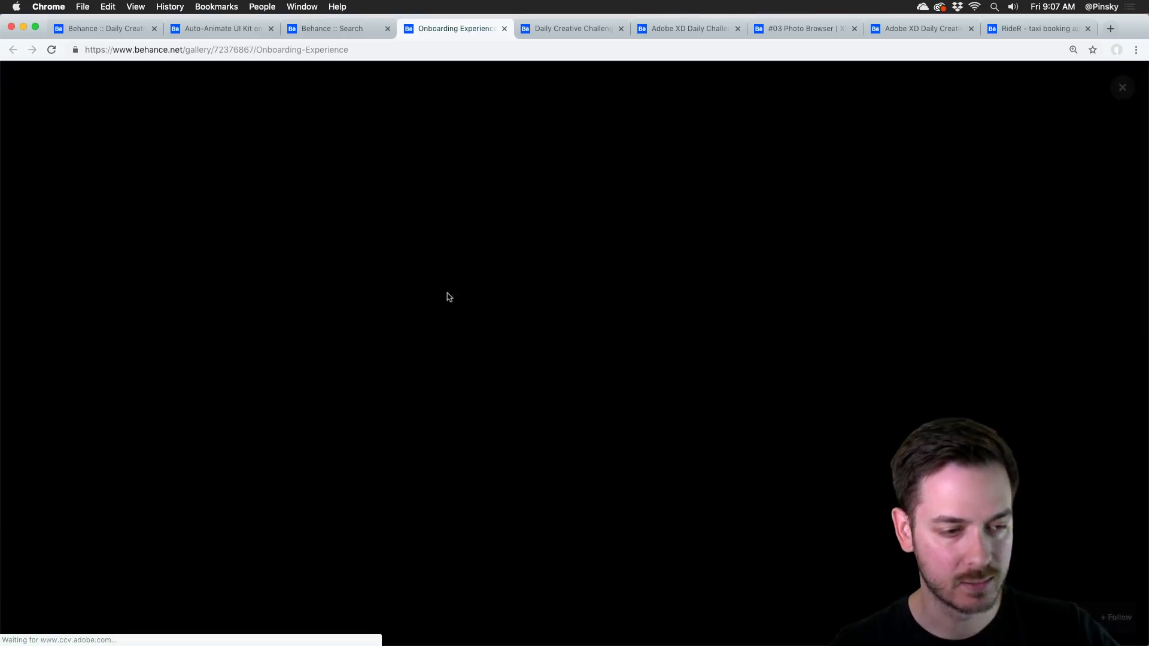
{"action": "left_click", "coordinate": [575, 353]}
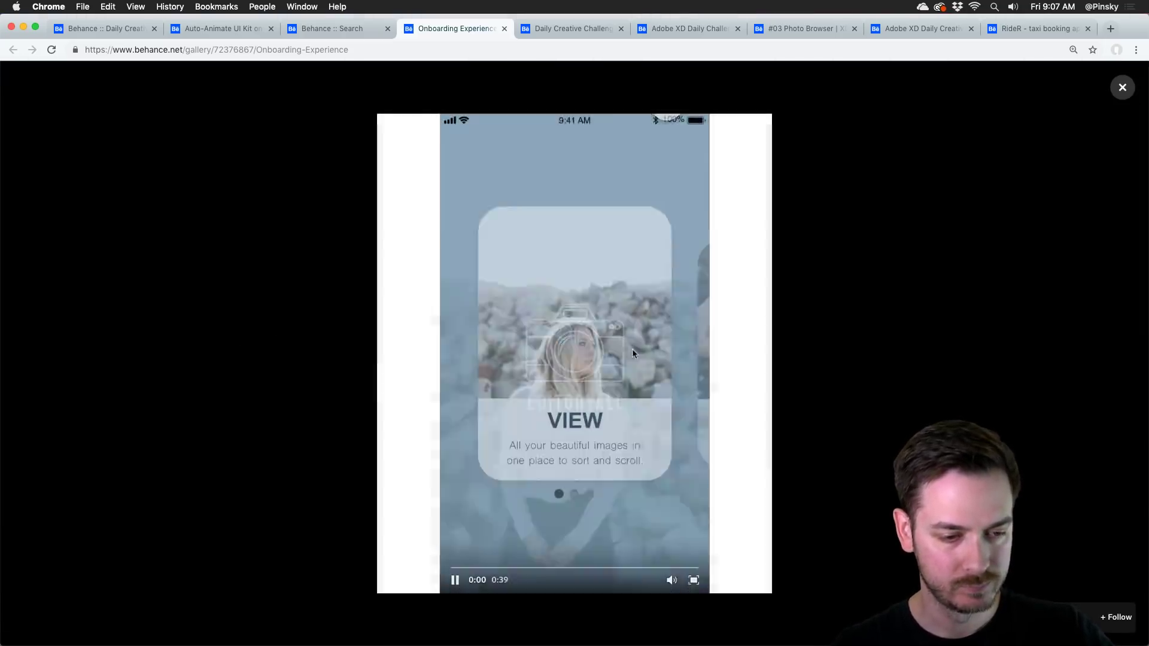
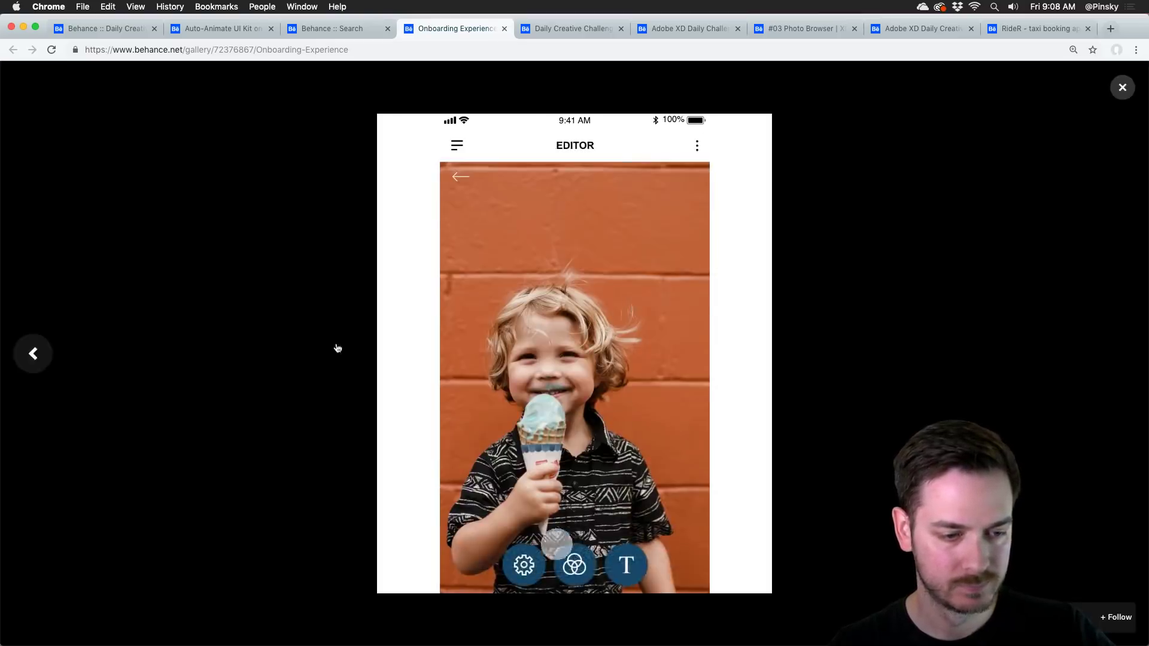
{"action": "left_click", "coordinate": [1122, 87]}
View the rest of the Onboarding Experience project, revisit its onboarding screens, and close the project.
{"action": "scroll", "coordinate": [676, 305], "scroll_direction": "down", "scroll_amount": 7}
{"action": "scroll", "coordinate": [676, 305], "scroll_direction": "down", "scroll_amount": 10}
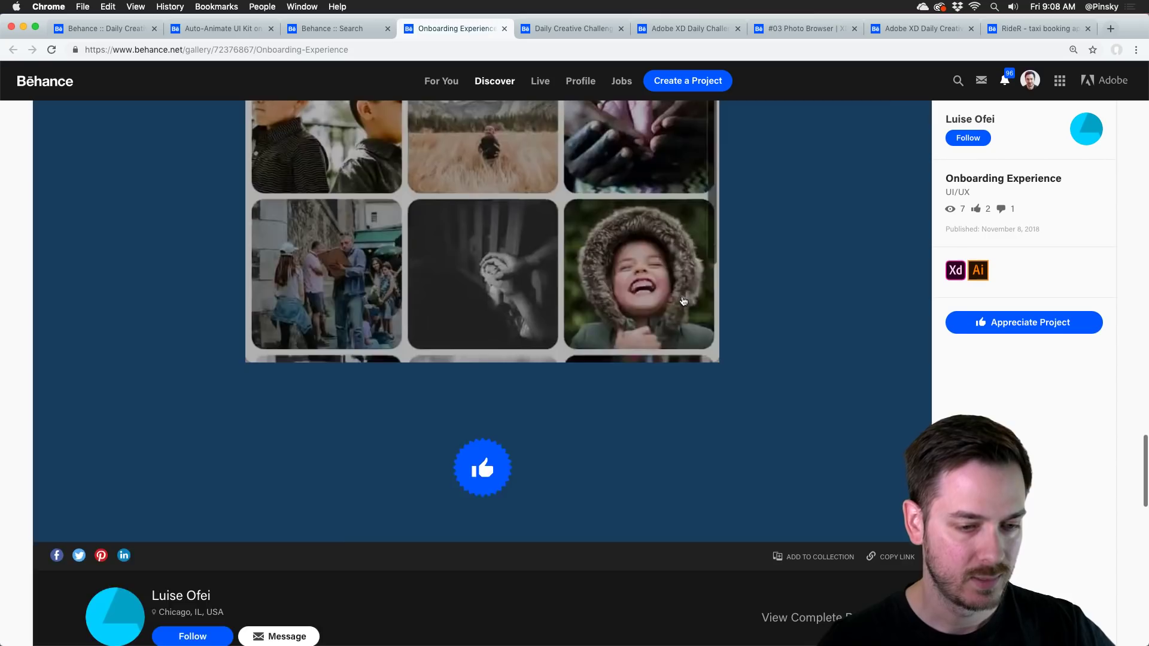
{"action": "scroll", "coordinate": [683, 301], "scroll_direction": "up", "scroll_amount": 15}
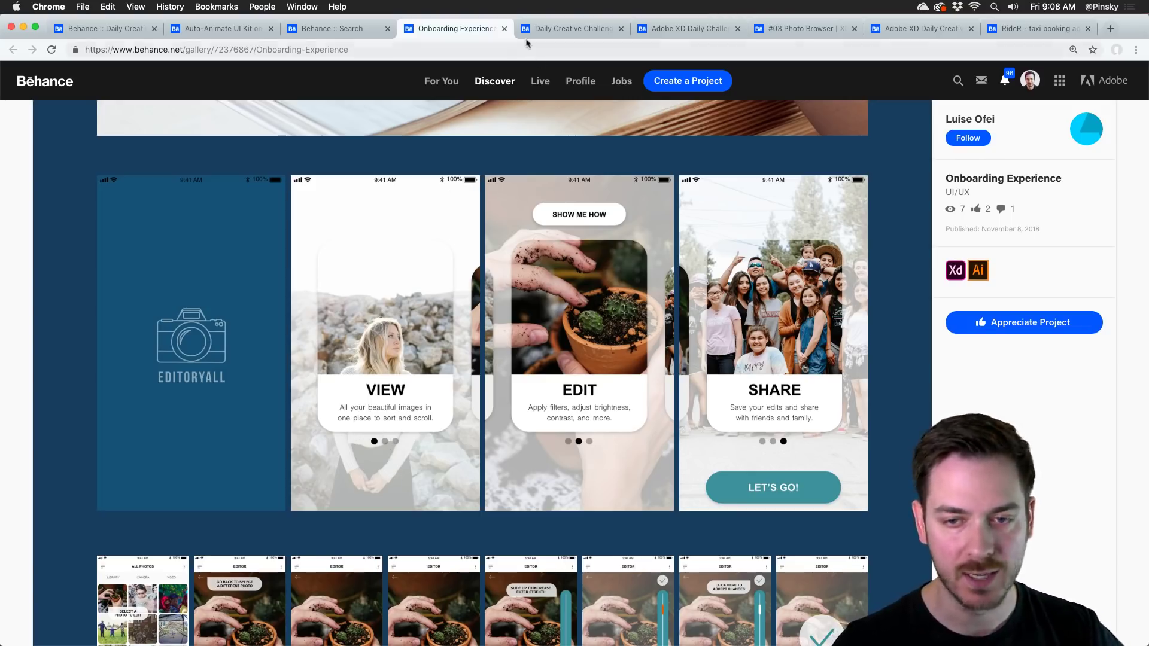
{"action": "left_click", "coordinate": [504, 29]}
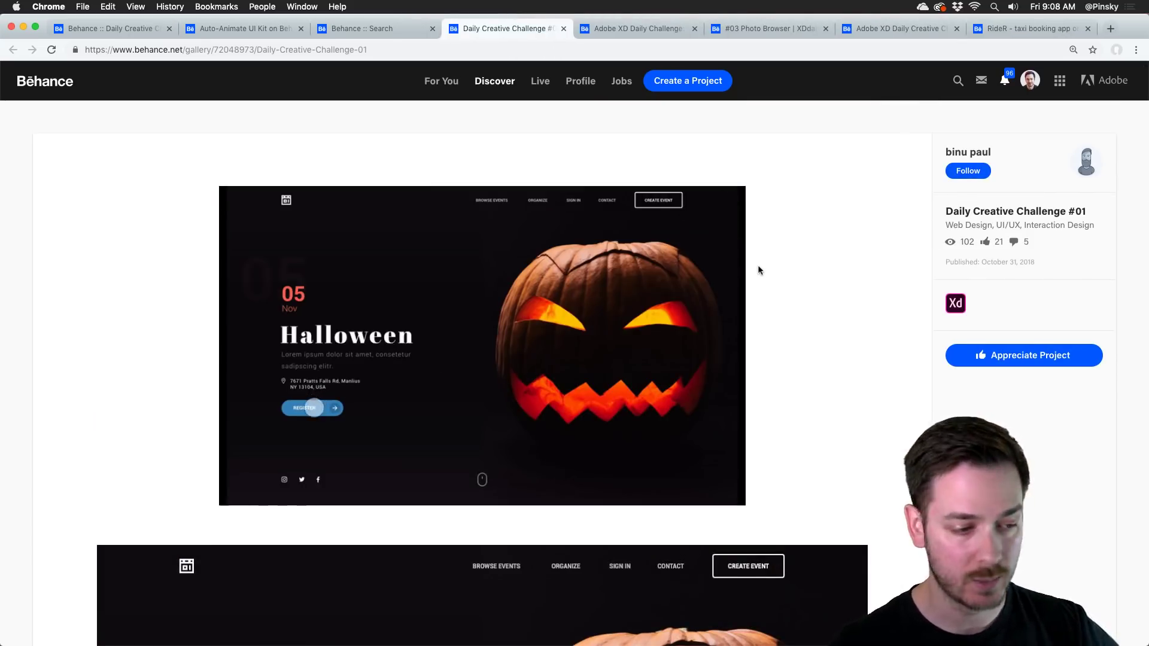
Watch the Halloween event page's animated prototype in Daily Creative Challenge #01 and examine its landing screen's heading, date and Register button.
{"action": "scroll", "coordinate": [757, 264], "scroll_direction": "down", "scroll_amount": 2}
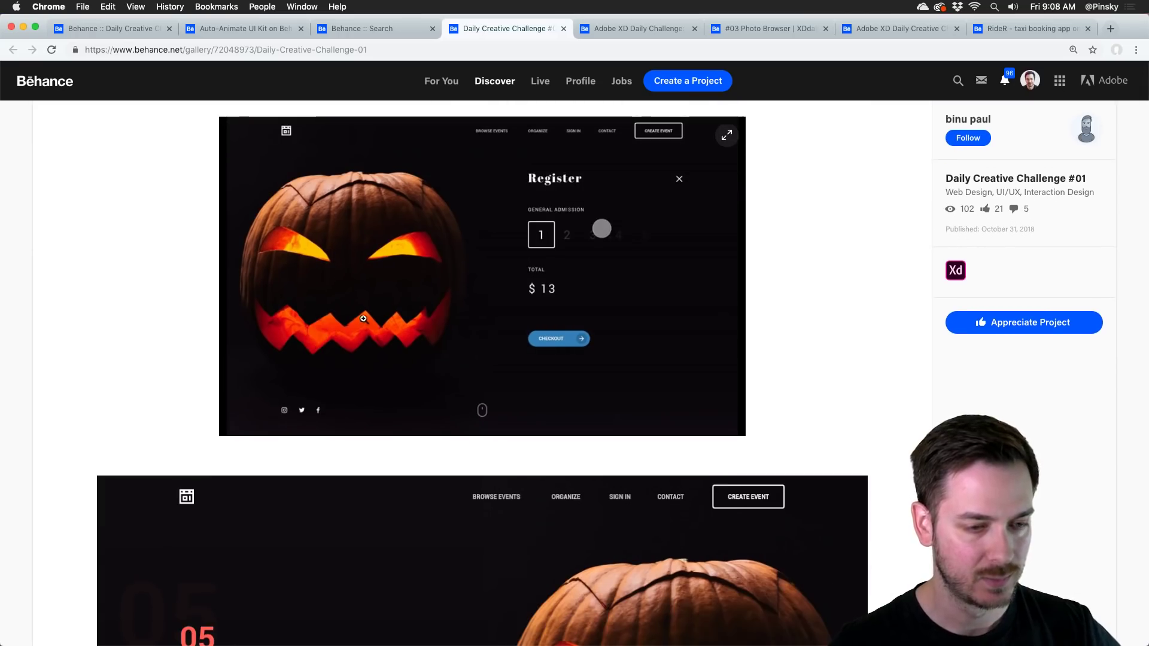
{"action": "scroll", "coordinate": [886, 323], "scroll_direction": "up", "scroll_amount": 1}
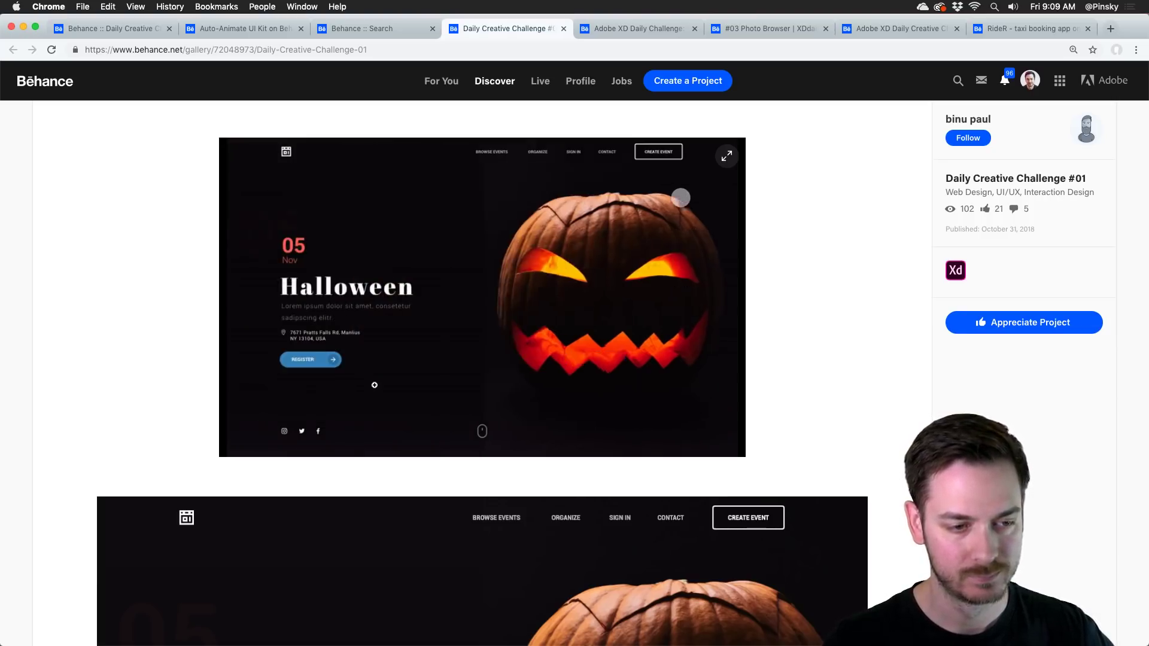
{"action": "scroll", "coordinate": [514, 353], "scroll_direction": "down", "scroll_amount": 6}
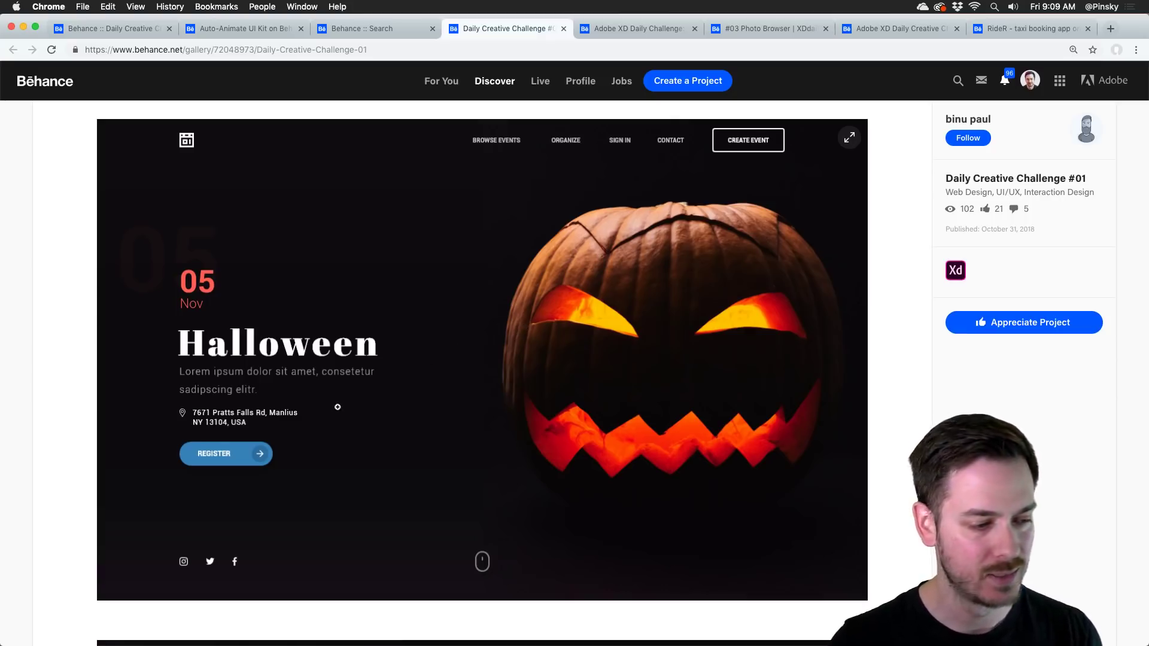
{"action": "scroll", "coordinate": [344, 407], "scroll_direction": "down", "scroll_amount": 1}
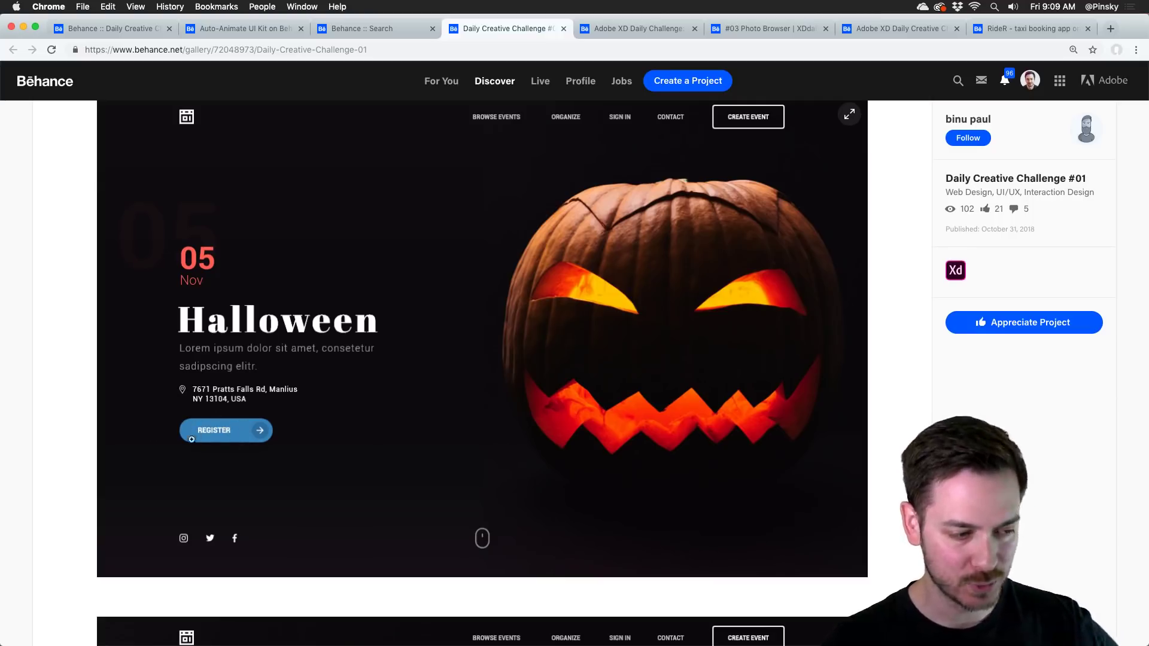
{"action": "scroll", "coordinate": [246, 446], "scroll_direction": "up", "scroll_amount": 1}
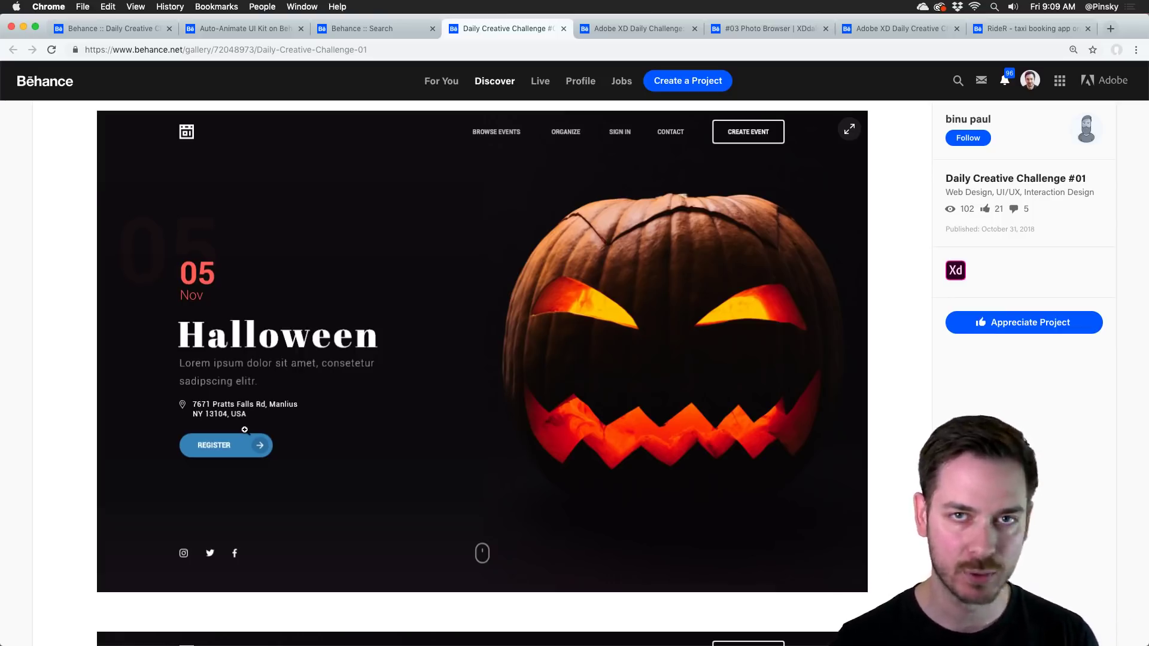
{"action": "scroll", "coordinate": [244, 429], "scroll_direction": "down", "scroll_amount": 3}
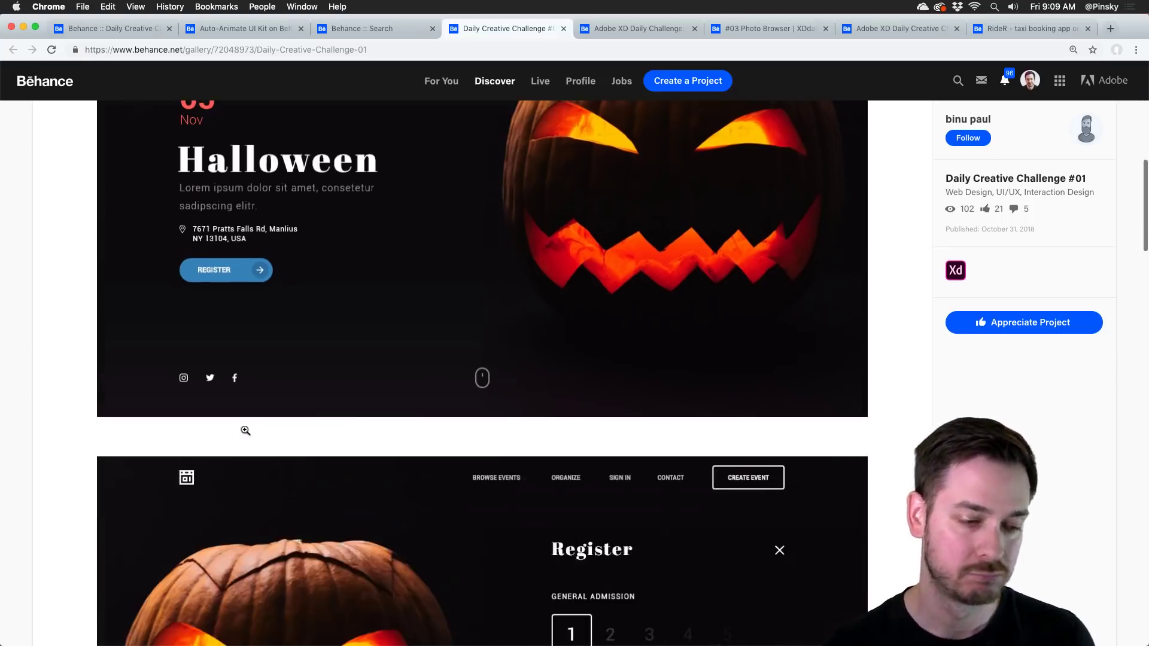
{"action": "scroll", "coordinate": [268, 301], "scroll_direction": "up", "scroll_amount": 2}
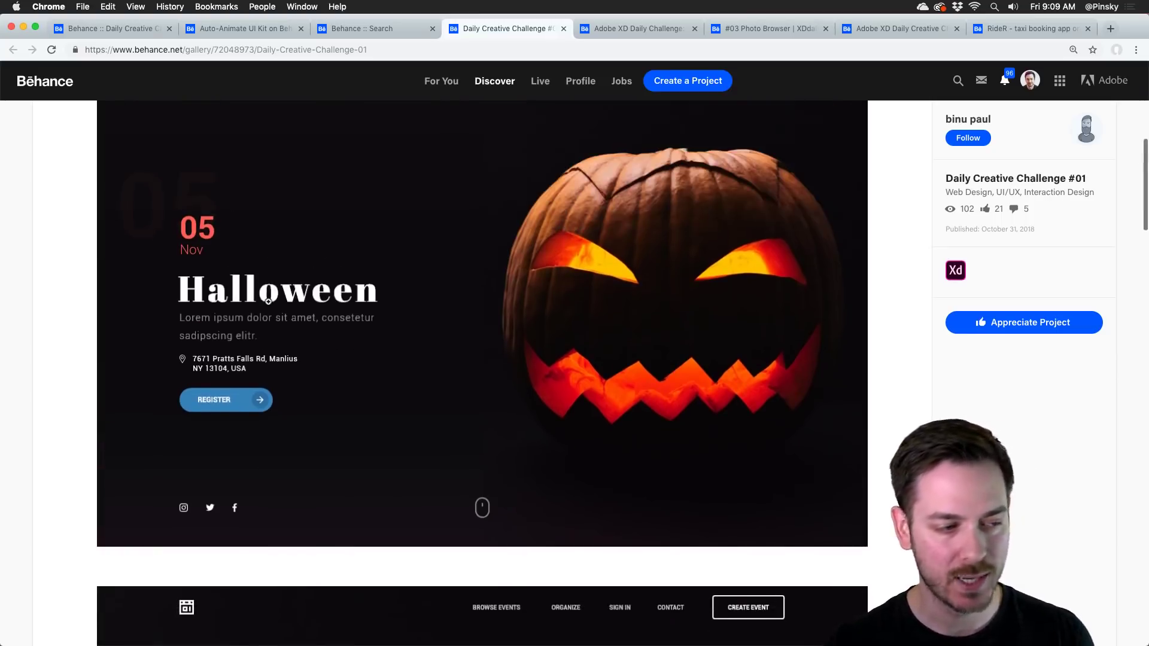
View the Halloween project's Register, description and map screens, revisit its landing screen, and close the project.
{"action": "scroll", "coordinate": [268, 301], "scroll_direction": "down", "scroll_amount": 7}
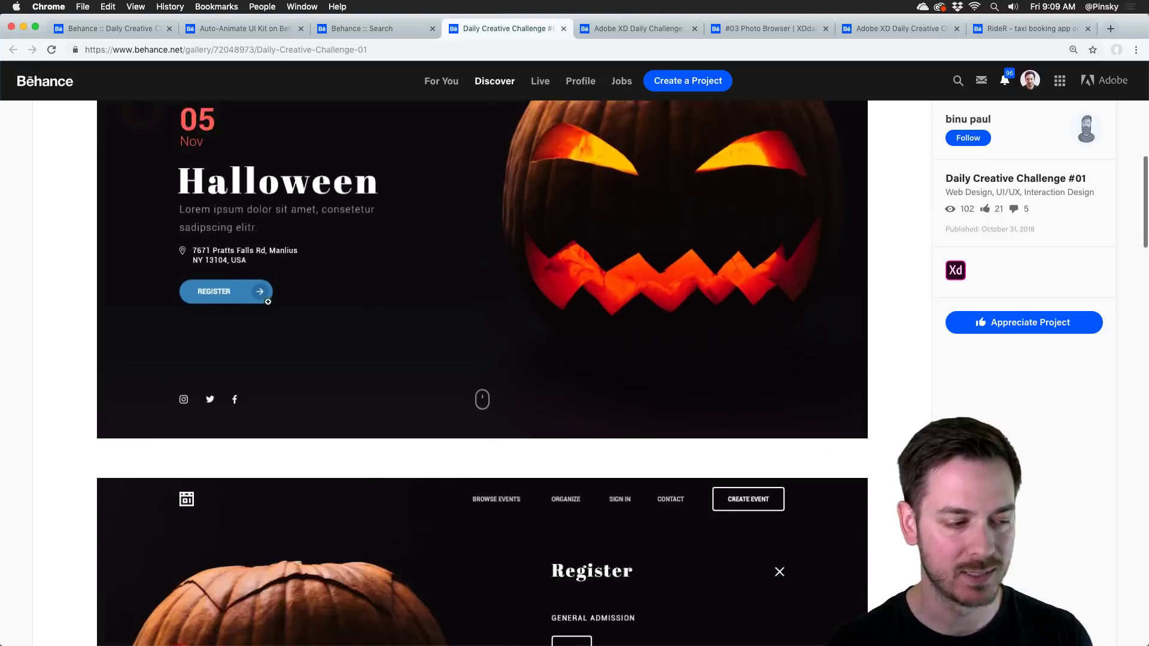
{"action": "scroll", "coordinate": [274, 294], "scroll_direction": "down", "scroll_amount": 10}
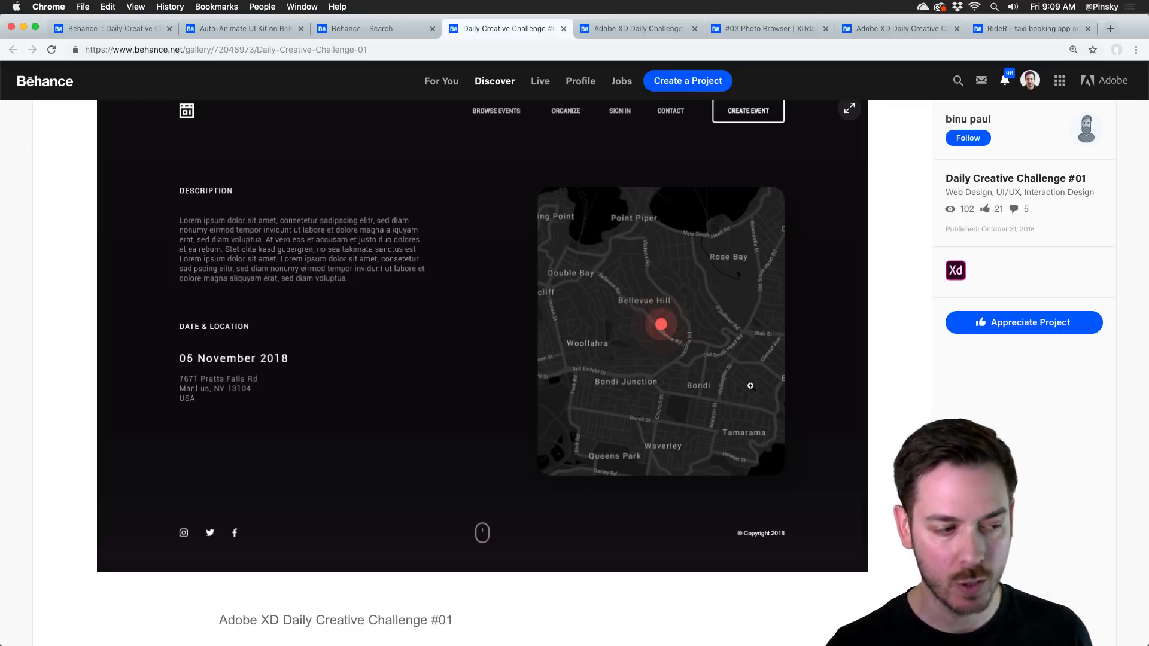
{"action": "scroll", "coordinate": [618, 359], "scroll_direction": "down", "scroll_amount": 5}
{"action": "scroll", "coordinate": [618, 359], "scroll_direction": "up", "scroll_amount": 12}
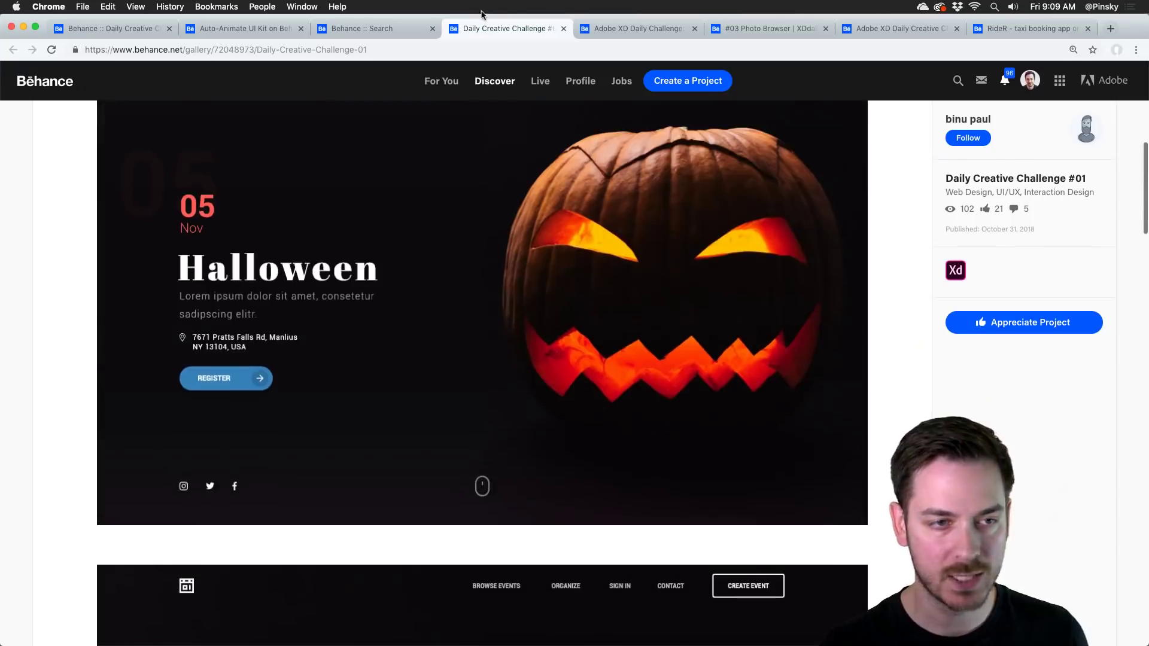
{"action": "left_click", "coordinate": [563, 29]}
Return to the start of the Event Landing Page project and examine the Kerning the Gap hero screen and its two buttons.
{"action": "scroll", "coordinate": [560, 232], "scroll_direction": "up", "scroll_amount": 8}
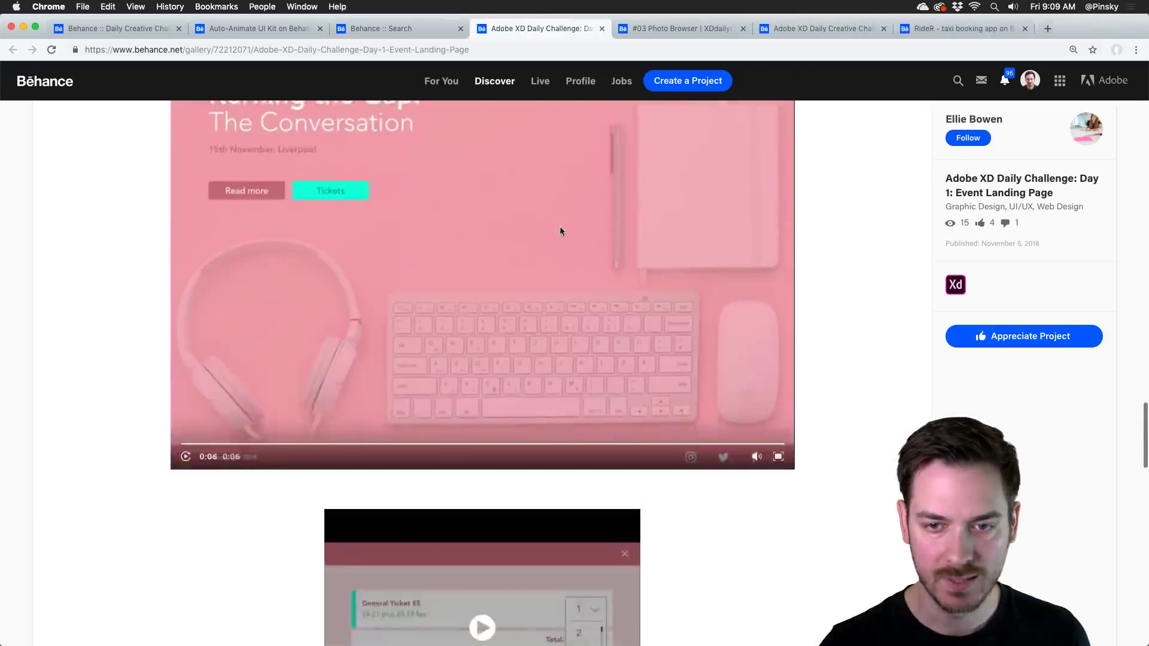
{"action": "scroll", "coordinate": [561, 232], "scroll_direction": "up", "scroll_amount": 6}
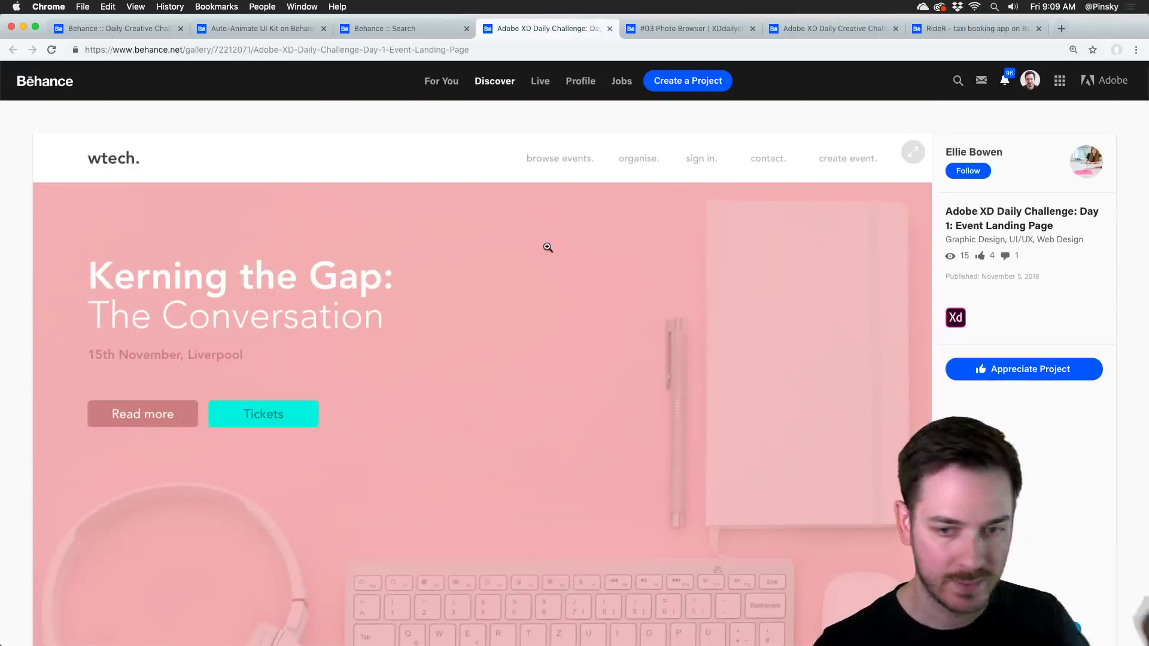
{"action": "scroll", "coordinate": [526, 251], "scroll_direction": "down", "scroll_amount": 3}
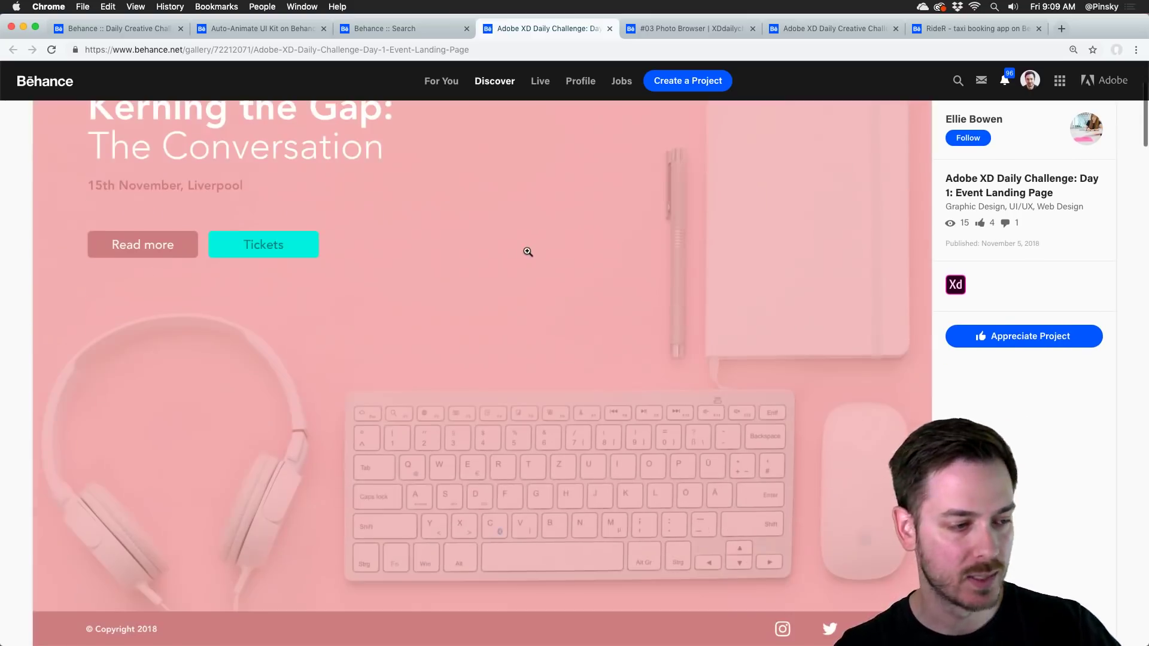
{"action": "scroll", "coordinate": [529, 252], "scroll_direction": "up", "scroll_amount": 2}
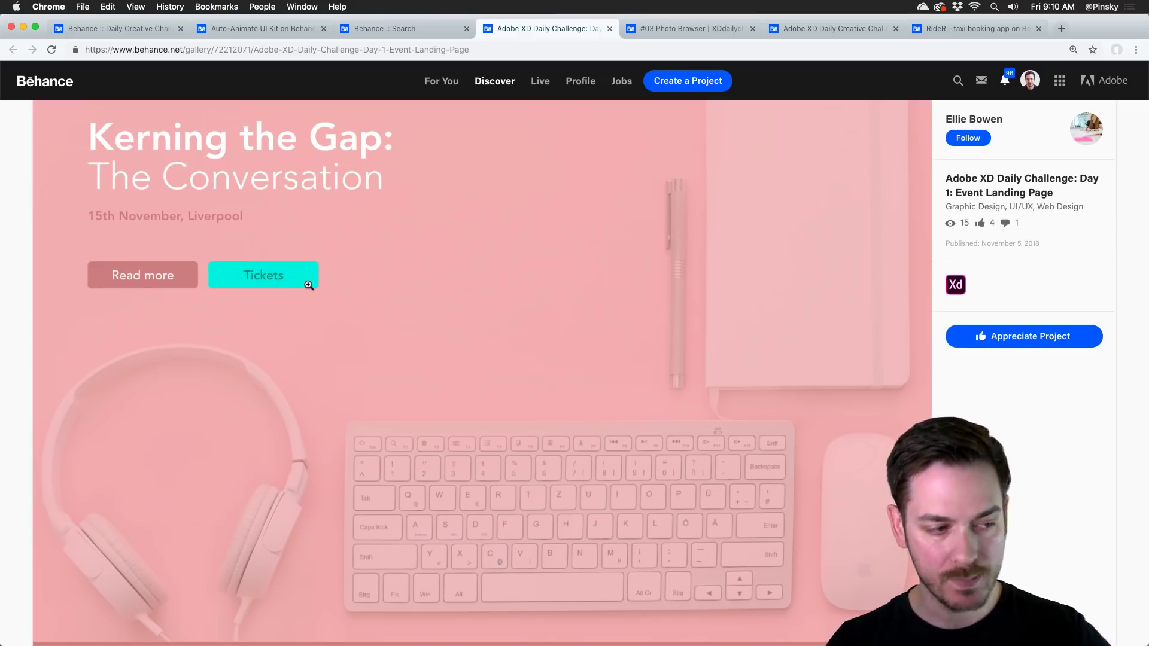
{"action": "scroll", "coordinate": [300, 283], "scroll_direction": "up", "scroll_amount": 3}
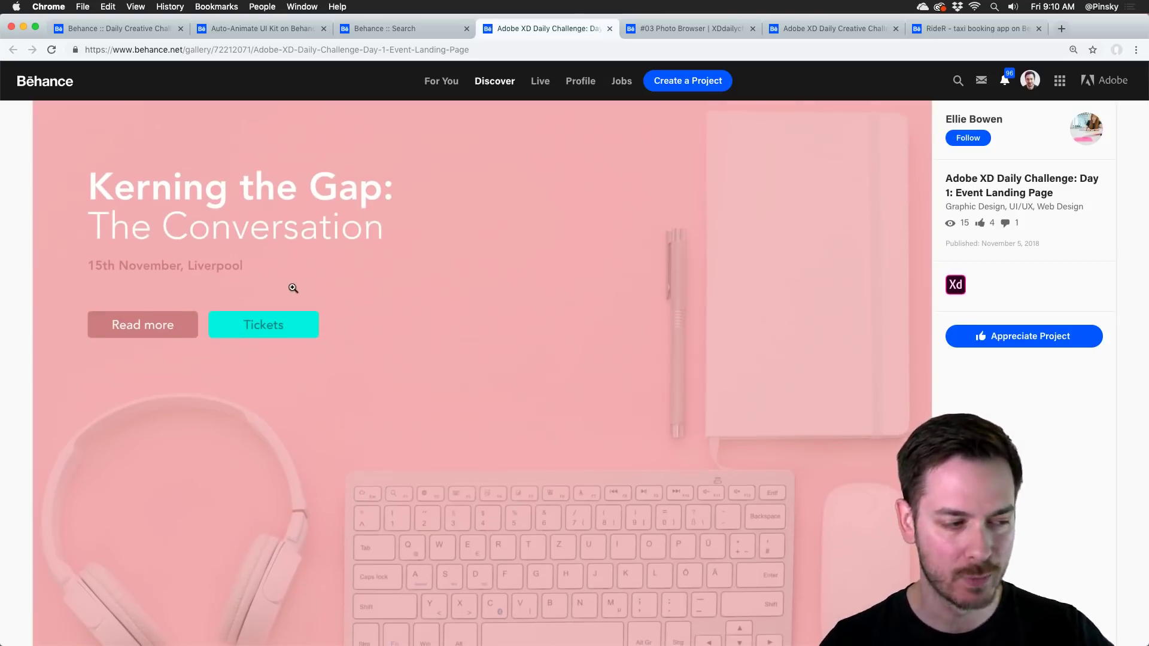
{"action": "scroll", "coordinate": [293, 288], "scroll_direction": "up", "scroll_amount": 1}
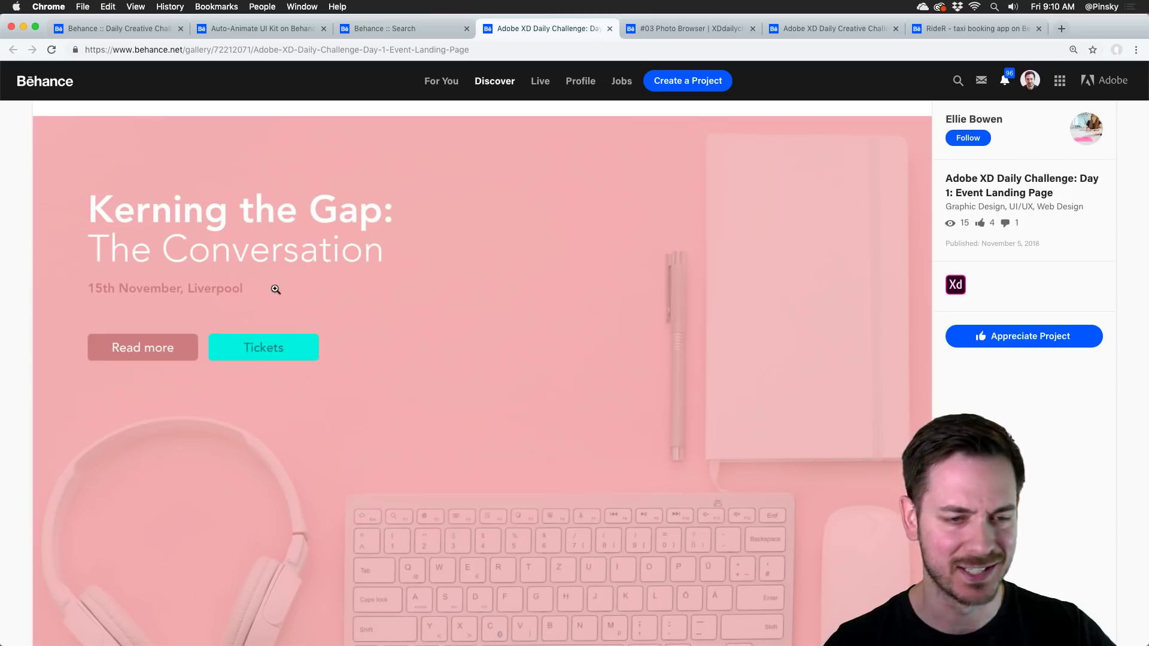
Examine the event's description and map page and the General Ticket checkout screens down to the prototype videos.
{"action": "scroll", "coordinate": [275, 289], "scroll_direction": "down", "scroll_amount": 10}
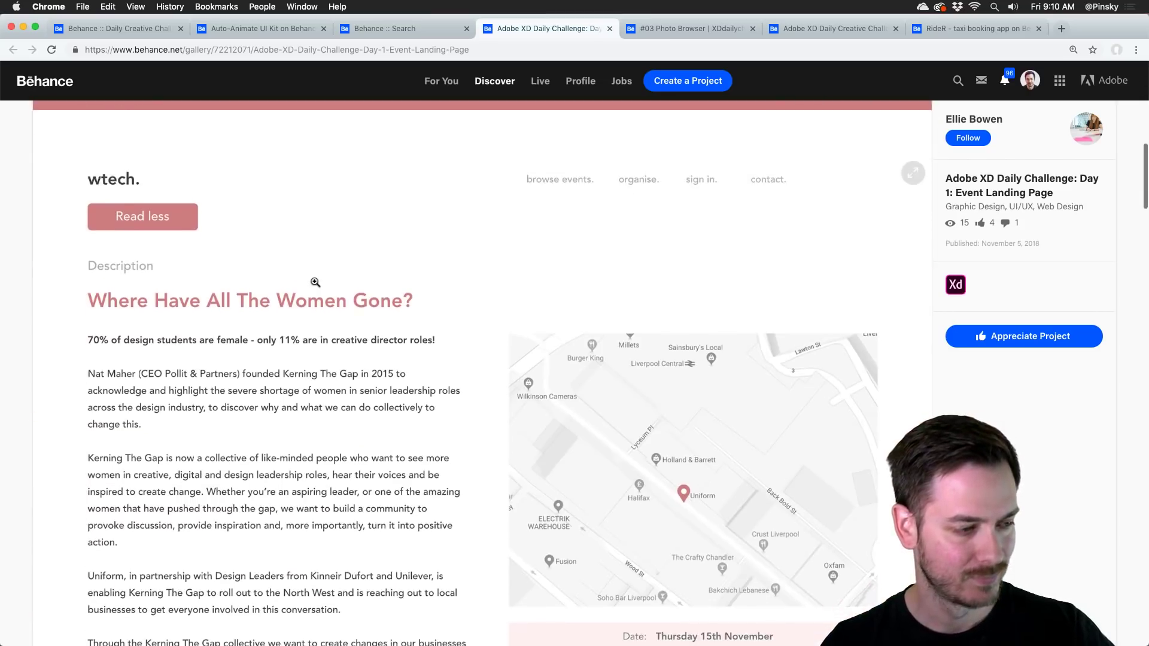
{"action": "scroll", "coordinate": [315, 282], "scroll_direction": "down", "scroll_amount": 8}
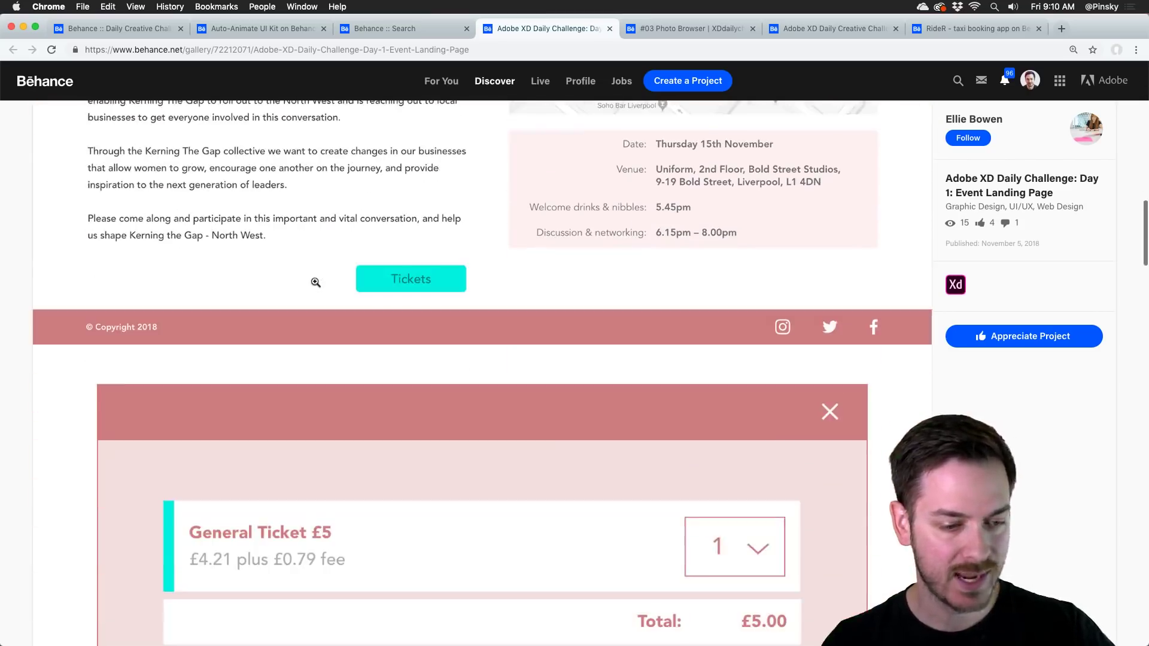
{"action": "scroll", "coordinate": [316, 281], "scroll_direction": "down", "scroll_amount": 1}
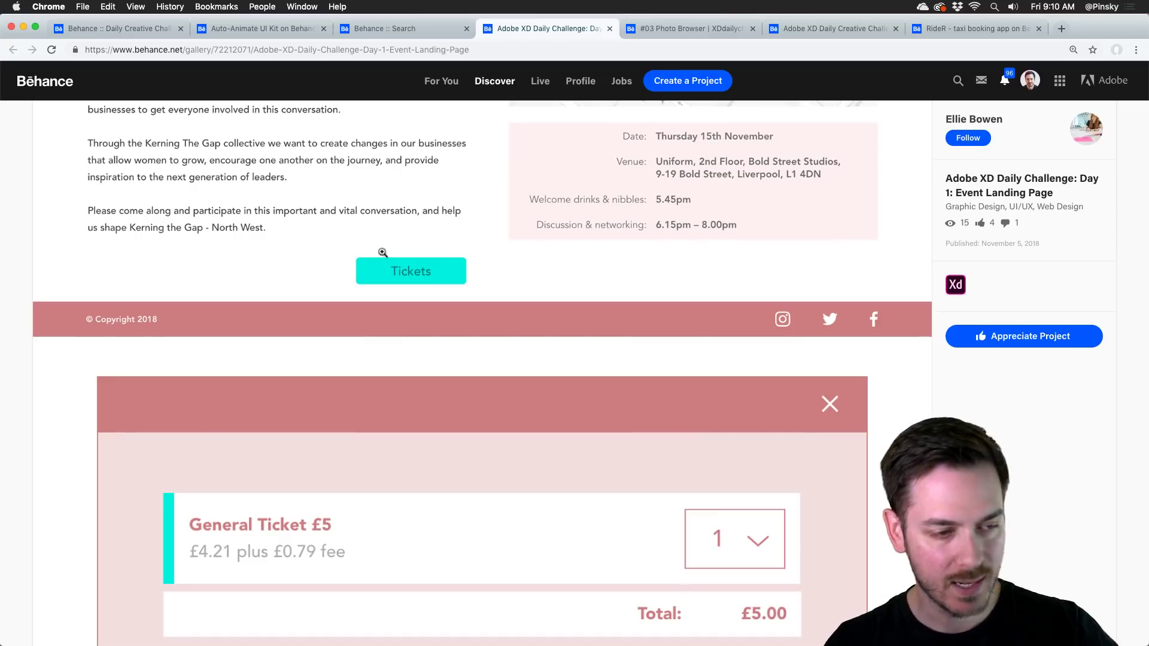
{"action": "scroll", "coordinate": [463, 289], "scroll_direction": "down", "scroll_amount": 3}
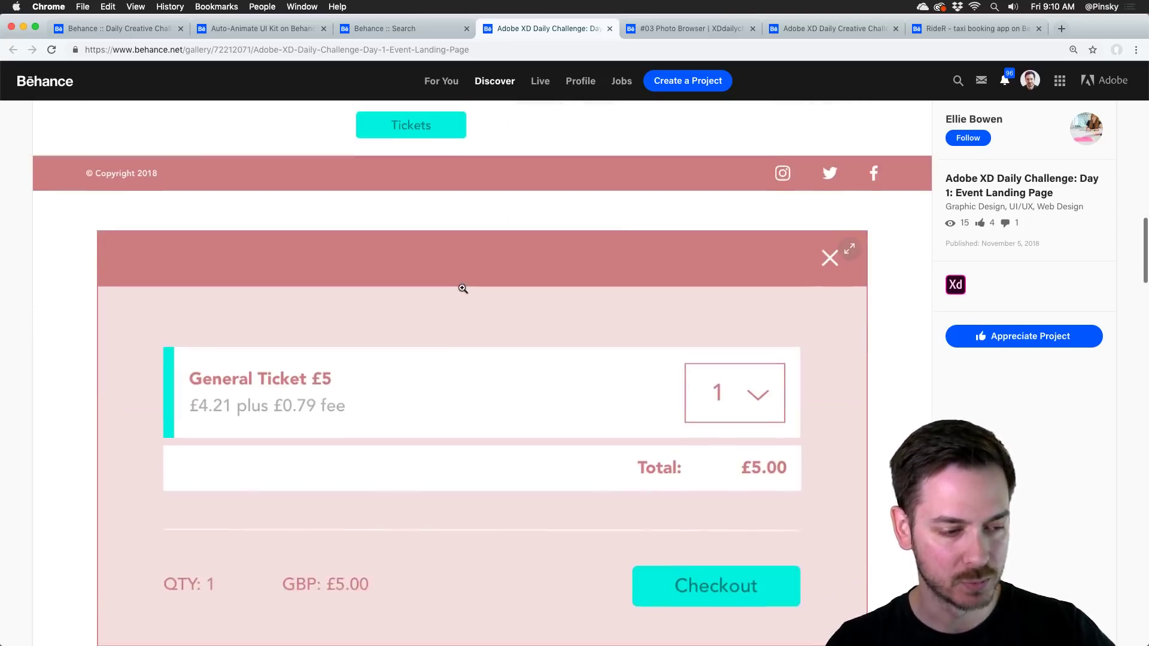
{"action": "scroll", "coordinate": [462, 288], "scroll_direction": "down", "scroll_amount": 10}
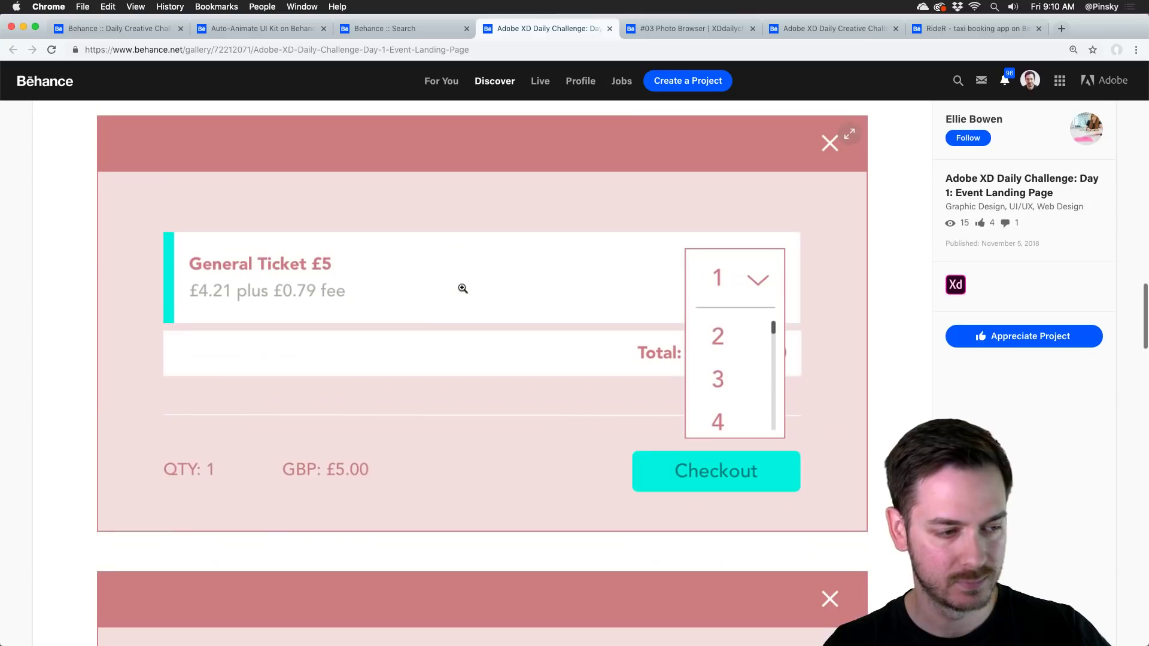
{"action": "scroll", "coordinate": [463, 288], "scroll_direction": "down", "scroll_amount": 15}
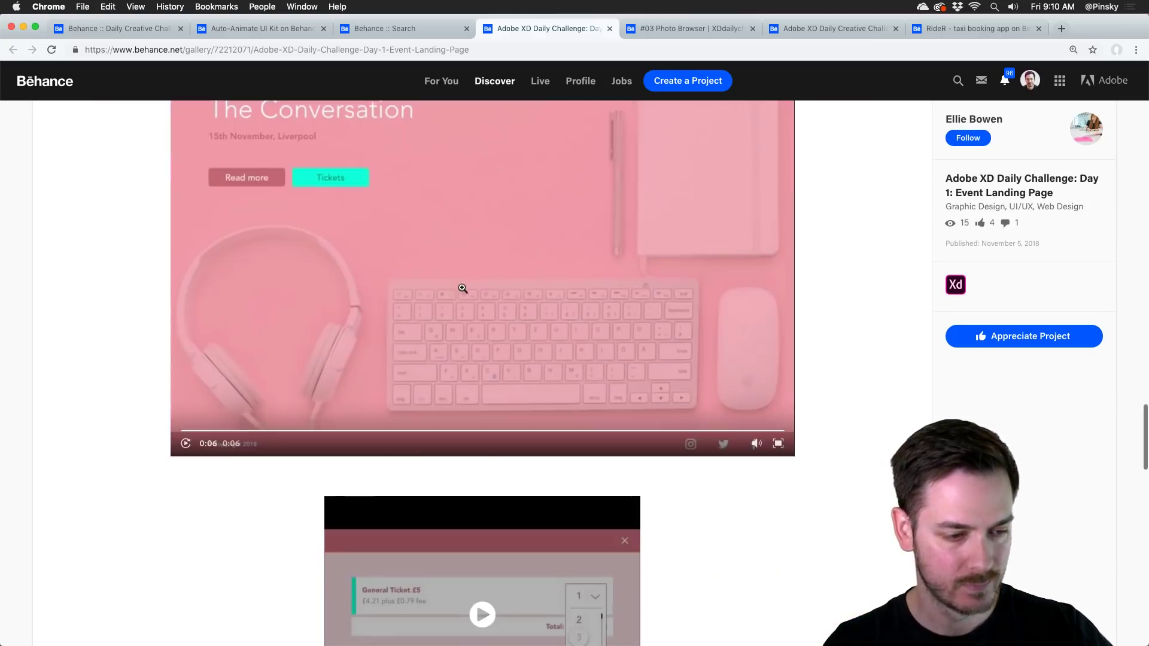
Play the Kerning the Gap landing page prototype video, and replay it from the start.
{"action": "scroll", "coordinate": [349, 341], "scroll_direction": "up", "scroll_amount": 2}
{"action": "left_click", "coordinate": [183, 550]}
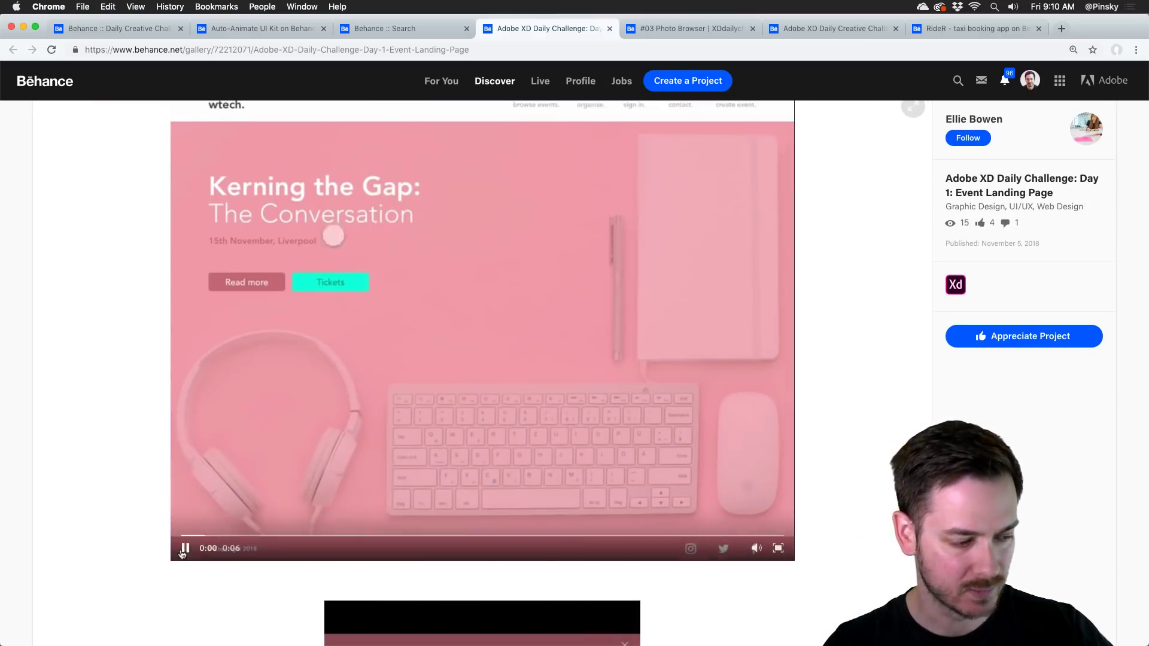
{"action": "scroll", "coordinate": [737, 354], "scroll_direction": "up", "scroll_amount": 1}
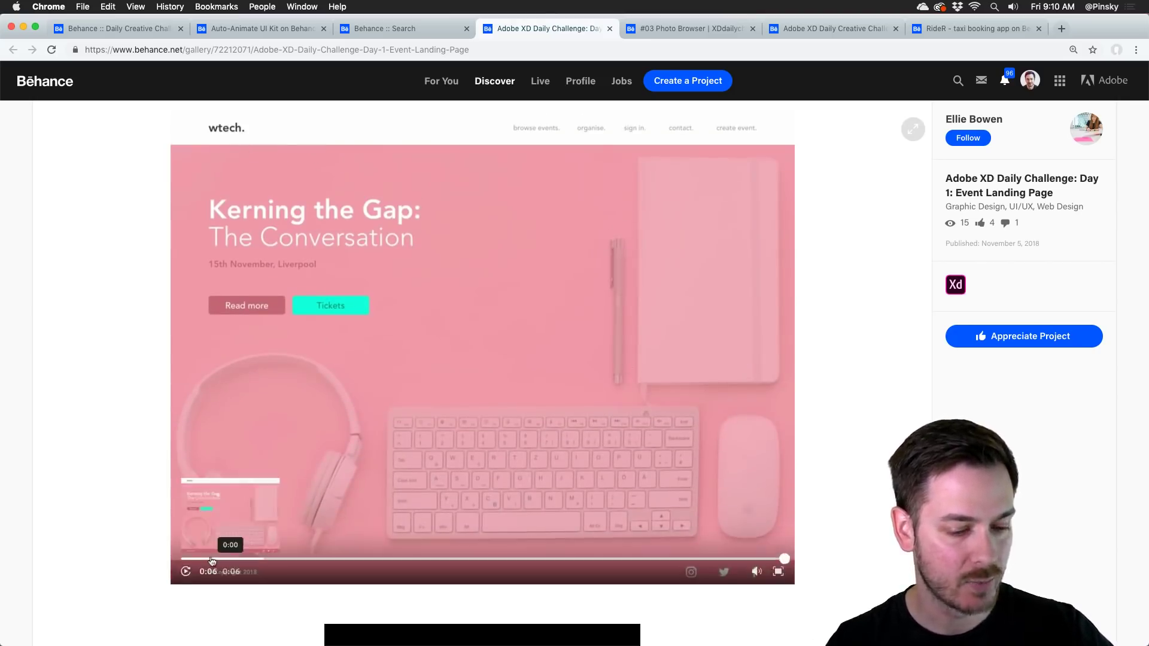
{"action": "left_click", "coordinate": [176, 557]}
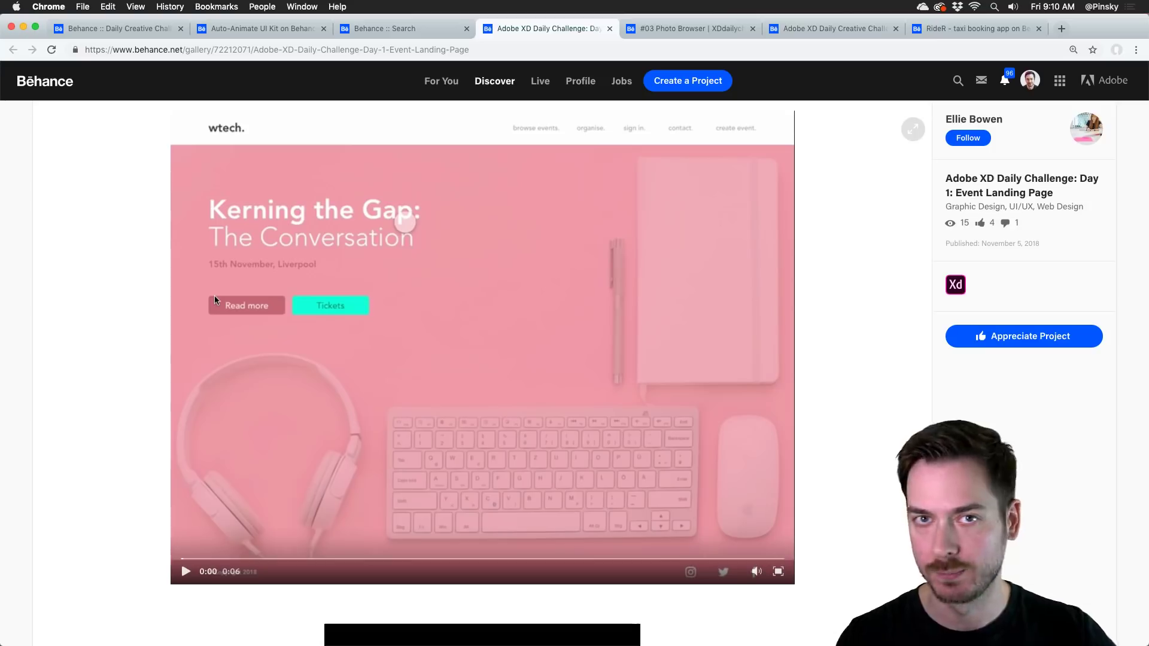
{"action": "left_click", "coordinate": [226, 518]}
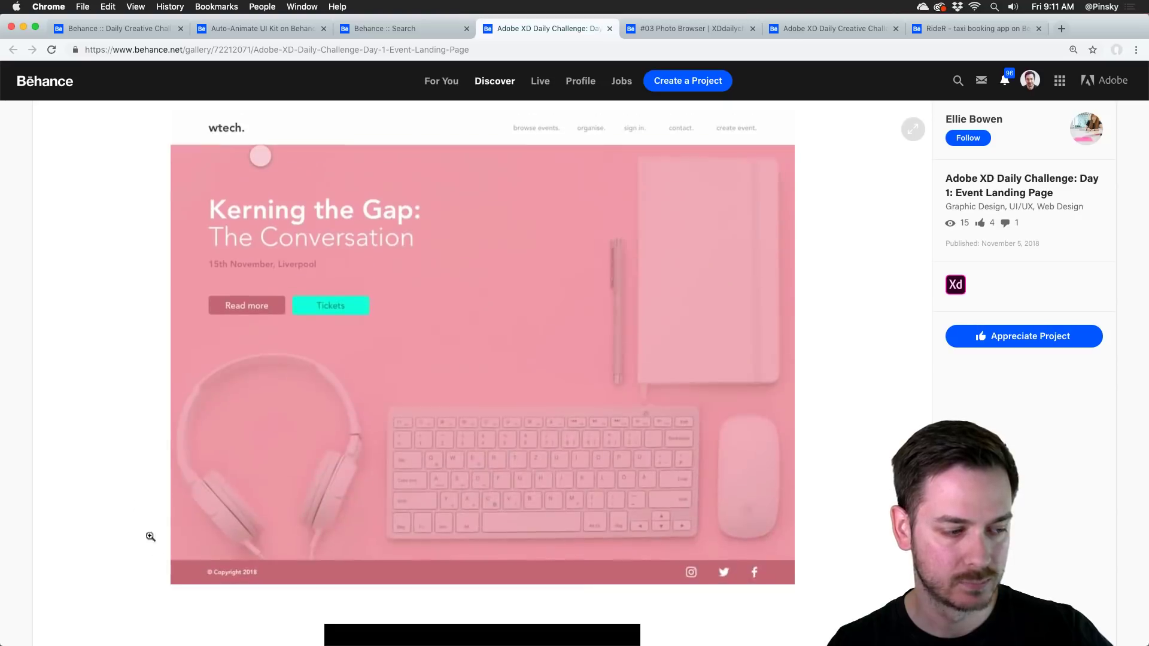
Play the ticket quantity prototype video of the Event Landing Page project, and close the project.
{"action": "scroll", "coordinate": [137, 490], "scroll_direction": "down", "scroll_amount": 6}
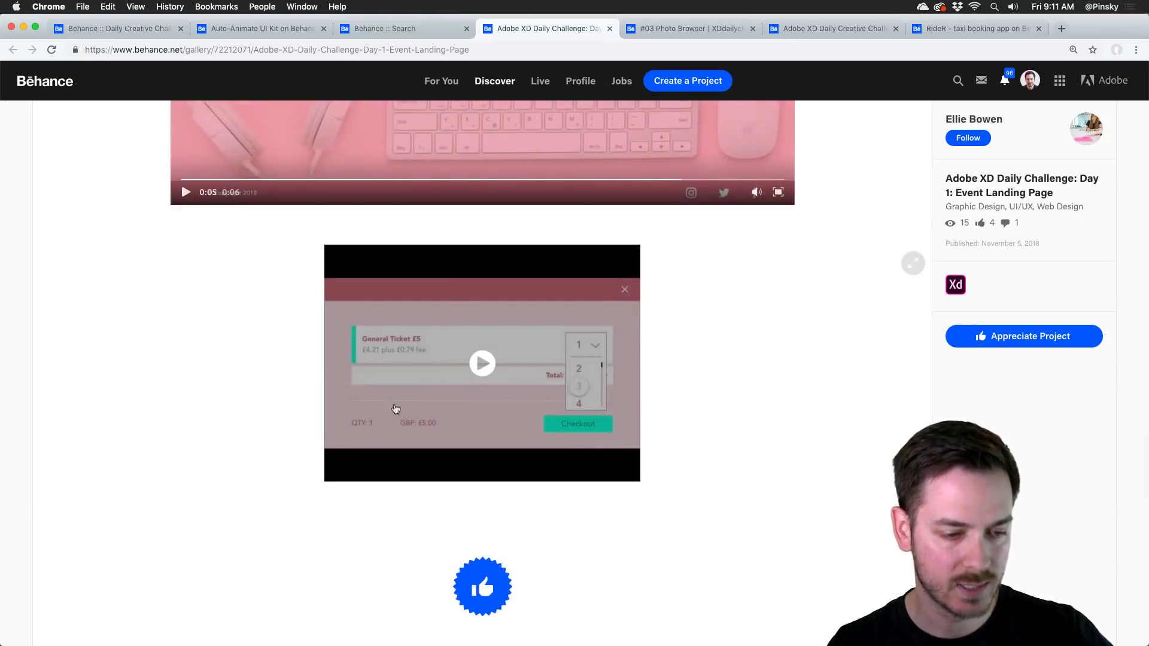
{"action": "left_click", "coordinate": [483, 365]}
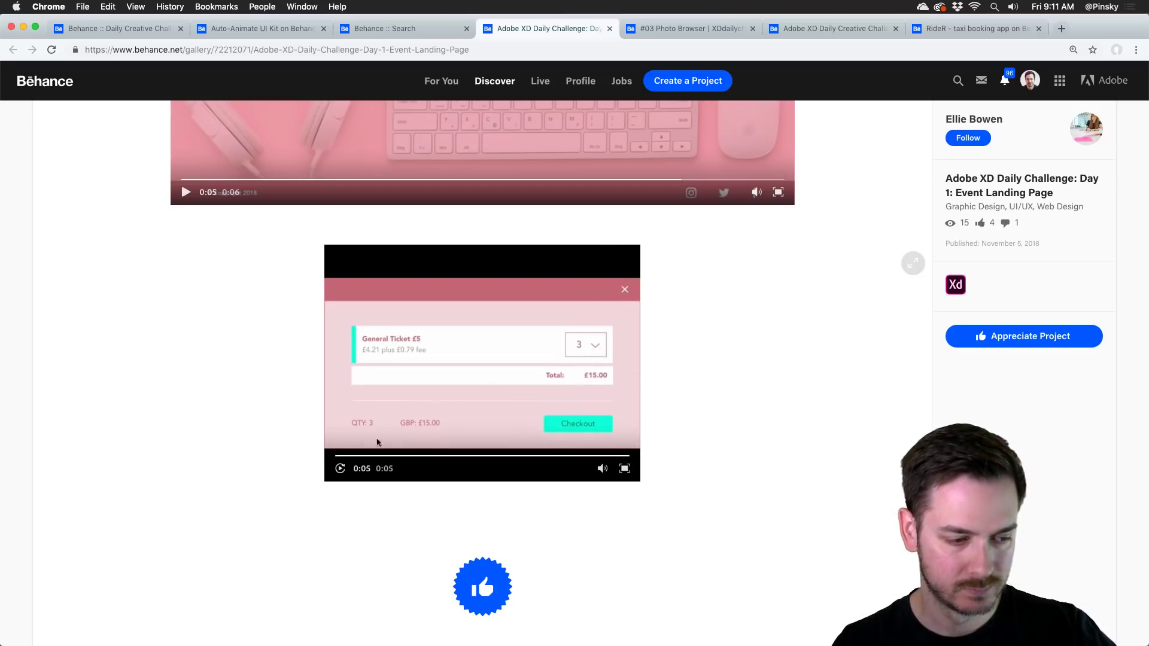
{"action": "left_click", "coordinate": [609, 29]}
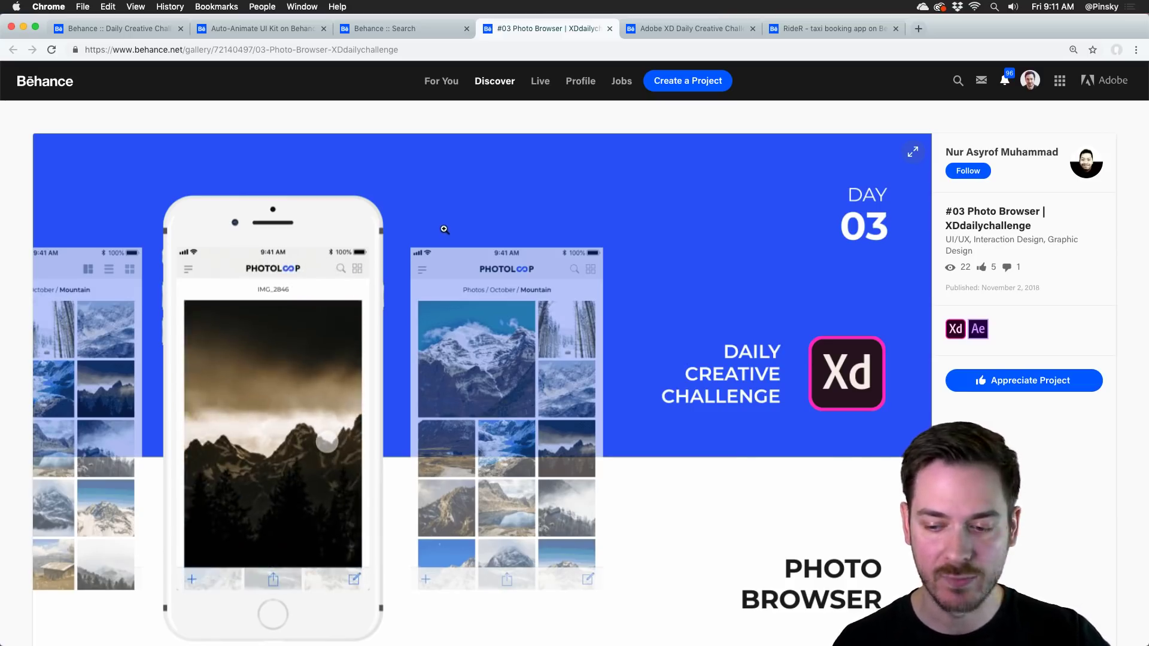
Examine the #03 Photo Browser project's cover animation and its tap flow from layout switching to the full photo preview.
{"action": "scroll", "coordinate": [445, 234], "scroll_direction": "down", "scroll_amount": 2}
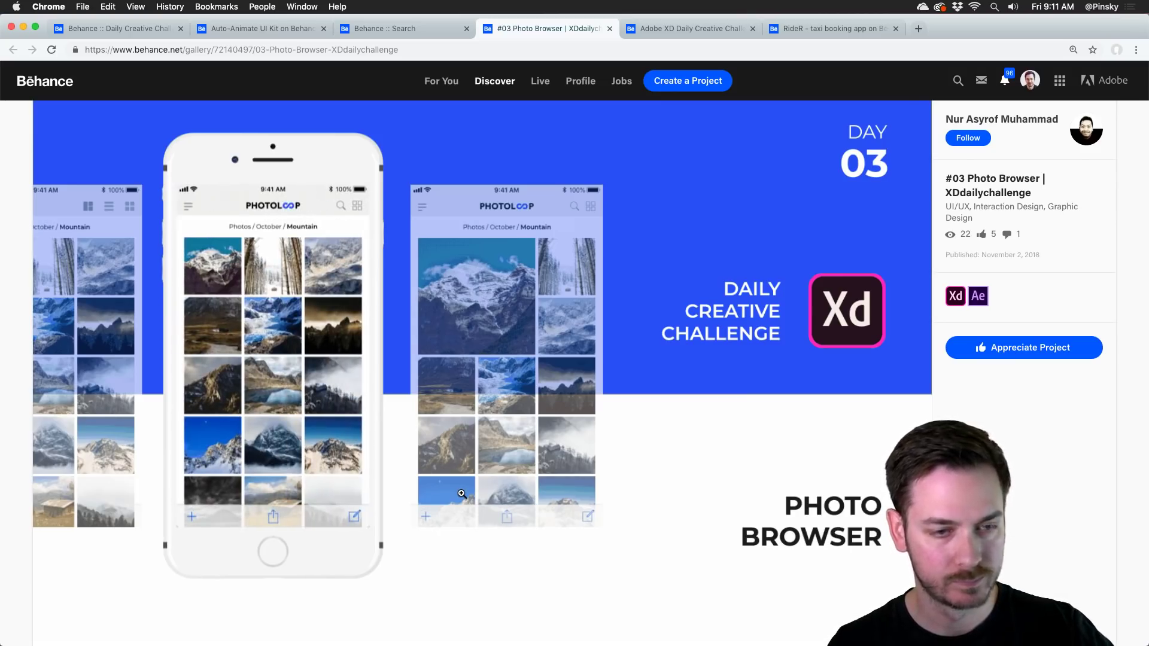
{"action": "scroll", "coordinate": [461, 494], "scroll_direction": "down", "scroll_amount": 15}
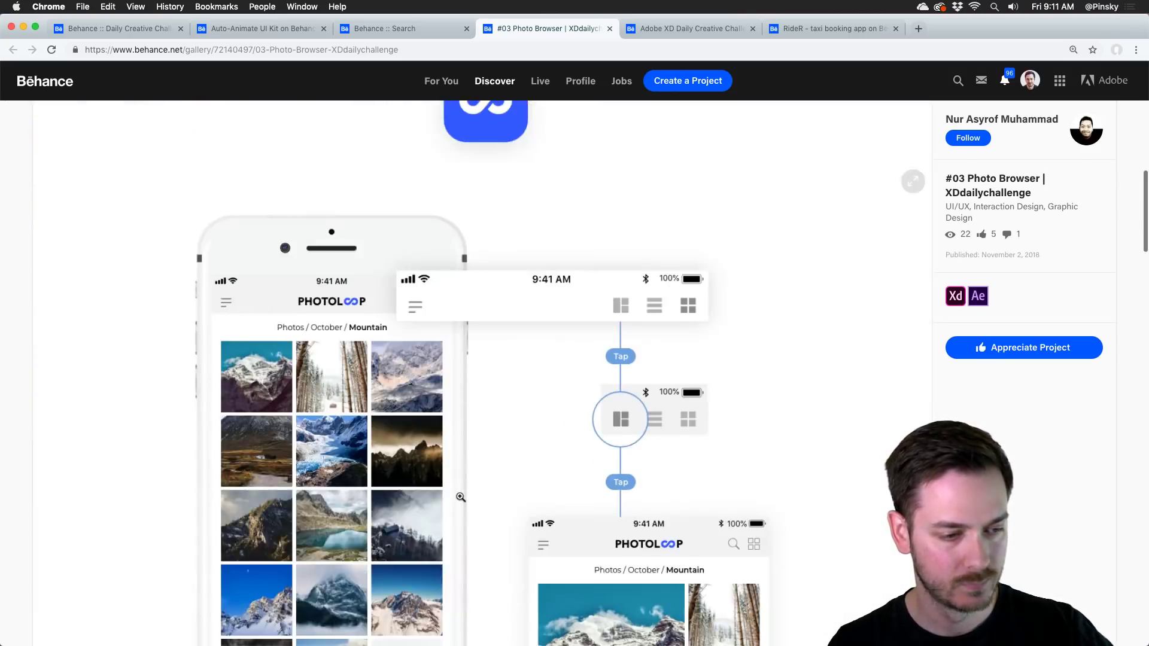
{"action": "scroll", "coordinate": [461, 495], "scroll_direction": "up", "scroll_amount": 1}
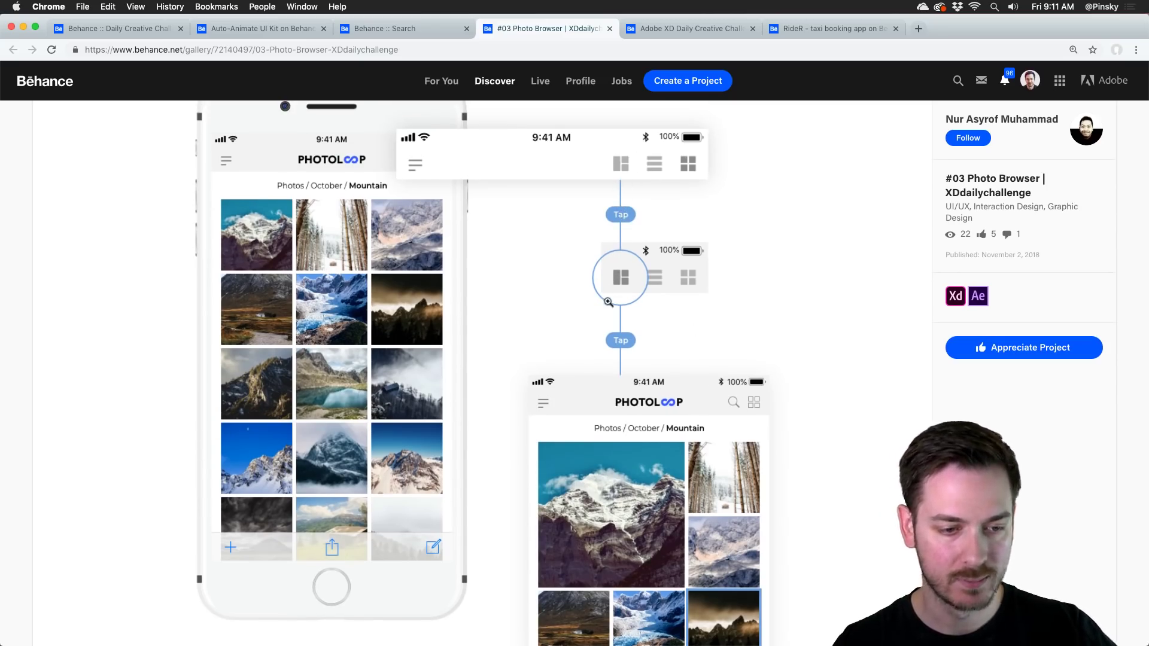
{"action": "scroll", "coordinate": [620, 357], "scroll_direction": "down", "scroll_amount": 5}
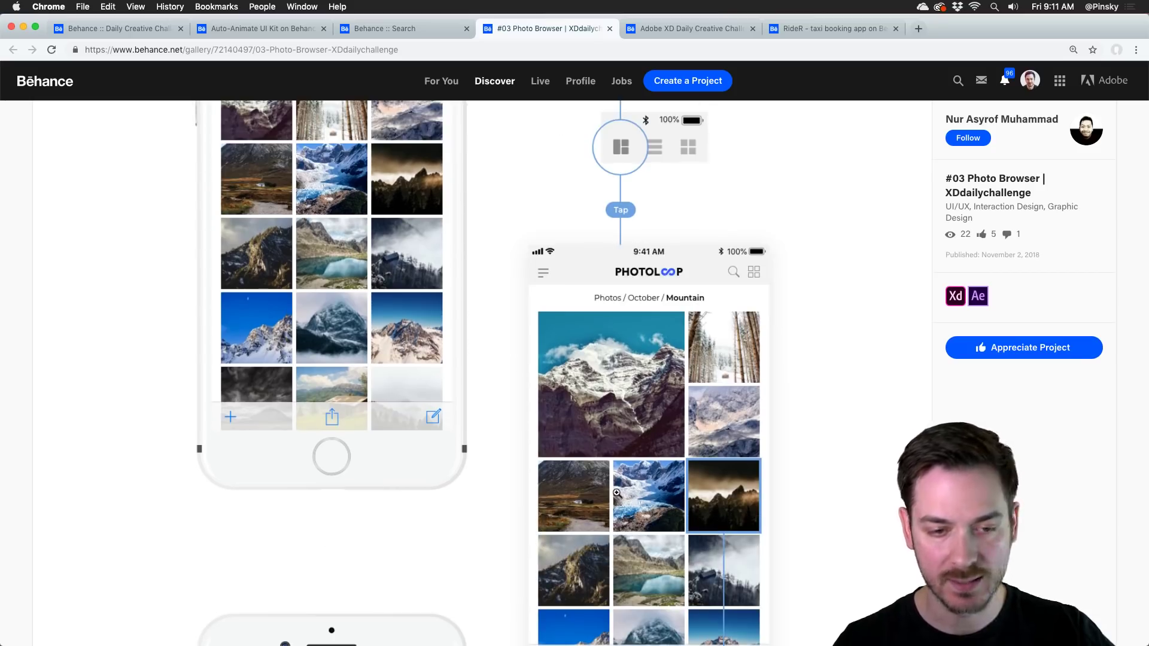
{"action": "scroll", "coordinate": [584, 417], "scroll_direction": "down", "scroll_amount": 12}
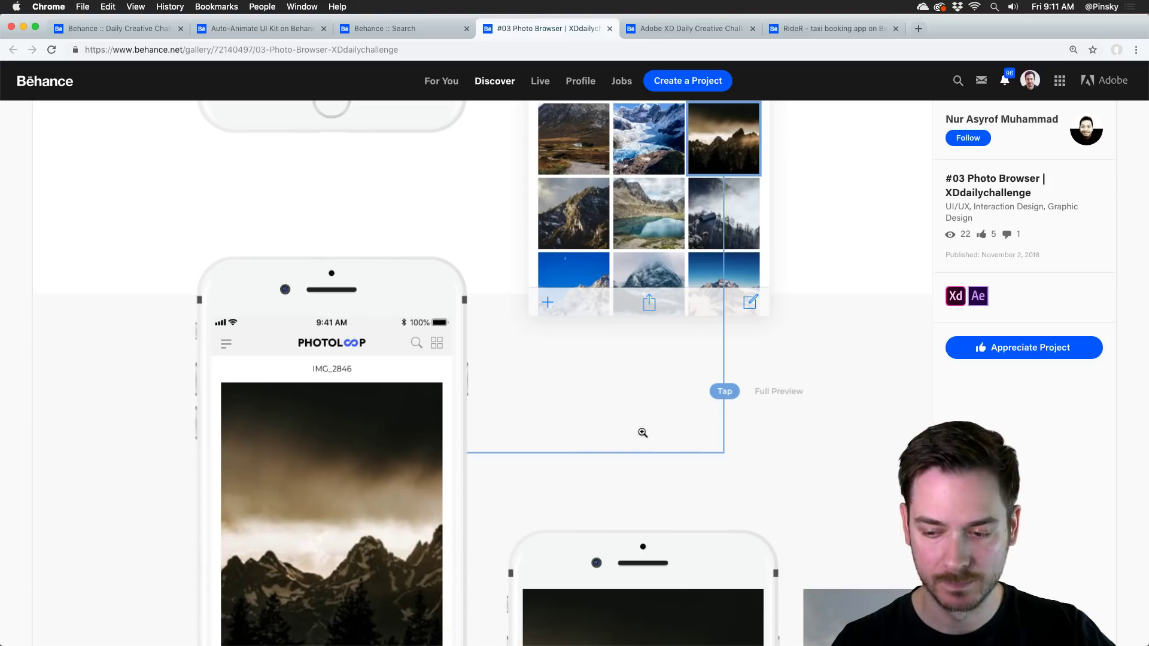
{"action": "scroll", "coordinate": [641, 430], "scroll_direction": "down", "scroll_amount": 3}
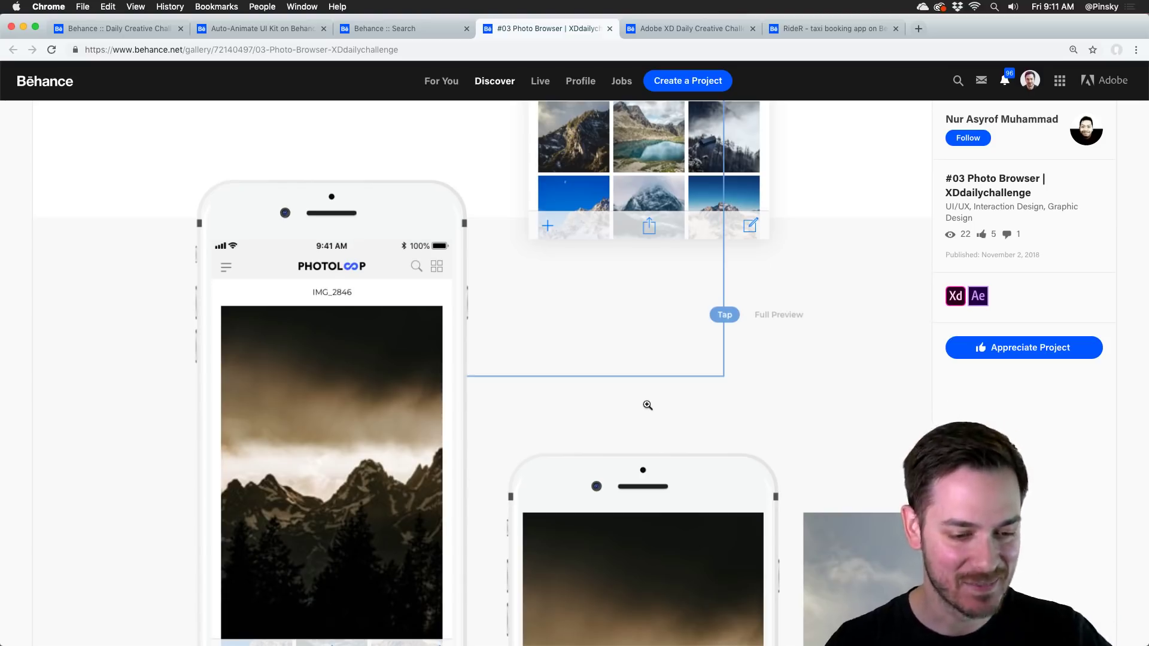
Examine the full screen preview part of the Photo Browser tap flow through to the project's end, and close the project.
{"action": "scroll", "coordinate": [647, 405], "scroll_direction": "down", "scroll_amount": 10}
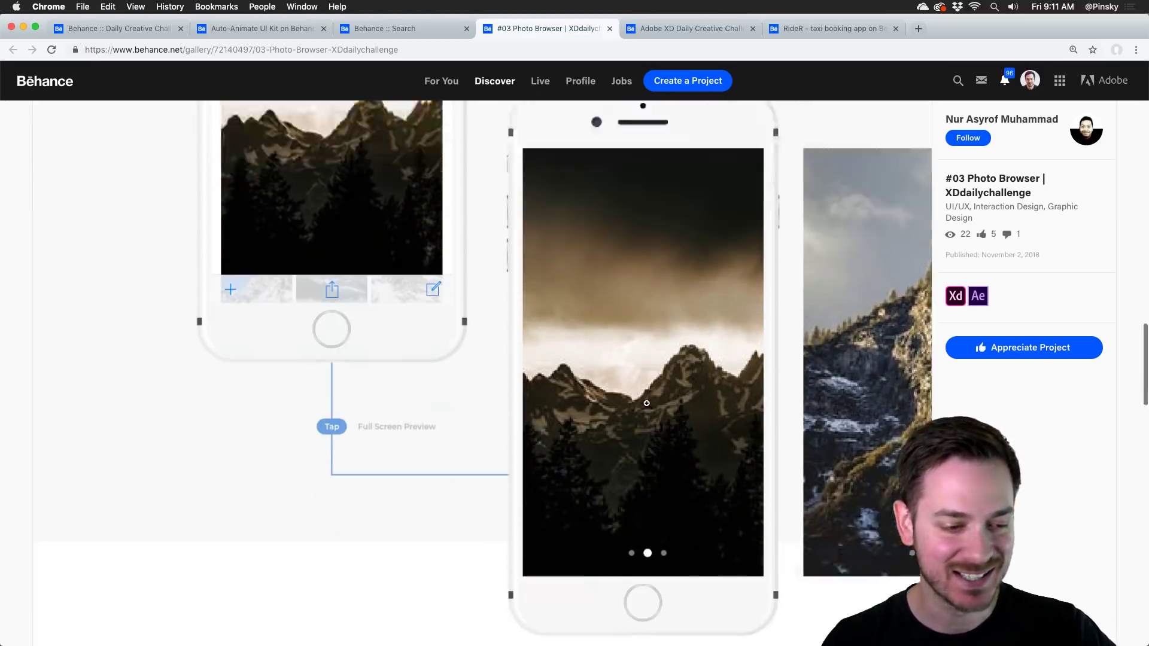
{"action": "scroll", "coordinate": [646, 403], "scroll_direction": "down", "scroll_amount": 12}
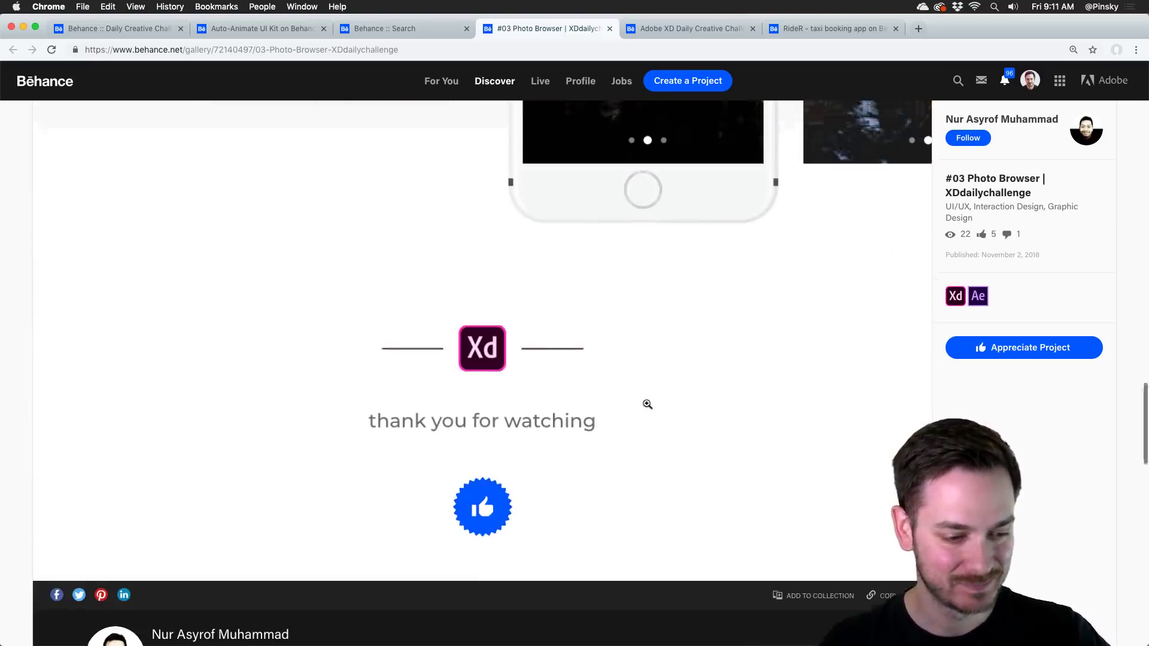
{"action": "scroll", "coordinate": [647, 404], "scroll_direction": "up", "scroll_amount": 20}
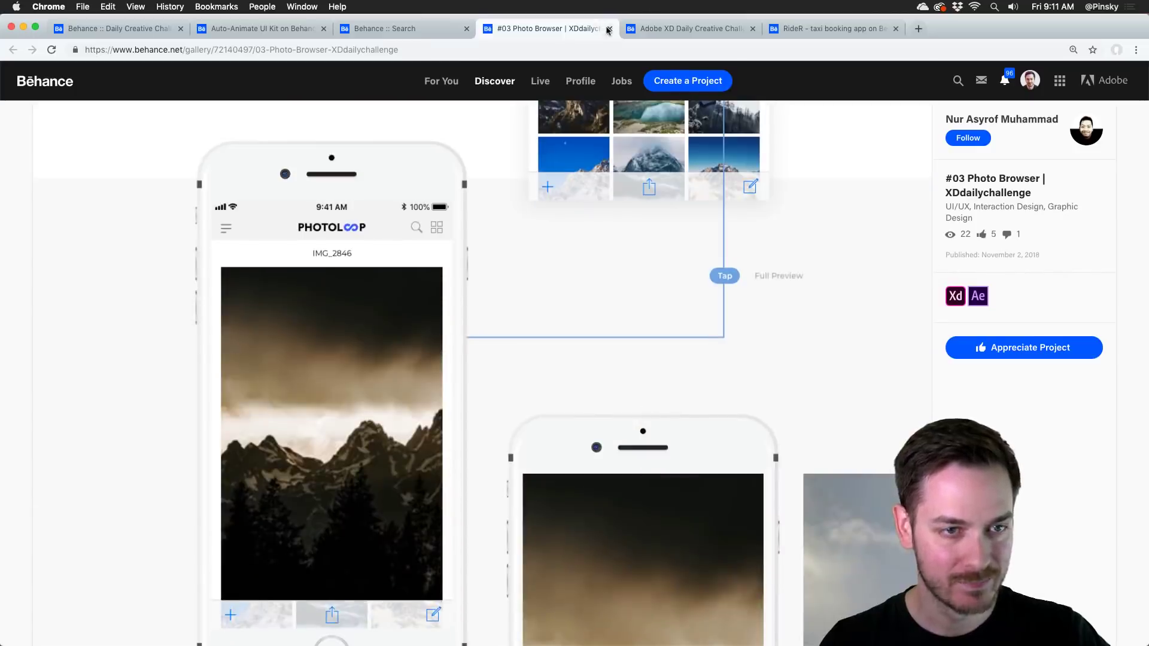
{"action": "left_click", "coordinate": [609, 28]}
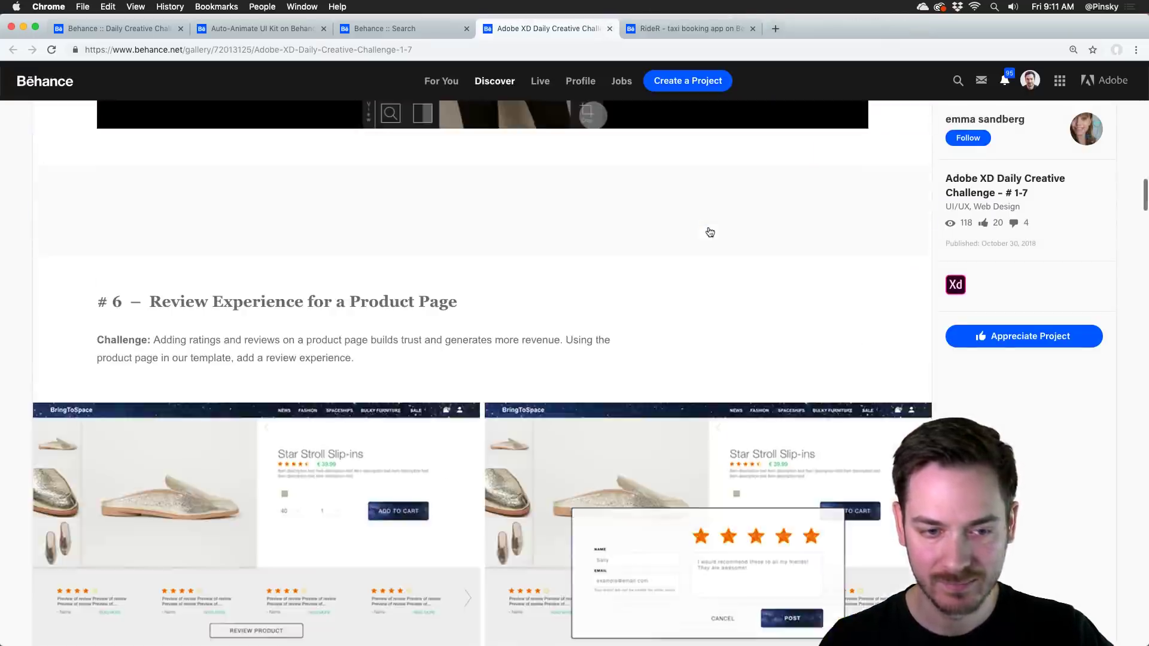
Examine the #7 photo editing mobile app brief in the Daily Creative Challenge project, including its saturation, comparison and save screens.
{"action": "scroll", "coordinate": [706, 228], "scroll_direction": "up", "scroll_amount": 15}
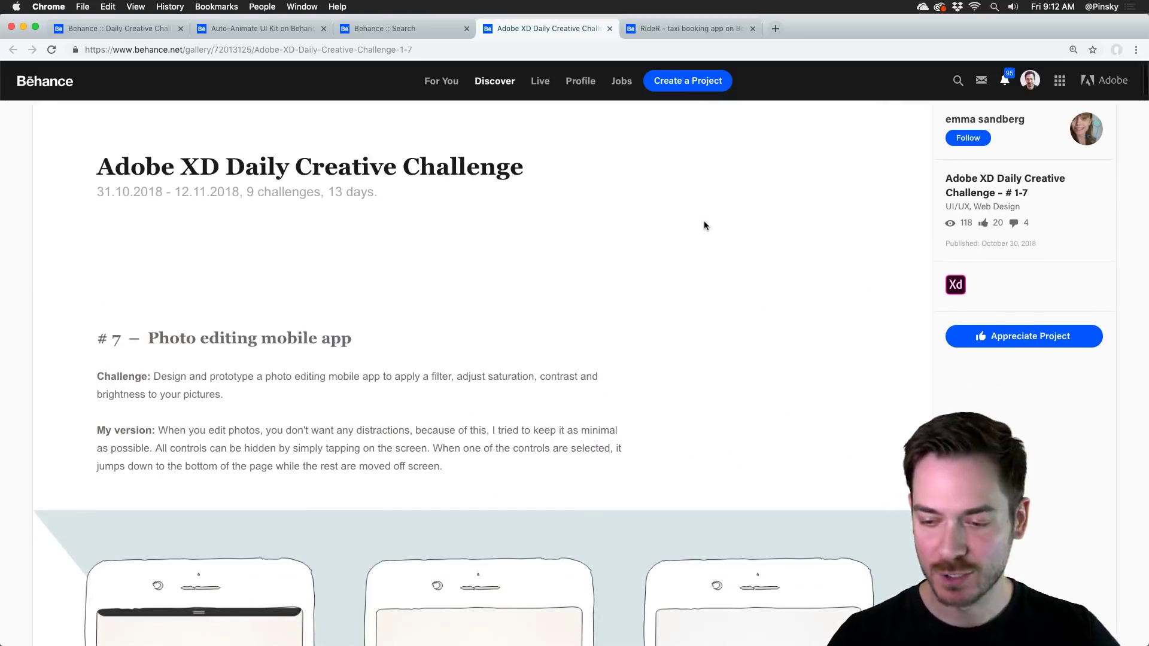
{"action": "scroll", "coordinate": [706, 227], "scroll_direction": "down", "scroll_amount": 5}
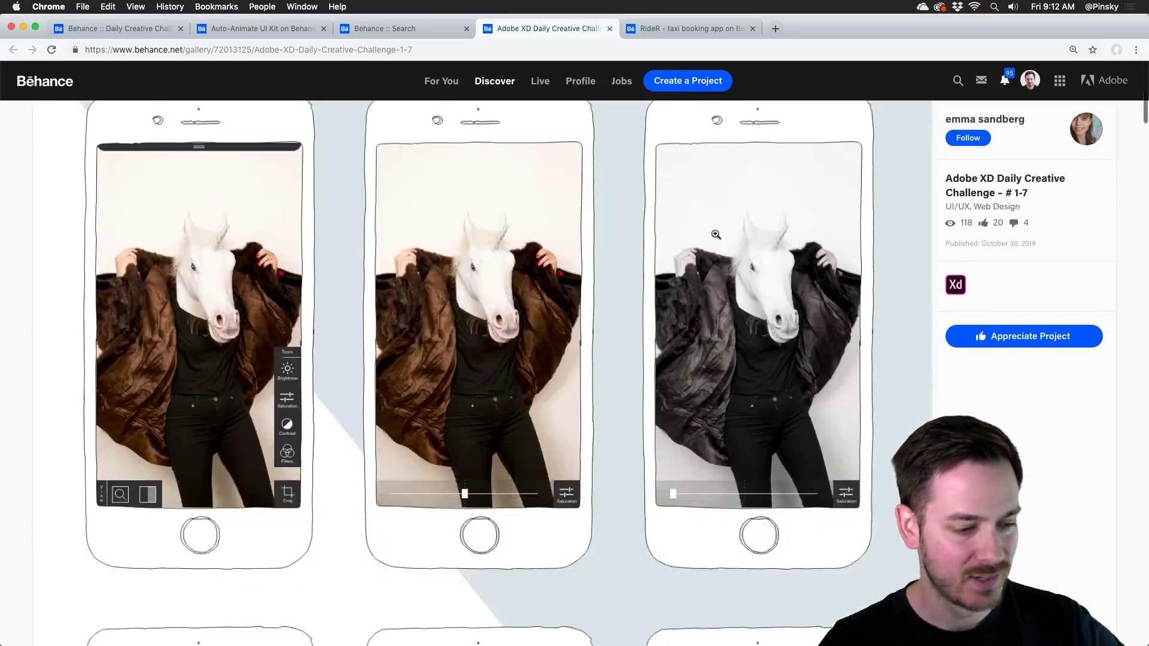
{"action": "scroll", "coordinate": [717, 233], "scroll_direction": "up", "scroll_amount": 1}
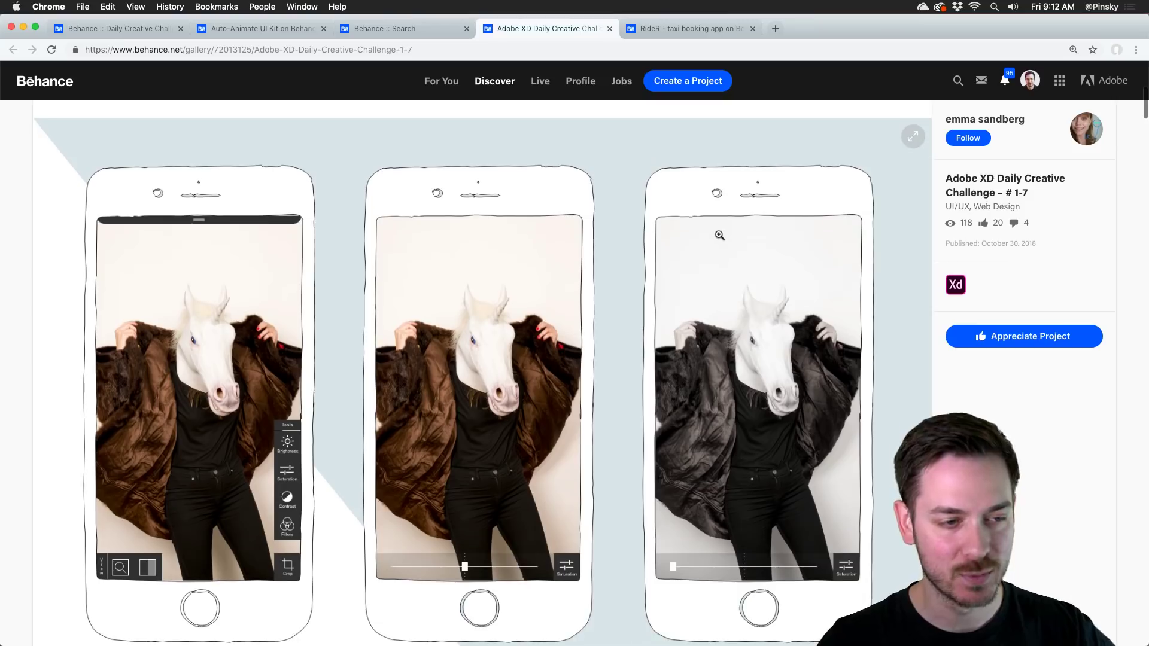
{"action": "scroll", "coordinate": [161, 197], "scroll_direction": "down", "scroll_amount": 1}
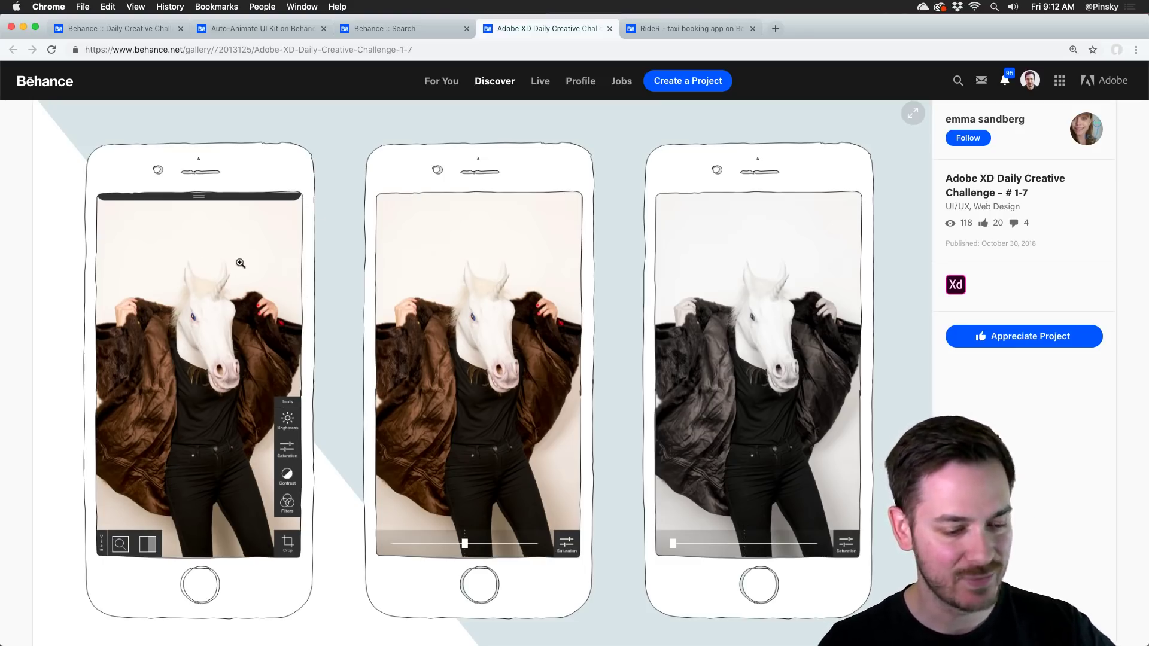
{"action": "scroll", "coordinate": [239, 264], "scroll_direction": "down", "scroll_amount": 3}
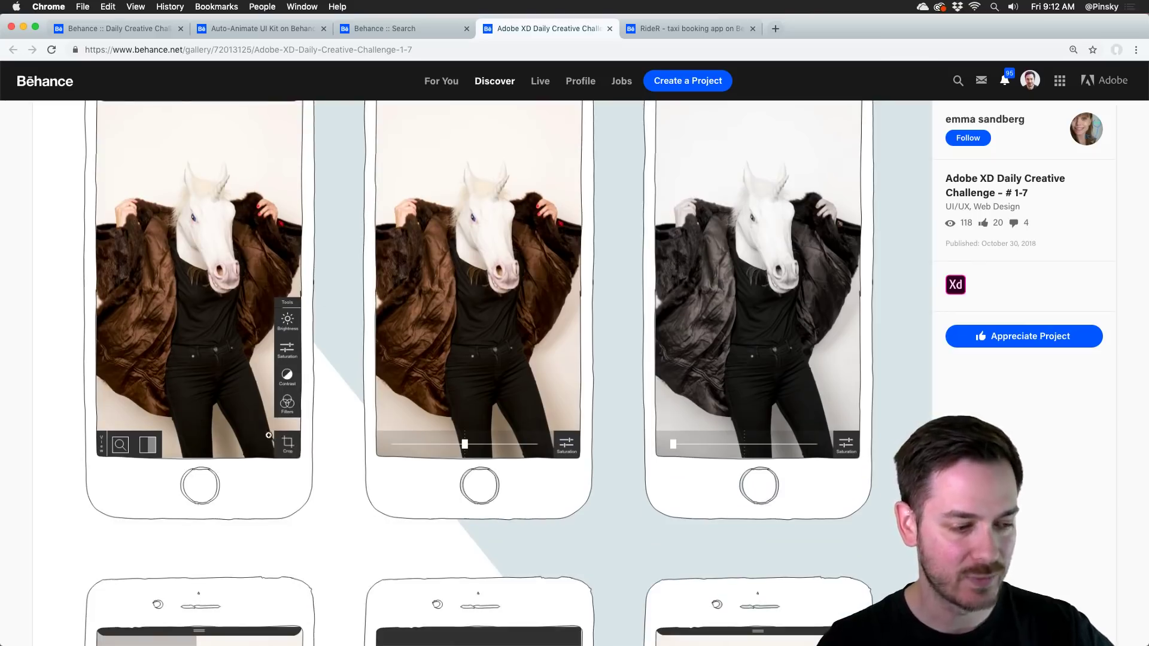
{"action": "scroll", "coordinate": [486, 399], "scroll_direction": "down", "scroll_amount": 10}
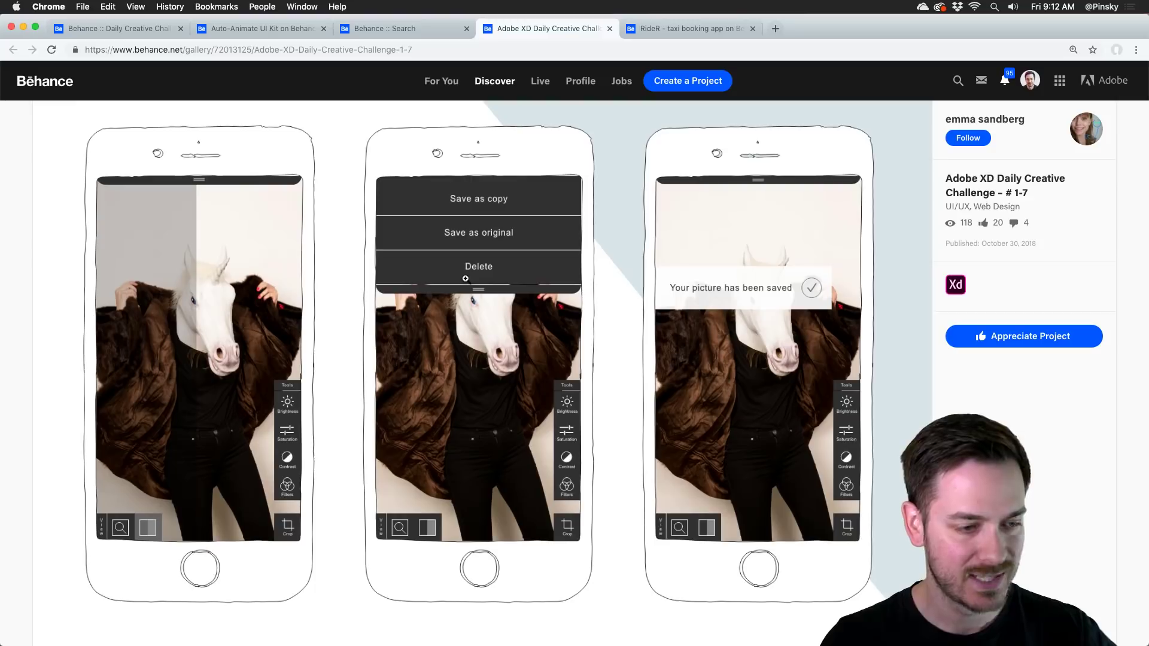
{"action": "scroll", "coordinate": [466, 278], "scroll_direction": "down", "scroll_amount": 10}
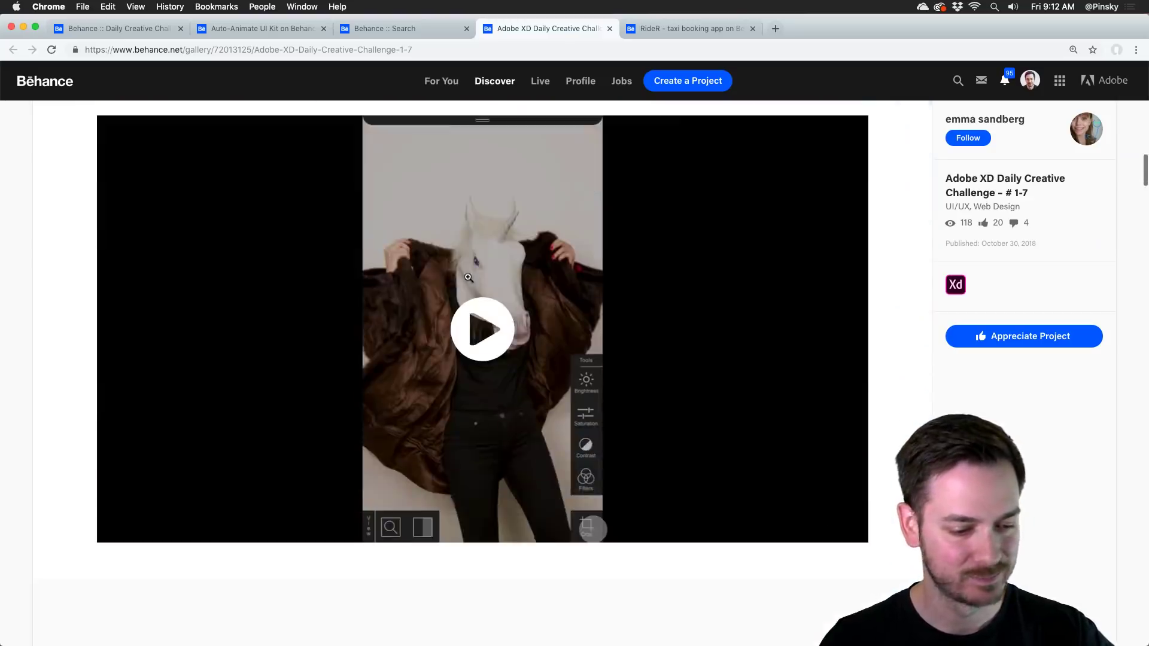
Watch the photo editing app's prototype video, following how the saturation and contrast controls animate.
{"action": "scroll", "coordinate": [885, 329], "scroll_direction": "up", "scroll_amount": 1}
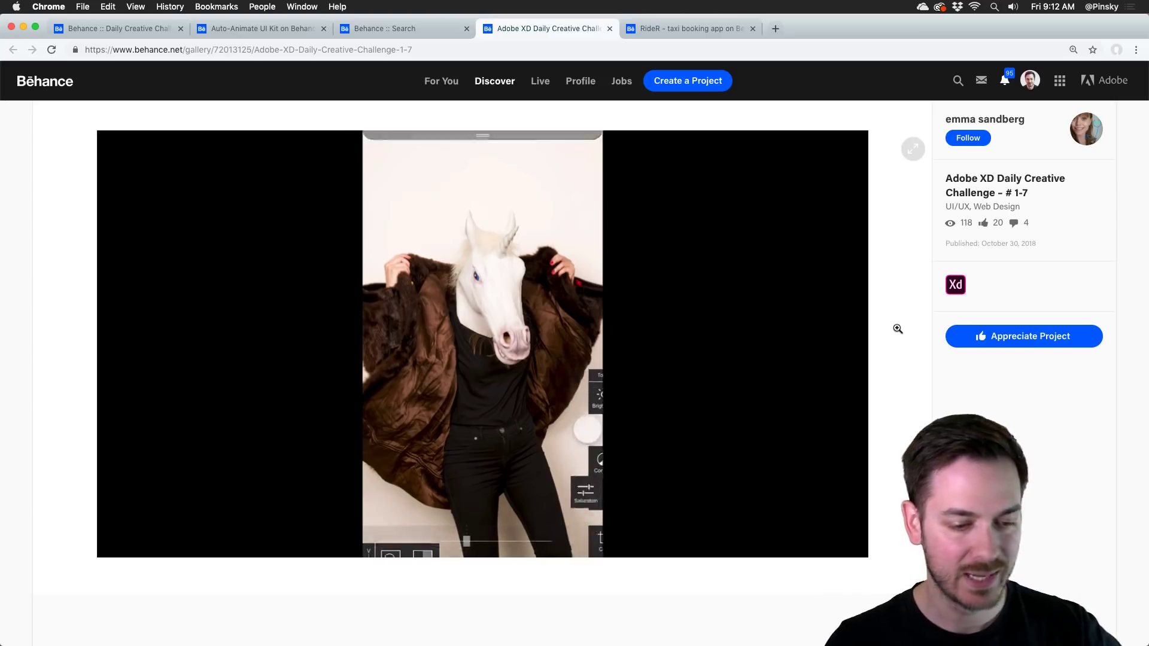
{"action": "mouse_move", "coordinate": [742, 407]}
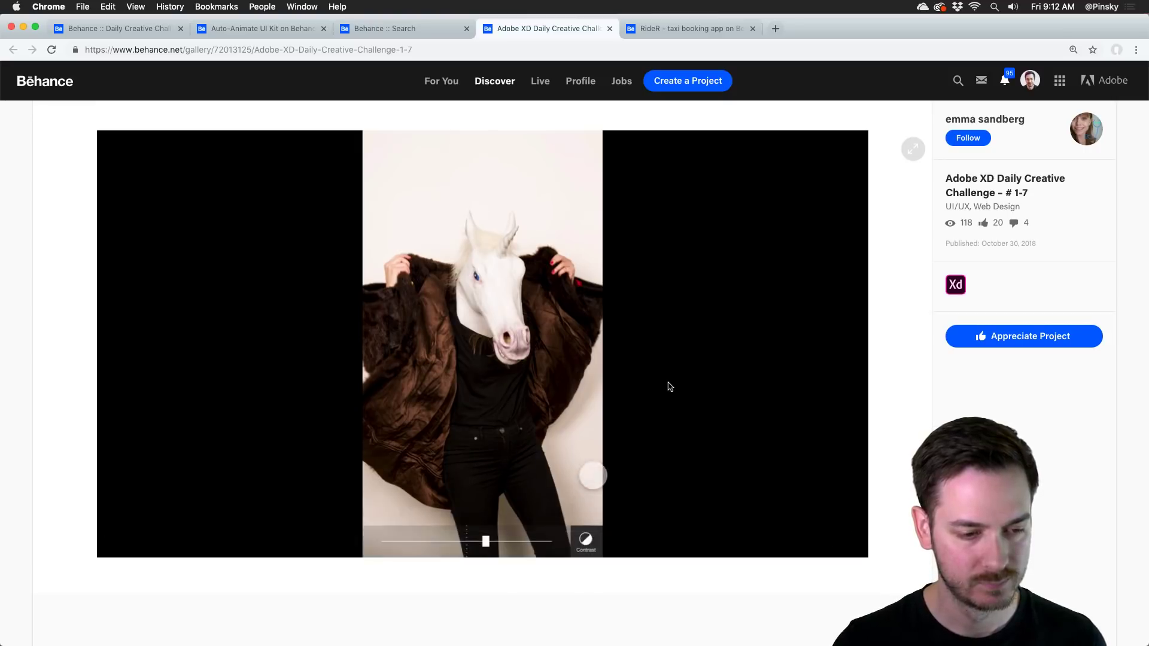
{"action": "left_click", "coordinate": [669, 387]}
Skim the project's product review and Order a taxi challenges, return to the photo editing screens, and close the project.
{"action": "scroll", "coordinate": [668, 387], "scroll_direction": "down", "scroll_amount": 5}
{"action": "scroll", "coordinate": [669, 386], "scroll_direction": "down", "scroll_amount": 5}
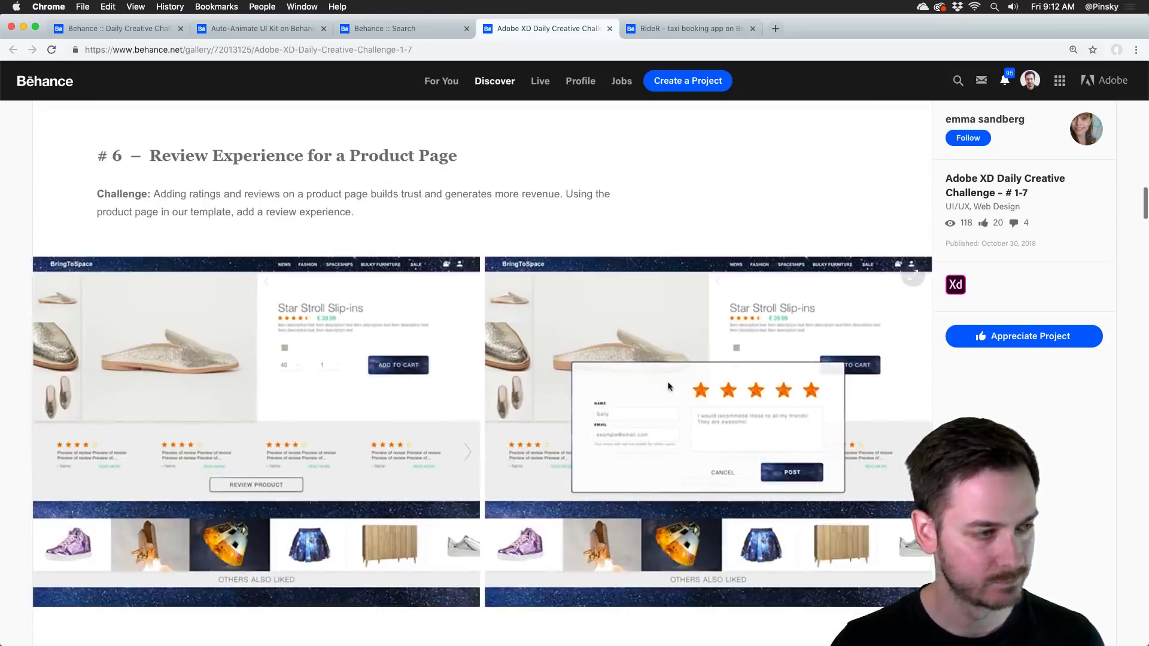
{"action": "scroll", "coordinate": [668, 386], "scroll_direction": "down", "scroll_amount": 5}
{"action": "scroll", "coordinate": [439, 312], "scroll_direction": "down", "scroll_amount": 5}
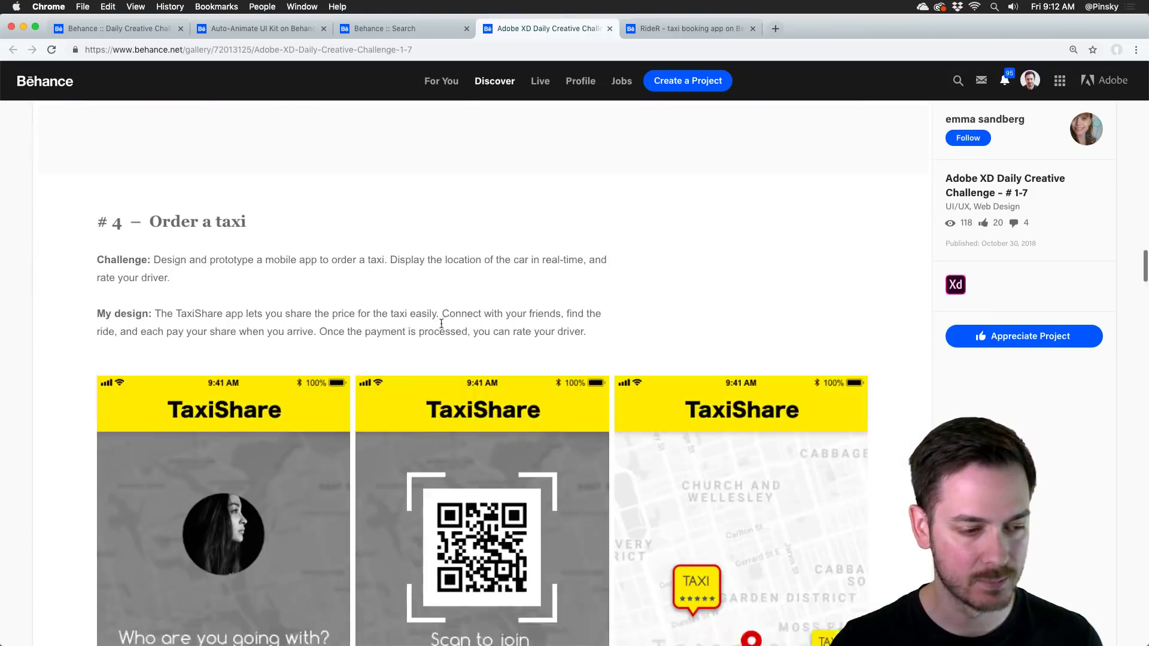
{"action": "scroll", "coordinate": [439, 313], "scroll_direction": "up", "scroll_amount": 15}
{"action": "scroll", "coordinate": [441, 322], "scroll_direction": "up", "scroll_amount": 1}
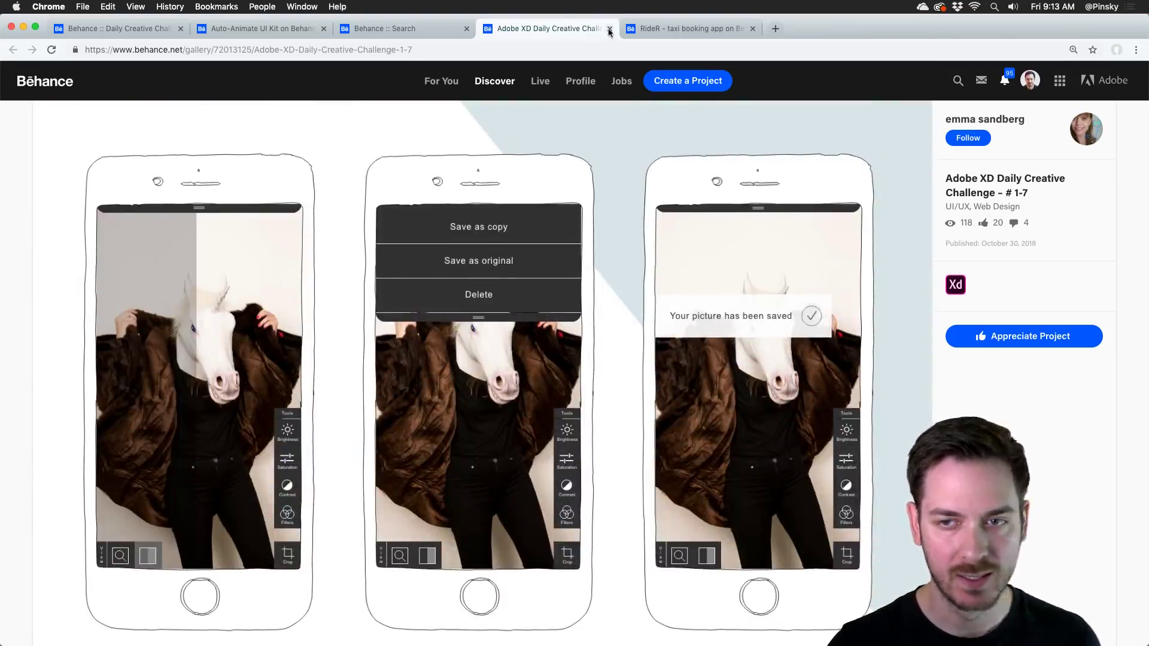
{"action": "left_click", "coordinate": [610, 28]}
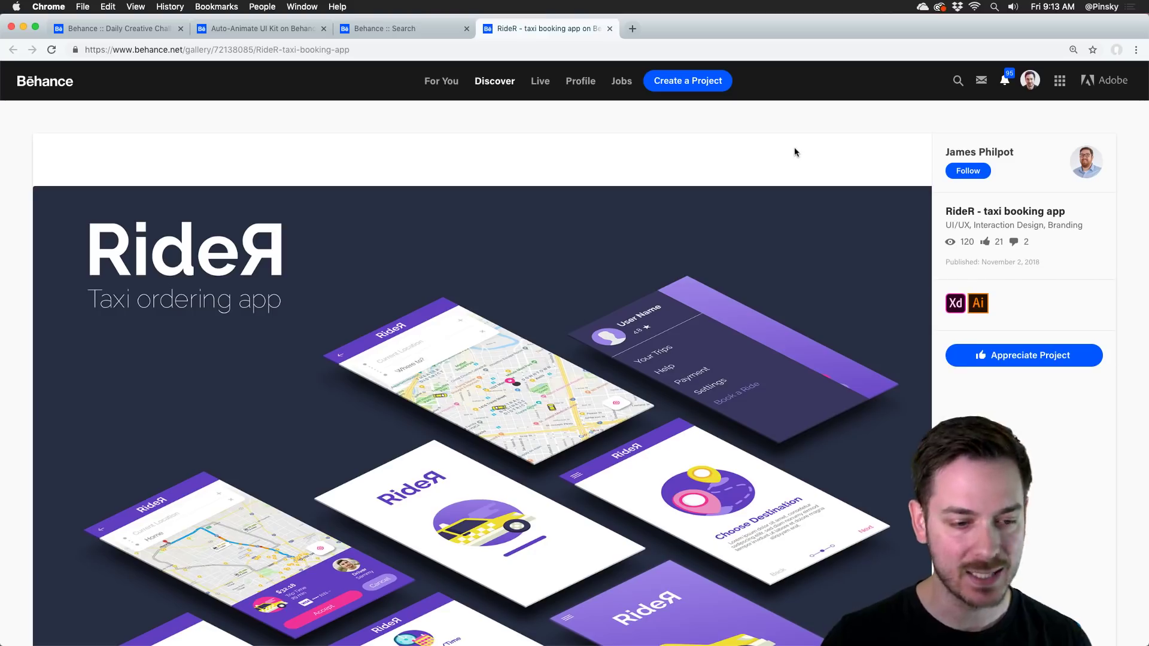
Examine the cover mockups of the RideR taxi booking app project.
{"action": "scroll", "coordinate": [789, 153], "scroll_direction": "down", "scroll_amount": 1}
{"action": "scroll", "coordinate": [783, 160], "scroll_direction": "down", "scroll_amount": 1}
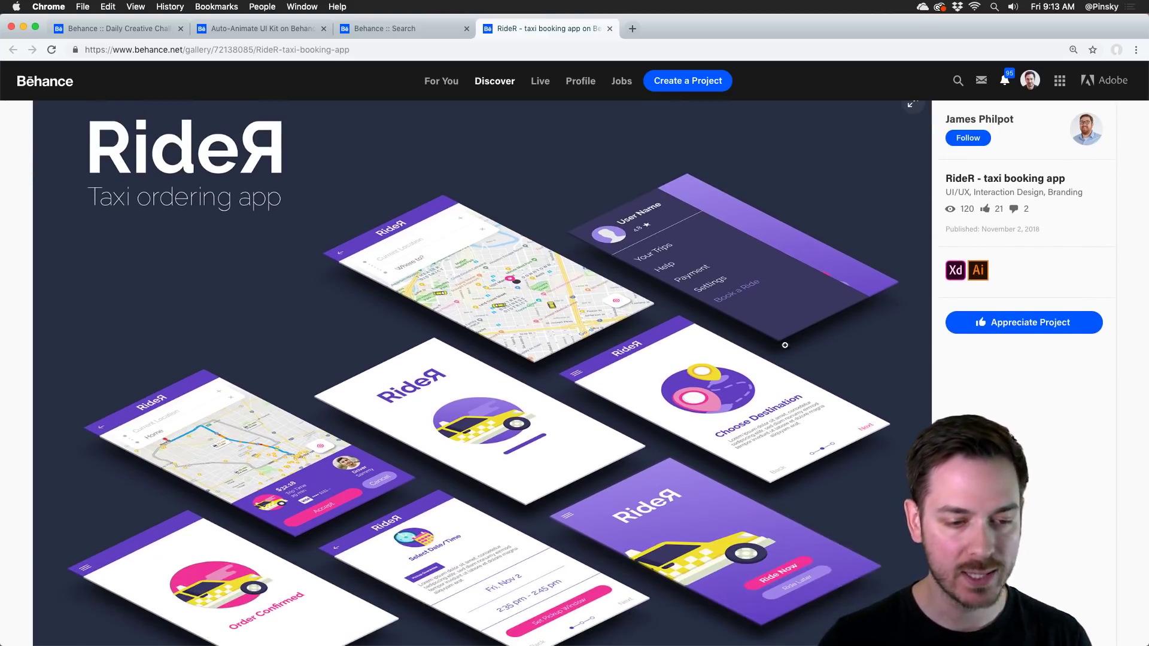
{"action": "scroll", "coordinate": [308, 474], "scroll_direction": "down", "scroll_amount": 2}
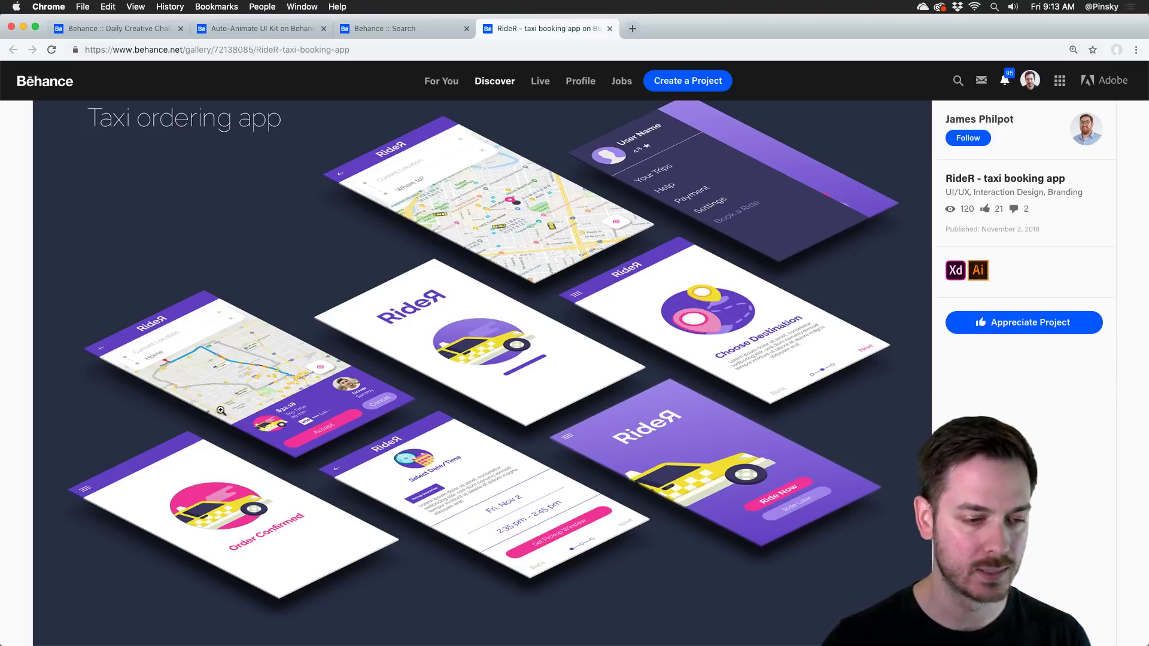
{"action": "scroll", "coordinate": [290, 389], "scroll_direction": "down", "scroll_amount": 2}
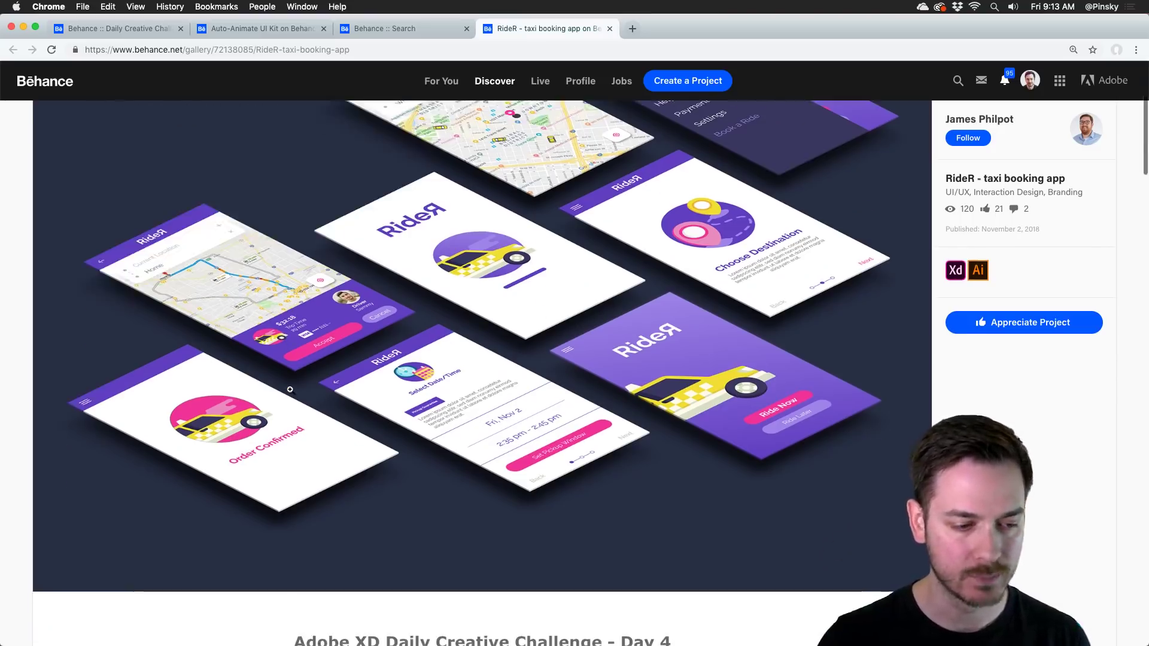
Read the RideR design description and examine the Ride Now user flow from map to receipt.
{"action": "scroll", "coordinate": [290, 389], "scroll_direction": "down", "scroll_amount": 10}
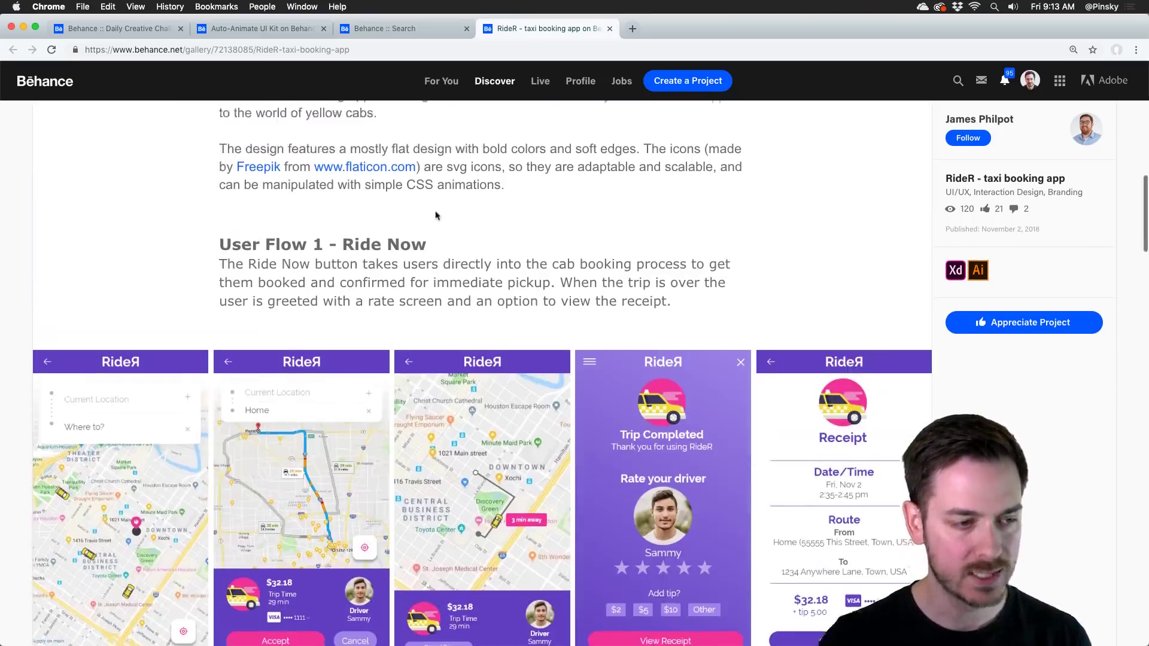
{"action": "scroll", "coordinate": [435, 215], "scroll_direction": "up", "scroll_amount": 3}
{"action": "scroll", "coordinate": [368, 297], "scroll_direction": "down", "scroll_amount": 8}
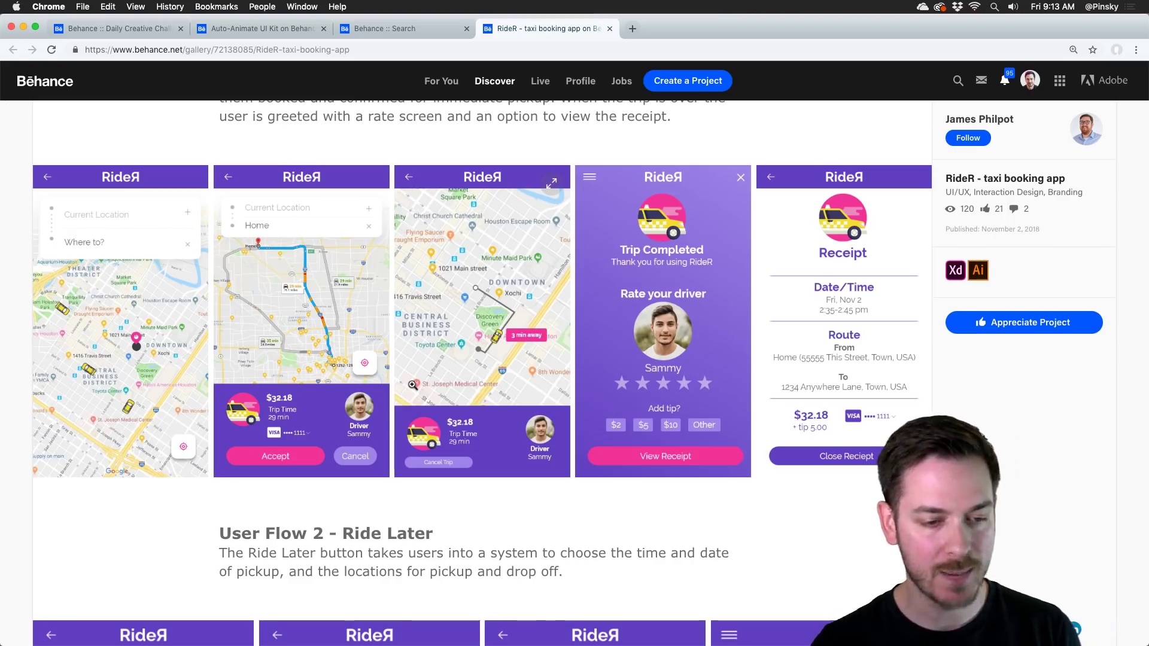
{"action": "scroll", "coordinate": [413, 385], "scroll_direction": "down", "scroll_amount": 2}
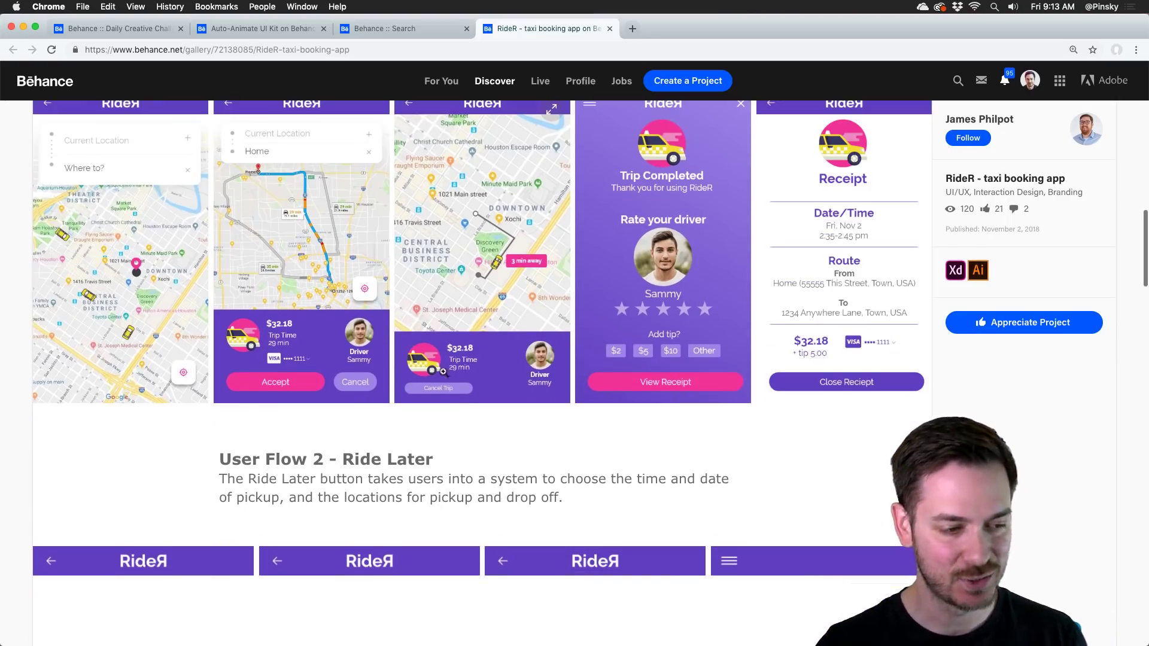
Examine the Ride Later user flow, from selecting the date and time to booking the cab and order confirmation.
{"action": "scroll", "coordinate": [549, 377], "scroll_direction": "down", "scroll_amount": 3}
{"action": "scroll", "coordinate": [550, 377], "scroll_direction": "down", "scroll_amount": 8}
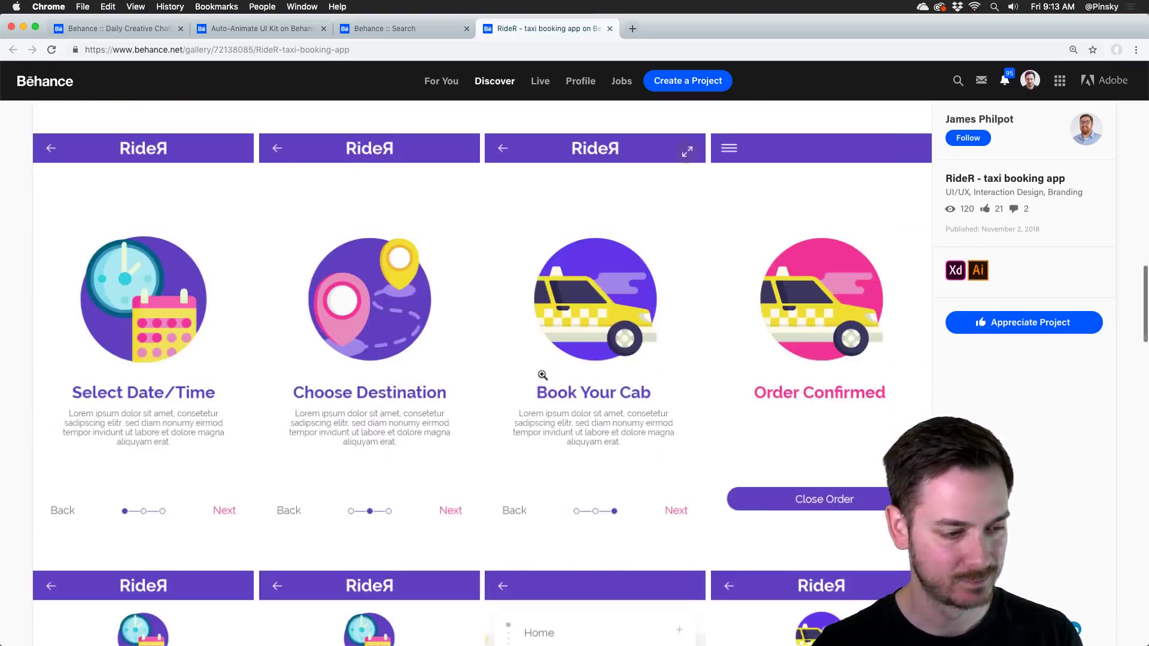
{"action": "scroll", "coordinate": [393, 266], "scroll_direction": "down", "scroll_amount": 3}
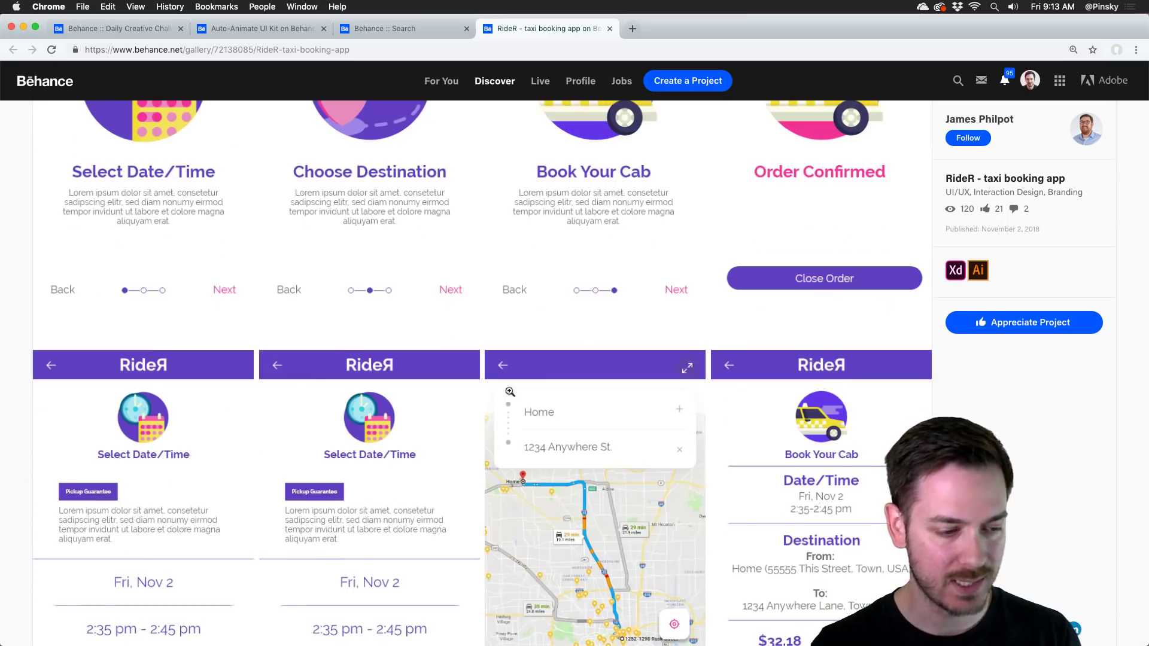
{"action": "scroll", "coordinate": [509, 392], "scroll_direction": "down", "scroll_amount": 8}
{"action": "scroll", "coordinate": [682, 315], "scroll_direction": "up", "scroll_amount": 3}
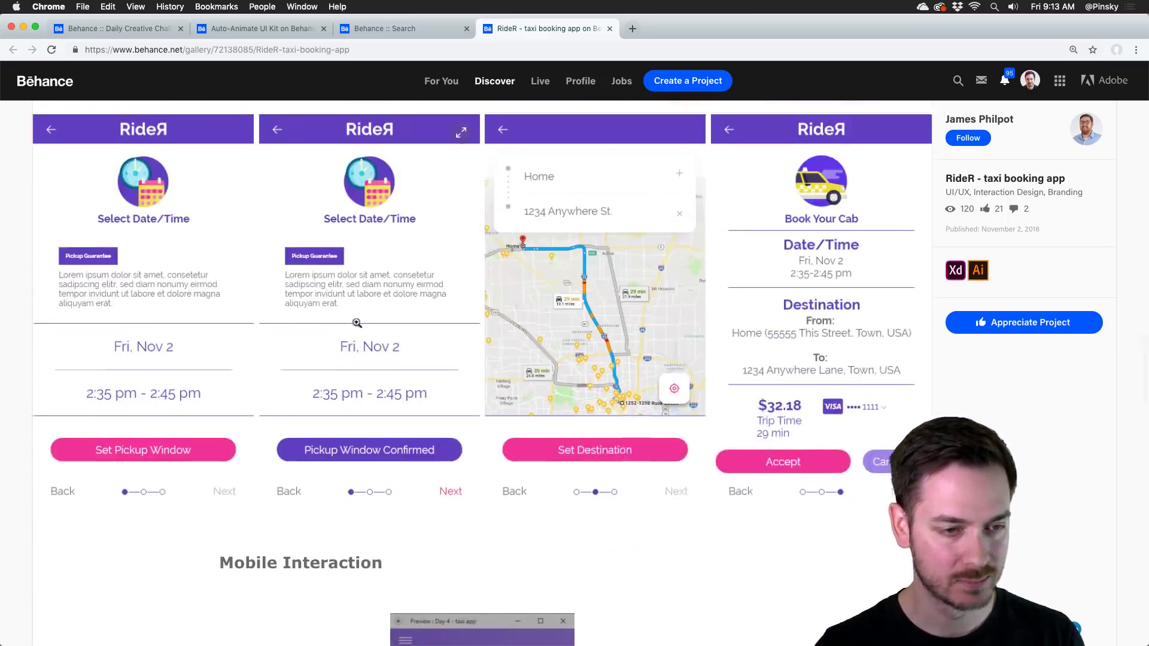
Watch the Mobile Interaction prototype video of the RideR app through the trip, driver rating and receipt screens.
{"action": "scroll", "coordinate": [361, 325], "scroll_direction": "down", "scroll_amount": 8}
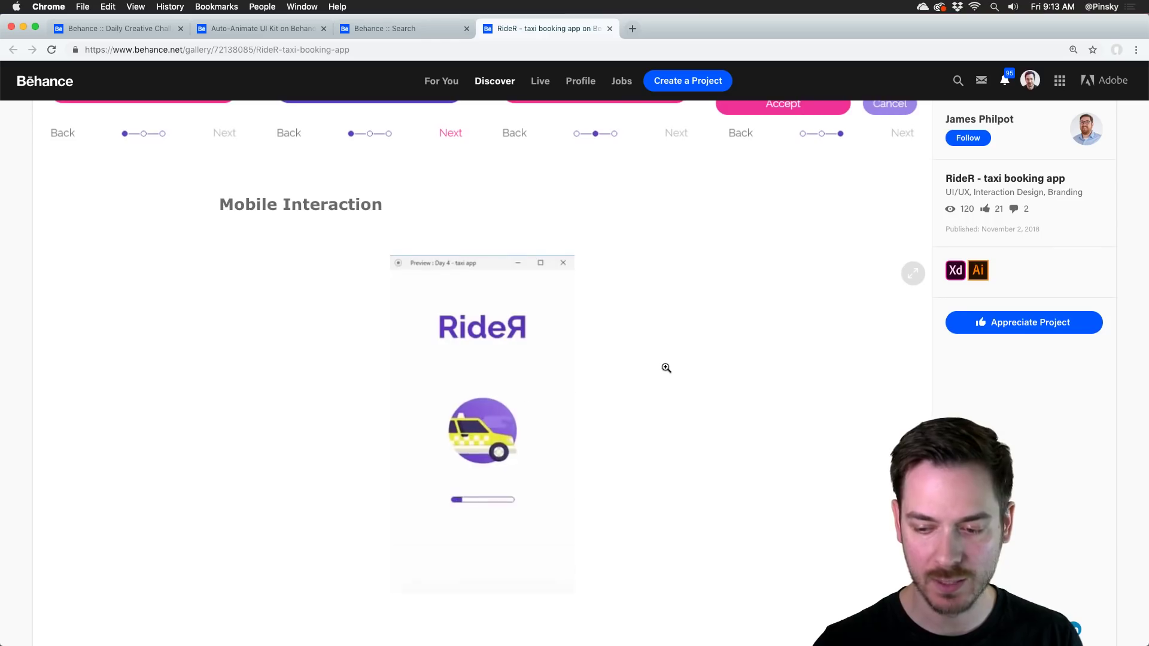
{"action": "scroll", "coordinate": [664, 366], "scroll_direction": "down", "scroll_amount": 2}
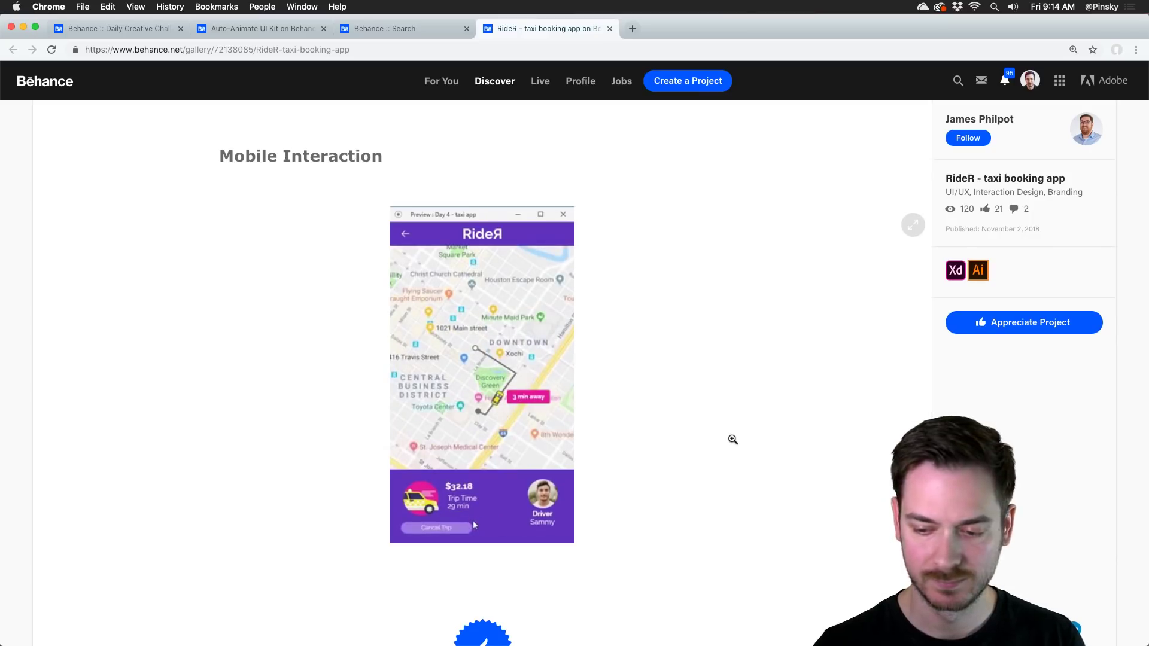
{"action": "scroll", "coordinate": [723, 437], "scroll_direction": "down", "scroll_amount": 1}
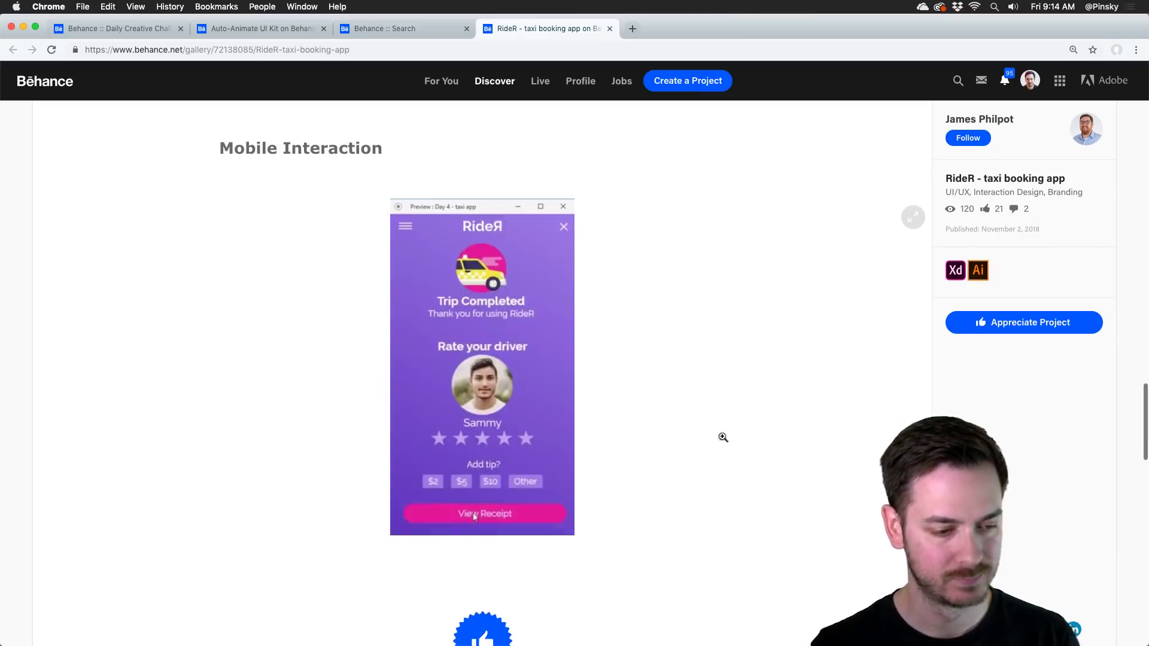
{"action": "mouse_move", "coordinate": [455, 439]}
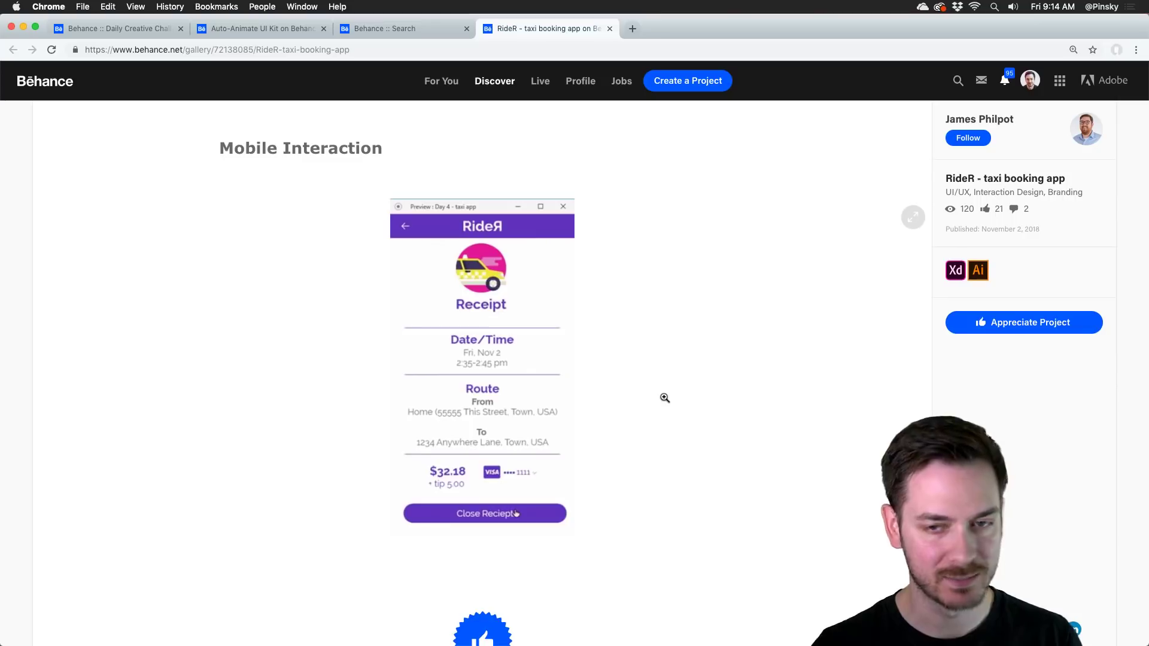
{"action": "mouse_move", "coordinate": [390, 529]}
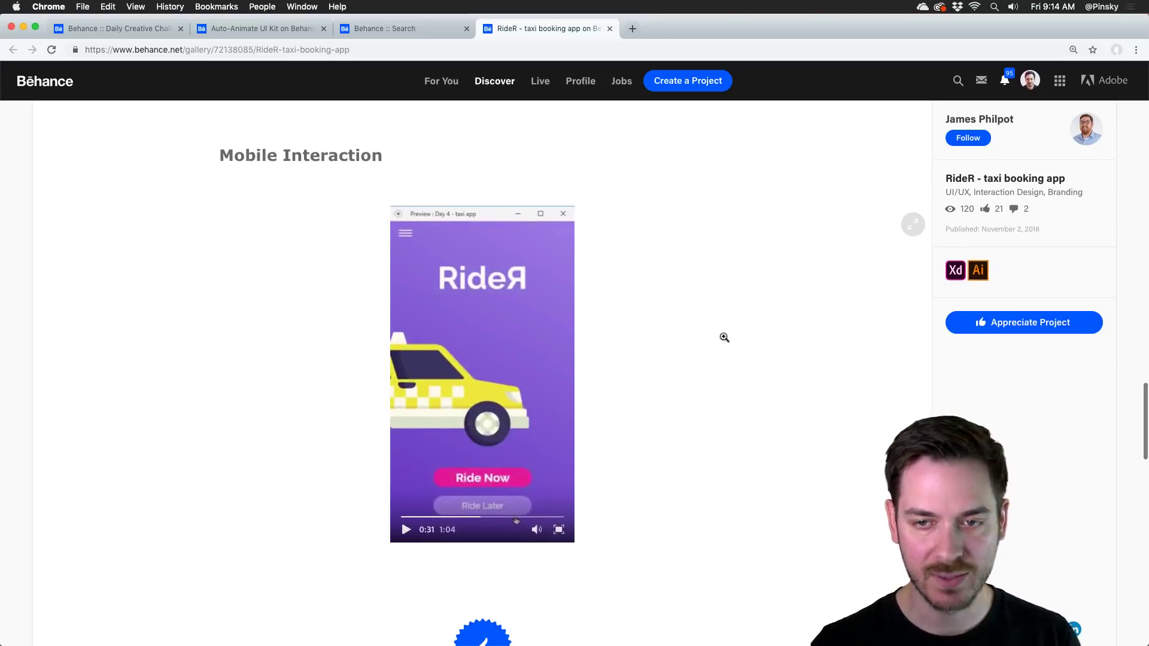
Return to the Behance search results page and select the whole search term xddailychallenge.
{"action": "scroll", "coordinate": [724, 335], "scroll_direction": "up", "scroll_amount": 10}
{"action": "scroll", "coordinate": [713, 339], "scroll_direction": "up", "scroll_amount": 5}
{"action": "left_click", "coordinate": [412, 27]}
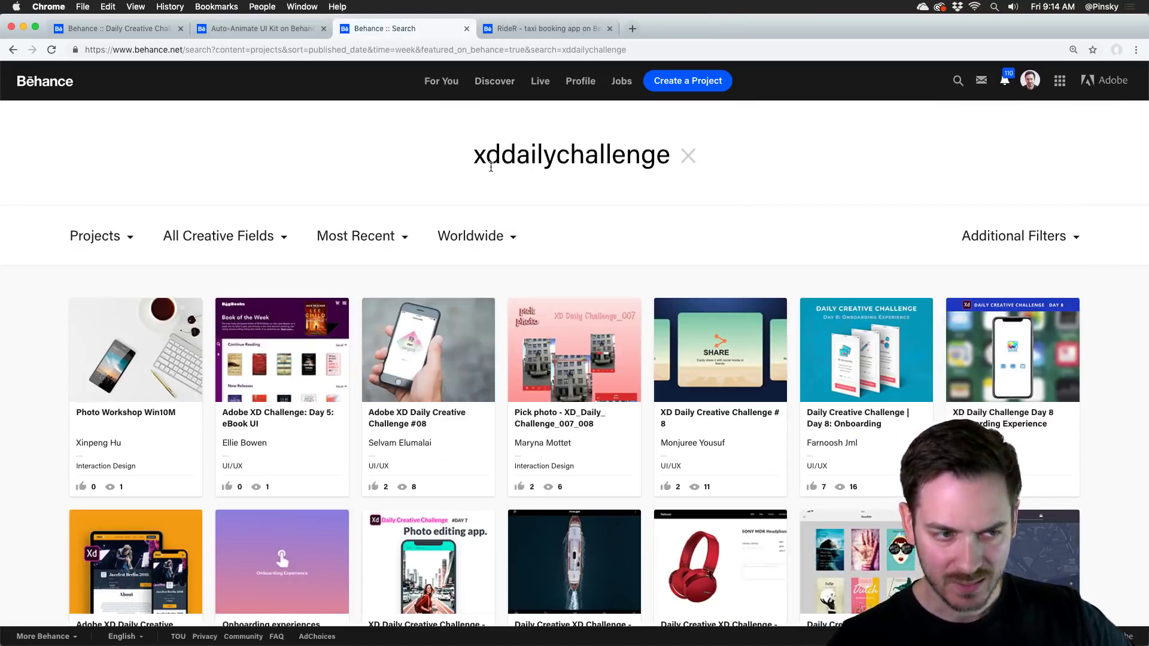
{"action": "left_click_drag", "start_coordinate": [485, 161], "coordinate": [626, 159]}
{"action": "left_click", "coordinate": [626, 156]}
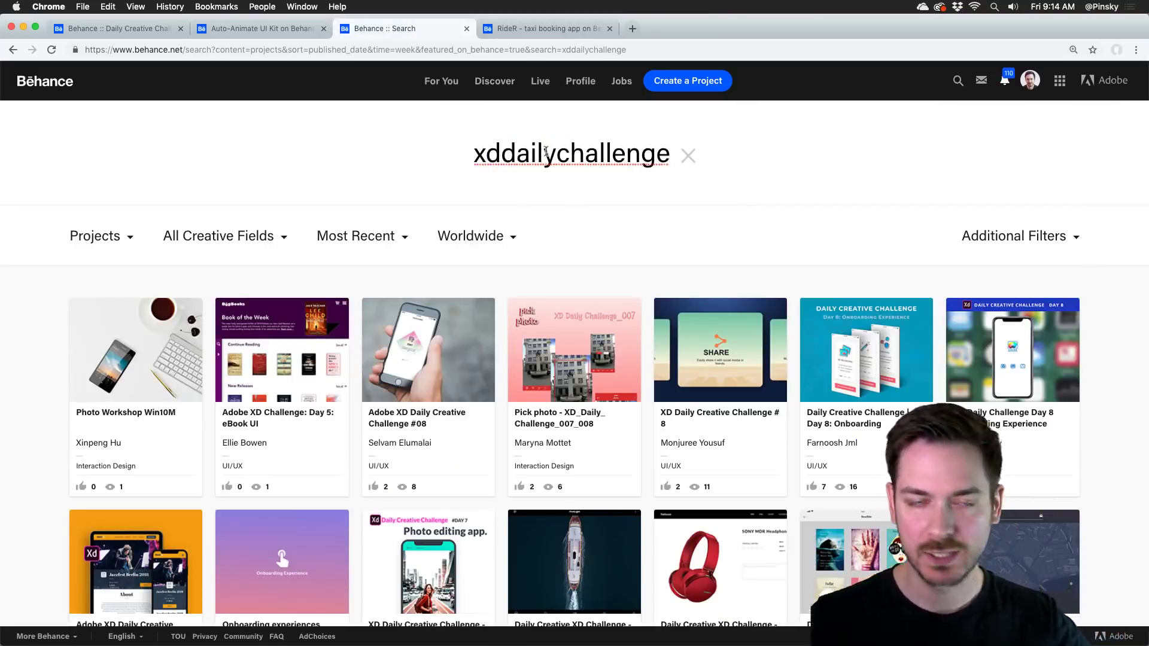
{"action": "double_click", "coordinate": [544, 156]}
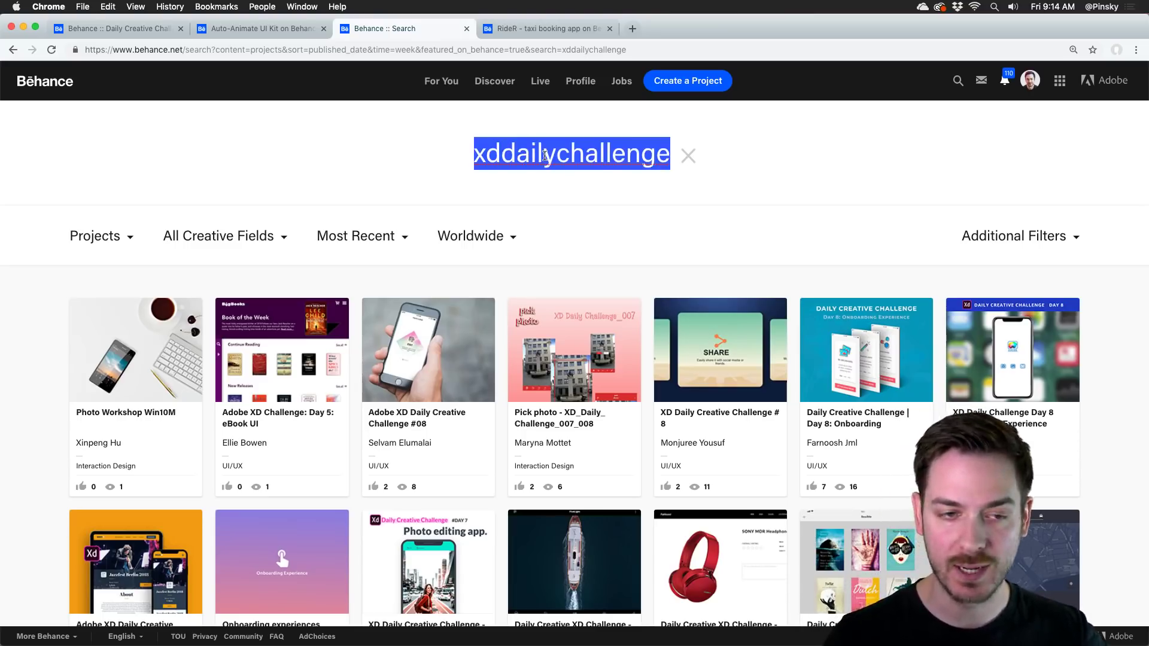